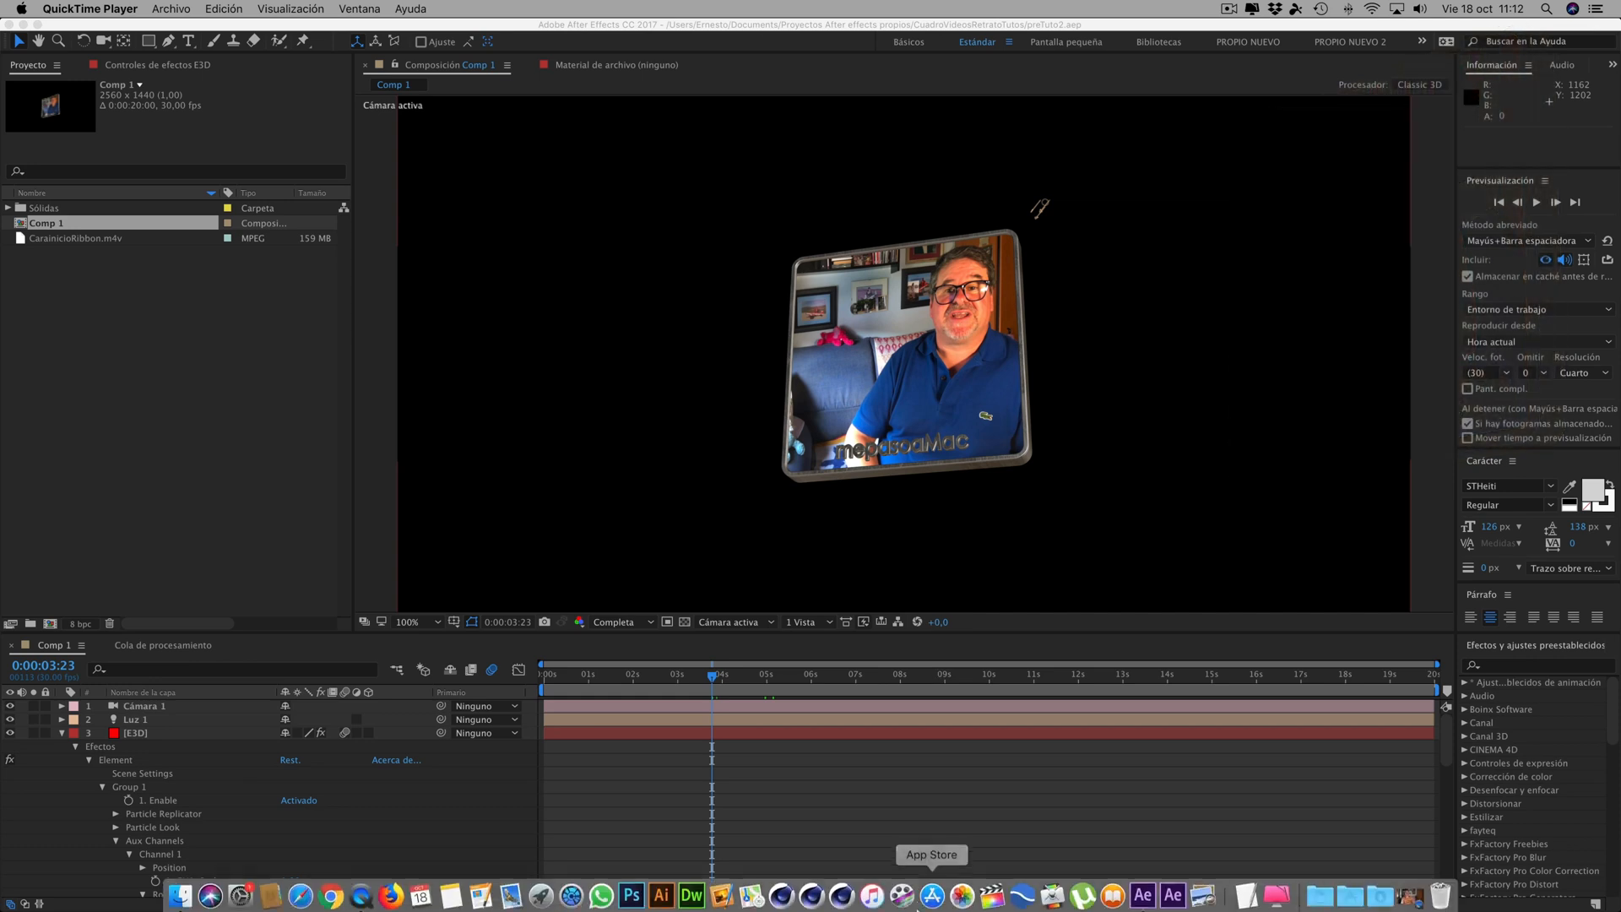
- Start a new empty After Effects project, replacing the one that is open
click(932, 894)
mouse_move(679, 676)
mouse_down()
mouse_move(647, 676)
mouse_move(710, 676)
mouse_up()
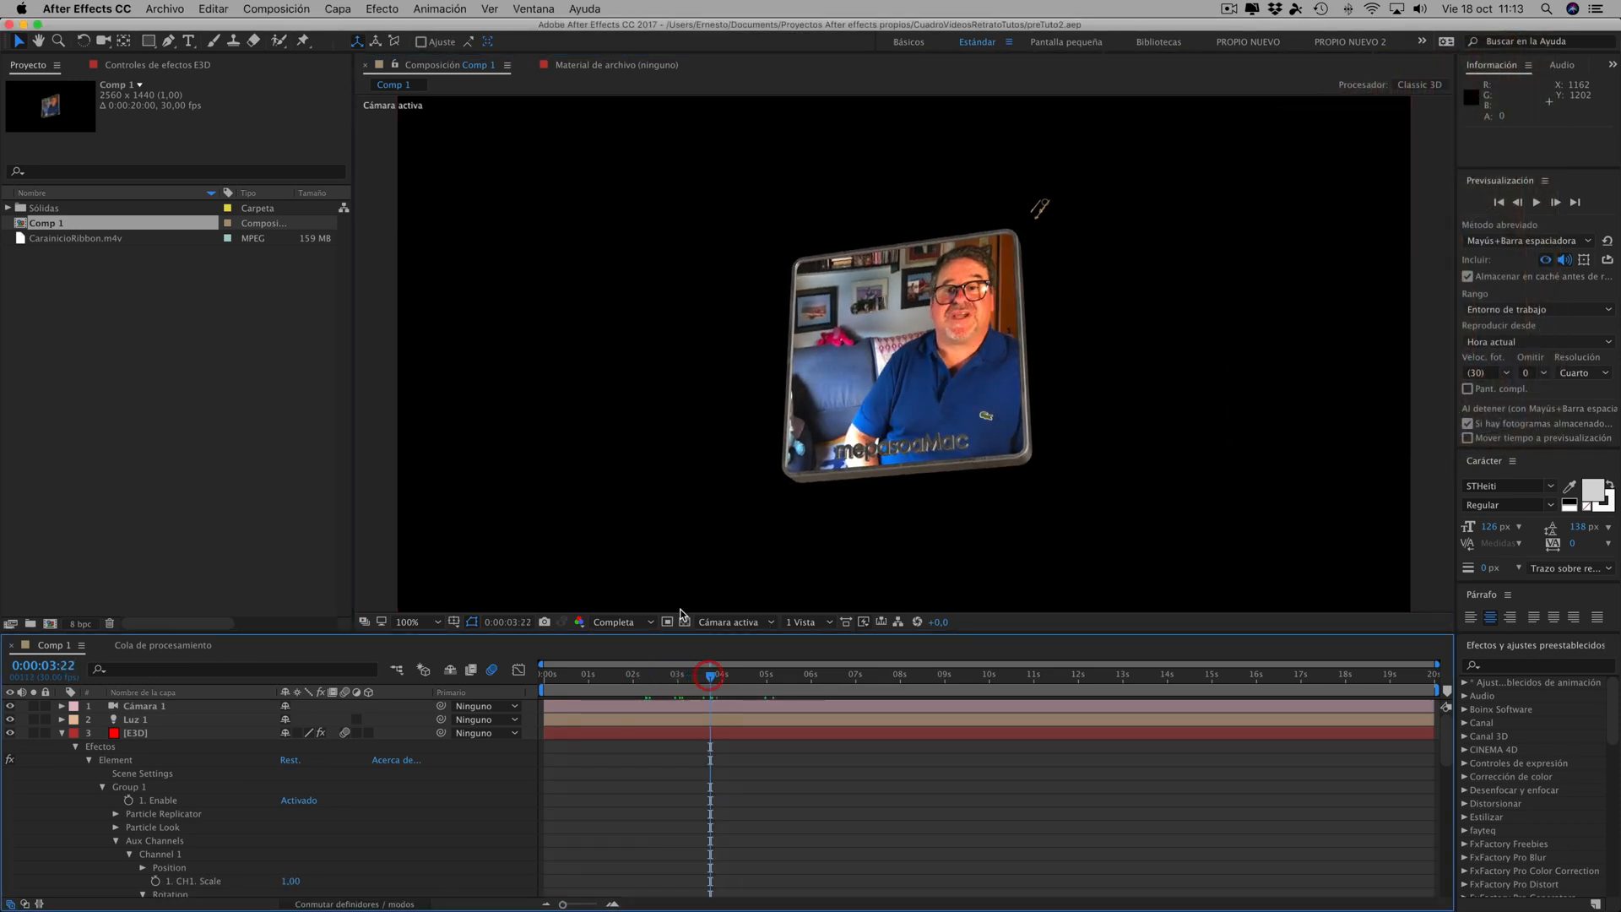
click(272, 11)
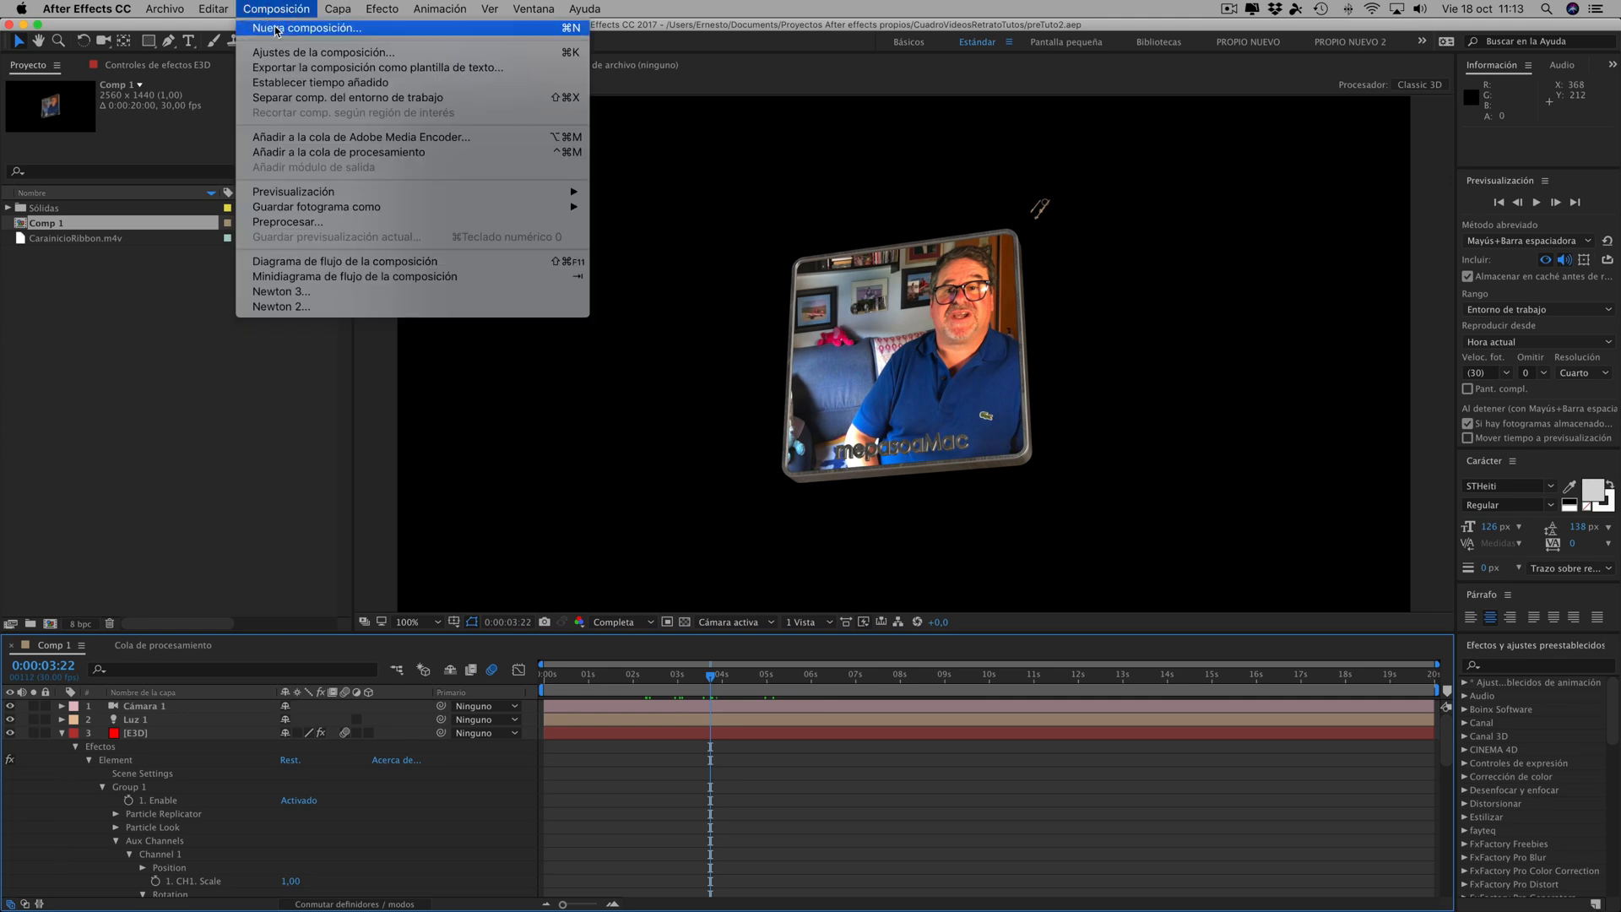
mouse_move(165, 10)
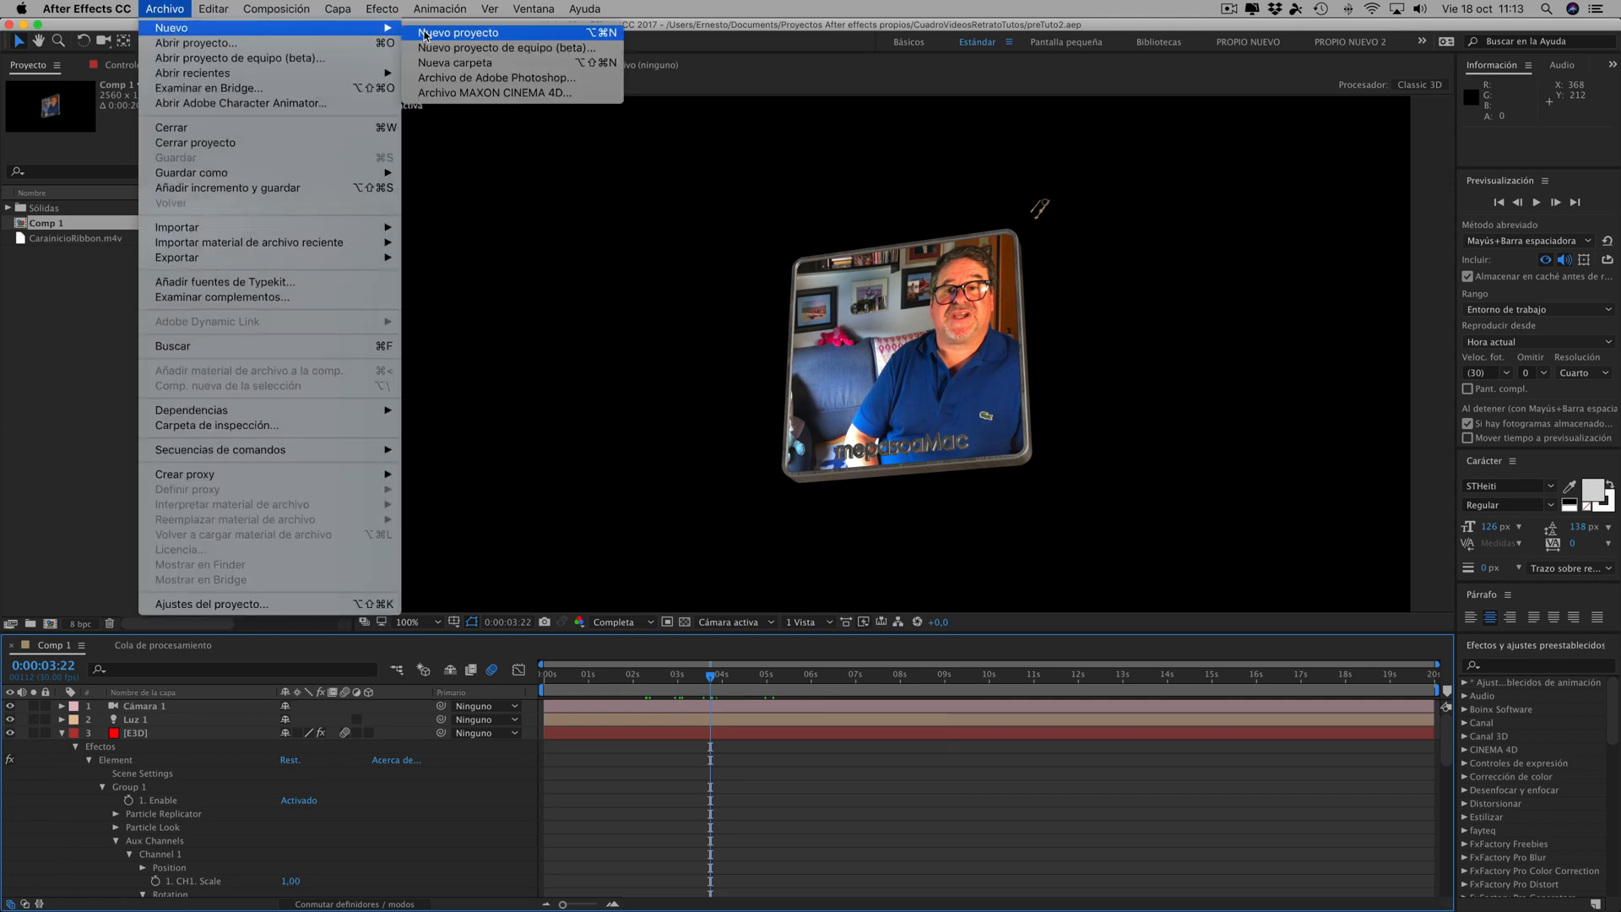
click(443, 34)
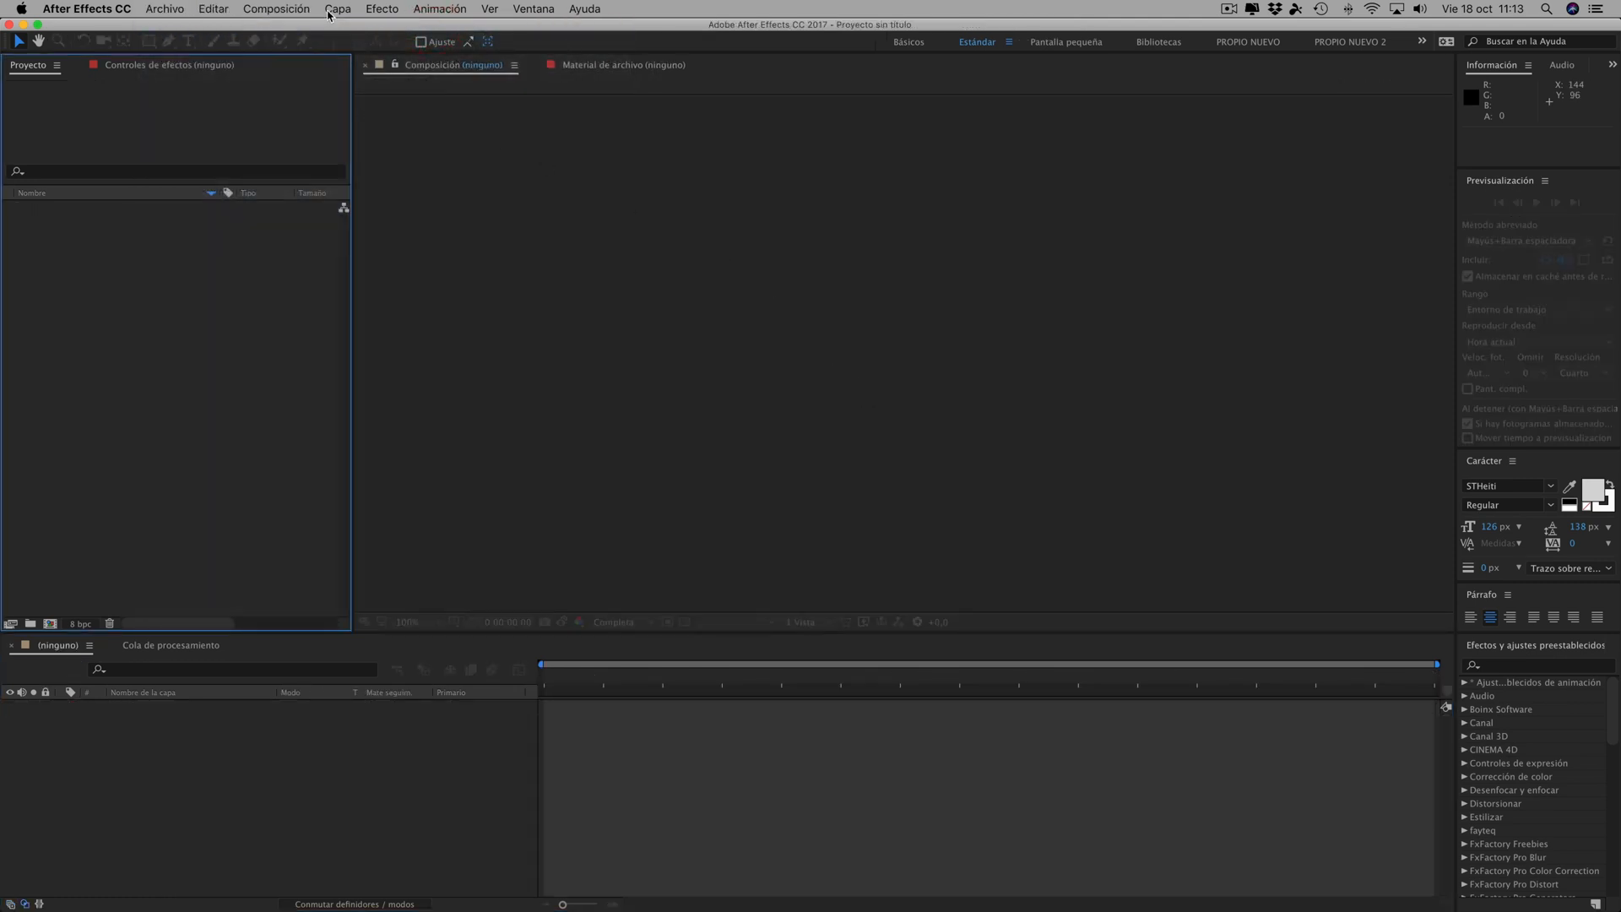
- Create a composition of 2560 x 1440 px at 30 fps with a duration of 0:00:40:00
click(276, 8)
click(278, 26)
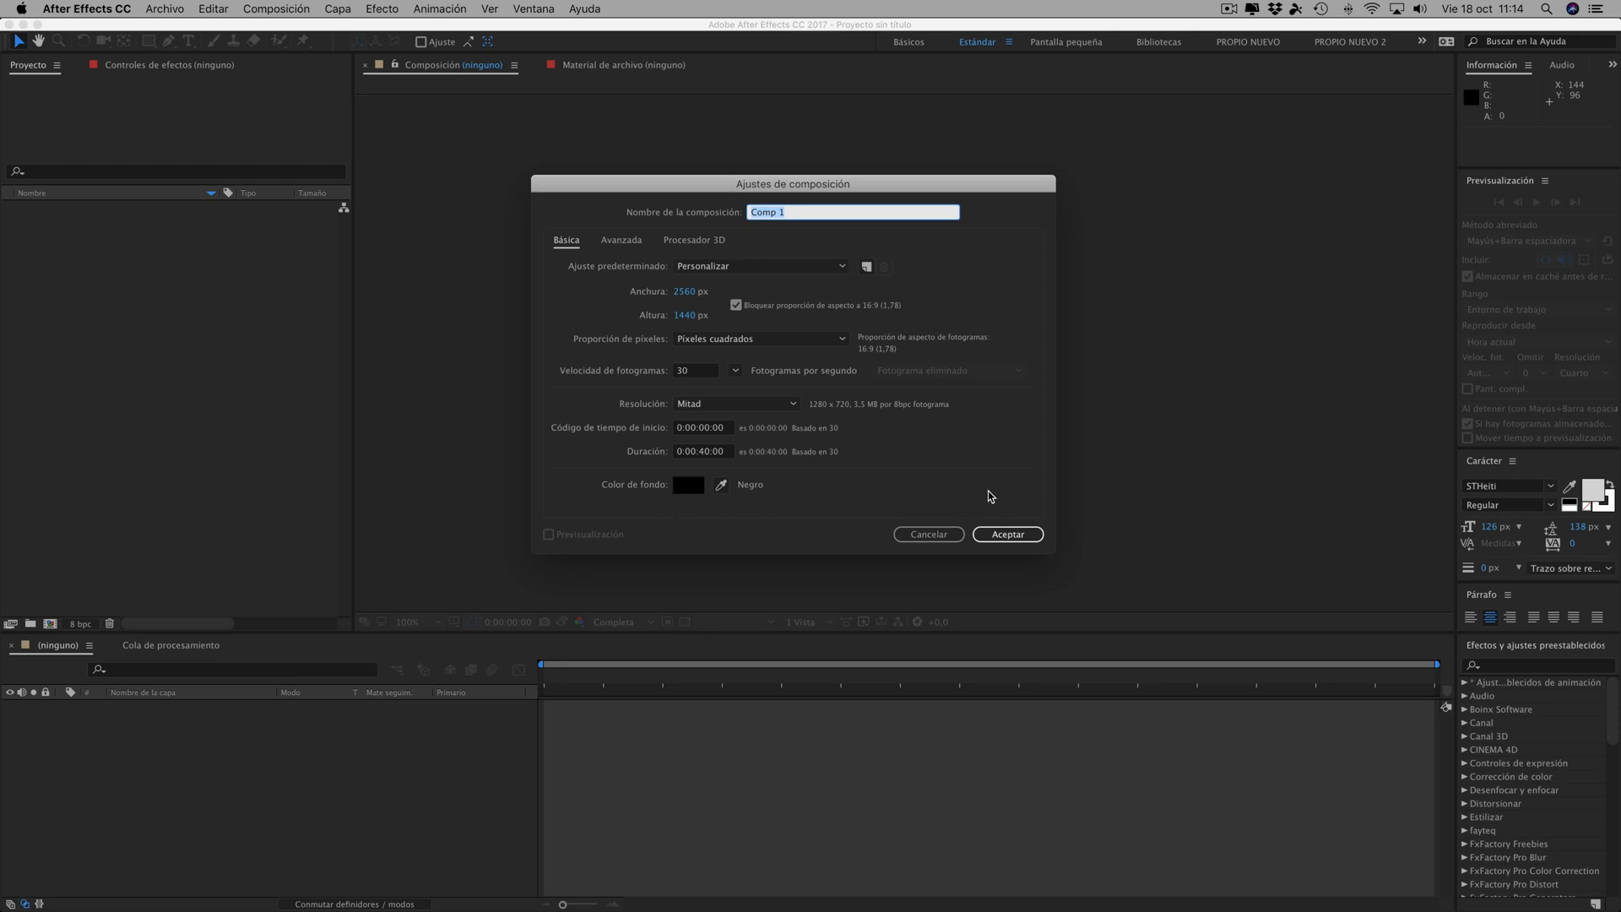
click(1008, 533)
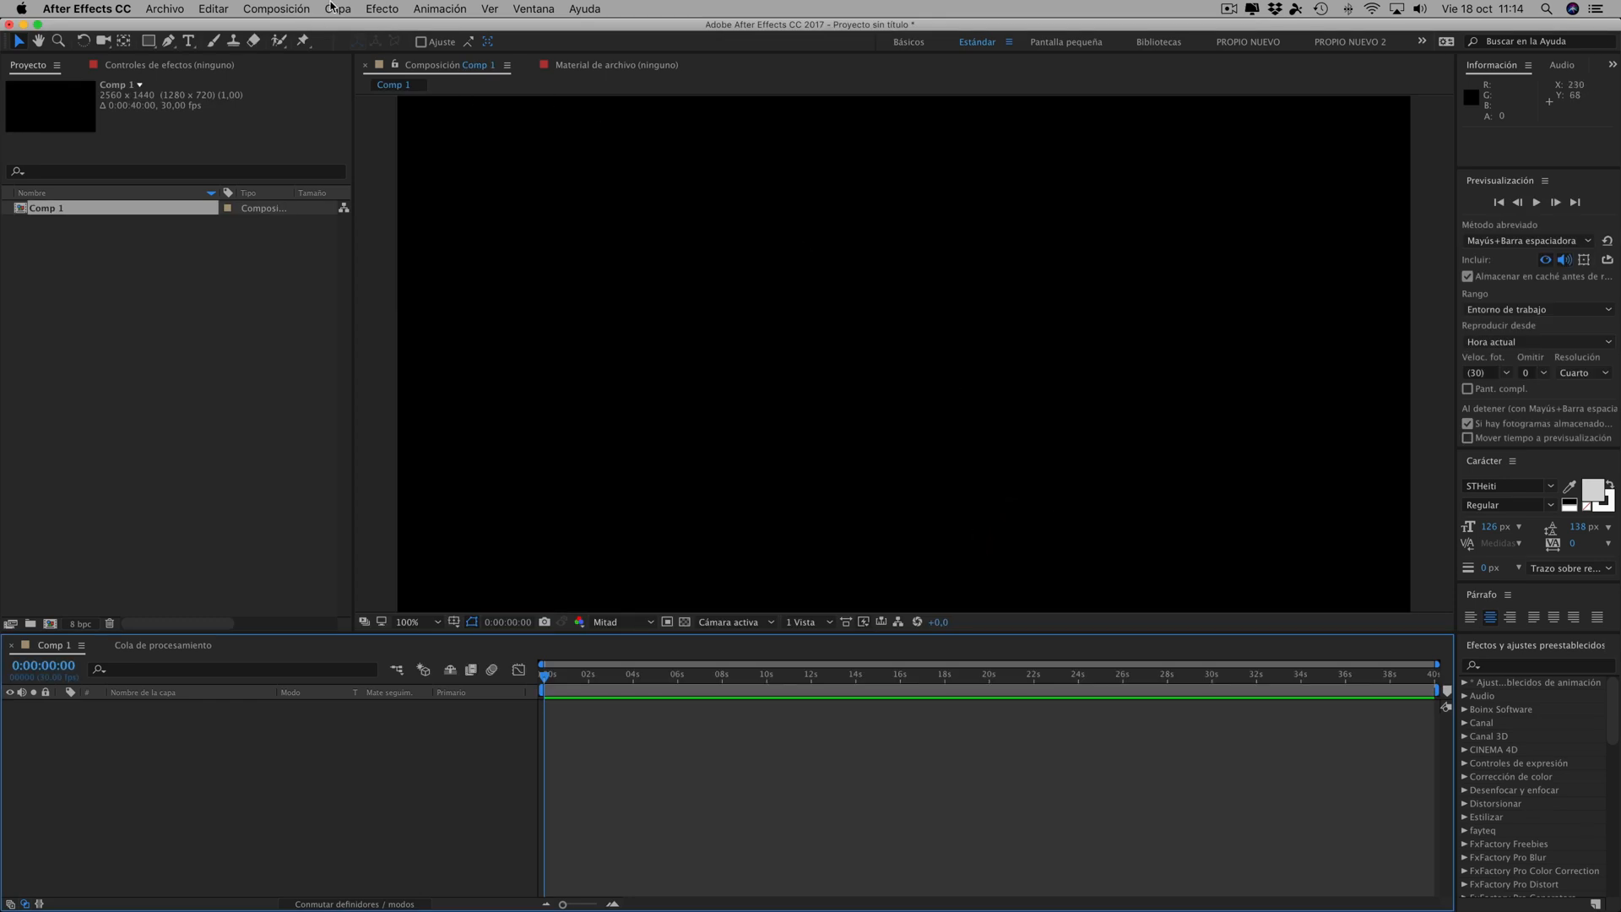
- Add a composition-sized solid layer named "cuadro" in medium gray (767676)
click(338, 10)
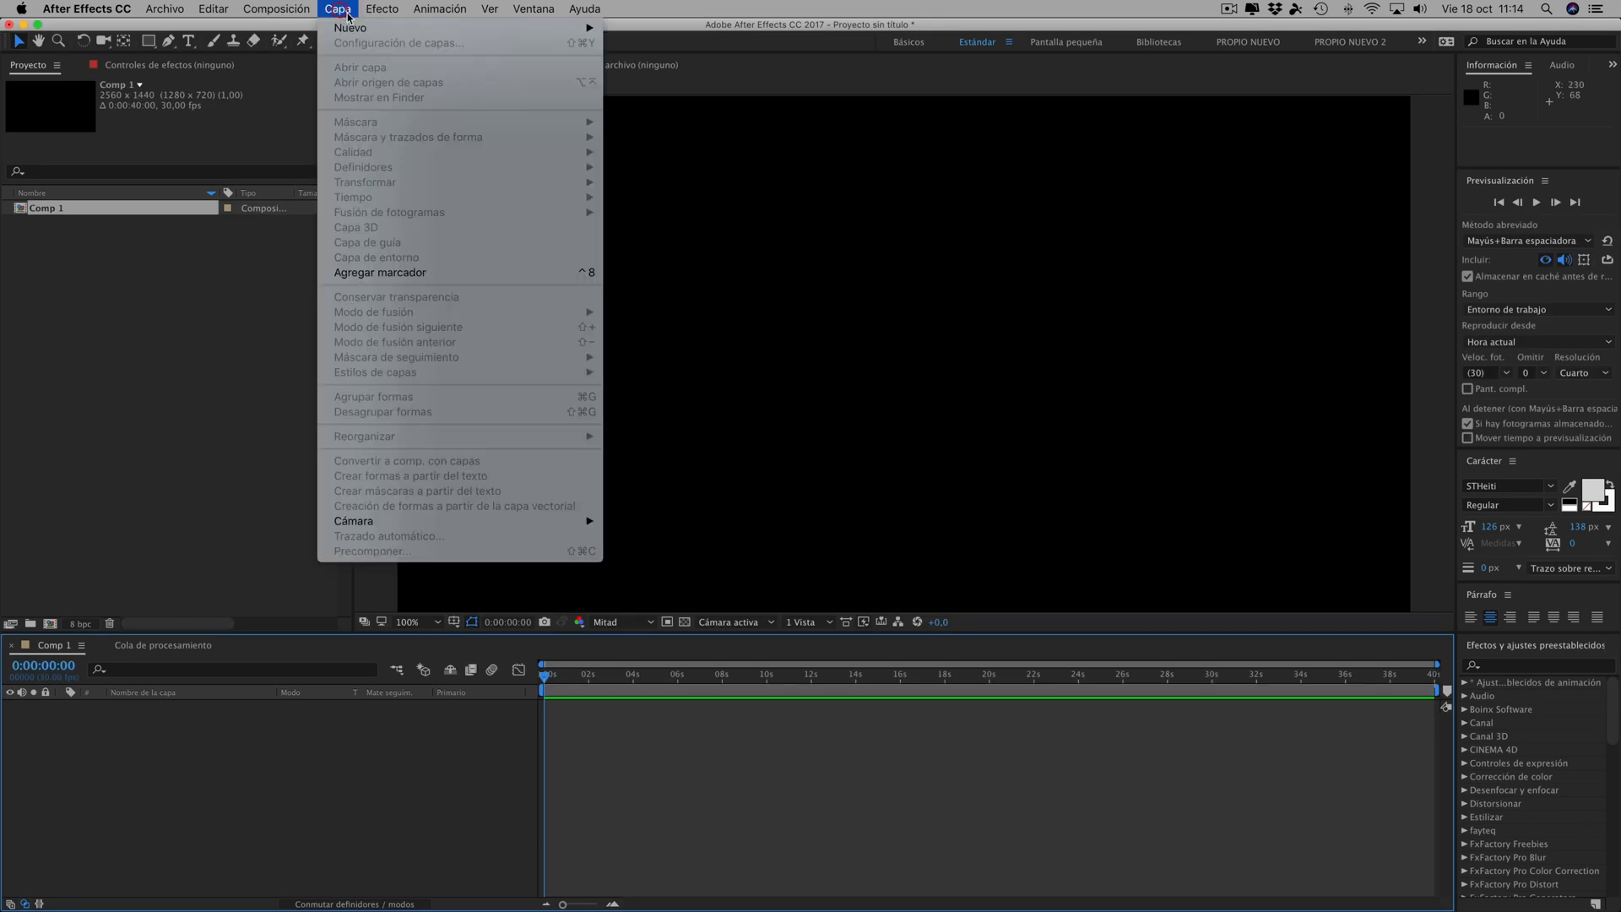
mouse_move(591, 28)
click(641, 48)
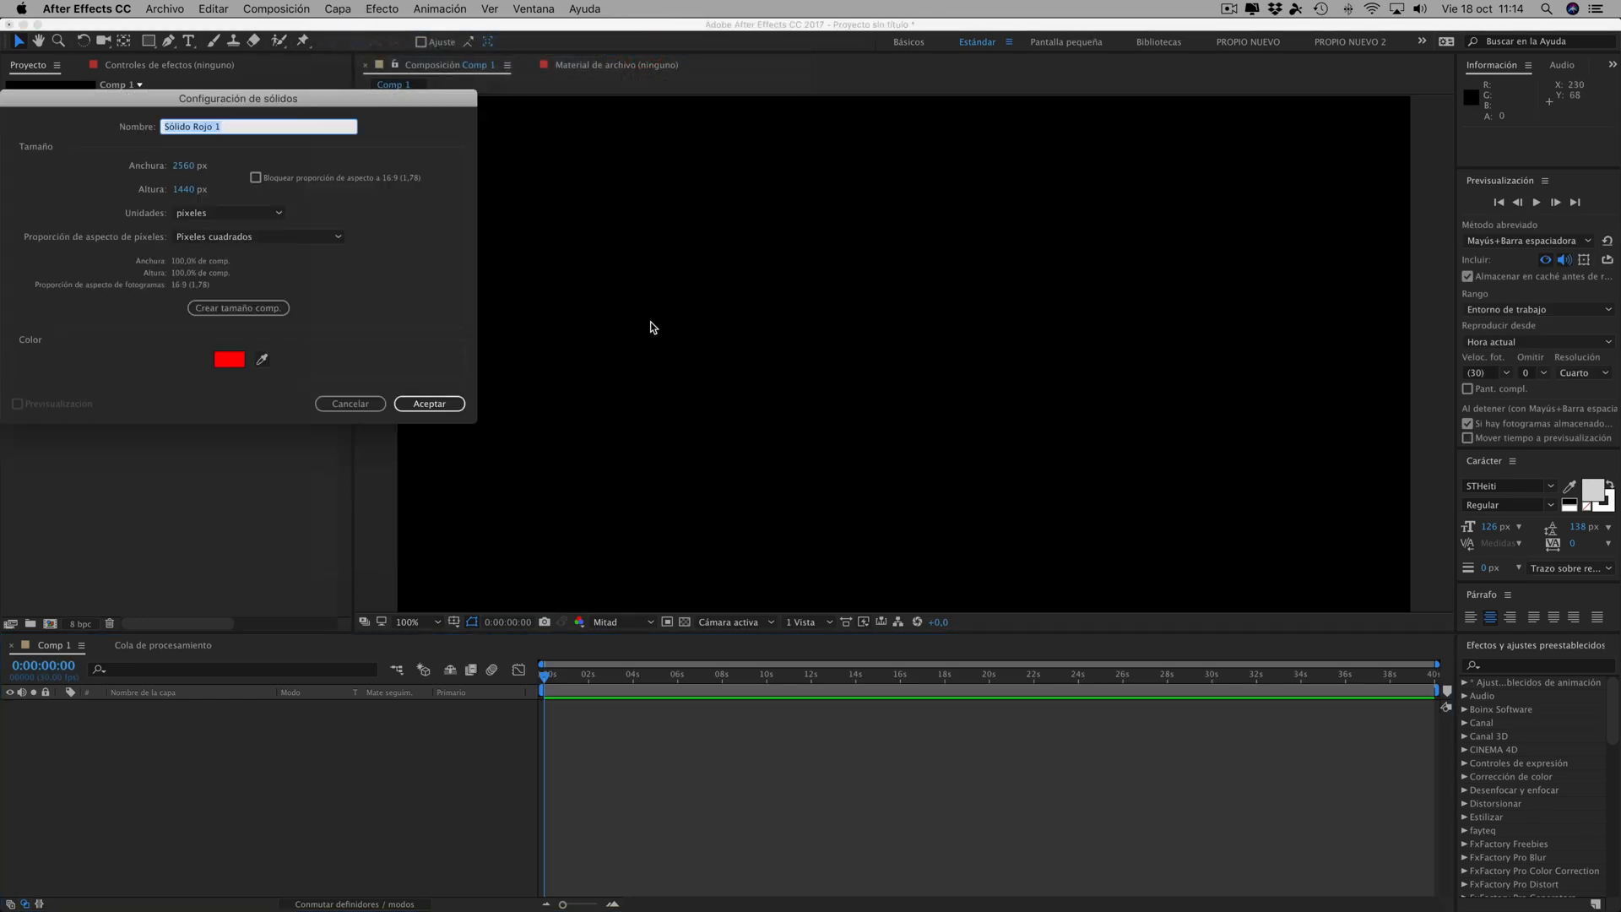
click(224, 361)
drag(35, 234, 13, 233)
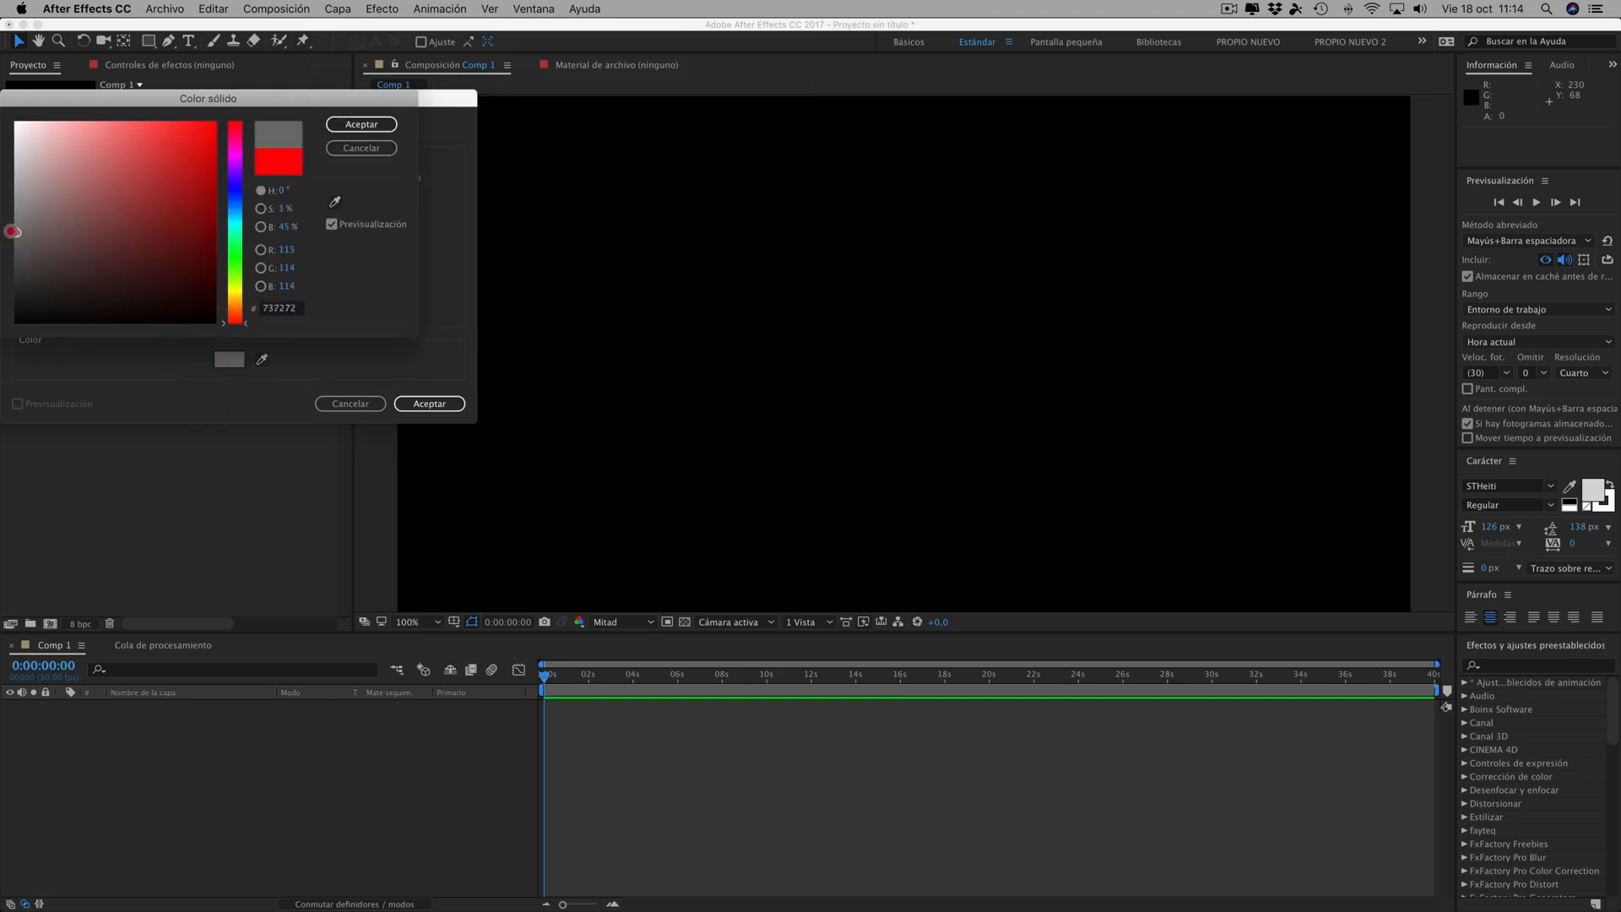
click(362, 125)
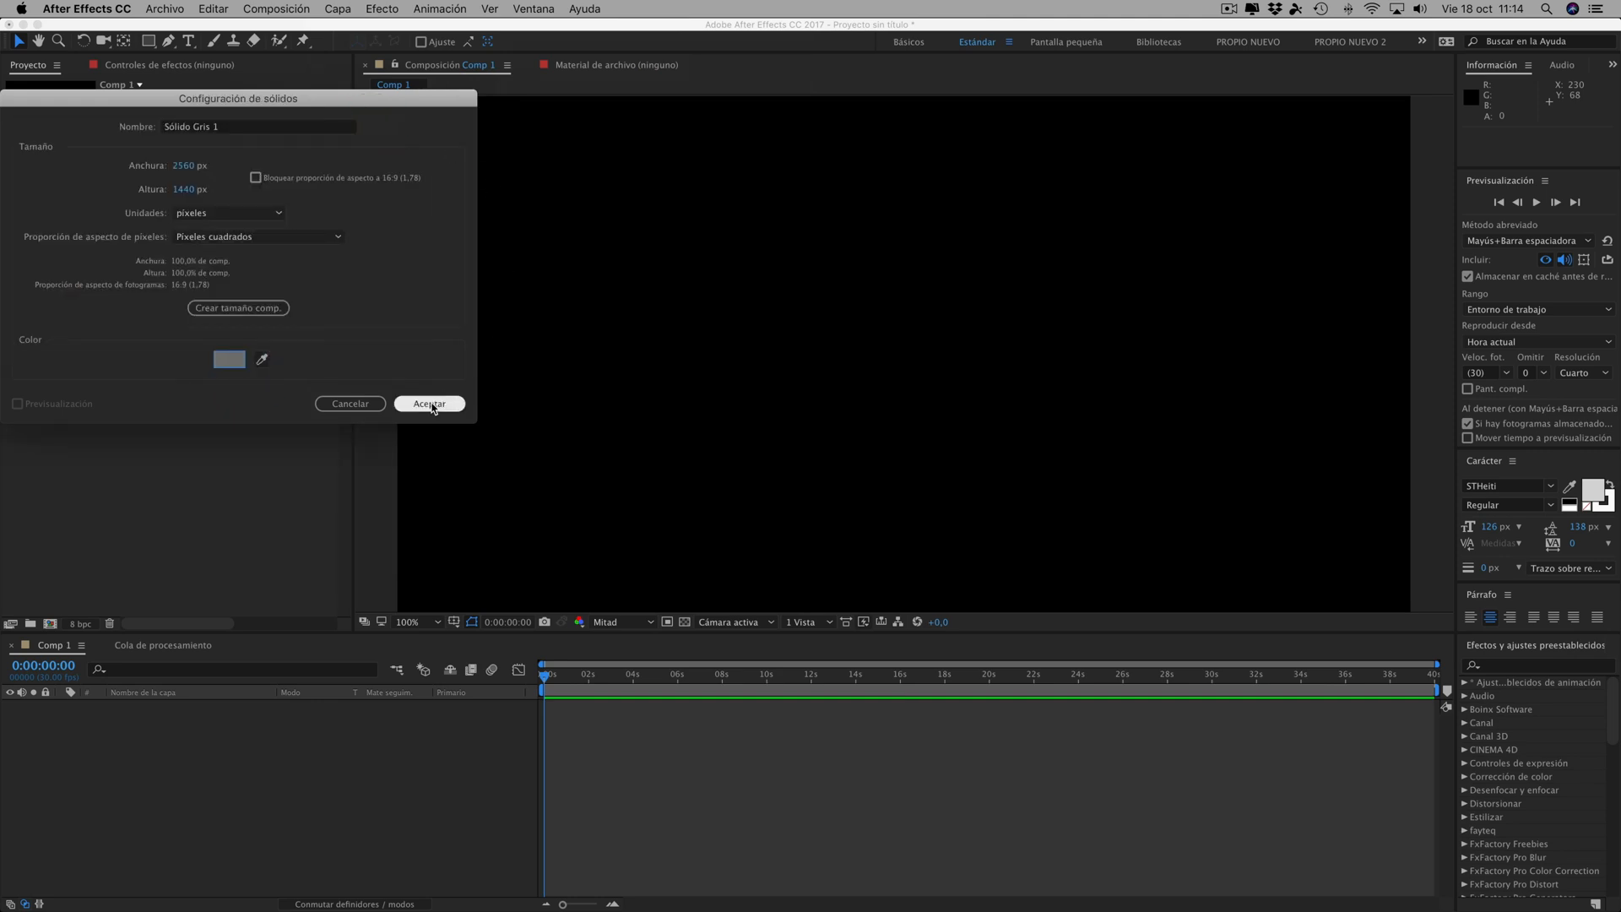
drag(240, 128, 28, 127)
text(cuadro)
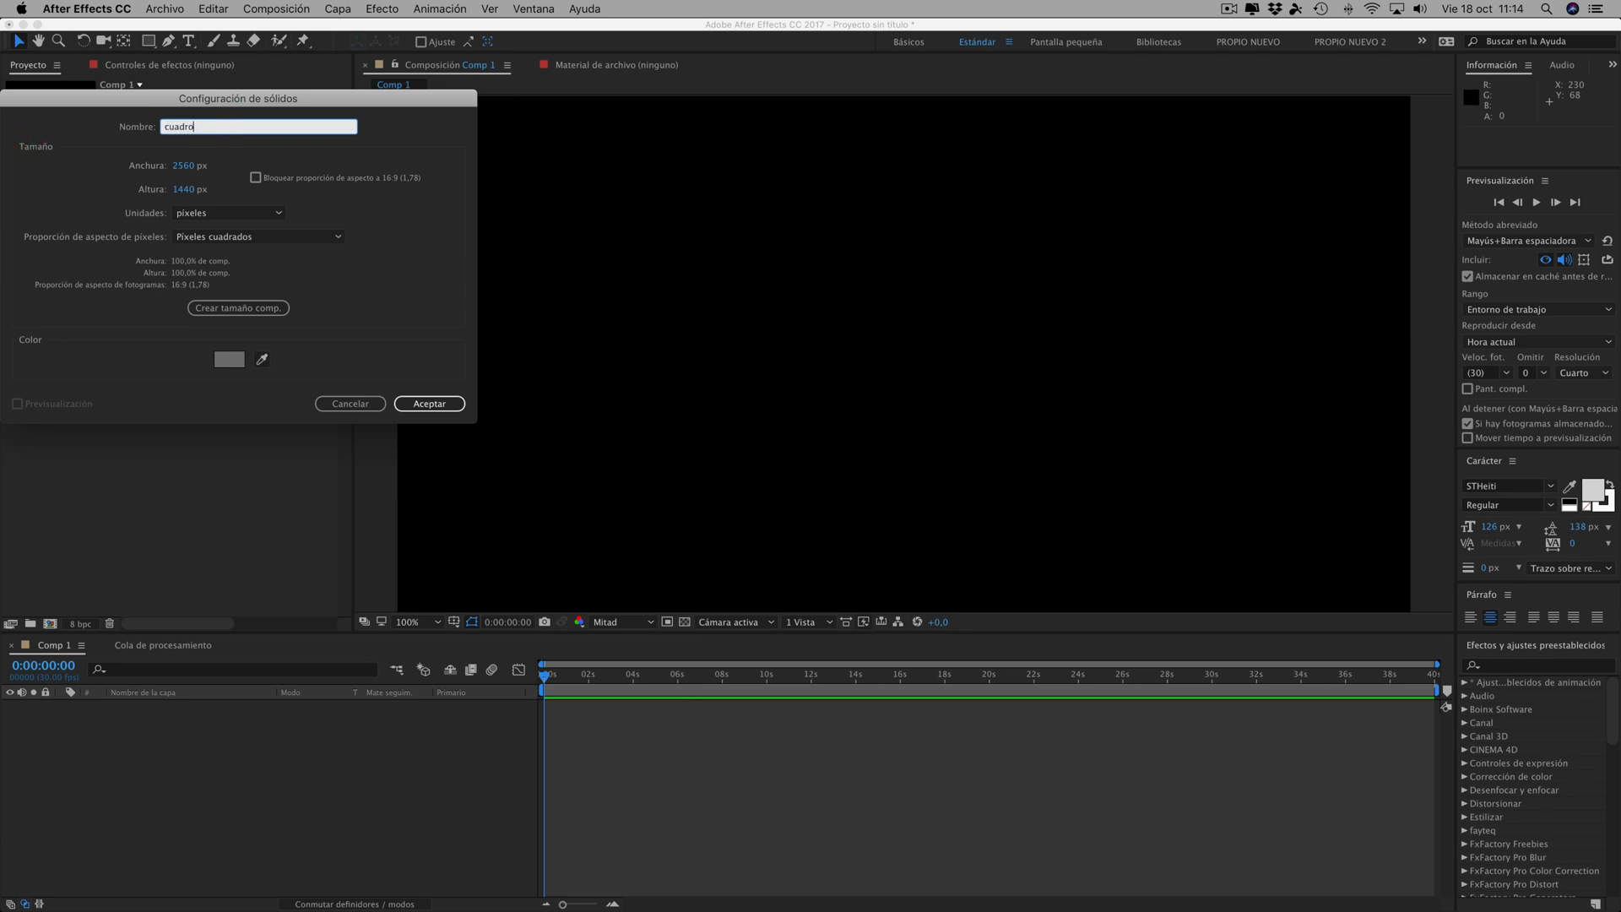
click(432, 405)
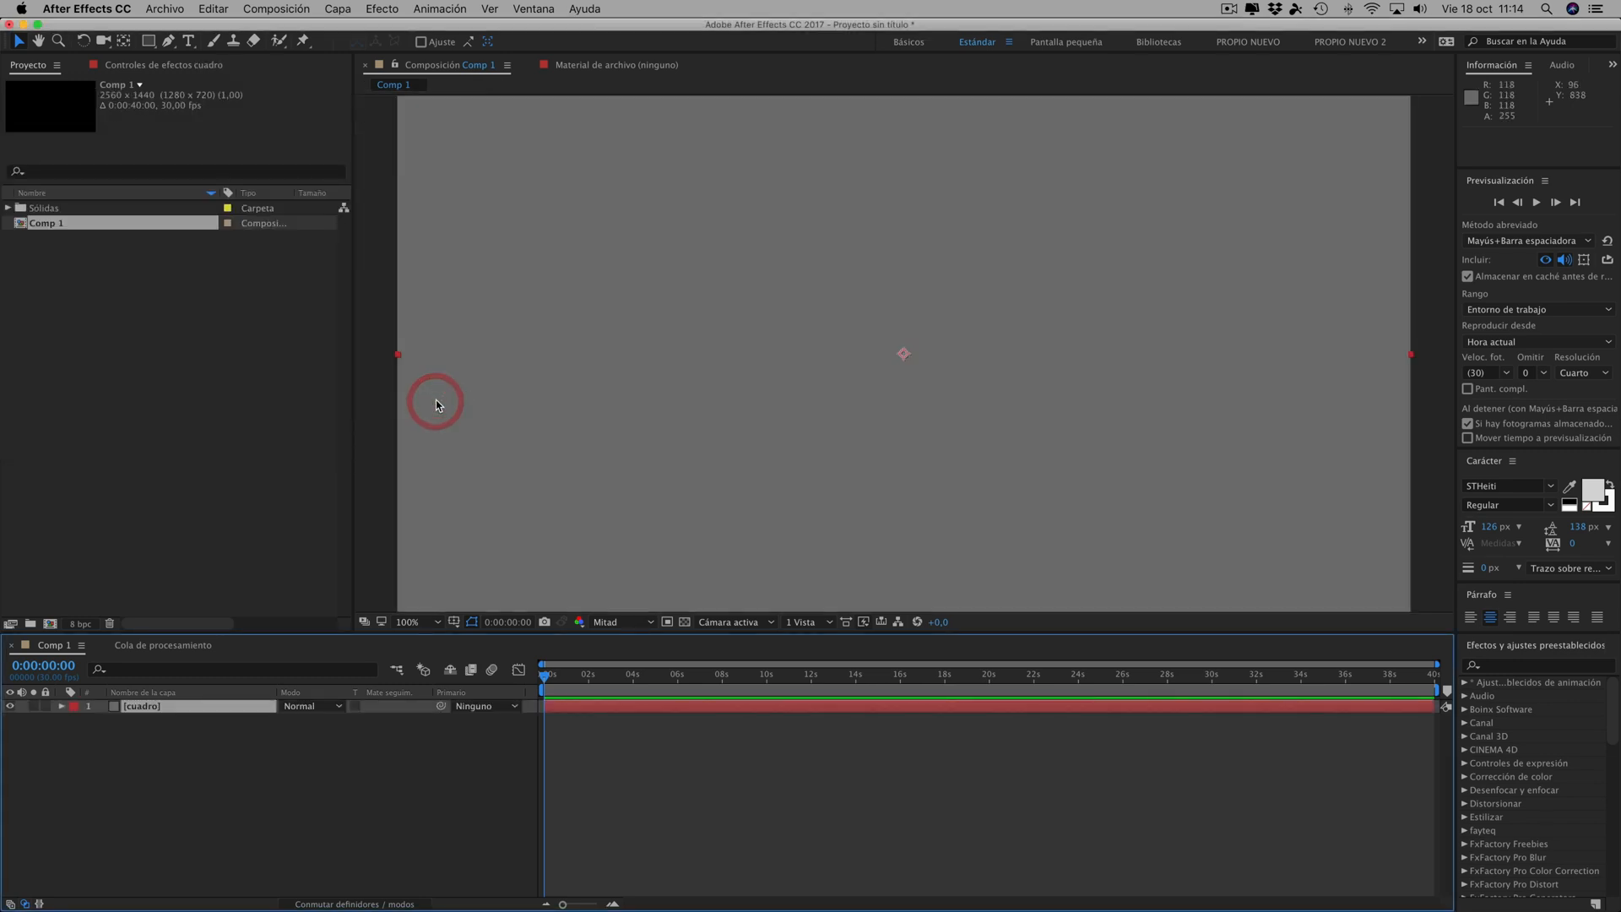
- Draw a rounded rectangle mask of about 616 x 623 px around the middle of the cuadro solid
click(150, 45)
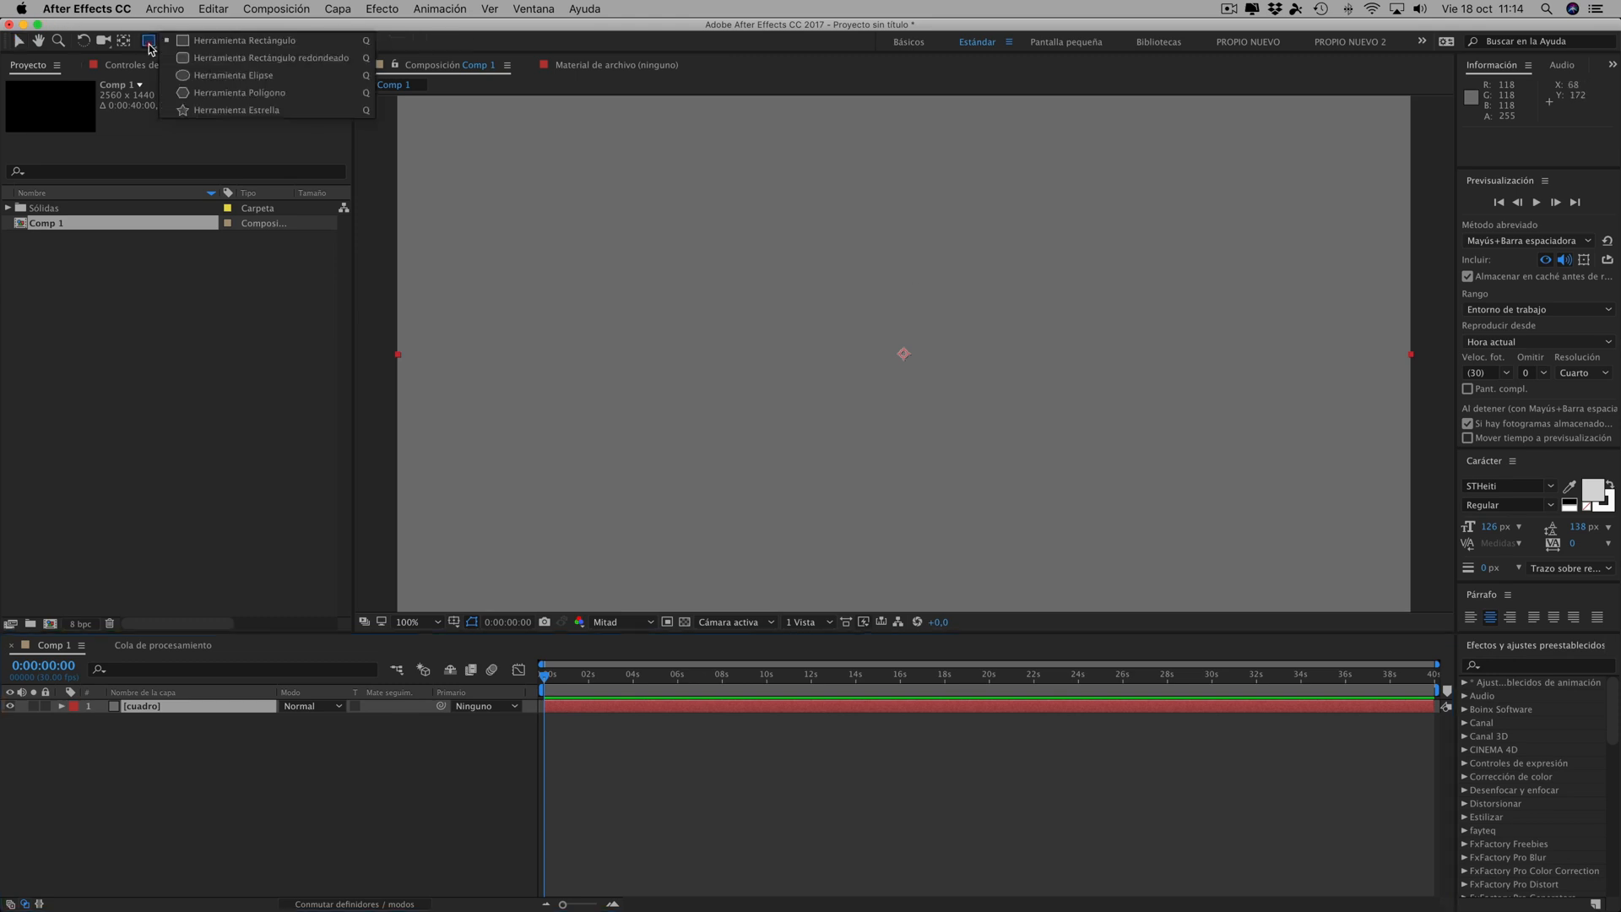
click(226, 58)
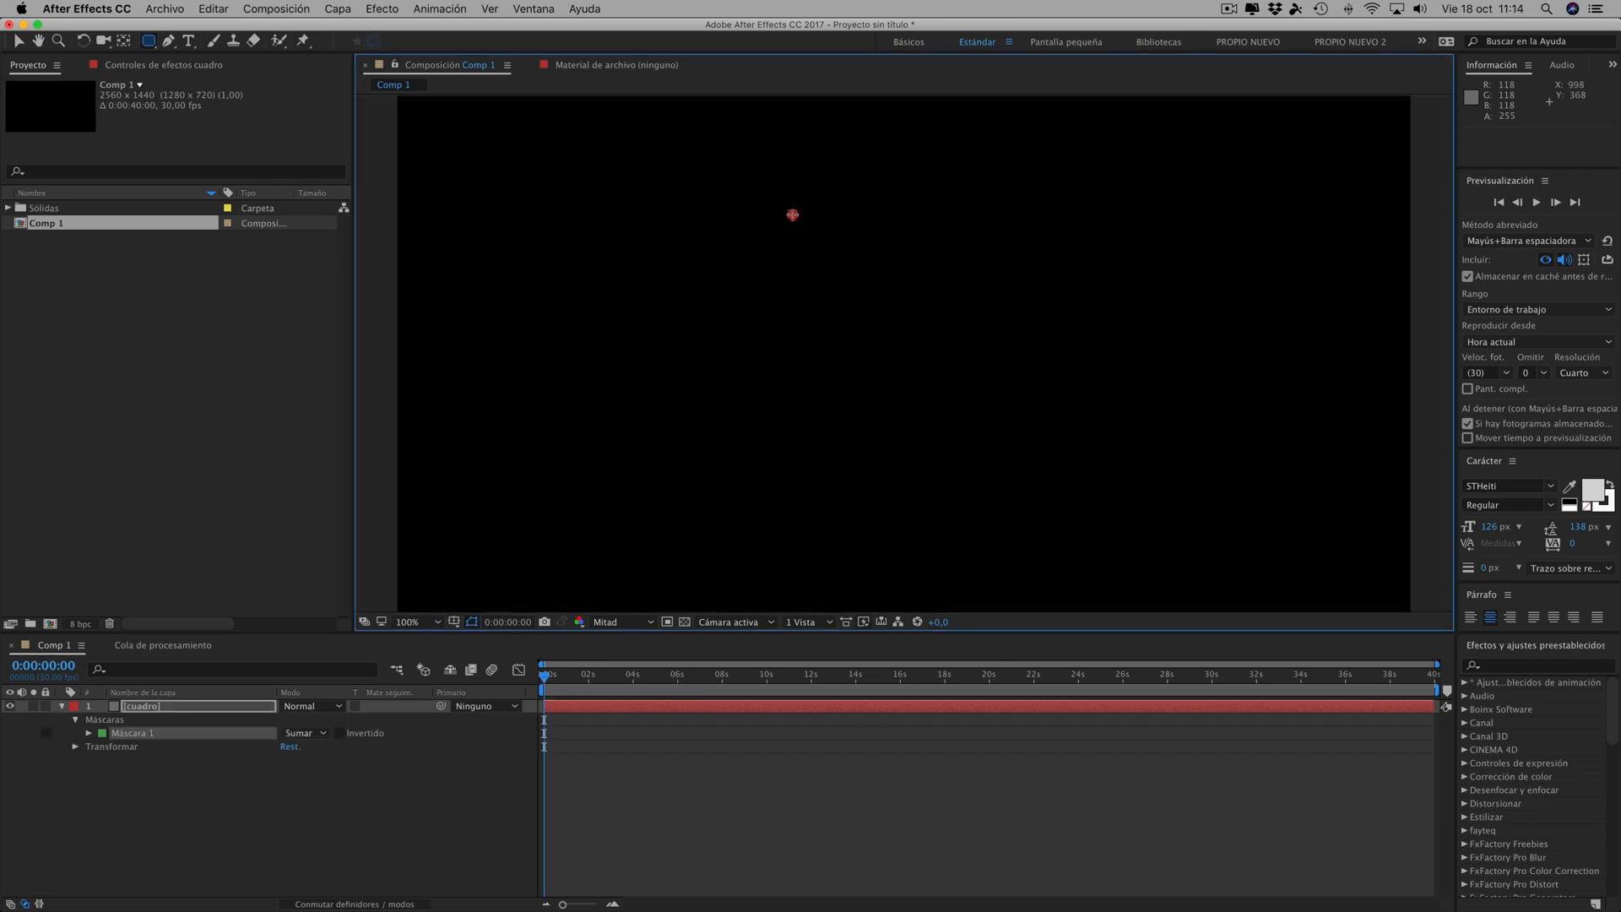
drag(793, 214, 1037, 460)
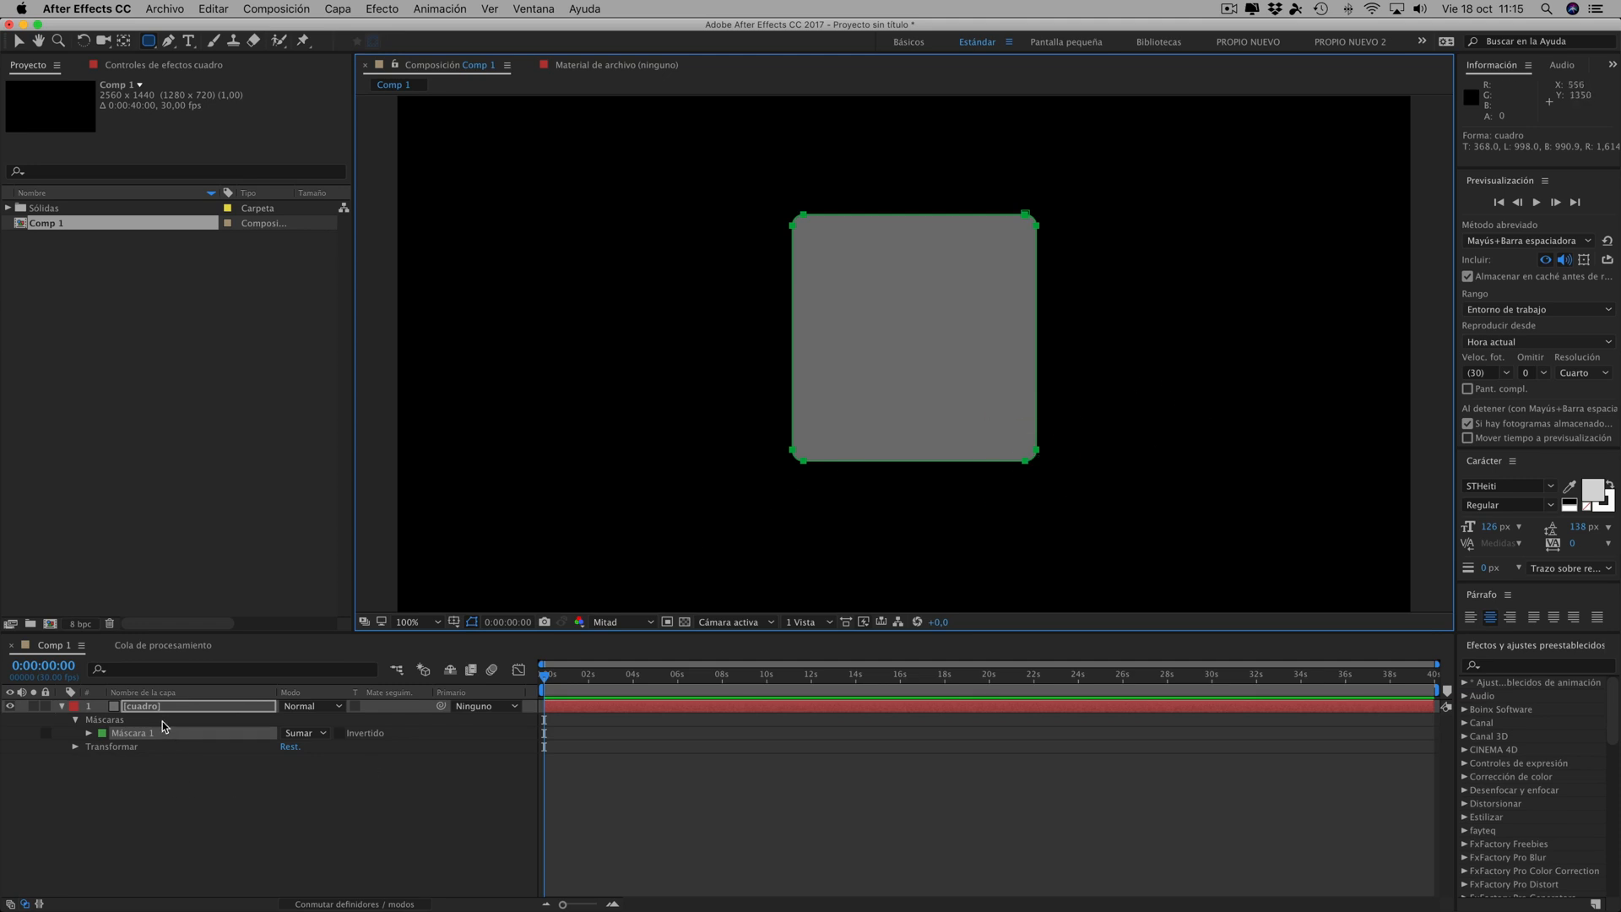
- Add a text layer reading "mepasoaMac" and collapse the cuadro layer's properties
click(345, 15)
mouse_move(473, 39)
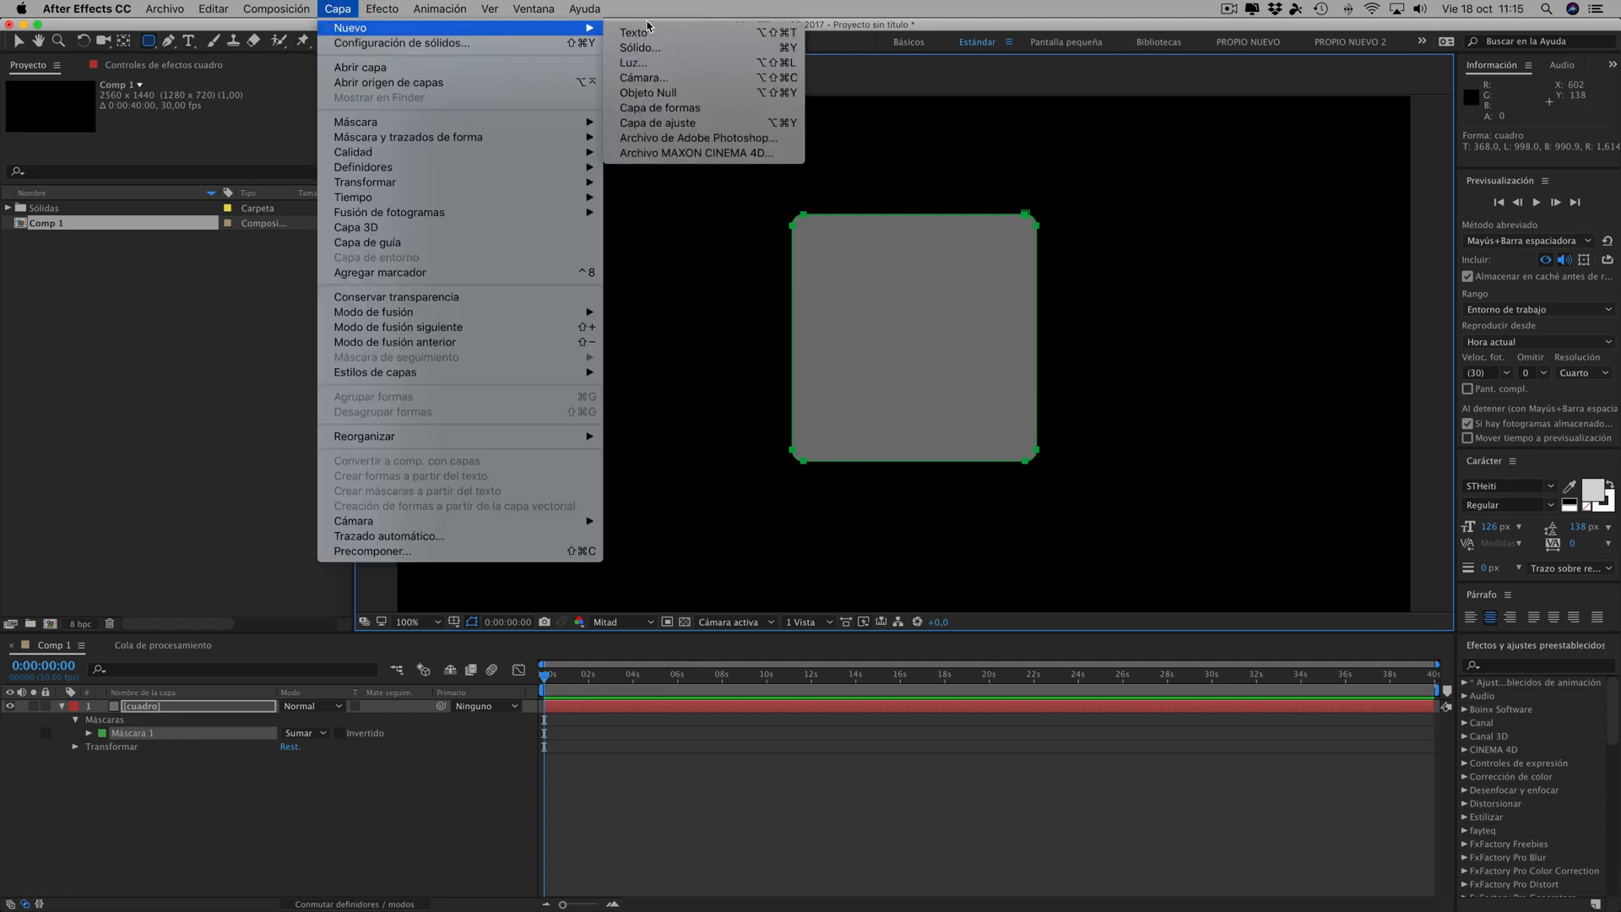
click(644, 32)
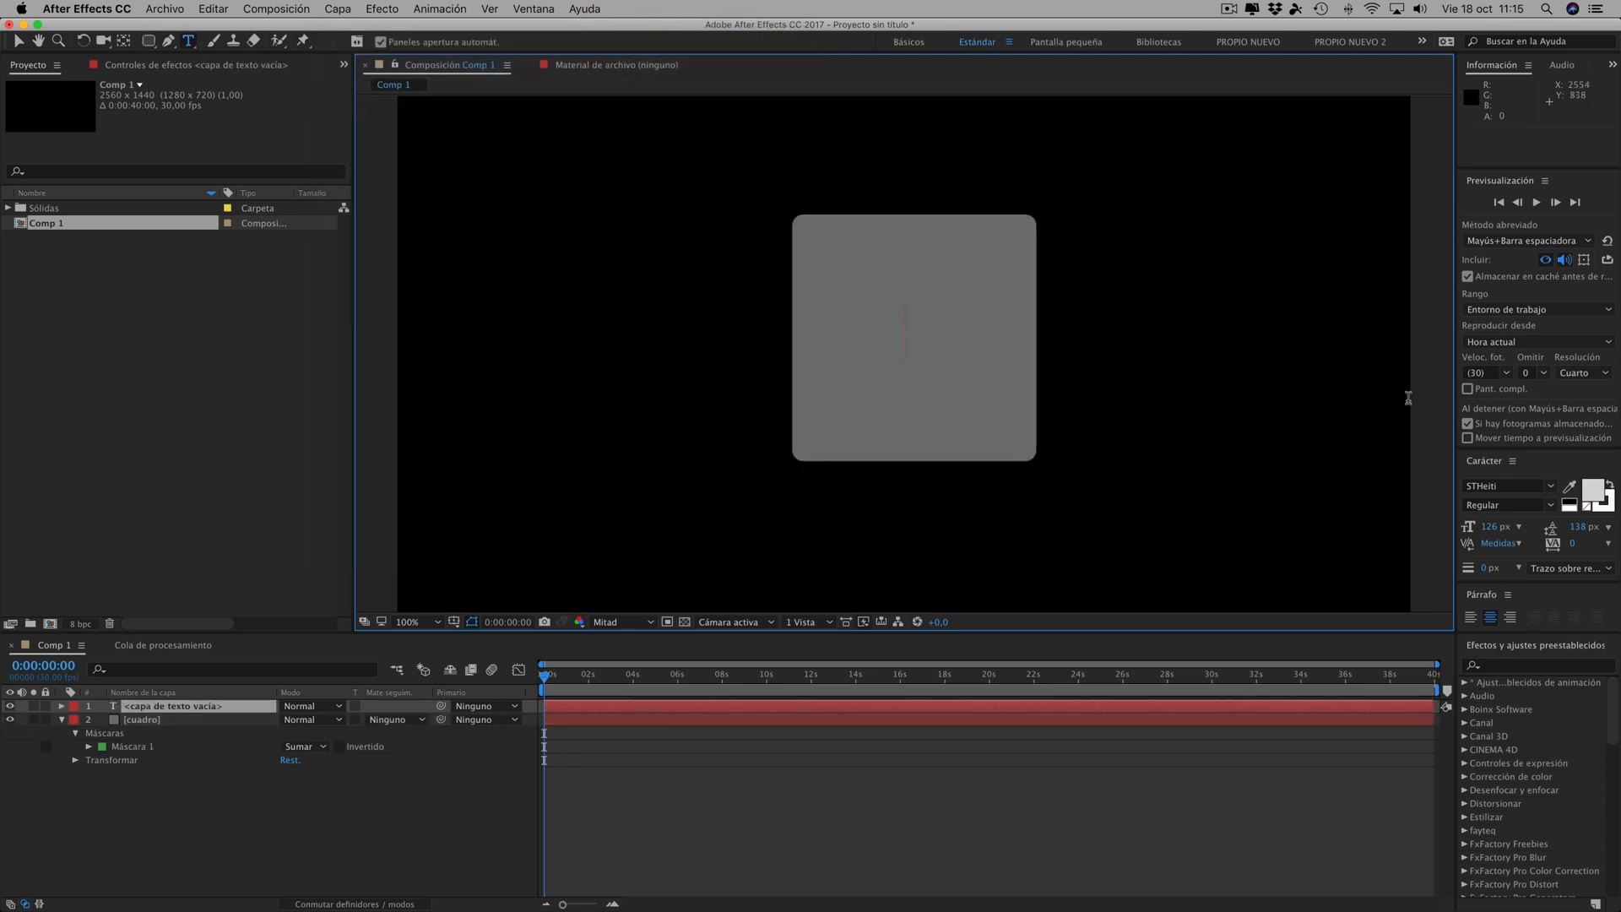
text(mepaso)
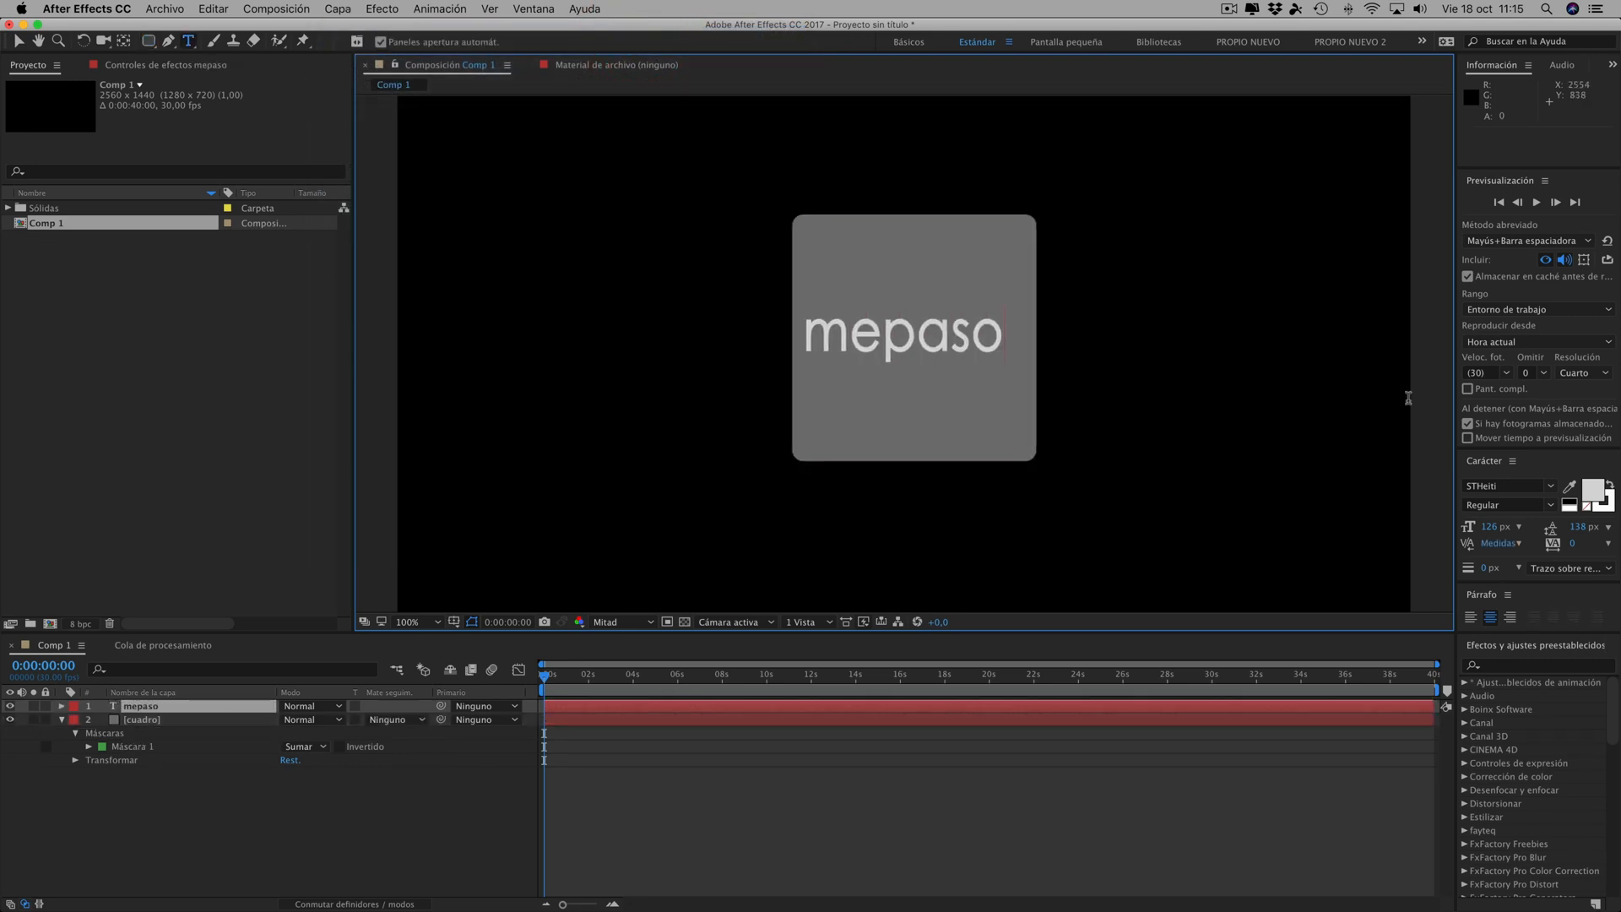
text(aMac)
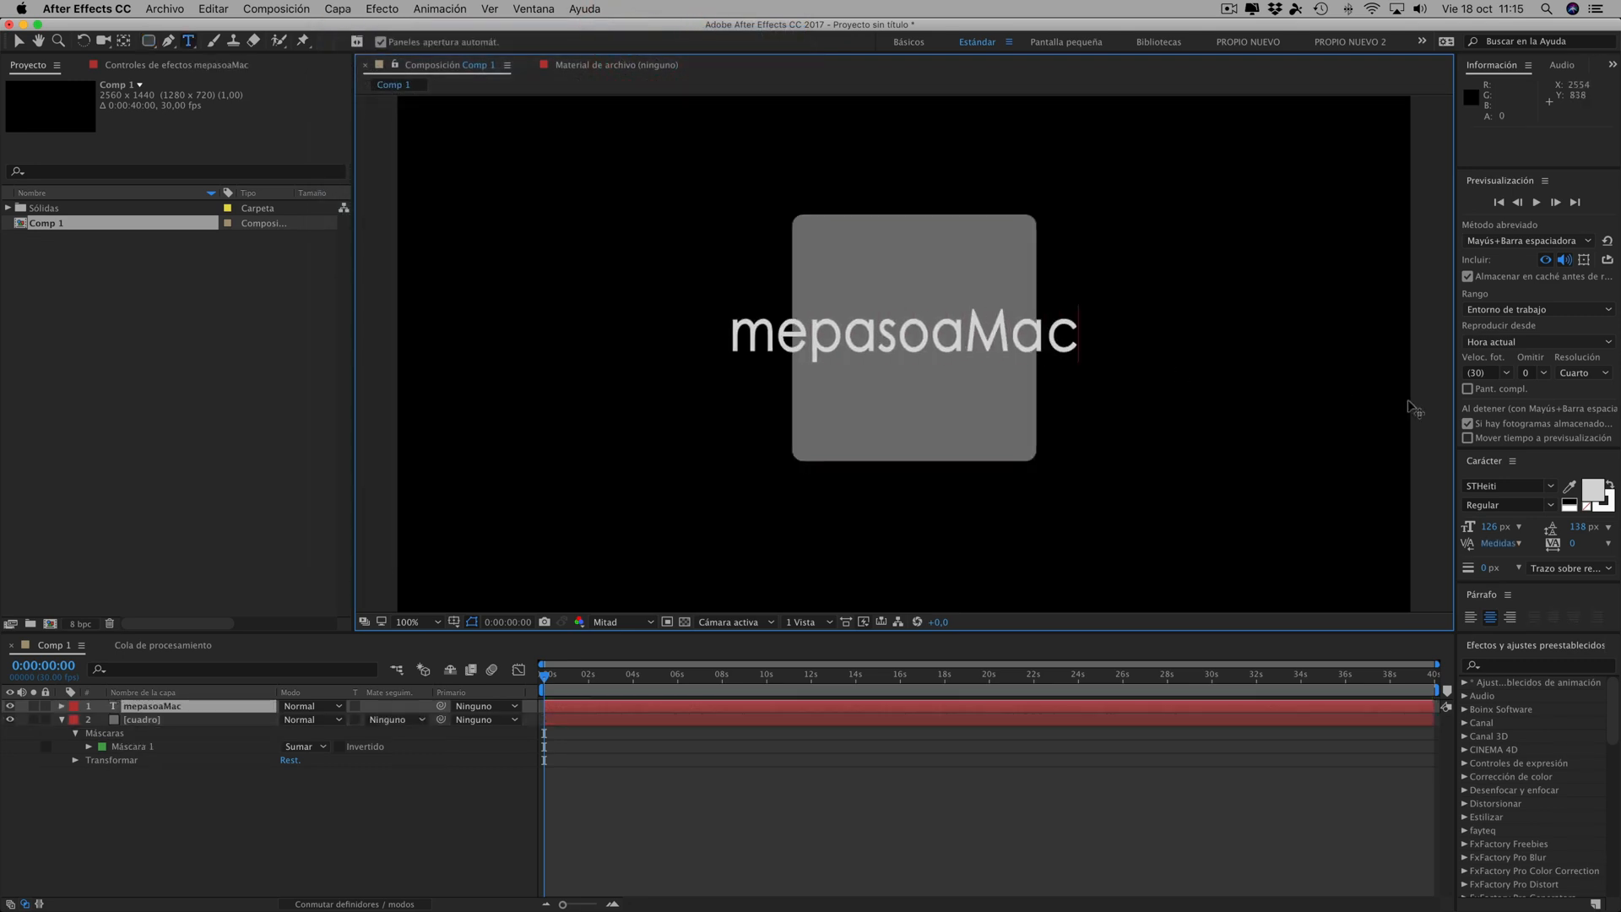
click(151, 833)
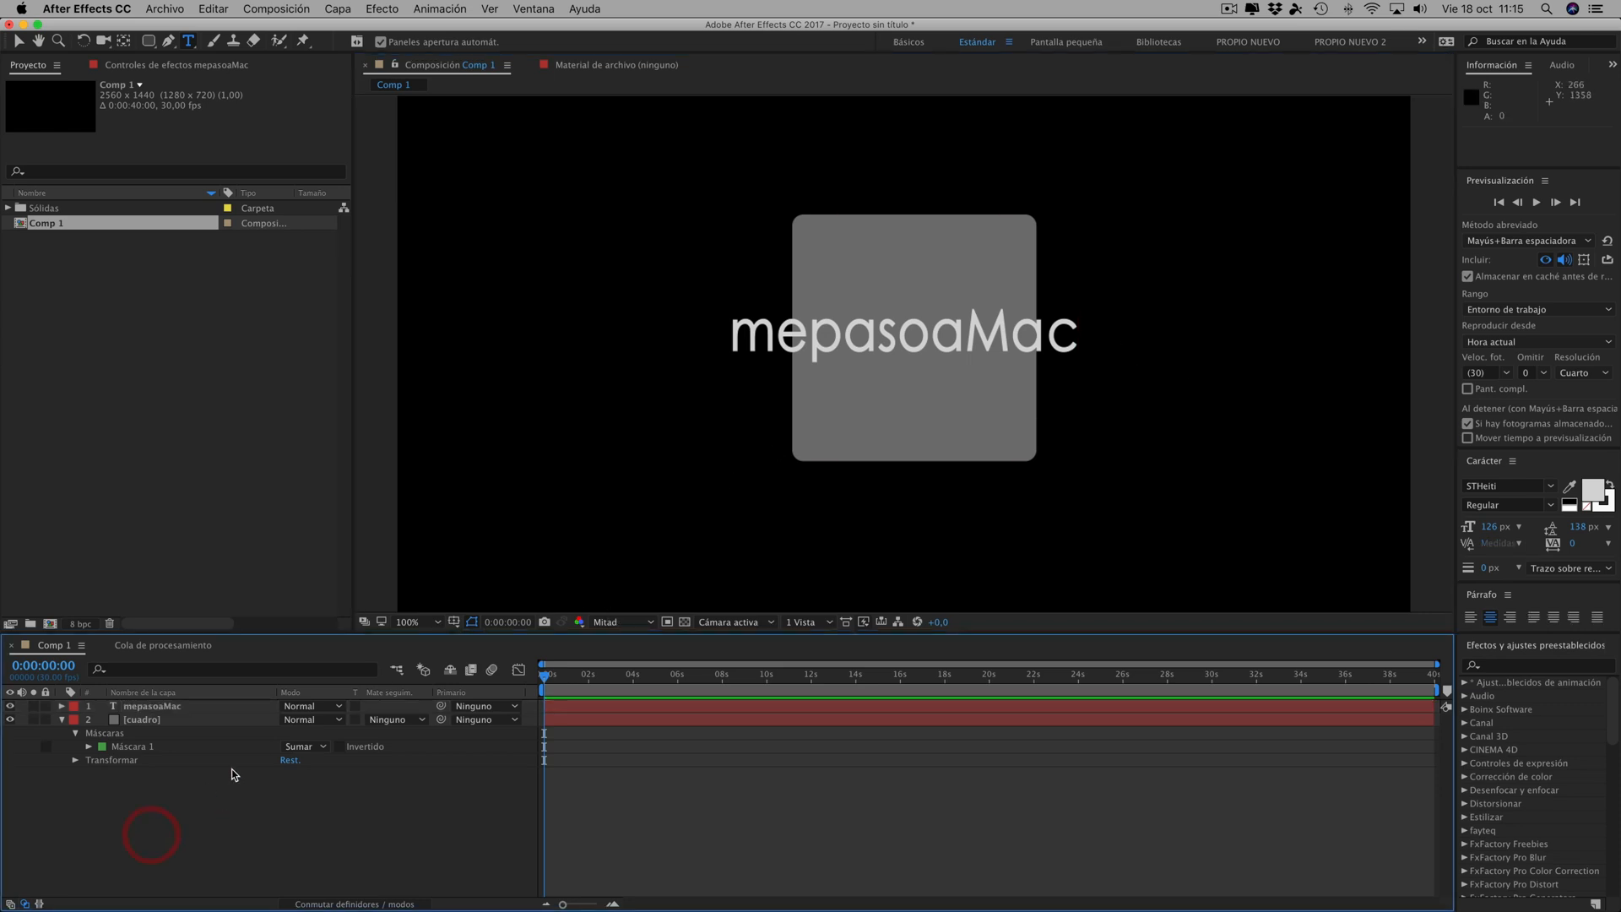
click(62, 720)
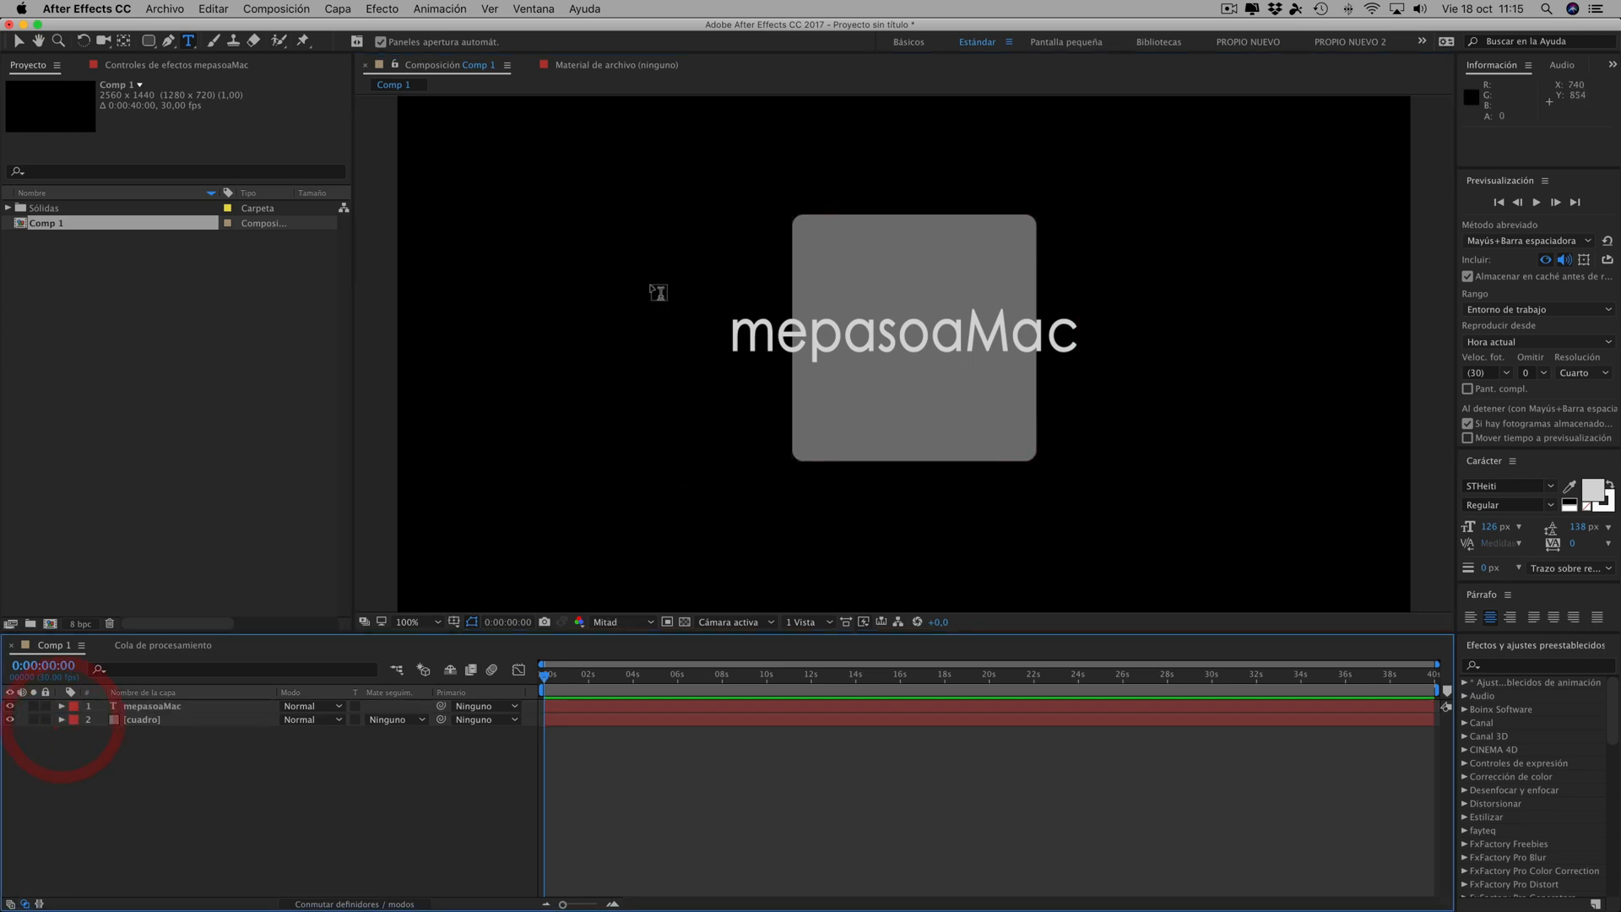
- Add a composition-sized solid layer named "E3D" in pure red (FF0000)
click(335, 9)
mouse_move(354, 28)
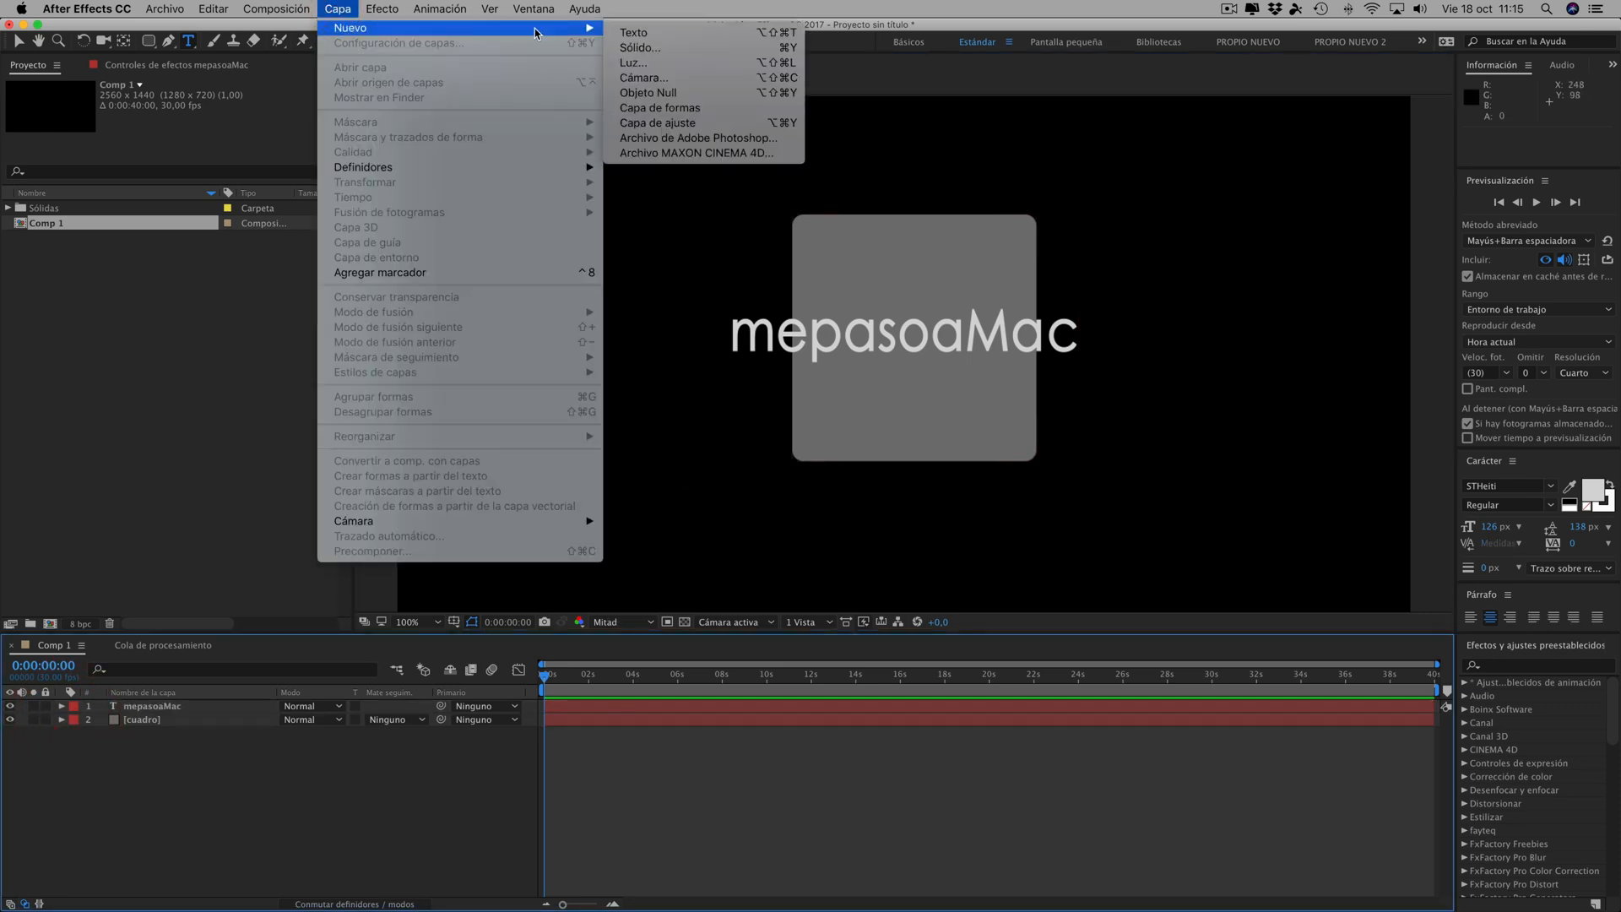
click(637, 48)
click(234, 129)
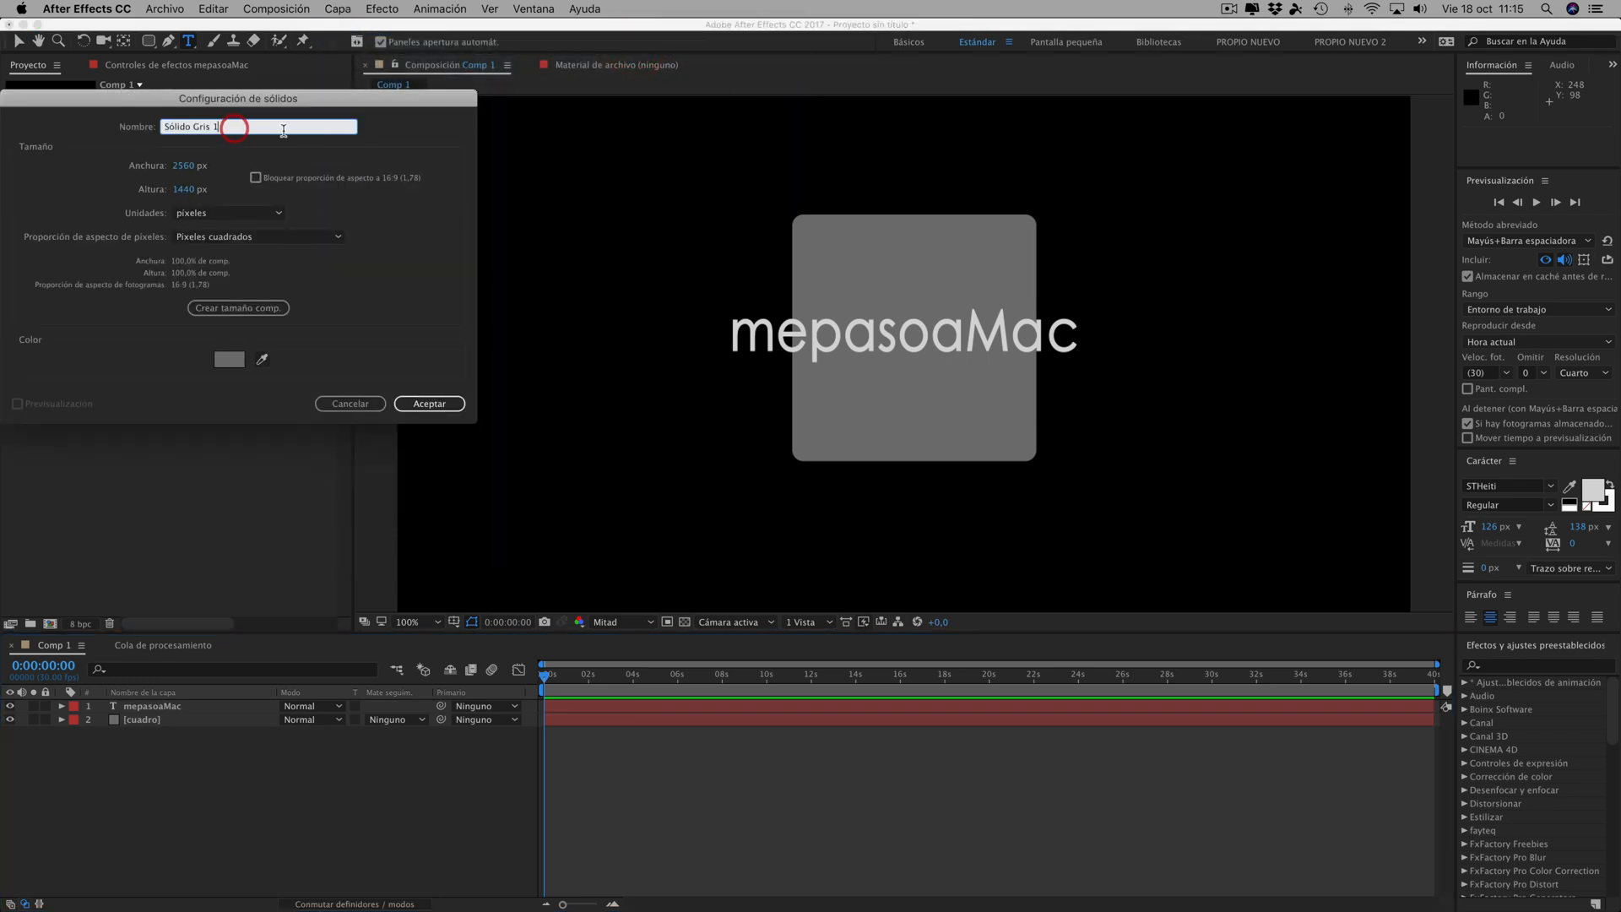
drag(217, 128, 103, 133)
text(E3D)
click(229, 359)
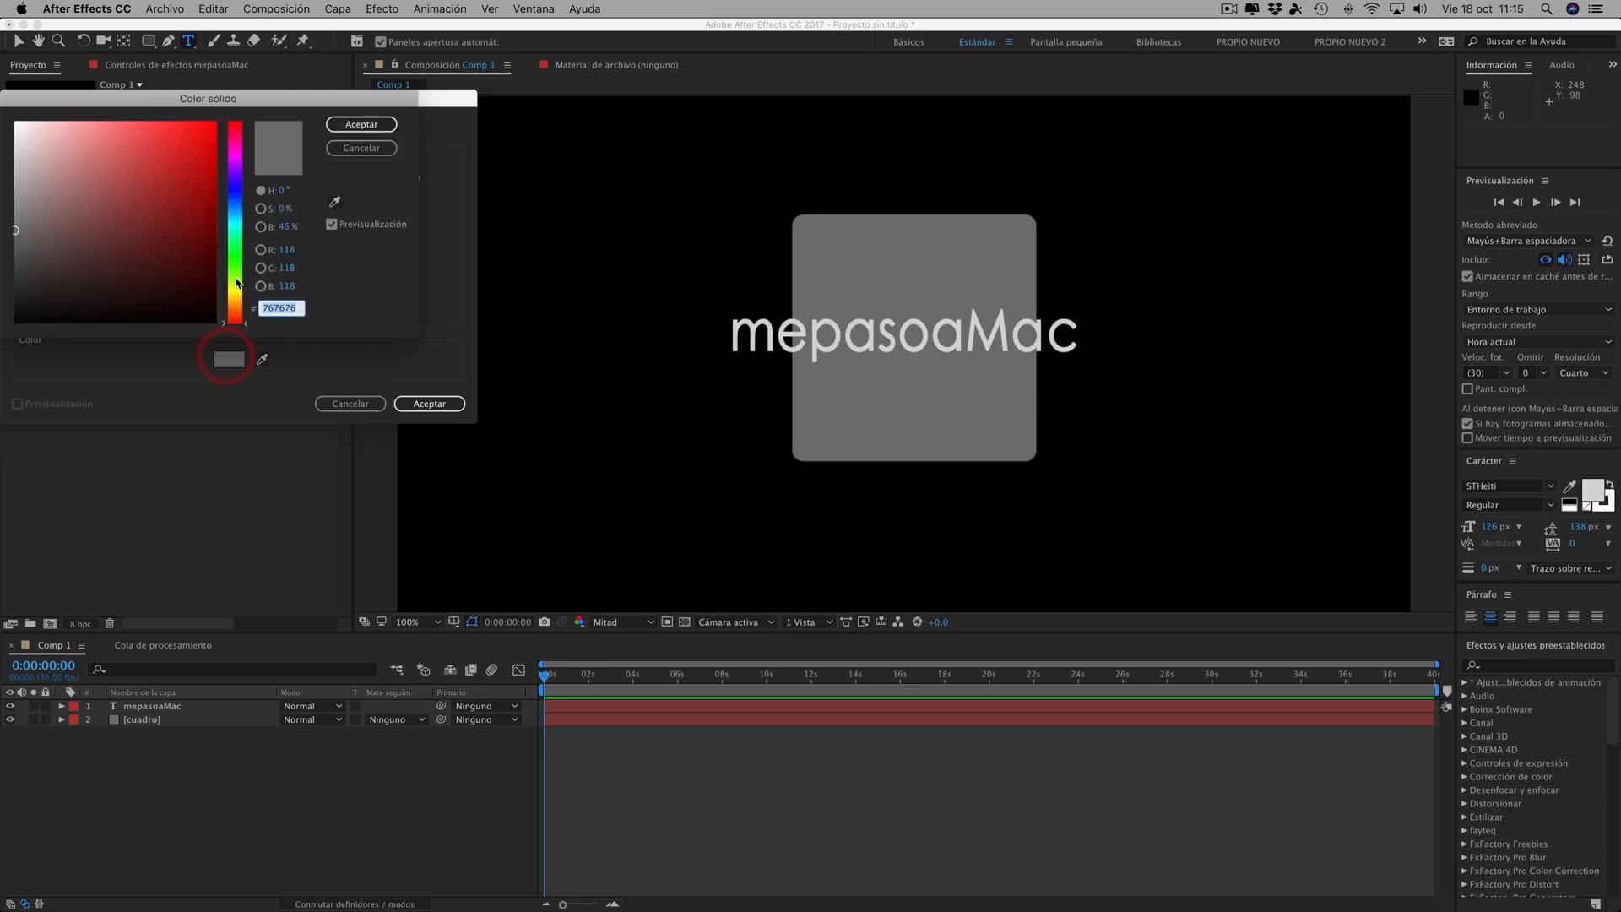
mouse_move(236, 130)
mouse_down()
mouse_move(224, 110)
mouse_move(243, 114)
mouse_up()
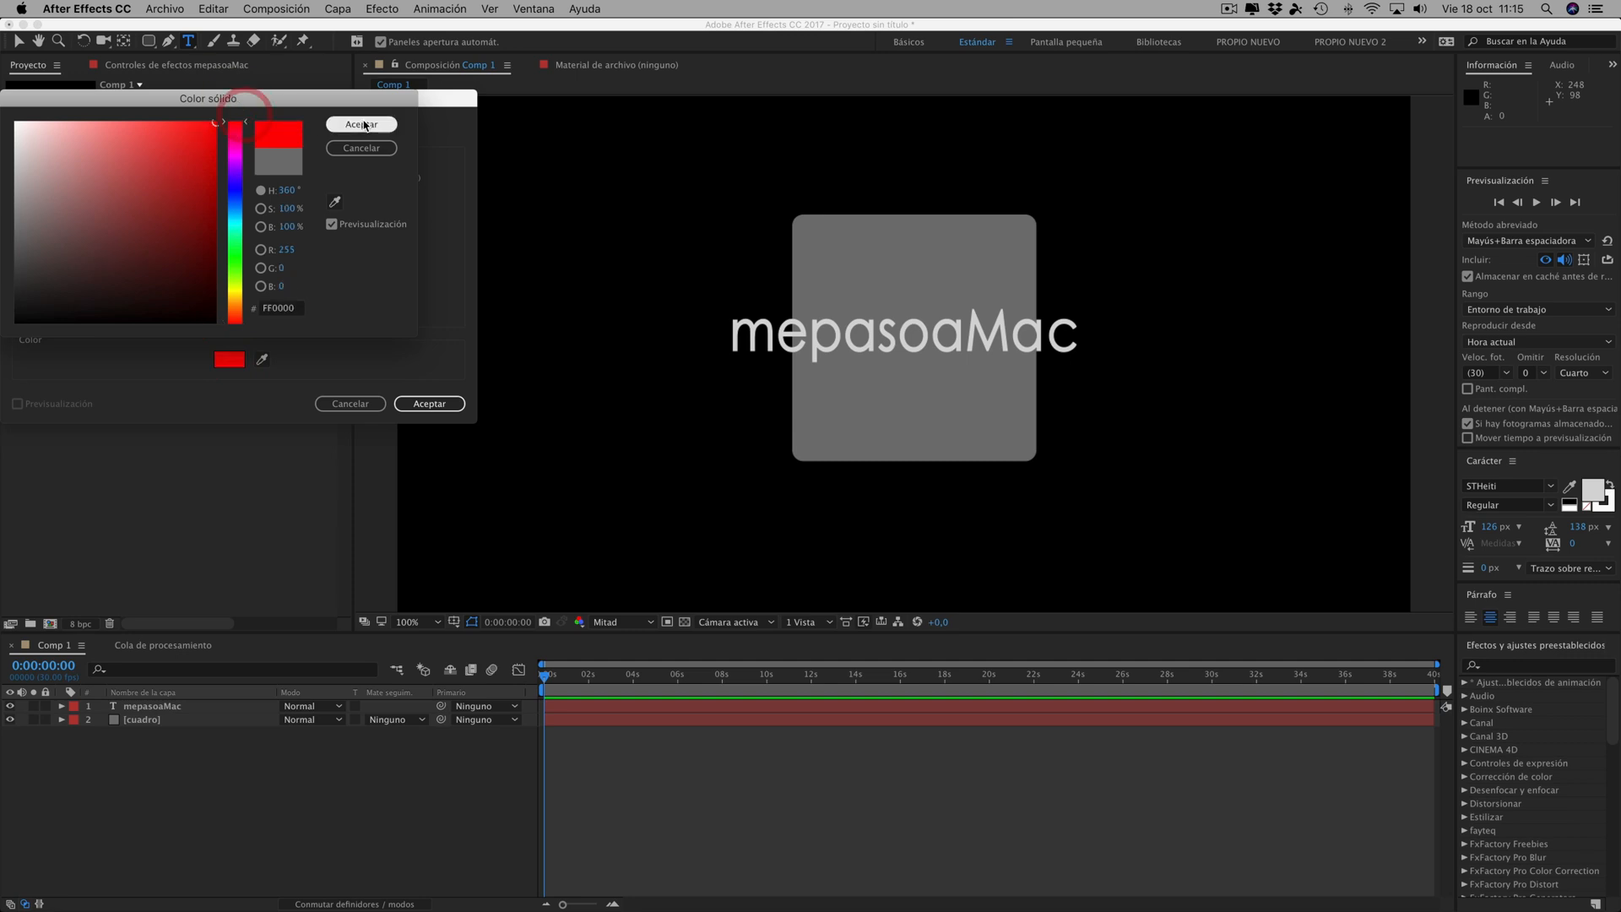
click(352, 125)
click(429, 404)
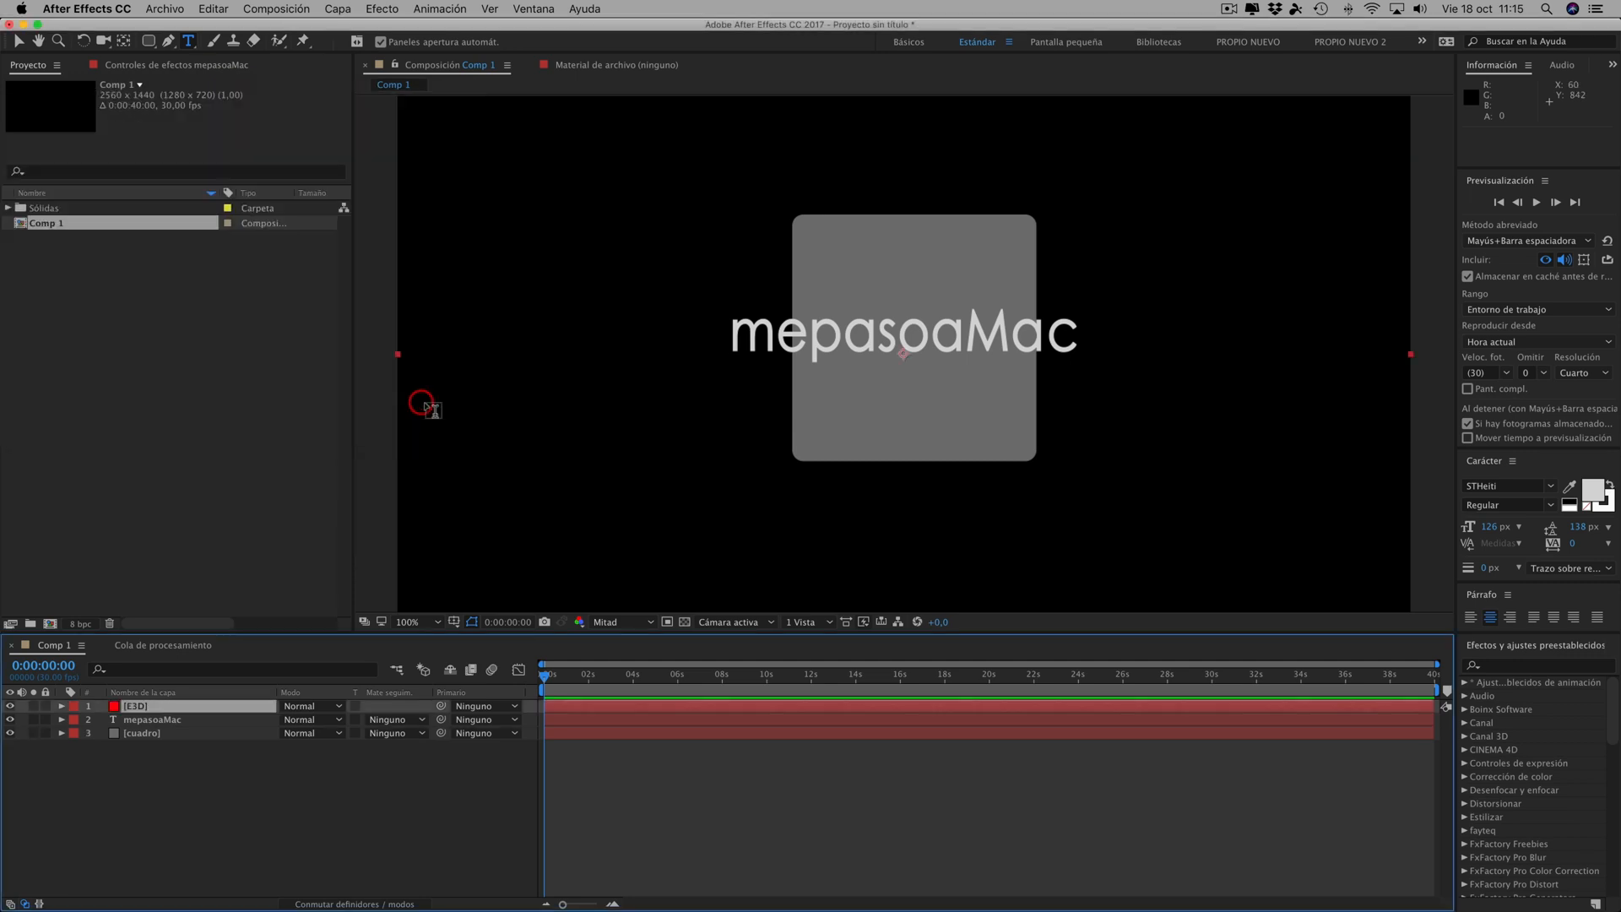
- Apply the Video Copilot Element effect to the E3D solid
click(392, 13)
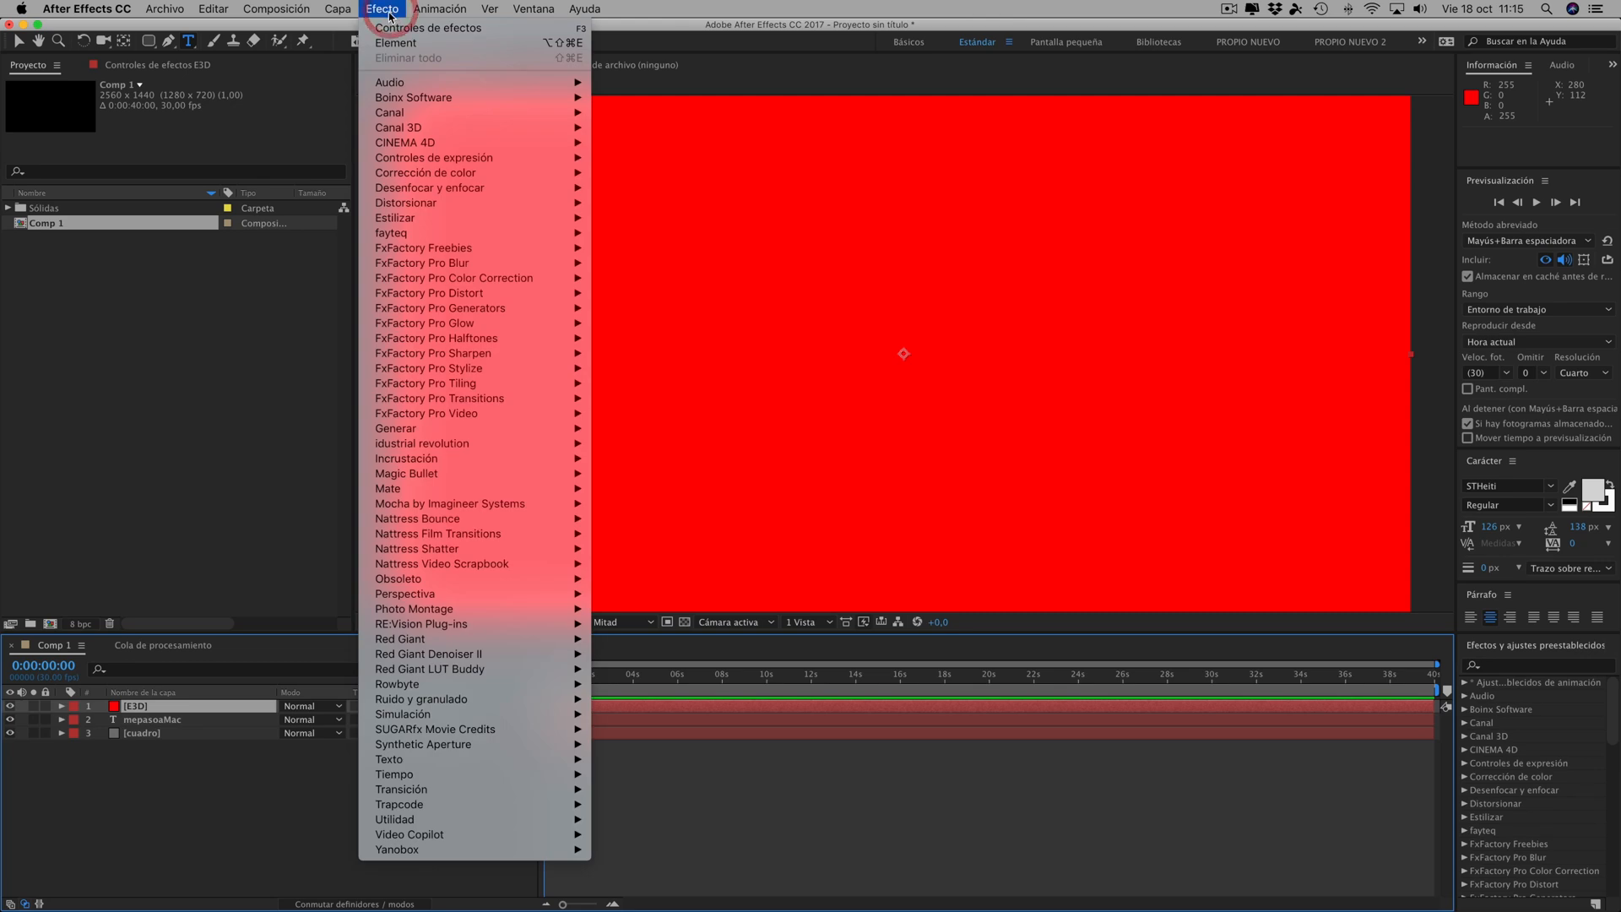
mouse_move(427, 834)
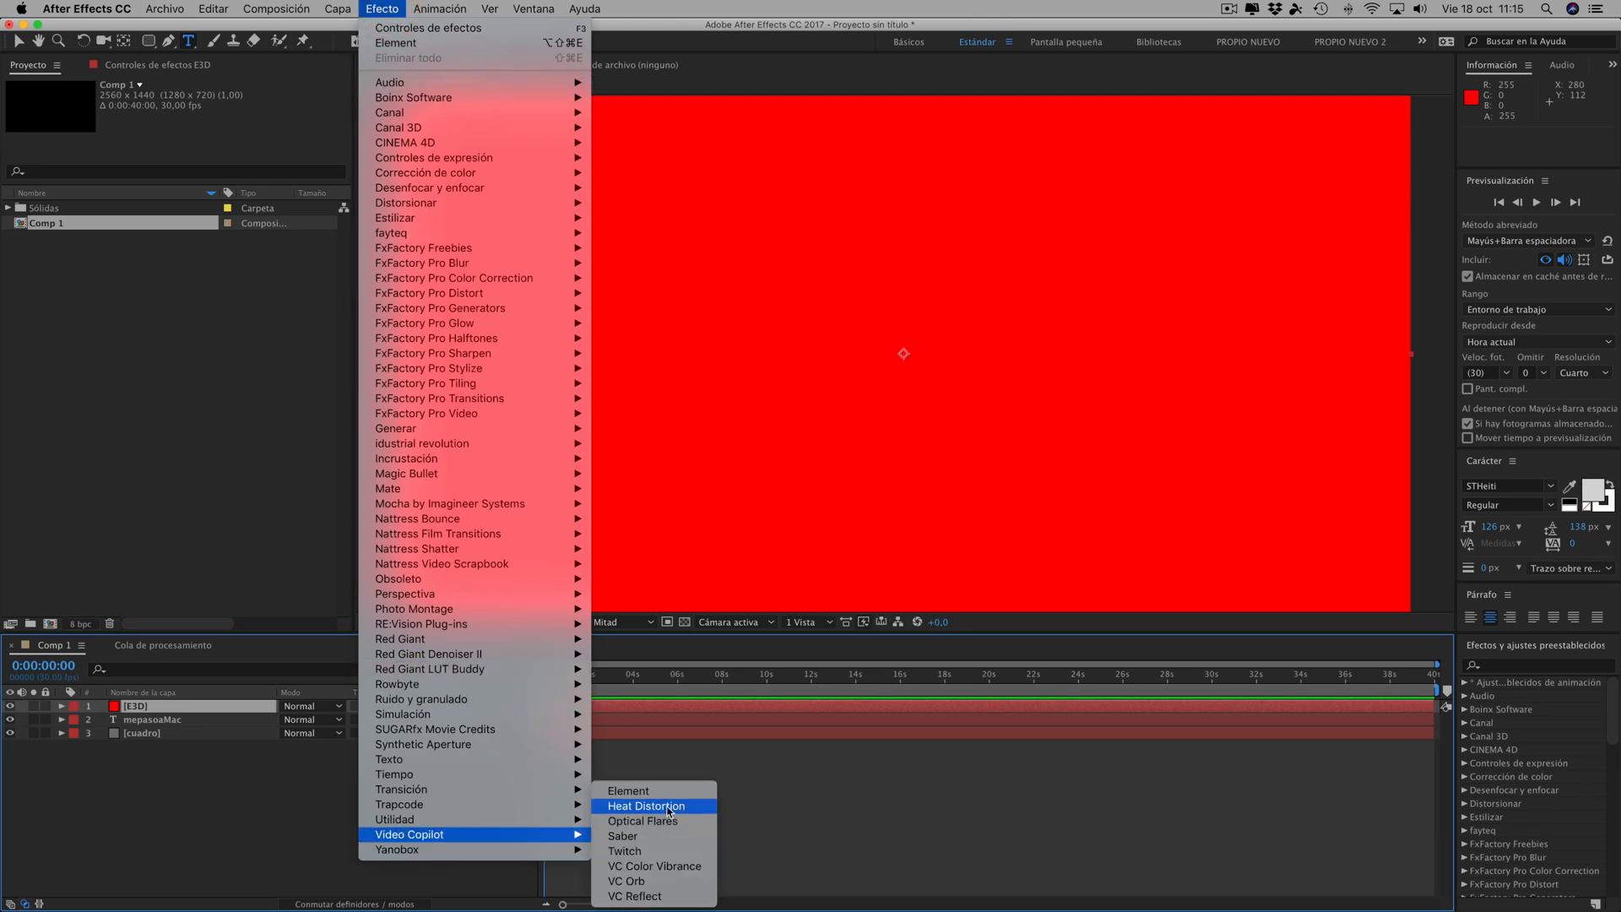
click(643, 792)
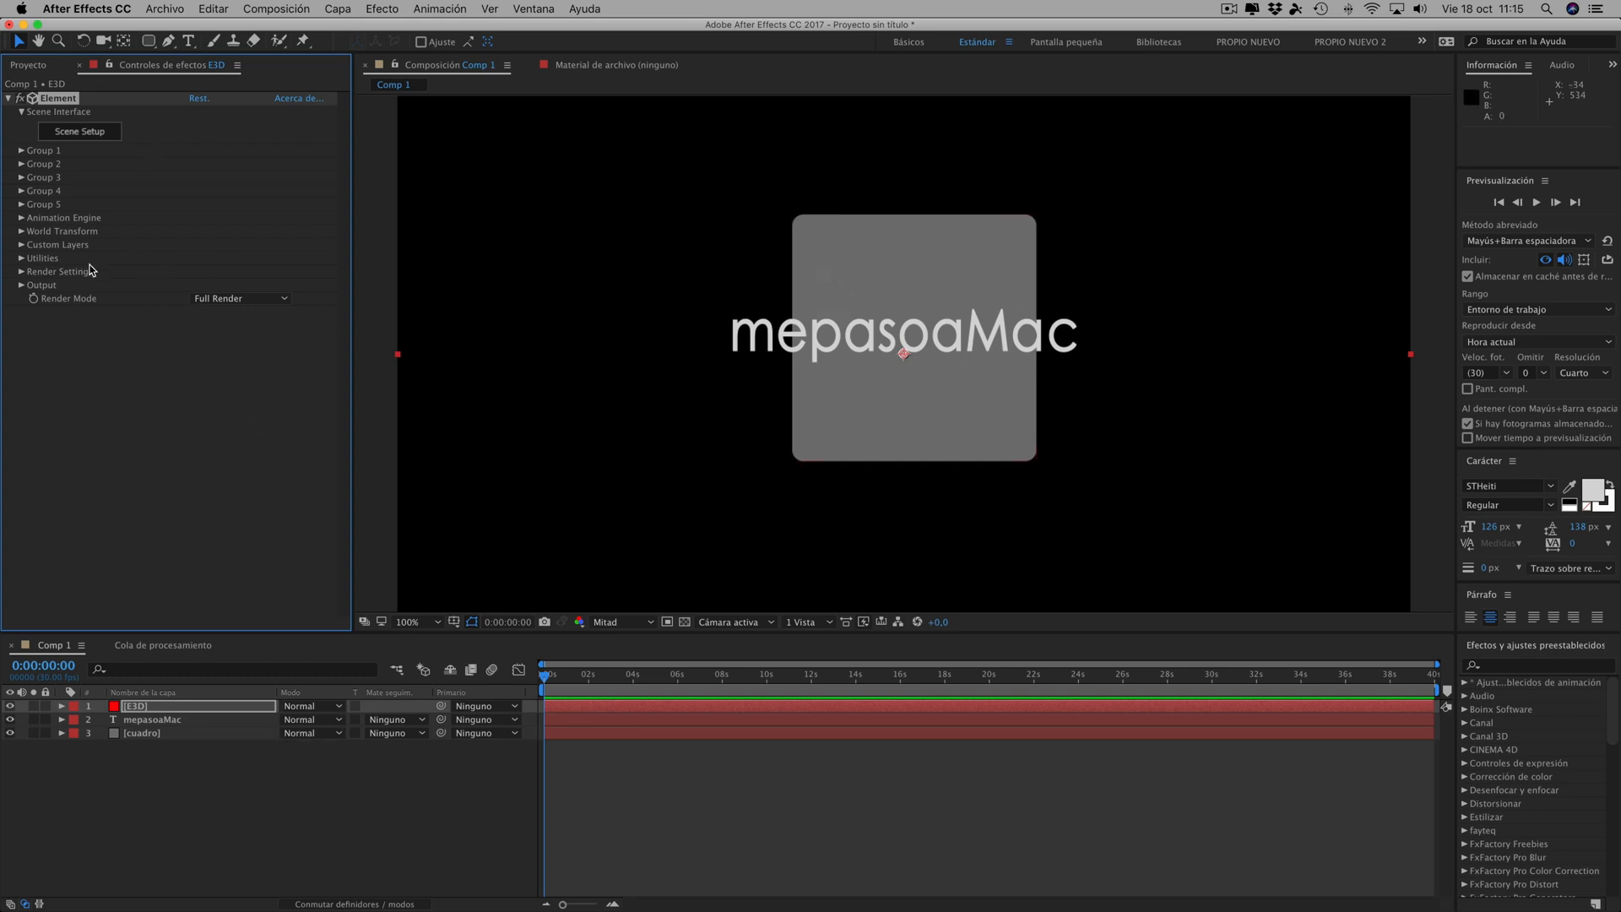
- In Element's custom text and masks, assign cuadro to Path Layer 1 and mepasoaMac to Path Layer 2
click(22, 246)
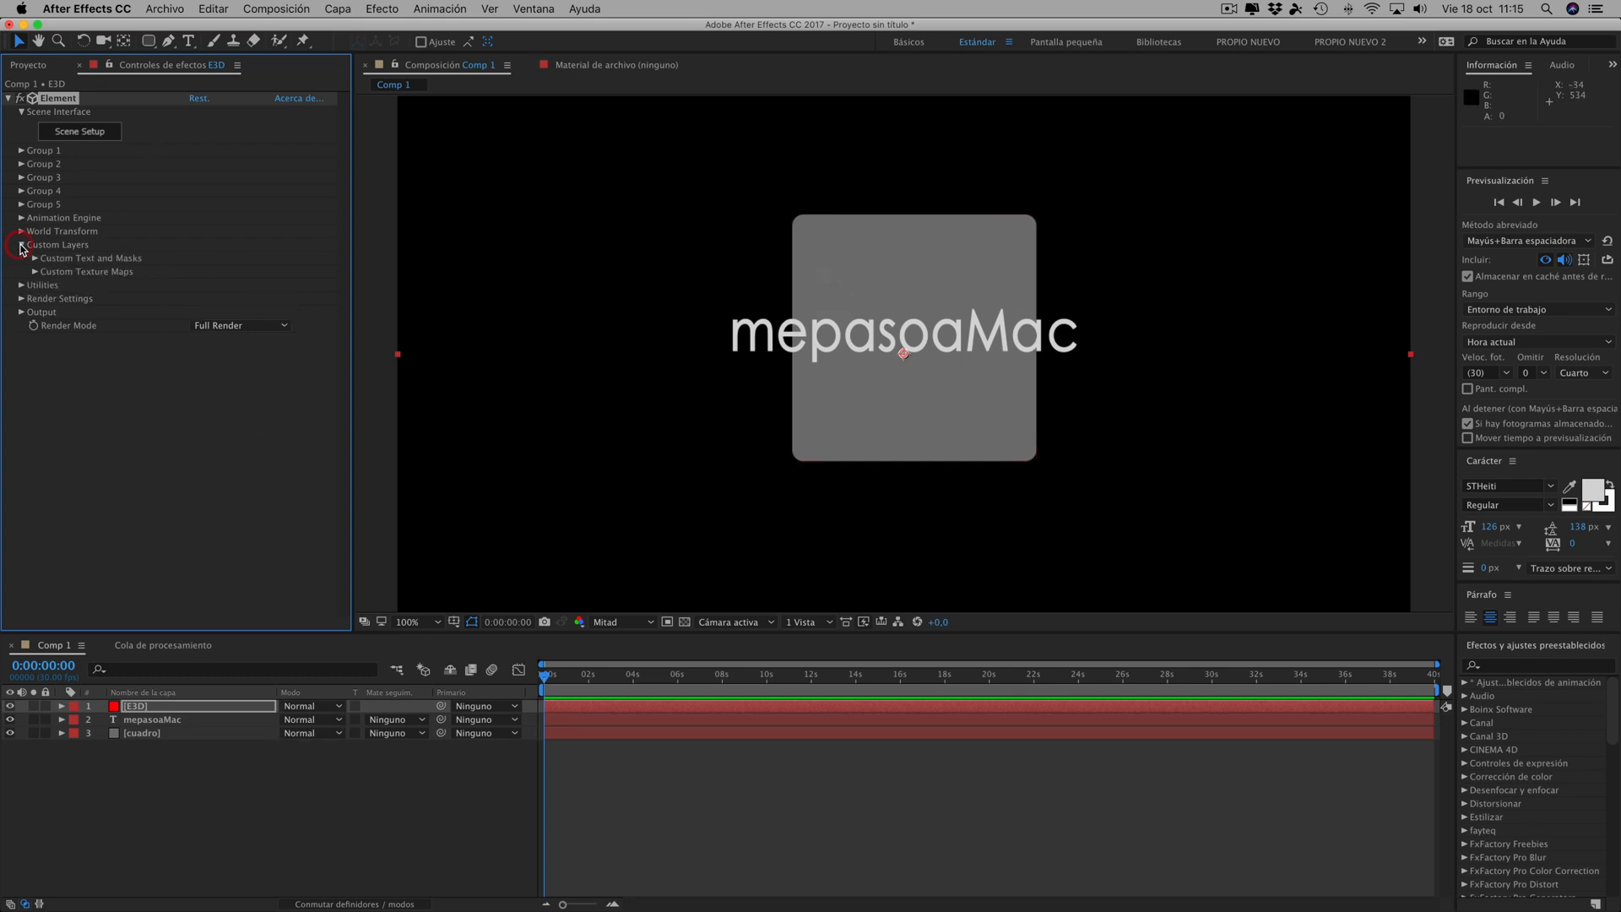
click(35, 259)
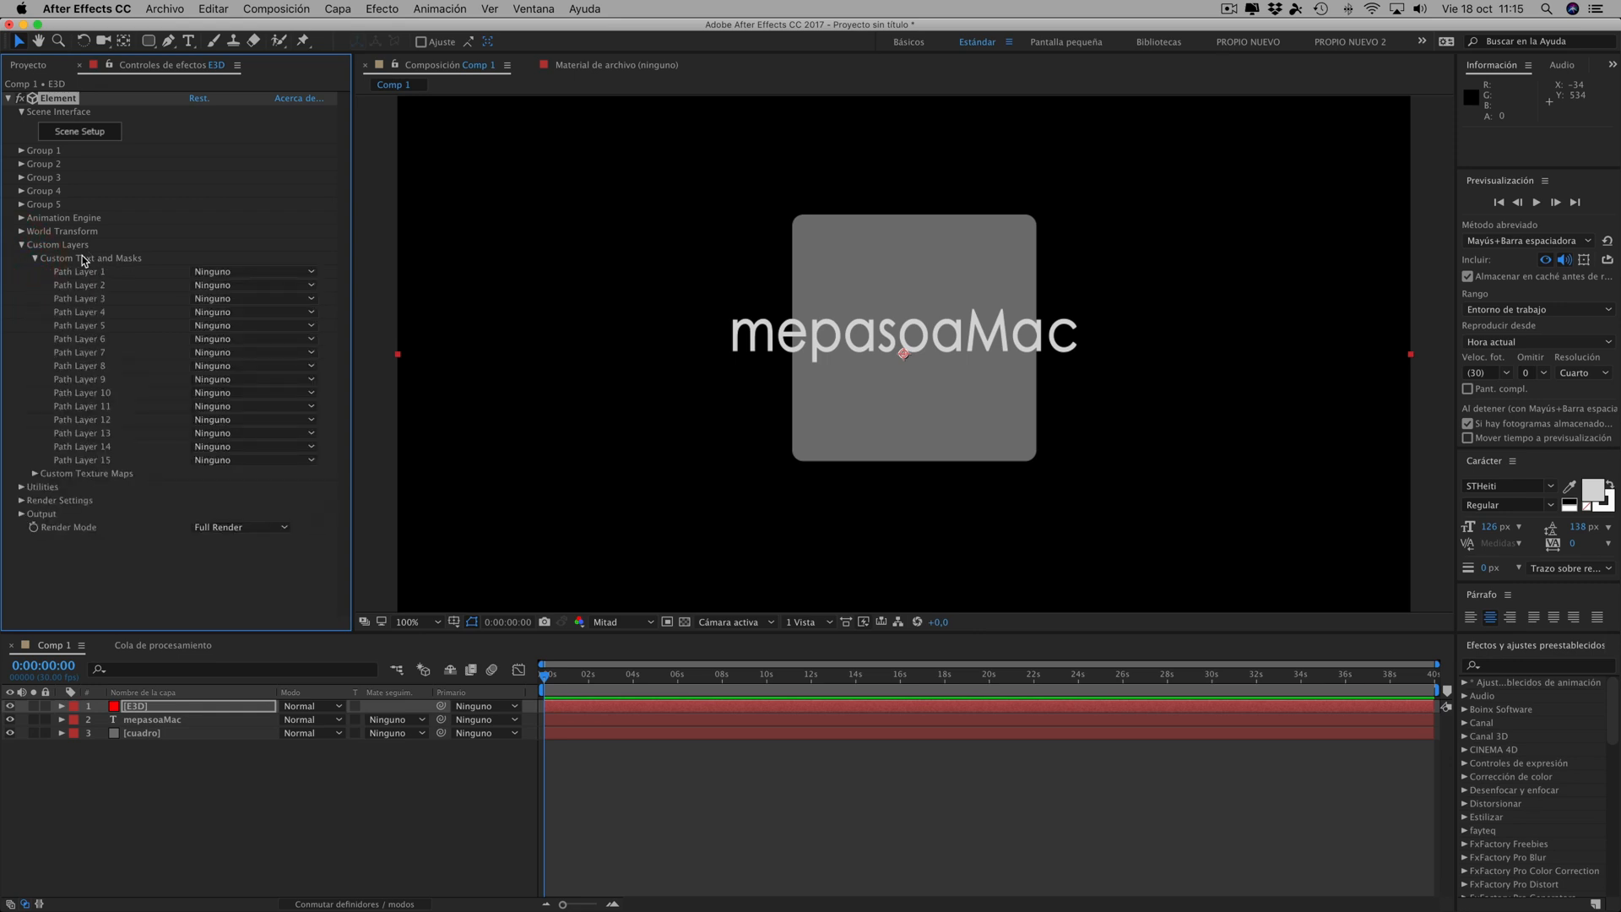
click(222, 270)
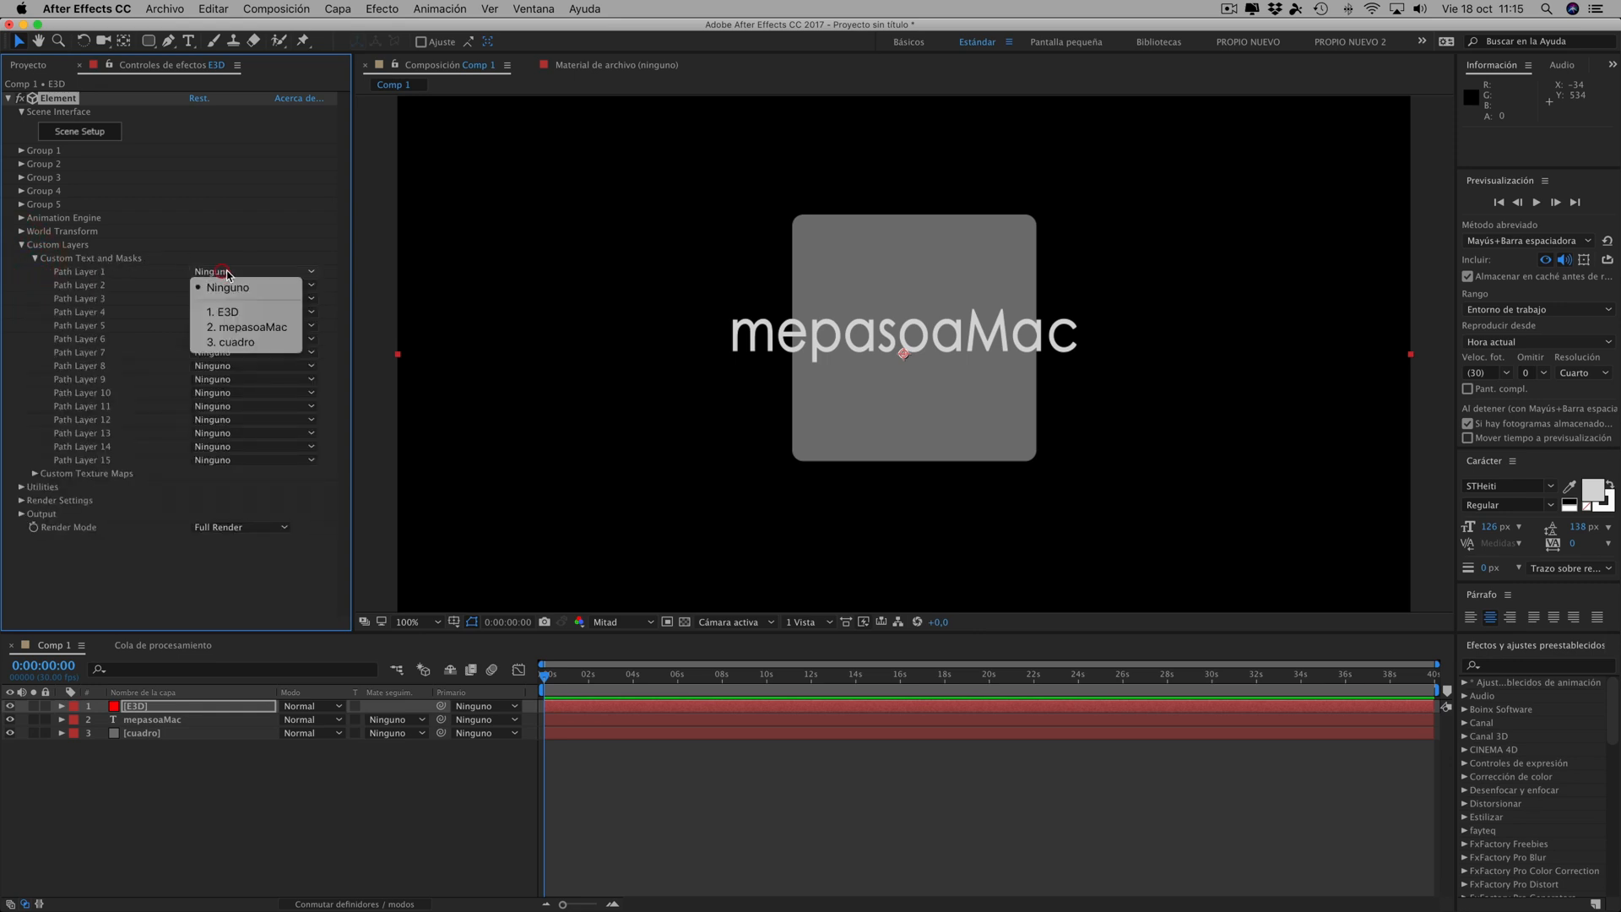
click(234, 343)
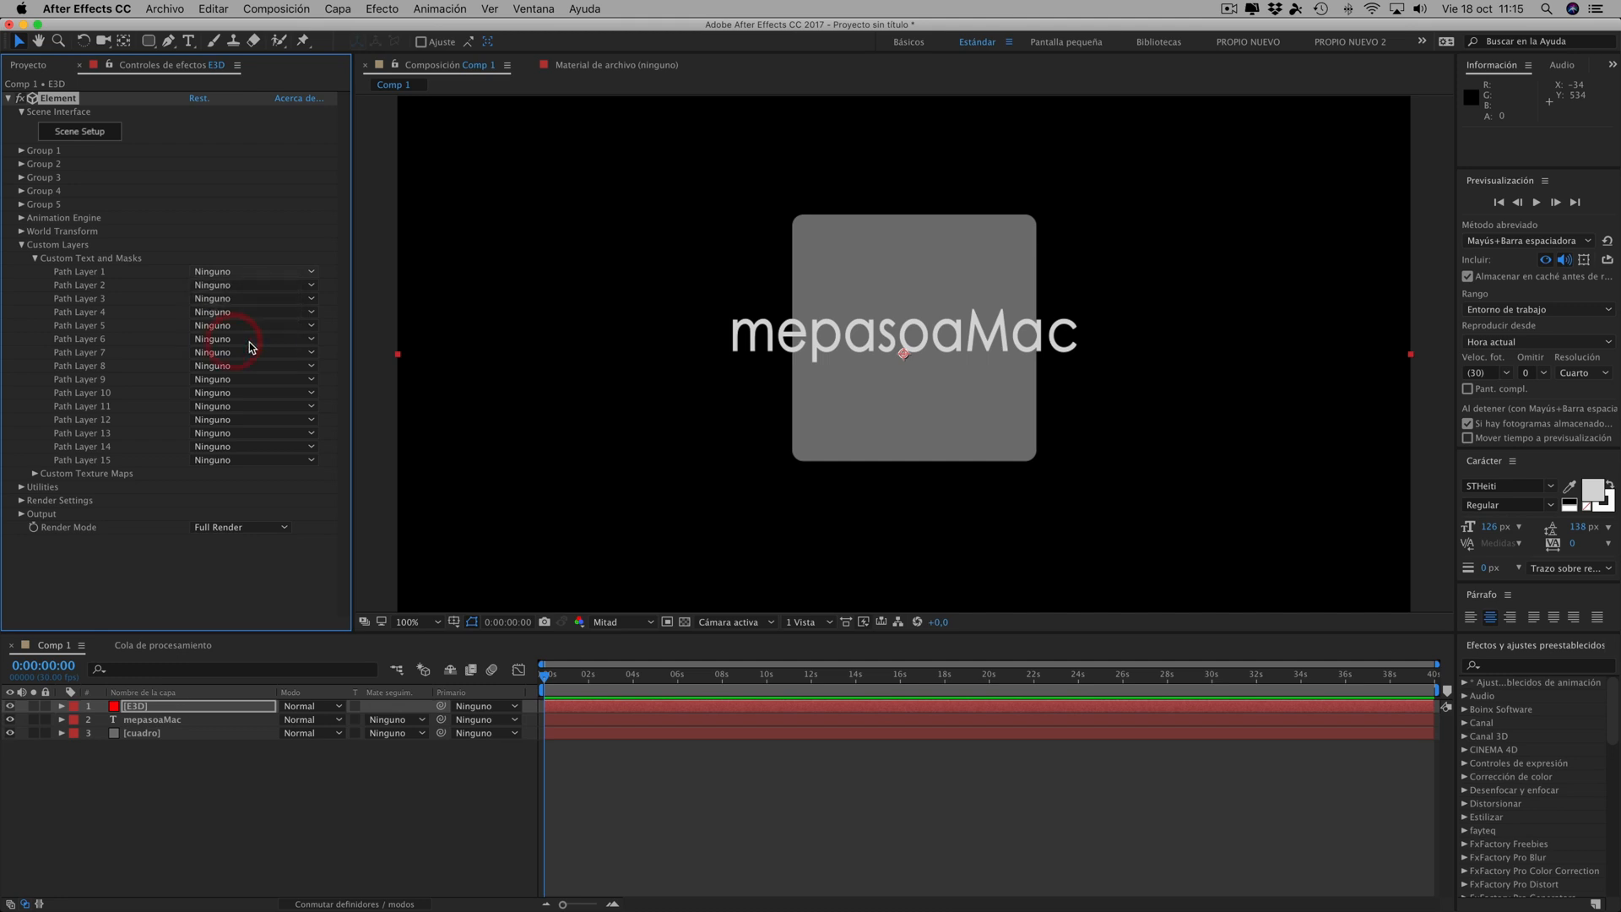
click(224, 285)
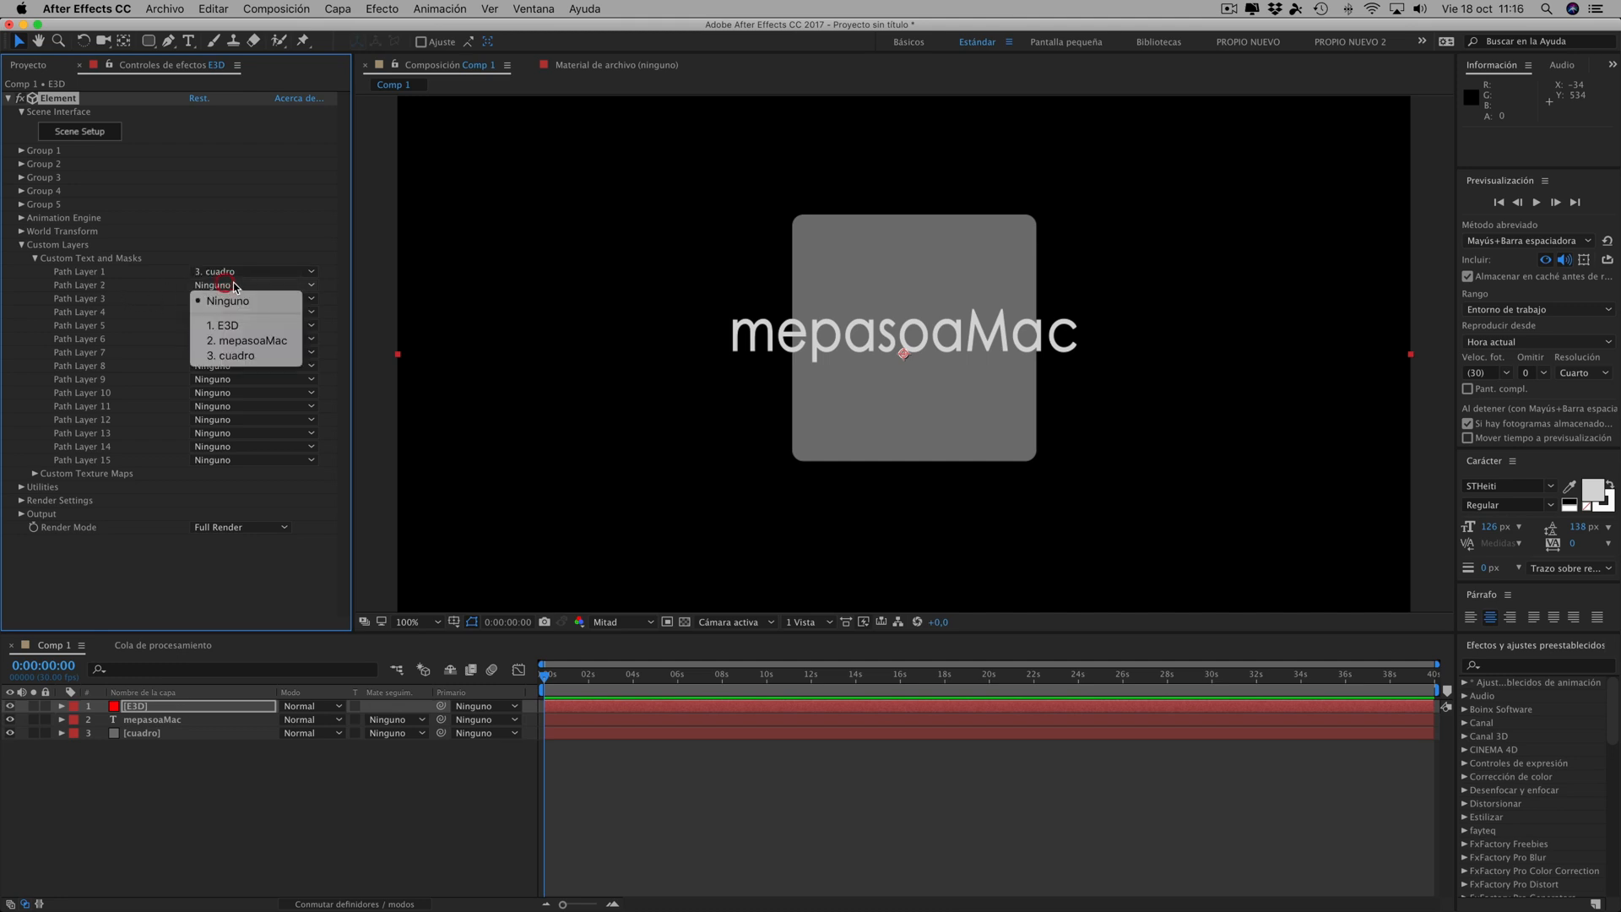
click(242, 341)
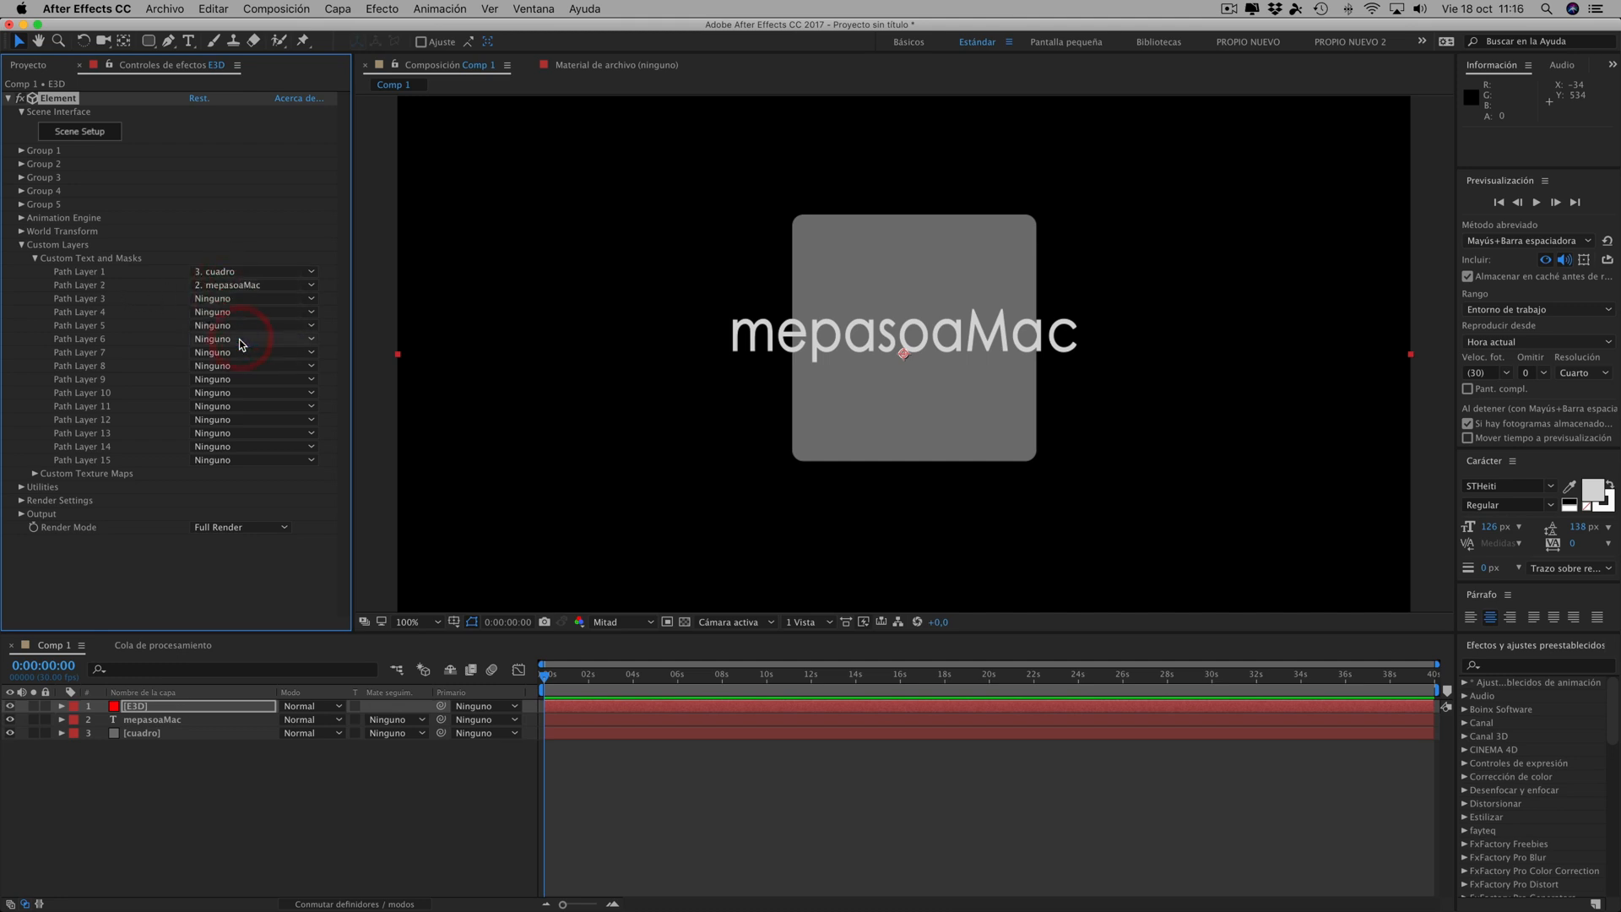
- Open Element's Scene Setup and create an extrusion model from Custom Path 1
click(81, 133)
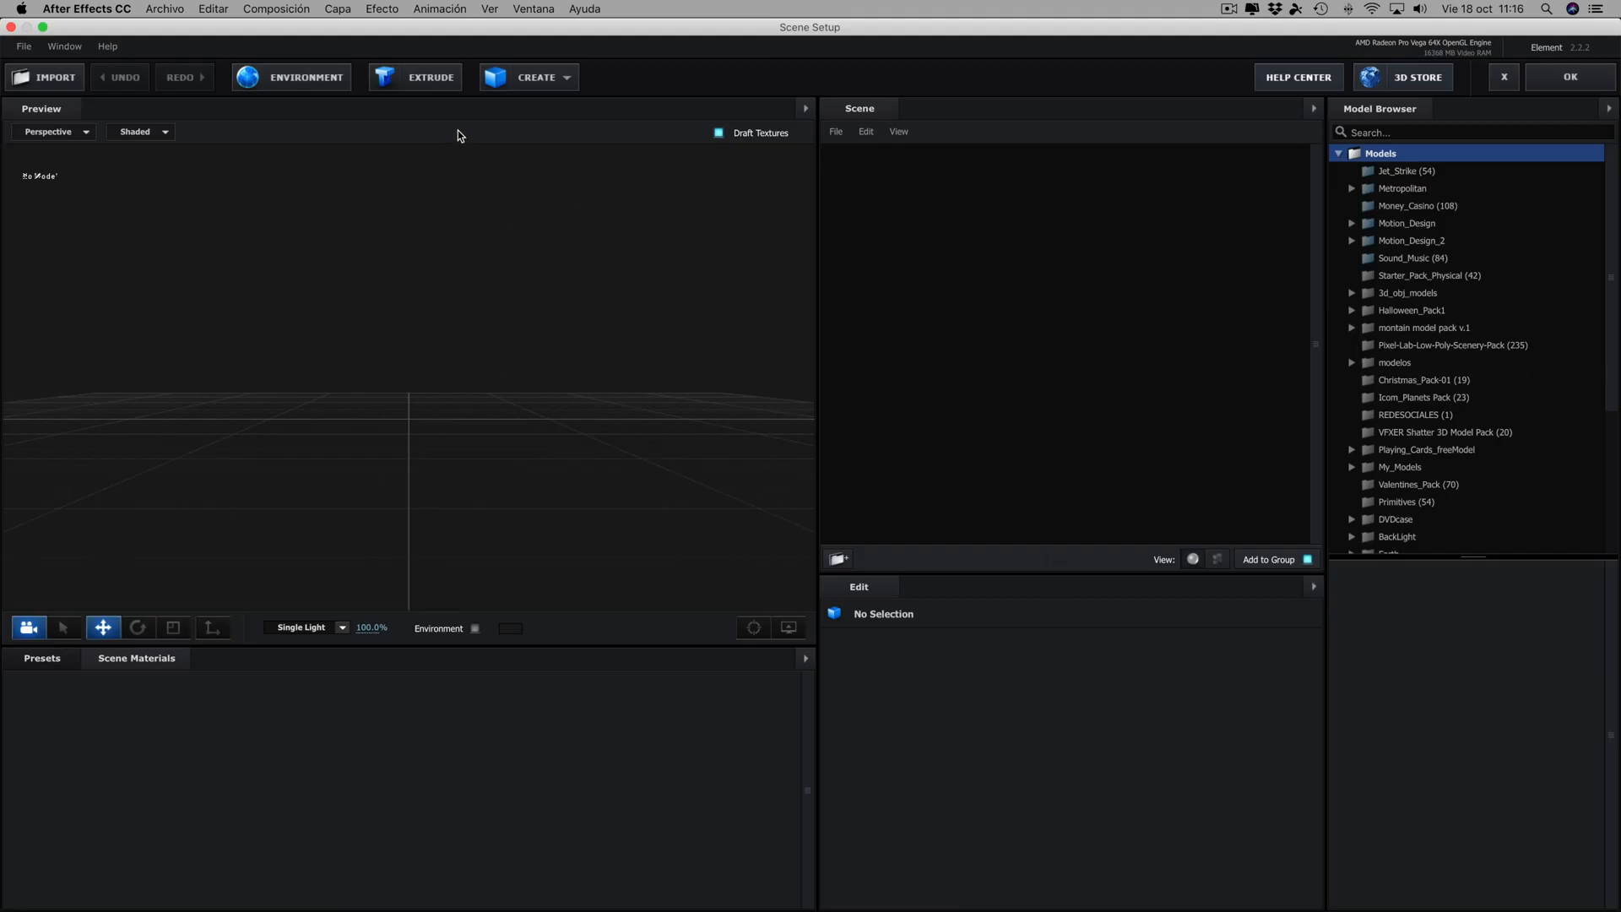
click(459, 83)
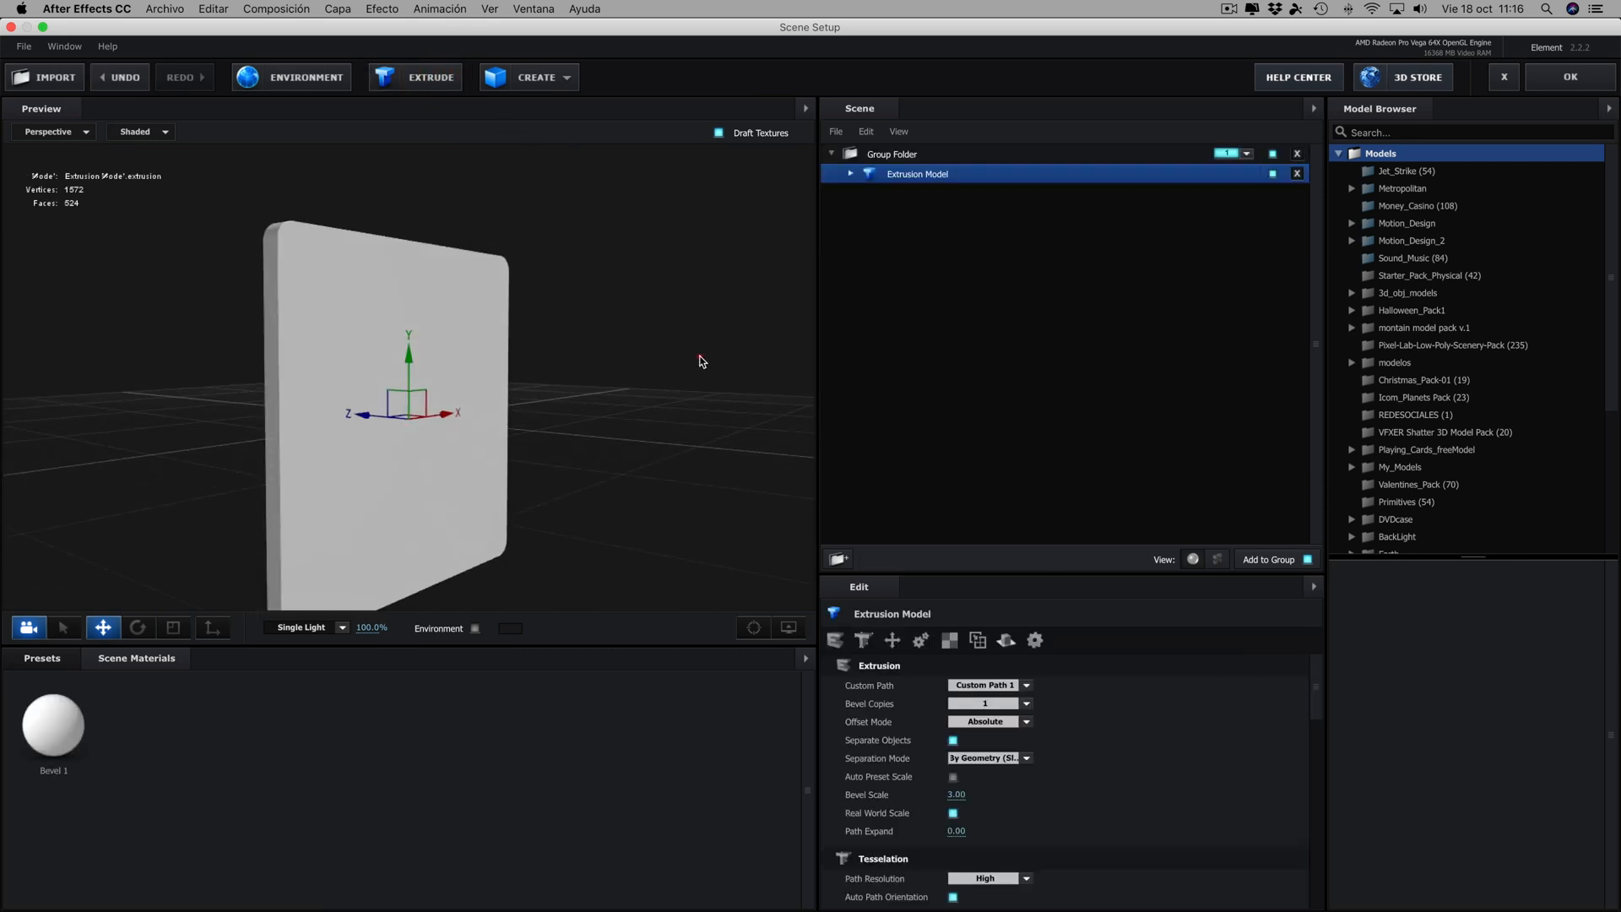
drag(627, 379, 673, 411)
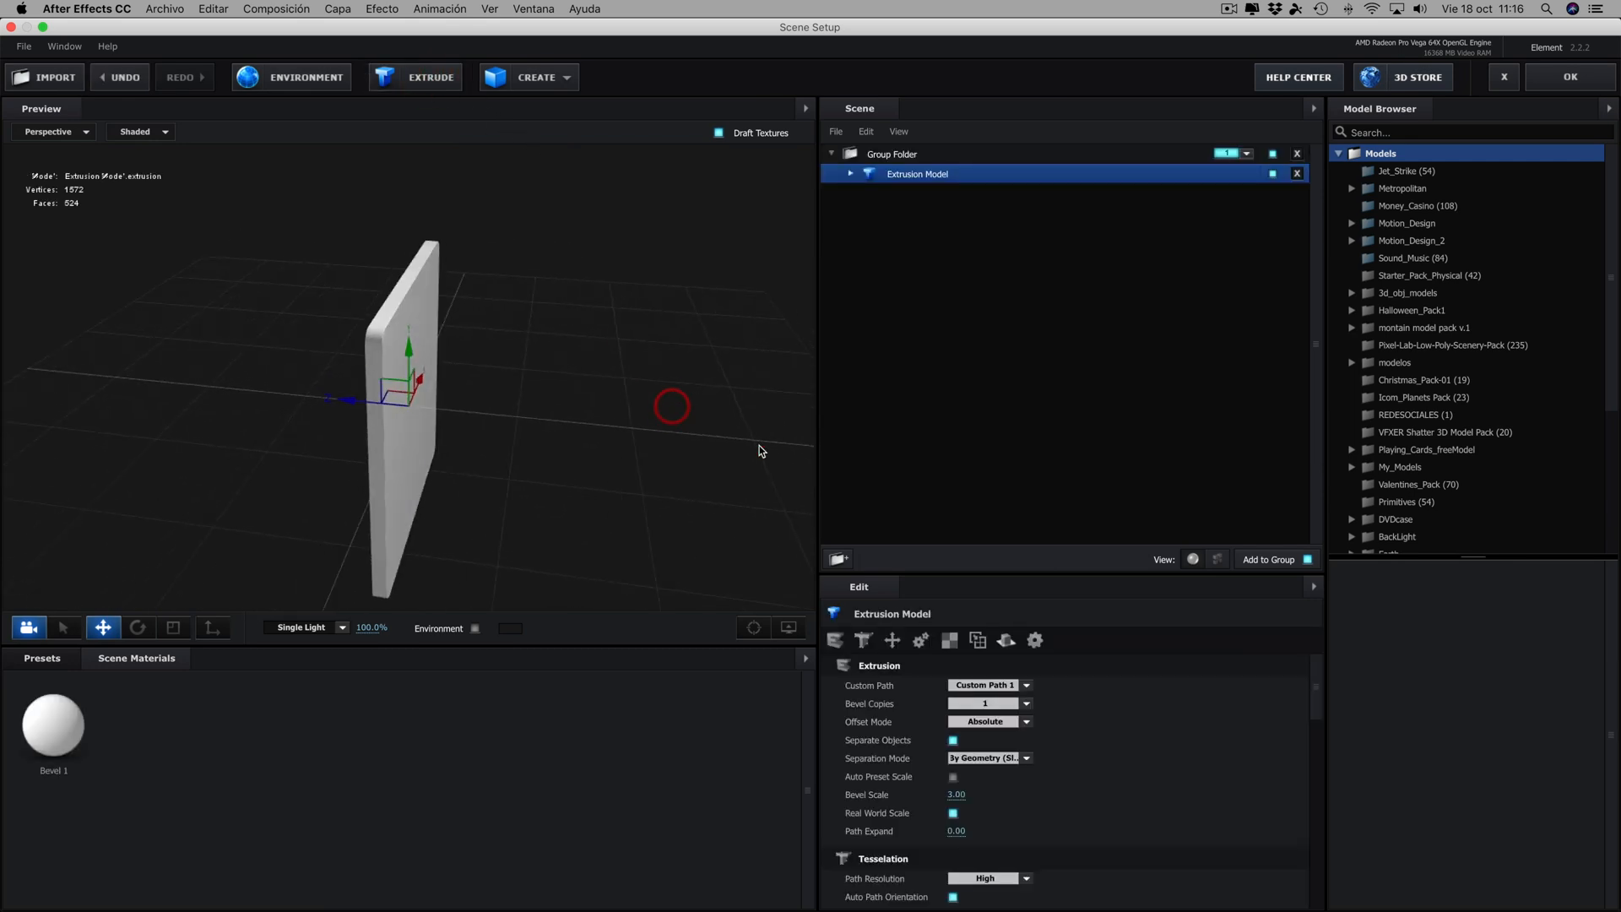
mouse_move(620, 347)
mouse_down()
mouse_move(542, 344)
mouse_move(612, 327)
mouse_up()
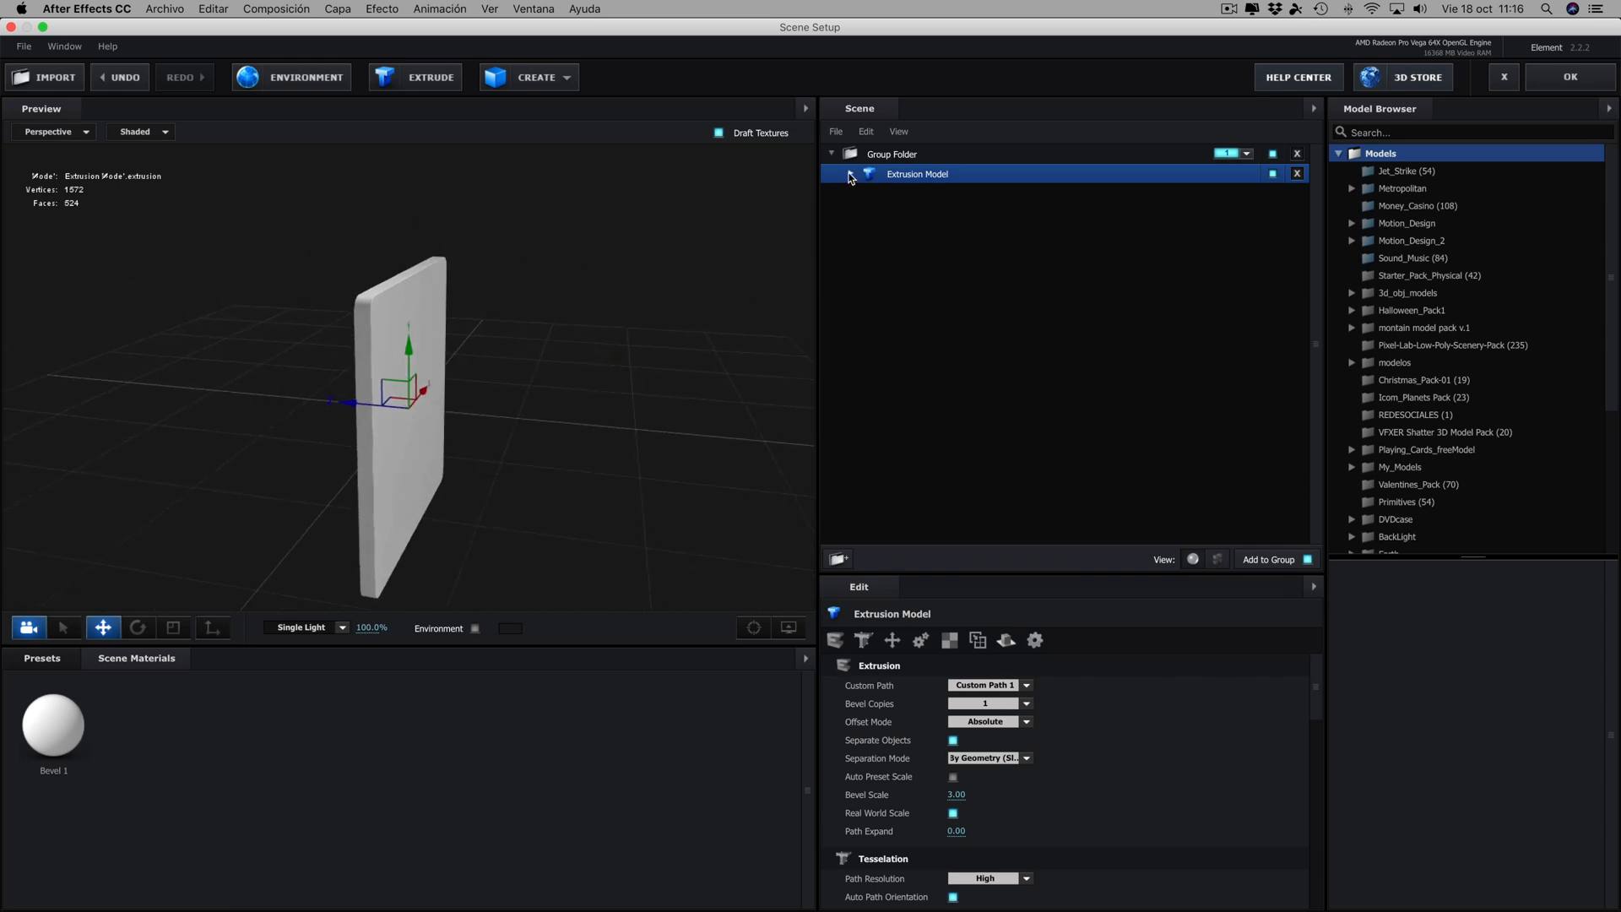
- Set the Extrude value of the extrusion model's Bevel 1 to 1.96
click(850, 174)
click(922, 197)
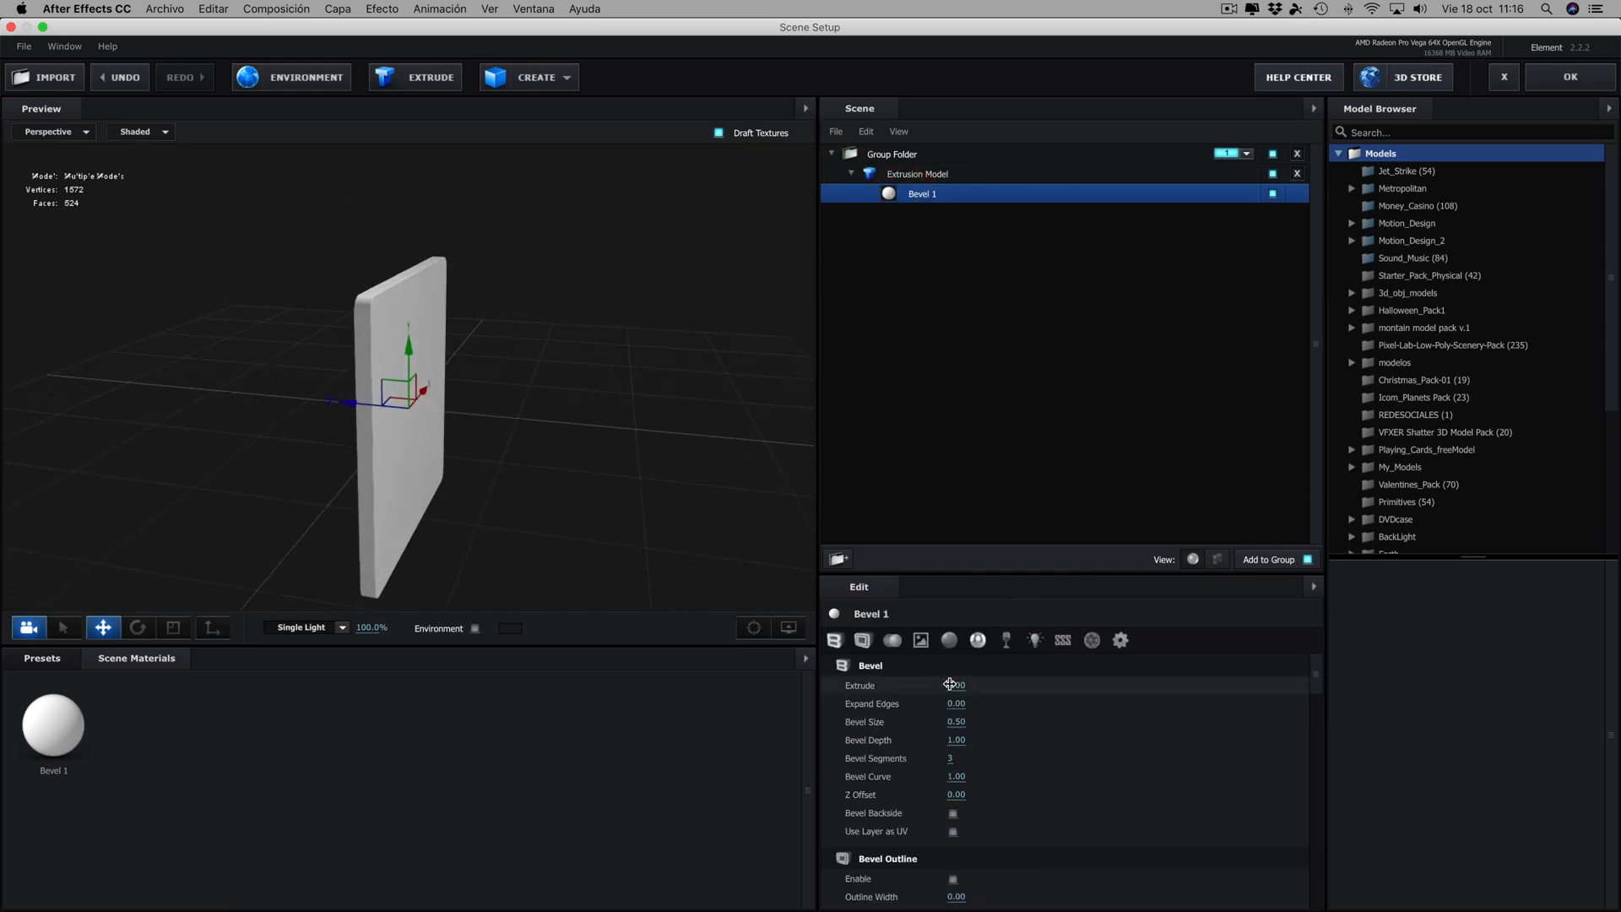
drag(949, 684, 991, 684)
drag(999, 684, 990, 682)
drag(667, 500, 579, 487)
drag(954, 683, 969, 682)
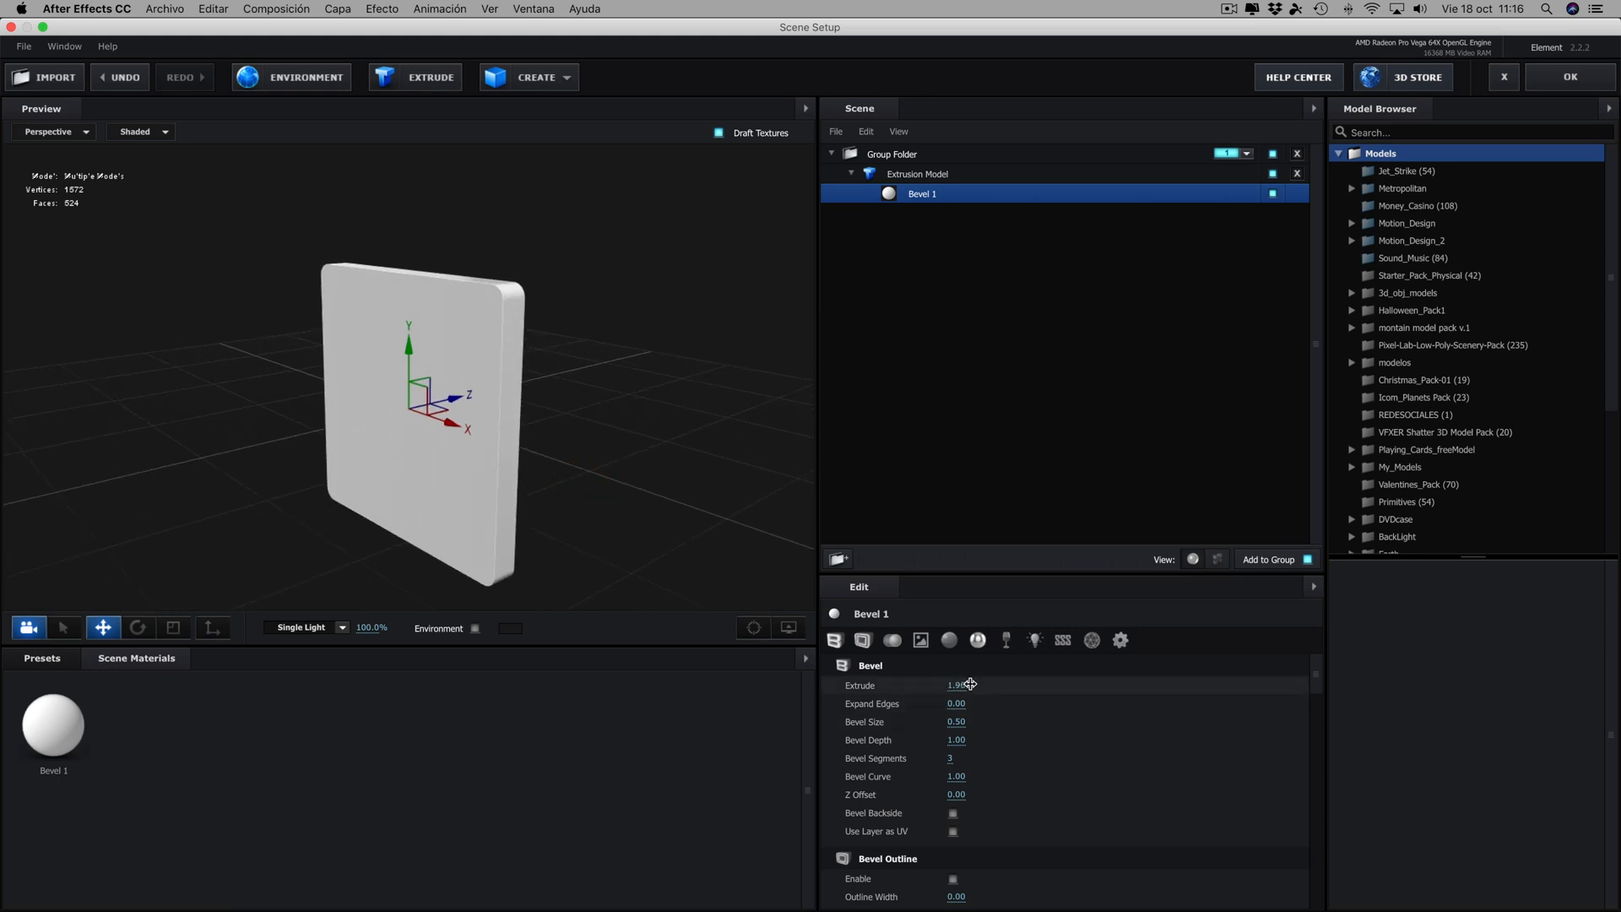
mouse_move(625, 412)
mouse_down()
mouse_move(589, 460)
mouse_move(701, 420)
mouse_move(631, 409)
mouse_up()
drag(687, 327, 691, 319)
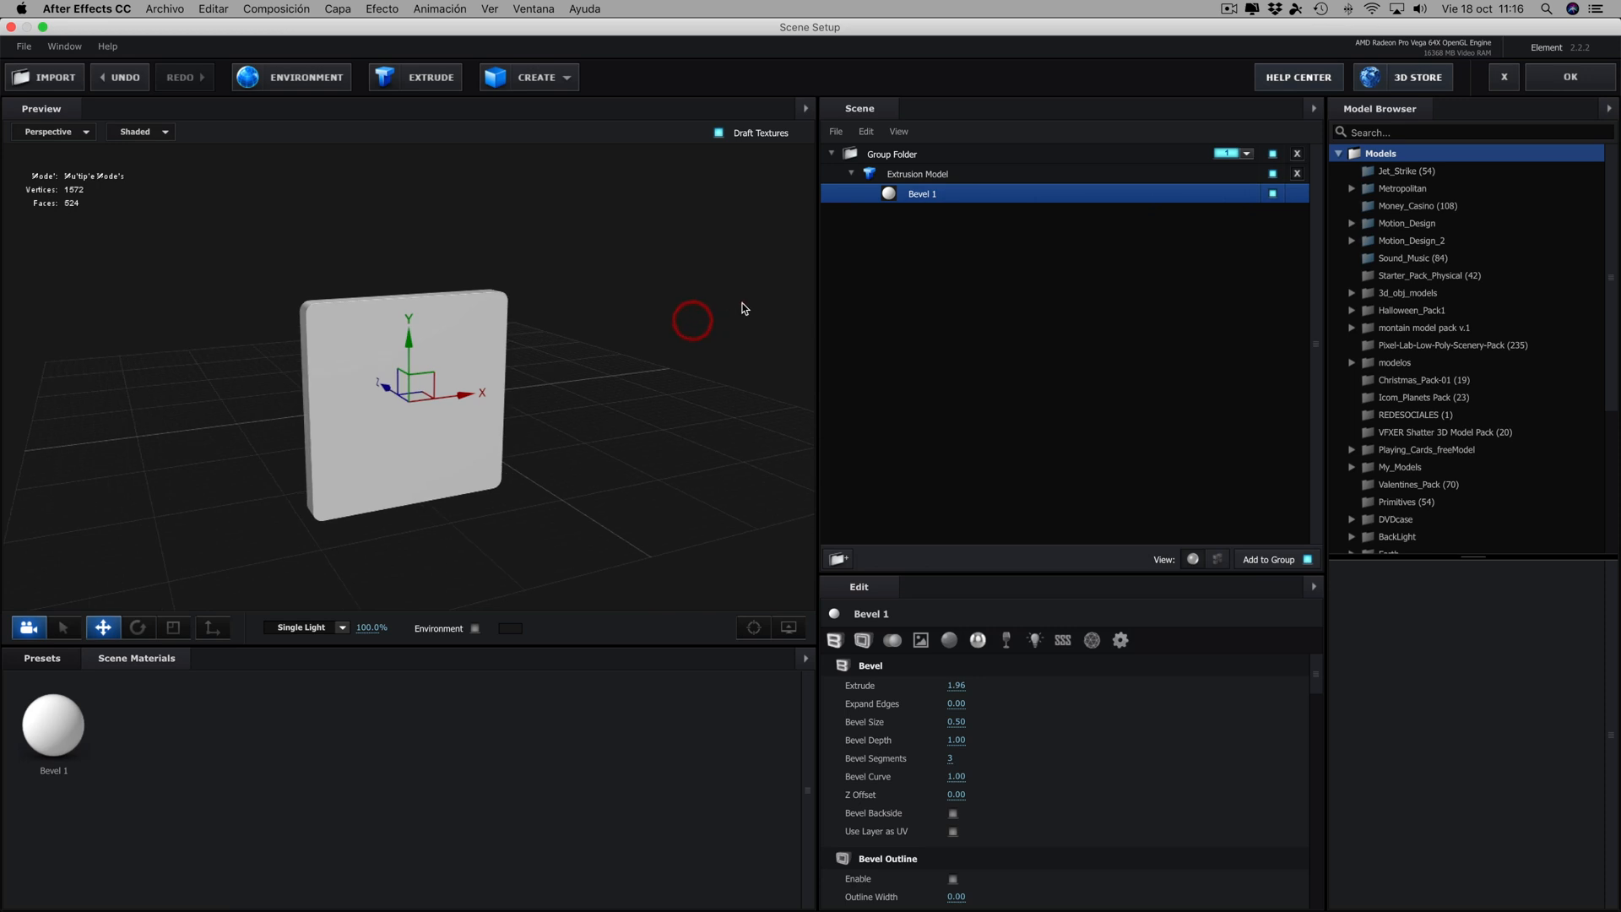
- Duplicate the extrusion model and mute the upper copy, leaving the lower one enabled
click(903, 174)
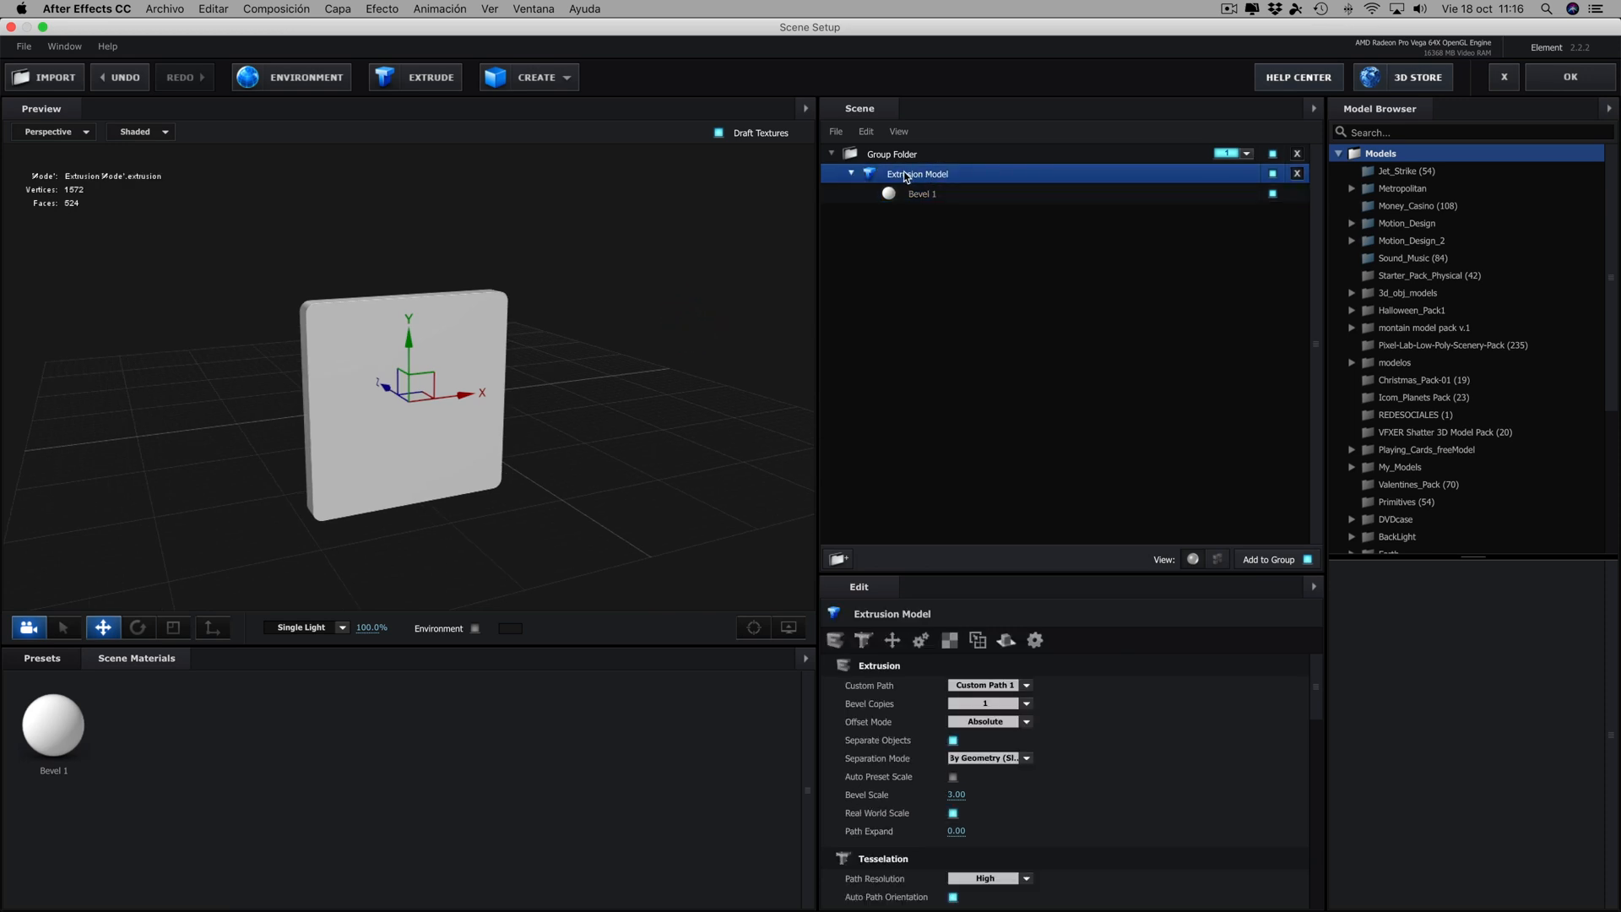
key(super+d)
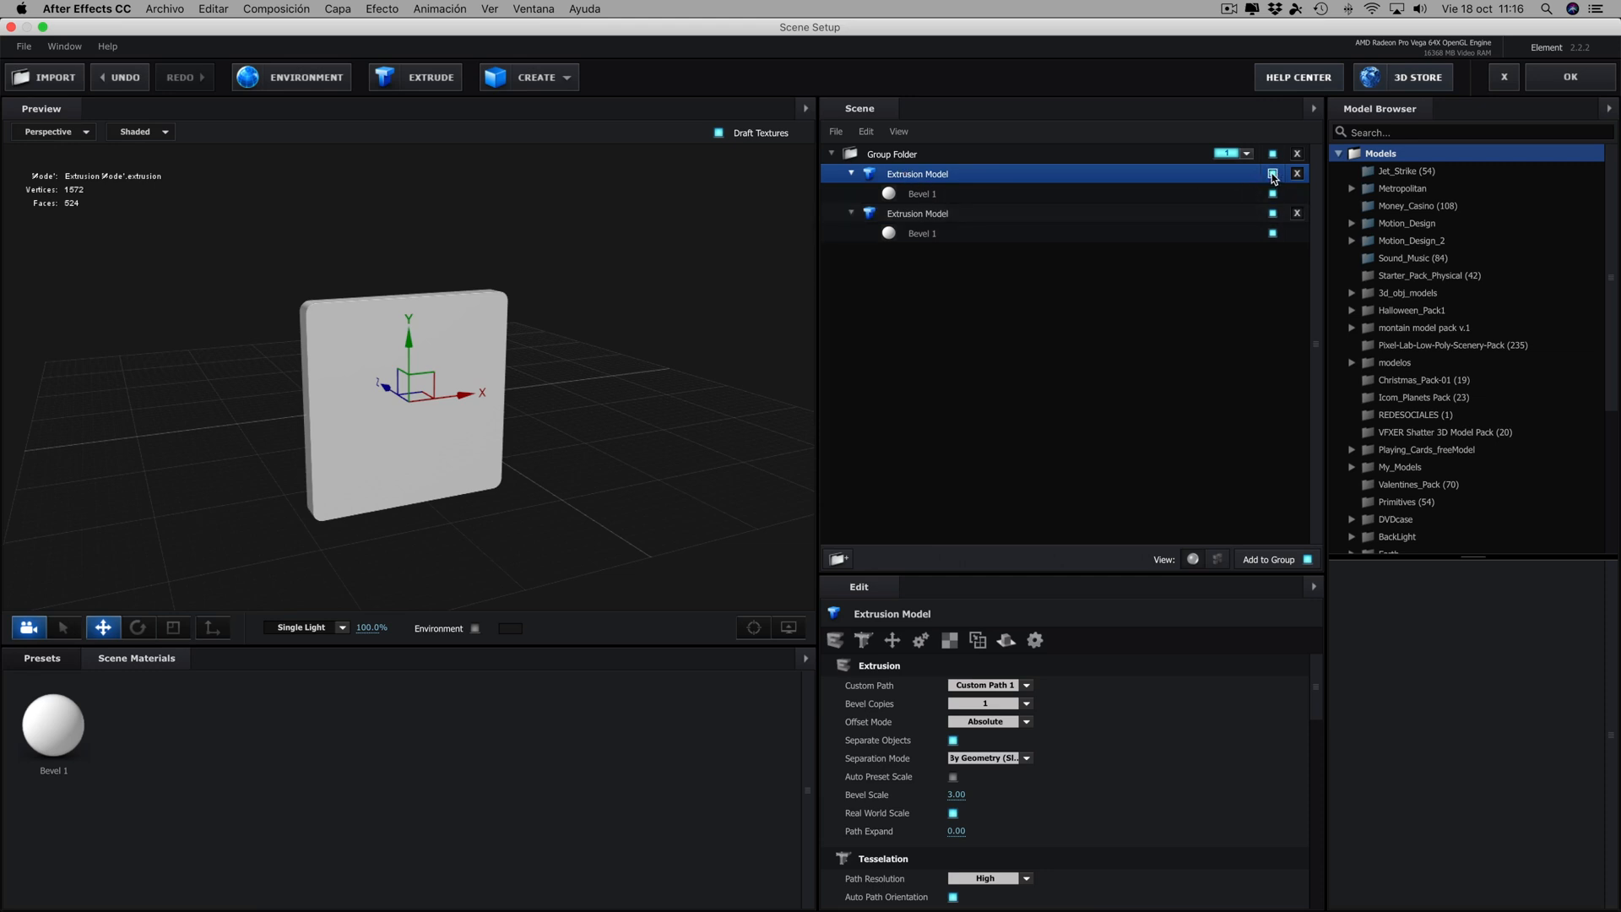
click(1272, 175)
click(1273, 214)
click(1272, 215)
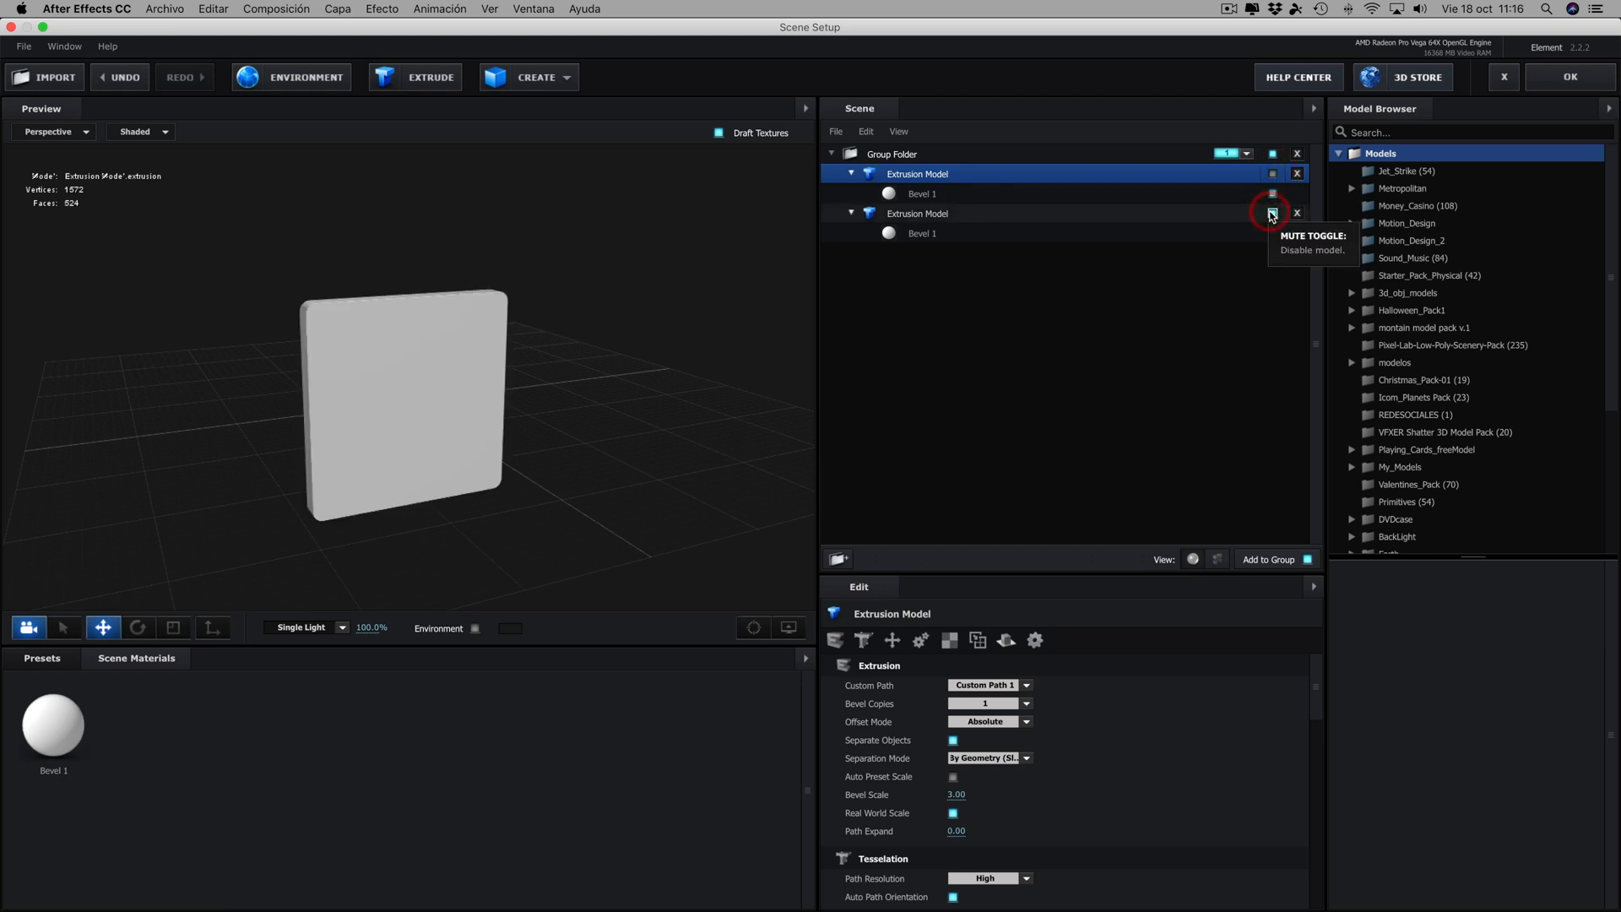
click(1272, 214)
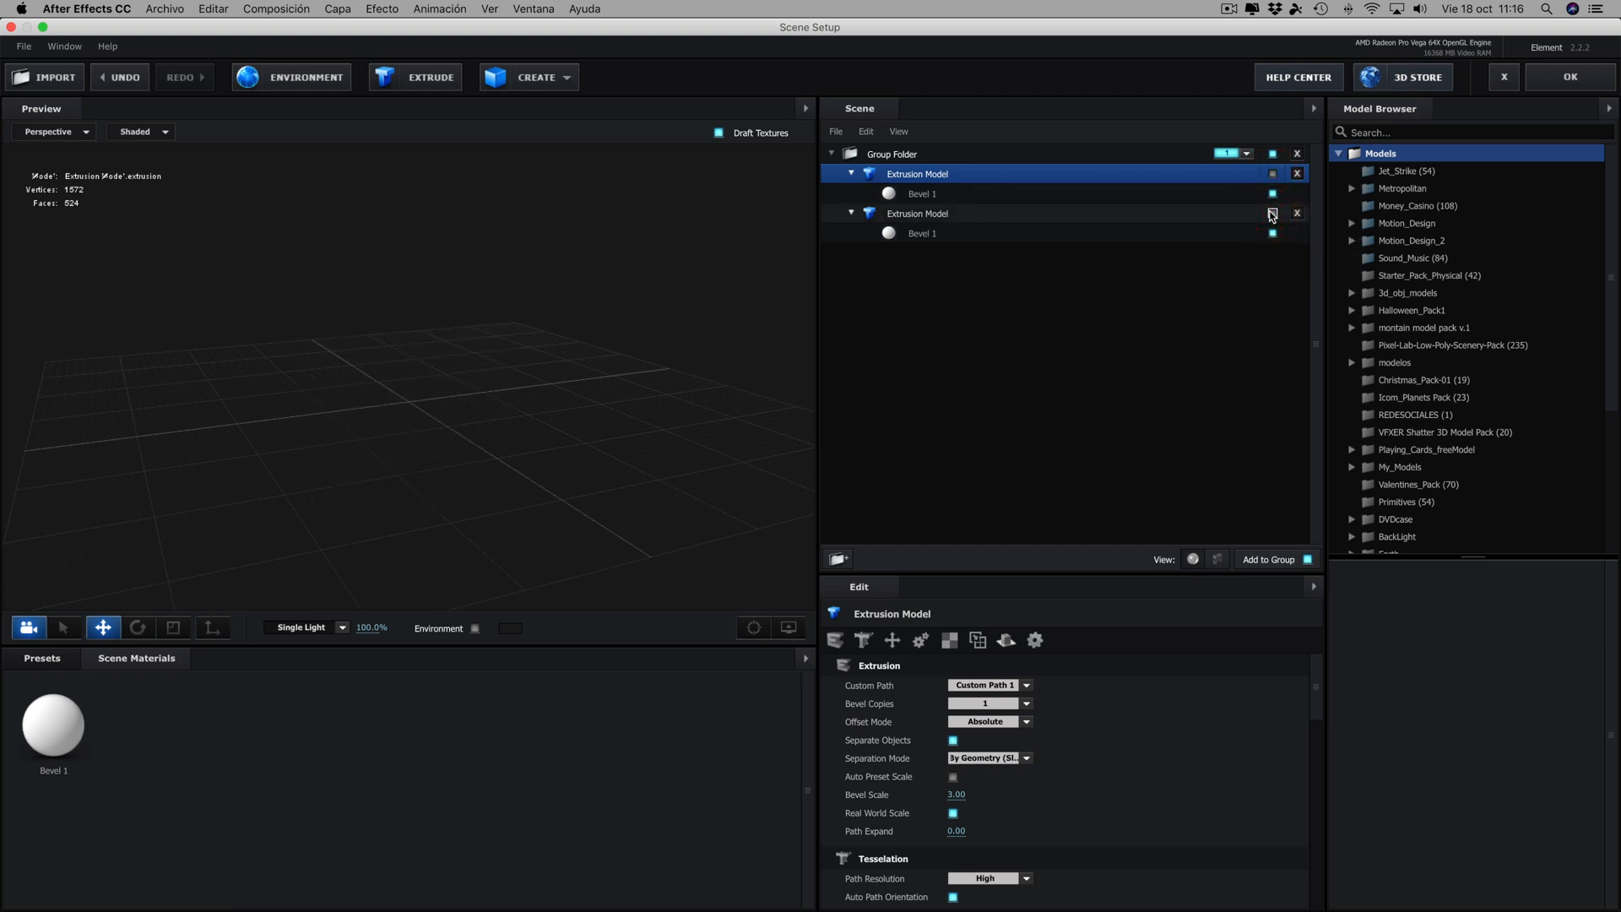
click(1273, 214)
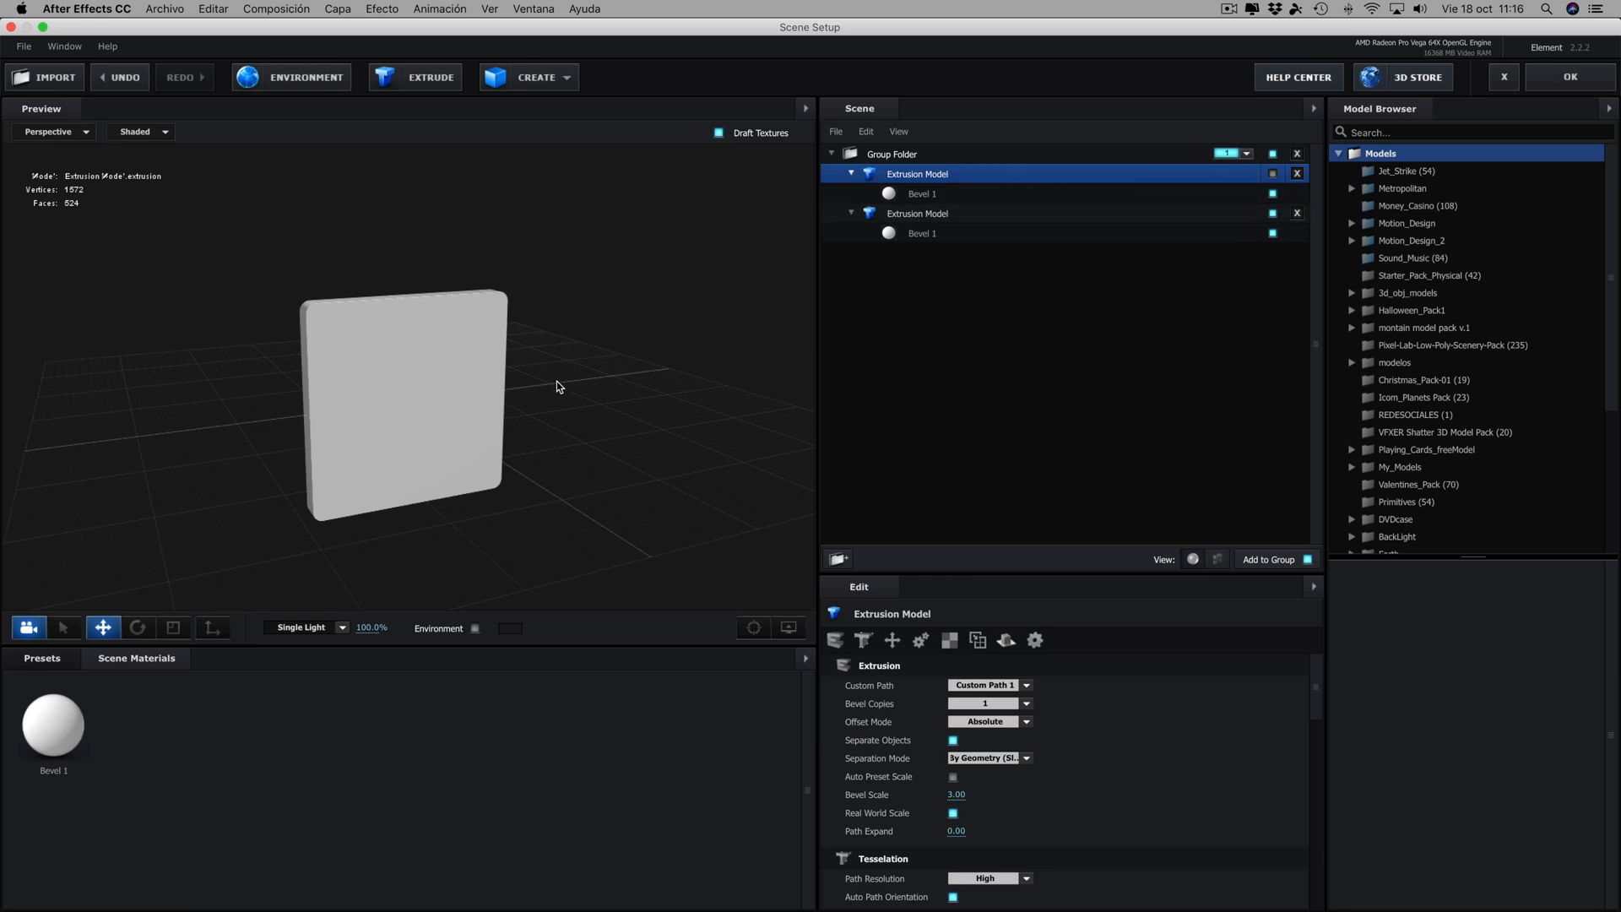
mouse_move(555, 384)
mouse_down()
mouse_move(641, 391)
mouse_move(570, 378)
mouse_up()
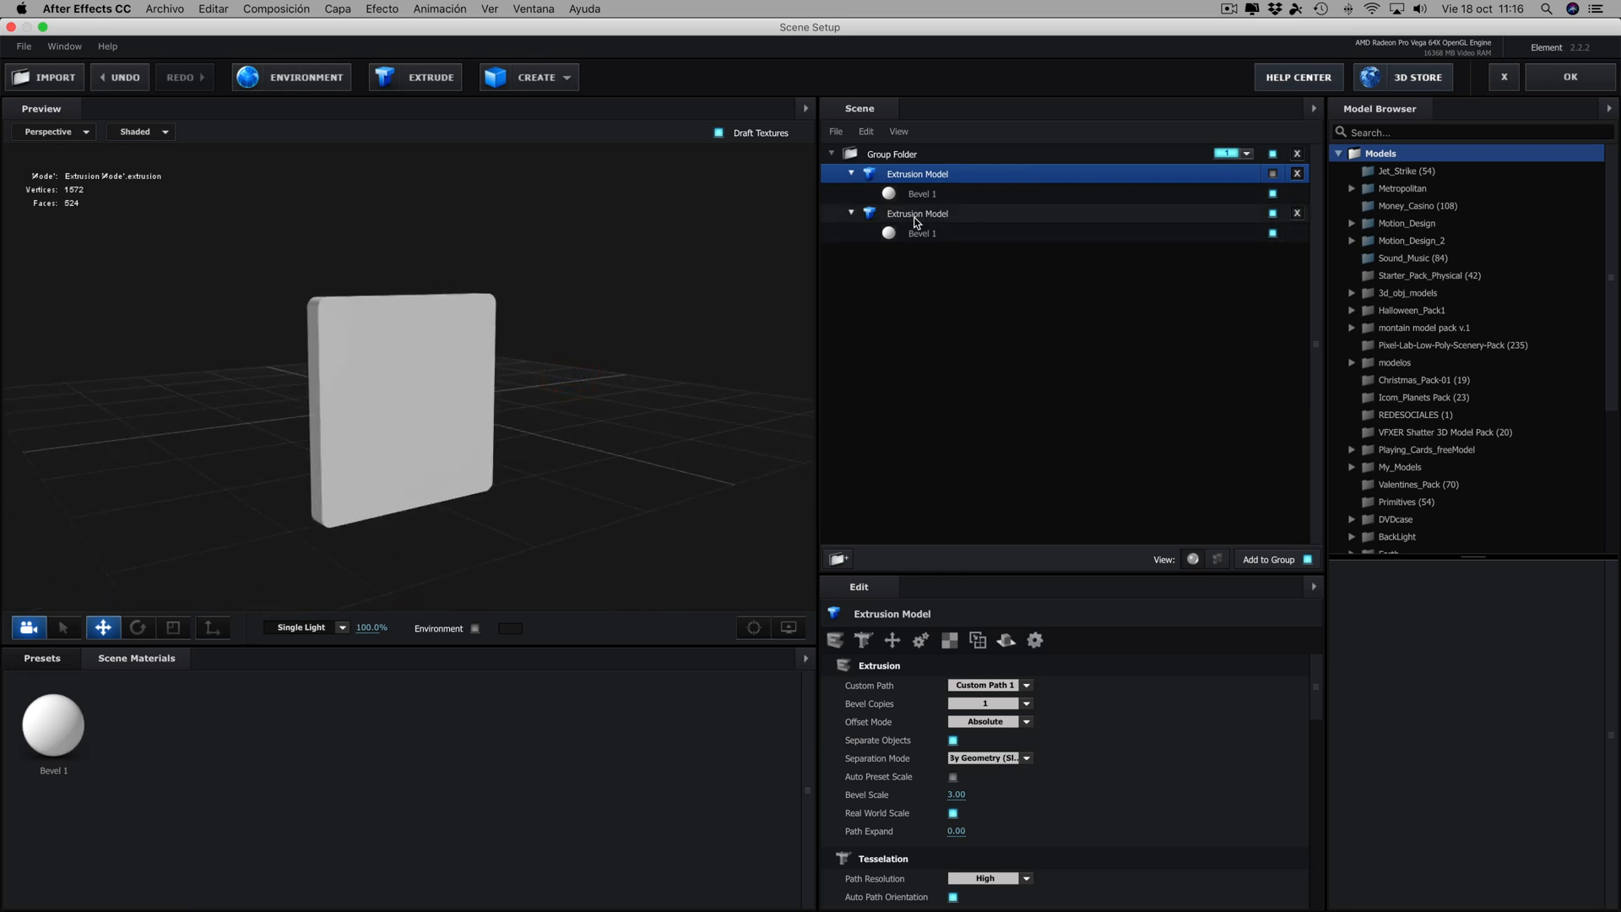
- Enable Bevel Outline on the lower extrusion model's Bevel 1 to hollow it into a frame
click(915, 218)
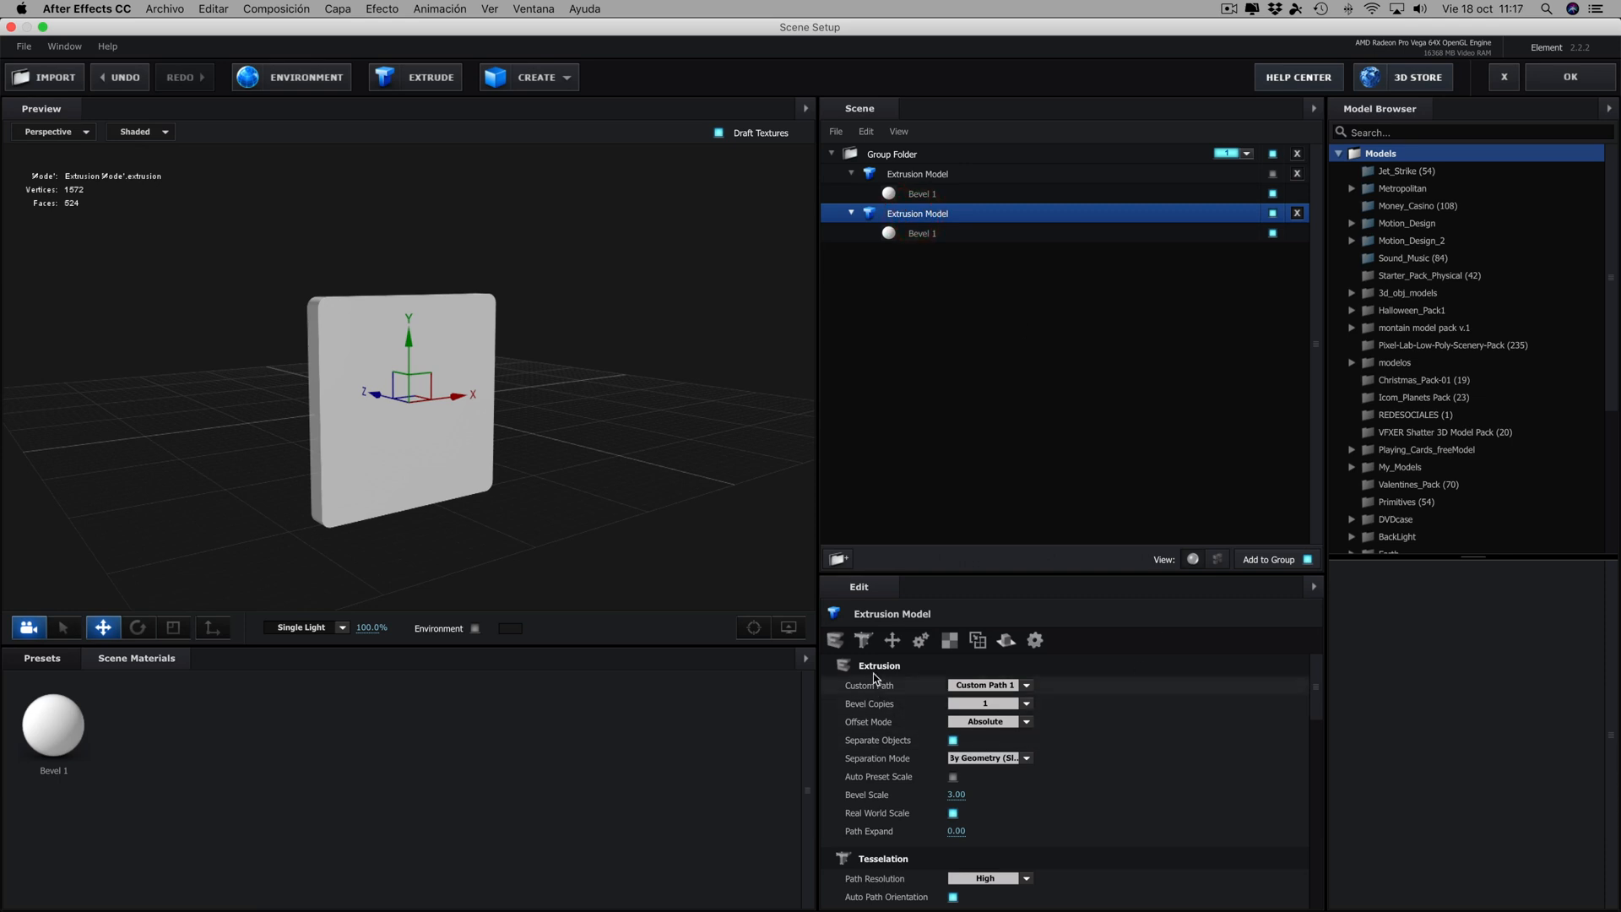
click(921, 241)
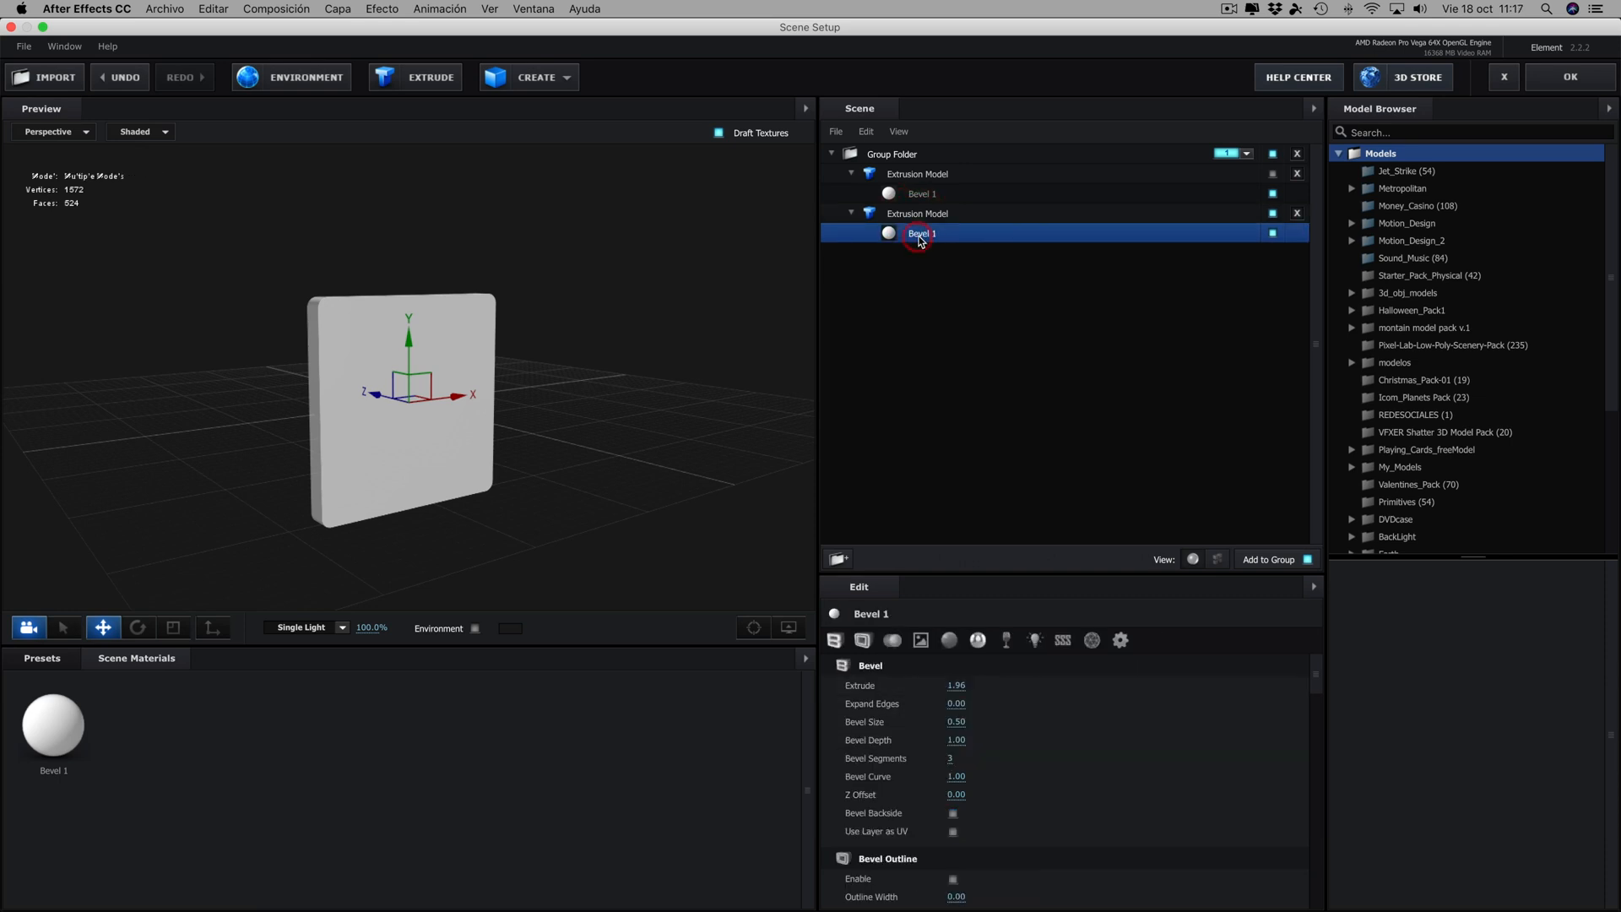
click(861, 642)
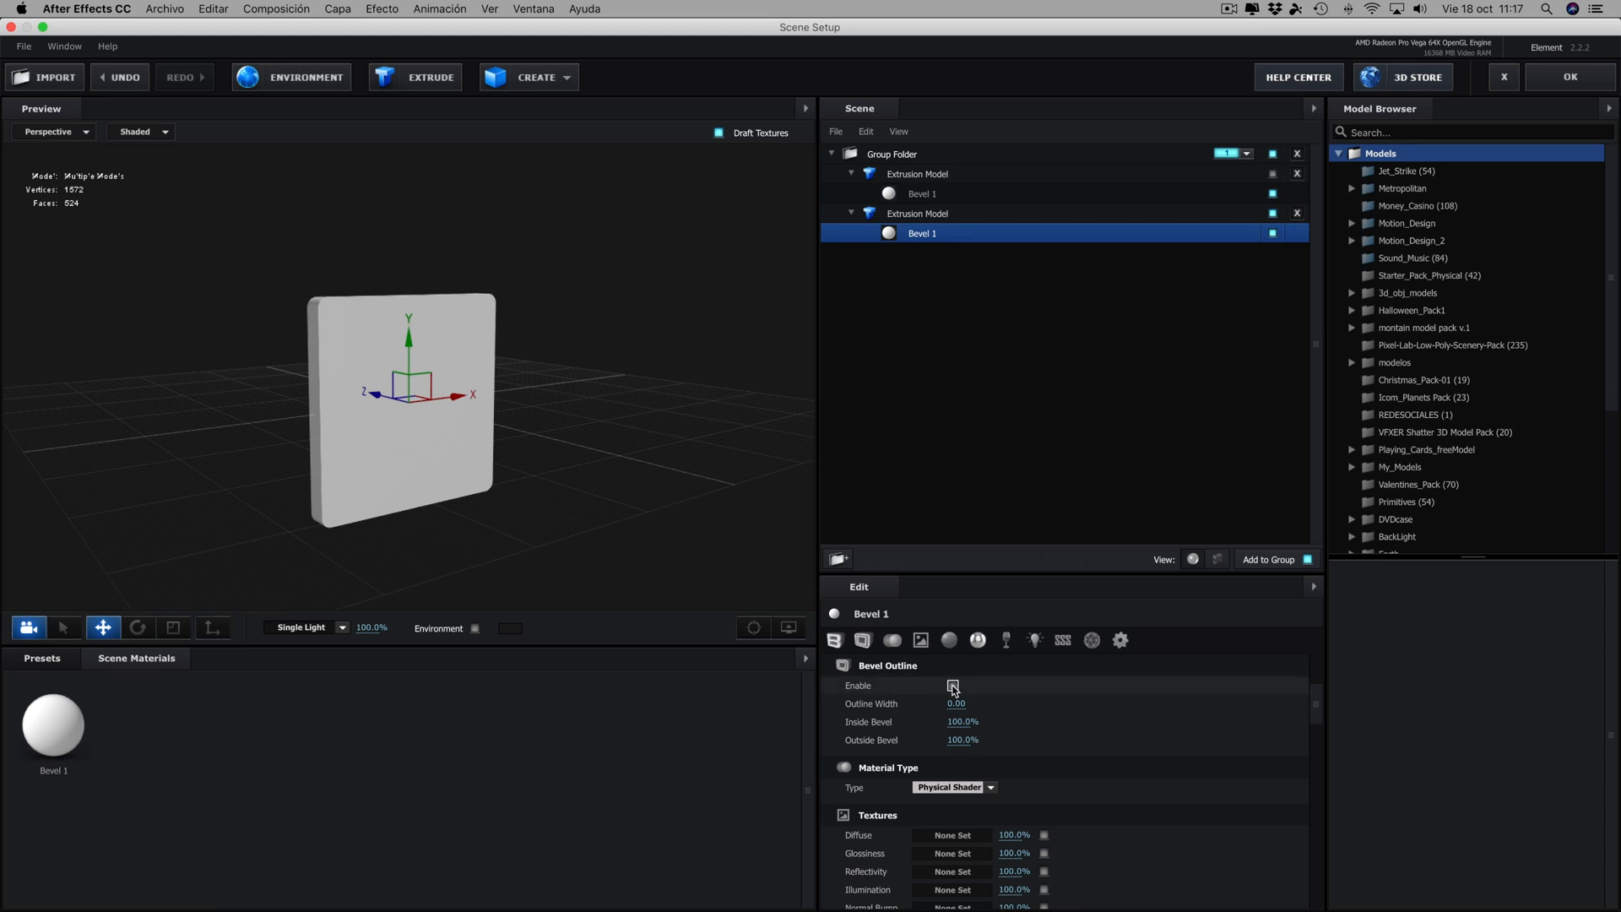
click(952, 686)
drag(673, 444, 654, 492)
scroll(634, 408, up, 5)
scroll(654, 445, down, 5)
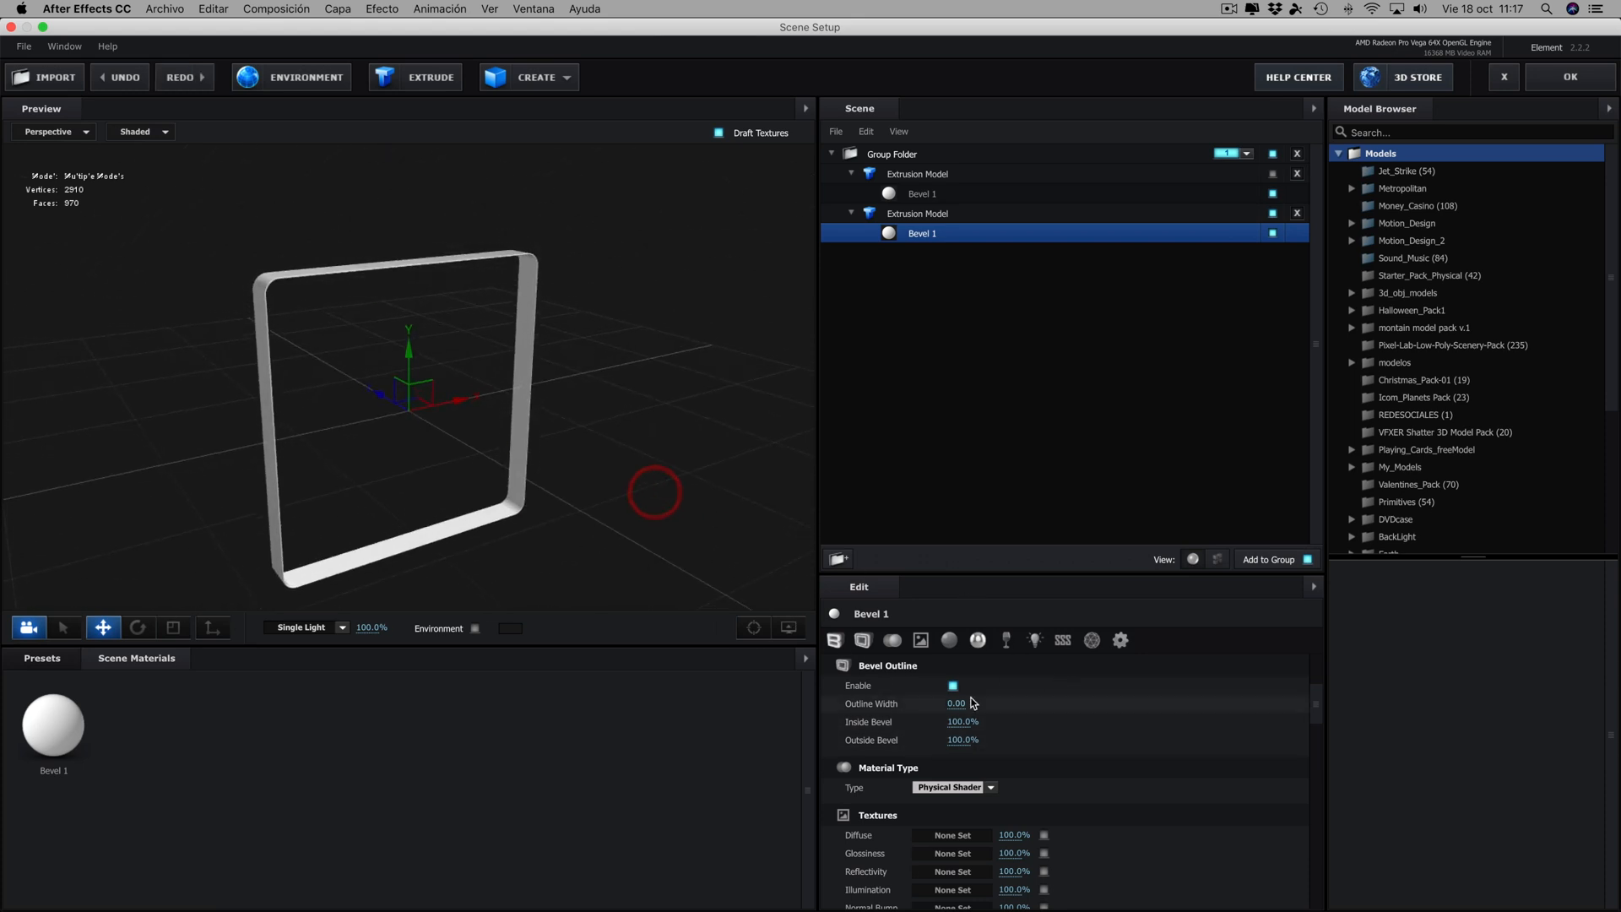
- Set the frame's Outline Width to 4.56 and Inside Bevel to 395%, and increase its Outside Bevel
drag(955, 704, 1314, 706)
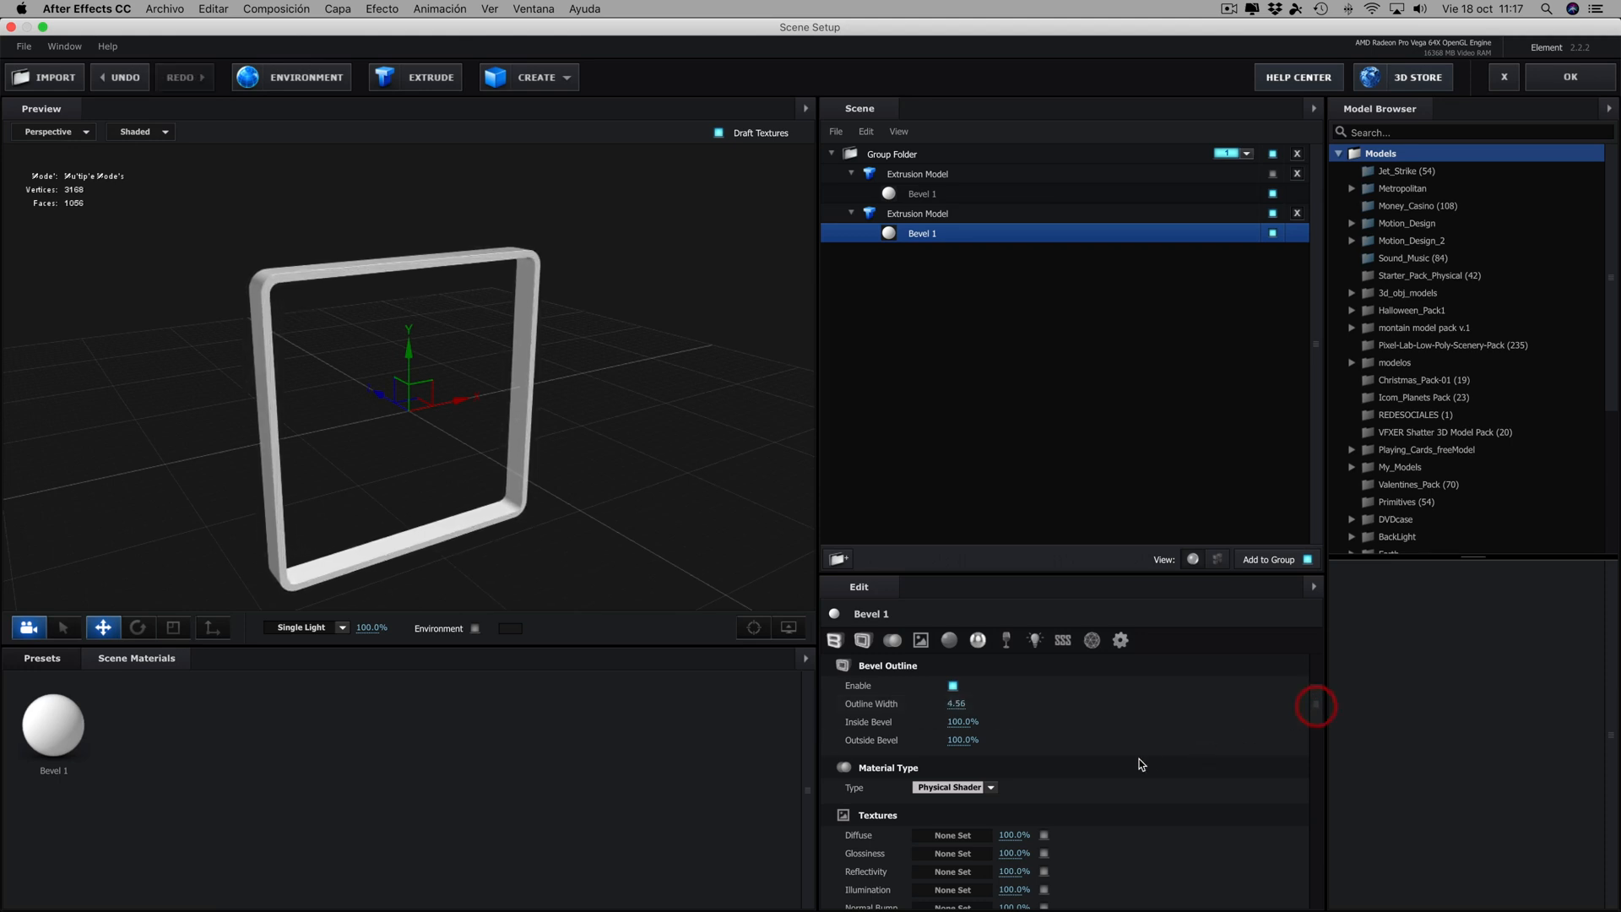
drag(960, 720, 1202, 722)
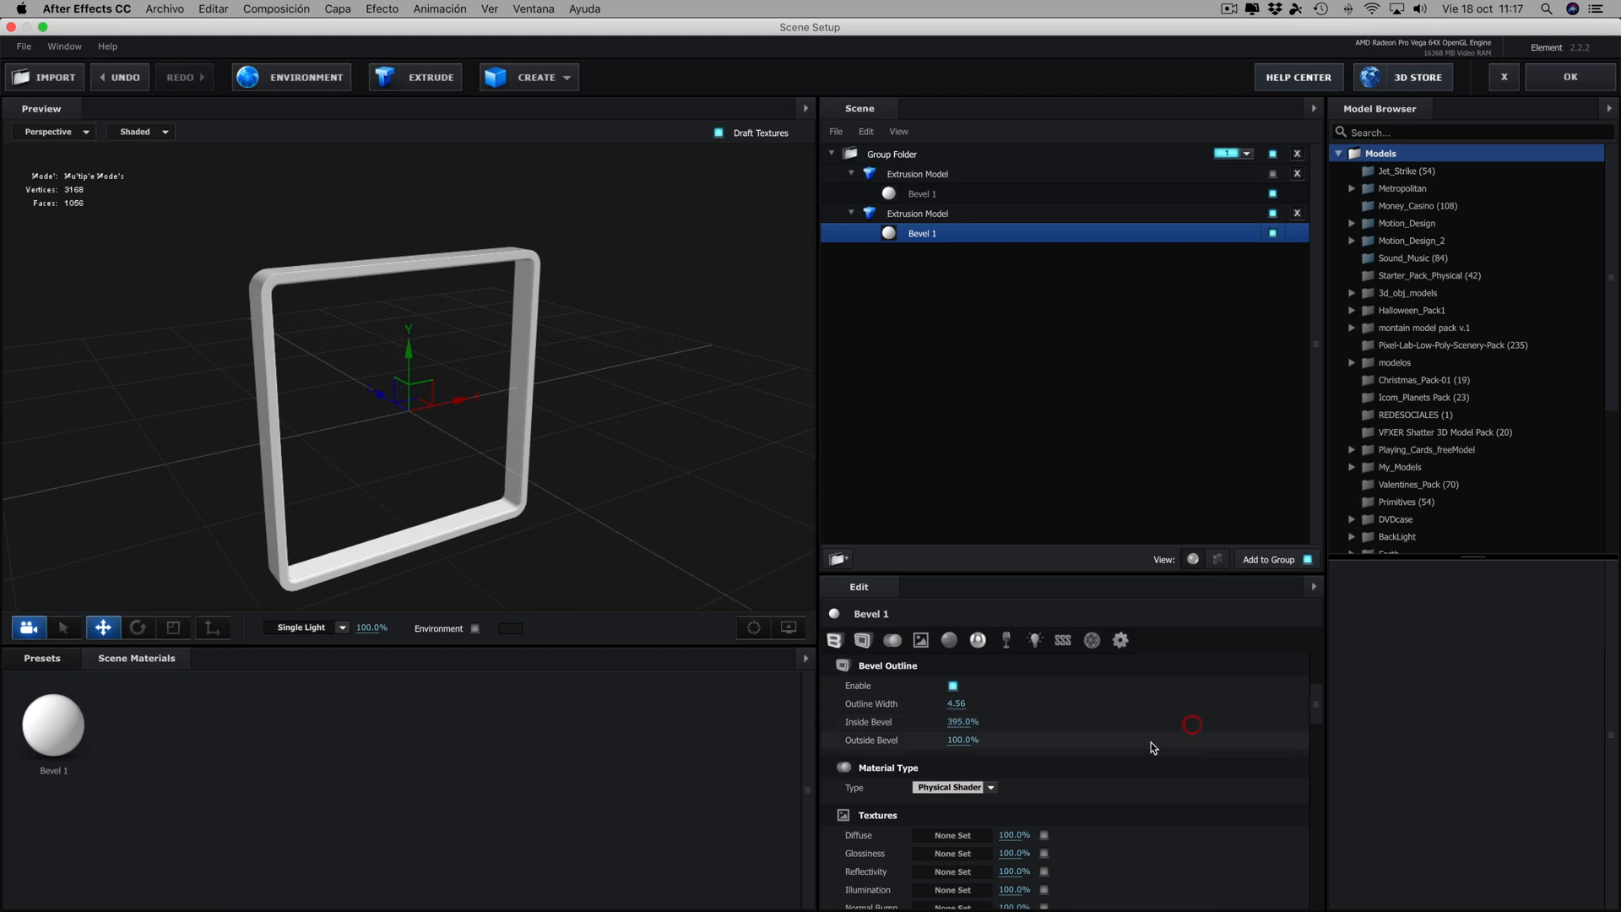
drag(960, 740, 1089, 742)
mouse_move(632, 490)
mouse_down()
mouse_move(579, 471)
mouse_move(549, 503)
mouse_move(605, 440)
mouse_move(752, 445)
mouse_move(662, 473)
mouse_move(788, 462)
mouse_move(600, 469)
mouse_move(655, 452)
mouse_move(648, 439)
mouse_up()
scroll(605, 468, down, 5)
scroll(606, 468, up, 3)
- Re-enable the upper extrusion model and scale it down along Z into a panel thinner than the frame
click(912, 175)
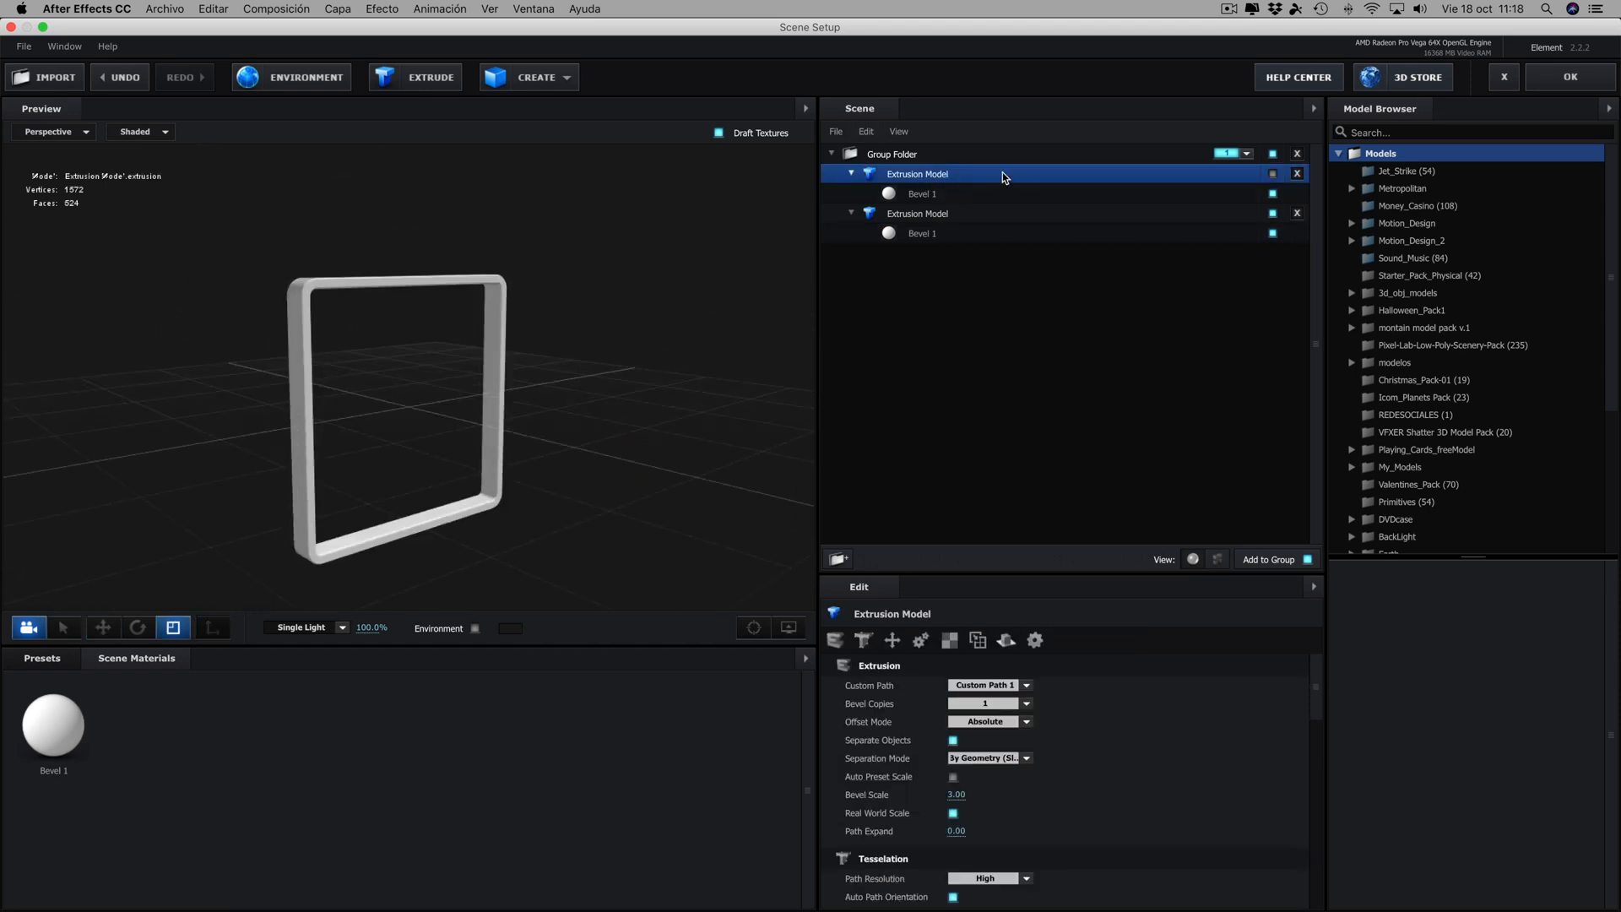
click(1273, 173)
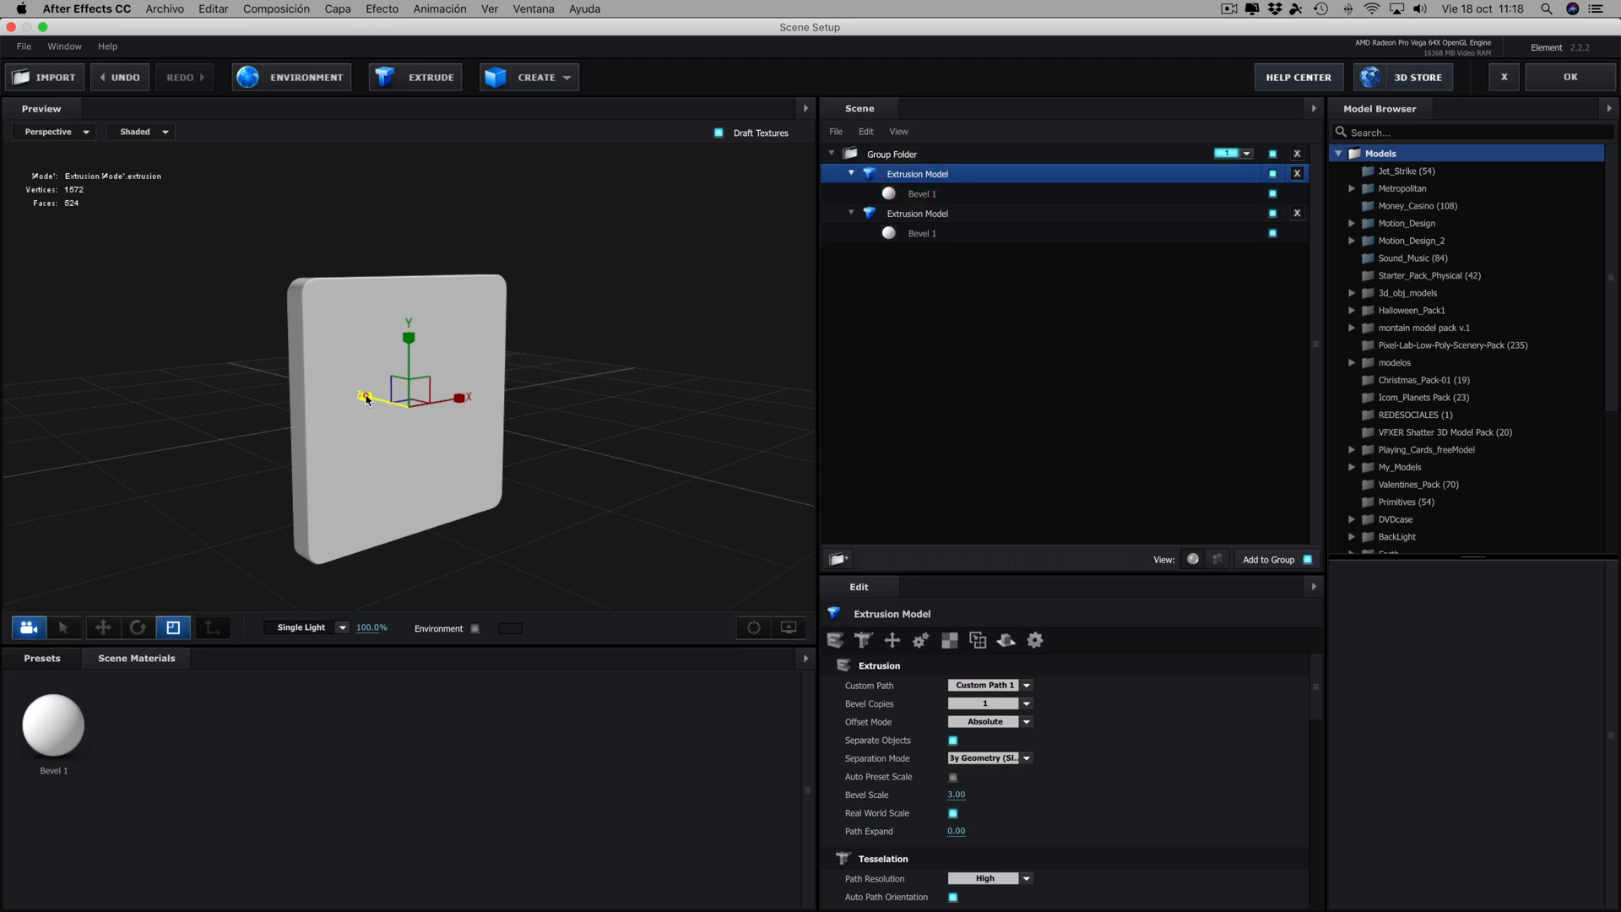
click(365, 397)
drag(361, 398, 374, 402)
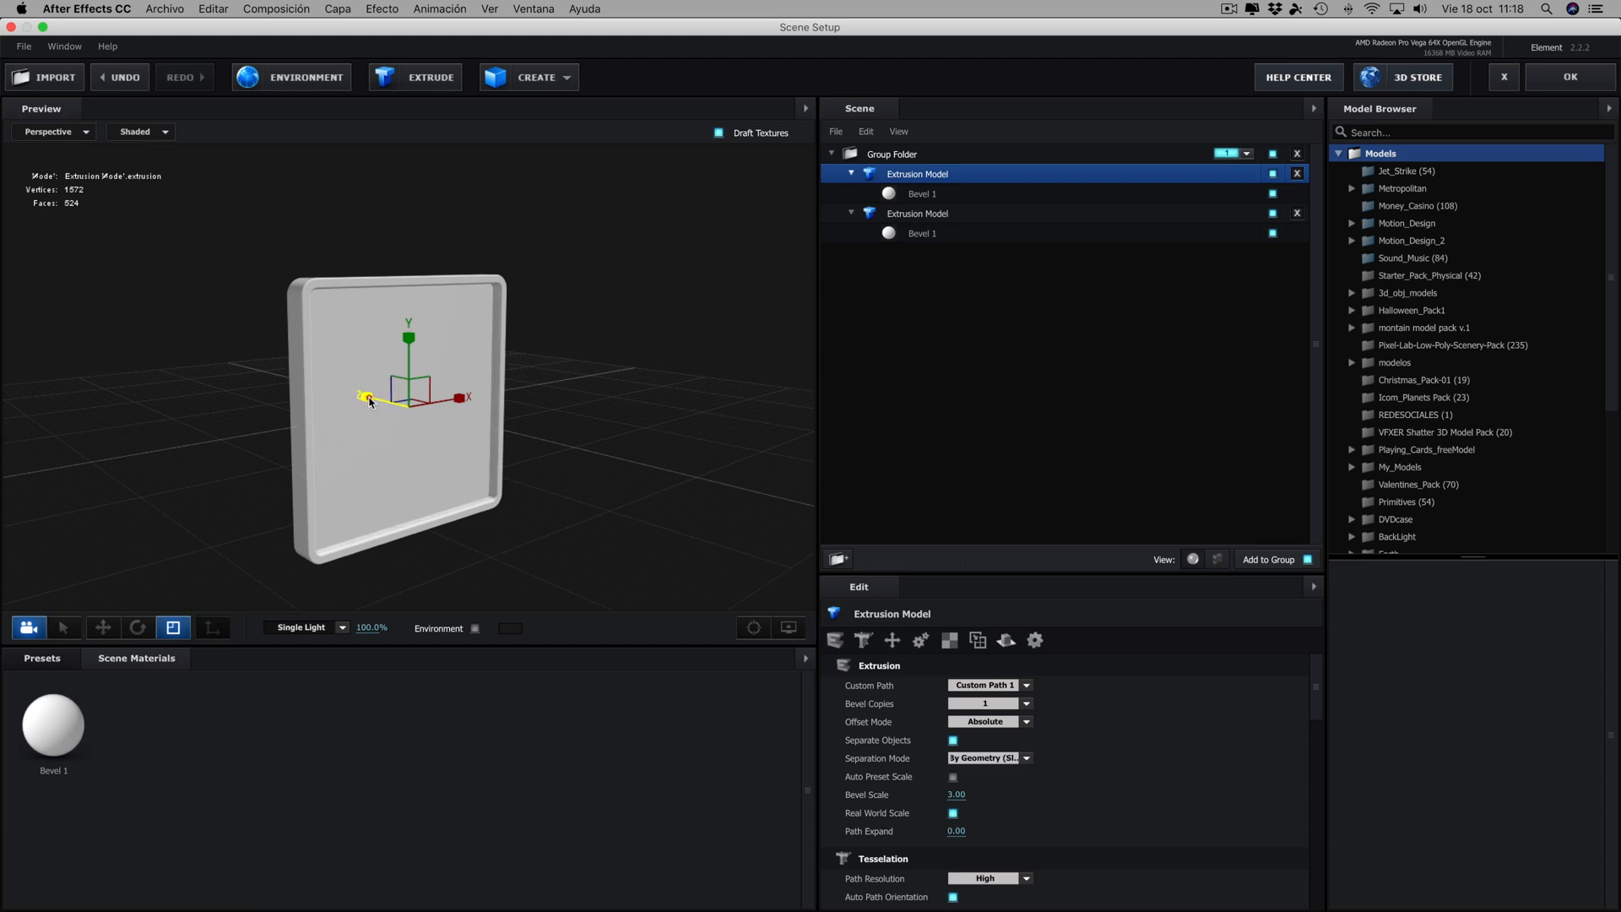
drag(655, 380, 762, 385)
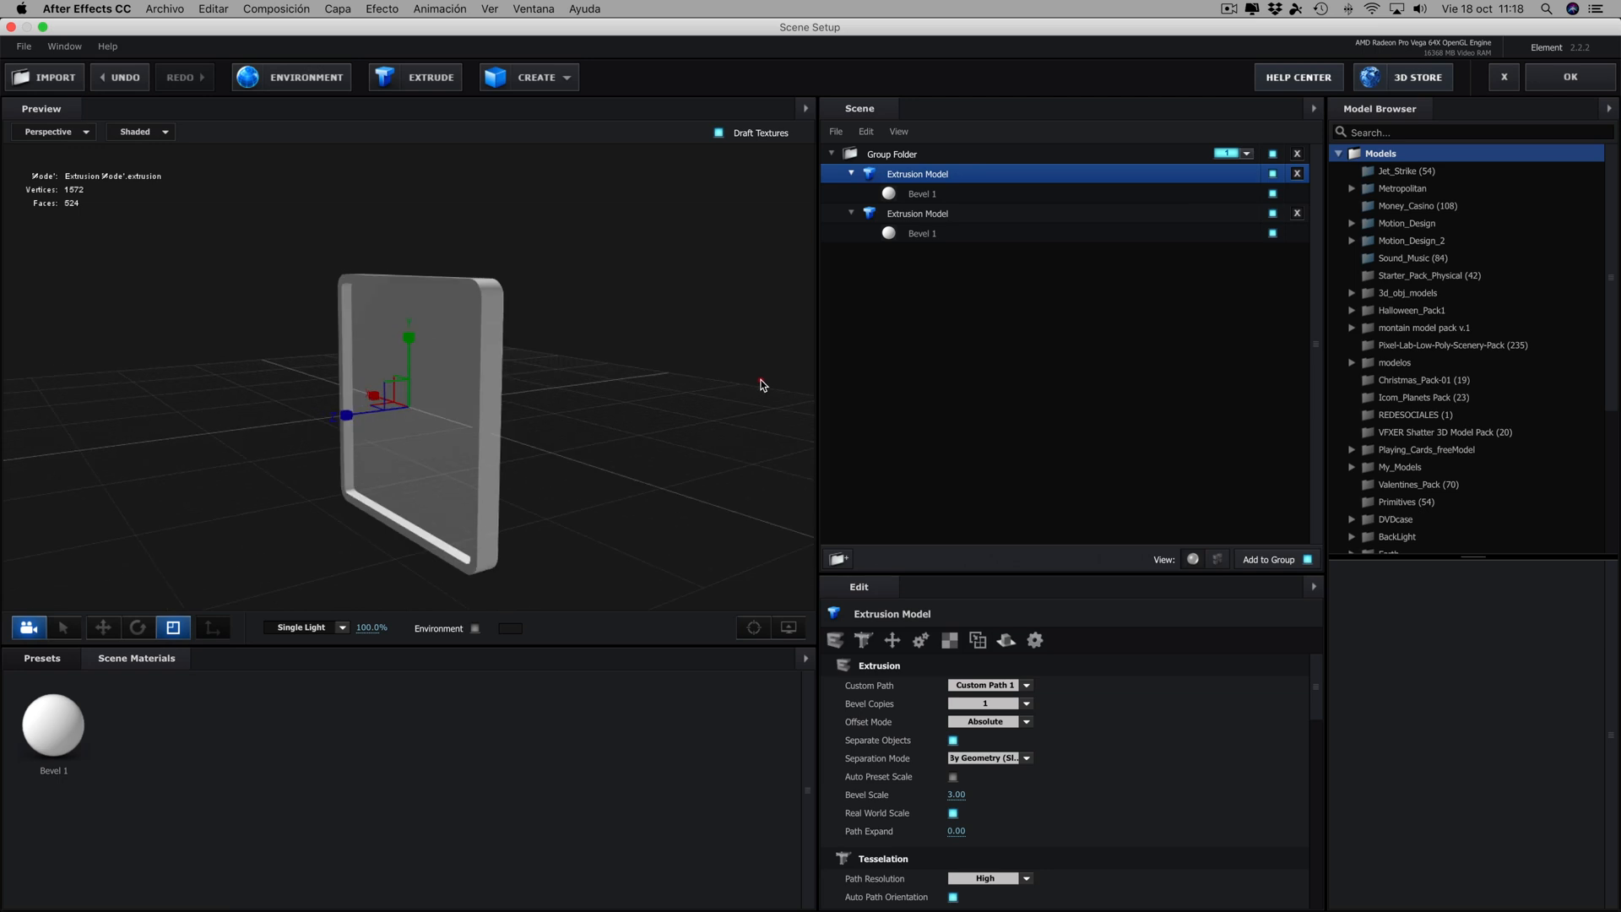
- Move the thin panel along Z to the back of the frame
click(103, 627)
drag(352, 414, 339, 419)
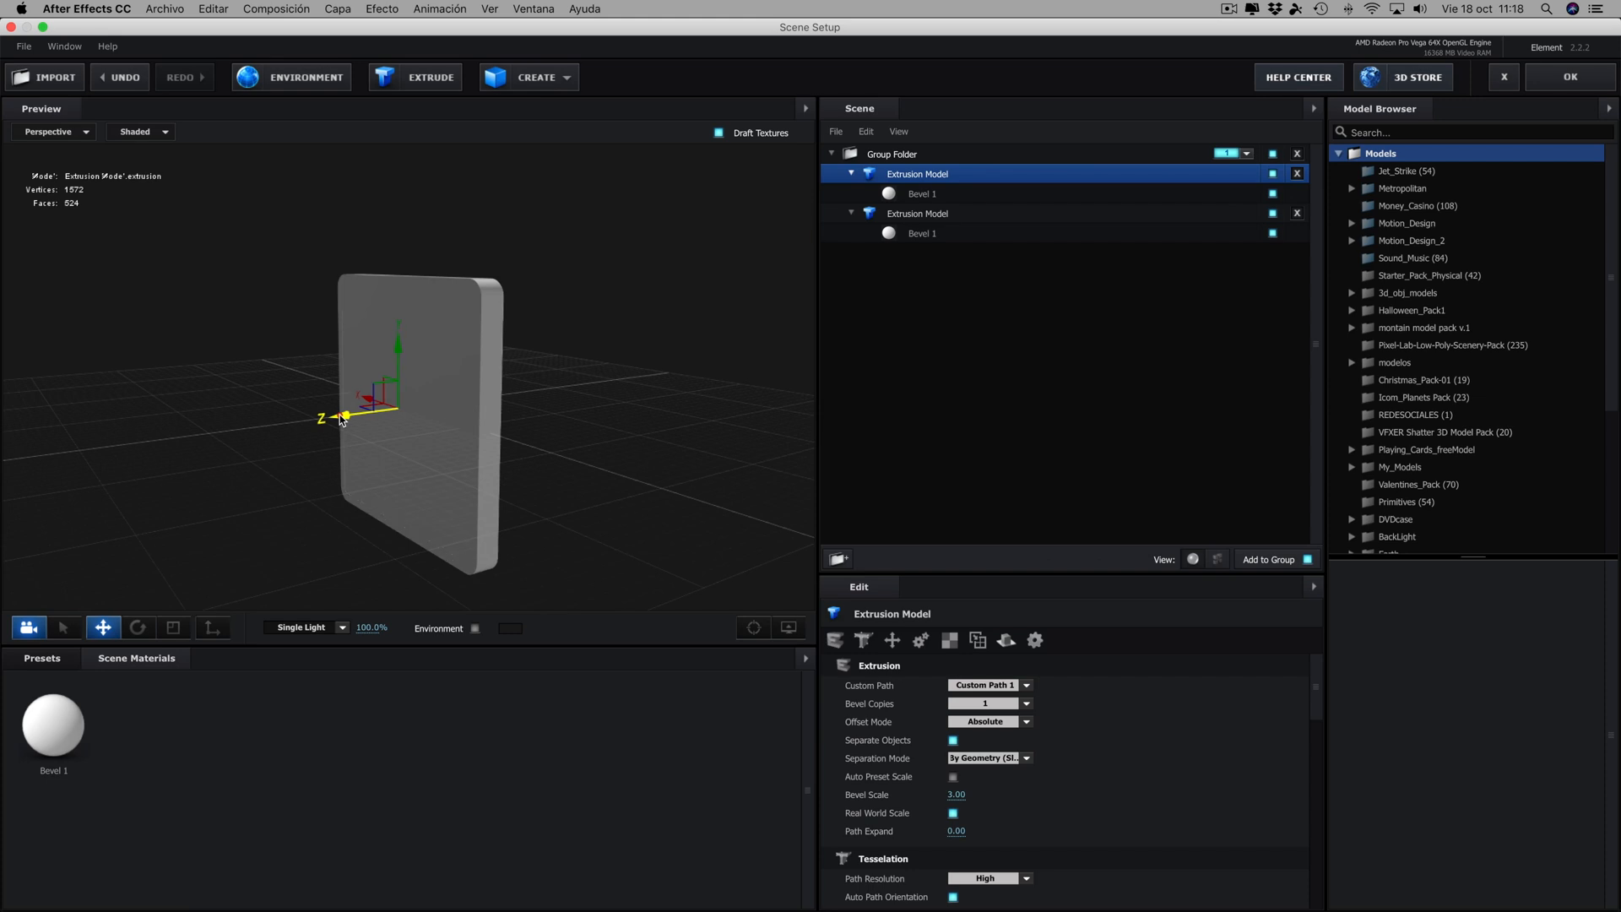
mouse_move(499, 412)
mouse_down()
mouse_move(711, 400)
mouse_move(454, 403)
mouse_move(517, 401)
mouse_move(494, 426)
mouse_up()
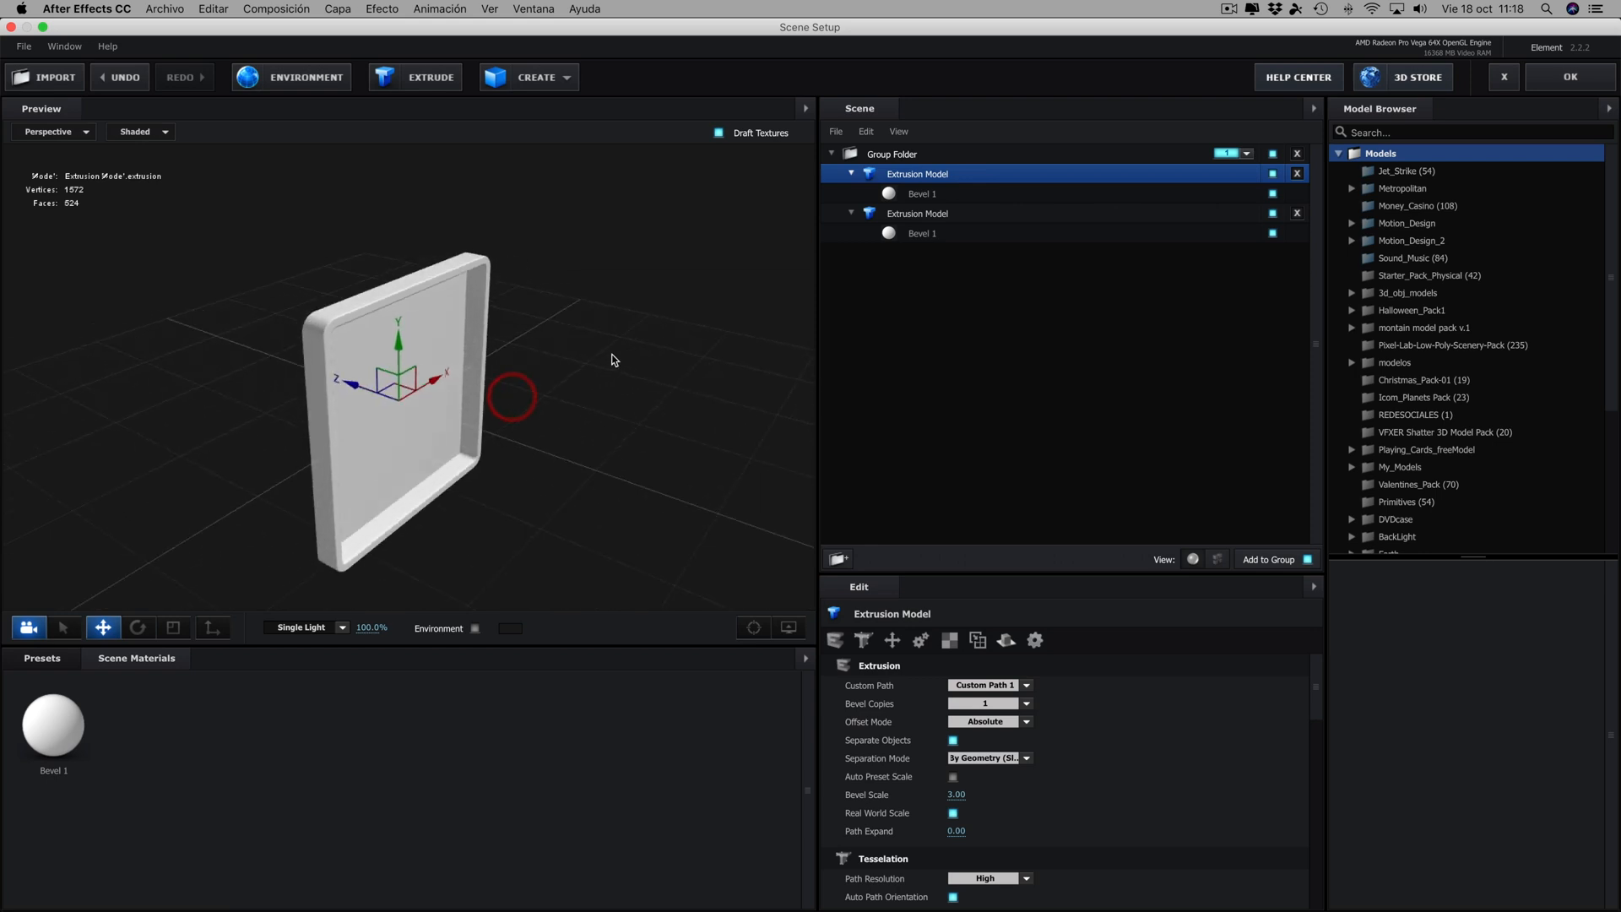
drag(614, 360, 604, 326)
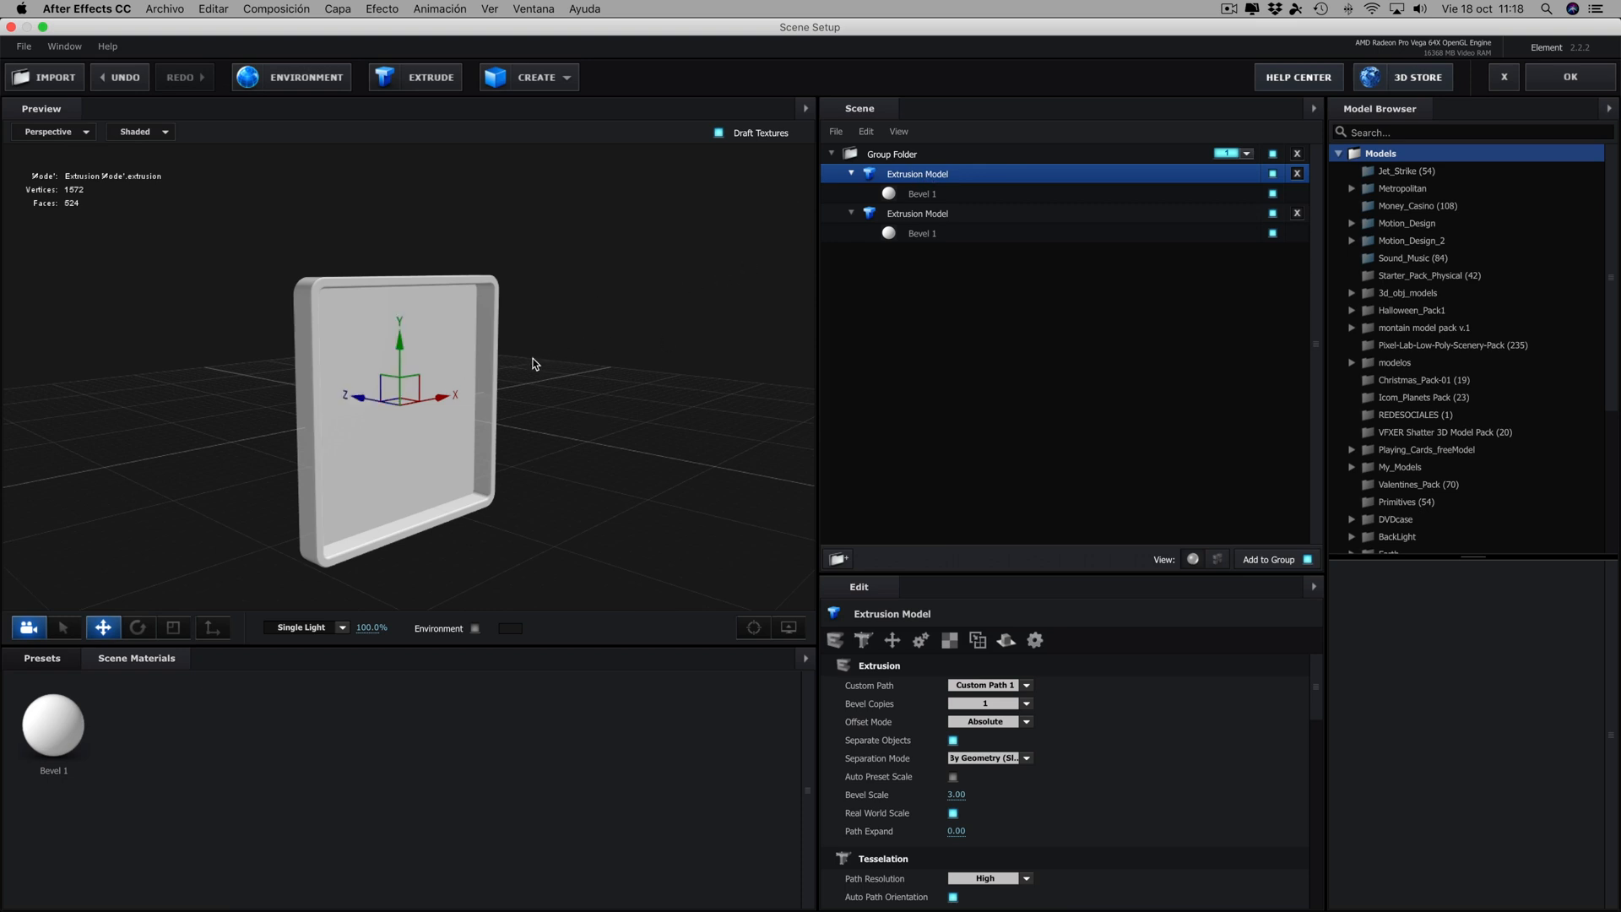
- Duplicate the thin panel and move the copy along Z to just inside the frame's front edge
key(super+d)
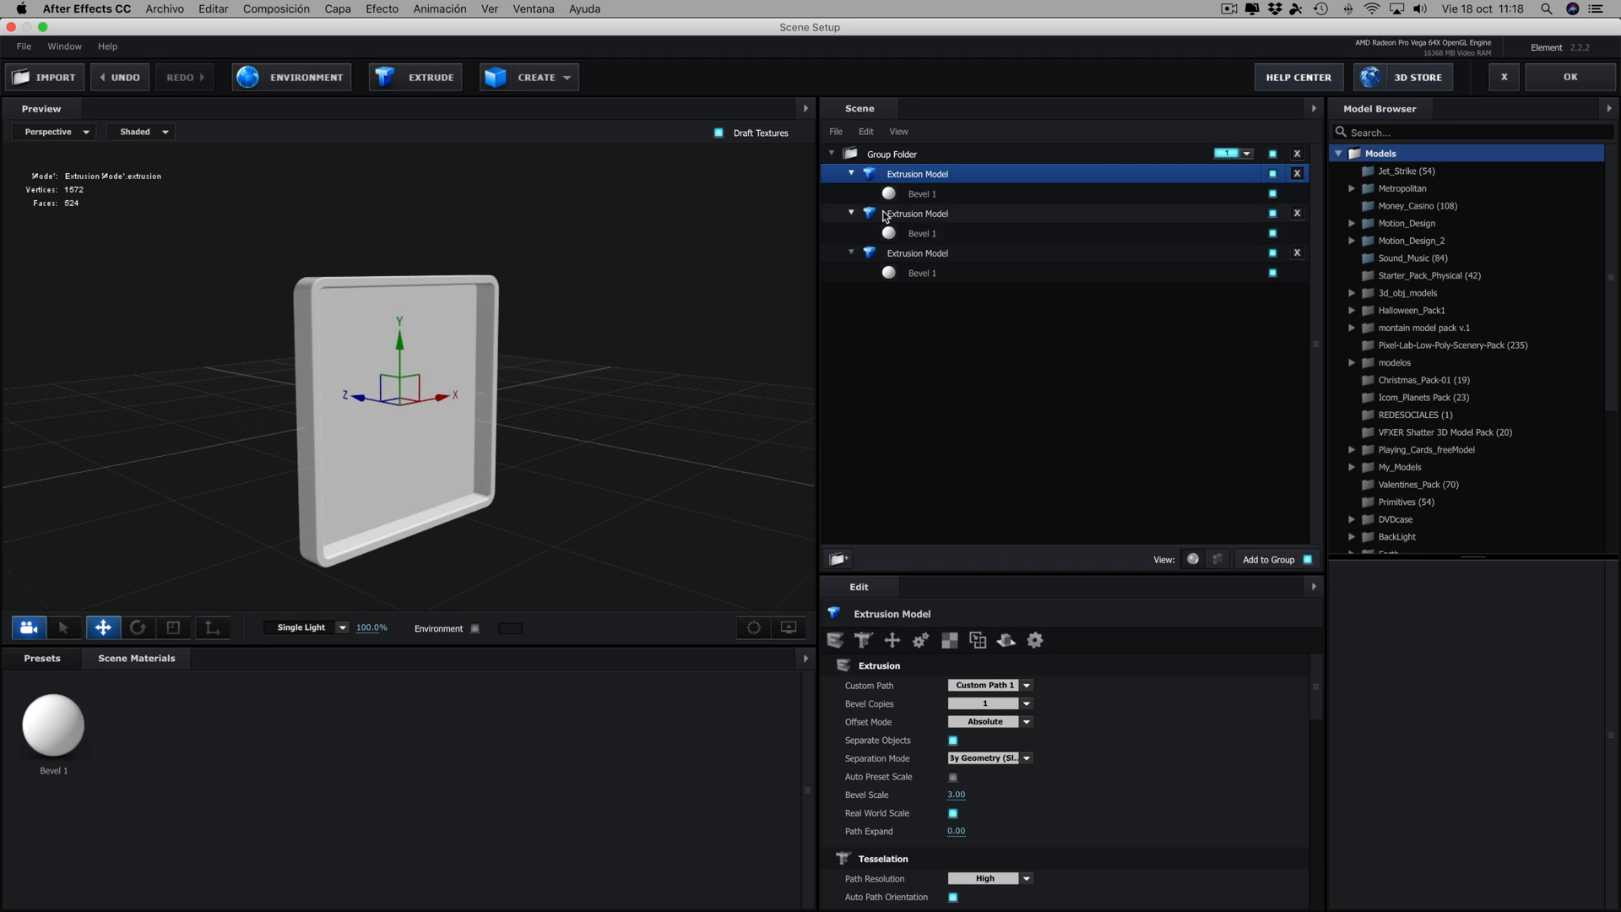
drag(353, 397, 372, 403)
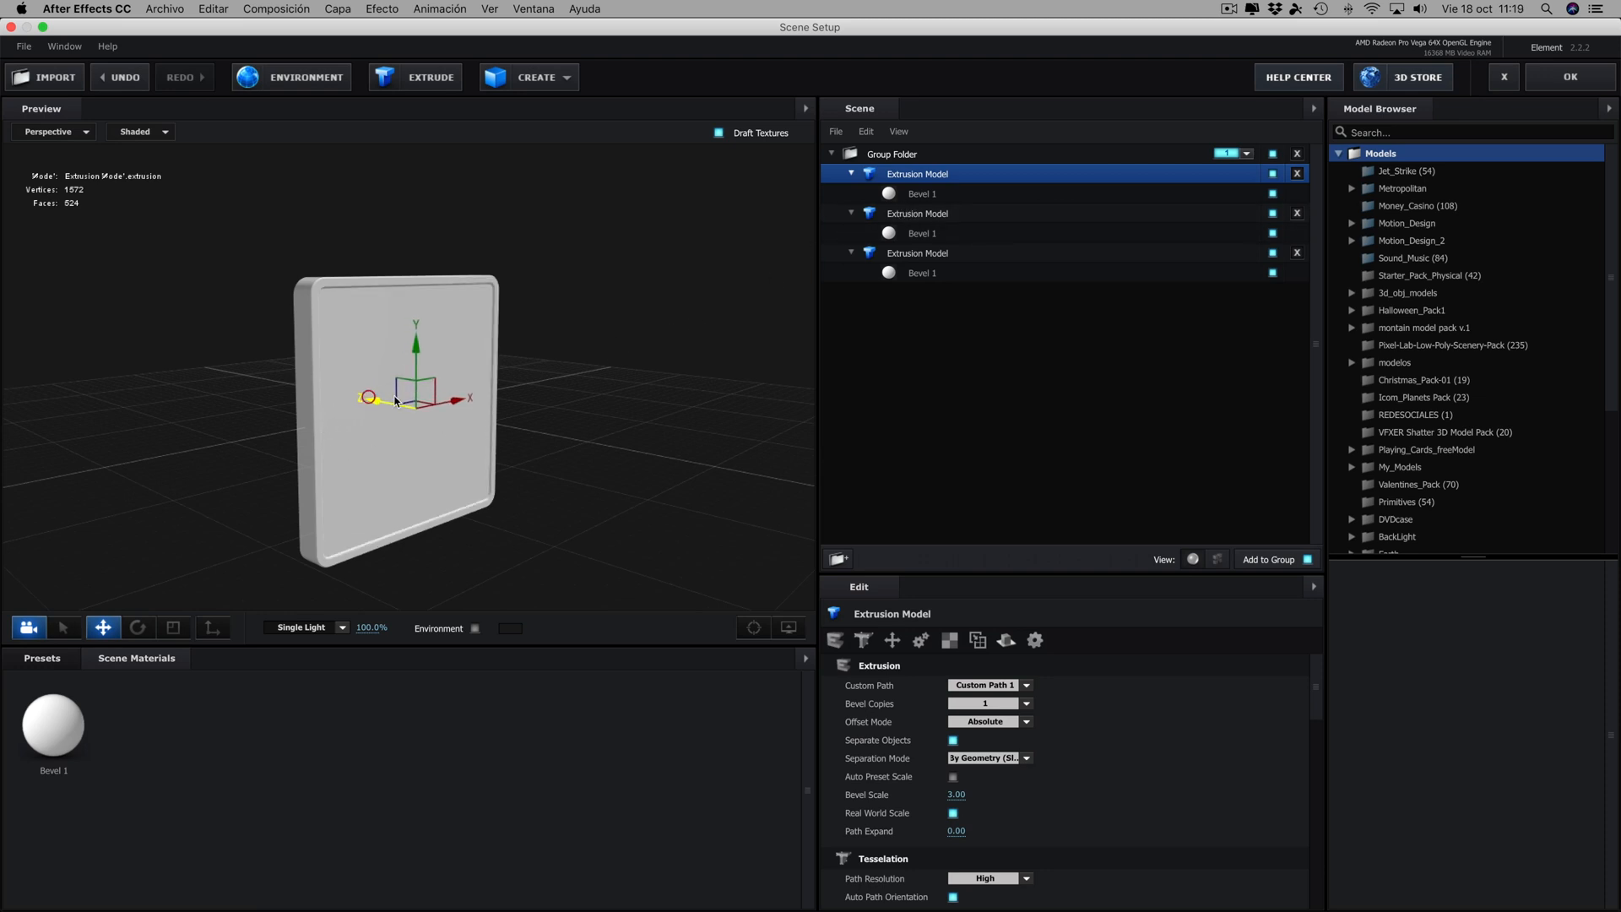
drag(580, 395, 683, 339)
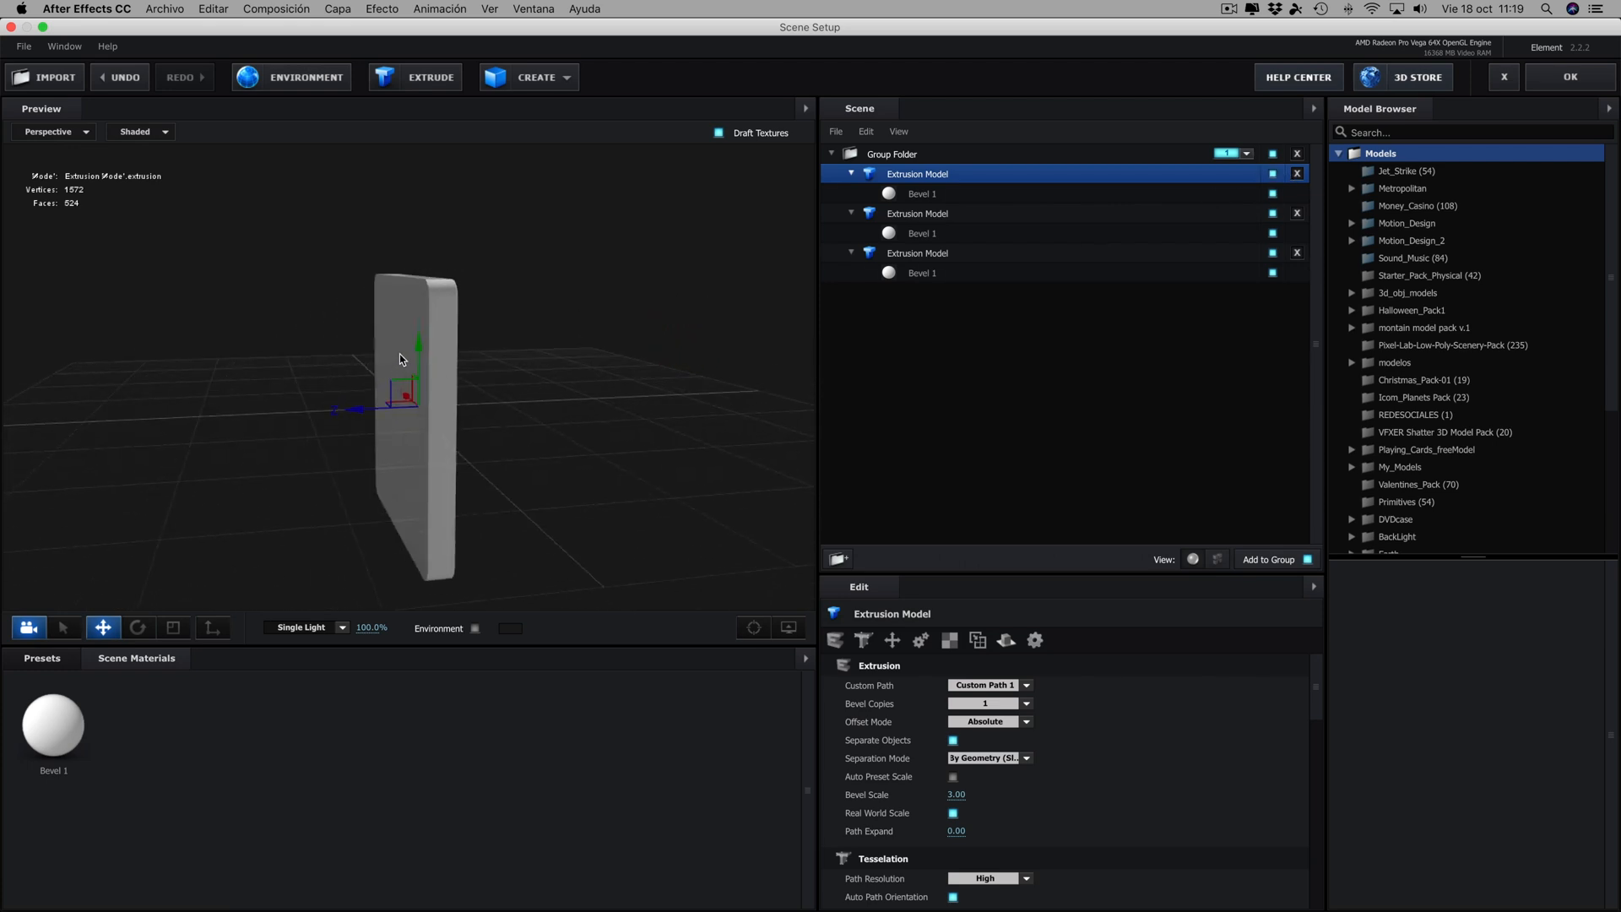
drag(583, 369, 478, 369)
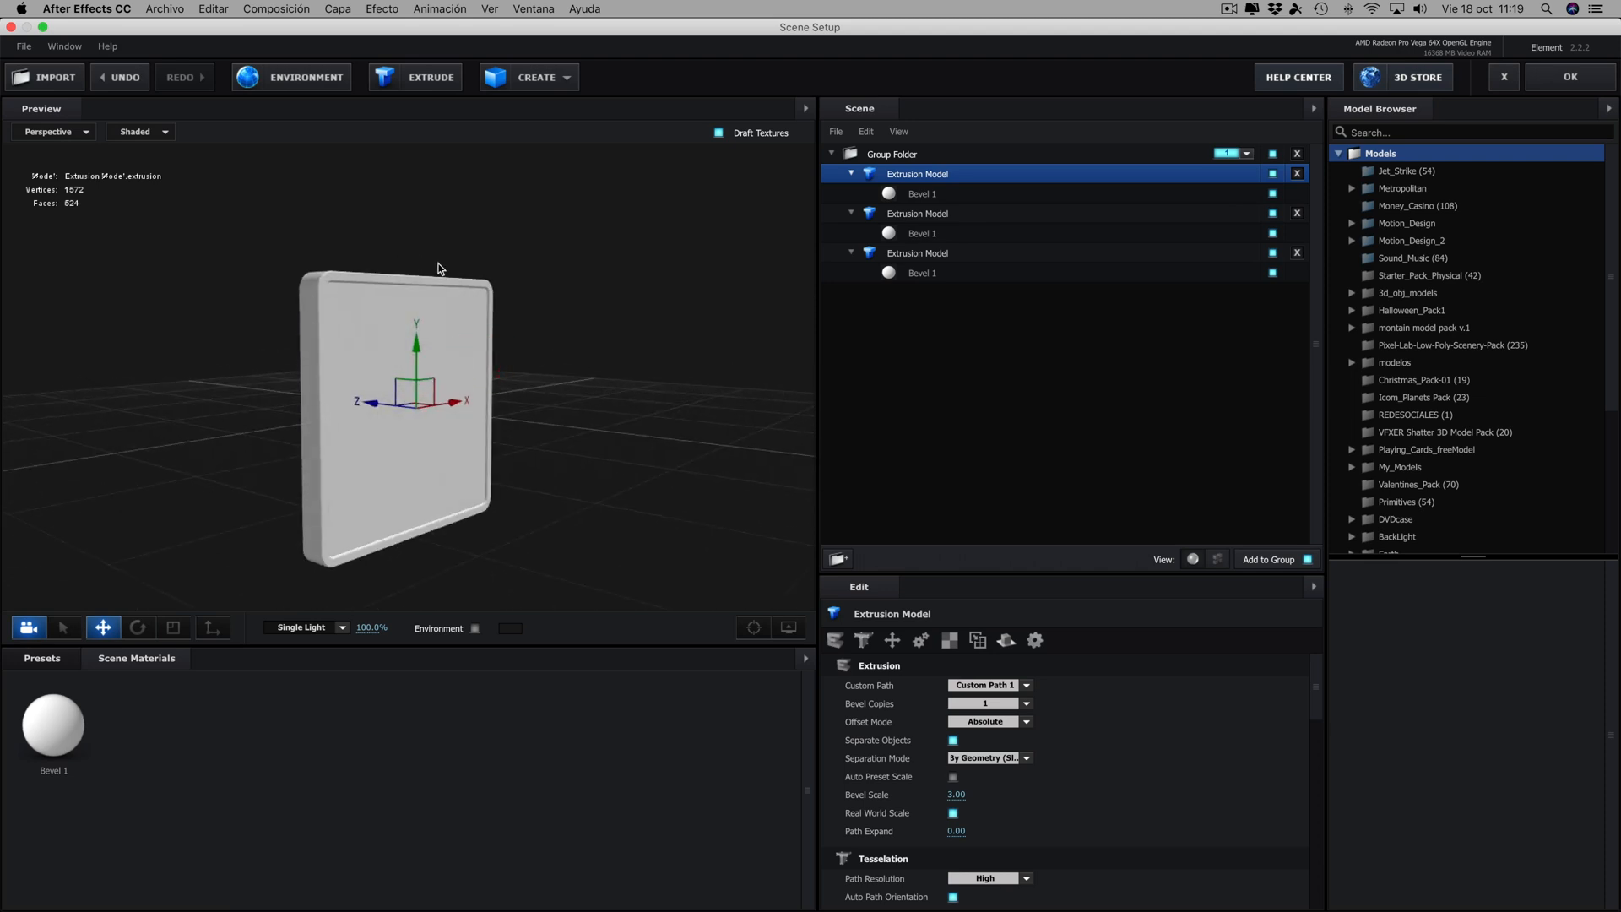
drag(611, 445, 600, 413)
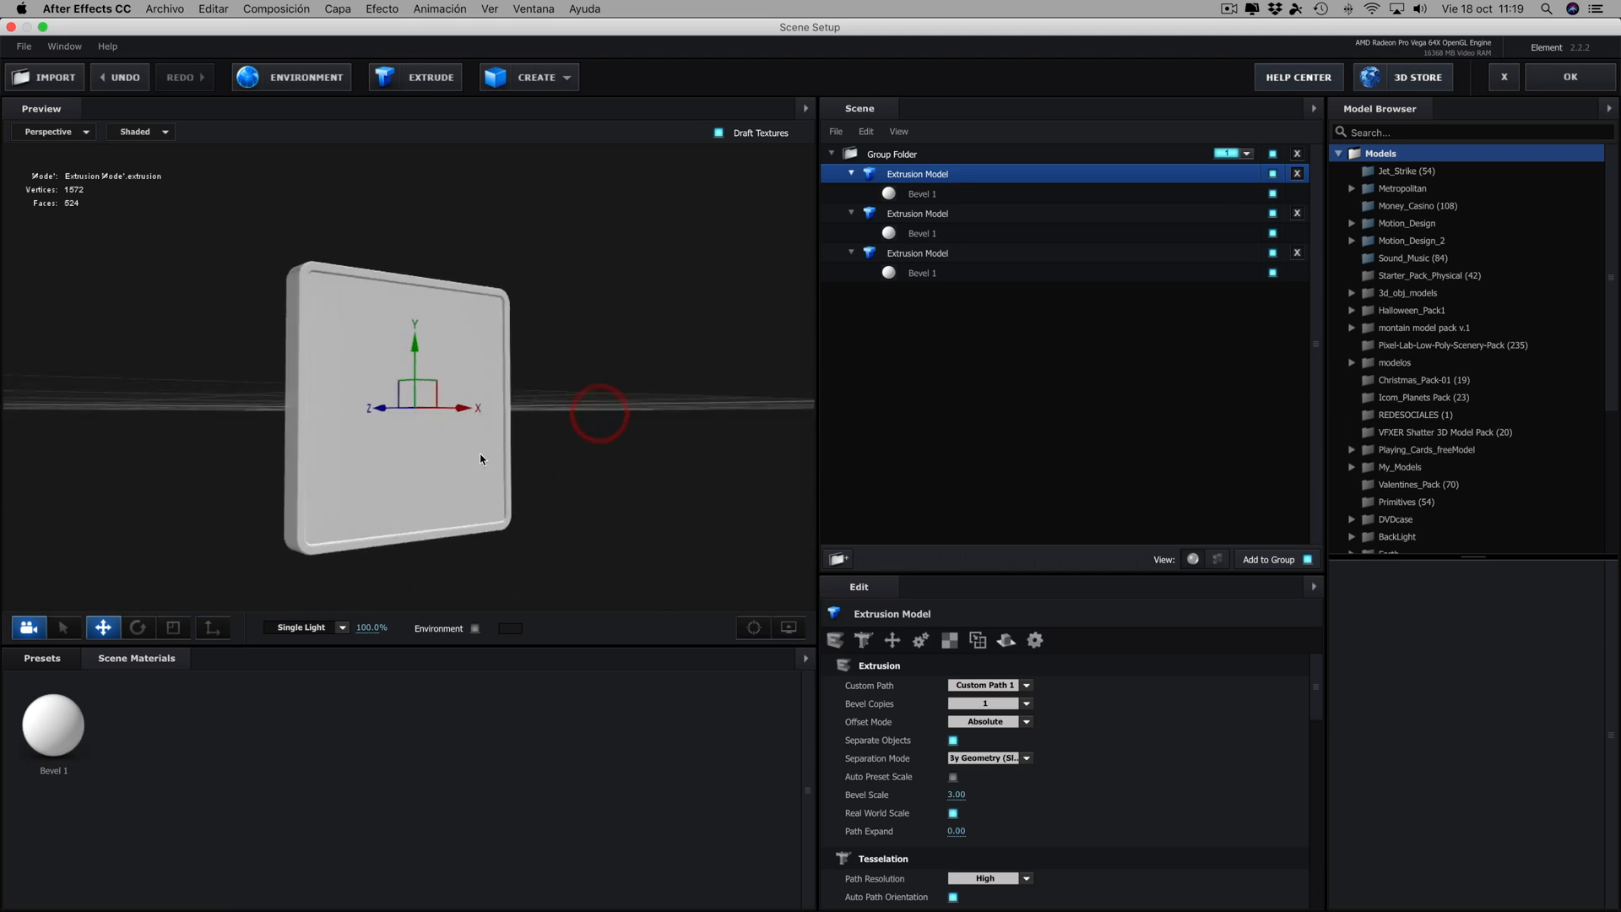
- Apply the clean_metal_brushed material from the Pro_Shaders_2 Metal presets to the second extrusion model's bevel
click(42, 659)
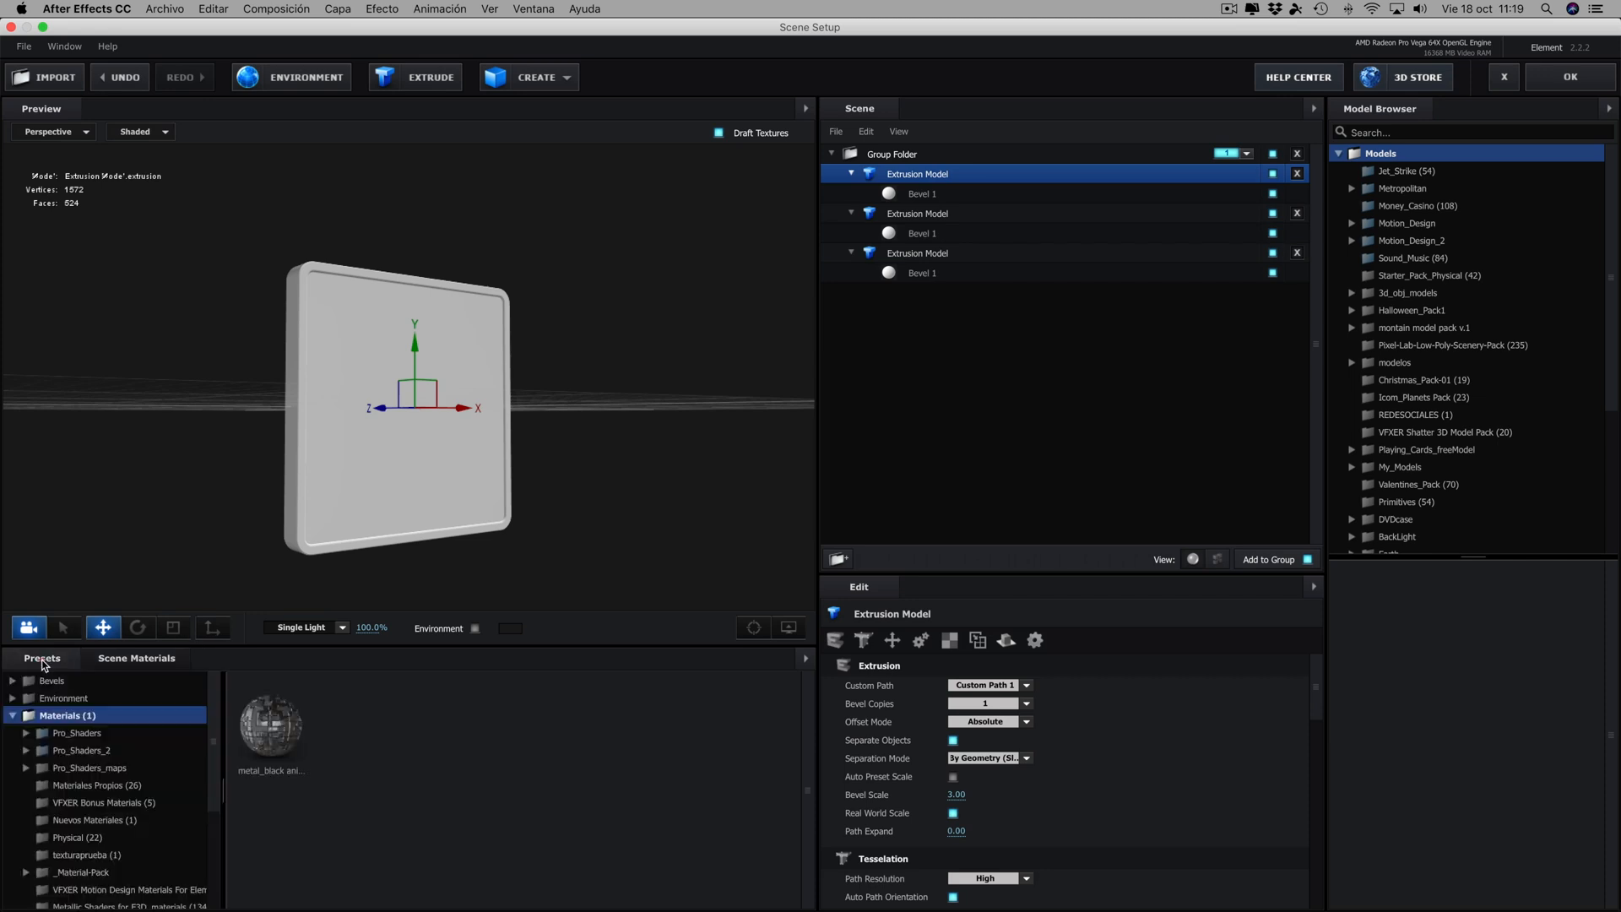
double_click(68, 752)
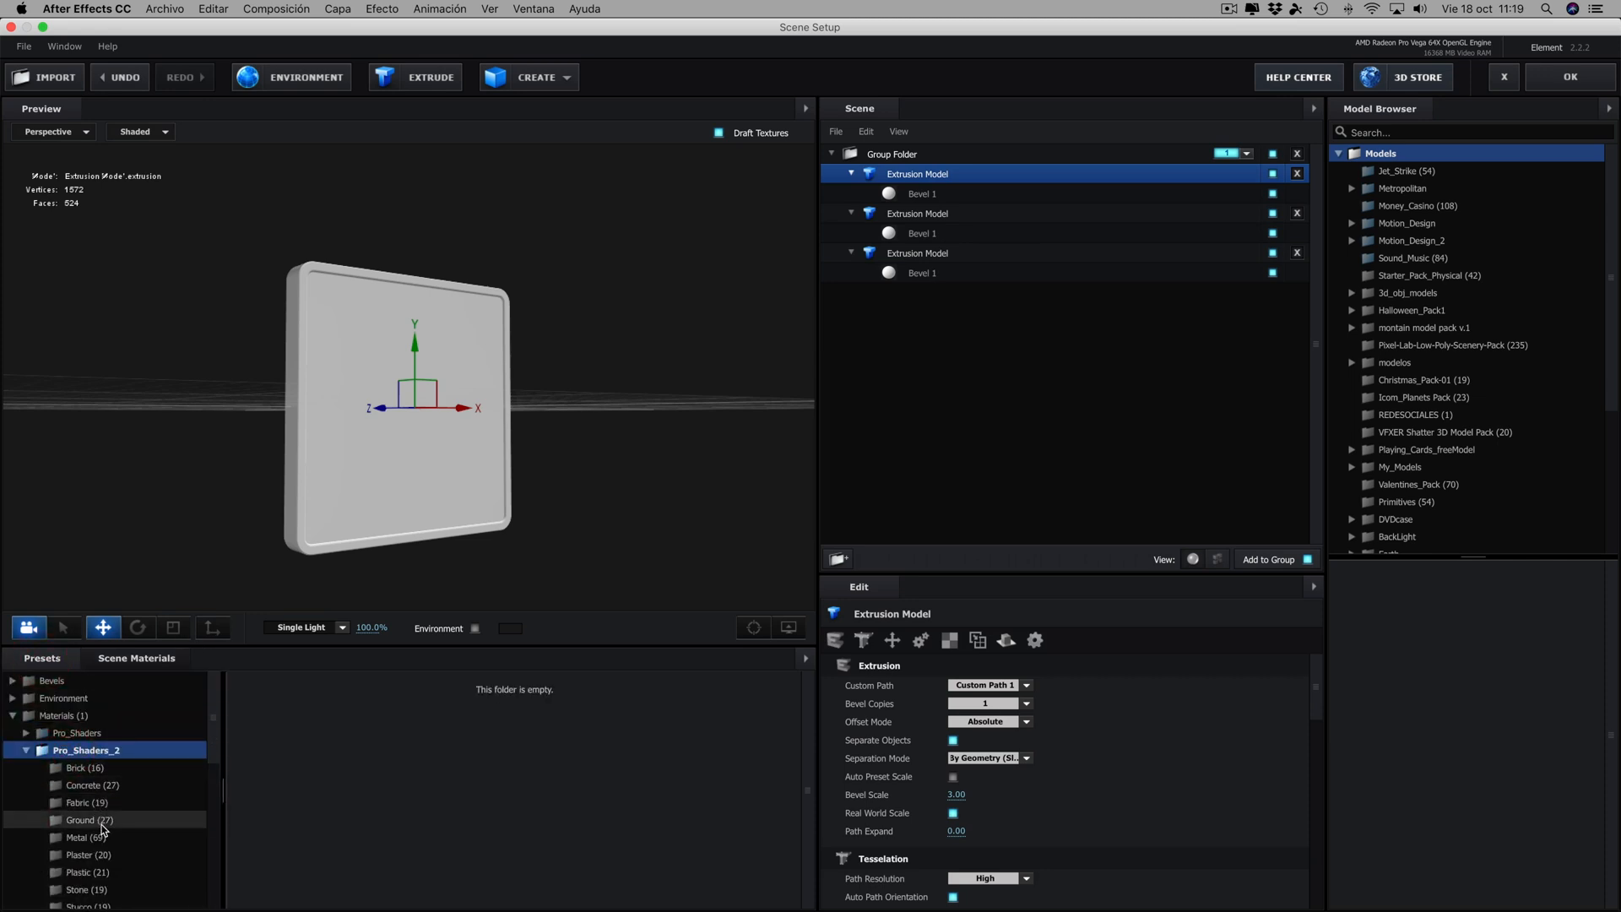
click(75, 836)
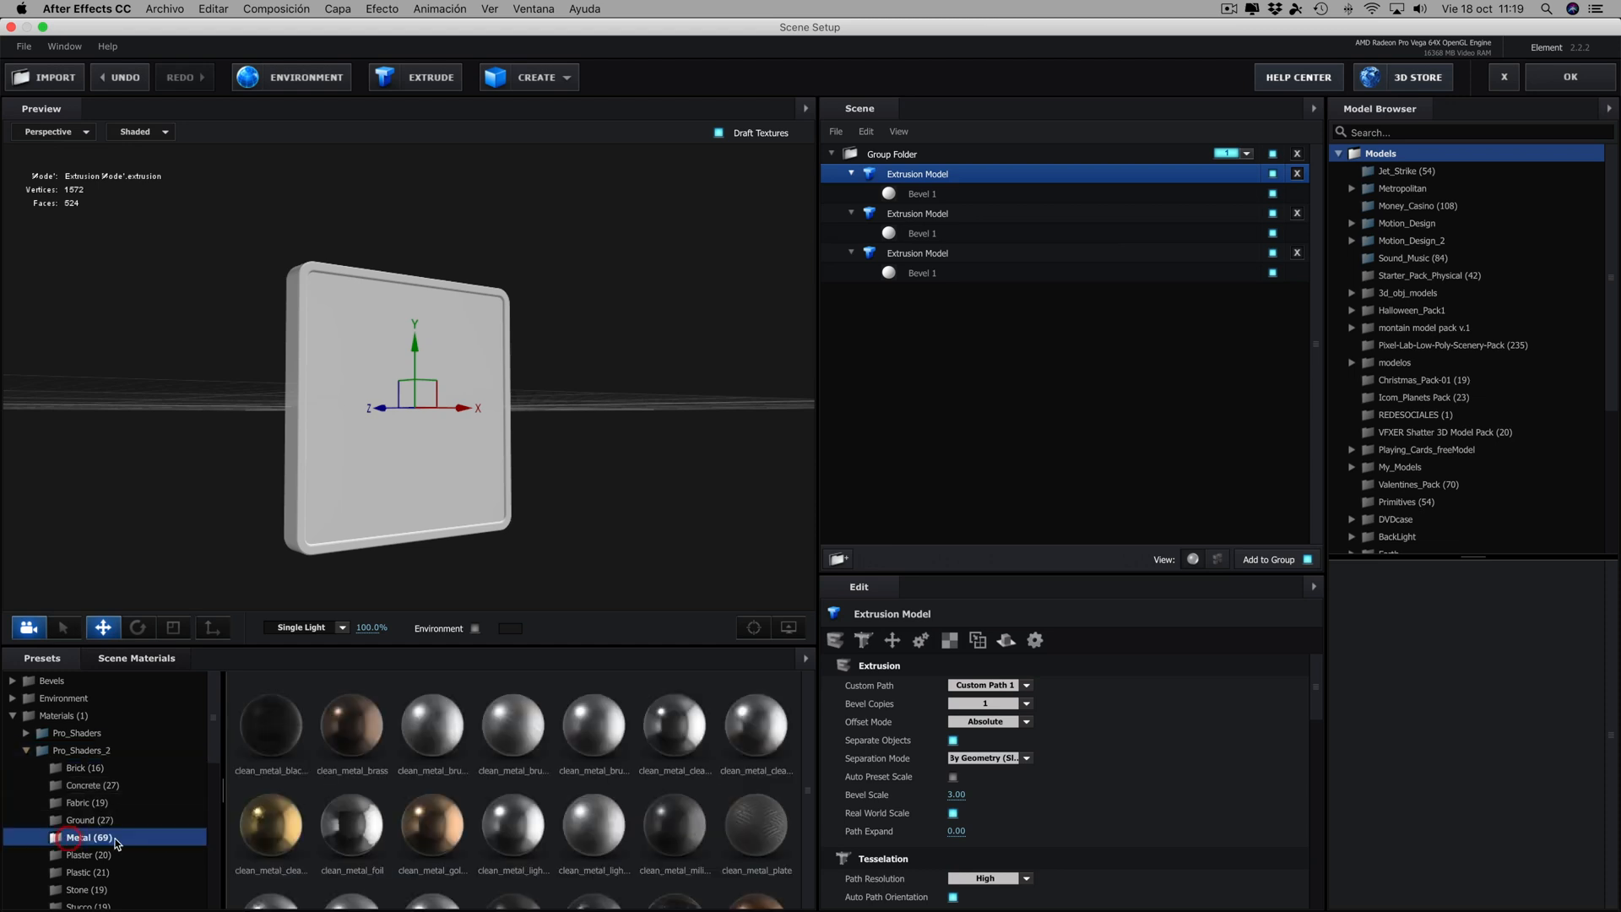
mouse_move(432, 728)
mouse_down()
mouse_move(945, 201)
mouse_move(932, 241)
mouse_up()
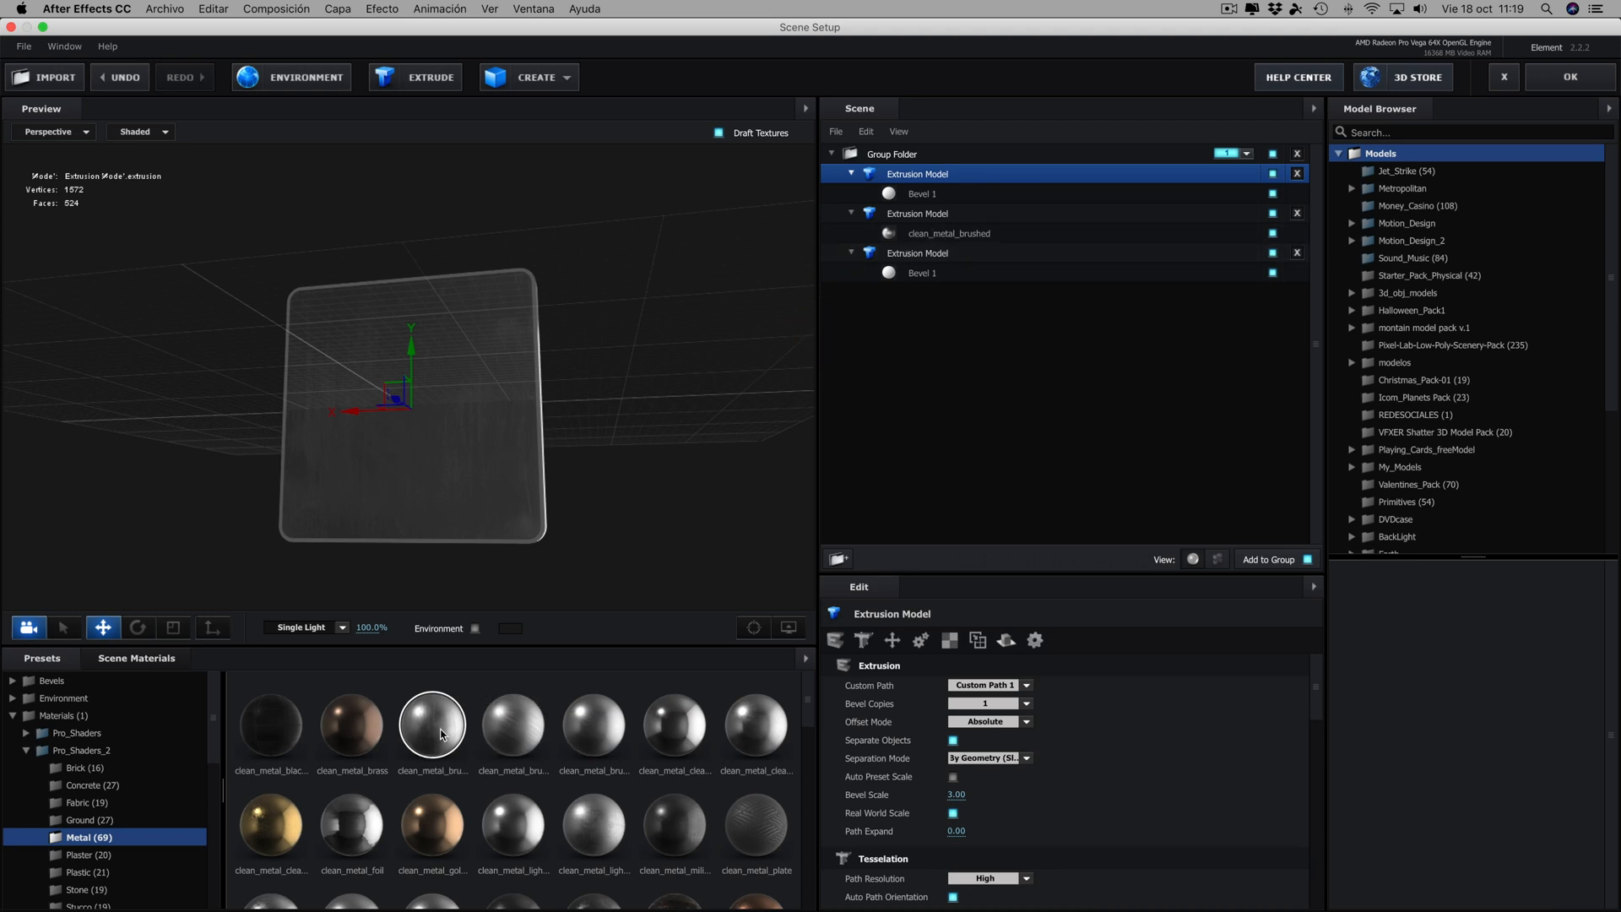
drag(440, 733, 921, 194)
drag(701, 284, 553, 277)
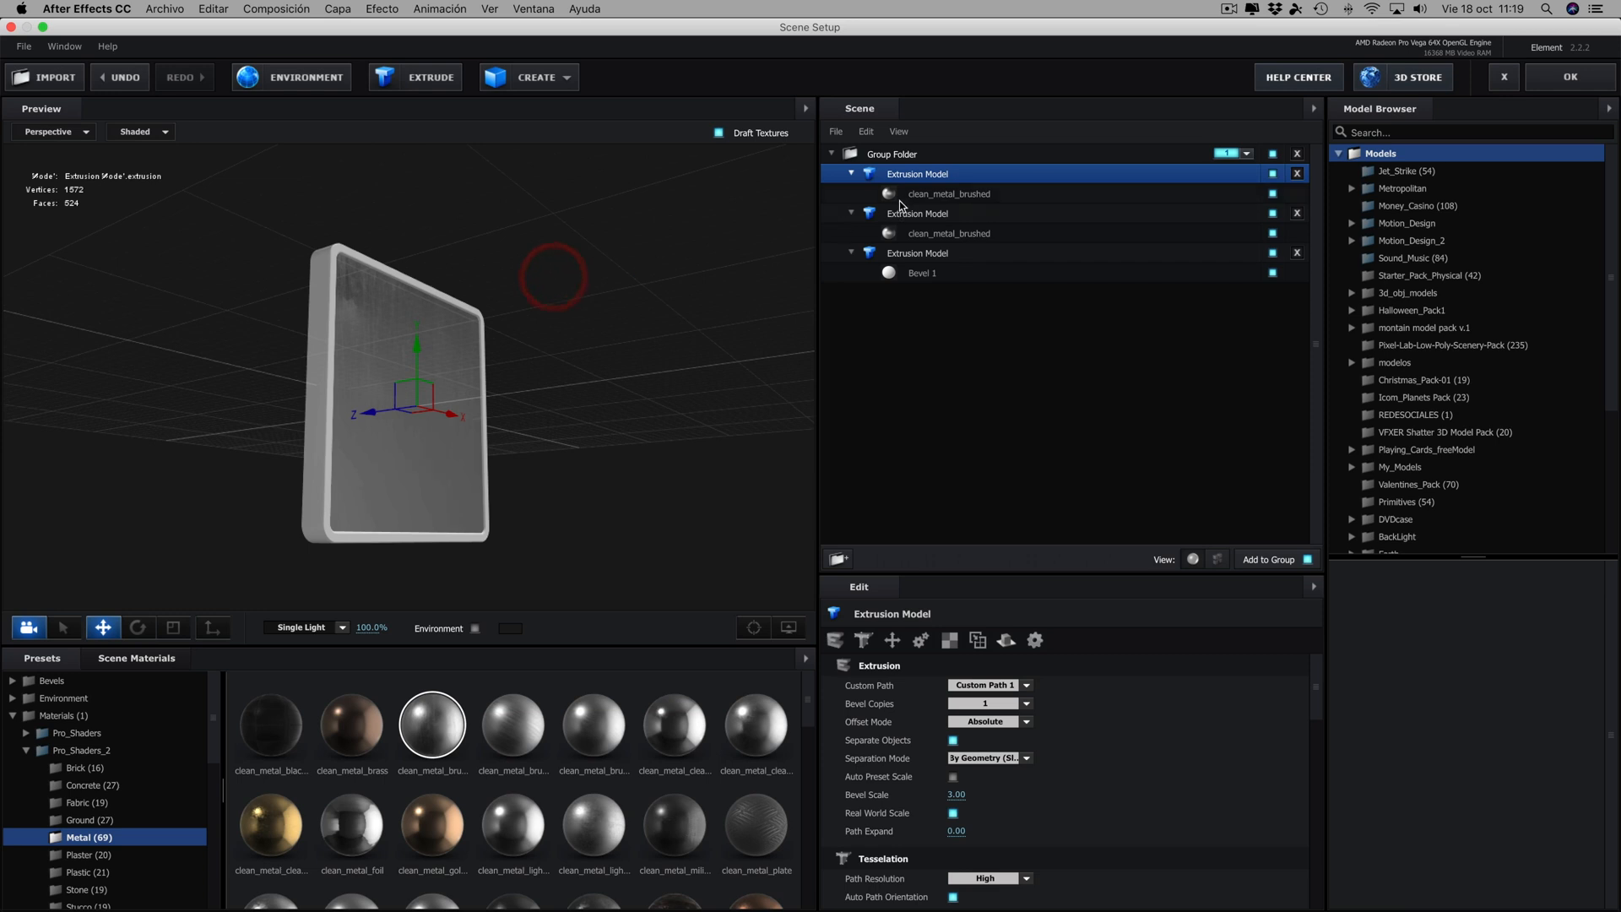
key(super+z)
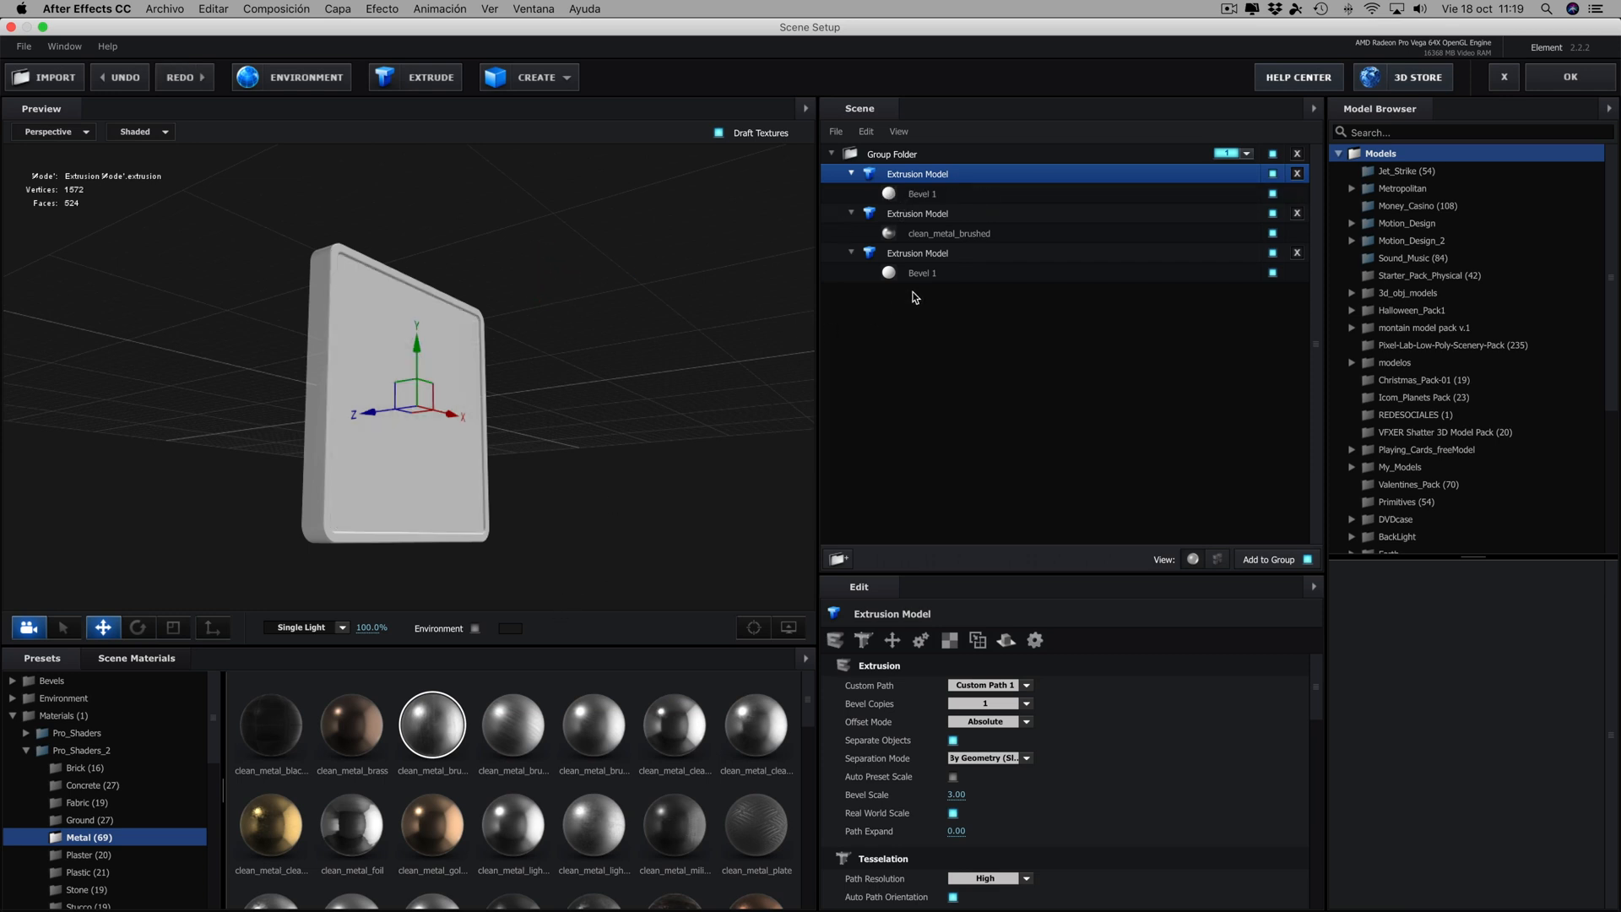
- Apply the clean_metal_brushed material to the third extrusion model's bevel and accept the scene setup
drag(426, 741, 922, 273)
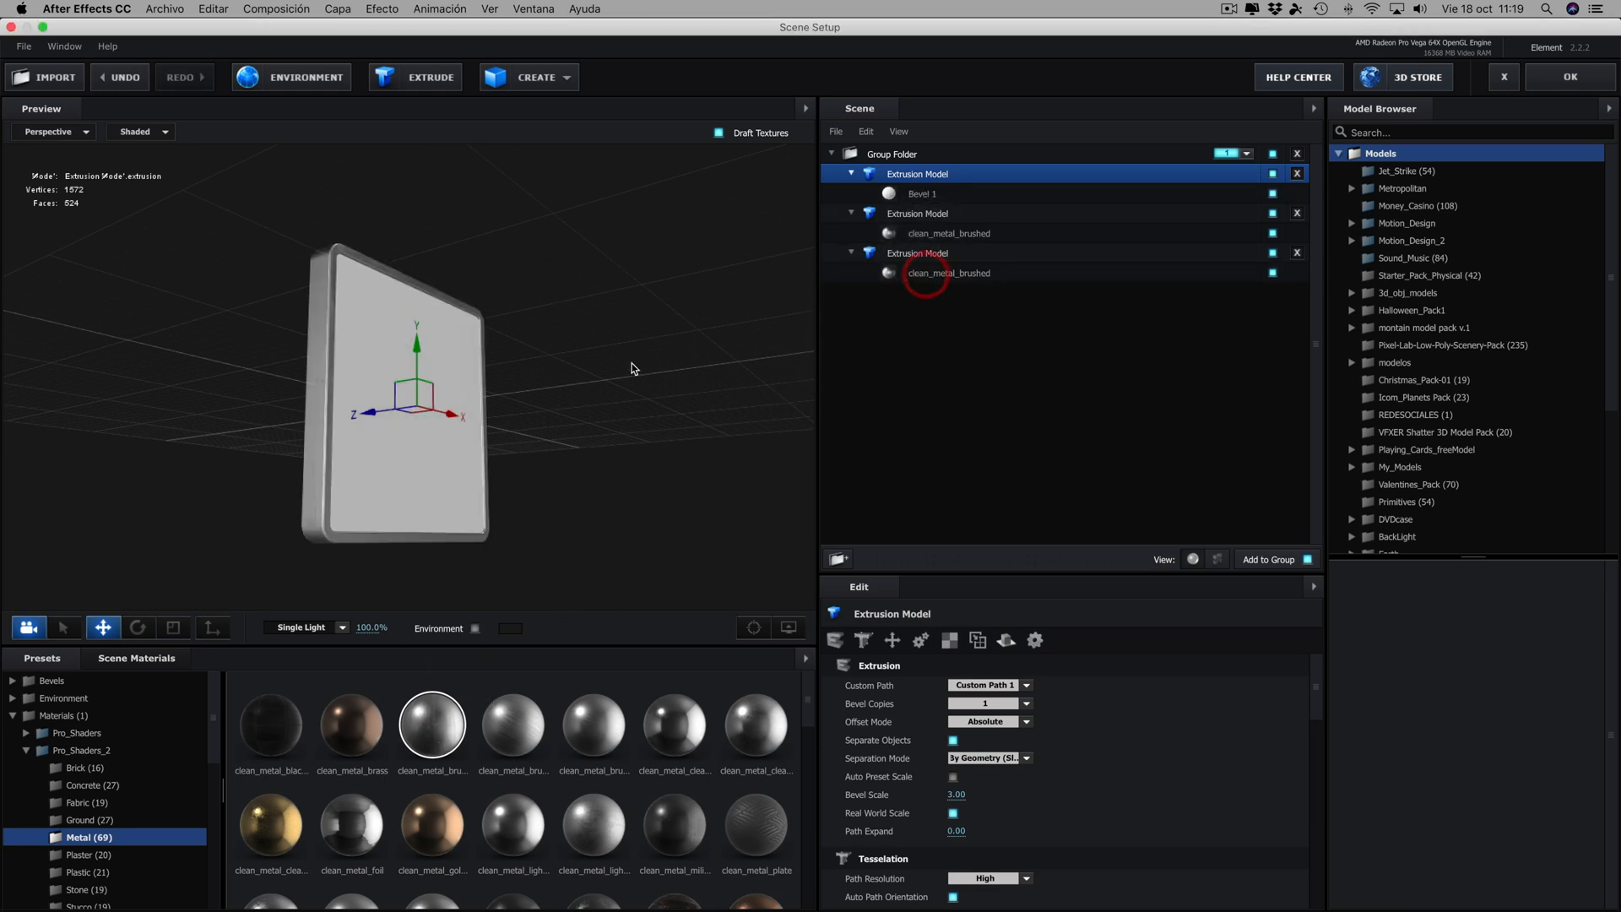
drag(635, 365, 496, 376)
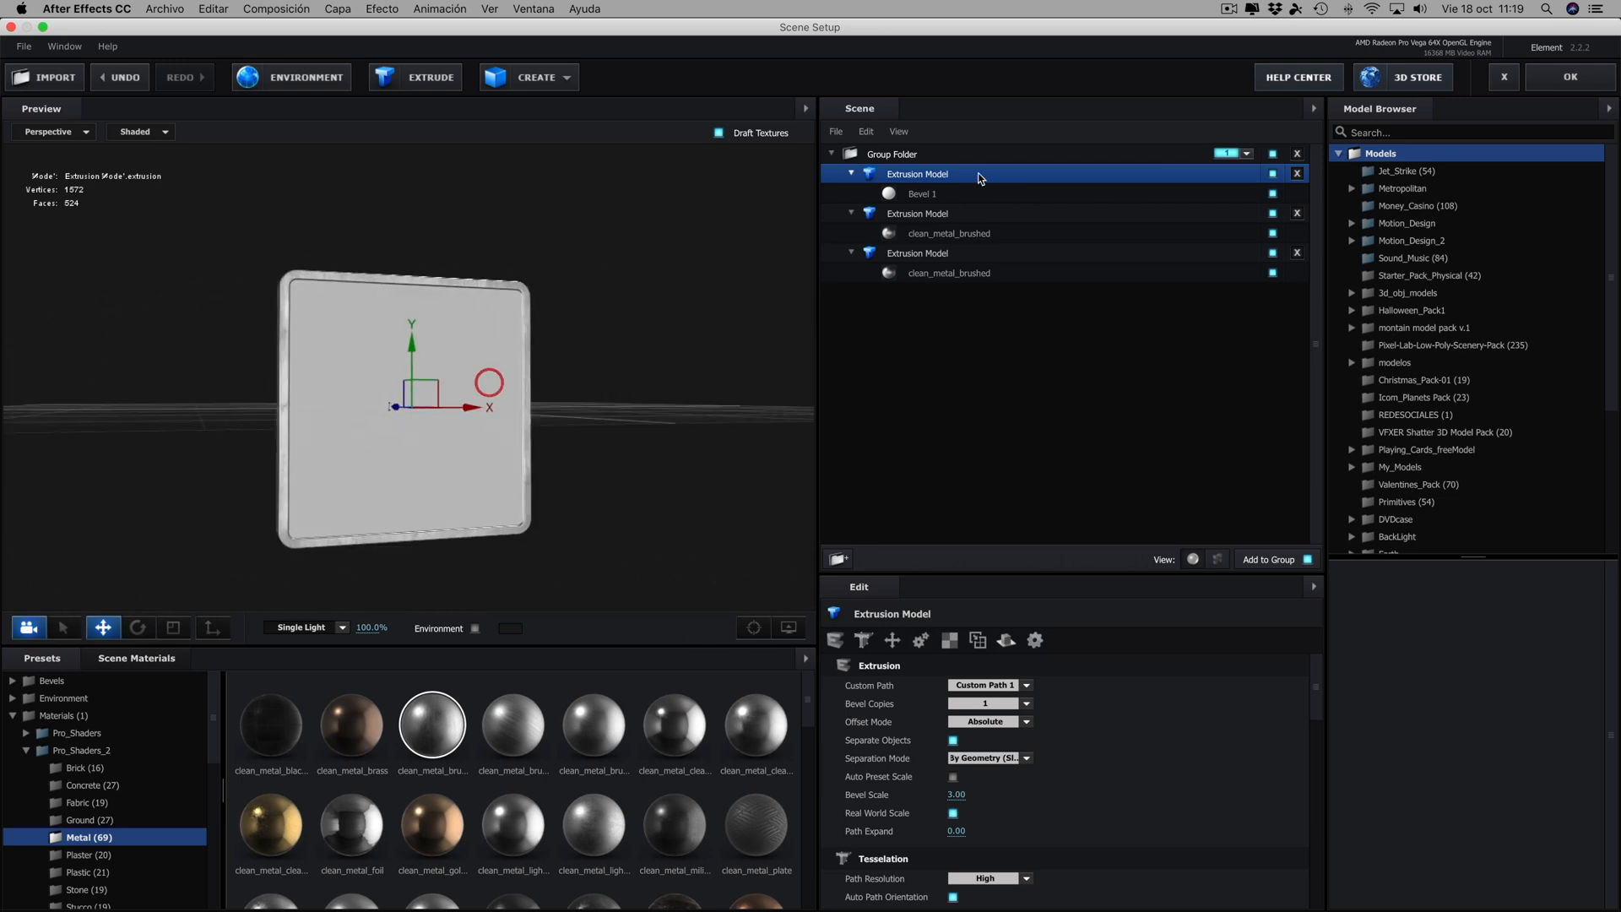
click(928, 198)
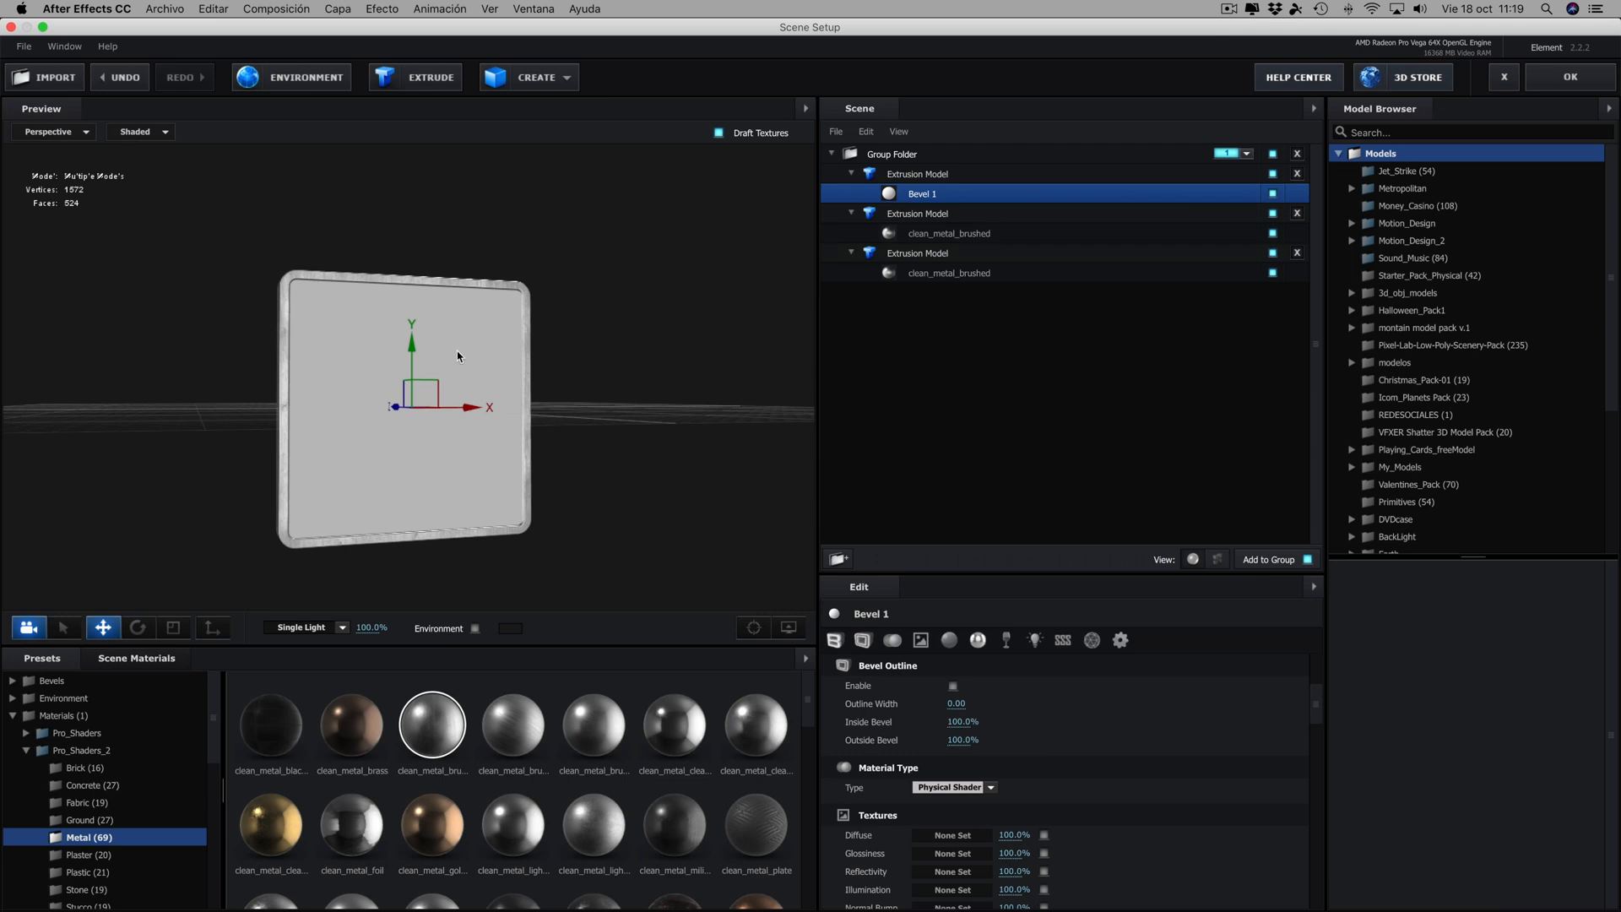
drag(645, 367, 689, 375)
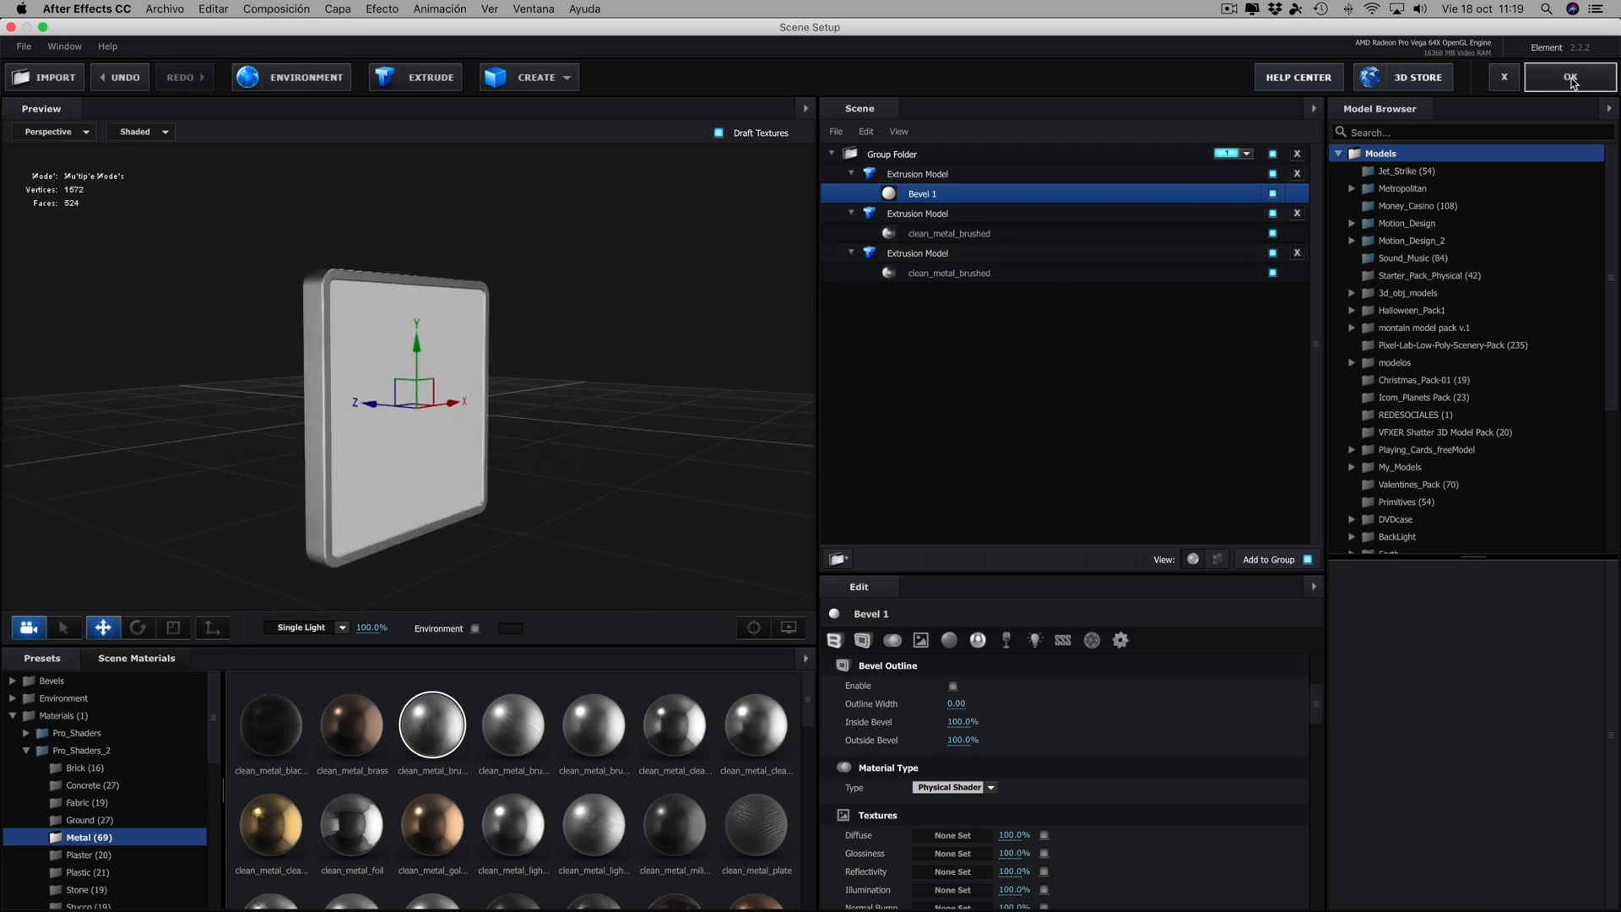
click(1570, 78)
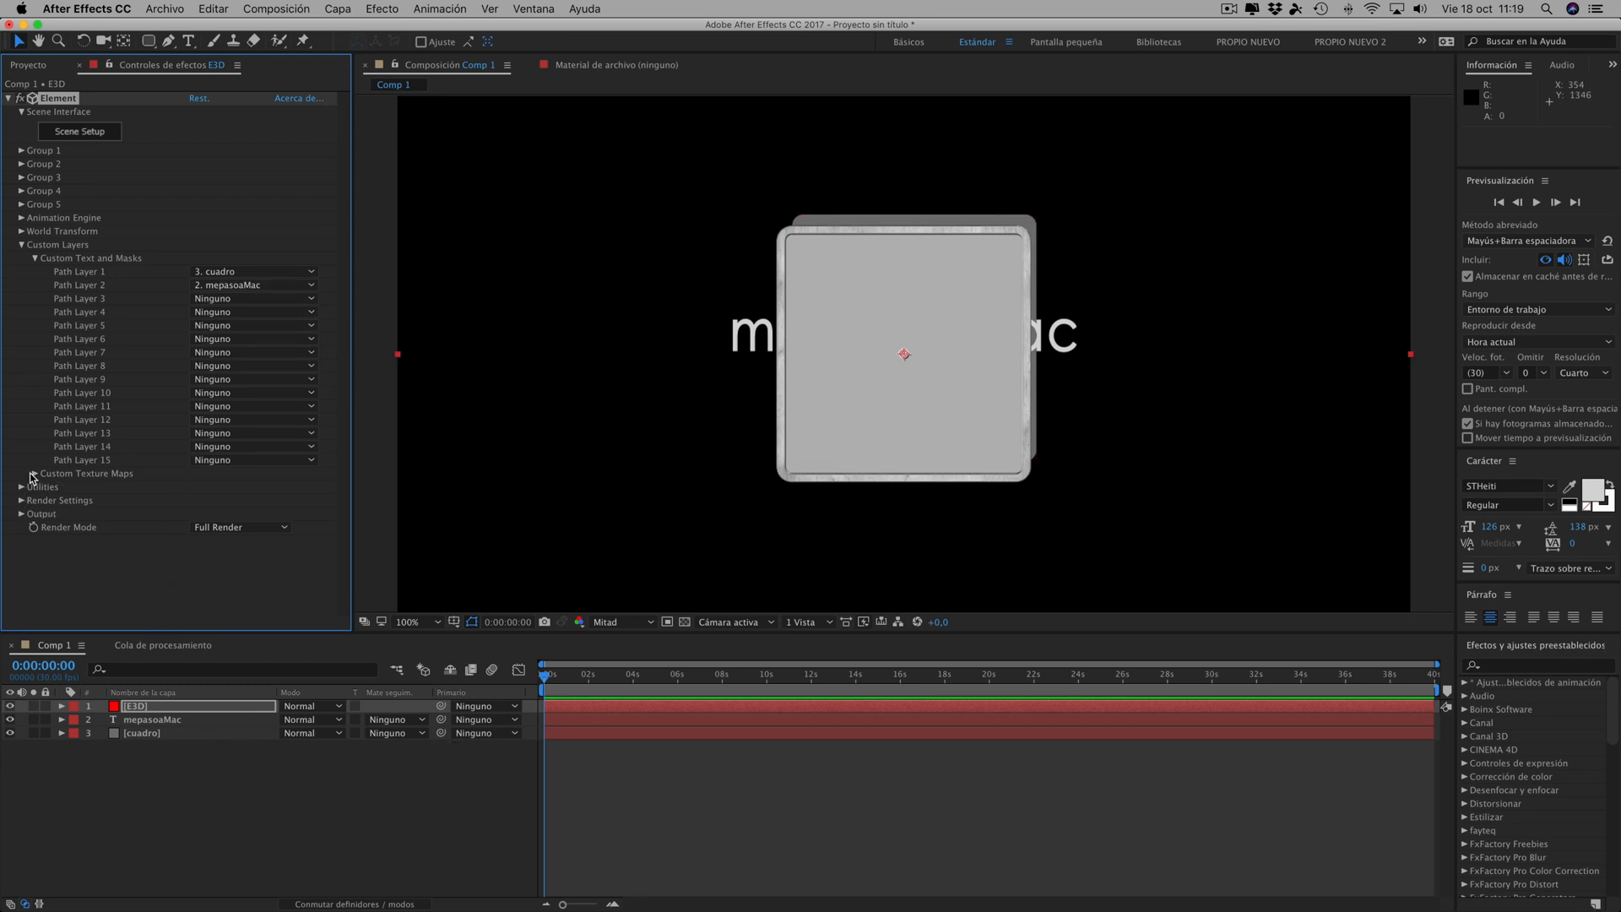
- Import the video iniciocaramepasoaMacRibbonimagen.m4v and add it to Comp 1 as a hidden layer beneath cuadro
click(160, 6)
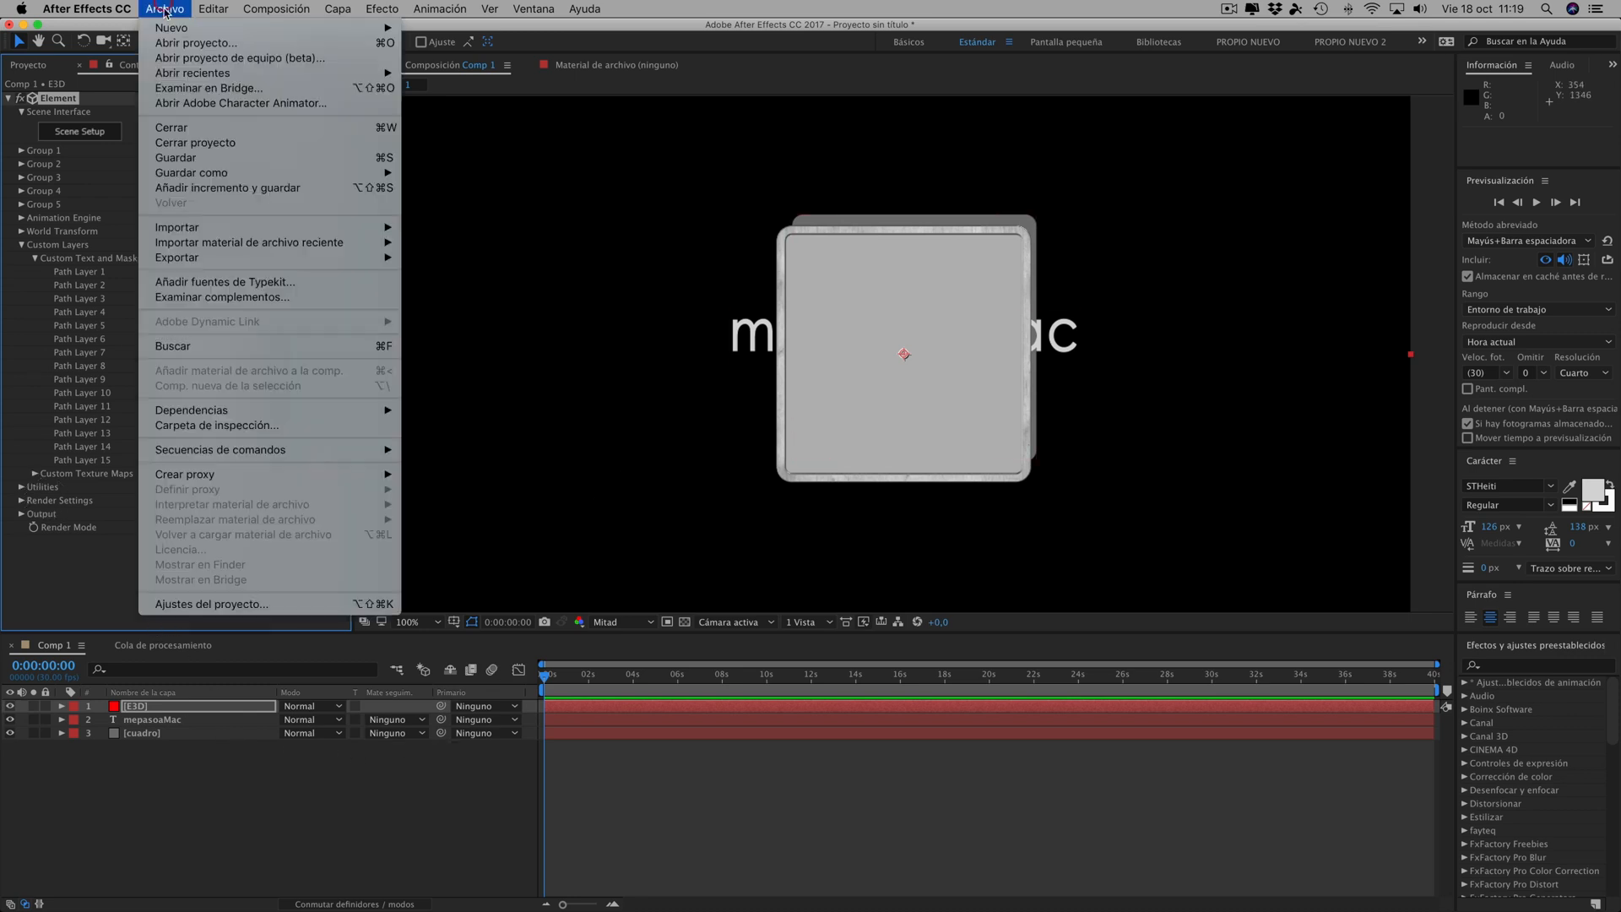
mouse_move(189, 235)
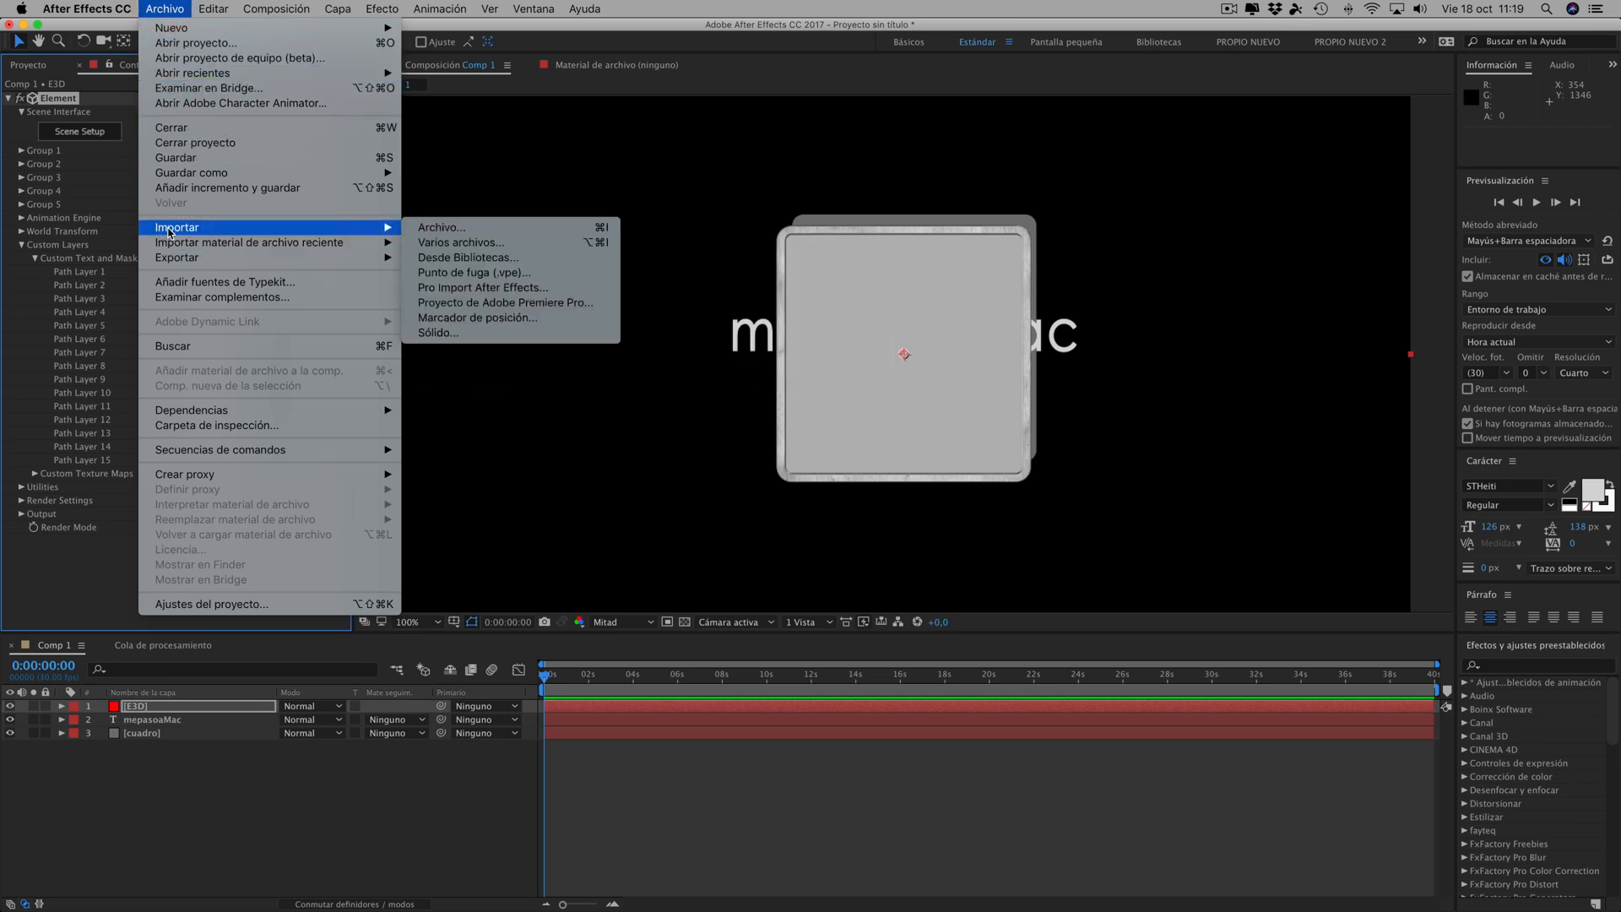
click(433, 228)
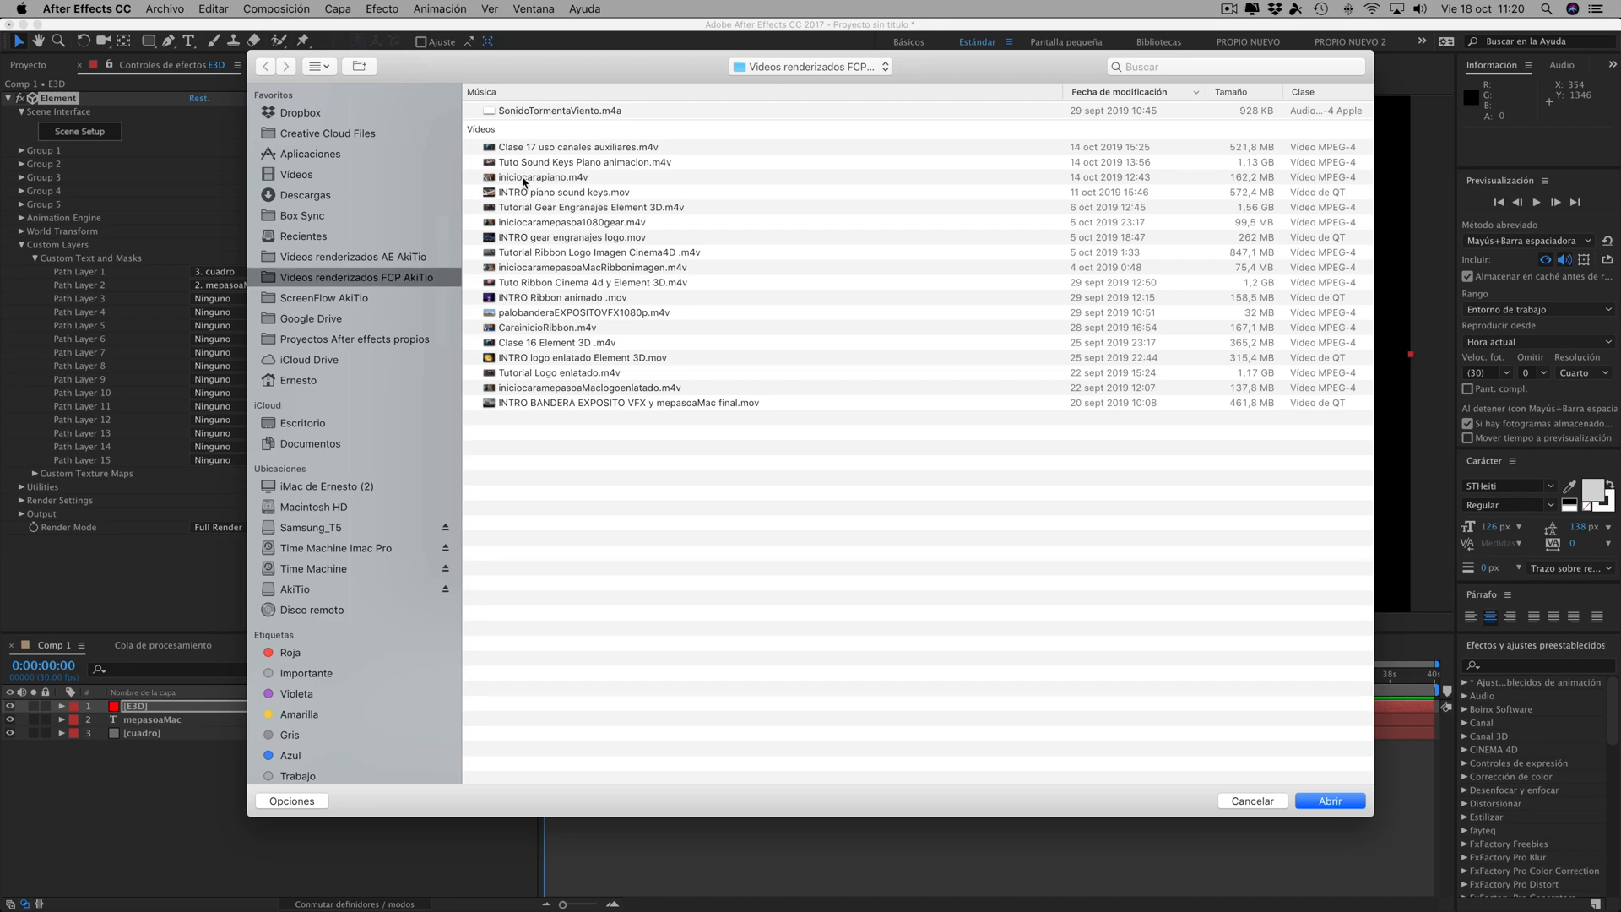
click(539, 268)
key(space)
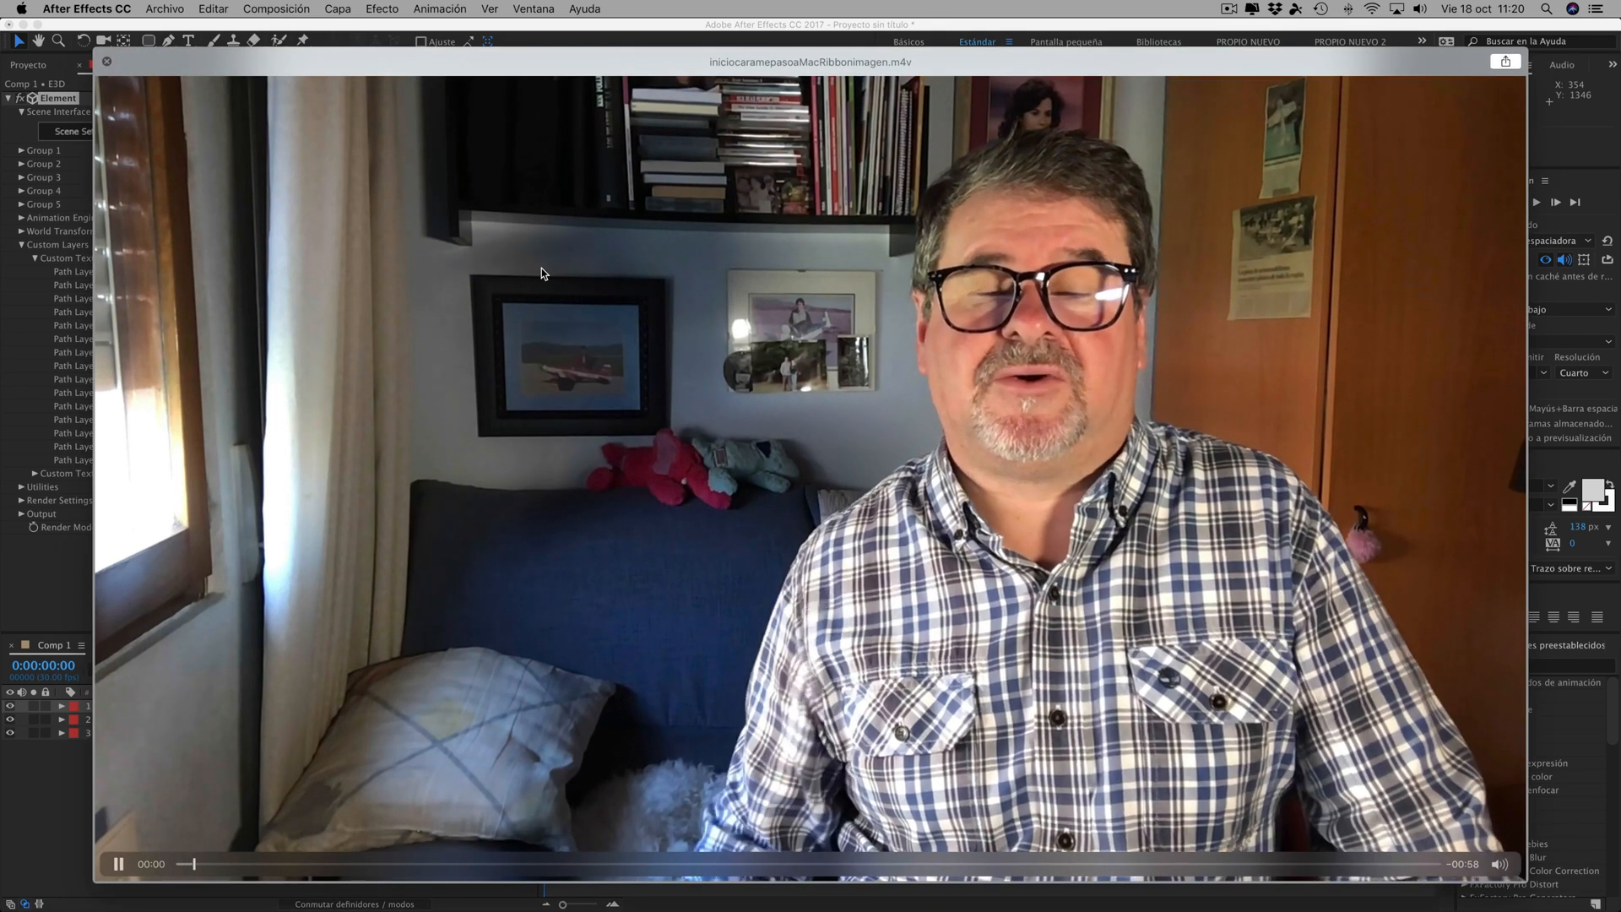
key(space)
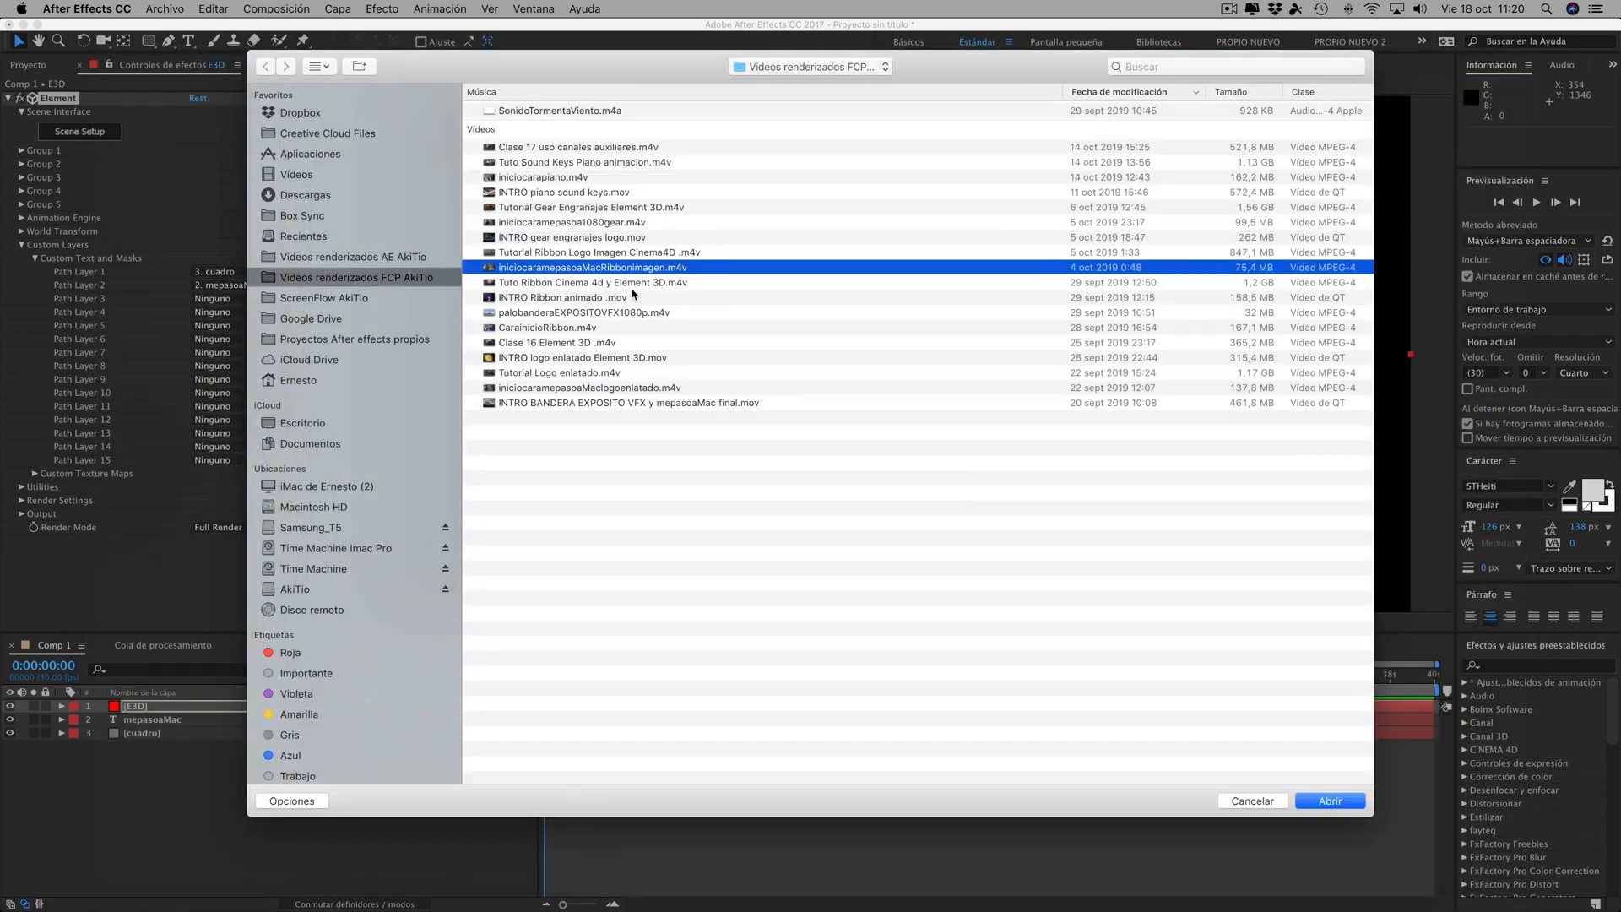
click(1329, 801)
drag(85, 235, 150, 782)
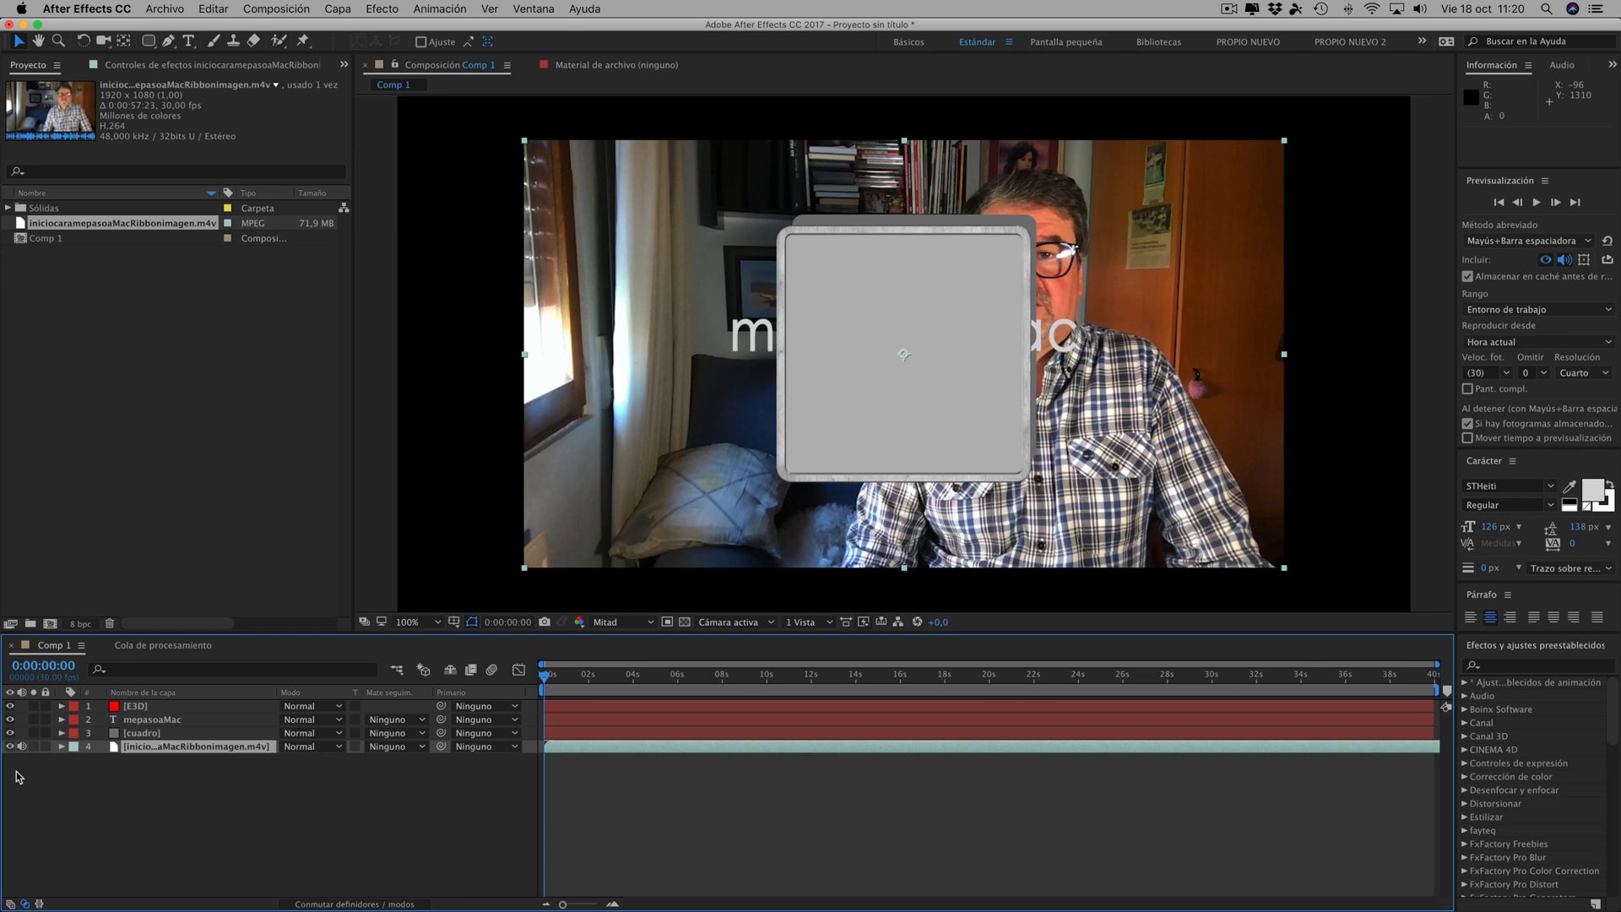
click(10, 746)
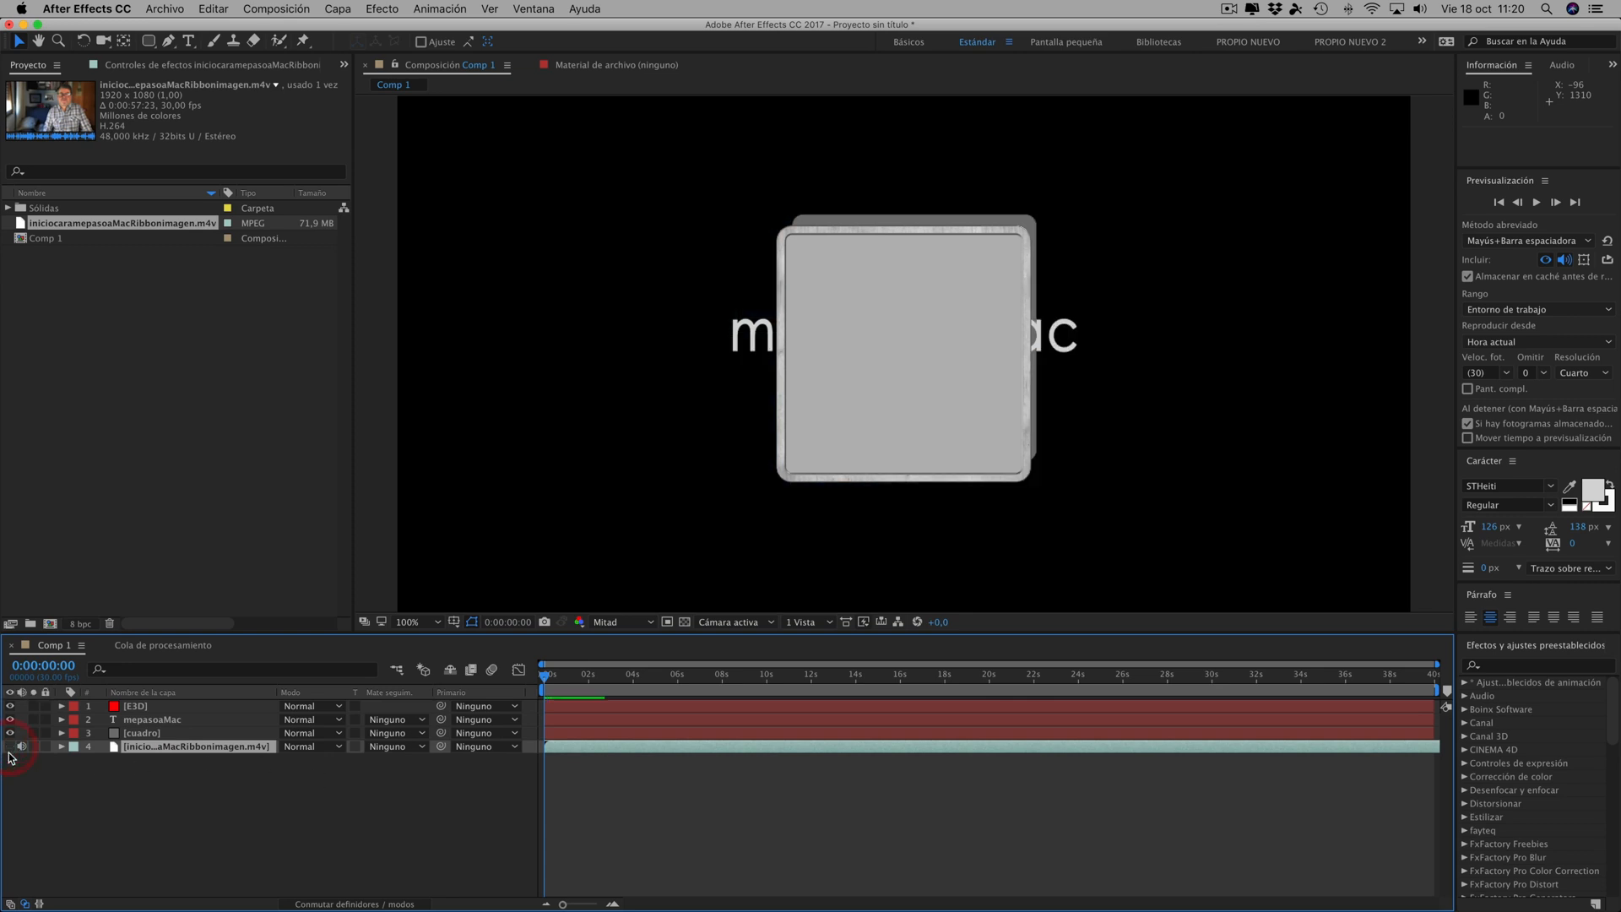
- Assign the iniciocaramepasoaMacRibbonimagen.m4v layer to Layer 1 of the E3D layer's Custom Texture Maps
click(142, 708)
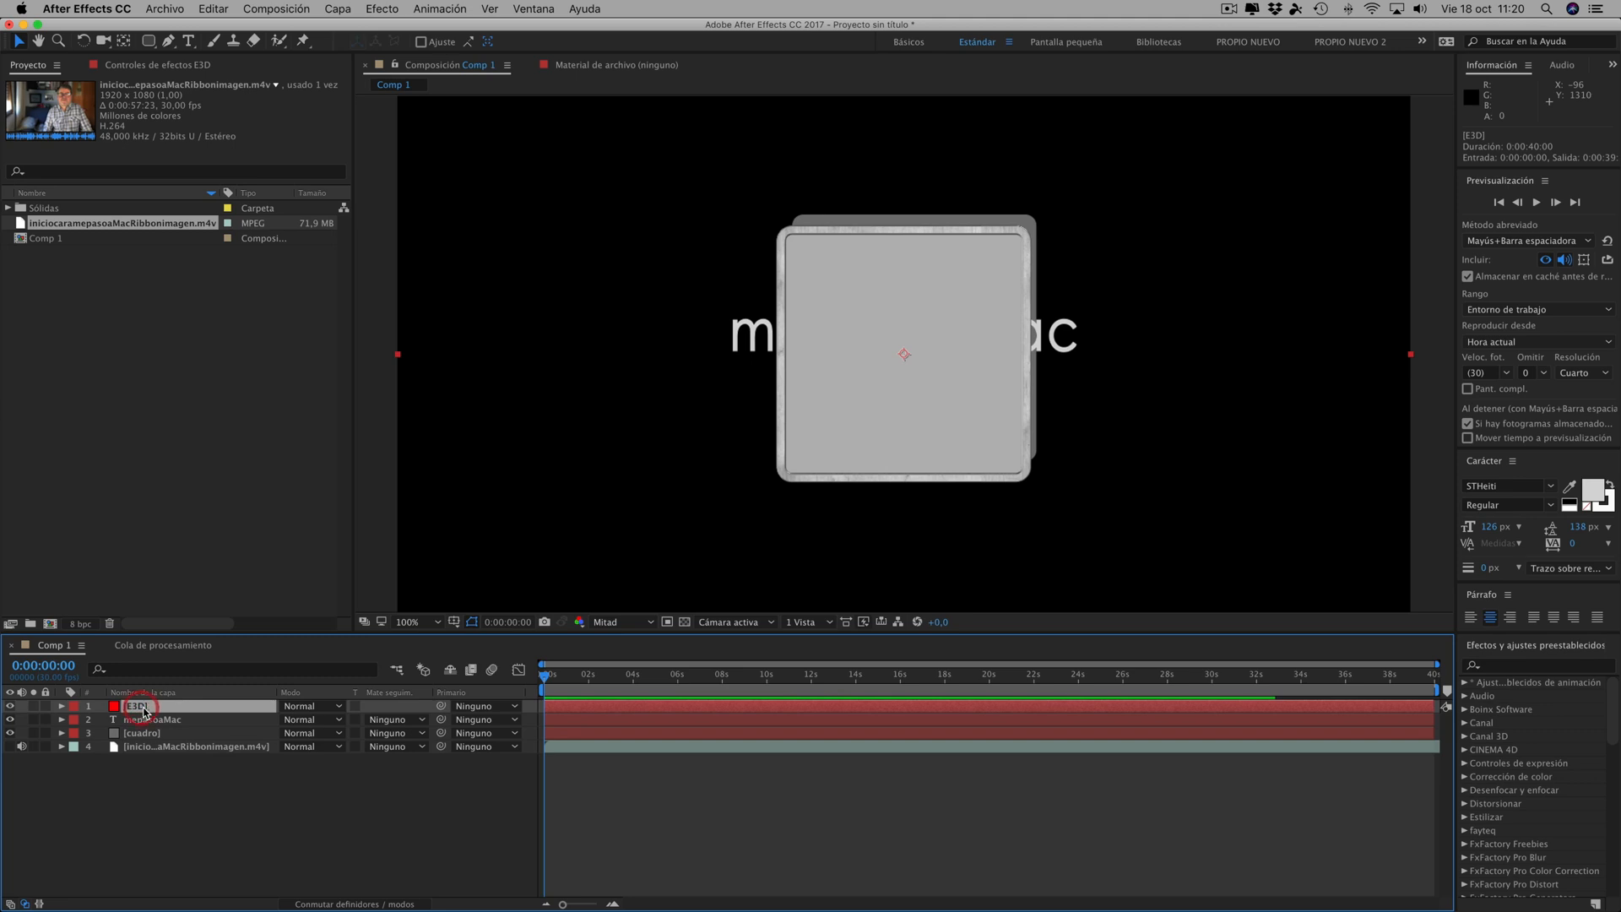
click(173, 66)
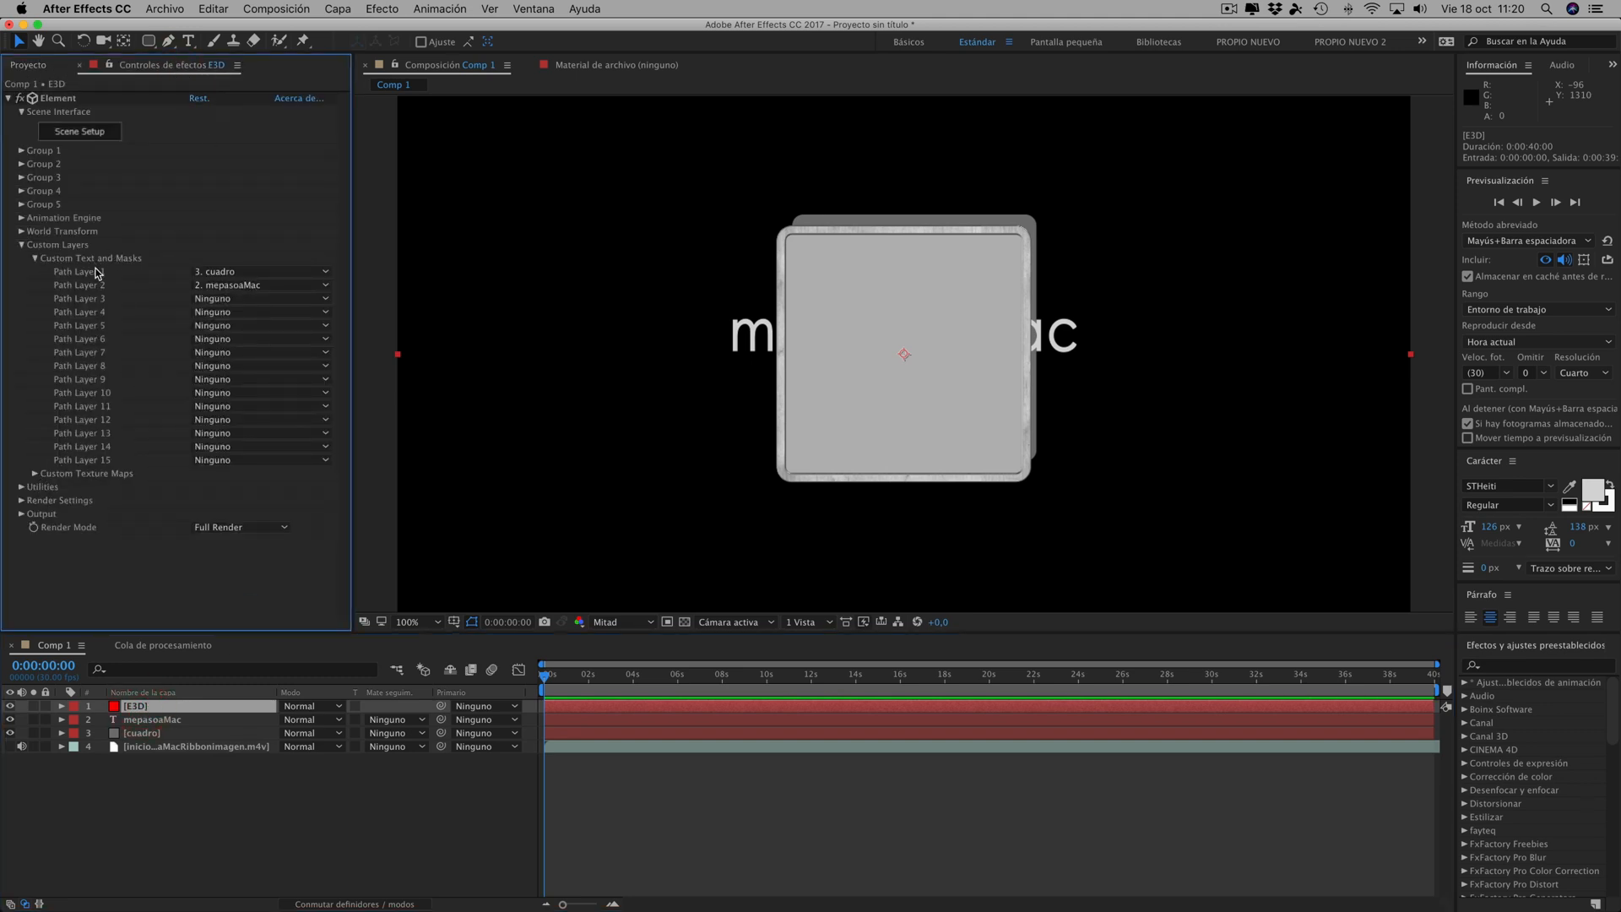
click(35, 258)
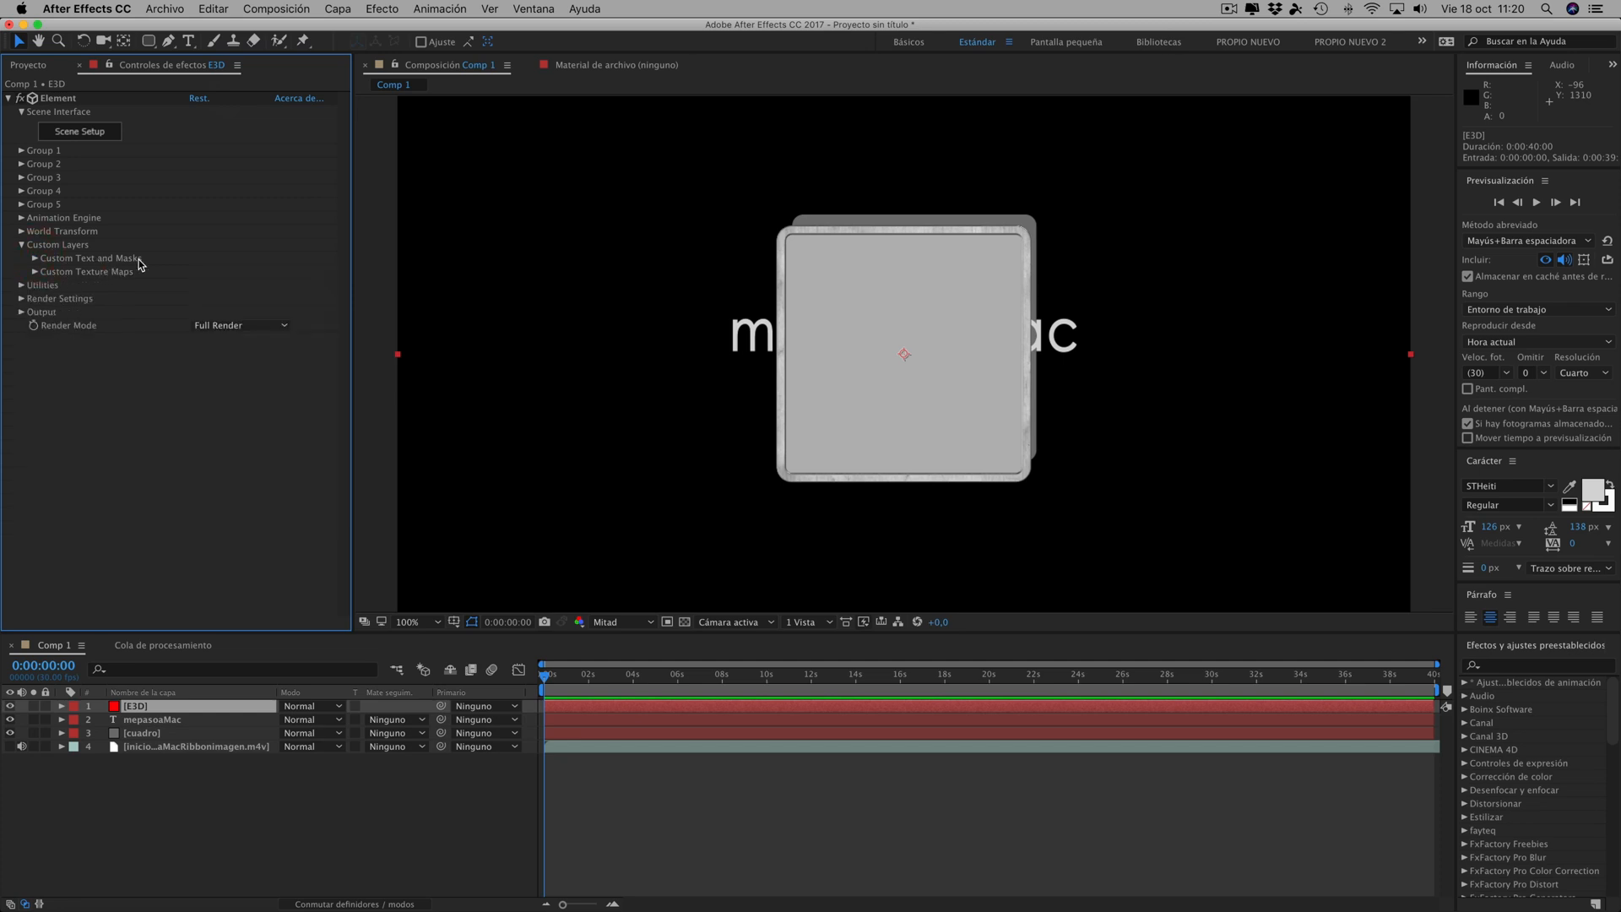
click(35, 259)
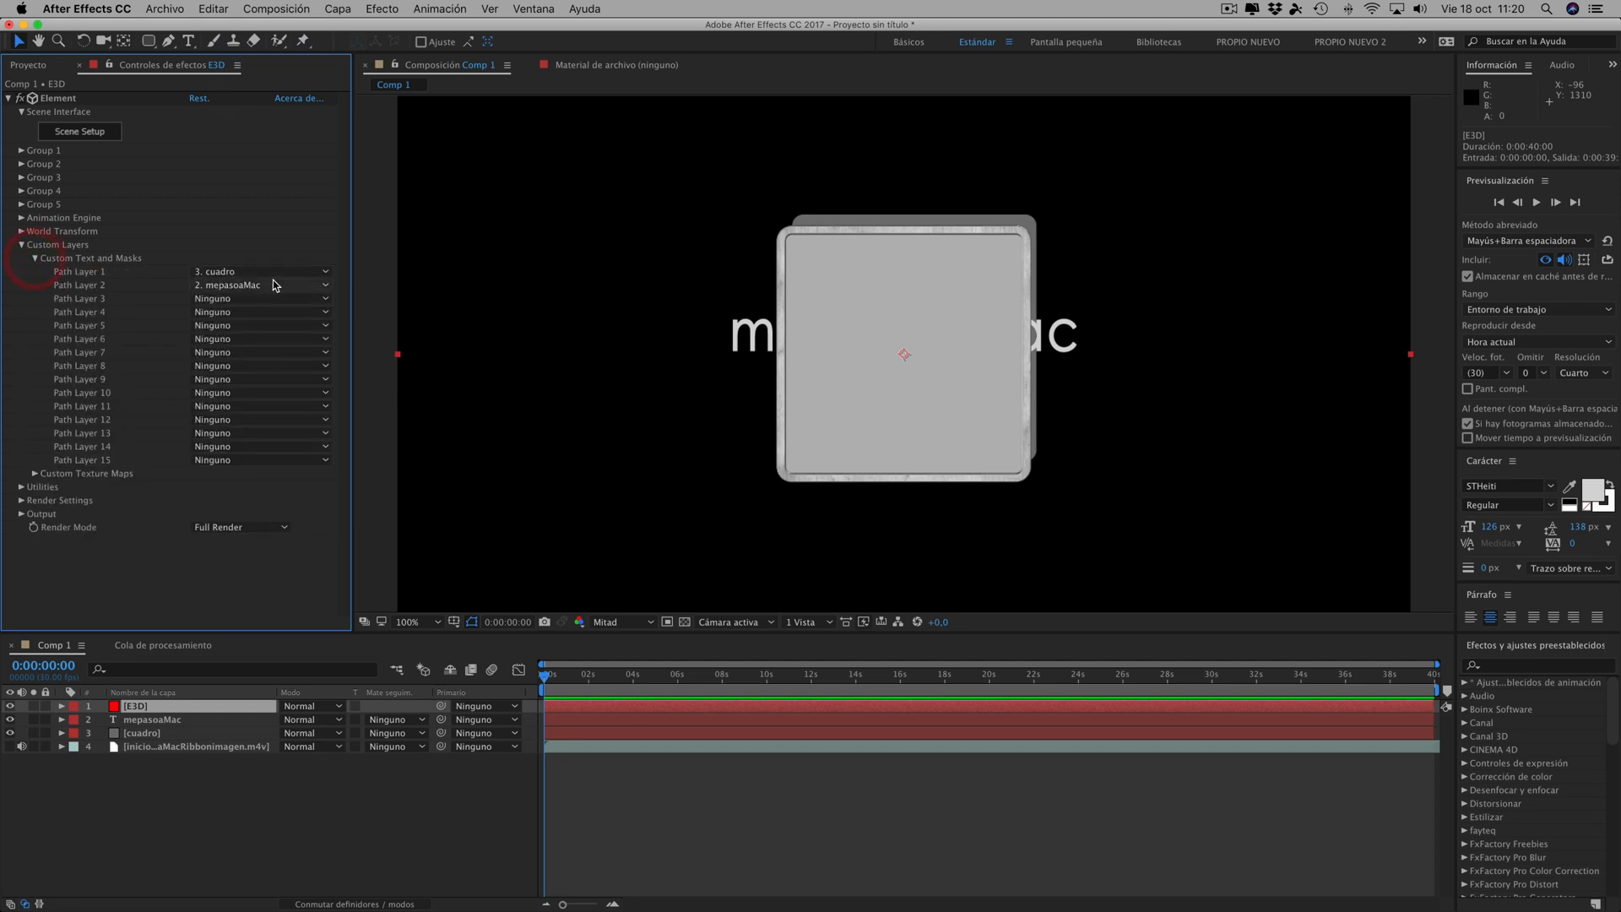
click(36, 259)
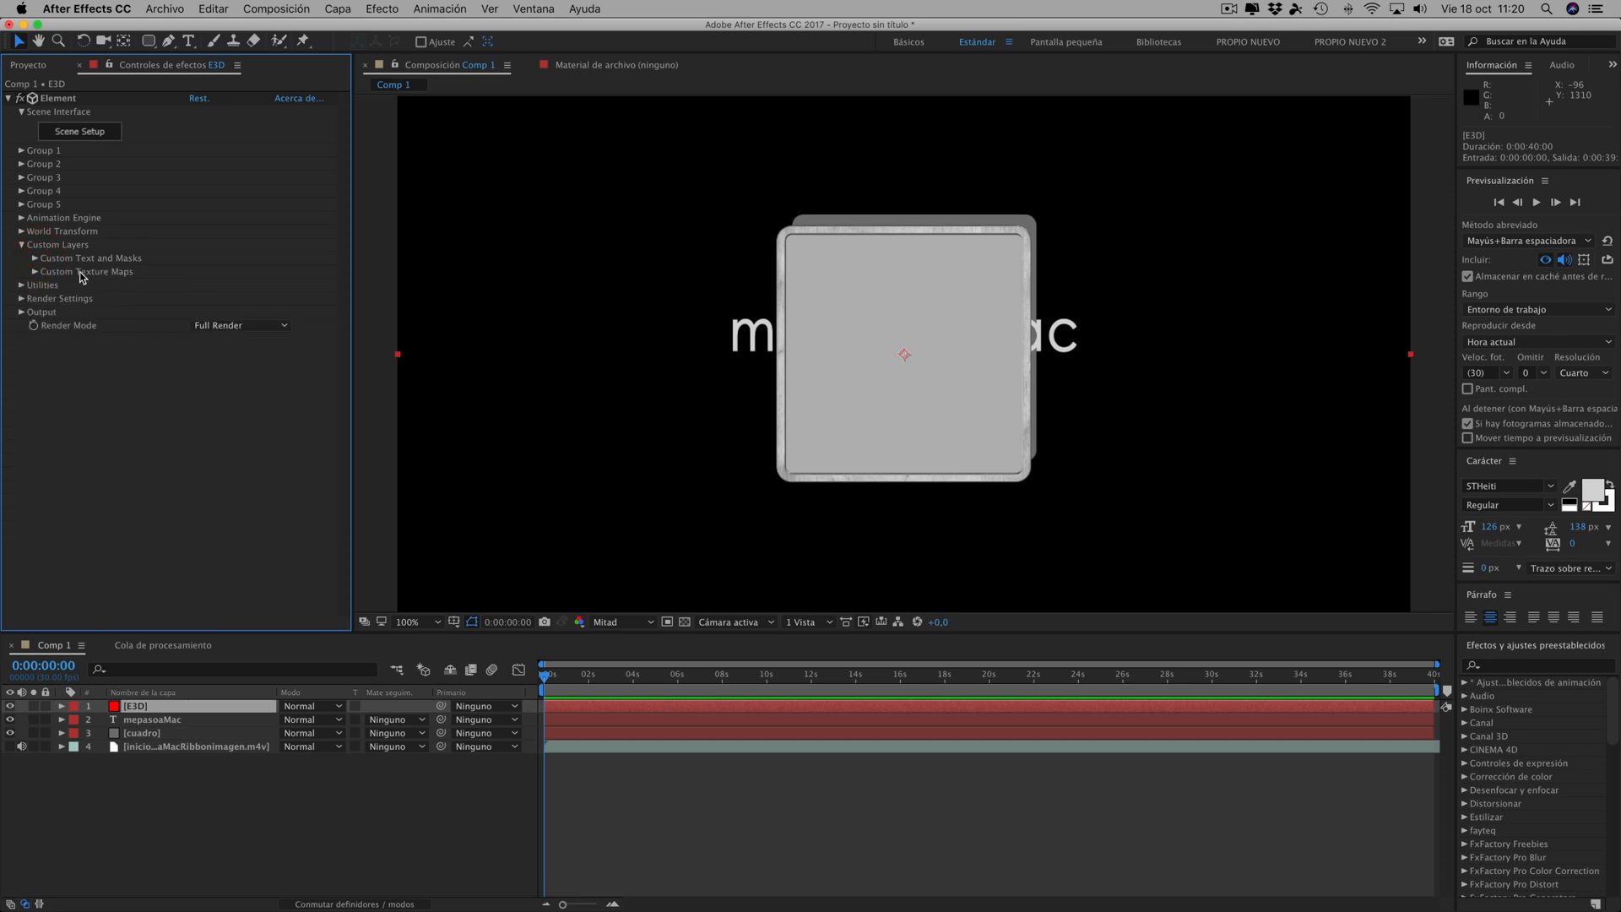
click(34, 272)
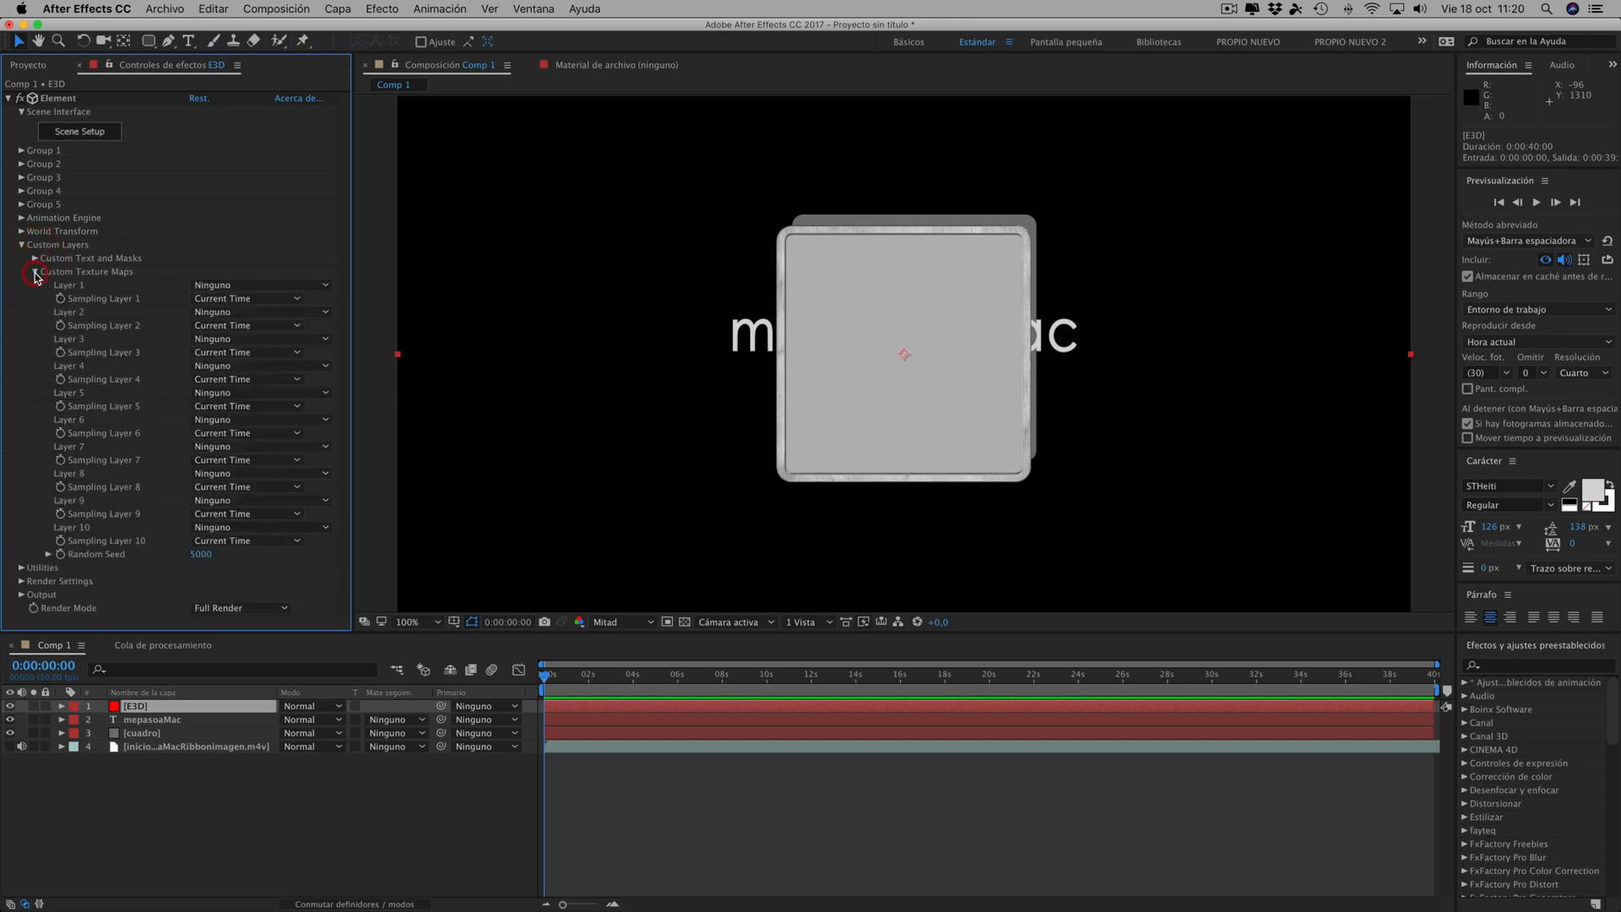
click(226, 288)
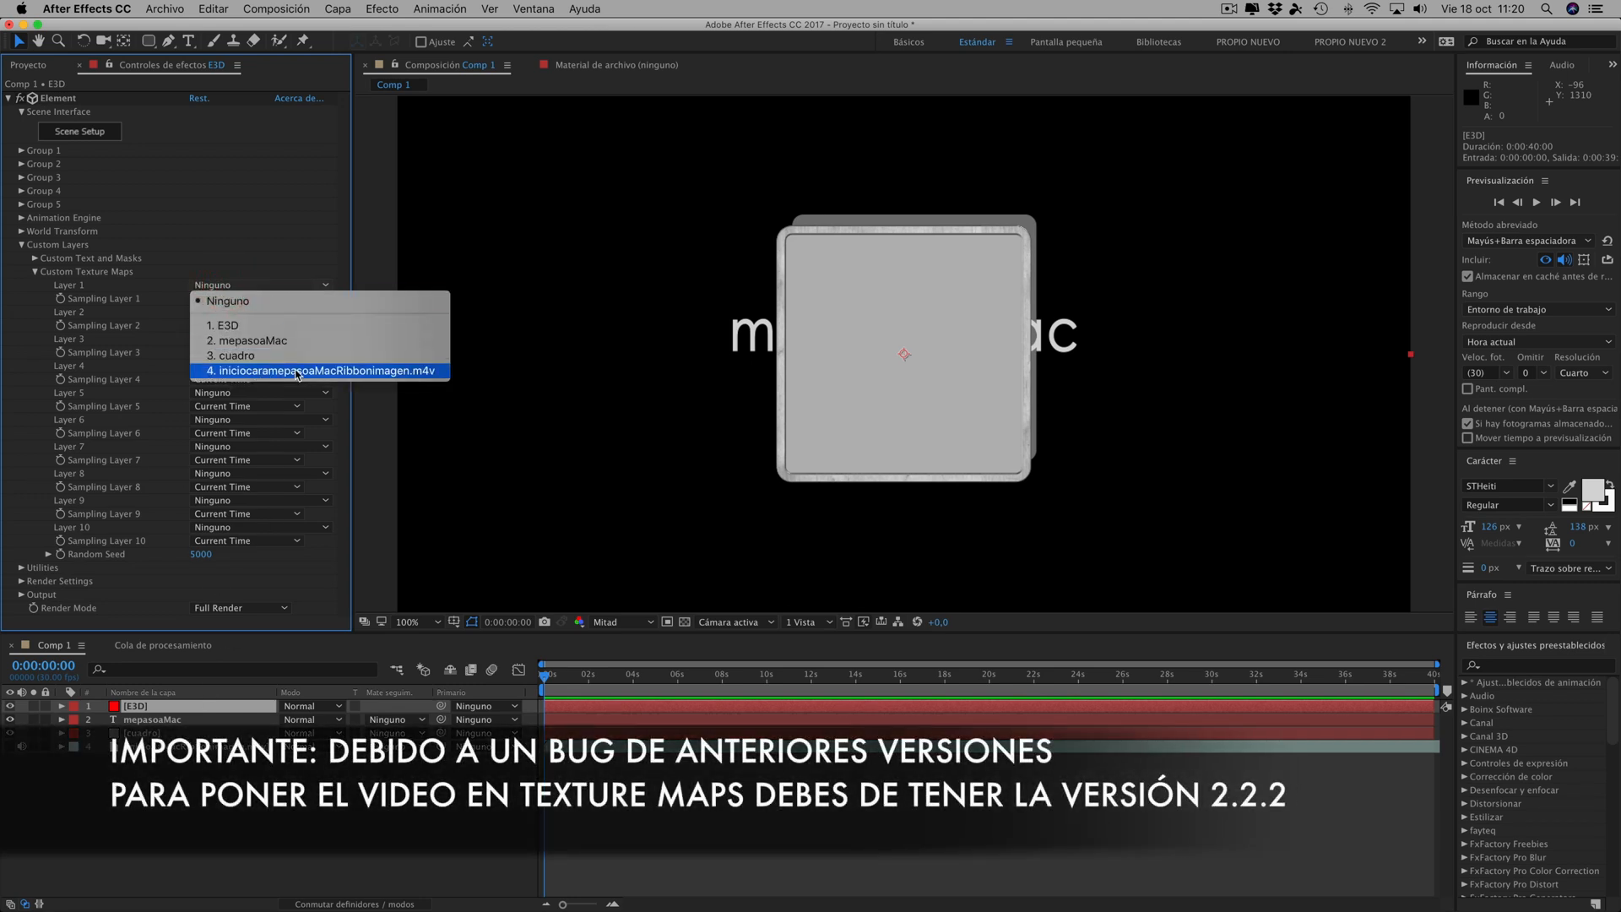
click(270, 372)
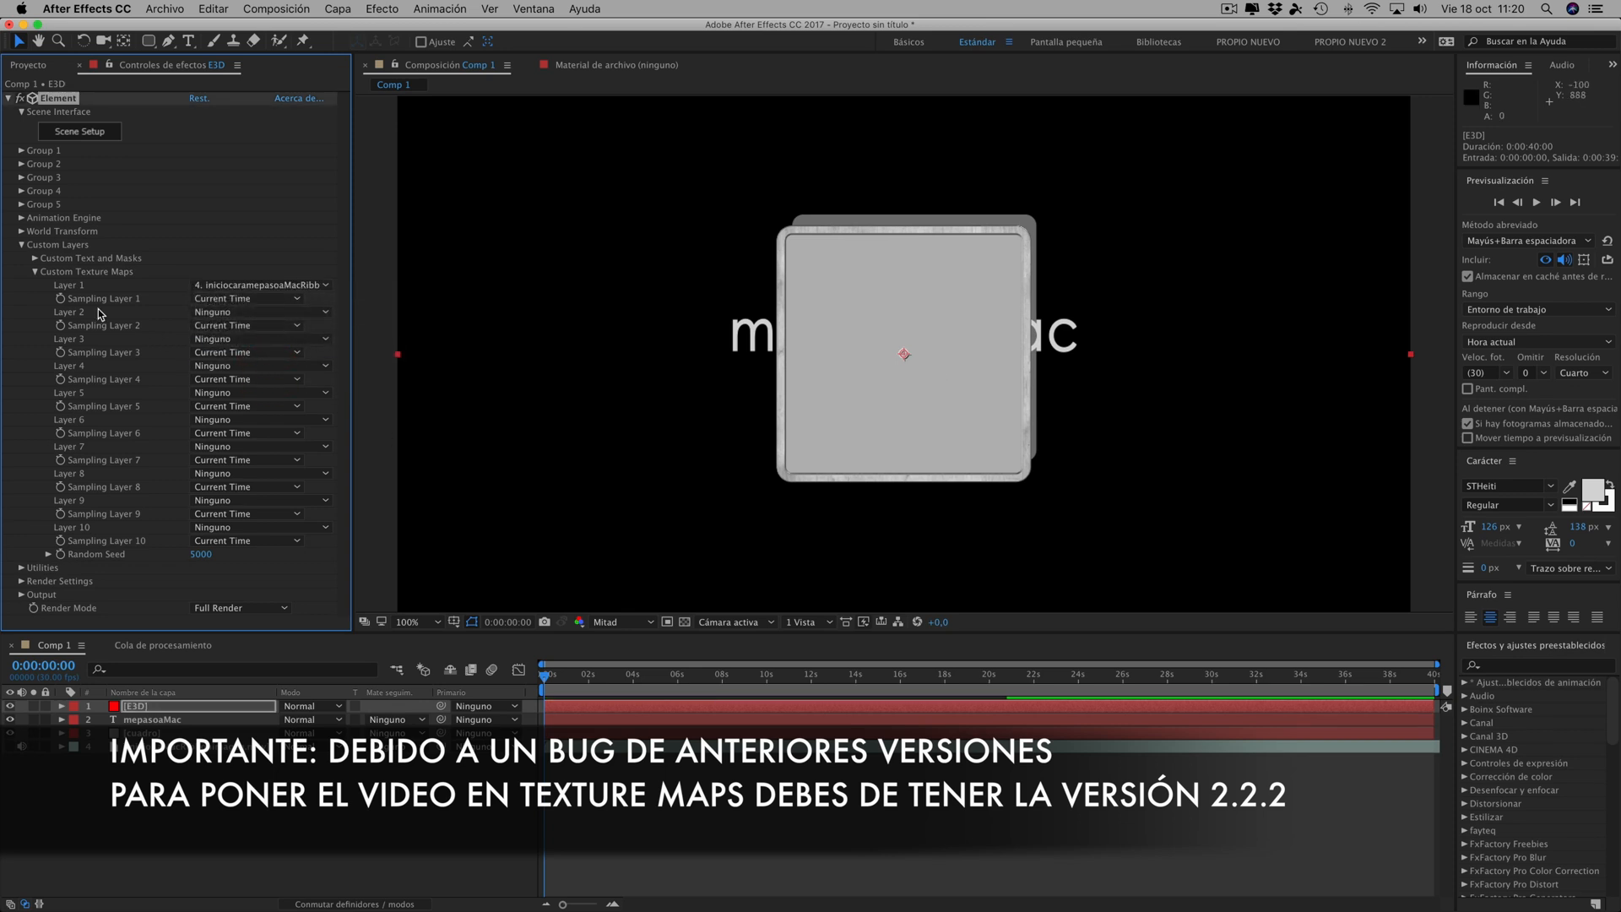
click(35, 271)
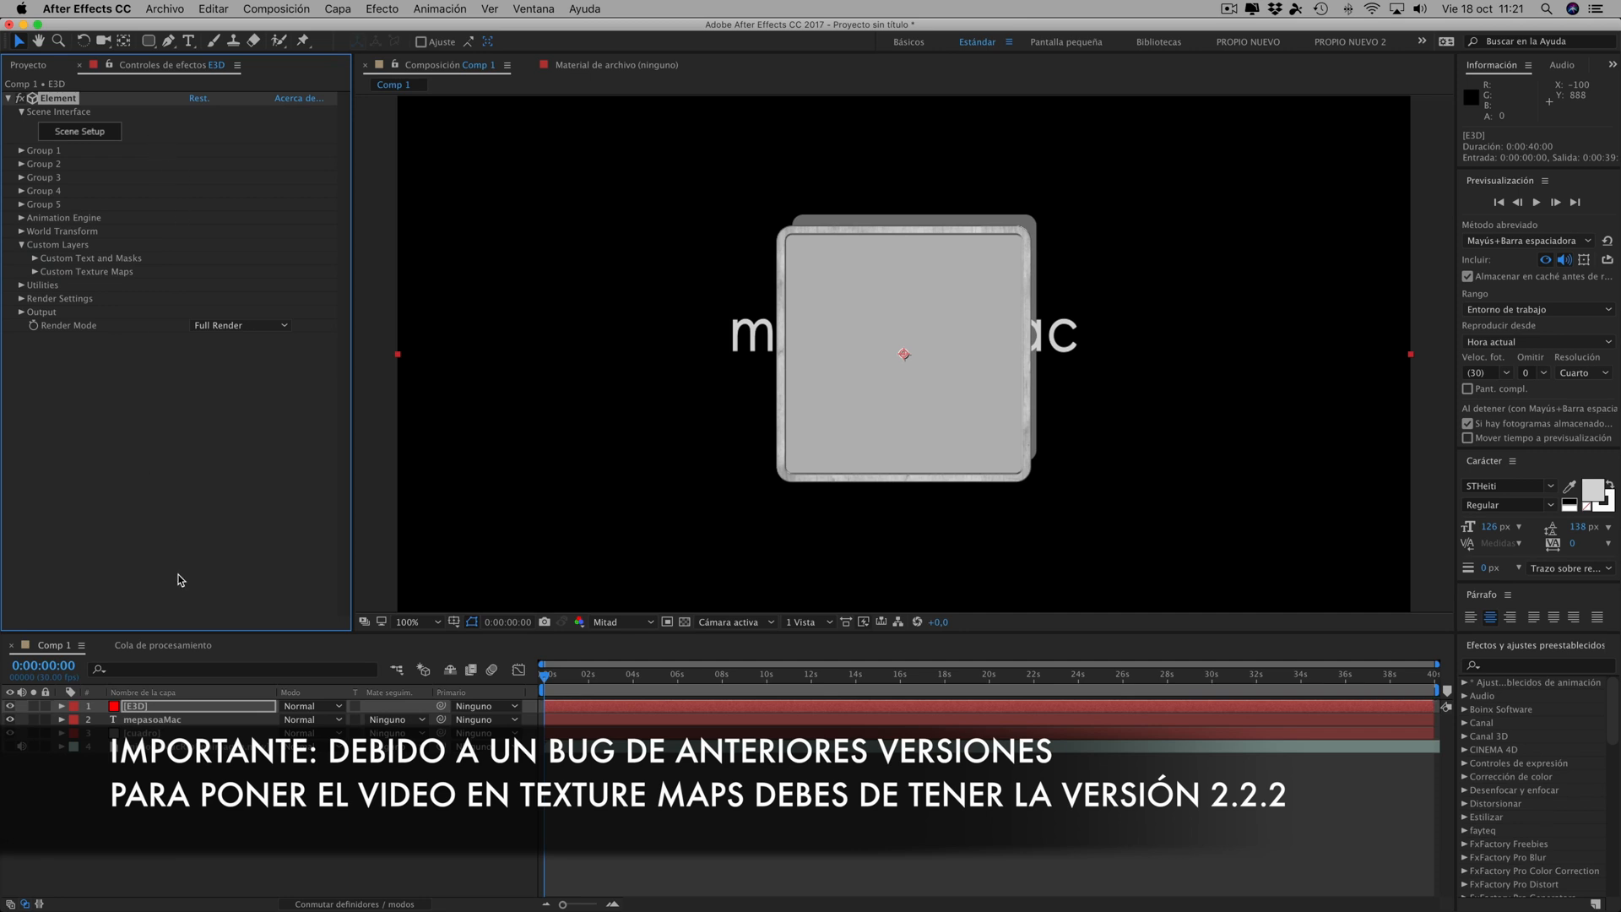
- In Scene Setup, load Custom Layer 1 as the diffuse texture of the first extrusion model's Bevel 1
click(91, 133)
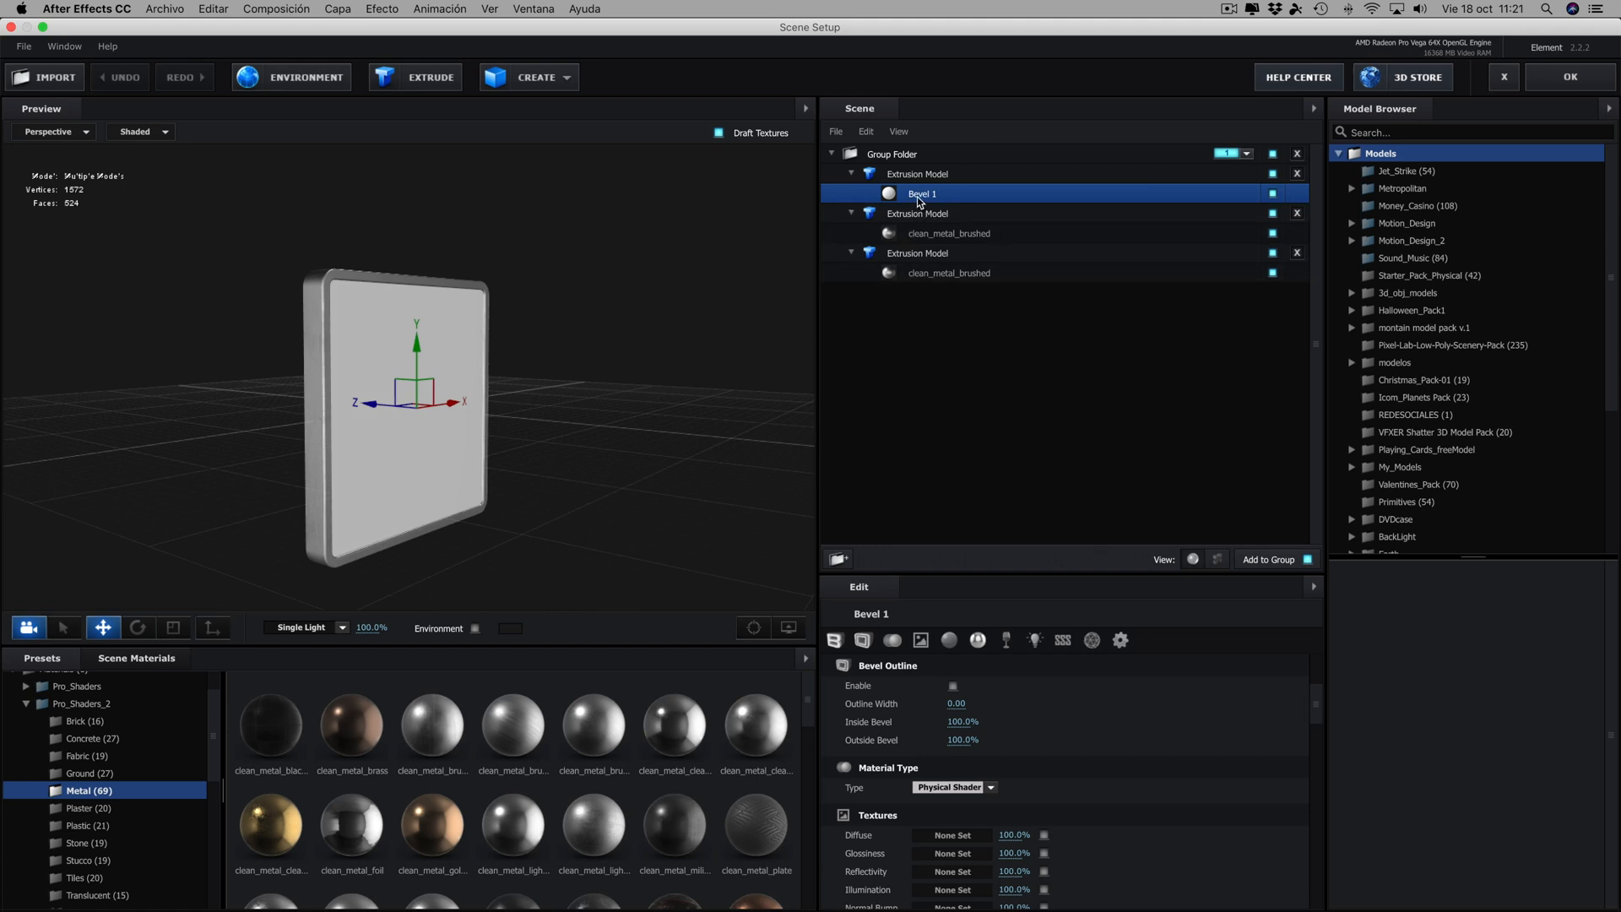
click(922, 196)
click(952, 835)
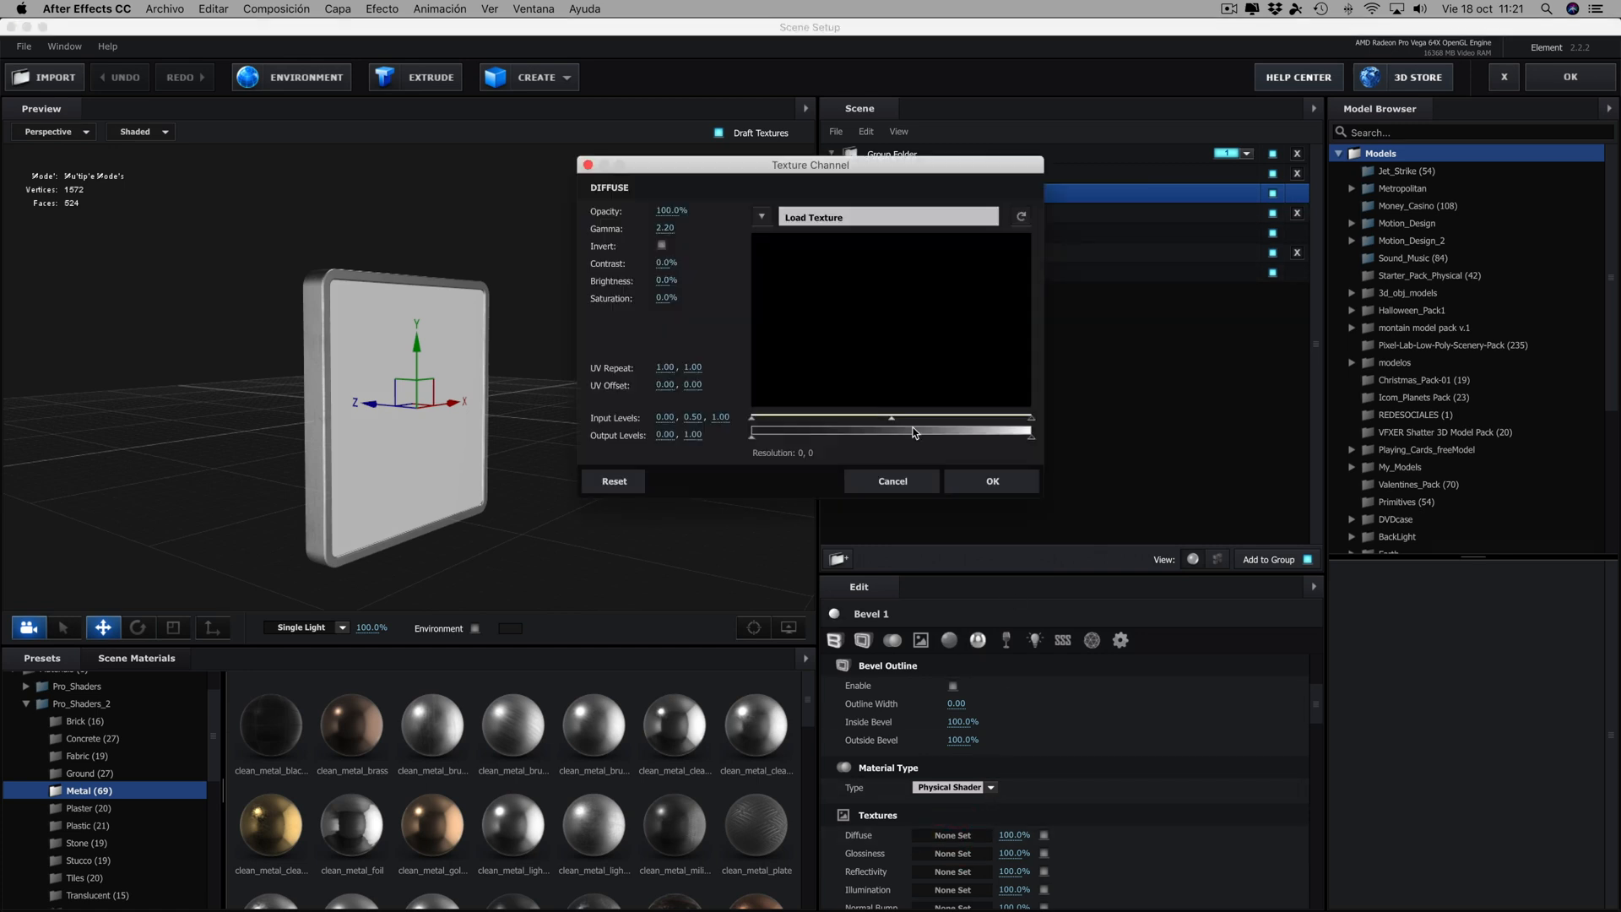
click(768, 217)
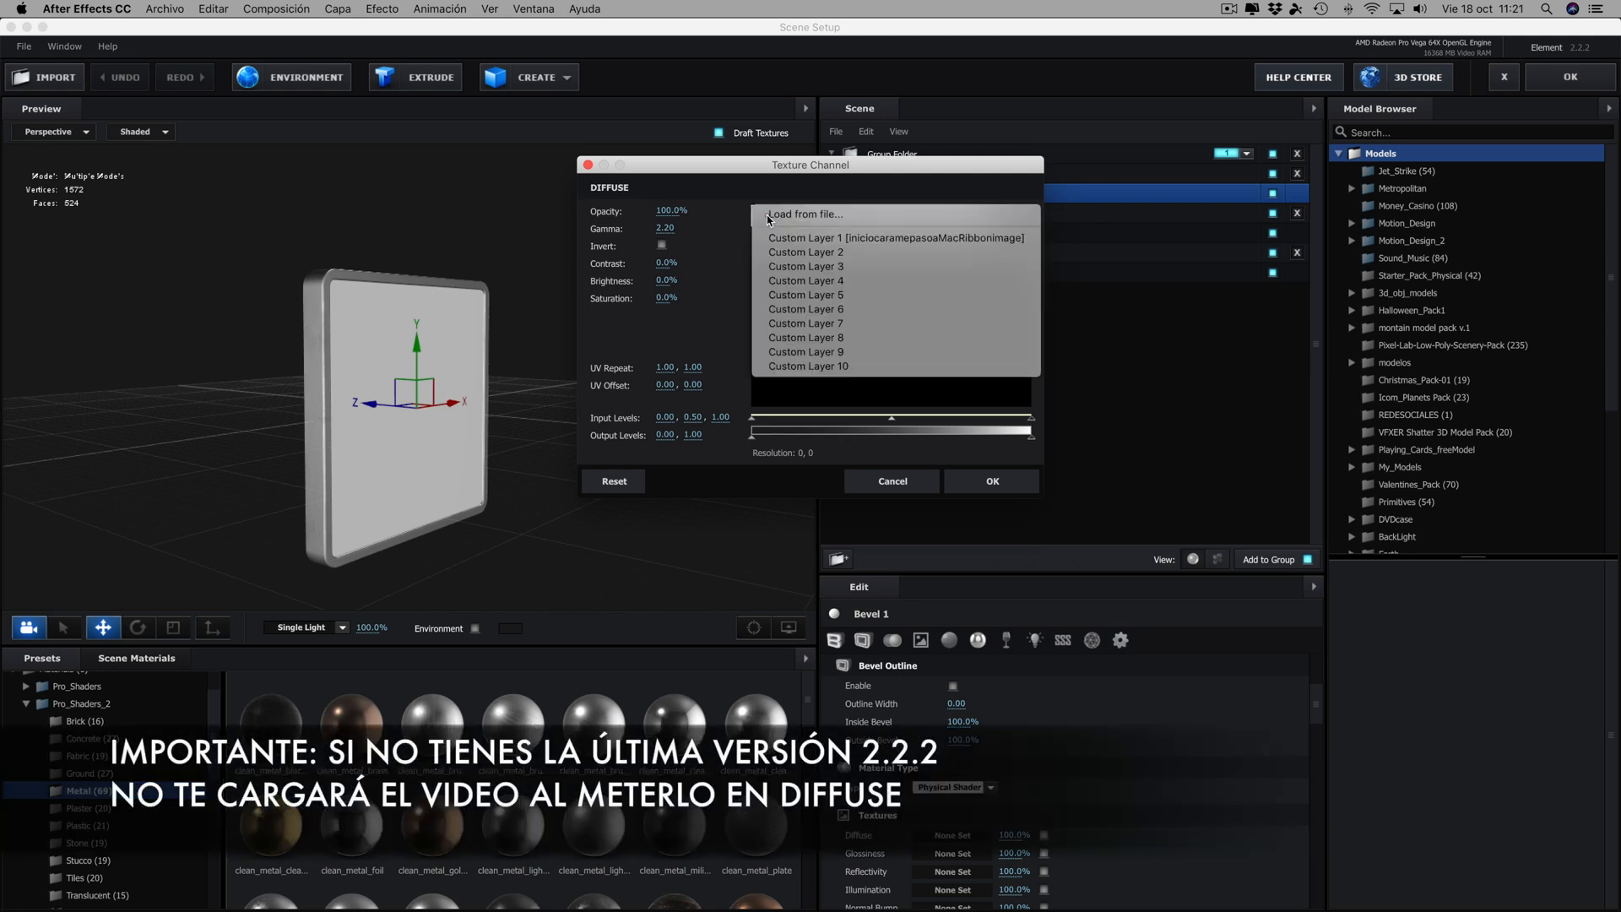
click(804, 240)
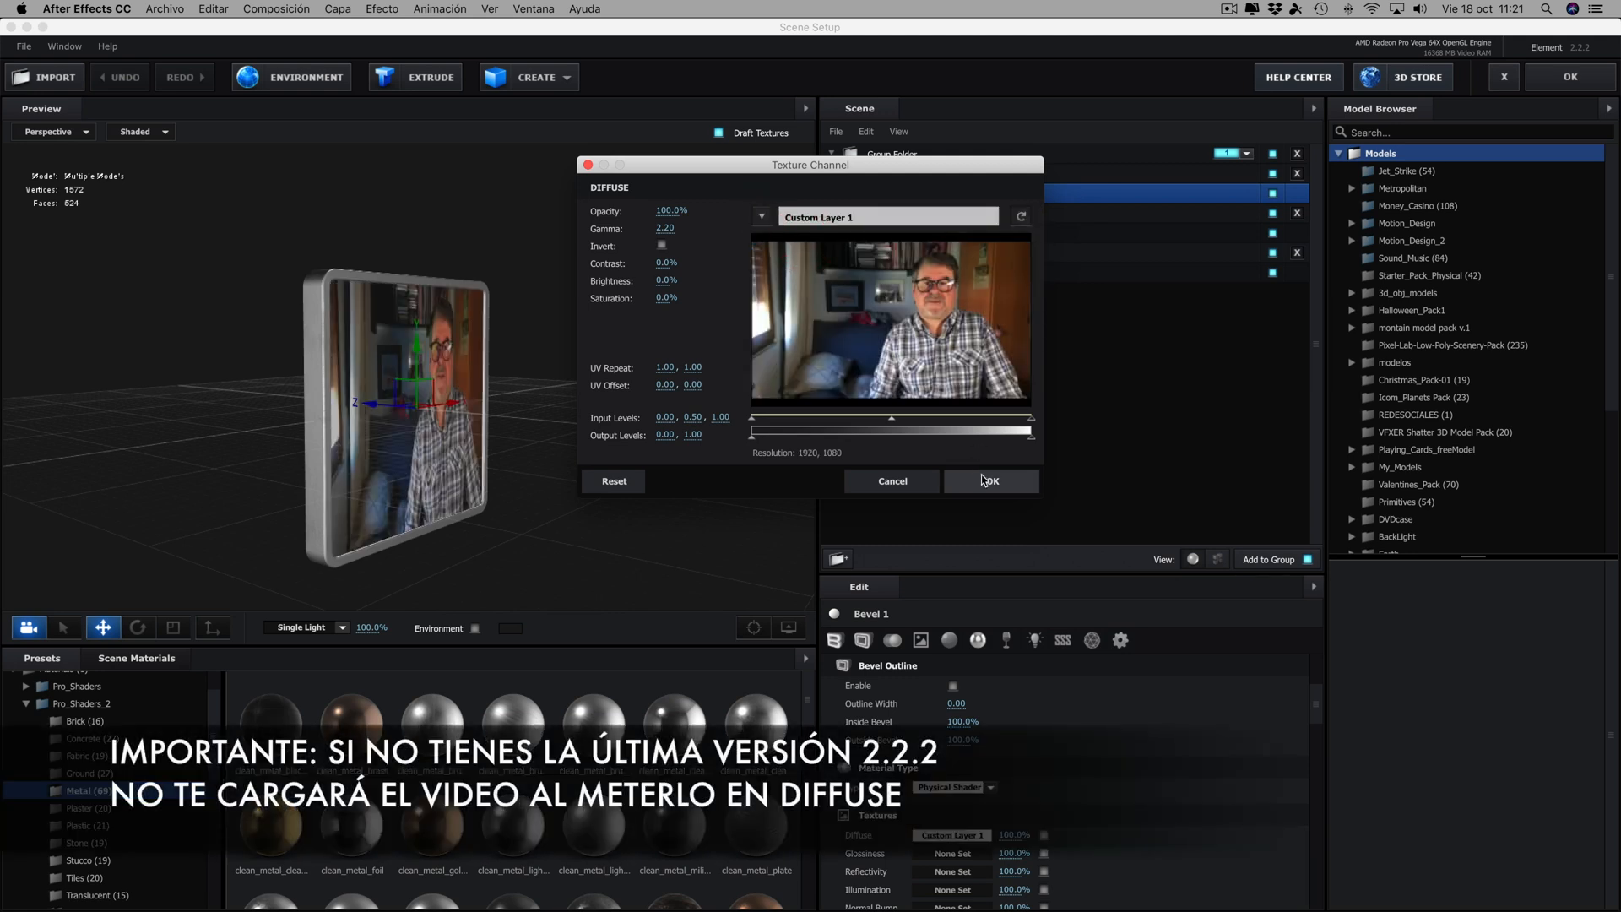
drag(803, 191, 1053, 193)
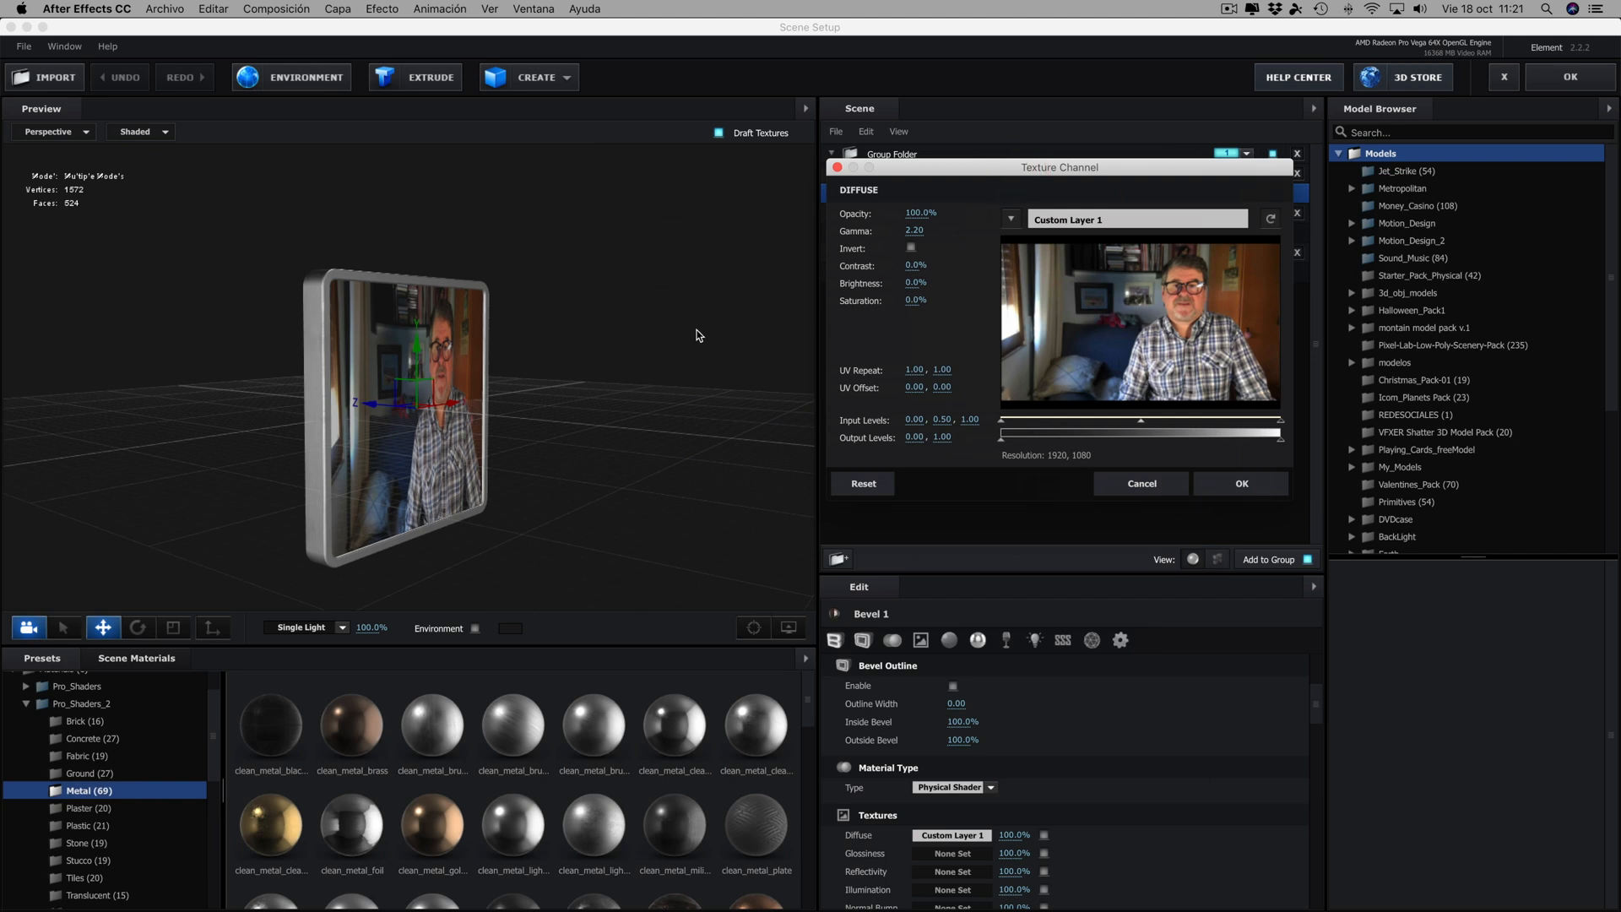
click(1255, 478)
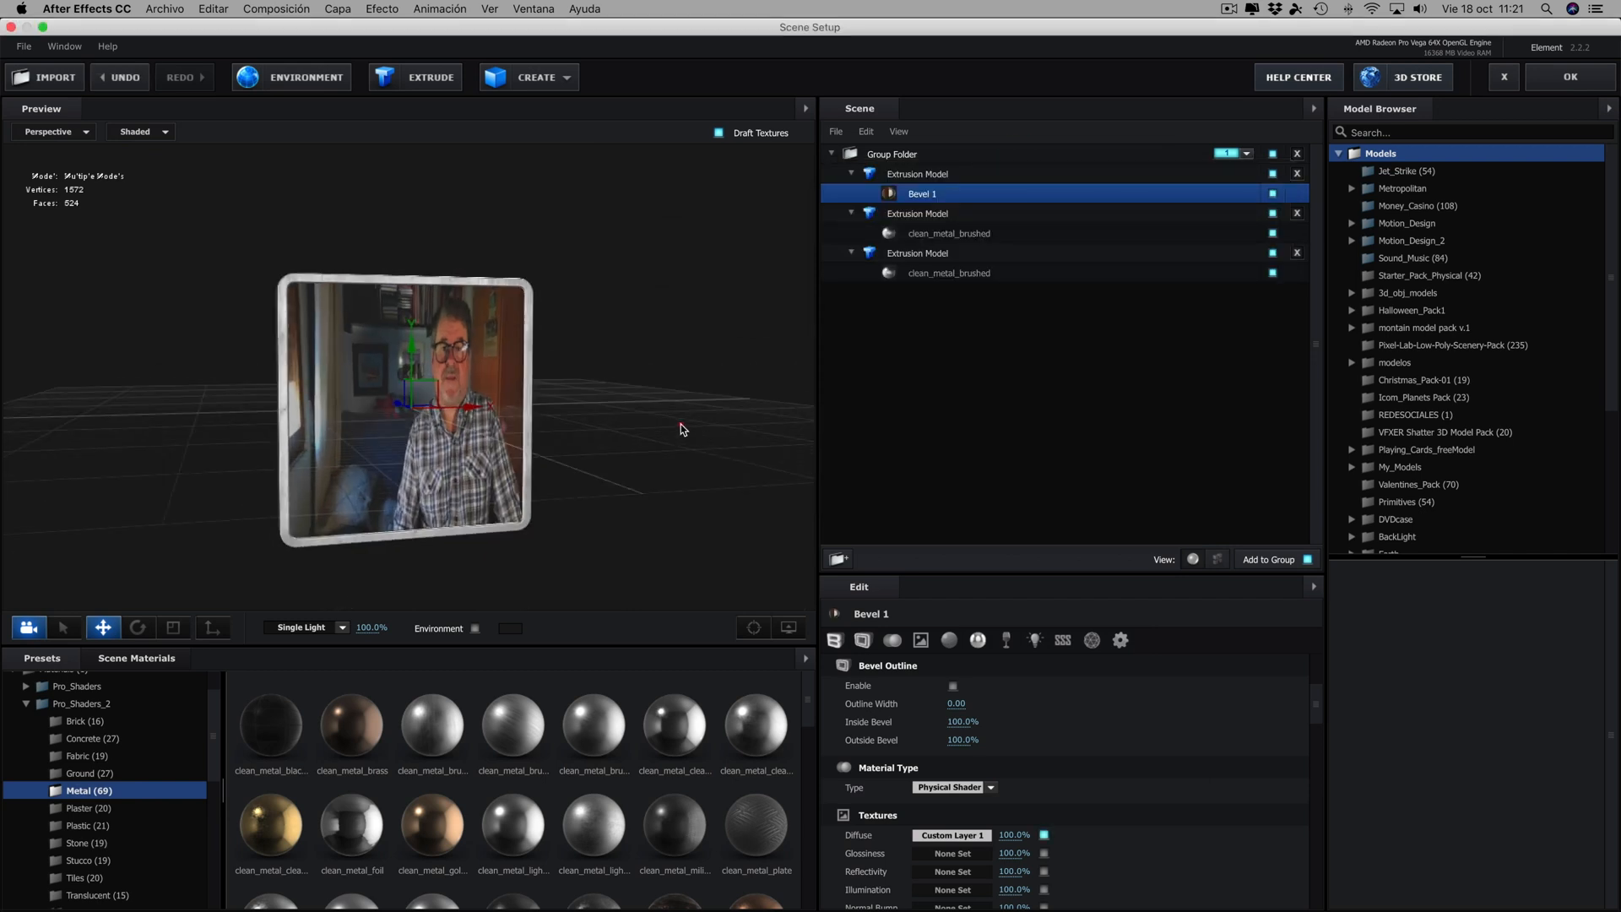
- Set the diffuse texture's UV Repeat to 0.59, 1.02 and its UV Offset to 0.29, -0.01
click(952, 835)
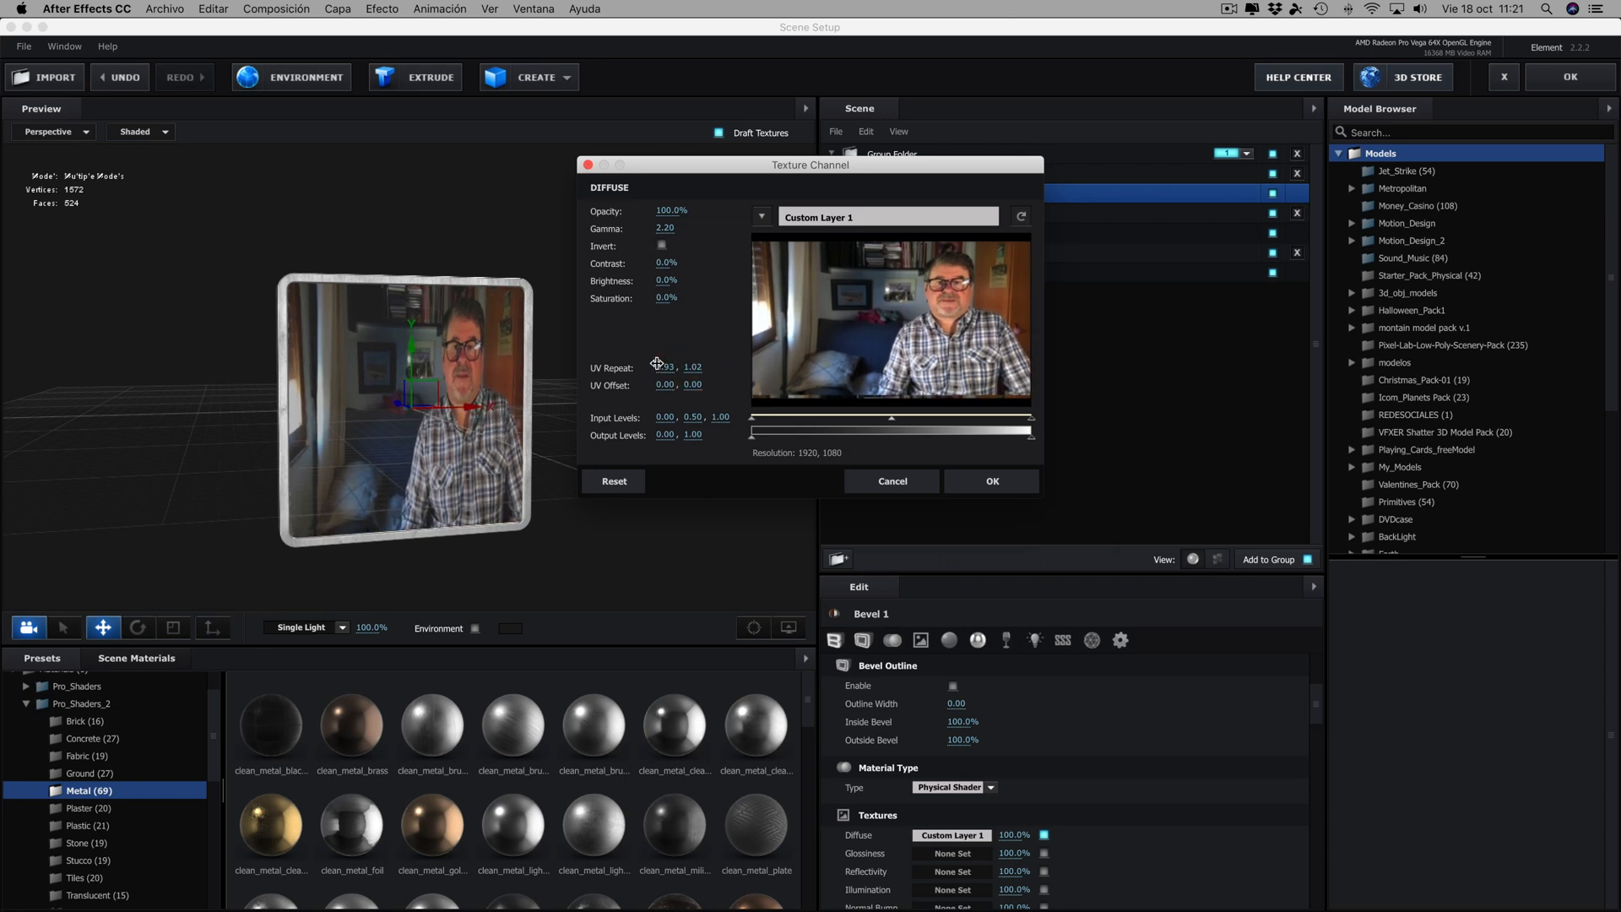
mouse_move(670, 367)
mouse_down()
mouse_move(644, 372)
mouse_move(691, 386)
mouse_up()
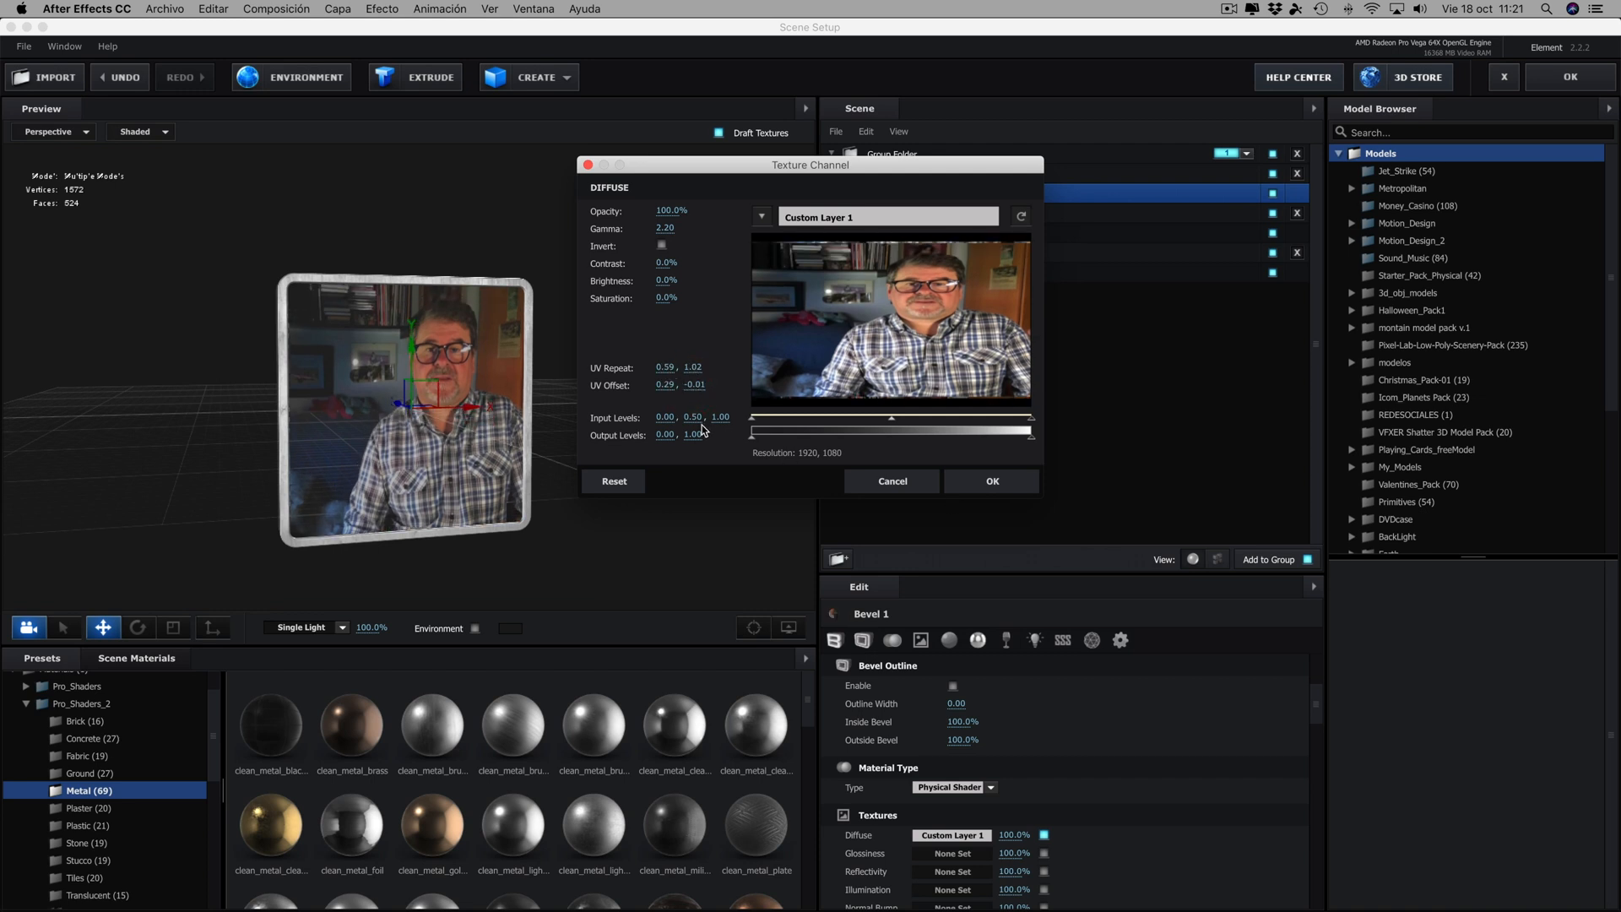
click(992, 487)
drag(760, 473, 581, 417)
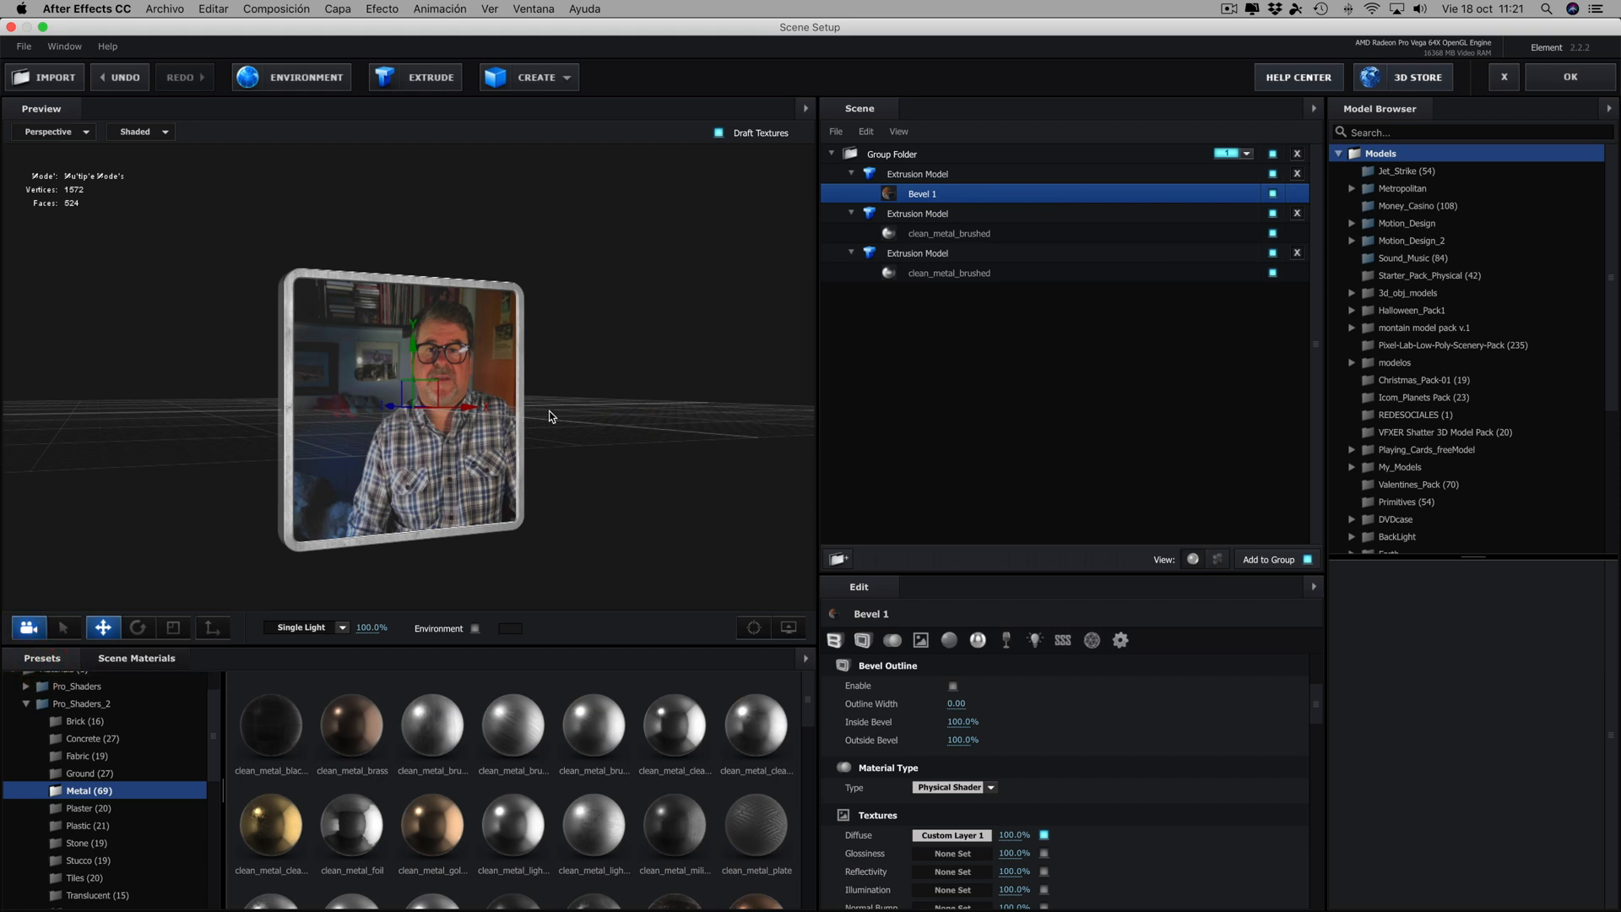
- Load BackLight_4K_24 from the BackLight_4K environment presets as the scene's environment and check its reflections on the frame
scroll(95, 702, up, 3)
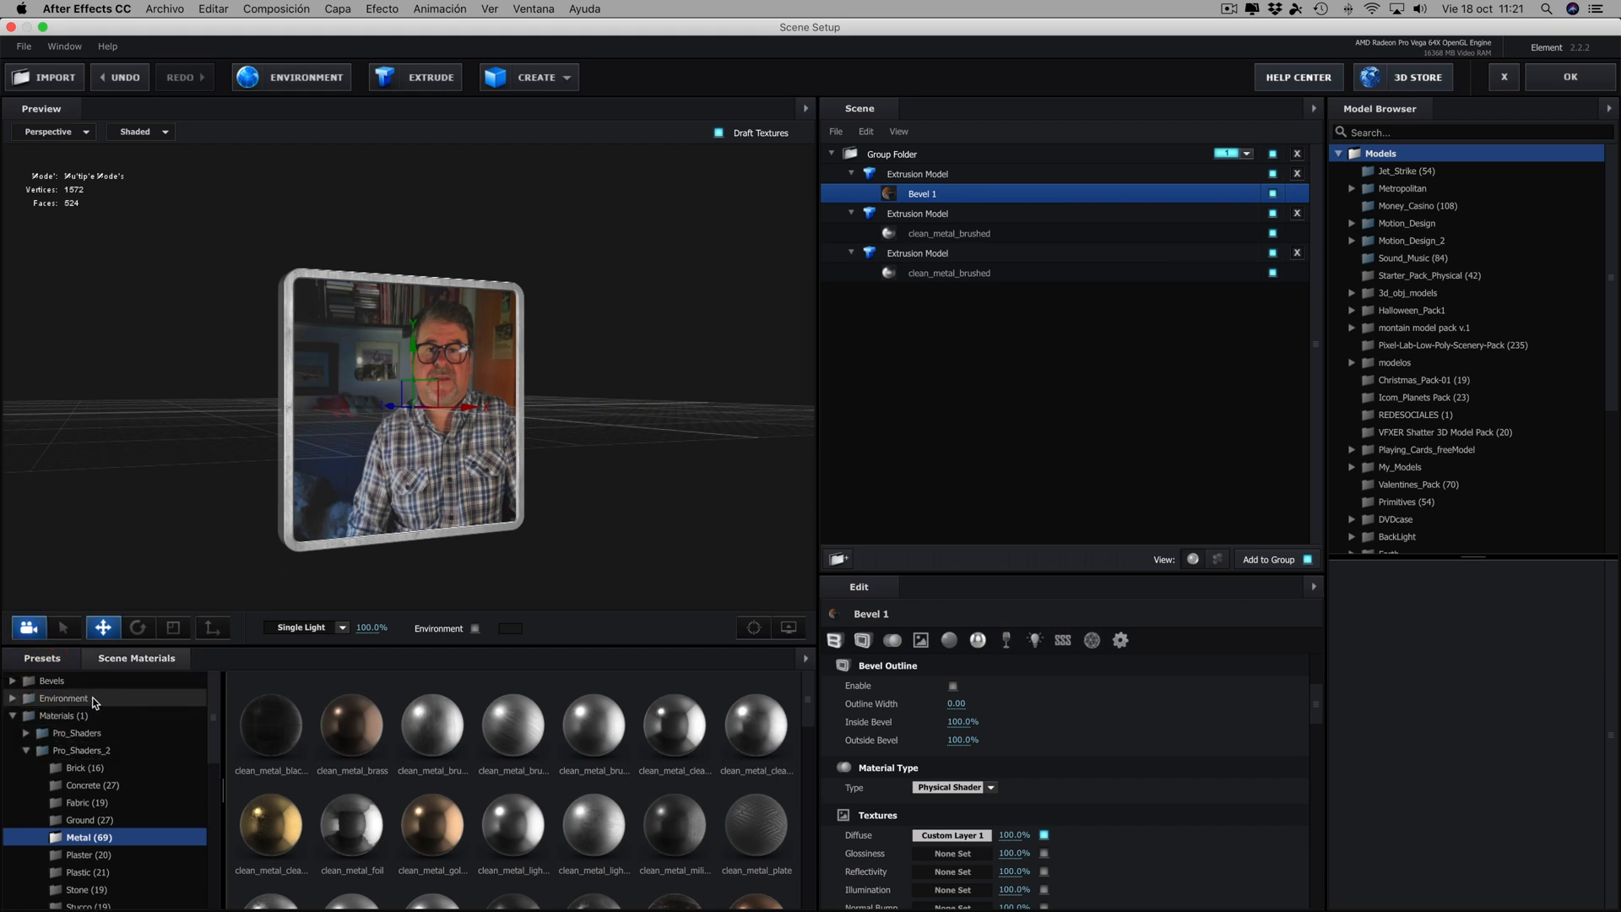
click(71, 699)
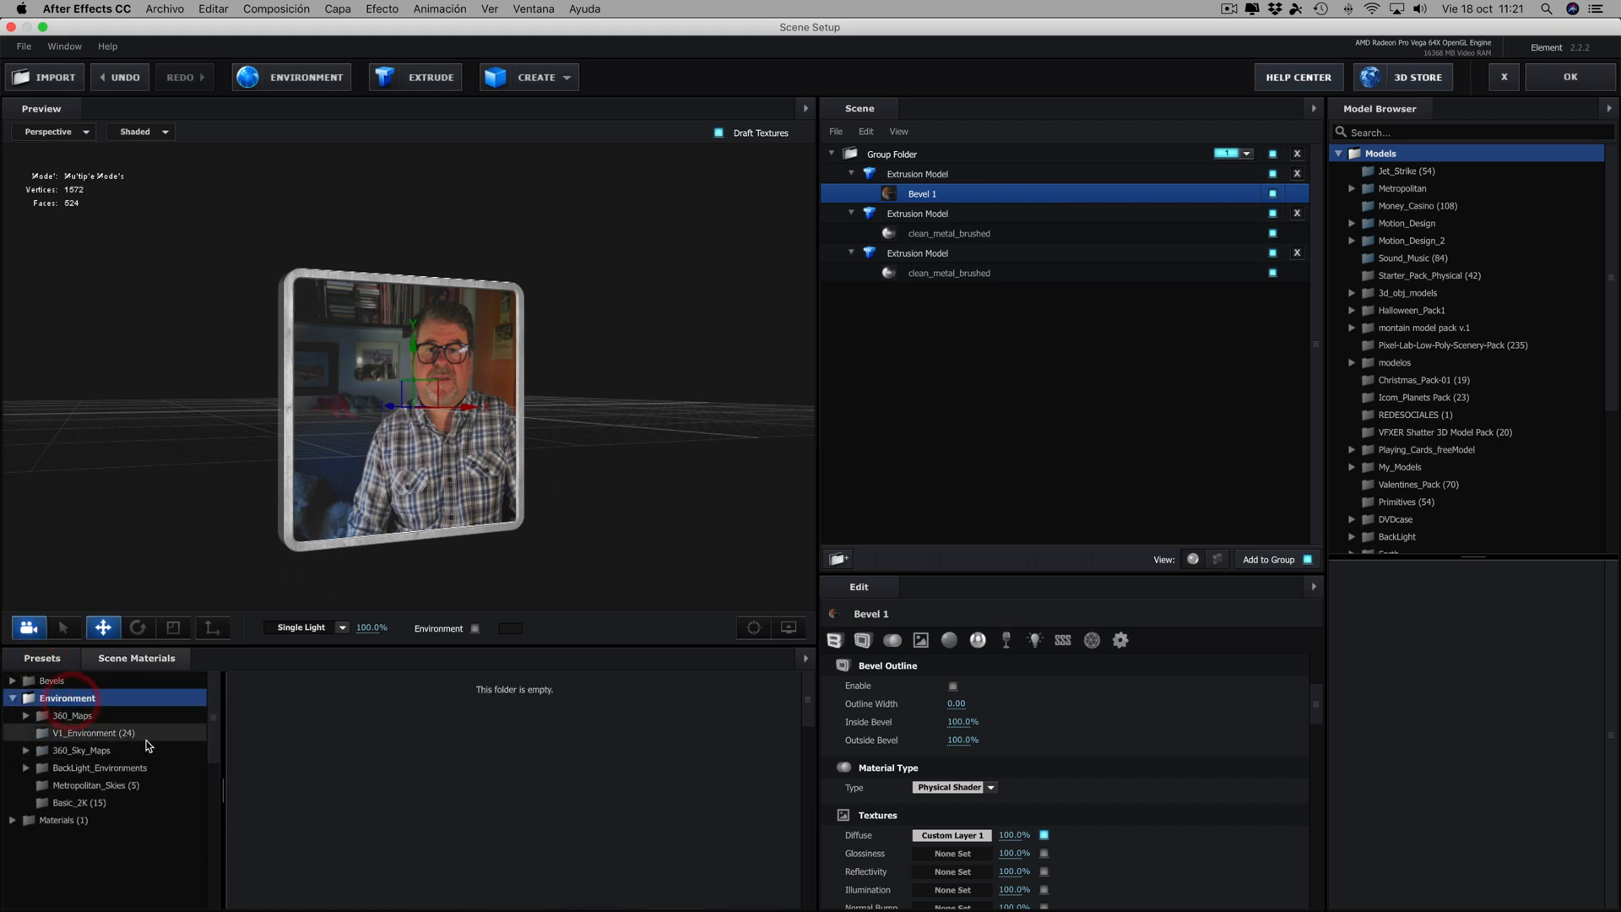
click(83, 764)
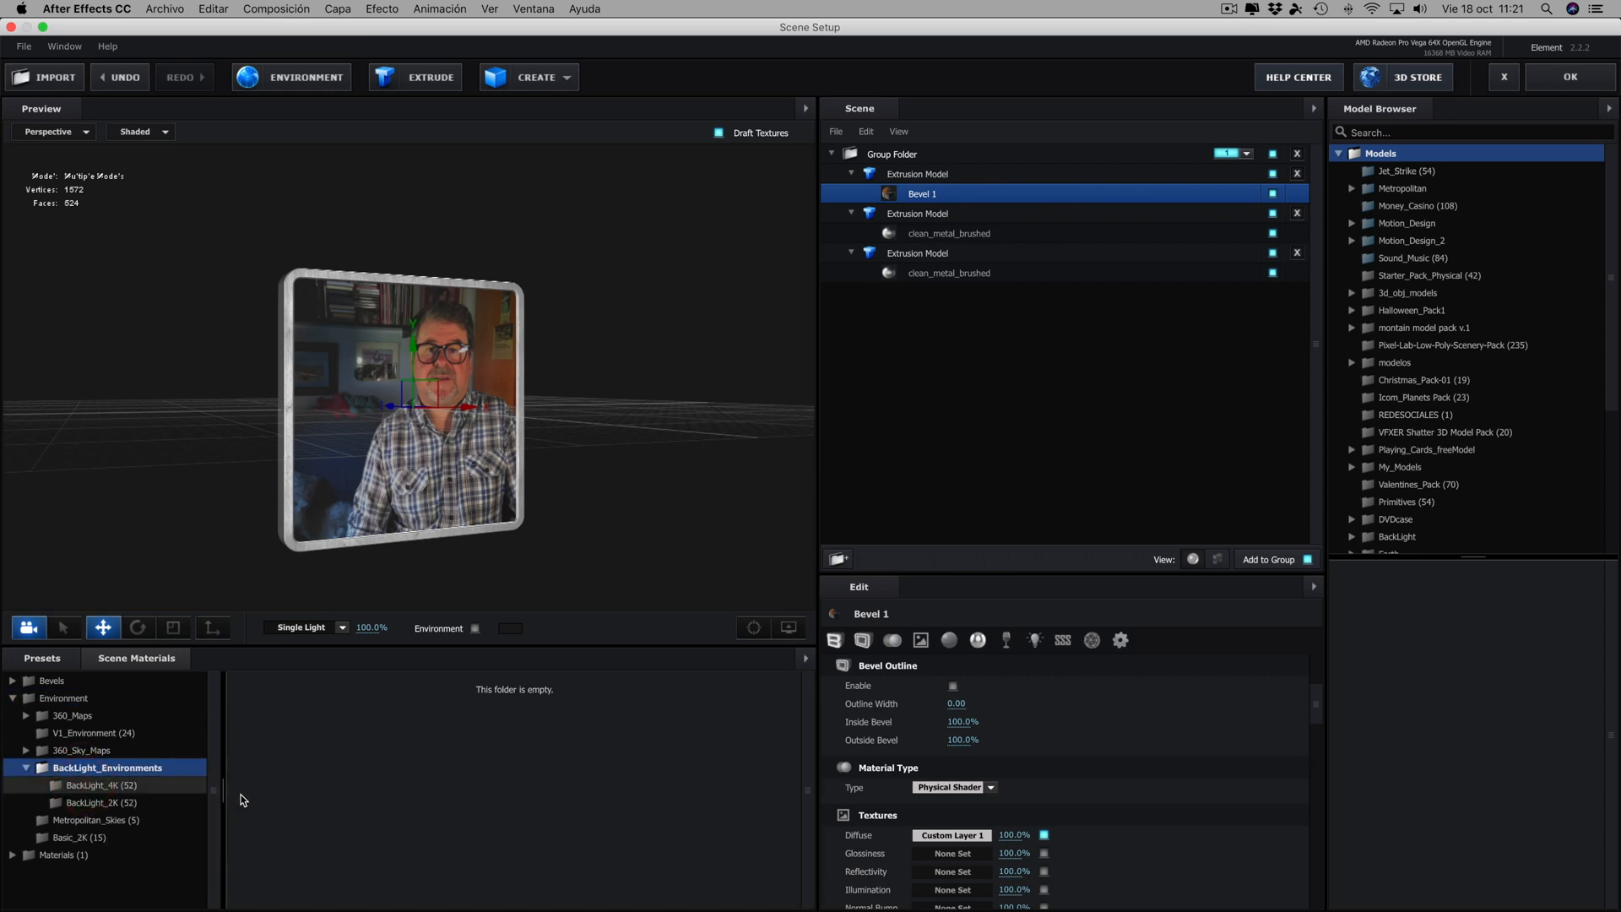
click(180, 787)
scroll(371, 785, down, 2)
scroll(372, 785, down, 5)
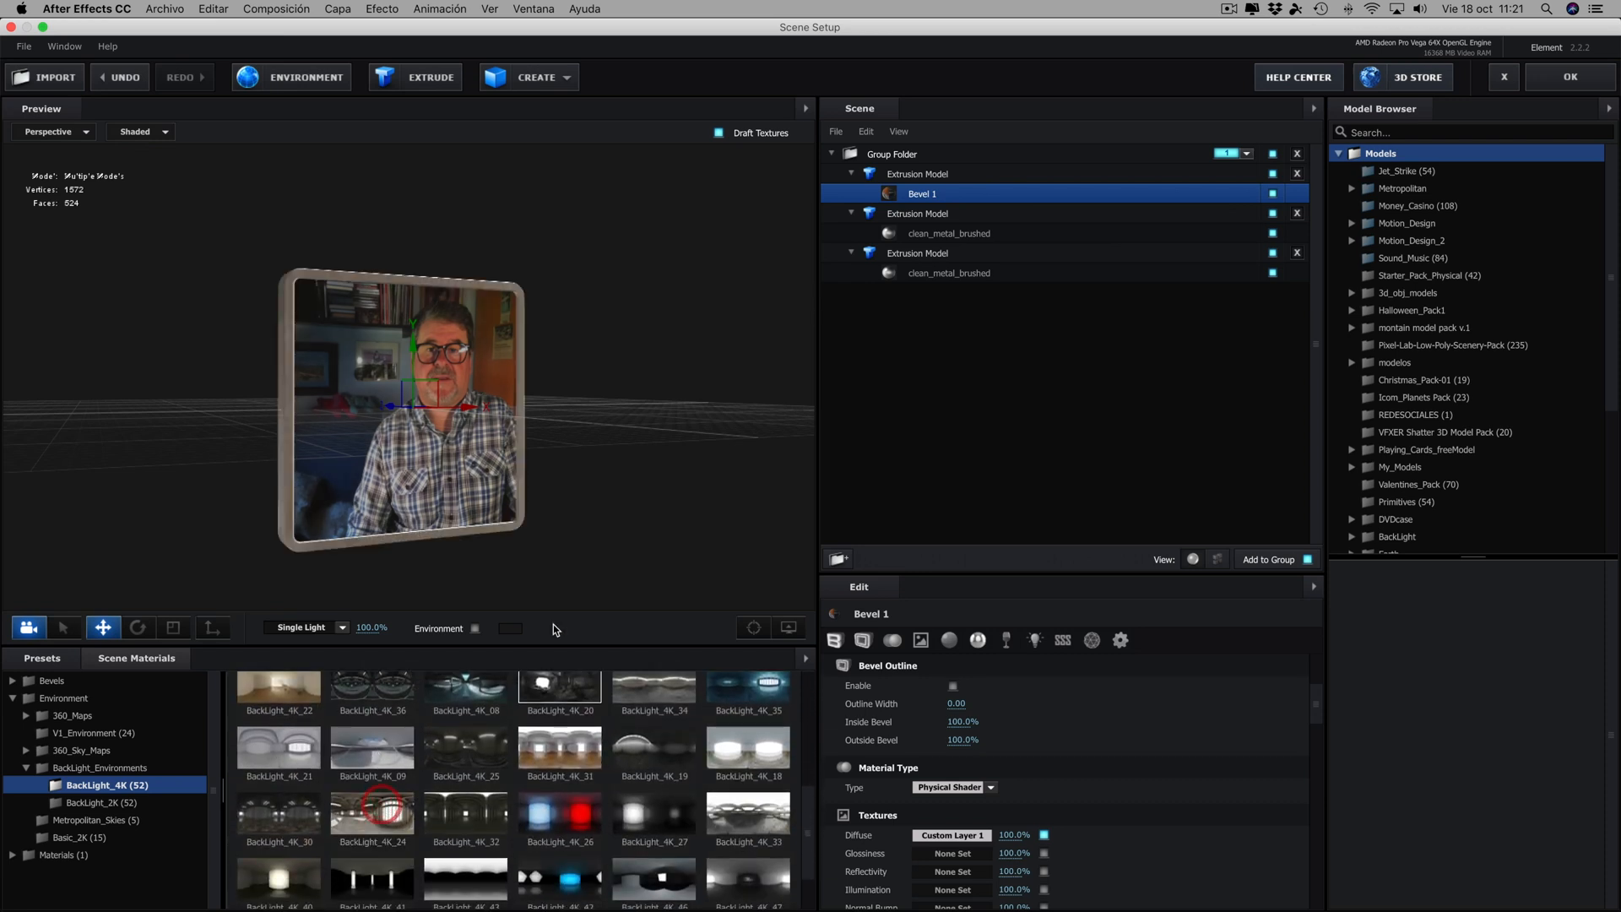
drag(575, 539, 612, 419)
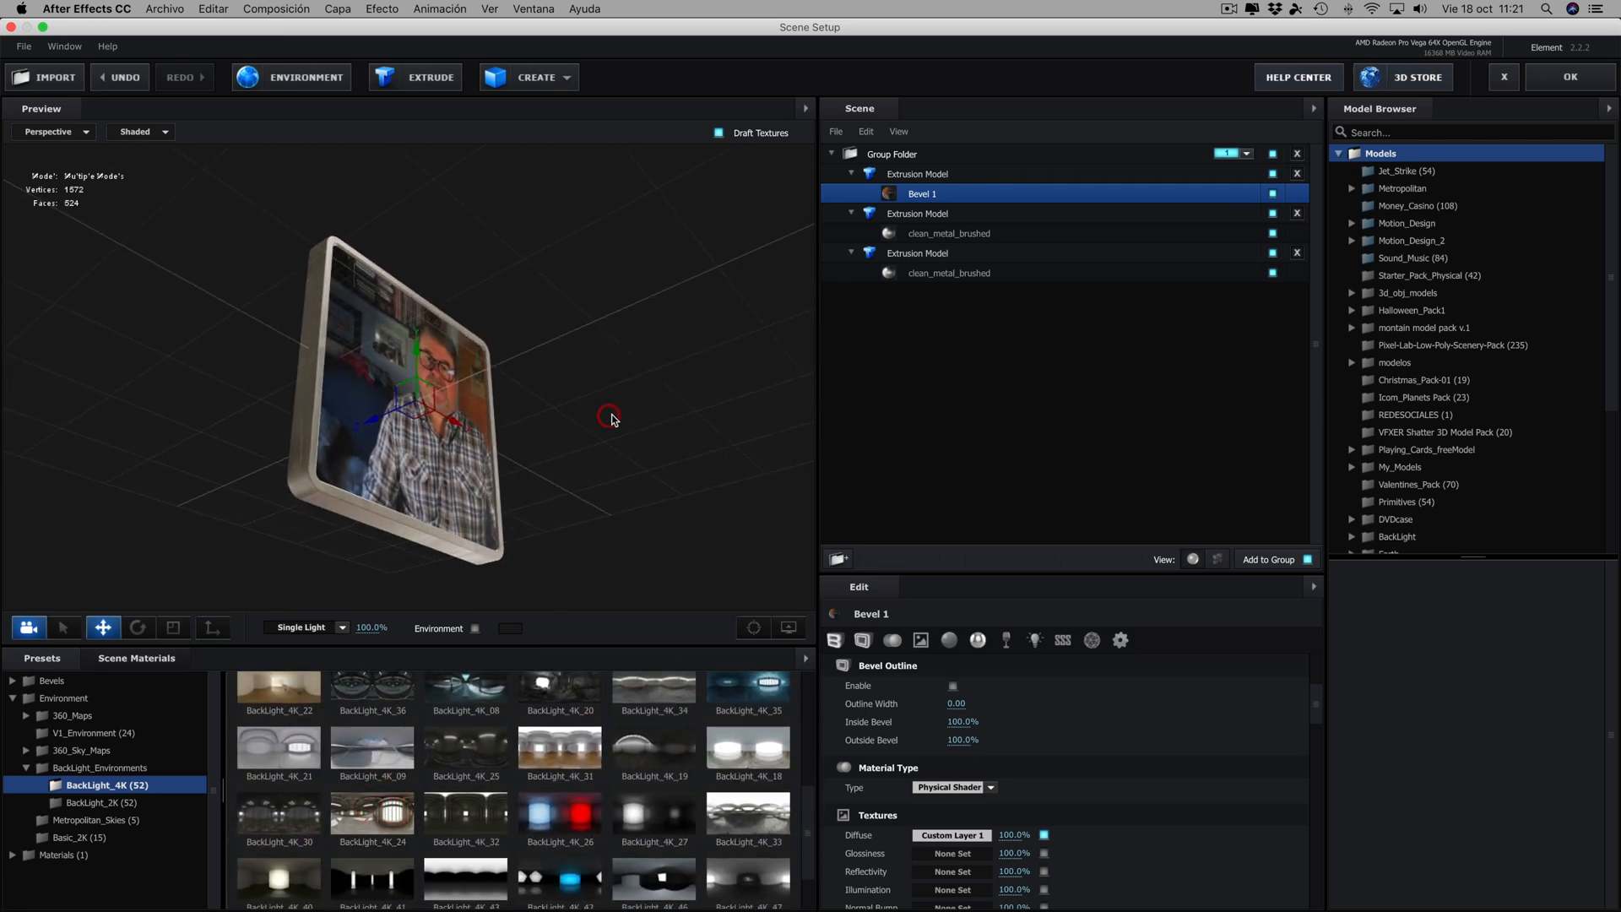
- Darken the environment map by setting its middle input level to 0.58, and inspect the frame from several angles
click(306, 78)
drag(893, 422, 917, 422)
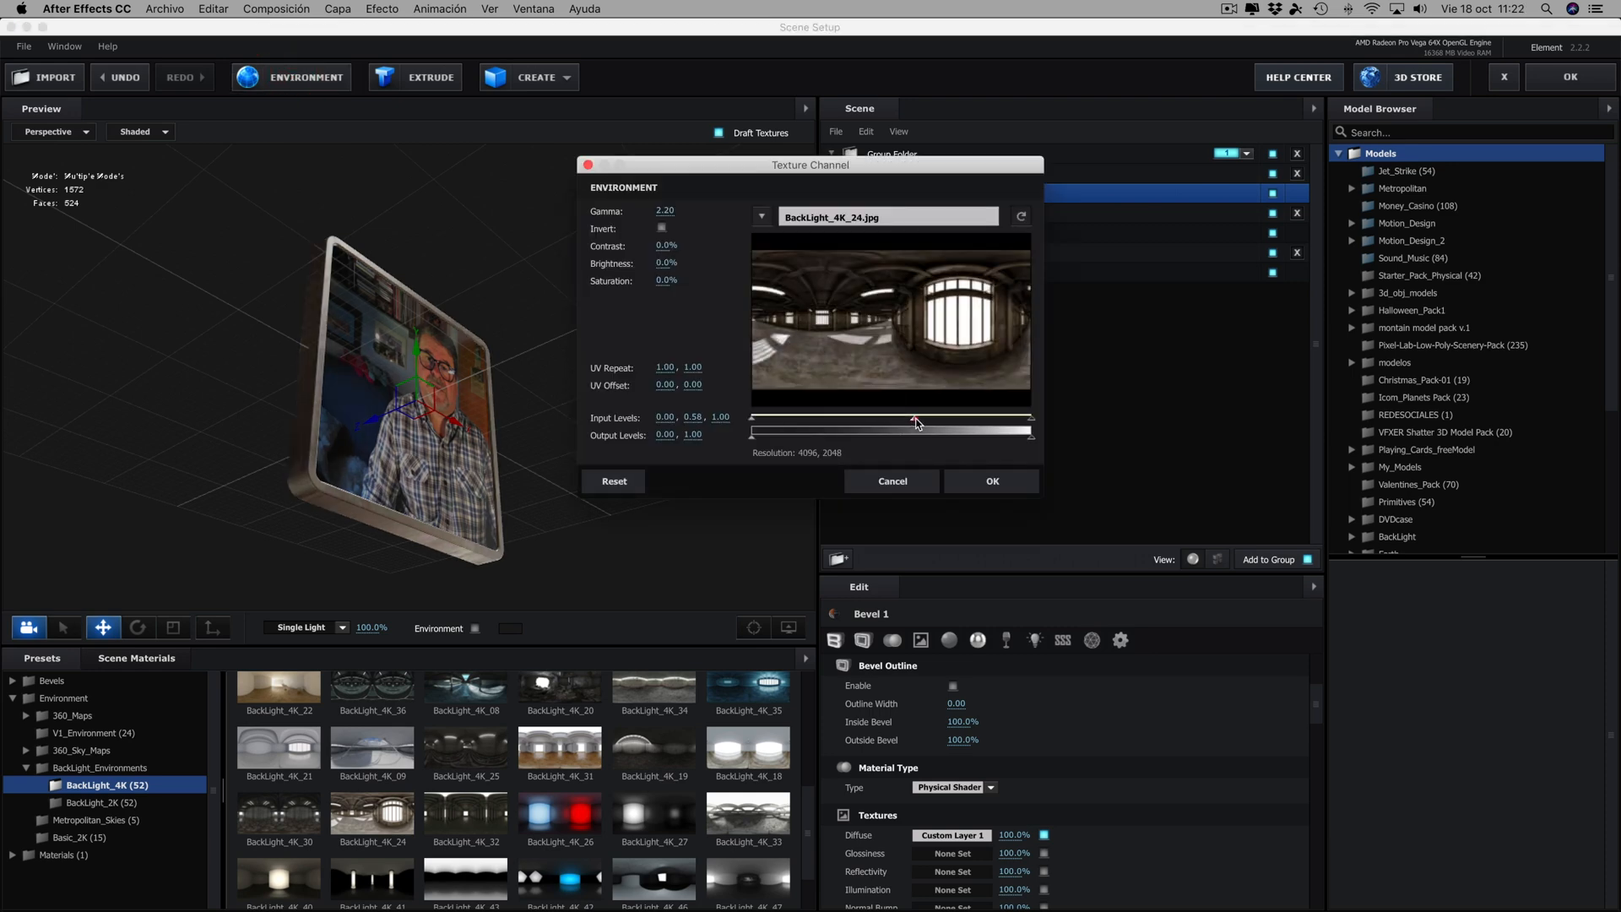
click(976, 480)
drag(667, 475, 584, 471)
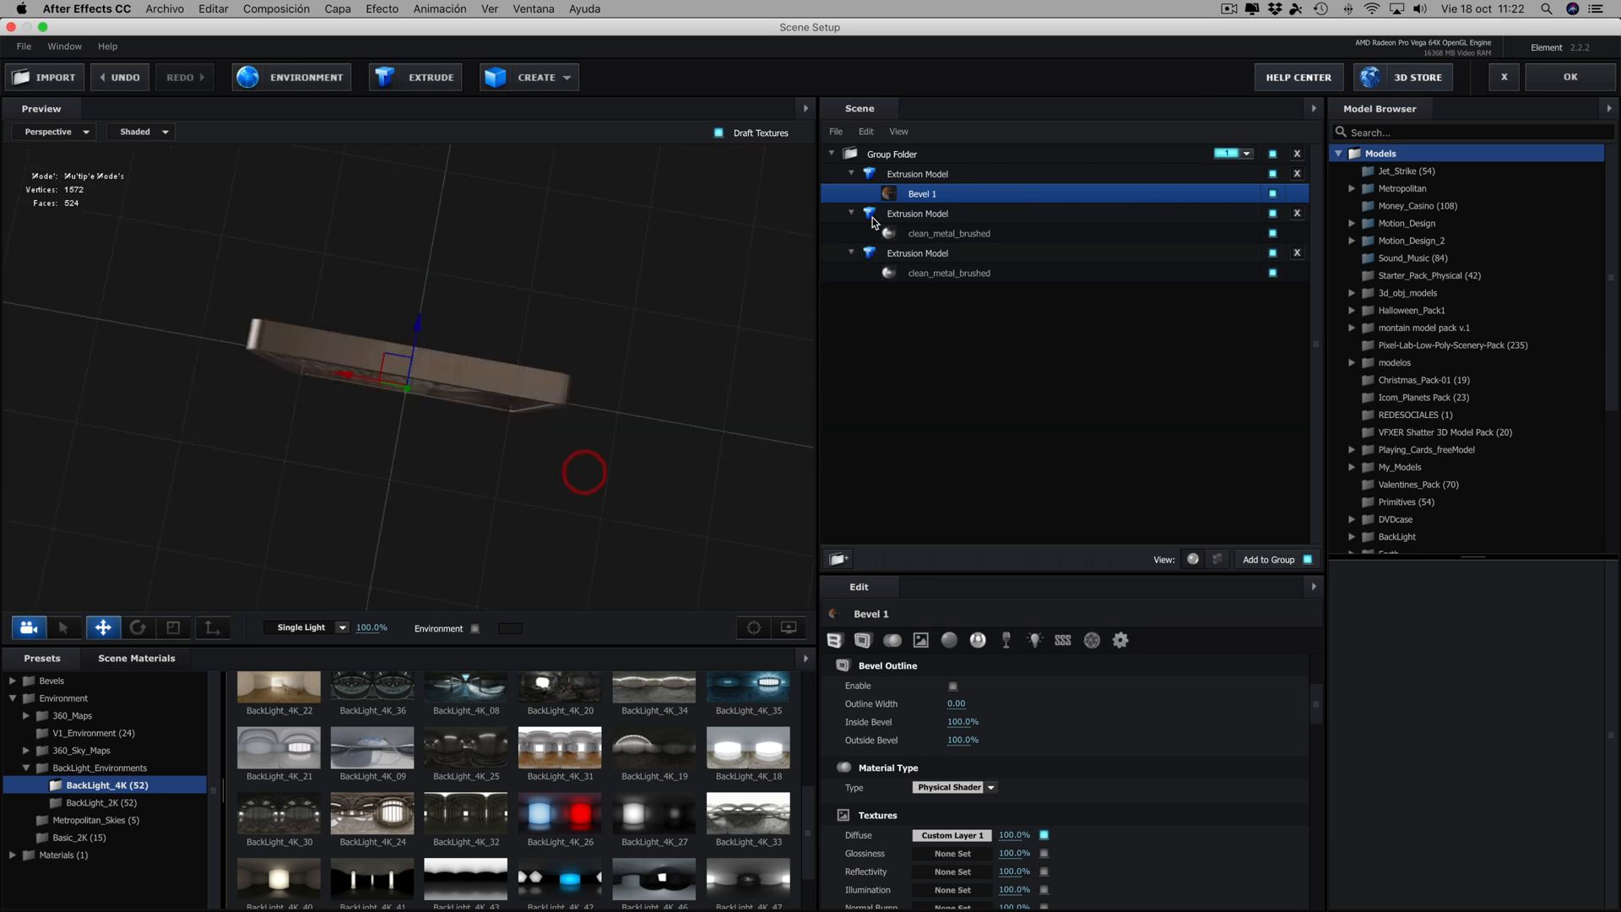
drag(771, 316, 959, 445)
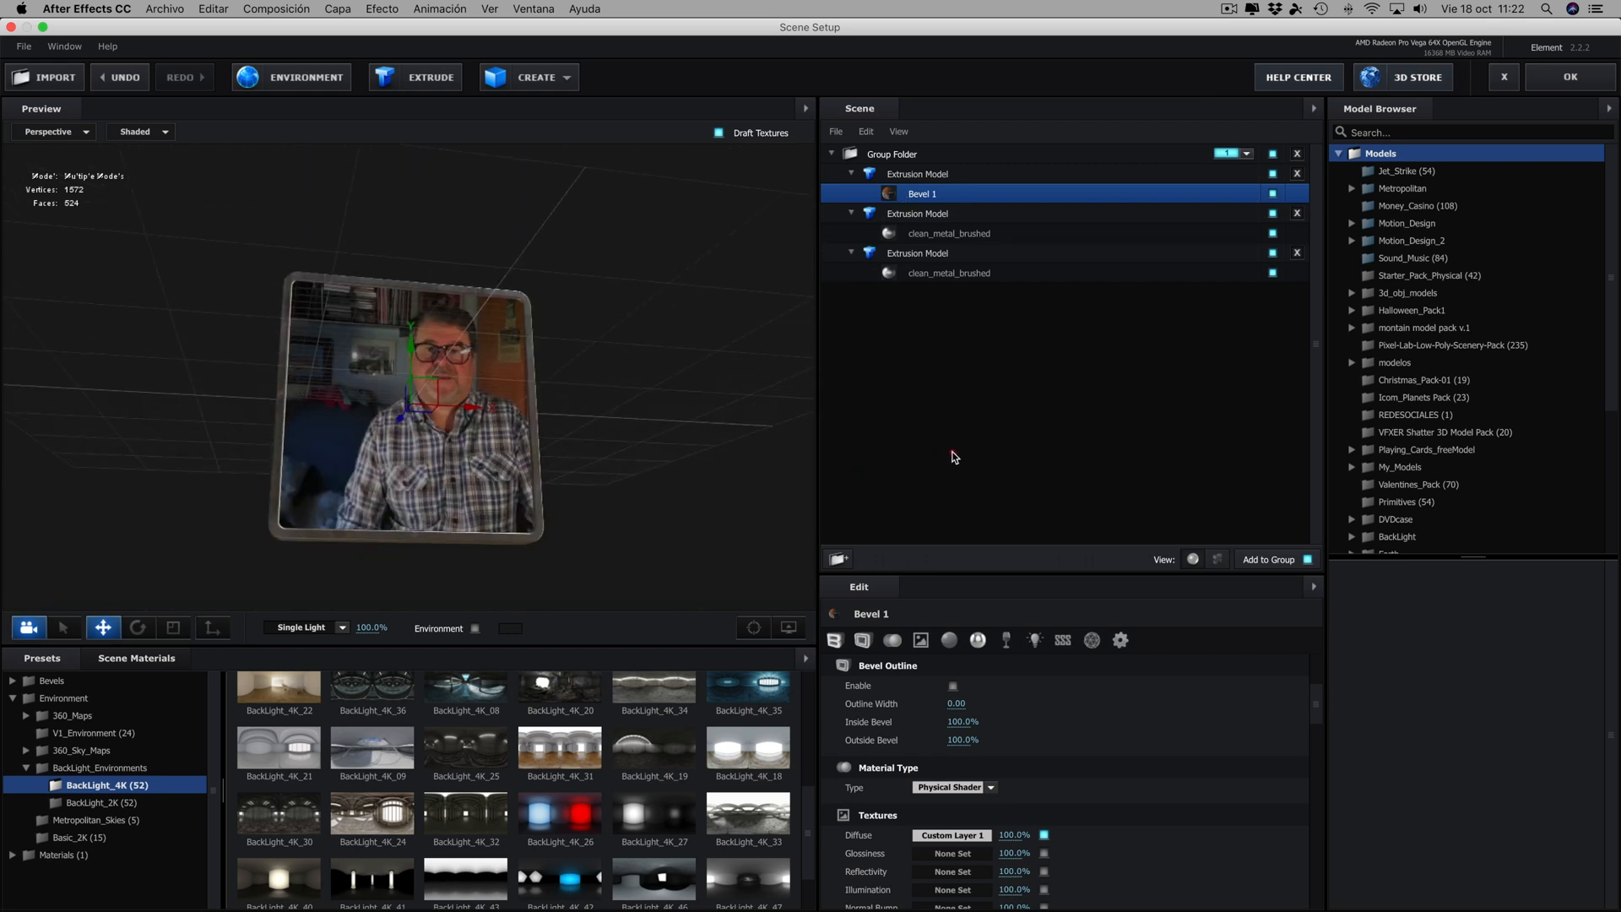
- Set the Reflectivity Intensity of the video panel's Bevel 1 material to 10%
click(919, 194)
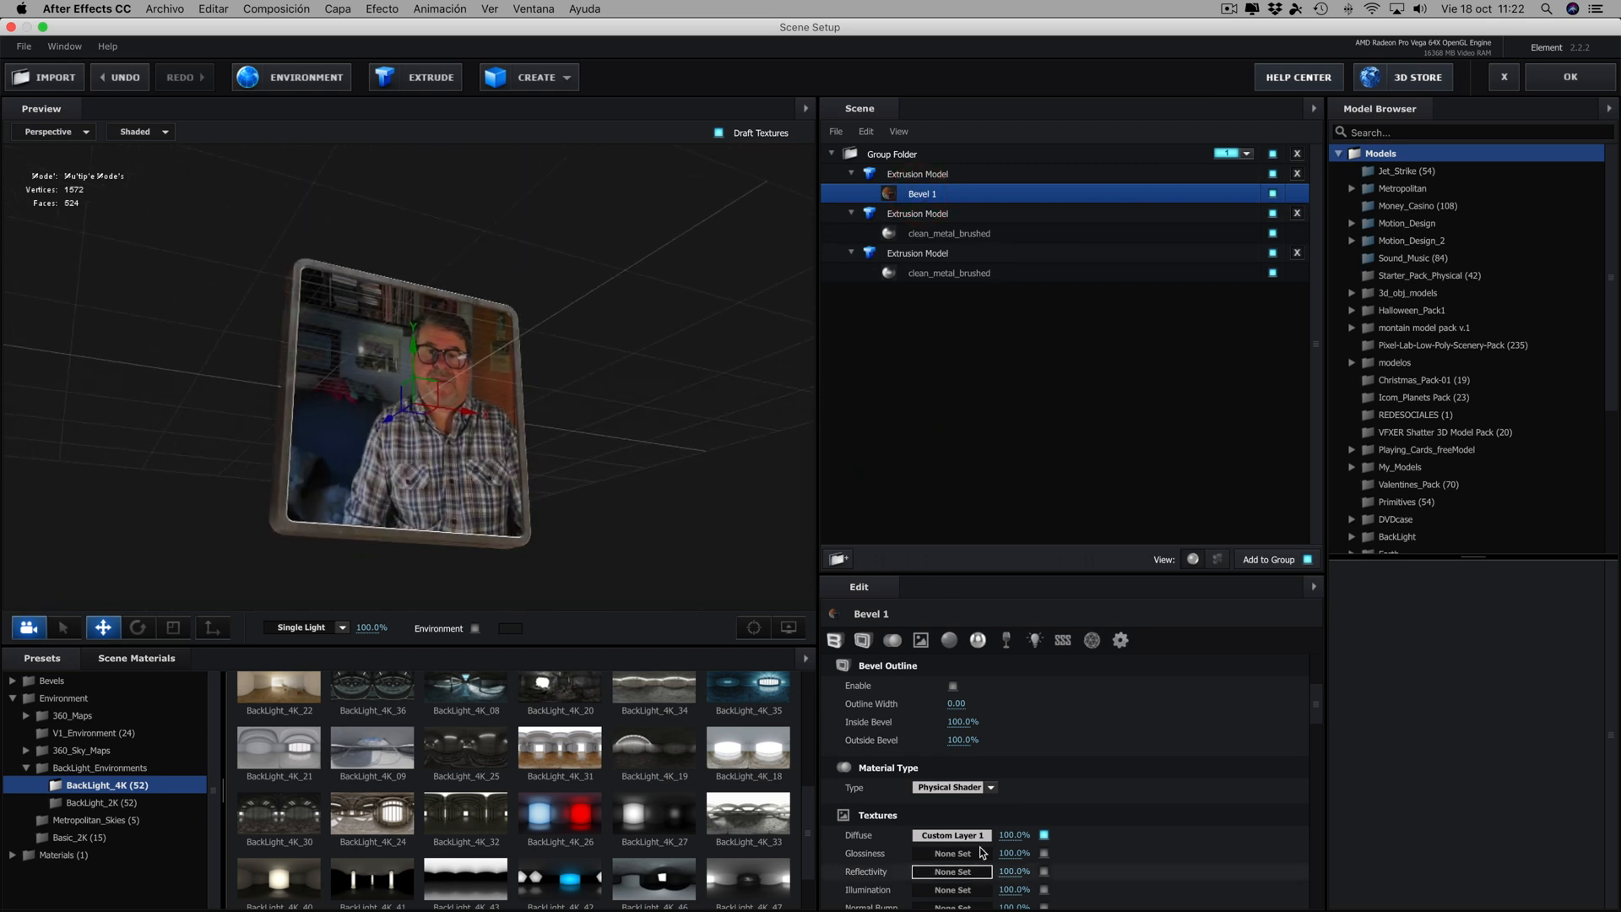
scroll(984, 845, down, 3)
scroll(982, 842, down, 5)
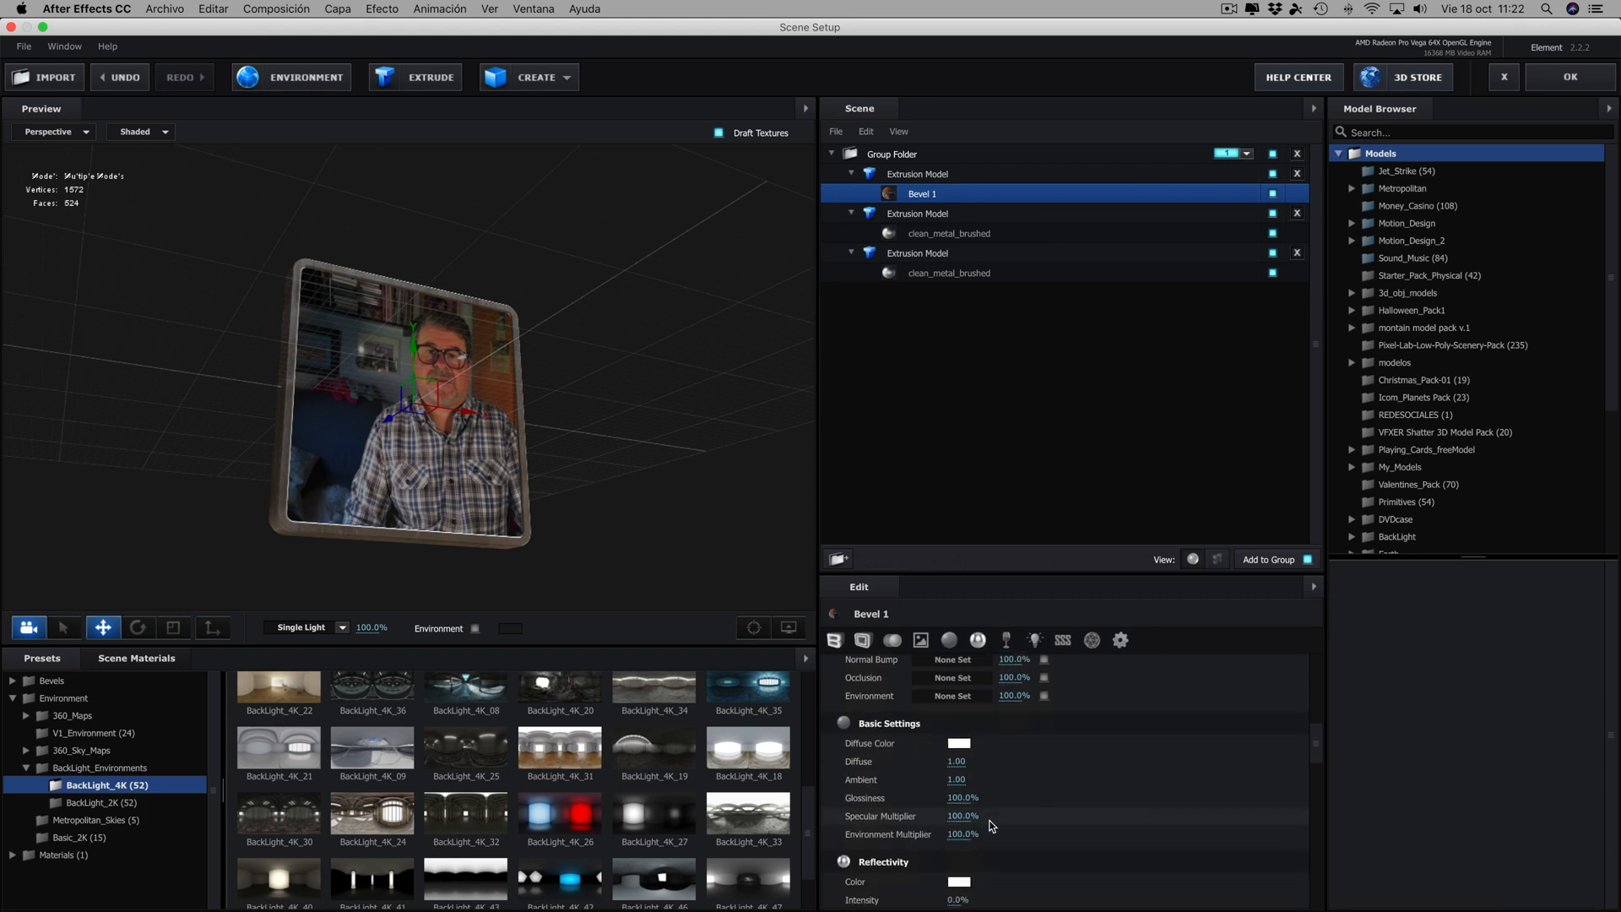
drag(952, 852, 961, 852)
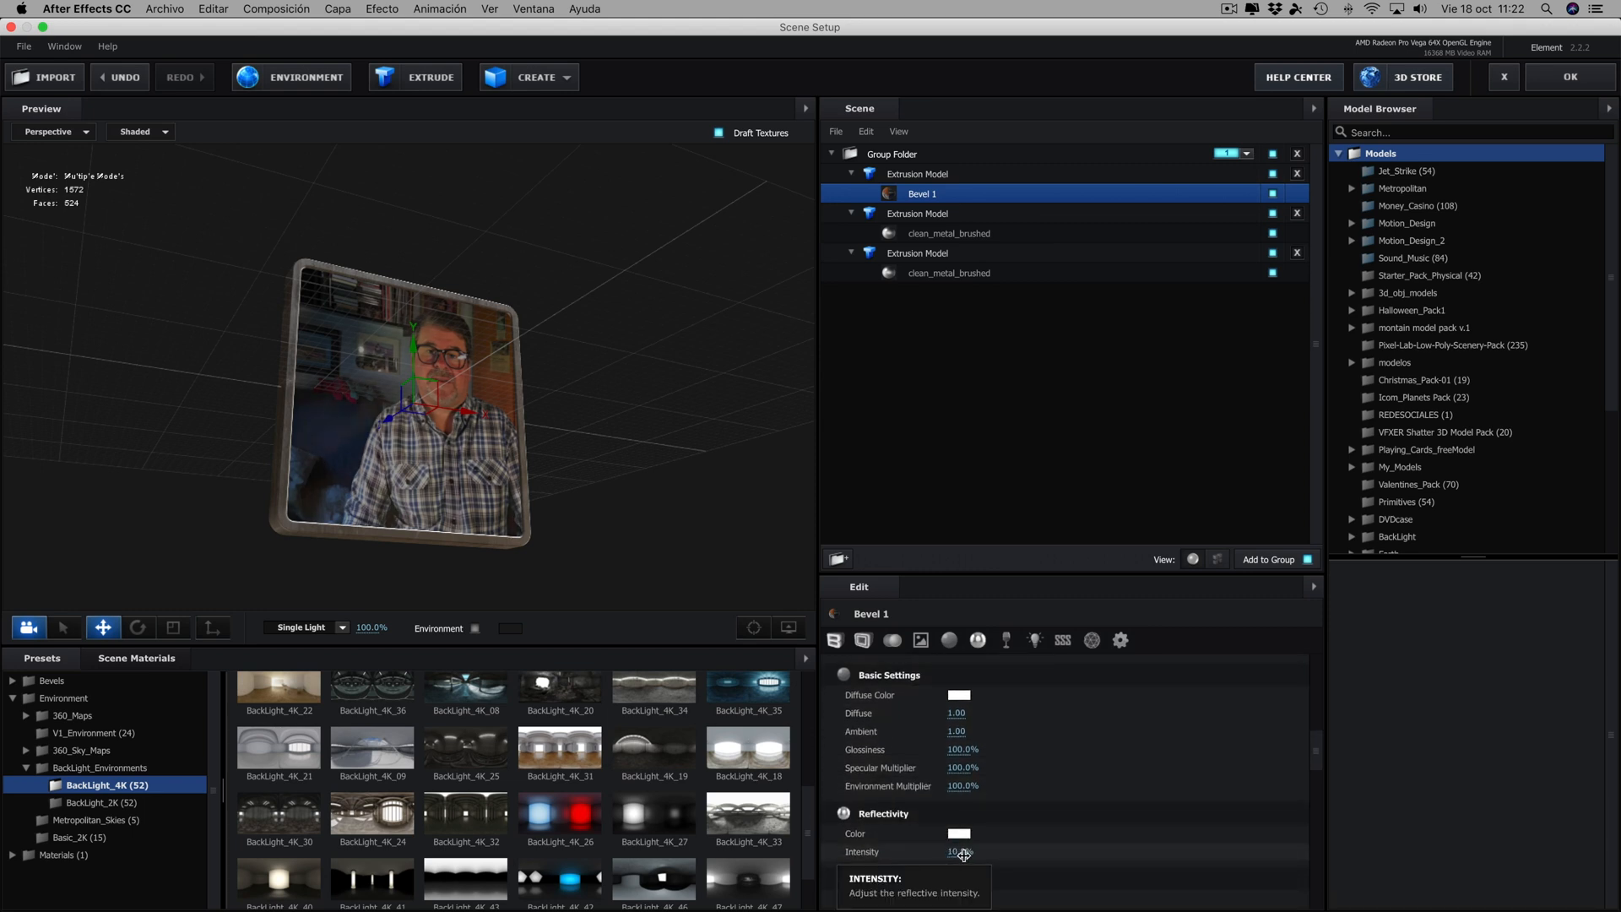
drag(554, 482, 637, 402)
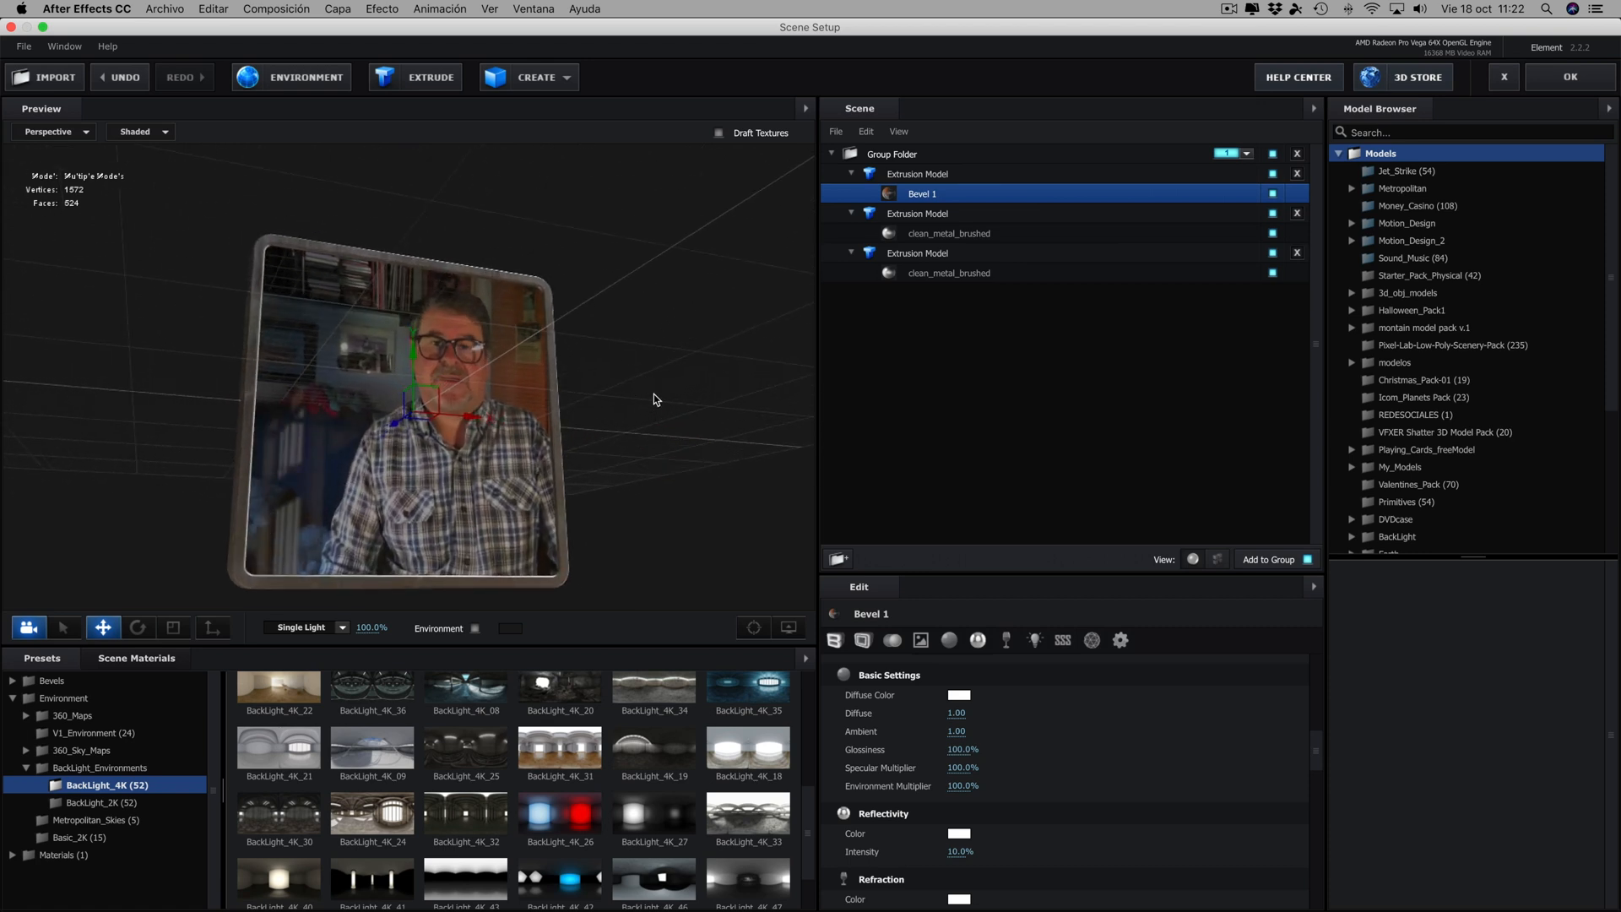
- Create a new extrusion from Custom Path 2 and move the mepasoaMac text forward along Z in front of the frame
click(421, 81)
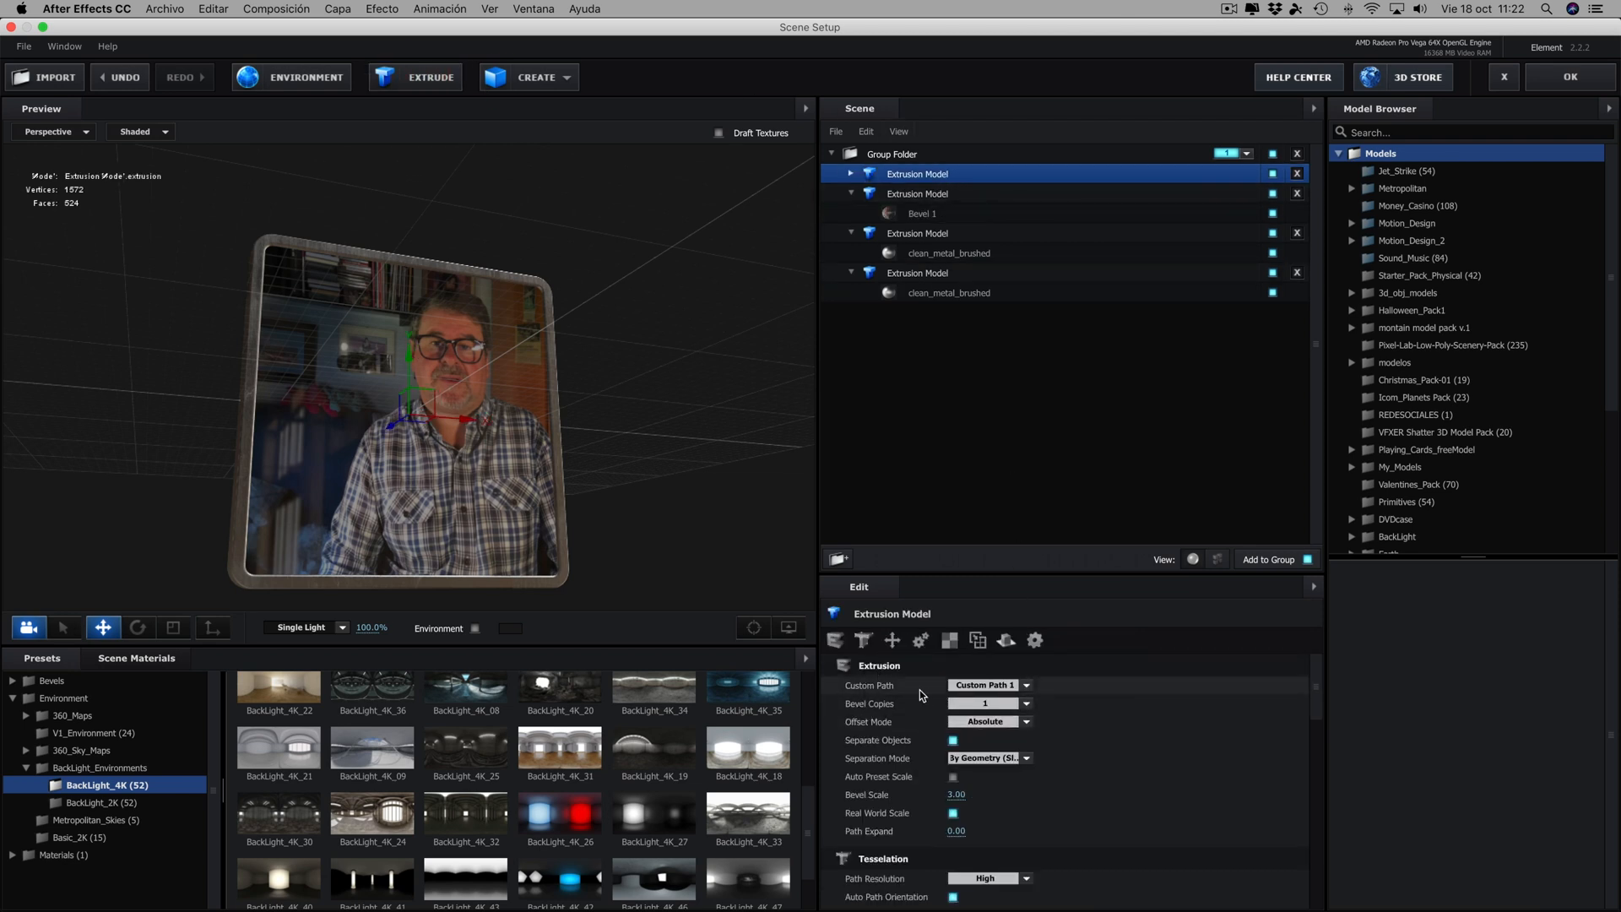
click(1026, 685)
click(1000, 711)
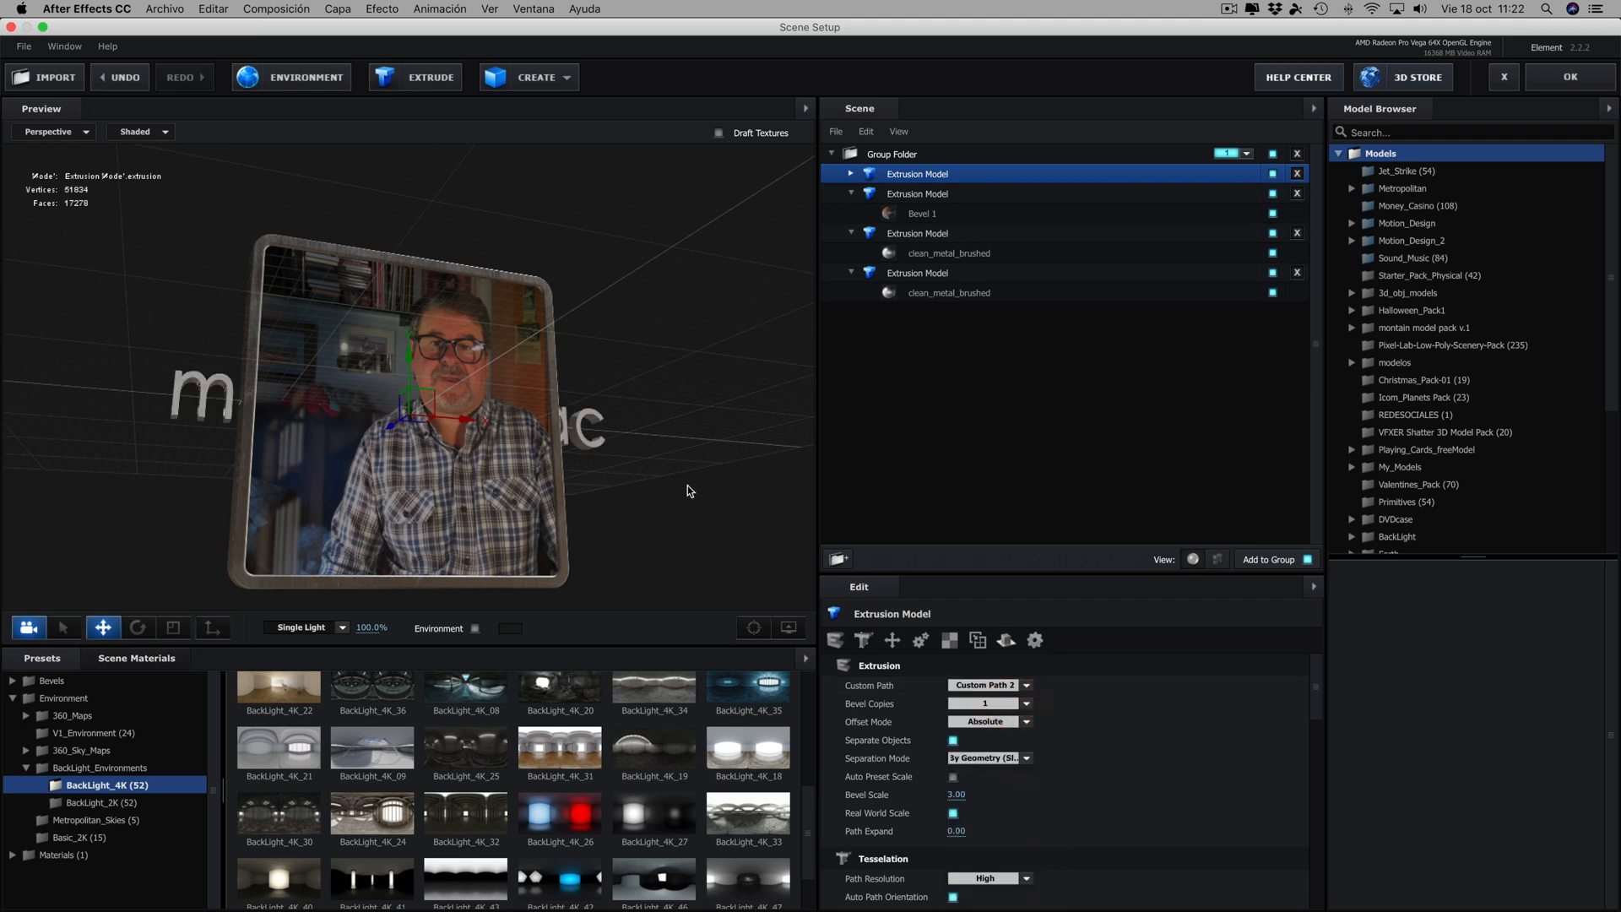
drag(687, 486, 742, 467)
drag(362, 411, 369, 415)
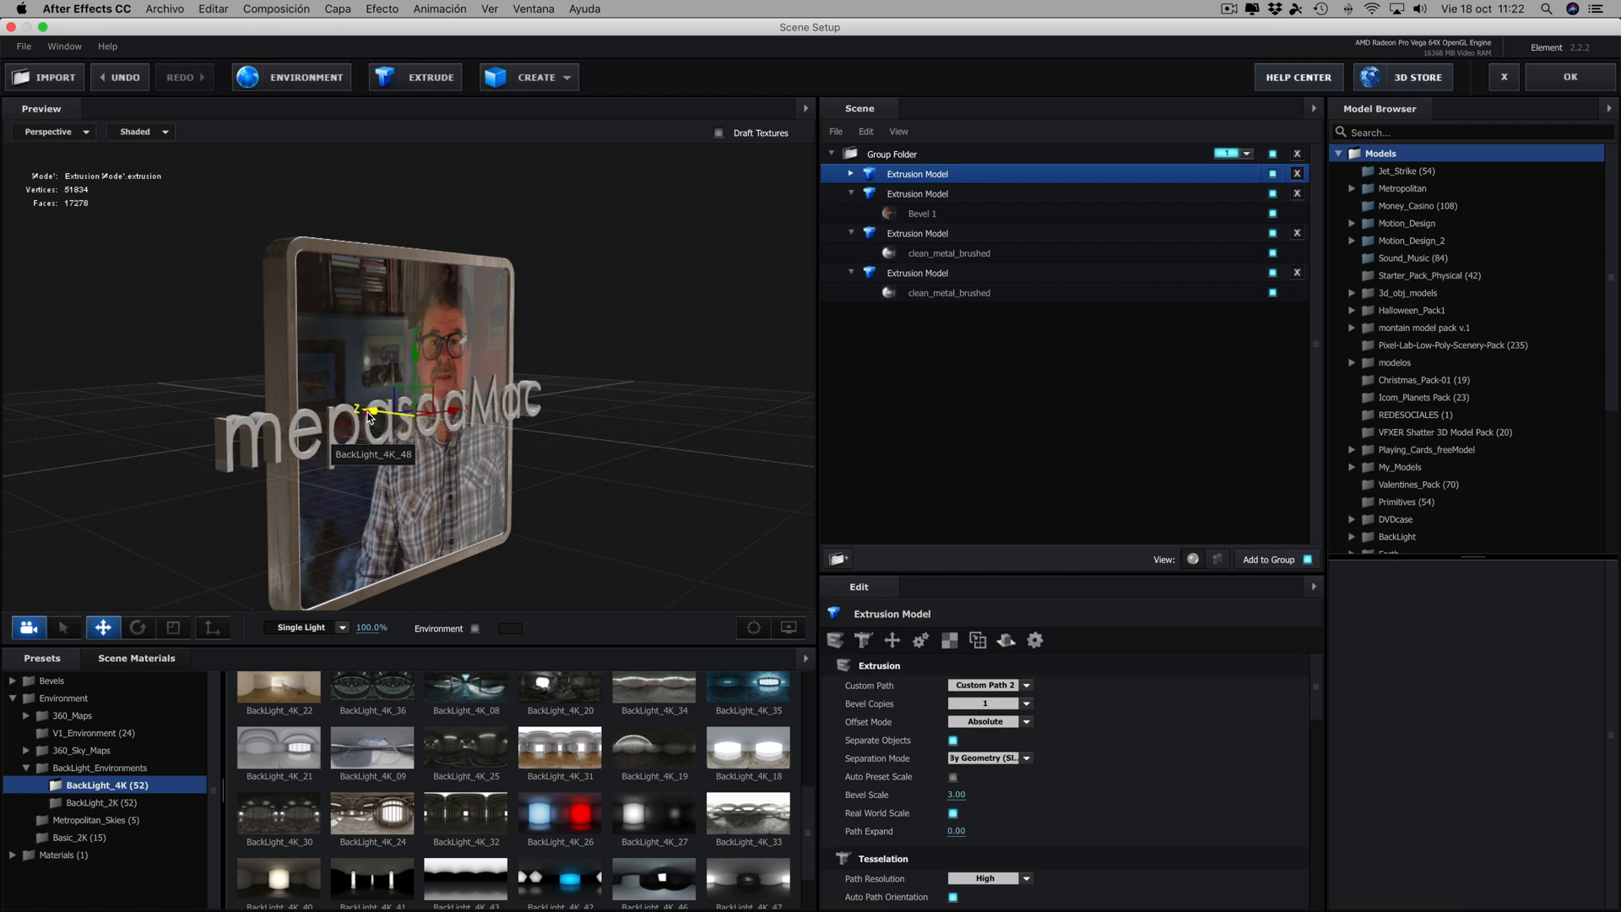
drag(487, 482, 194, 604)
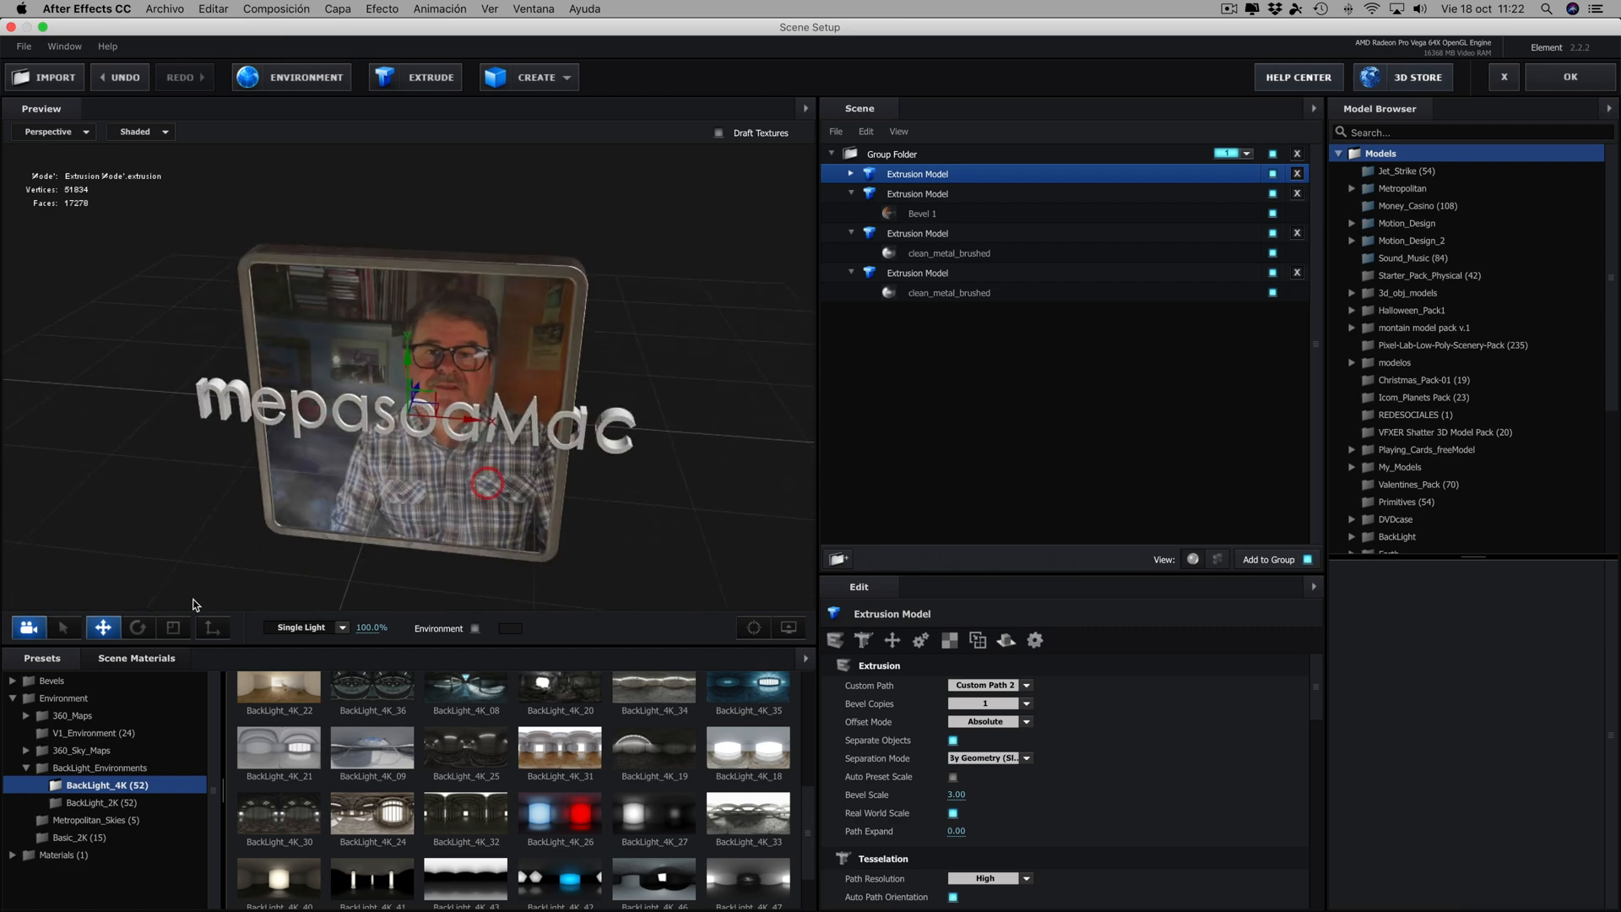
- Scale the mepasoaMac text model down to fit inside the frame and move it down to the picture's lower edge
click(173, 627)
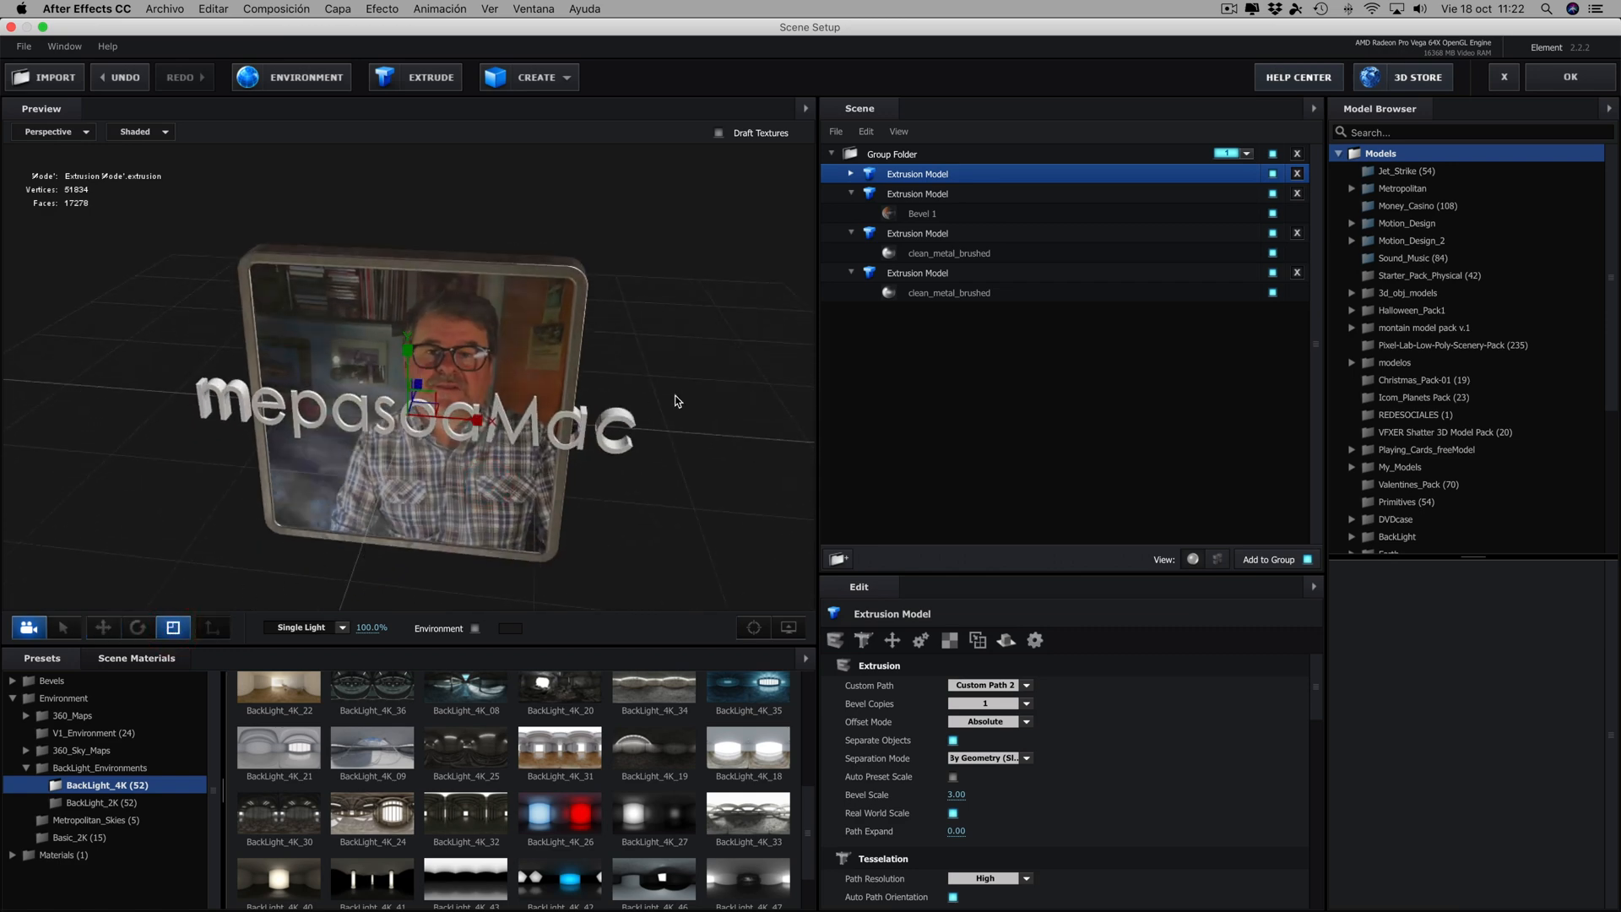
drag(677, 401, 327, 426)
drag(531, 421, 583, 393)
drag(416, 408, 336, 422)
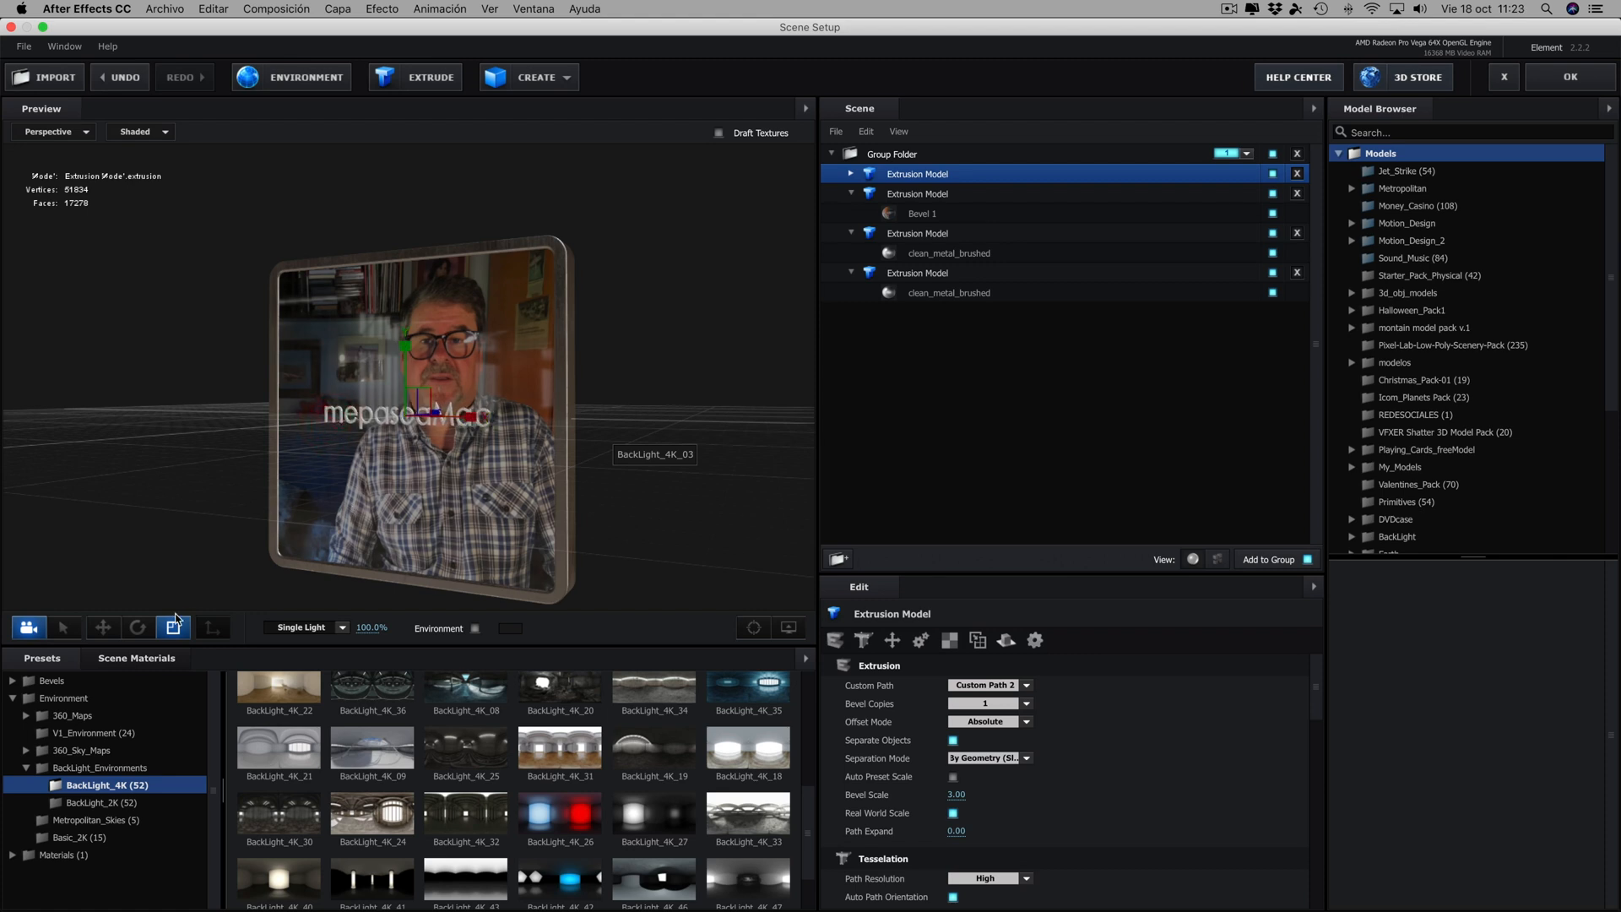
click(103, 626)
drag(405, 360, 403, 499)
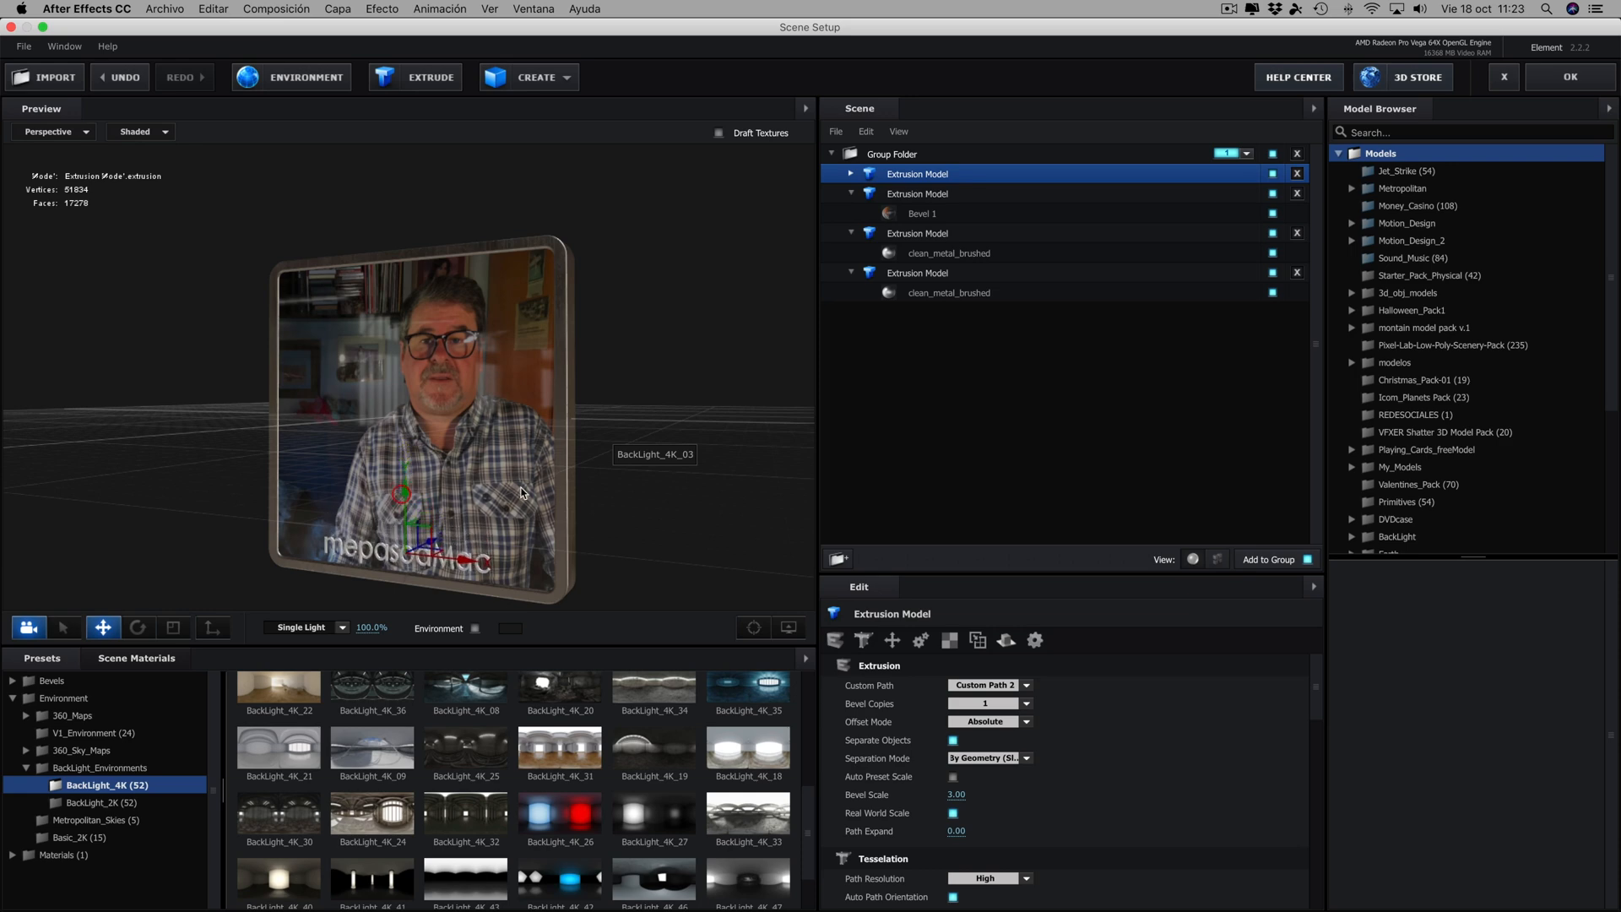
drag(663, 505, 762, 466)
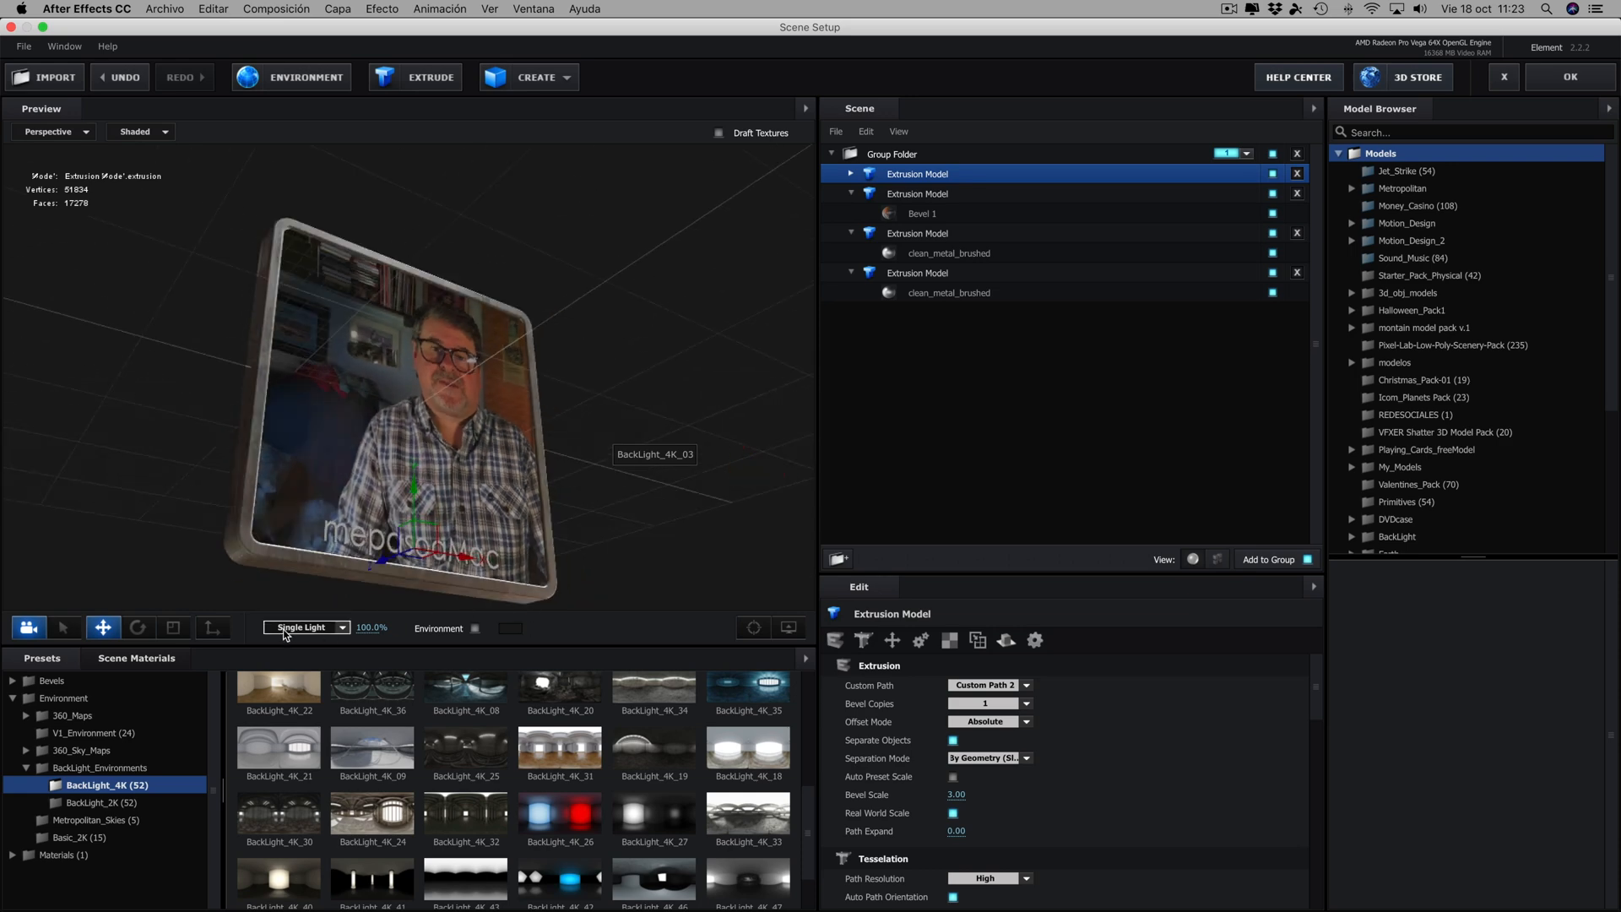
- Remove the unused materials from the scene
click(142, 658)
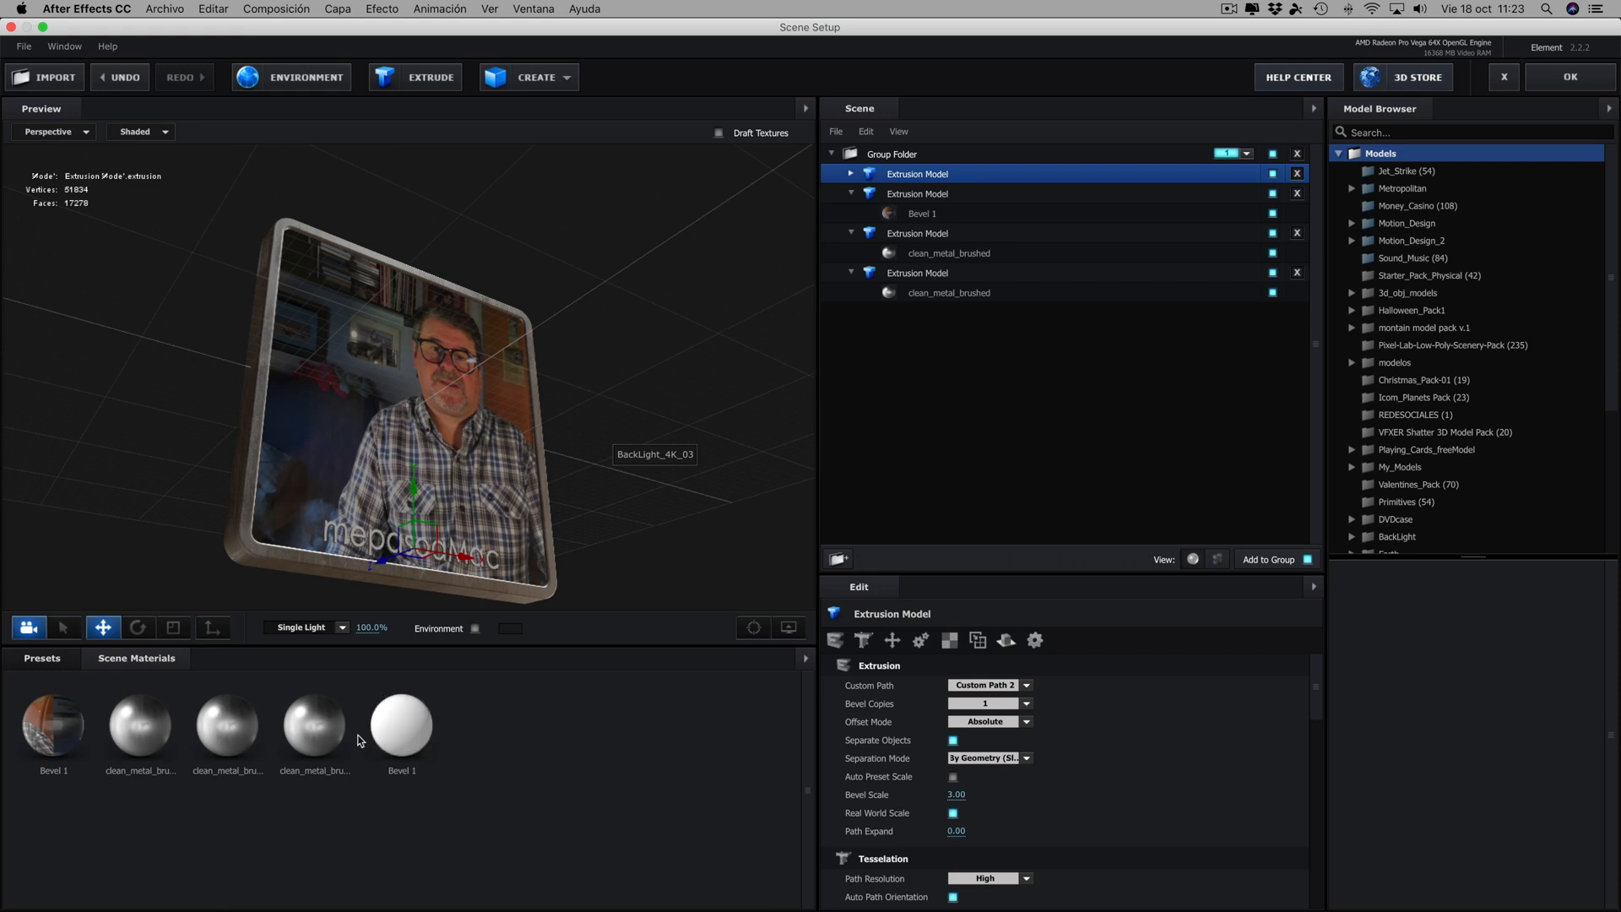
right_click(388, 825)
click(433, 858)
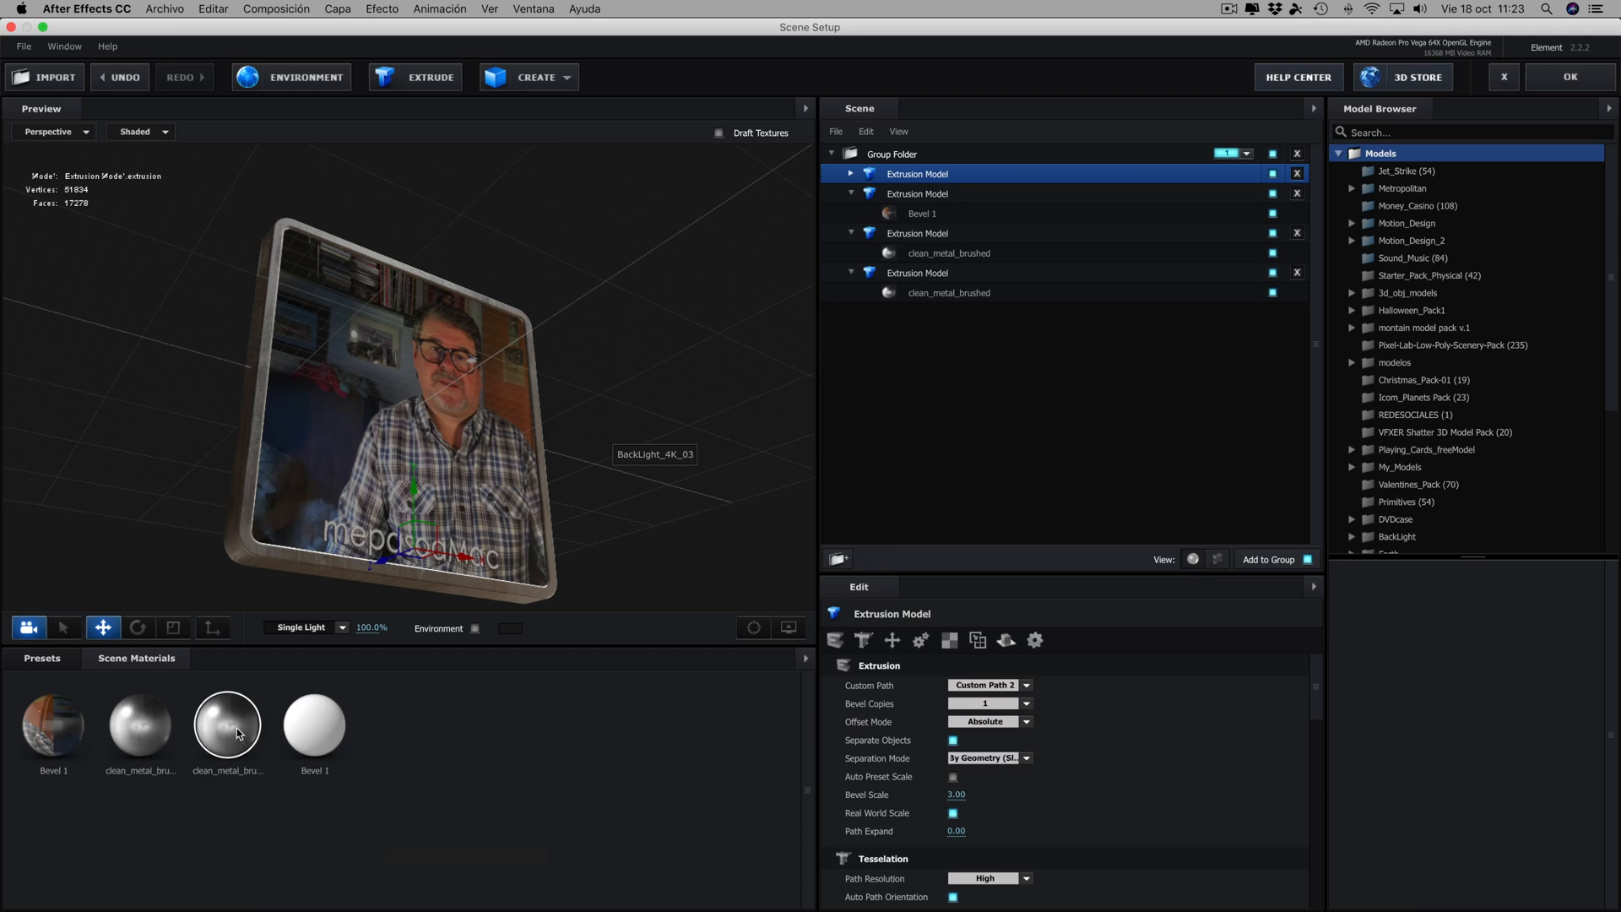
- Apply one shared clean_metal_brushed material to both frame extrusions and the text model, and purge the leftover unused materials
drag(238, 733, 939, 293)
drag(212, 724, 942, 263)
click(851, 173)
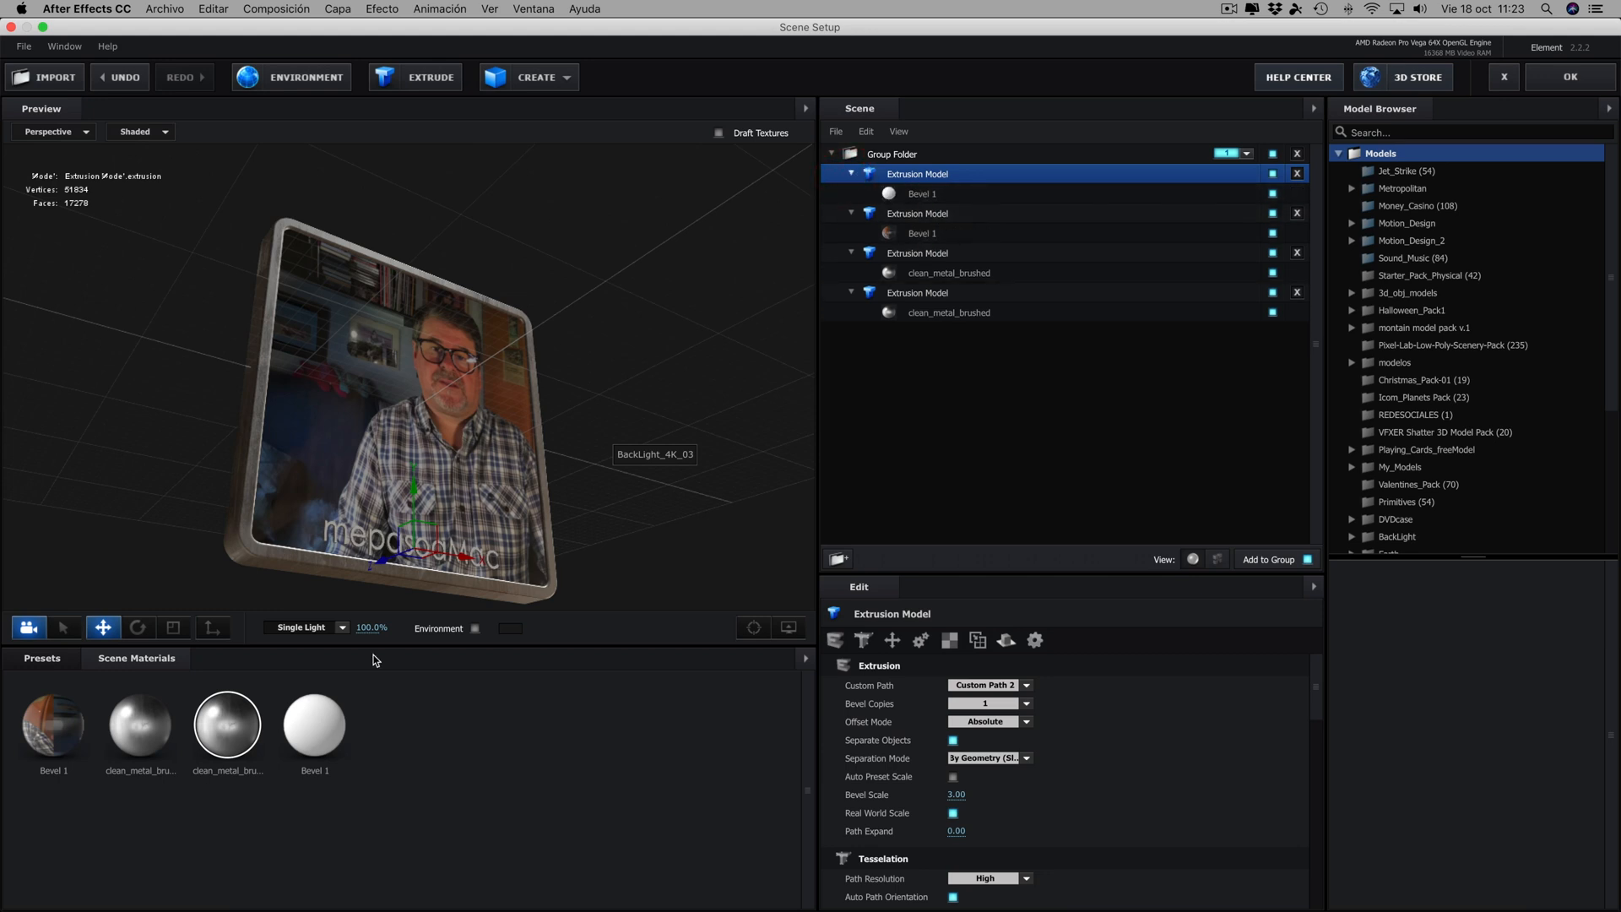
drag(238, 723, 929, 193)
right_click(458, 782)
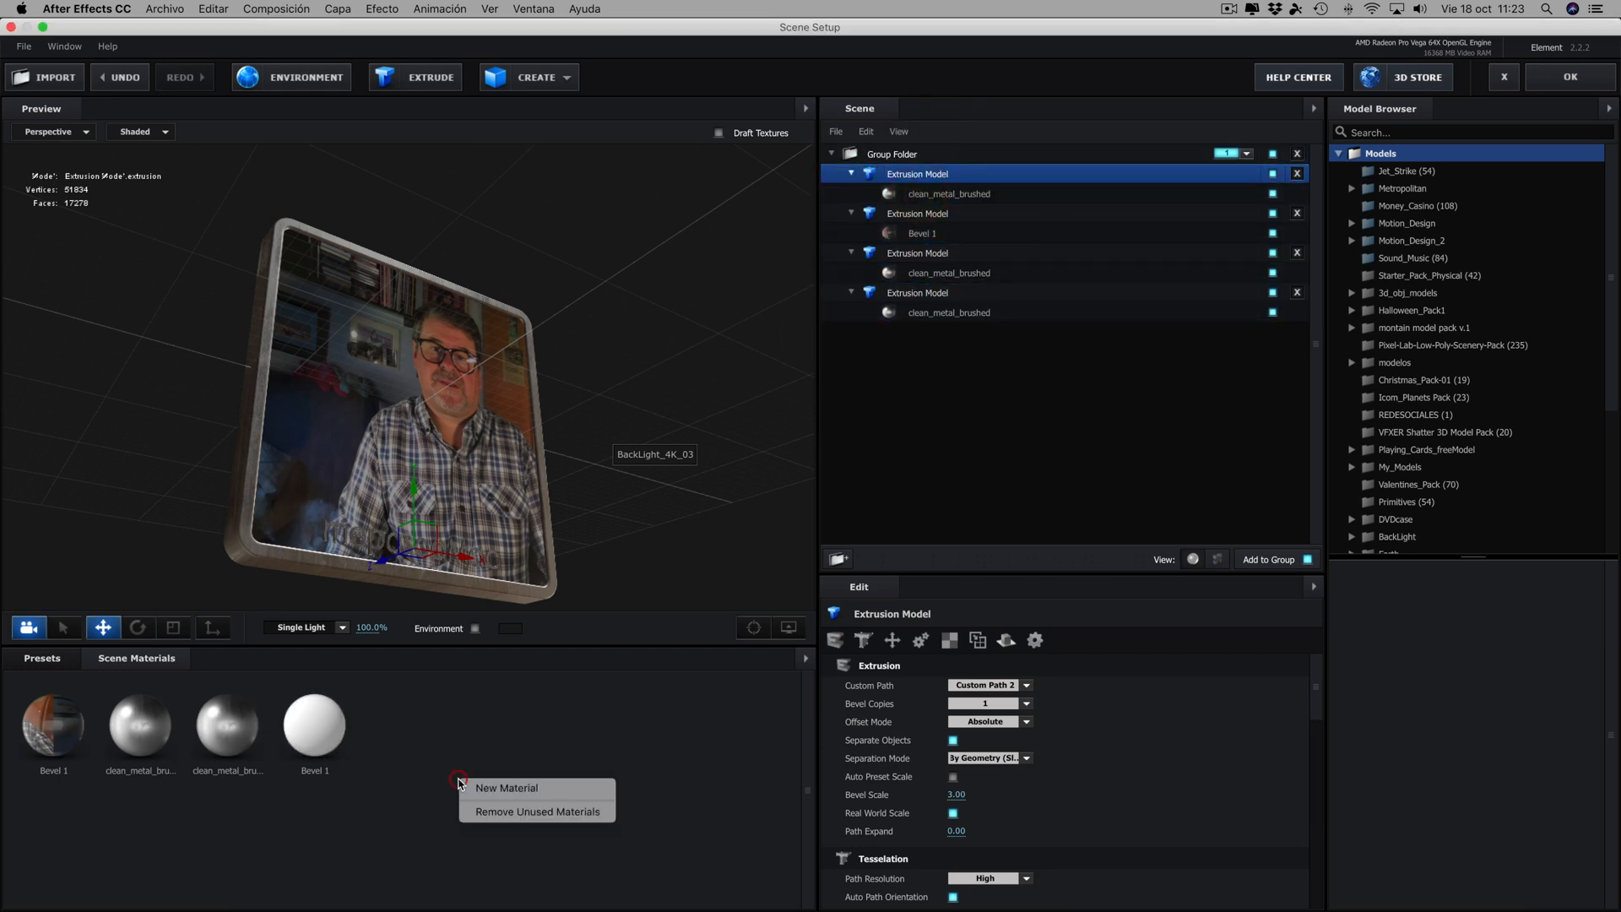
click(496, 813)
drag(663, 538, 599, 505)
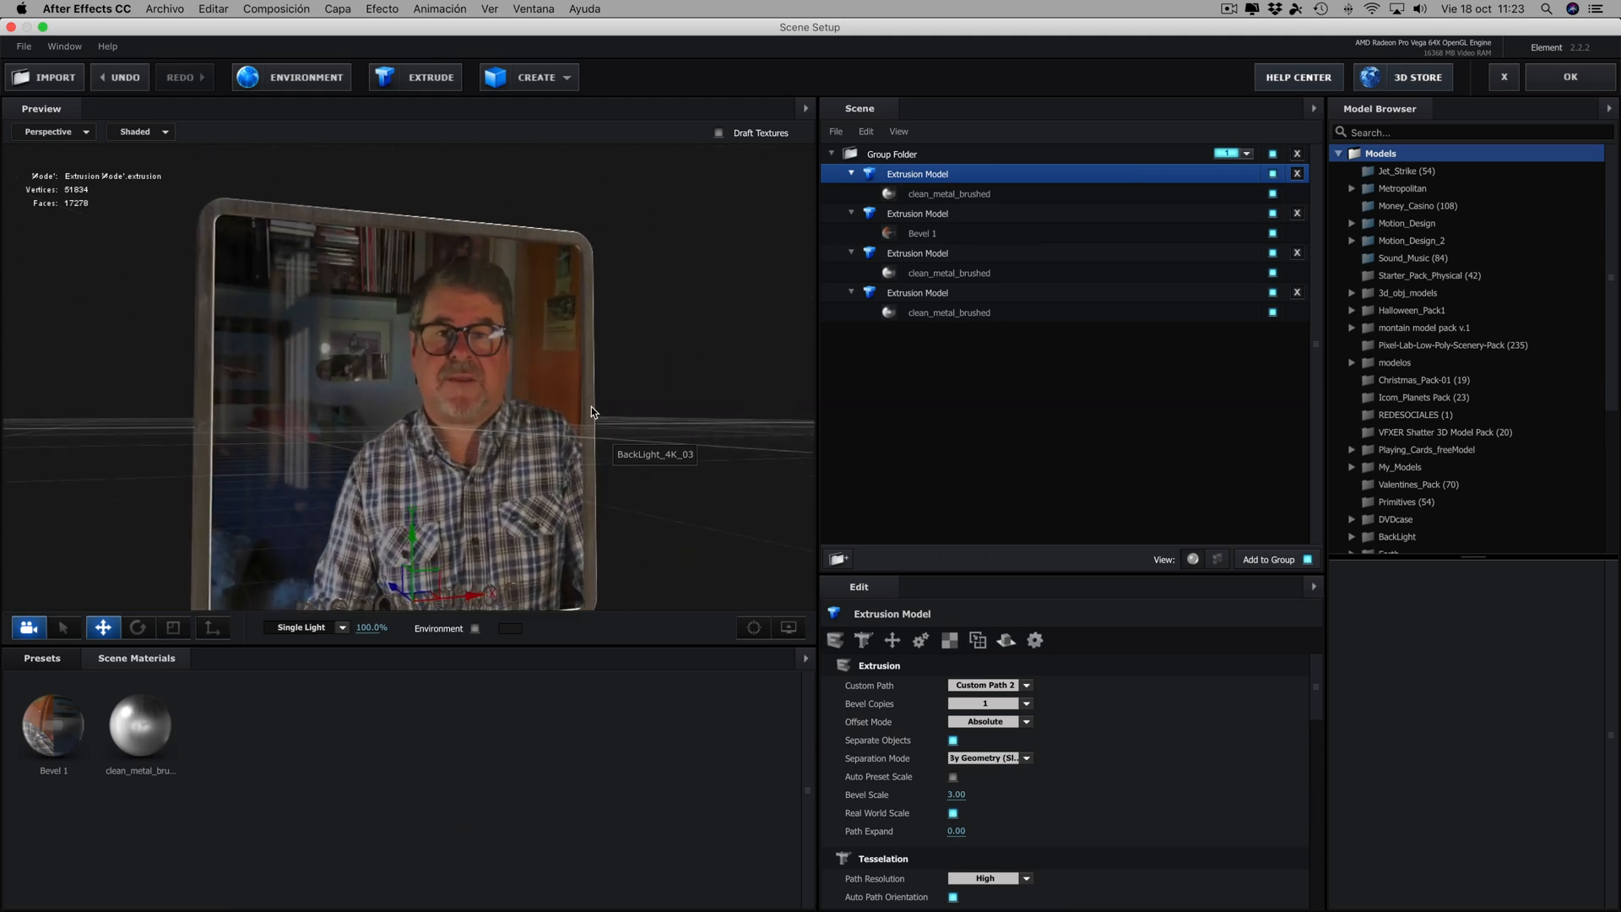
- Raise the mepasoaMac text model slightly above the frame's lower edge
click(752, 627)
drag(564, 454, 542, 410)
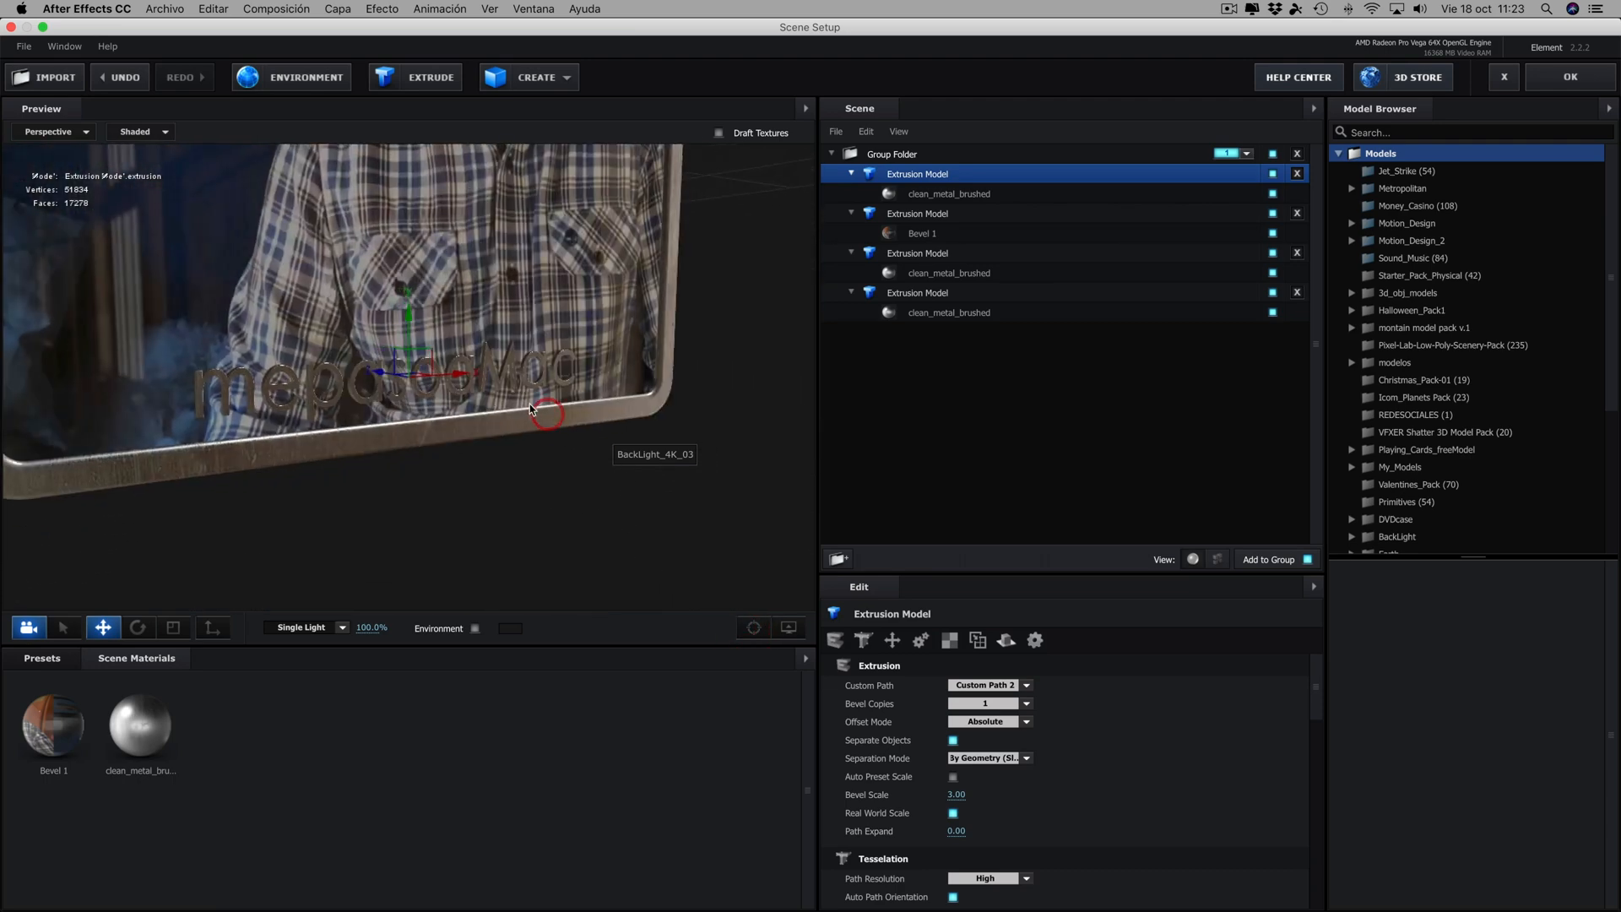
drag(408, 314, 407, 302)
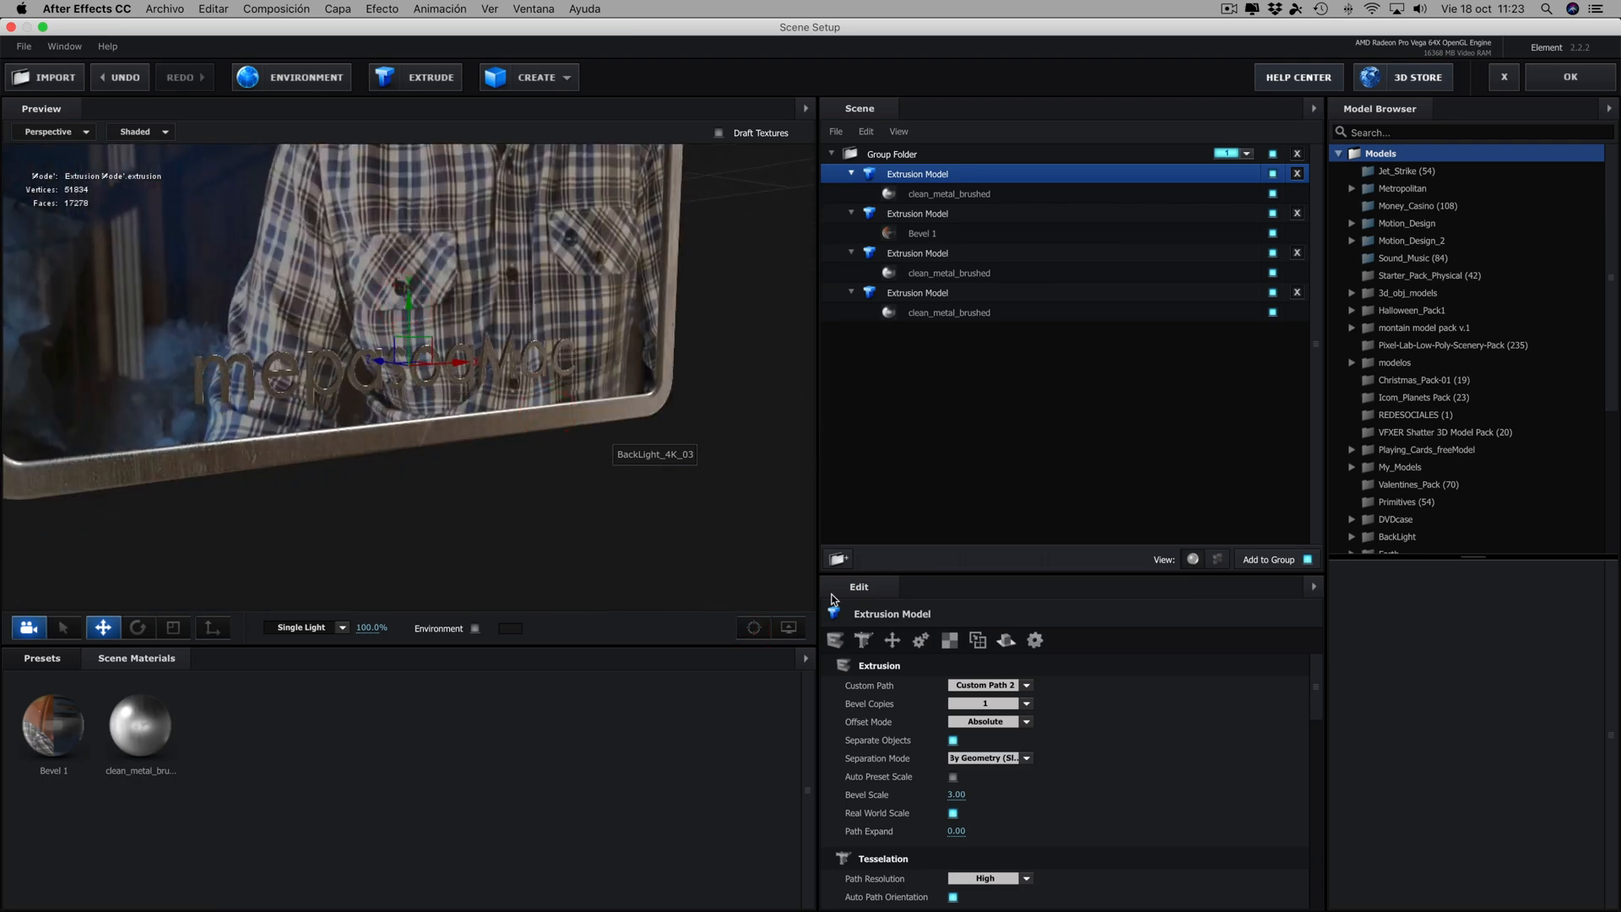
- Set the Bevel Size of the text model's clean_metal_brushed material to 1.28 and check the result from different distances
click(915, 196)
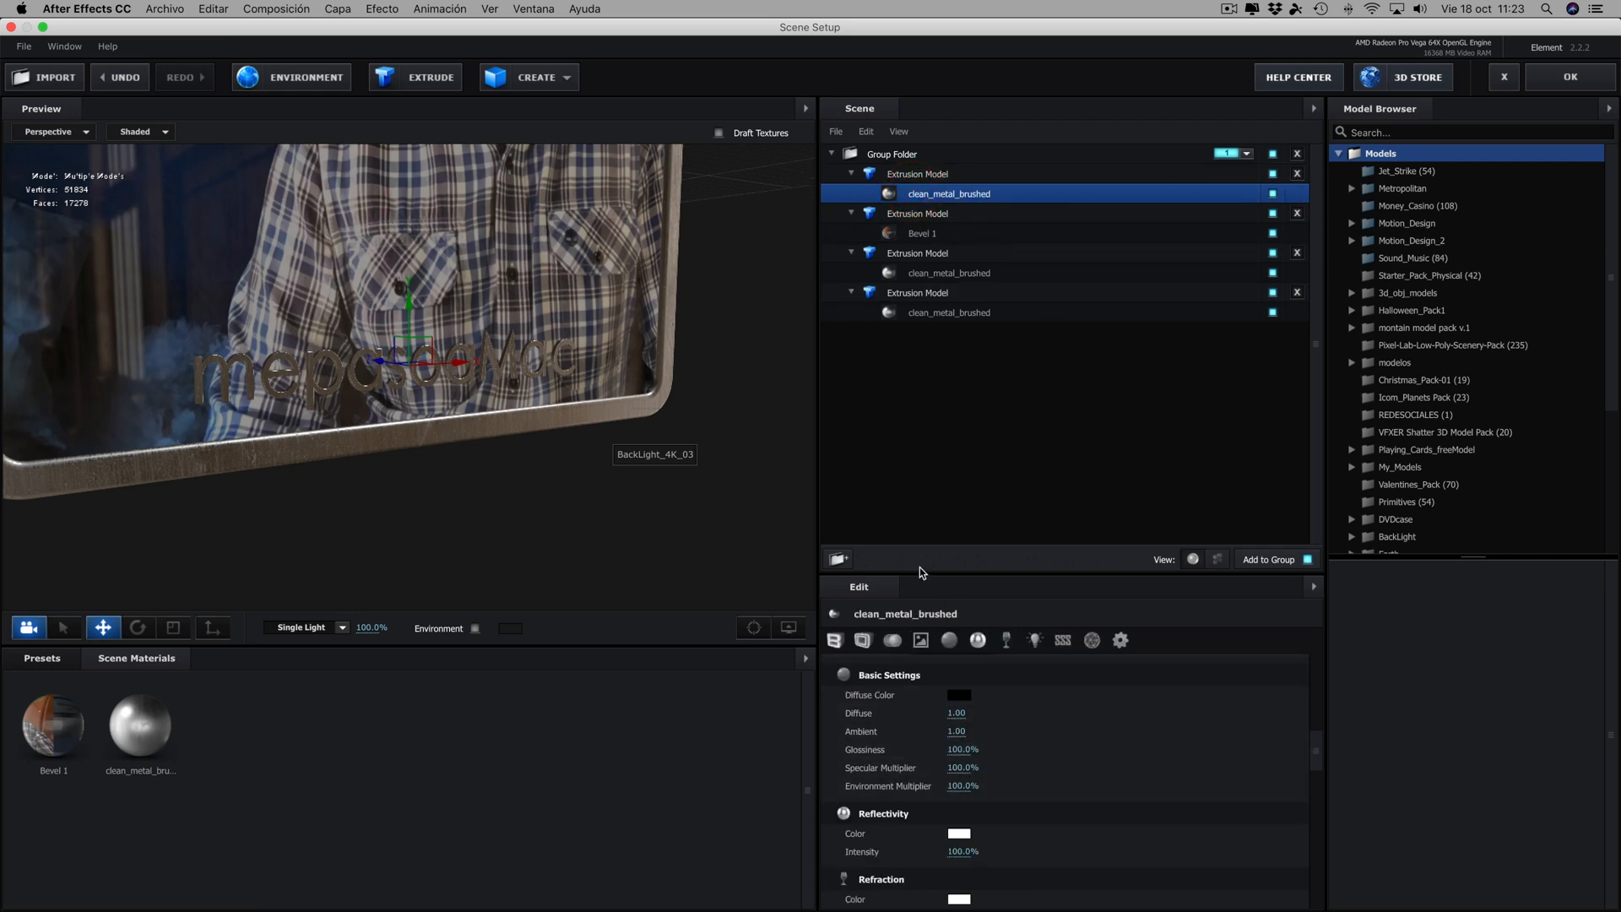
click(834, 640)
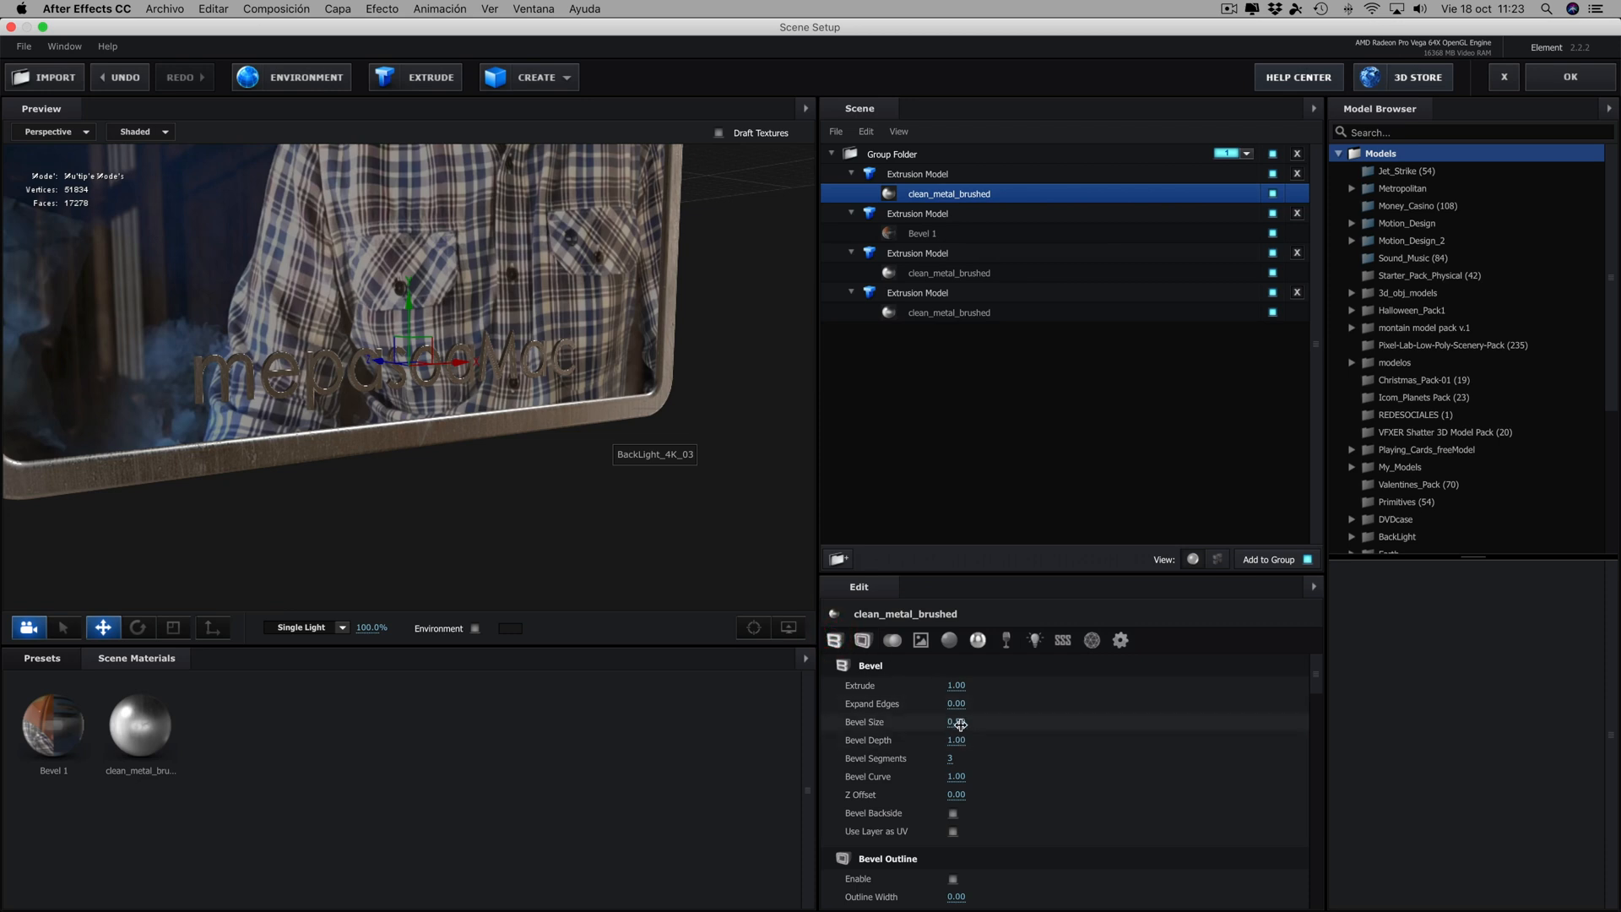
drag(993, 723, 1005, 724)
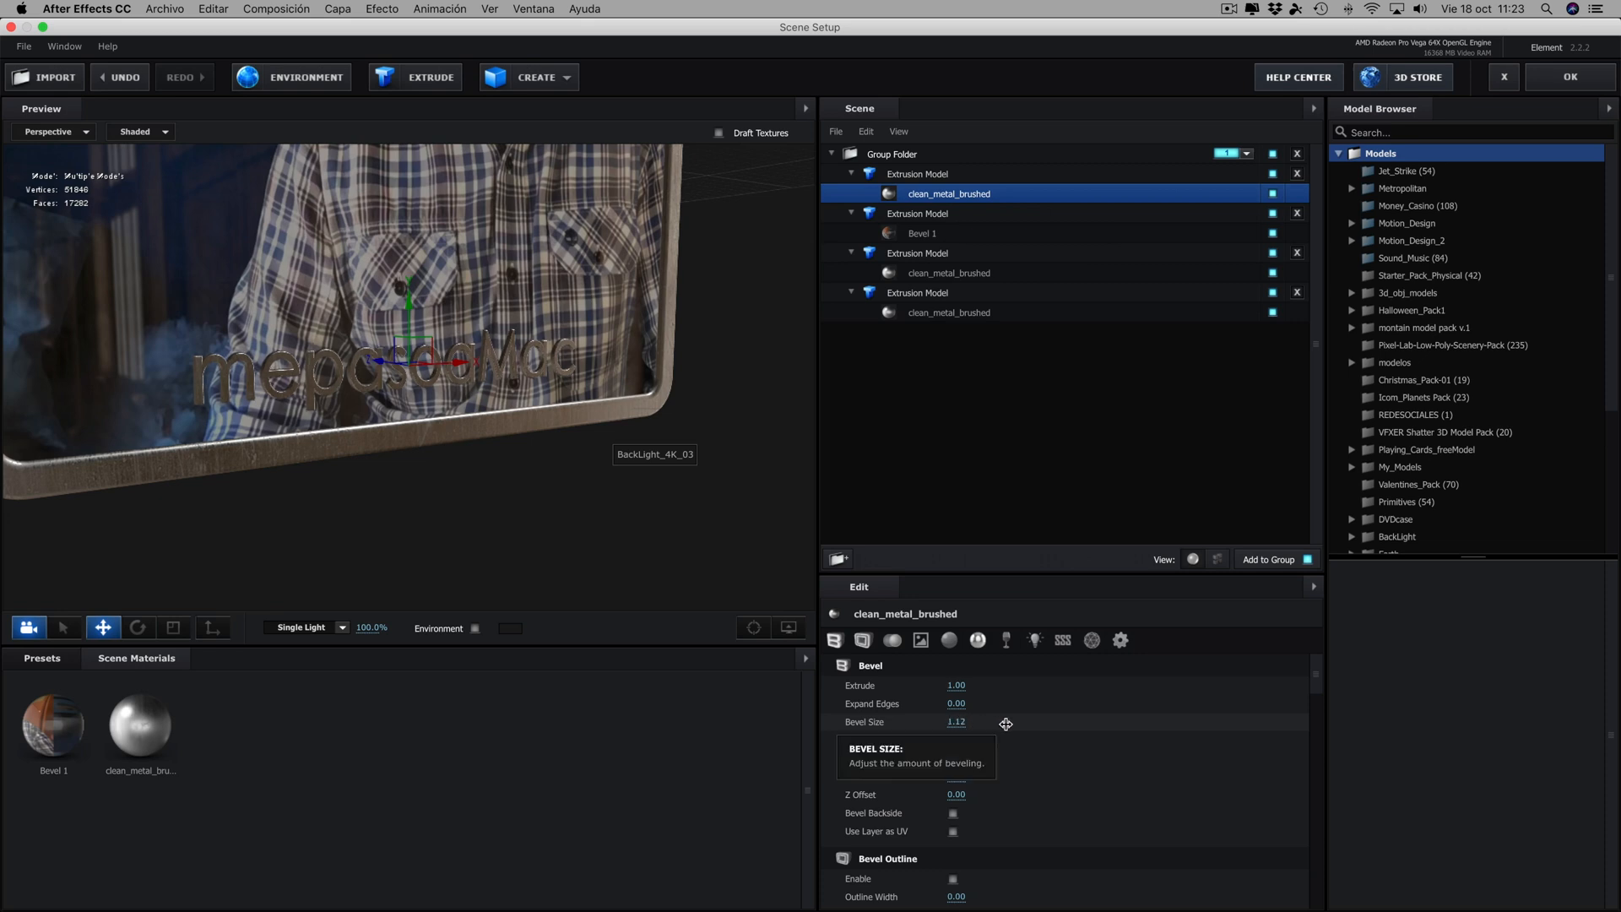
drag(568, 532, 491, 475)
scroll(468, 464, down, 10)
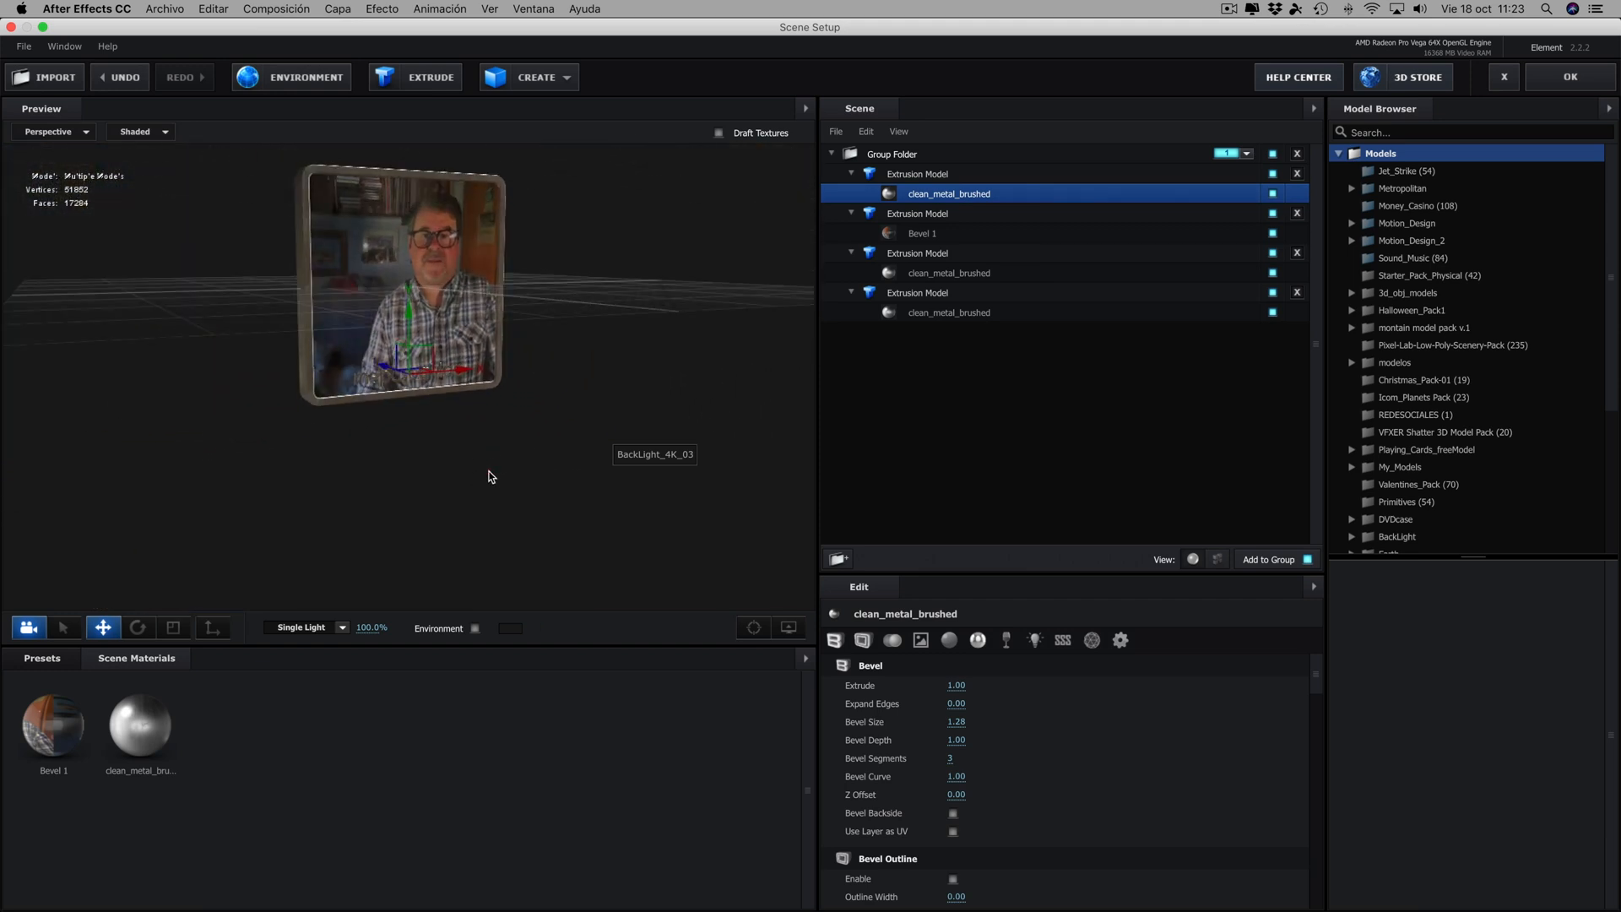
scroll(486, 442, up, 5)
mouse_move(634, 353)
mouse_down()
mouse_move(549, 328)
mouse_move(459, 390)
mouse_move(456, 422)
mouse_move(392, 435)
mouse_move(648, 355)
mouse_up()
scroll(657, 354, down, 5)
scroll(657, 352, down, 1)
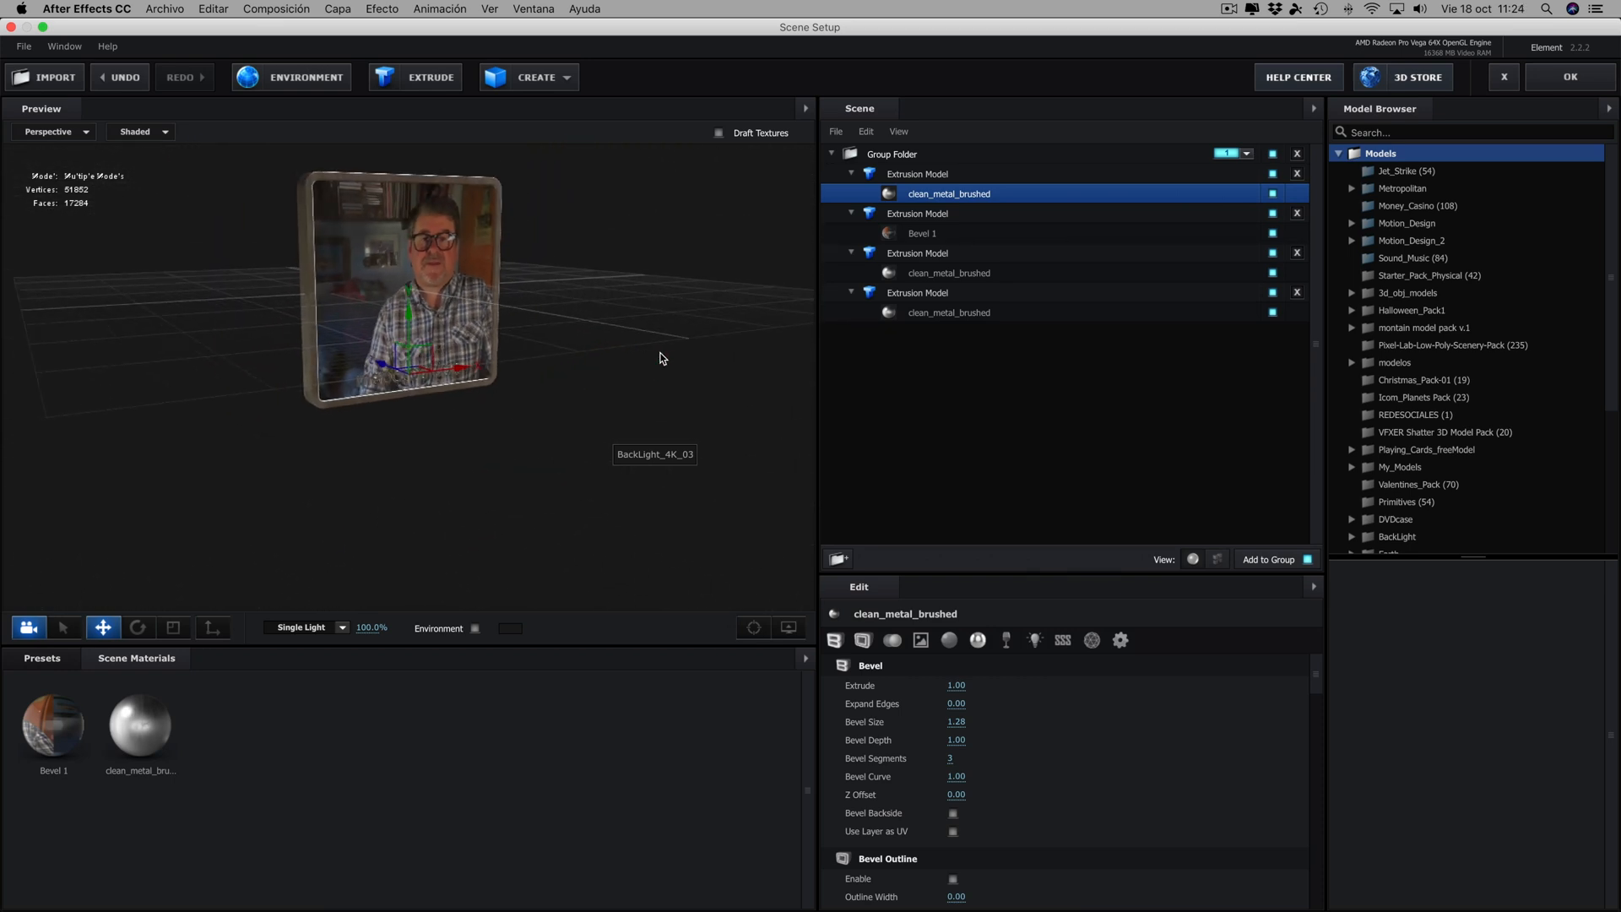
- Accept the Element scene and hide the cuadro and mepasoaMac layers in Comp 1
click(1567, 80)
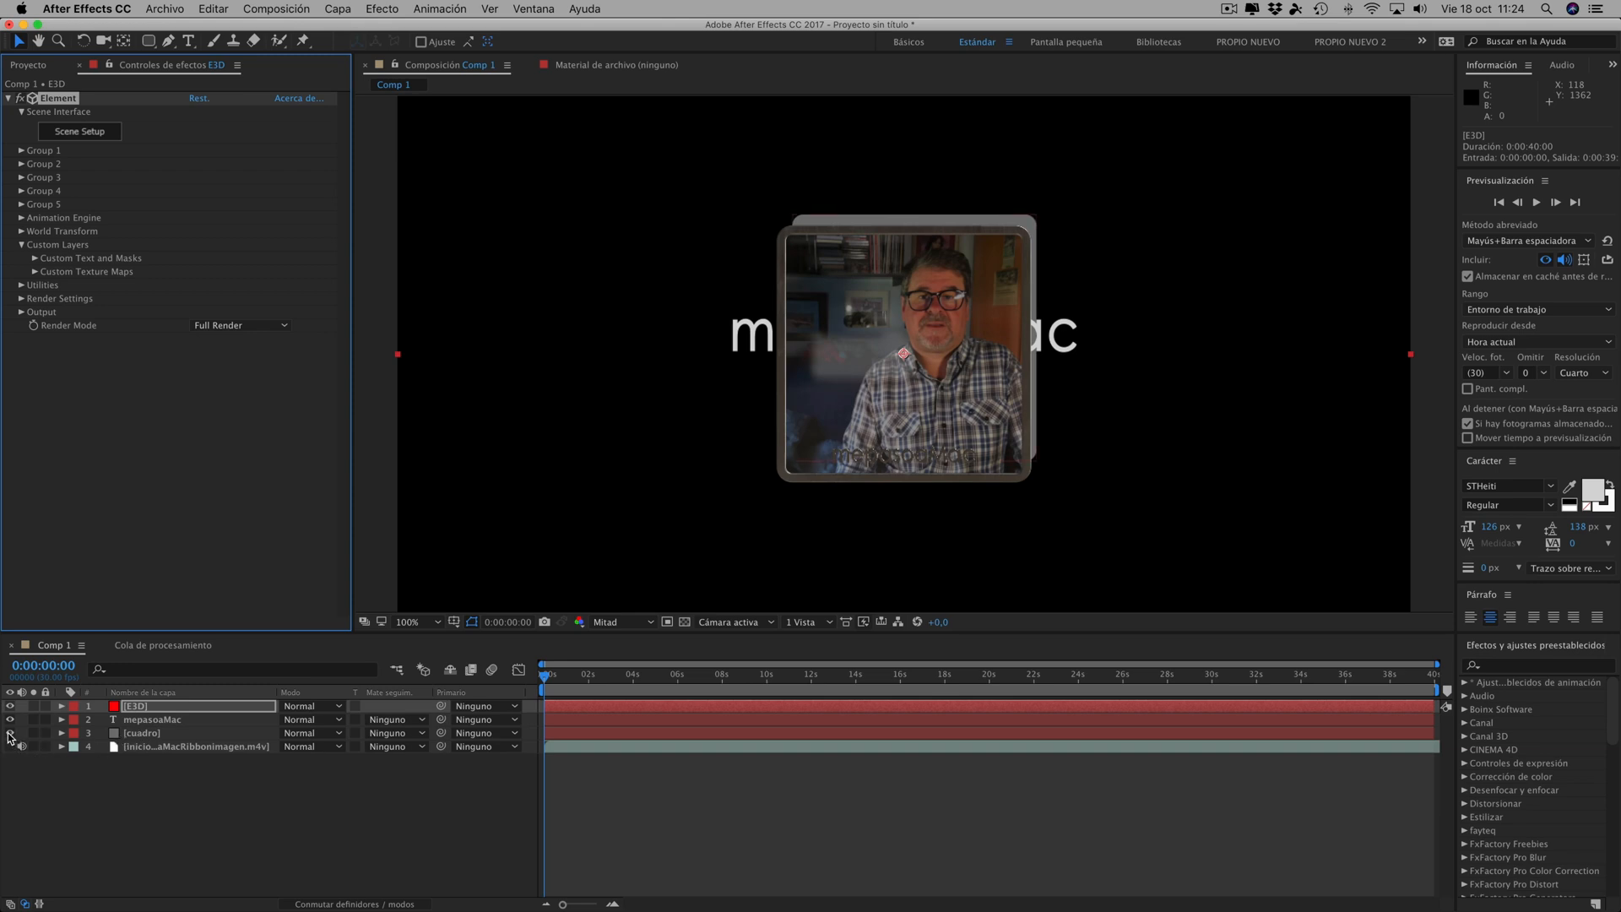
click(10, 733)
click(9, 719)
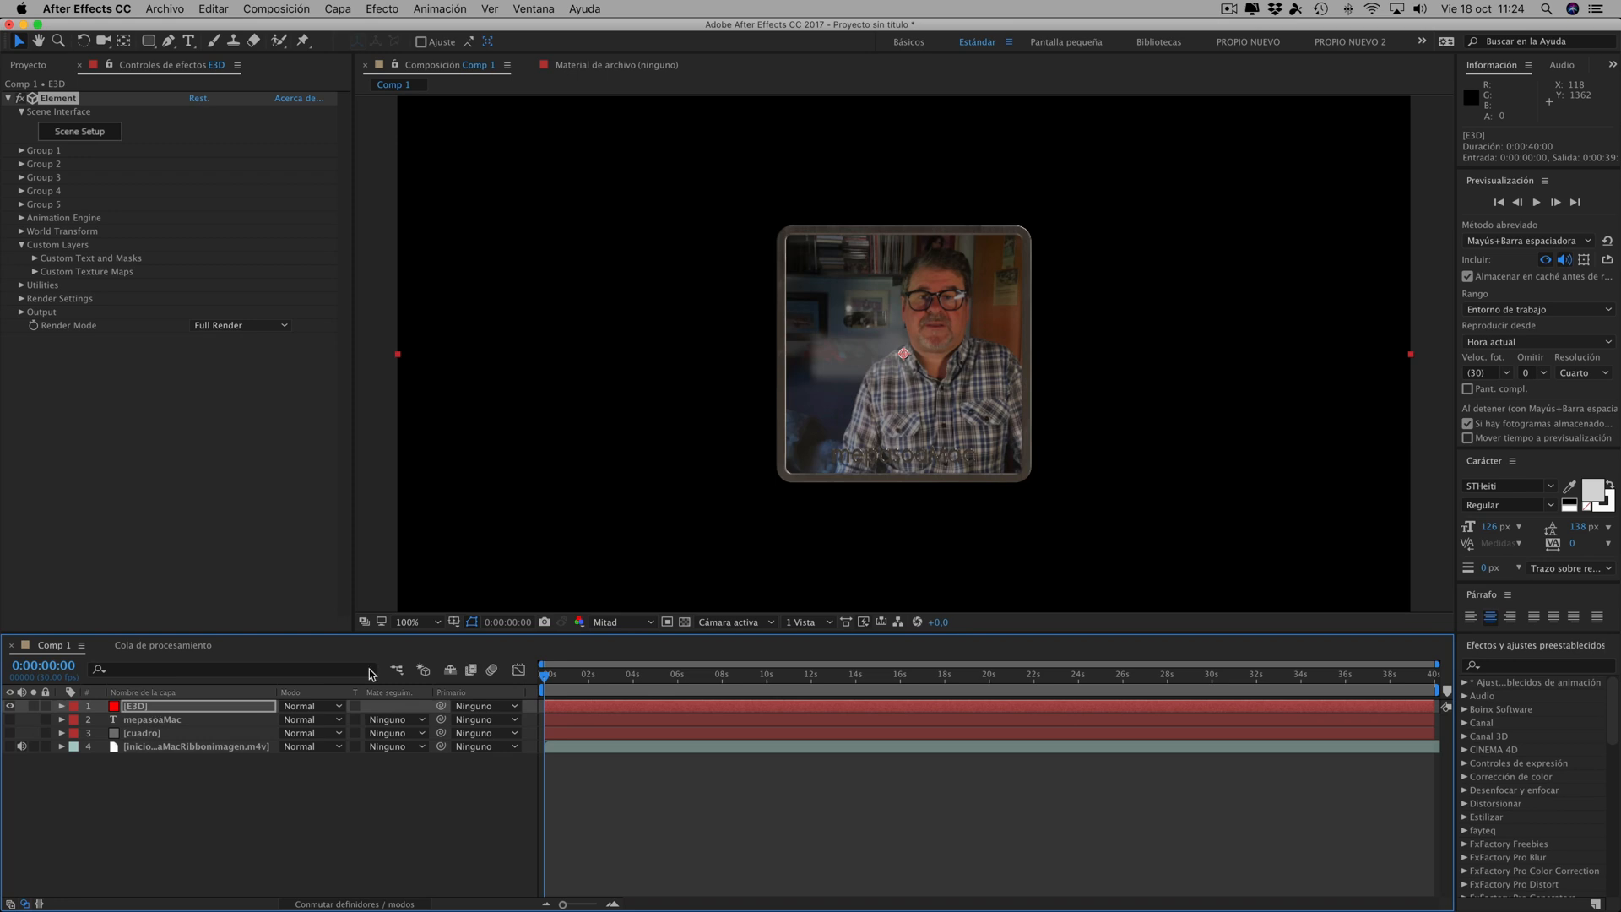
- Add a two-node 35 mm camera to Comp 1 and orbit it to see the frame slightly from below
click(339, 9)
mouse_move(338, 34)
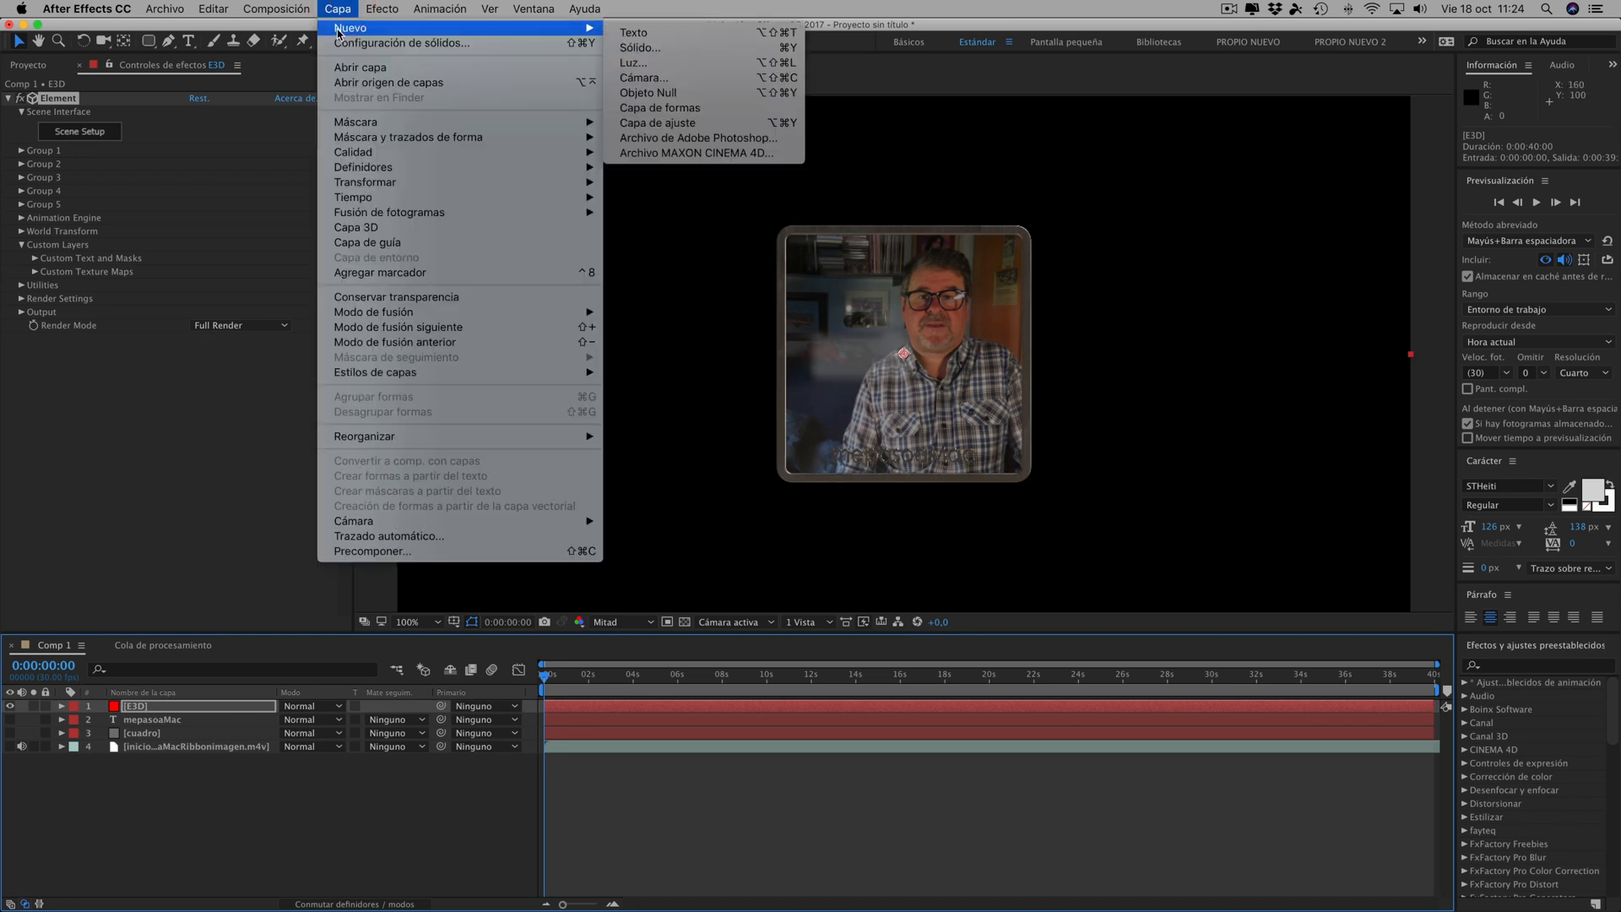
click(643, 78)
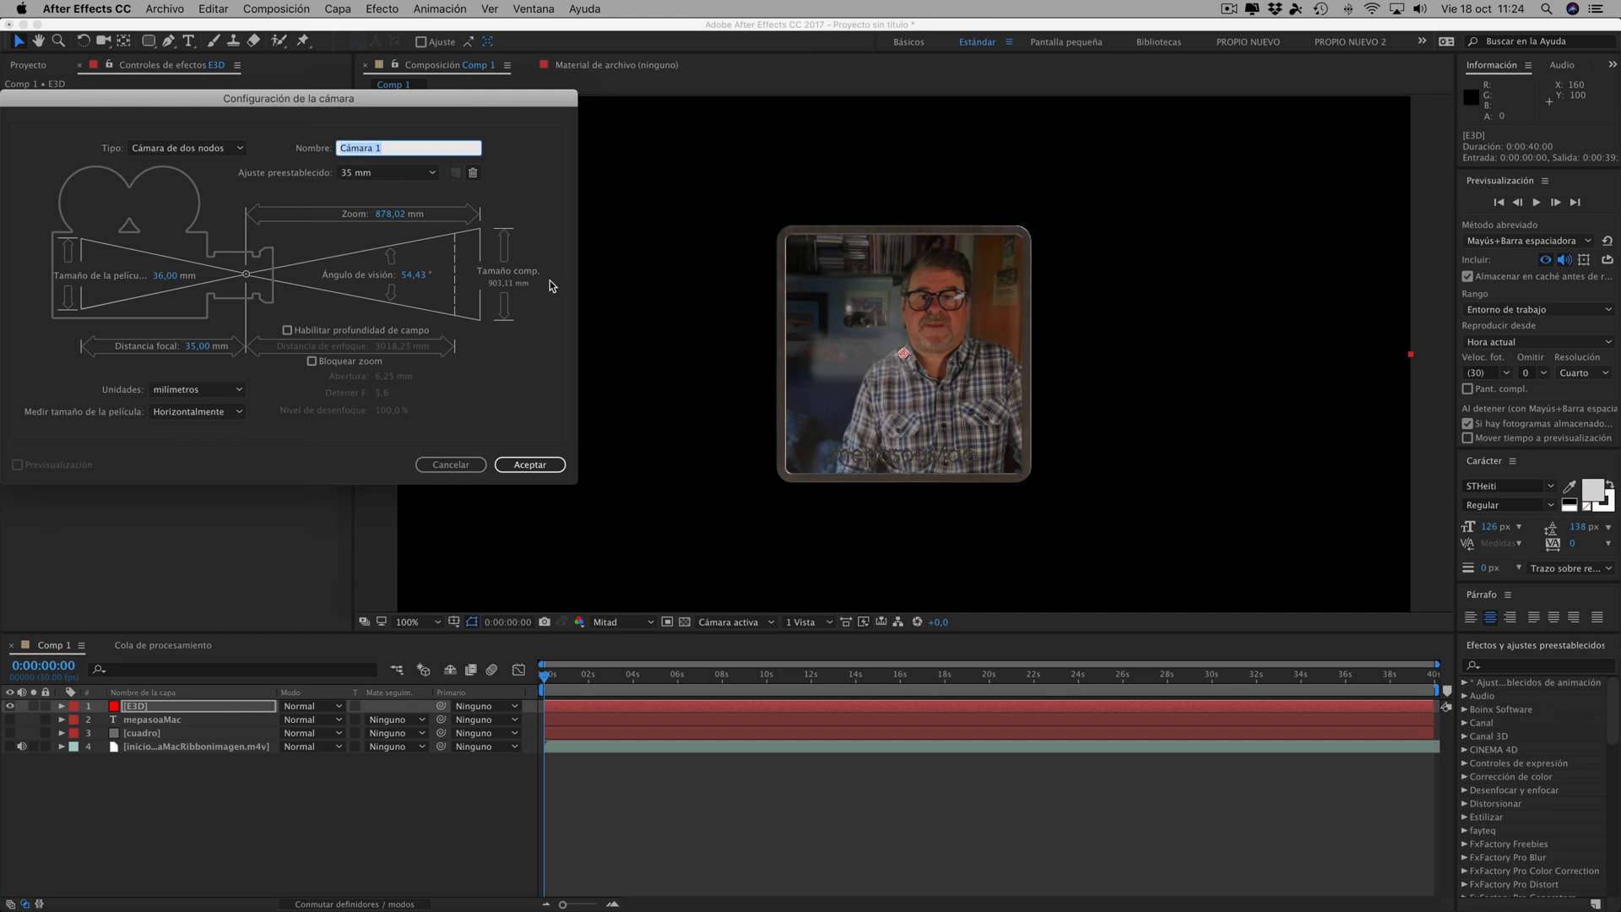
click(530, 463)
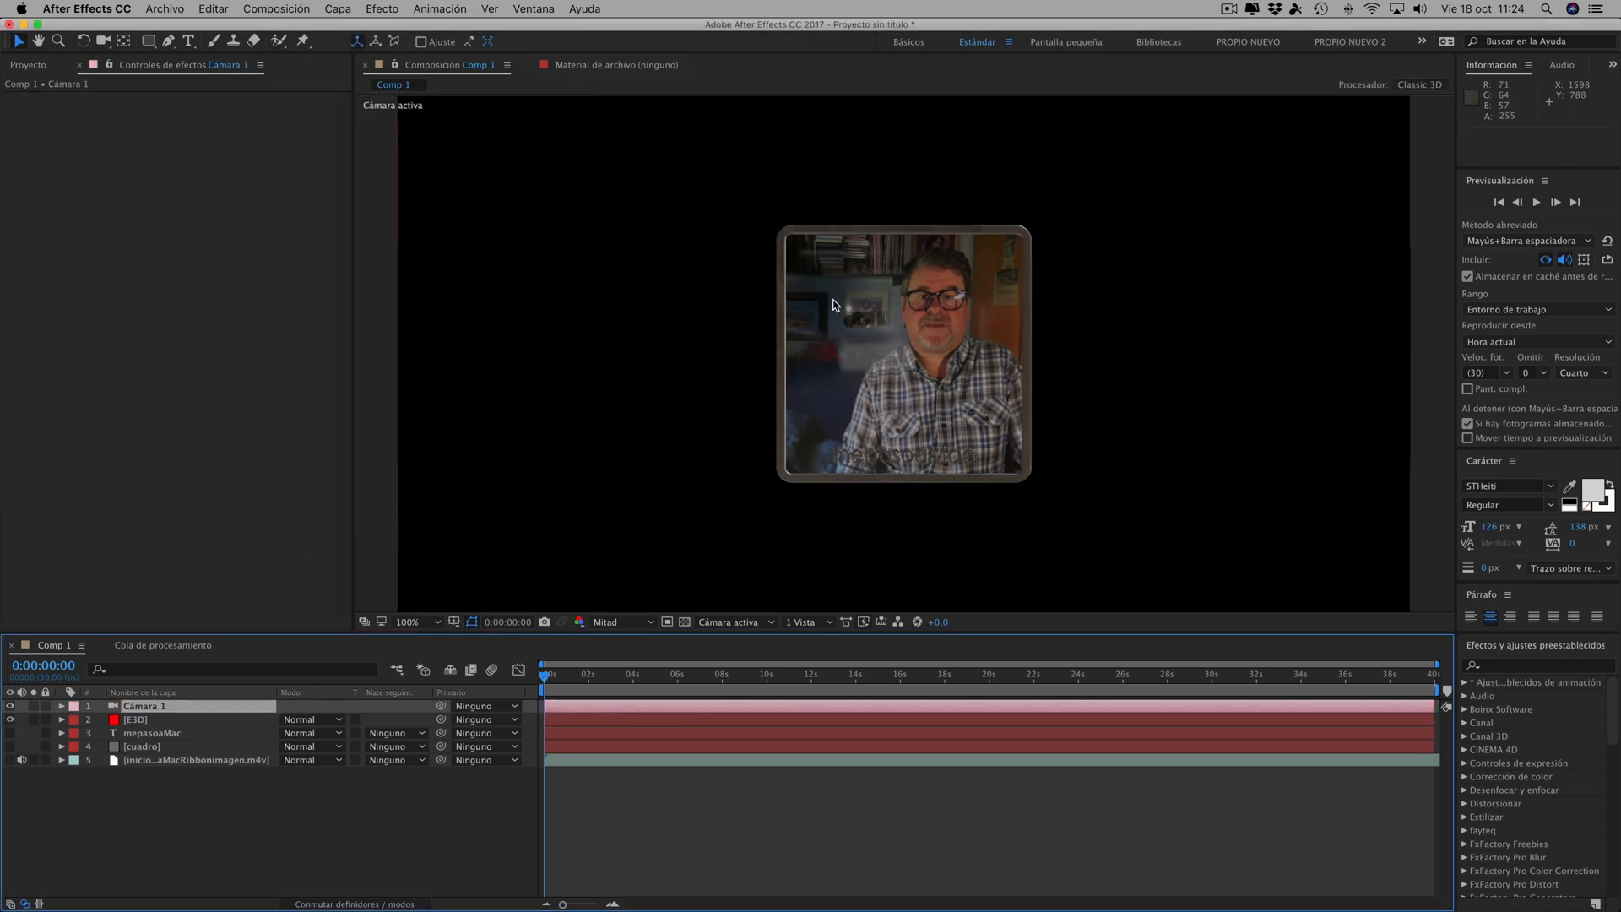
click(103, 41)
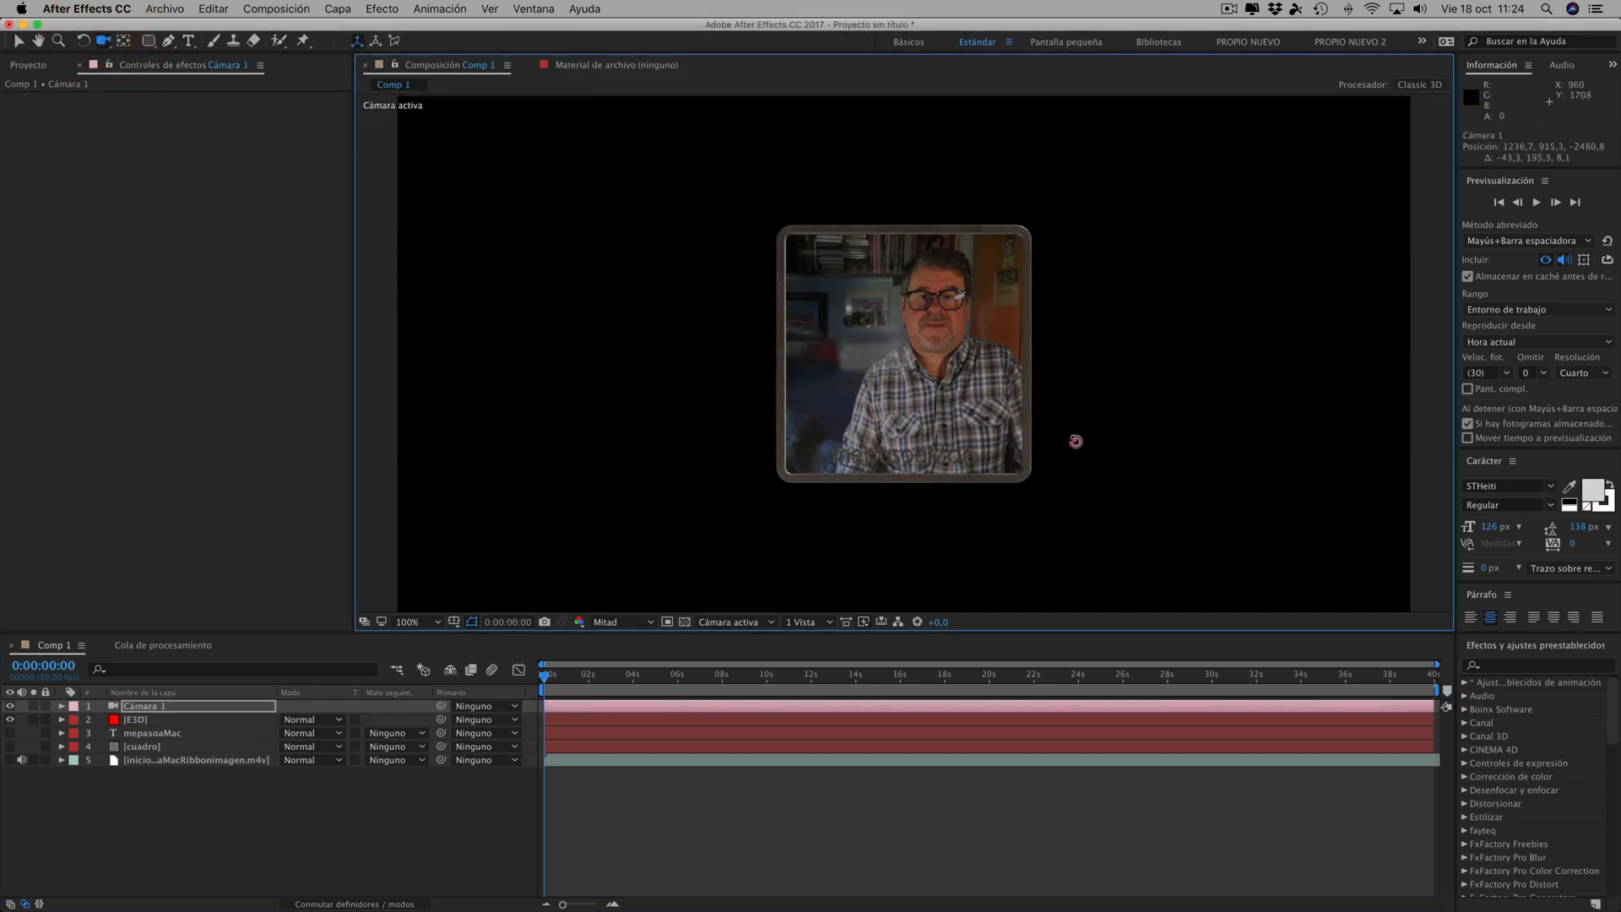
mouse_move(1074, 442)
mouse_down()
mouse_move(1097, 423)
mouse_move(1078, 420)
mouse_up()
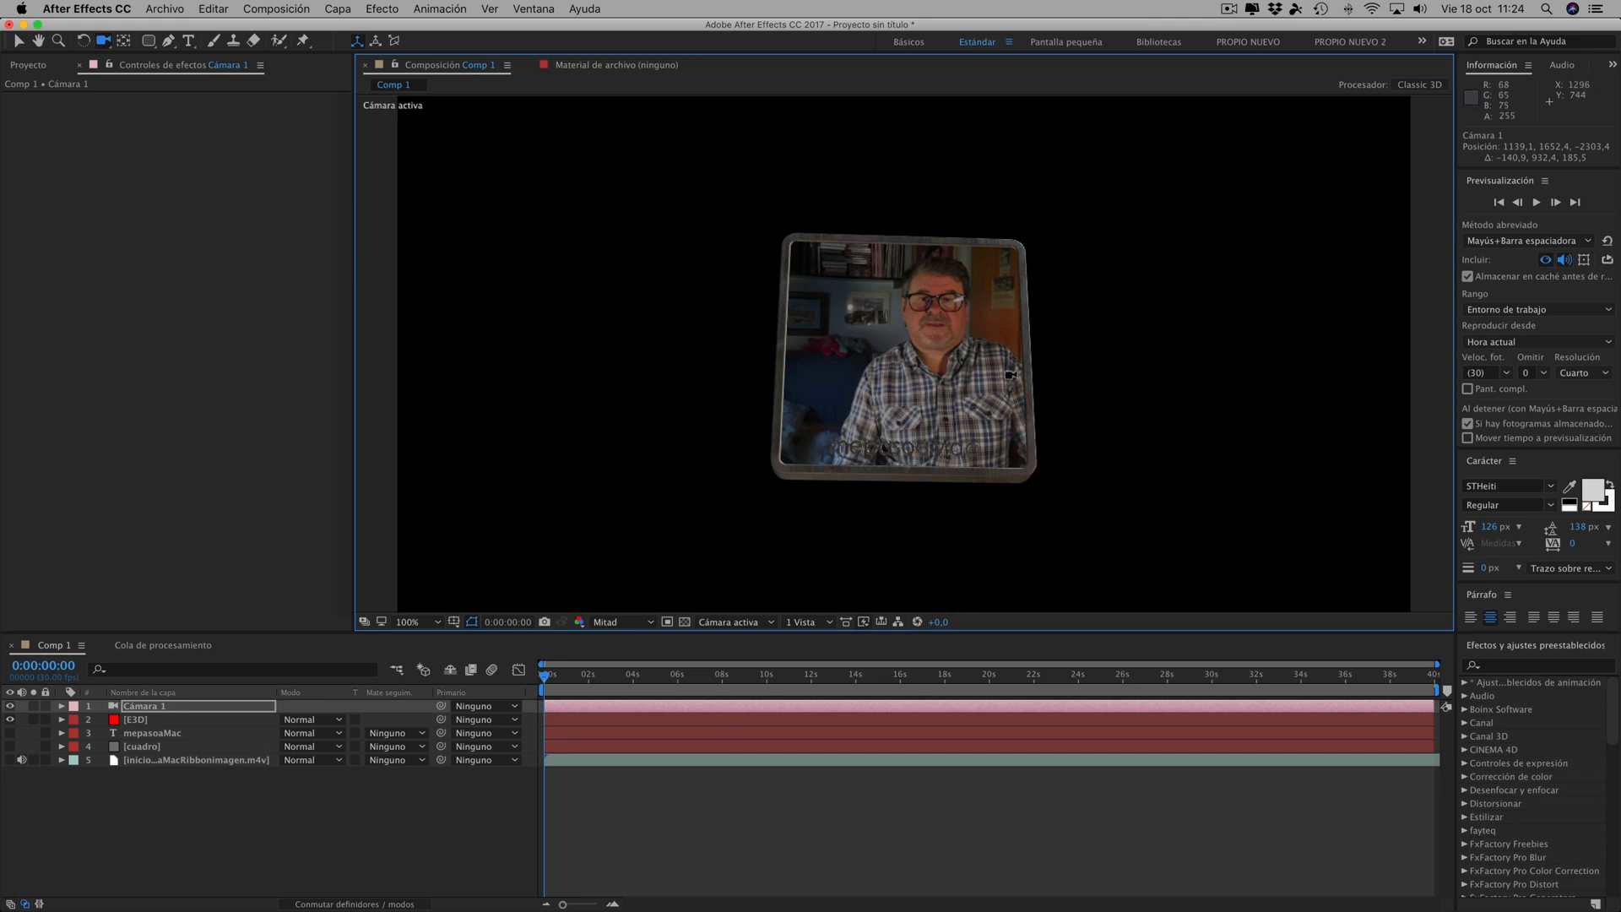
- Assign the whole Group Folder of the Element scene to auxiliary animation Channel 1 and accept the scene
click(142, 723)
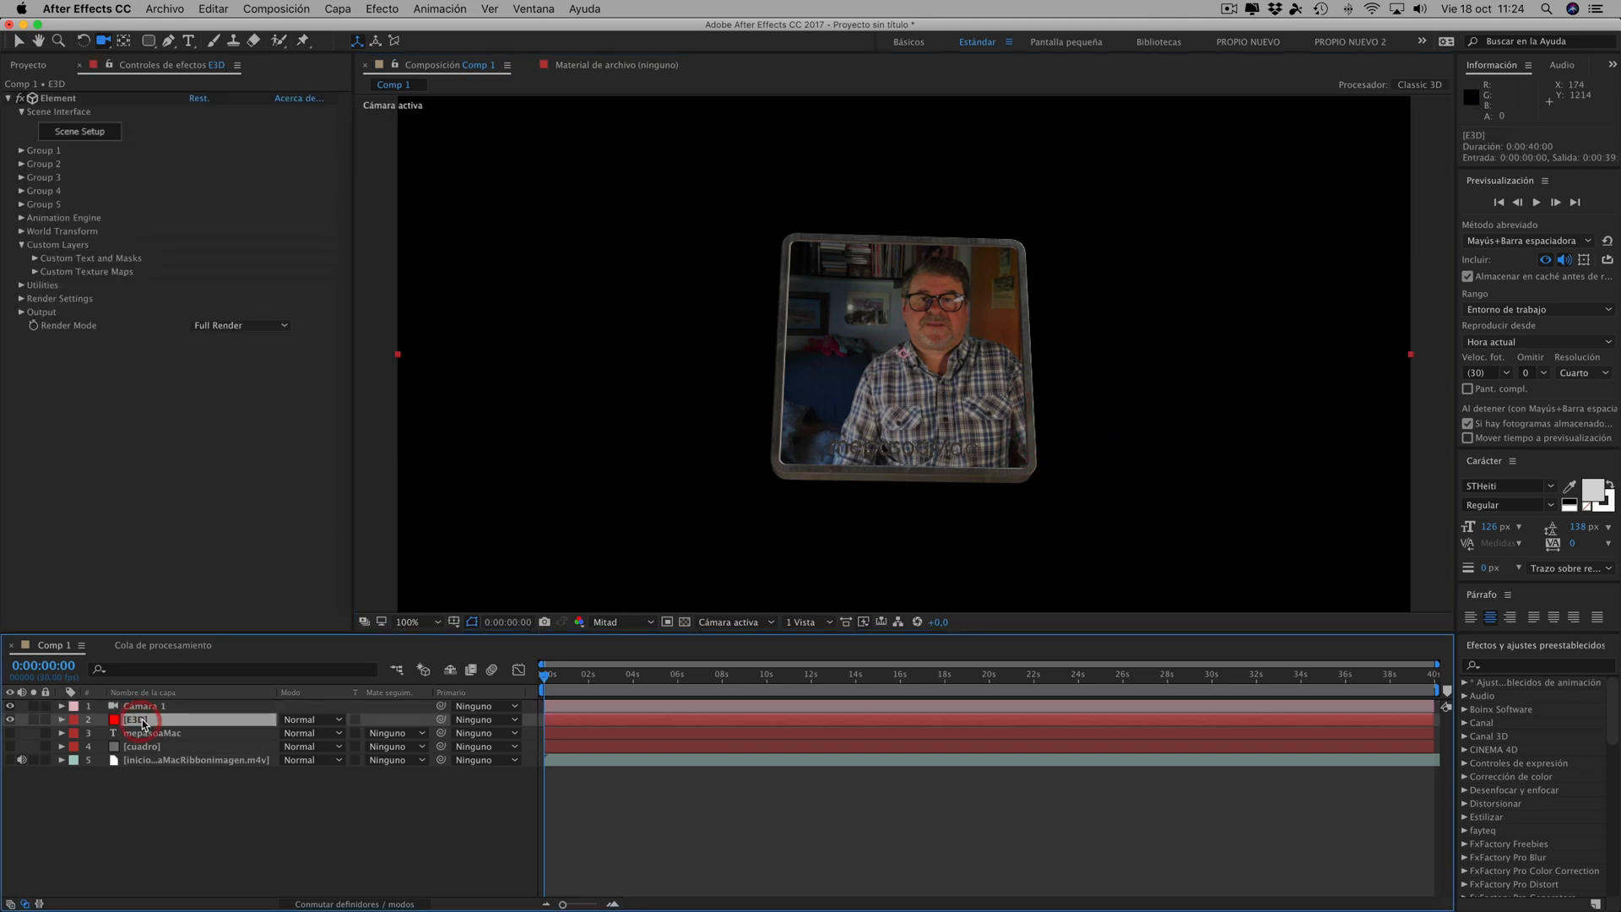
click(66, 131)
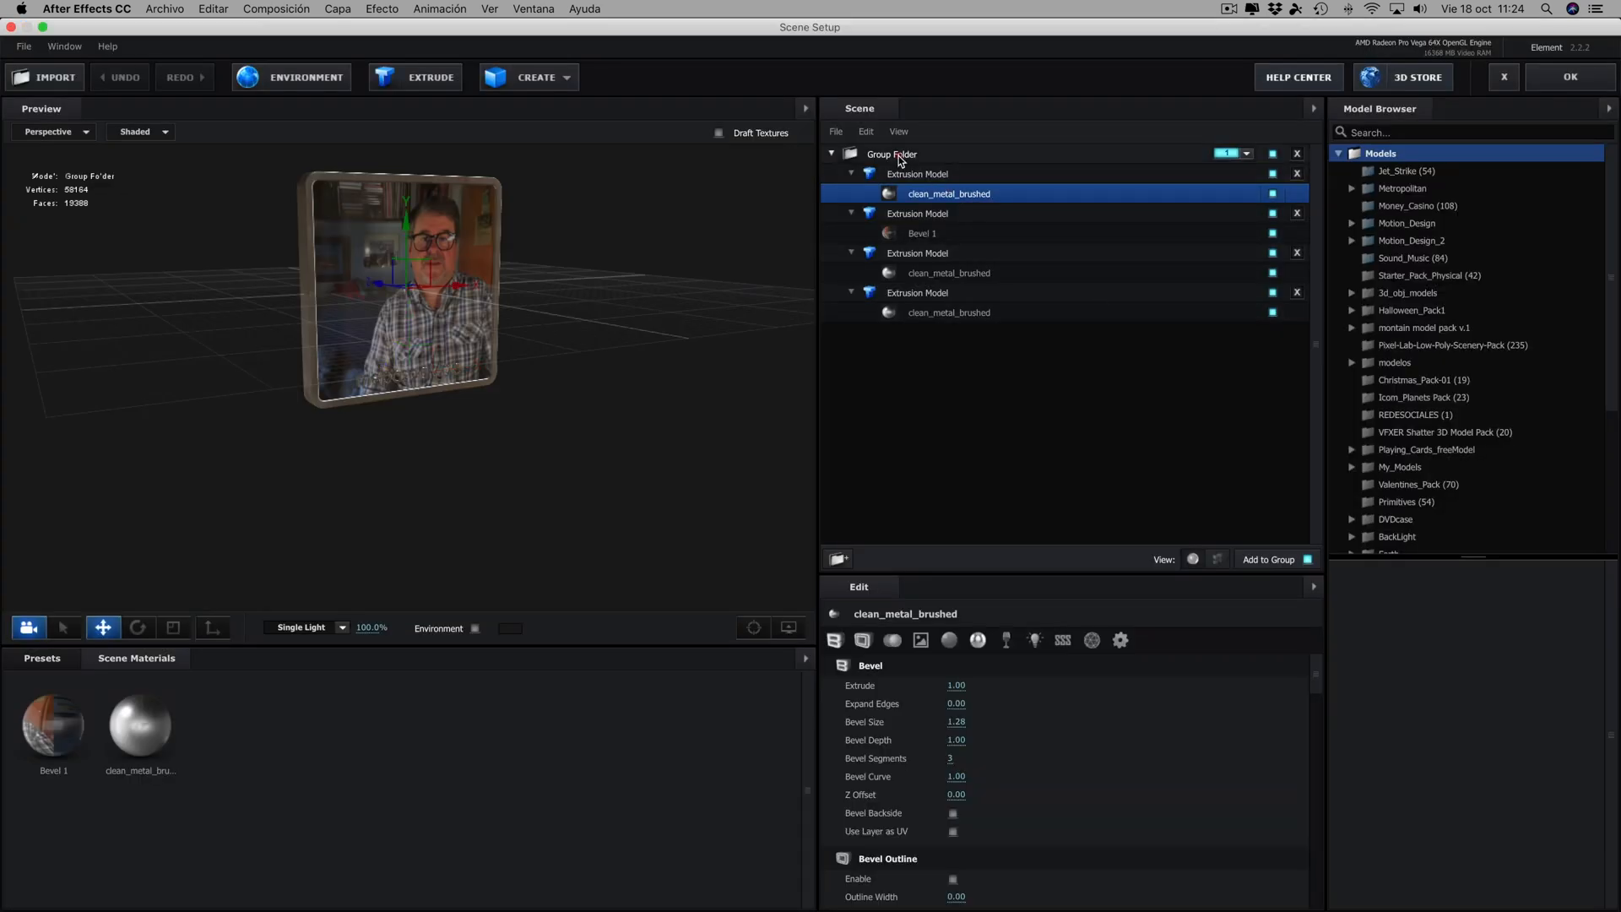
click(903, 157)
click(1027, 788)
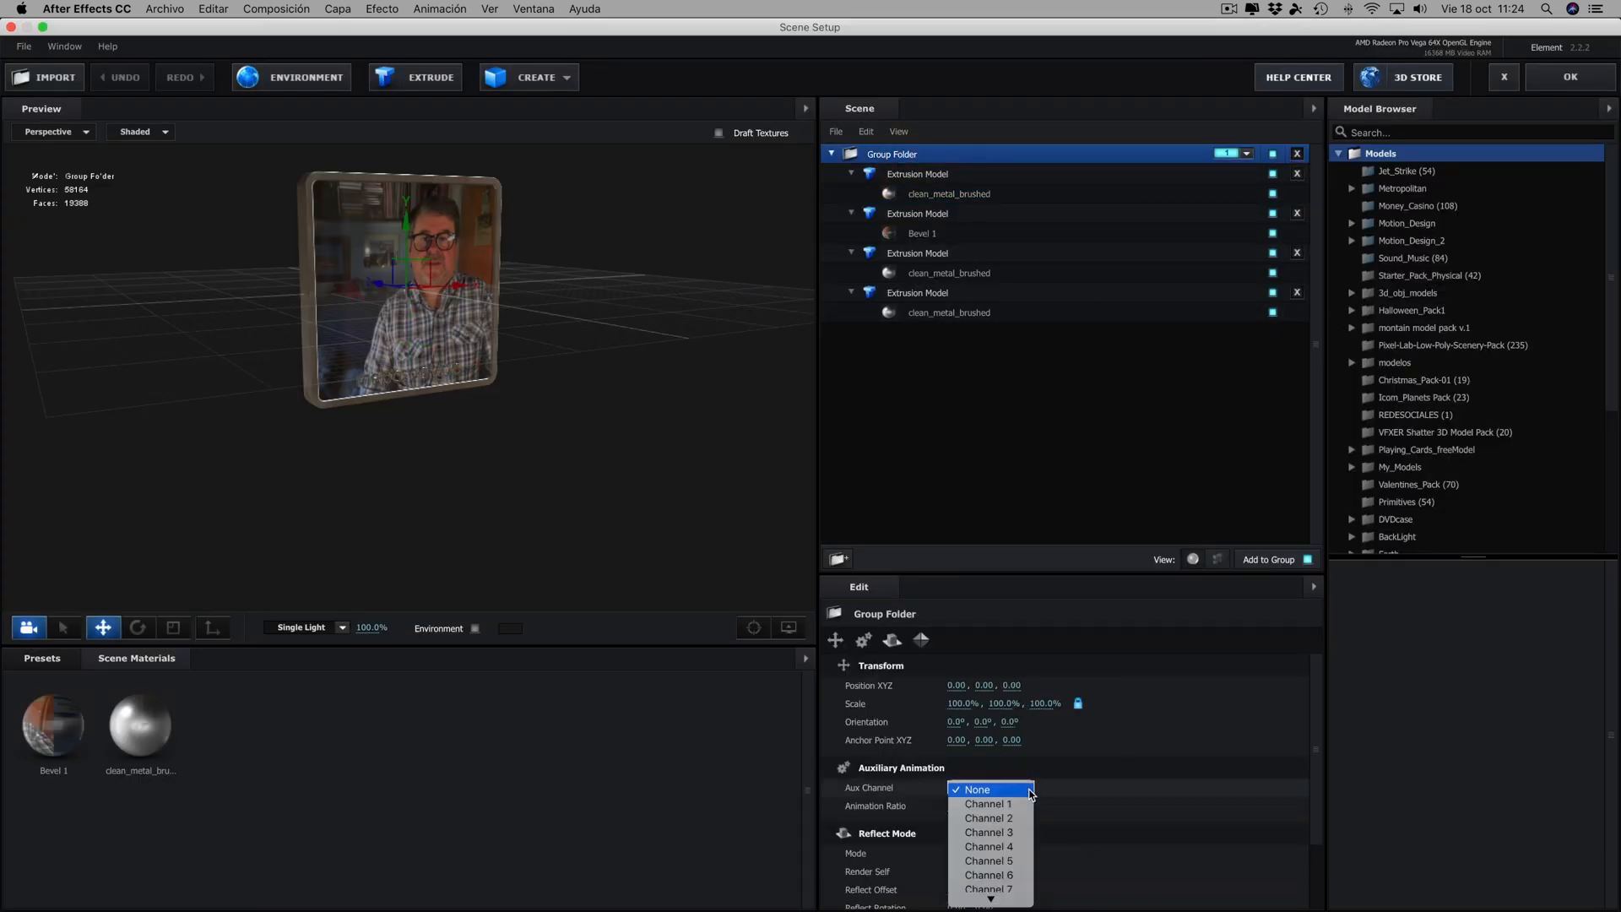
click(982, 808)
click(1571, 79)
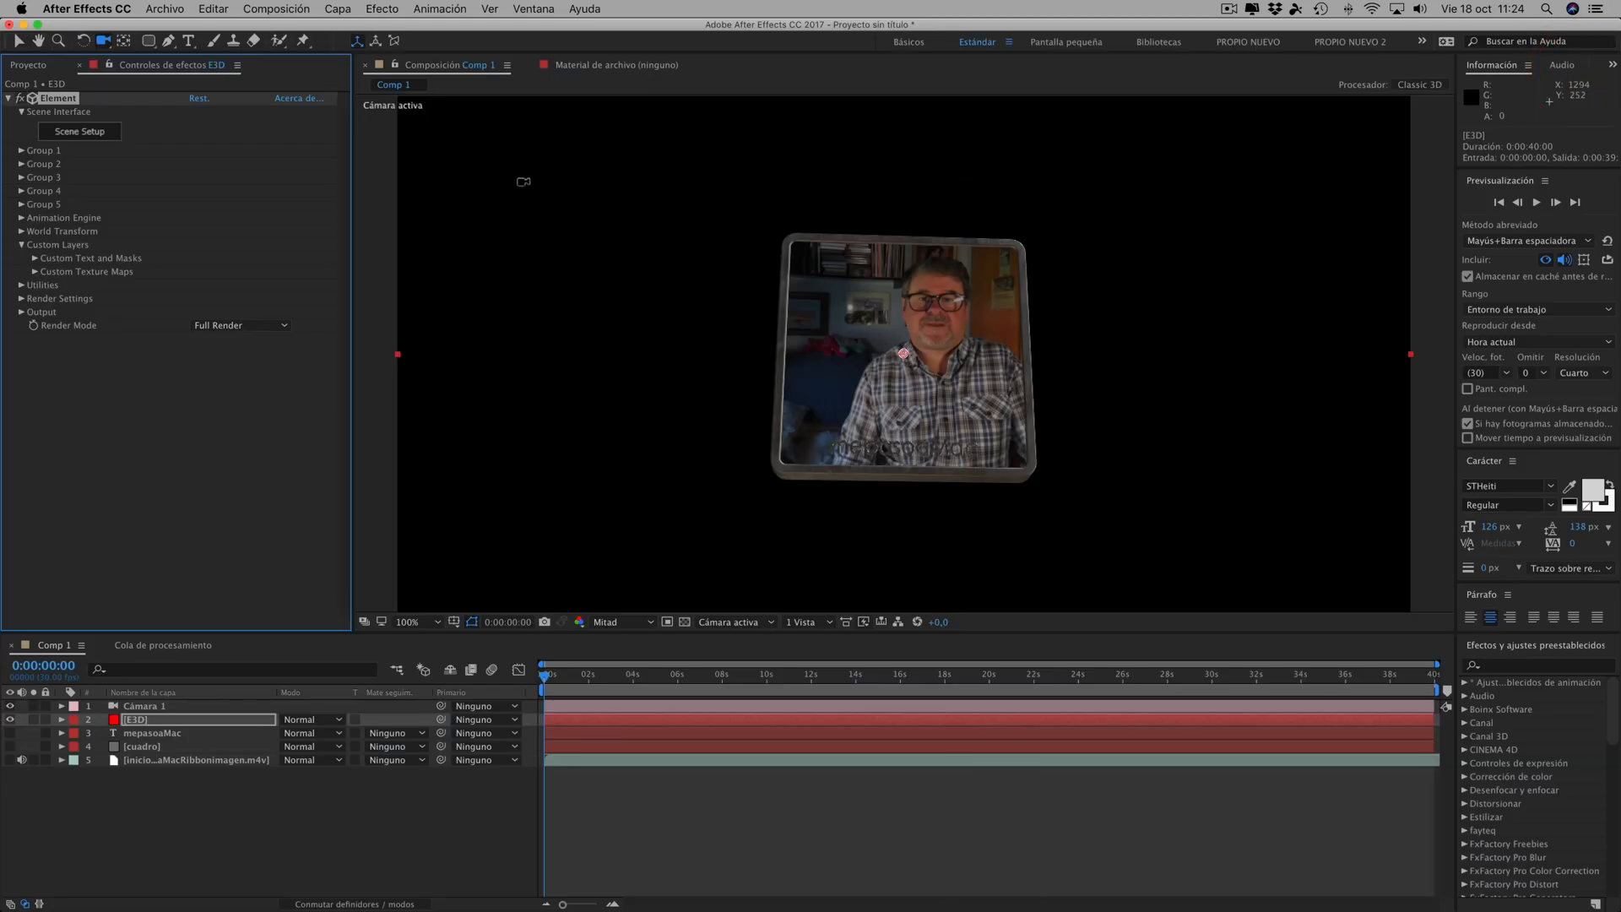
- Try different Y rotations of Group 1's aux Channel 1, turning the frame both ways, and leave it at 19°
click(20, 151)
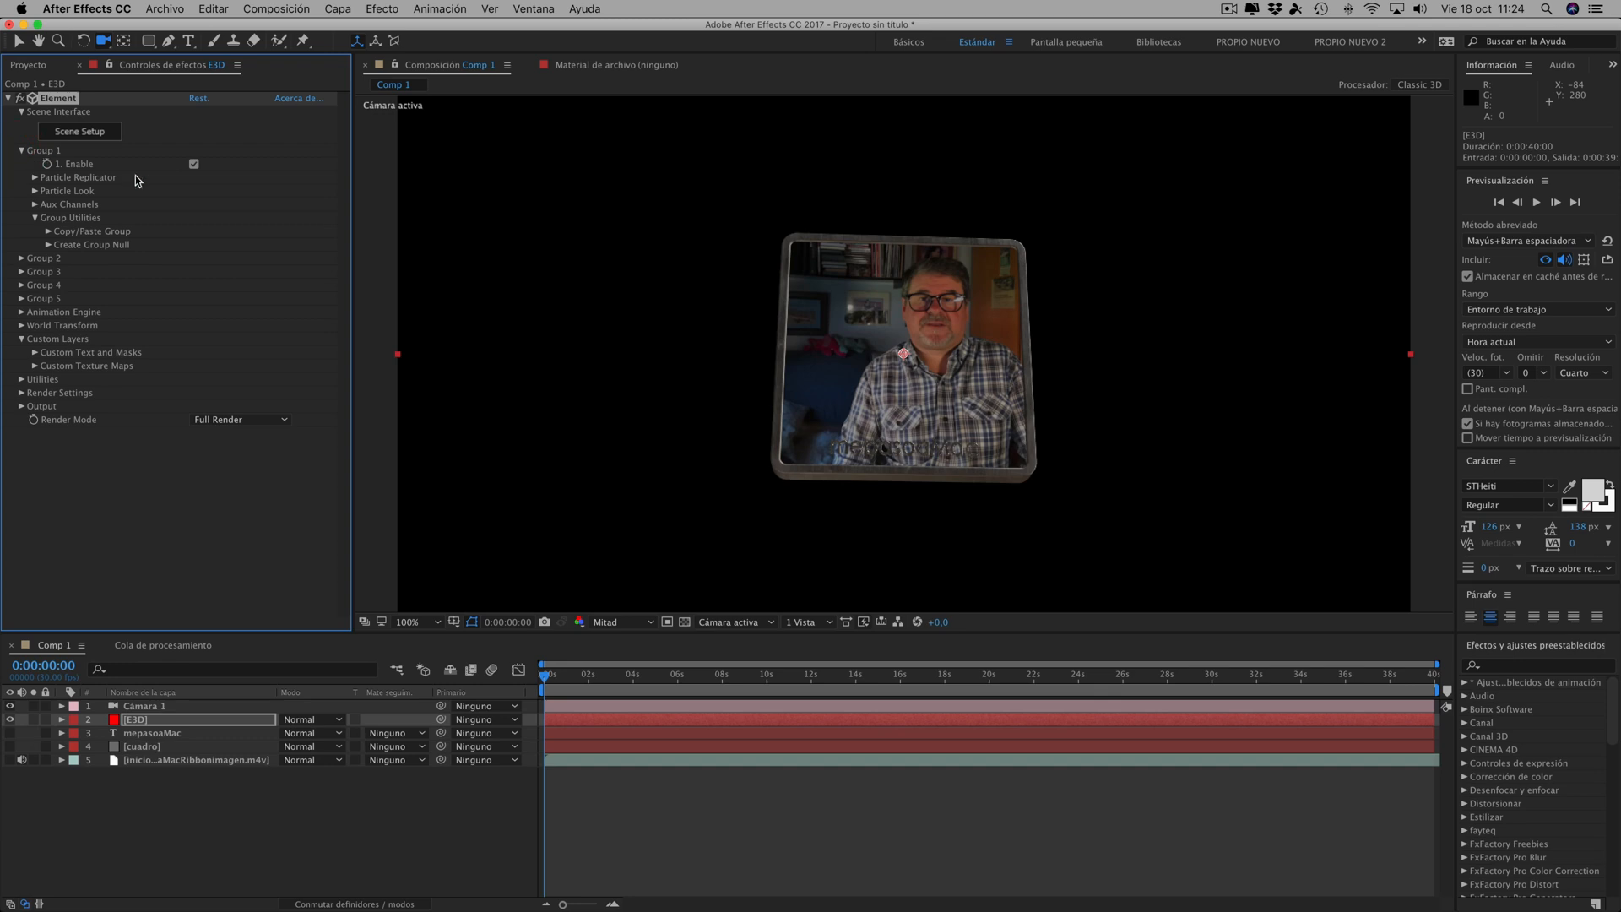
click(35, 206)
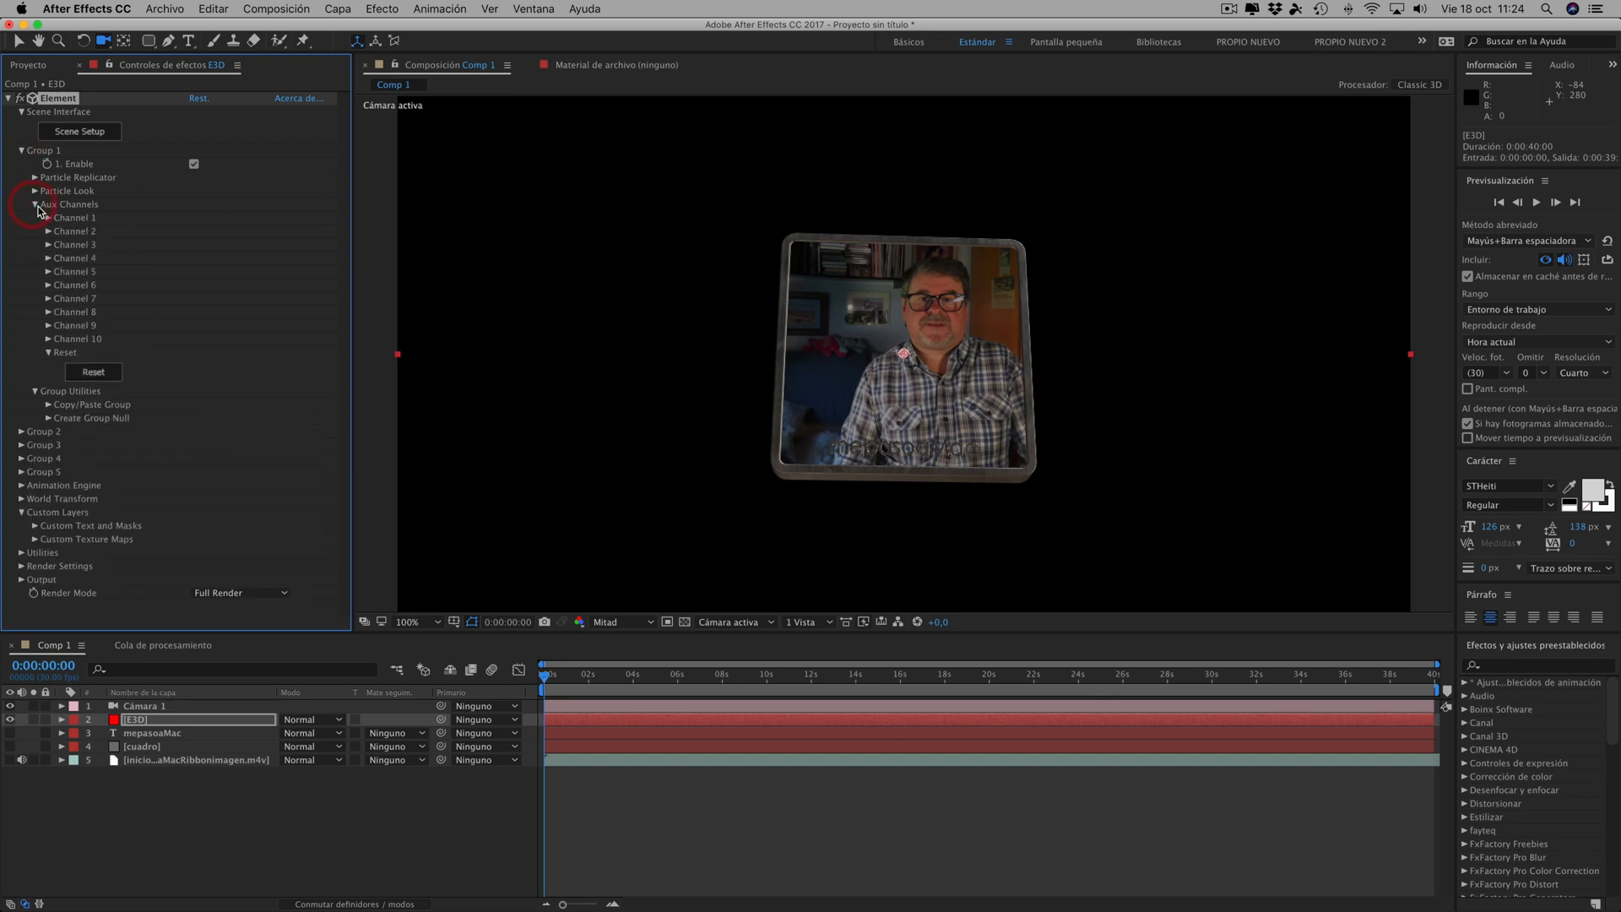
click(47, 219)
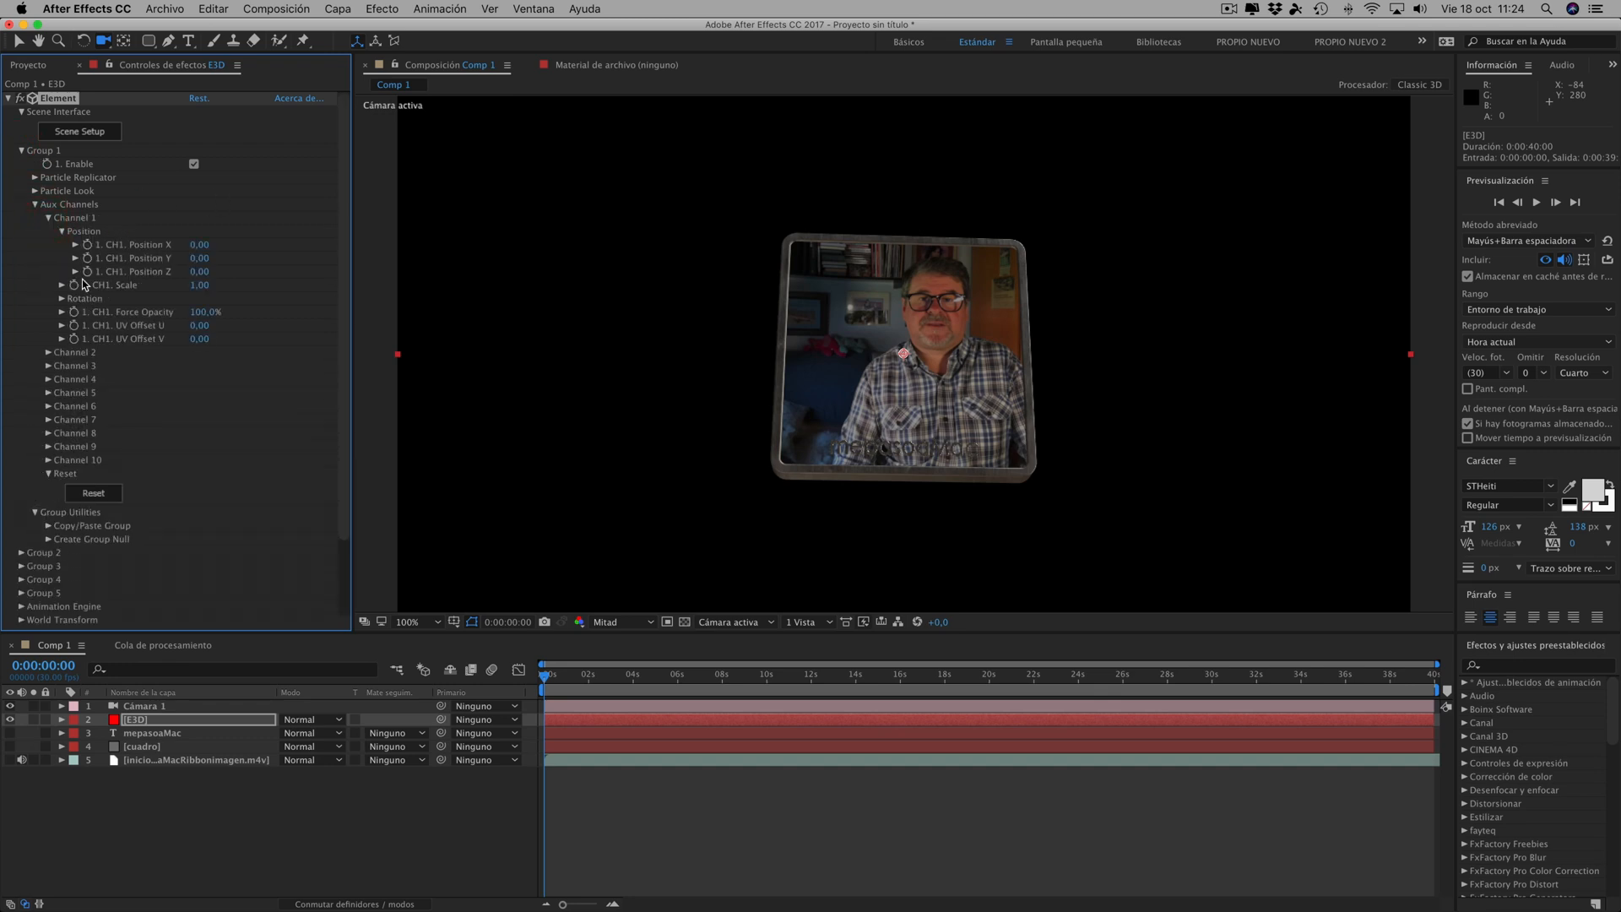
click(61, 298)
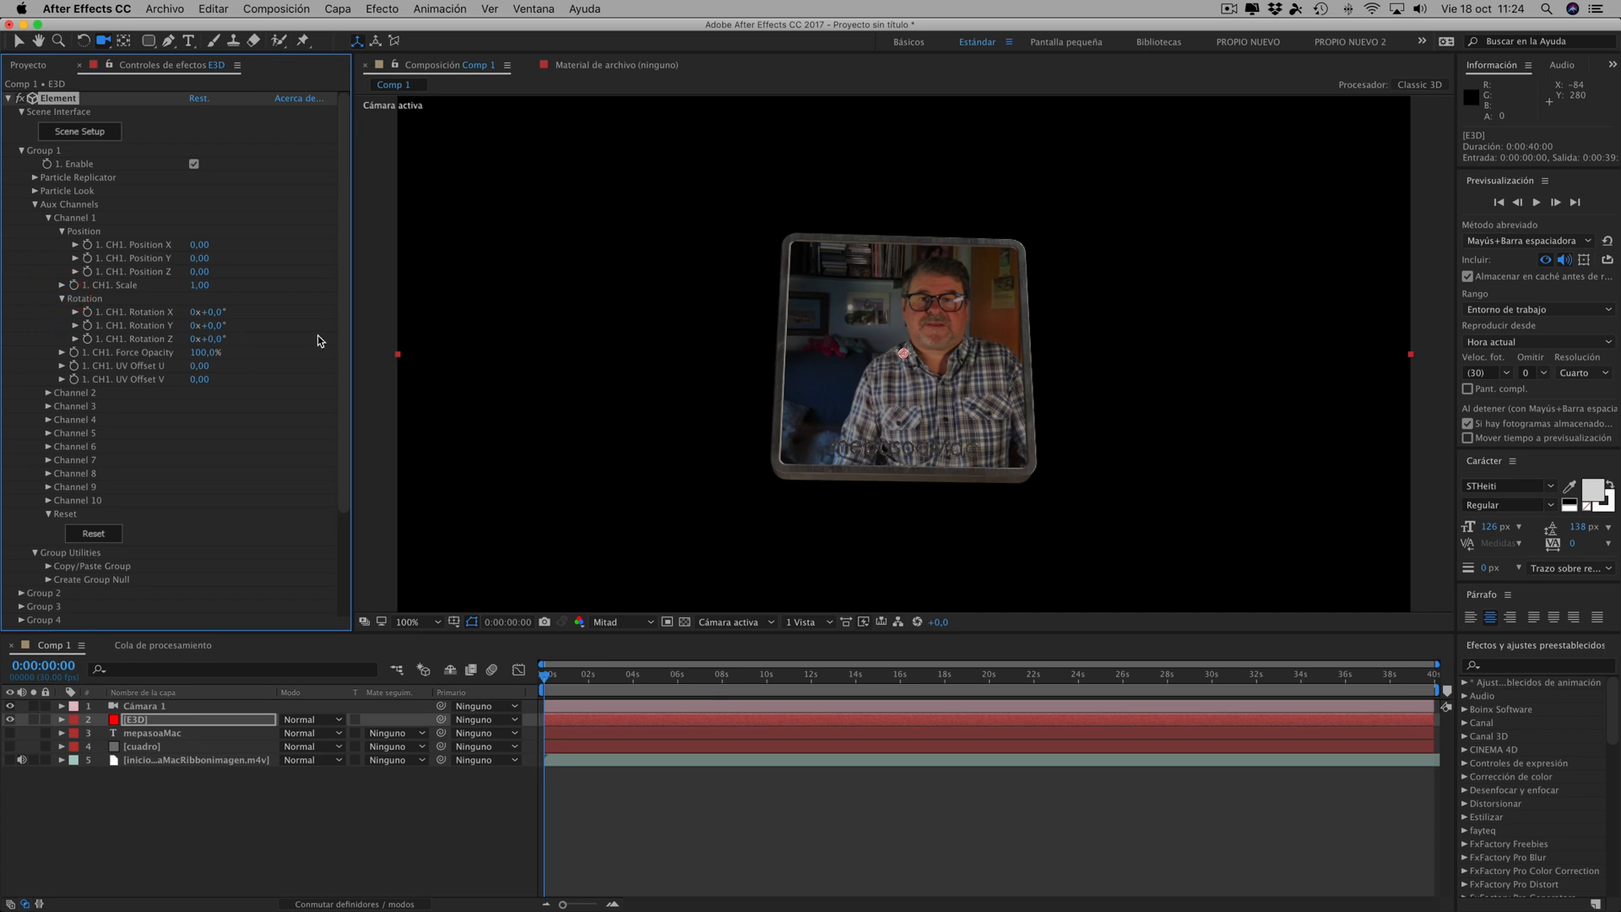
mouse_move(211, 325)
mouse_down()
mouse_move(286, 331)
mouse_move(63, 326)
mouse_move(219, 328)
mouse_up()
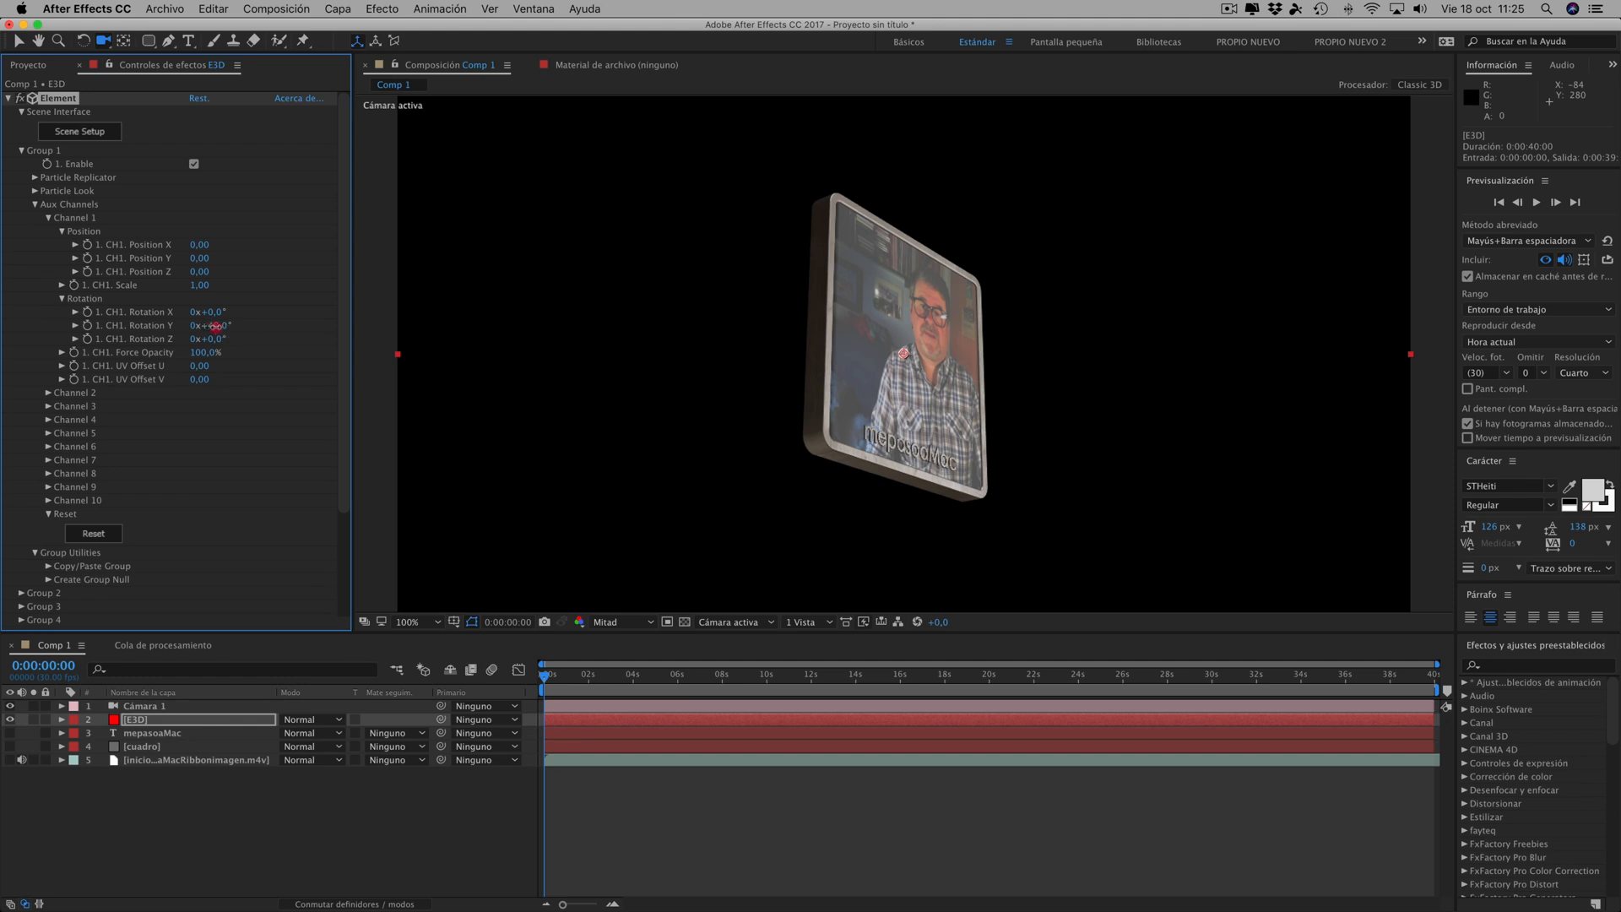
drag(216, 326, 76, 348)
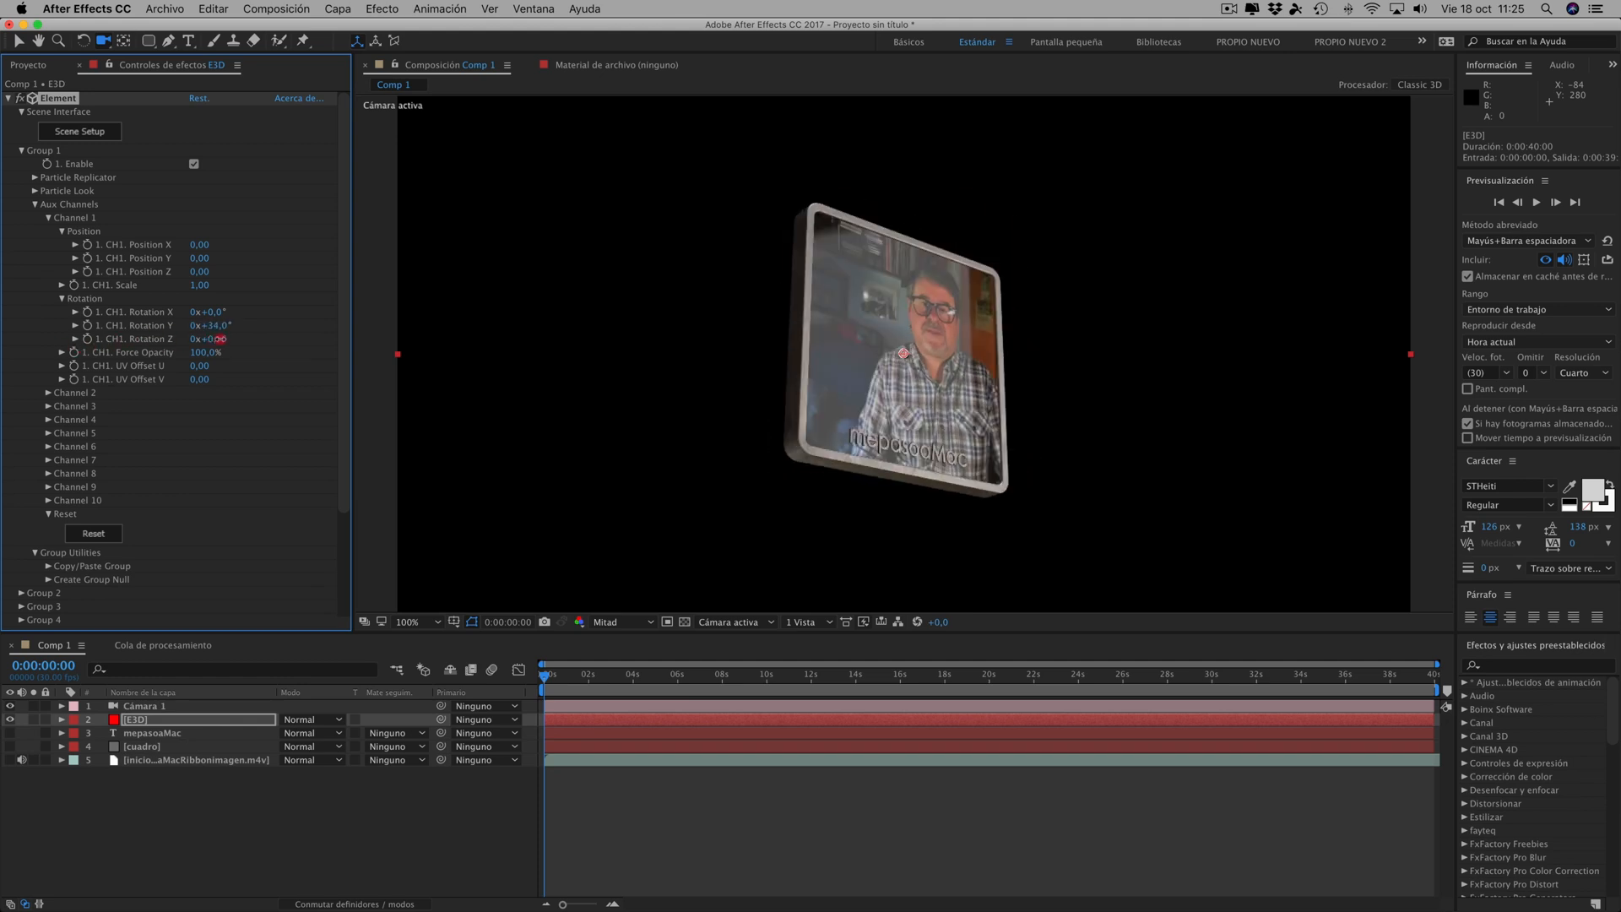
mouse_move(218, 344)
mouse_down()
mouse_move(101, 365)
mouse_move(231, 365)
mouse_up()
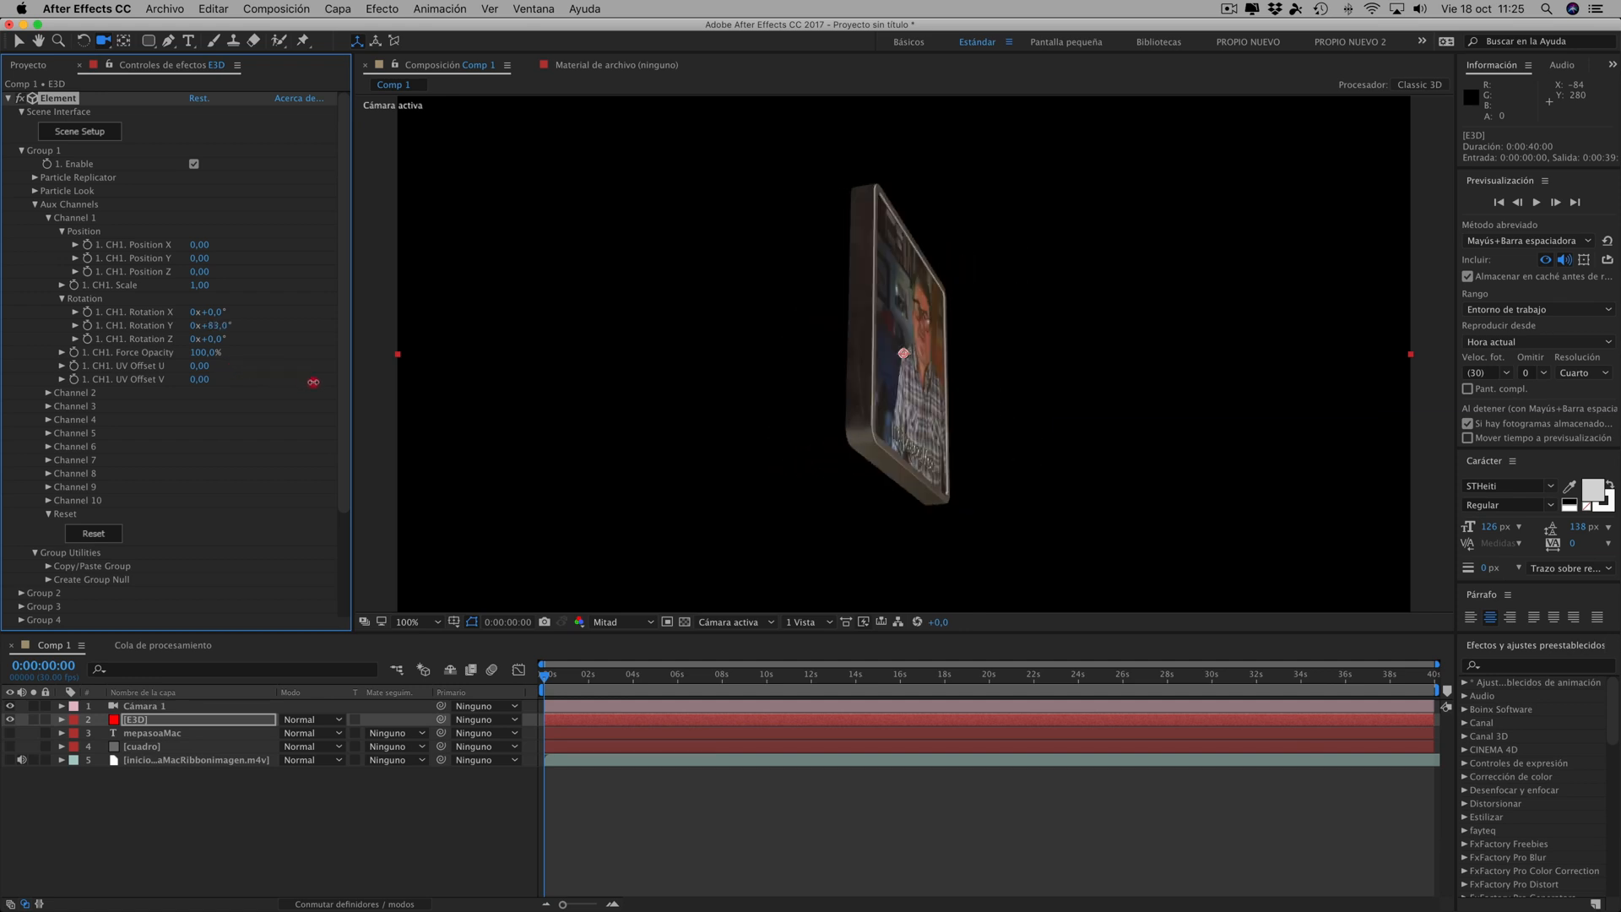
drag(313, 382, 278, 408)
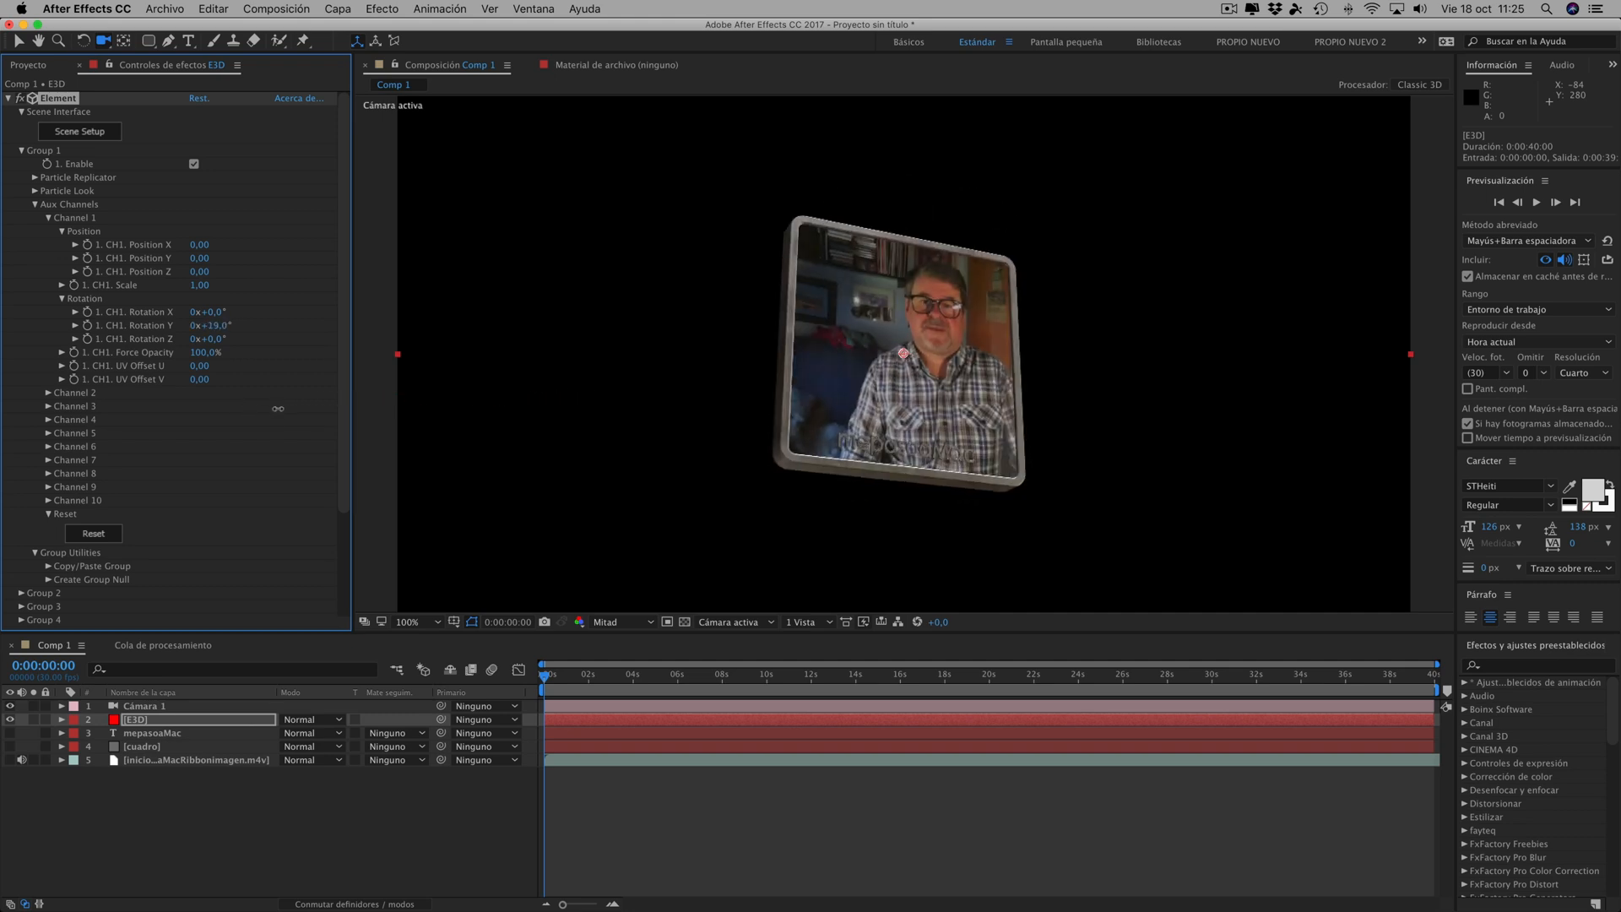
- Enable Enhanced Multisampling in Element's output settings, set the preview resolution to Completa and inspect the frame edges up close
scroll(854, 456, up, 2)
scroll(853, 456, down, 2)
drag(344, 461, 346, 640)
click(21, 609)
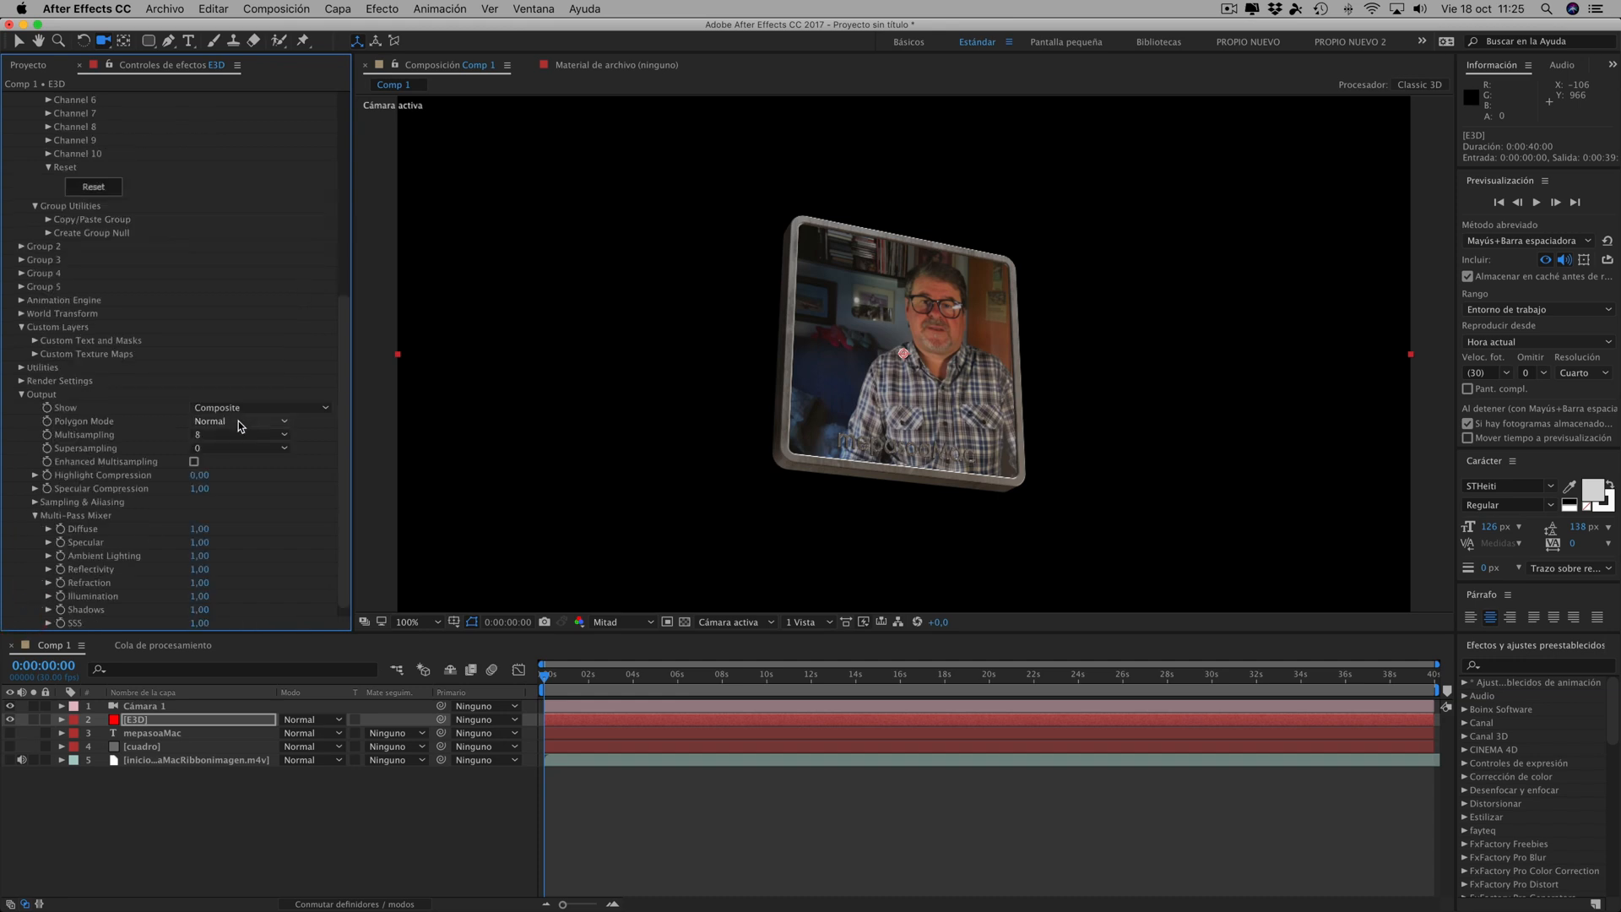
click(194, 462)
click(642, 621)
click(616, 652)
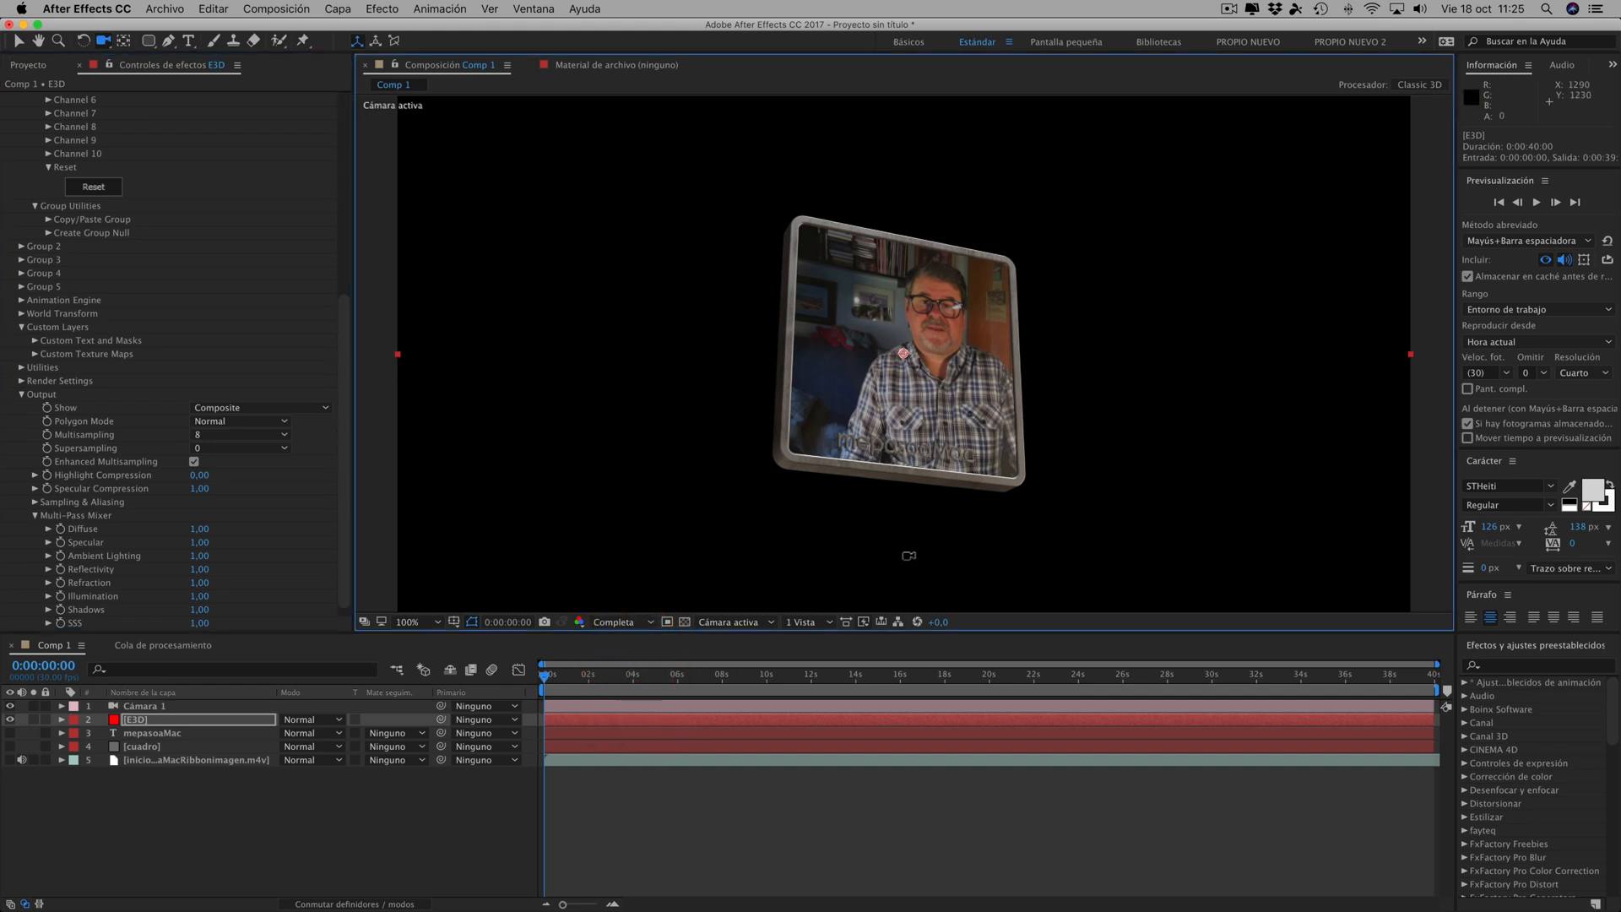
key(period)
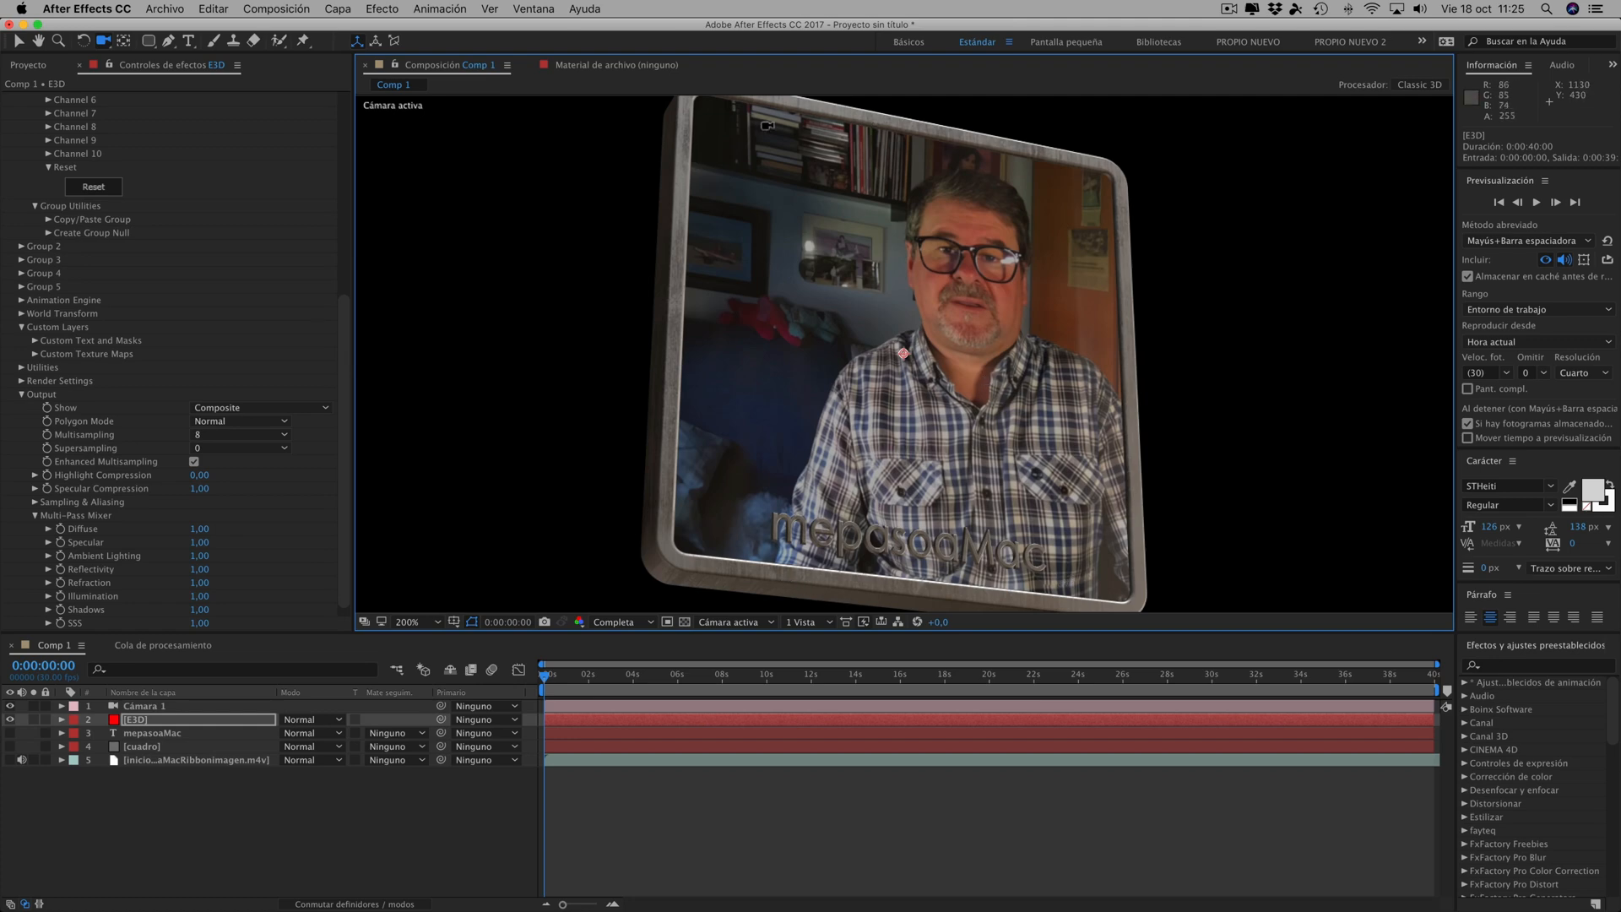
key(period)
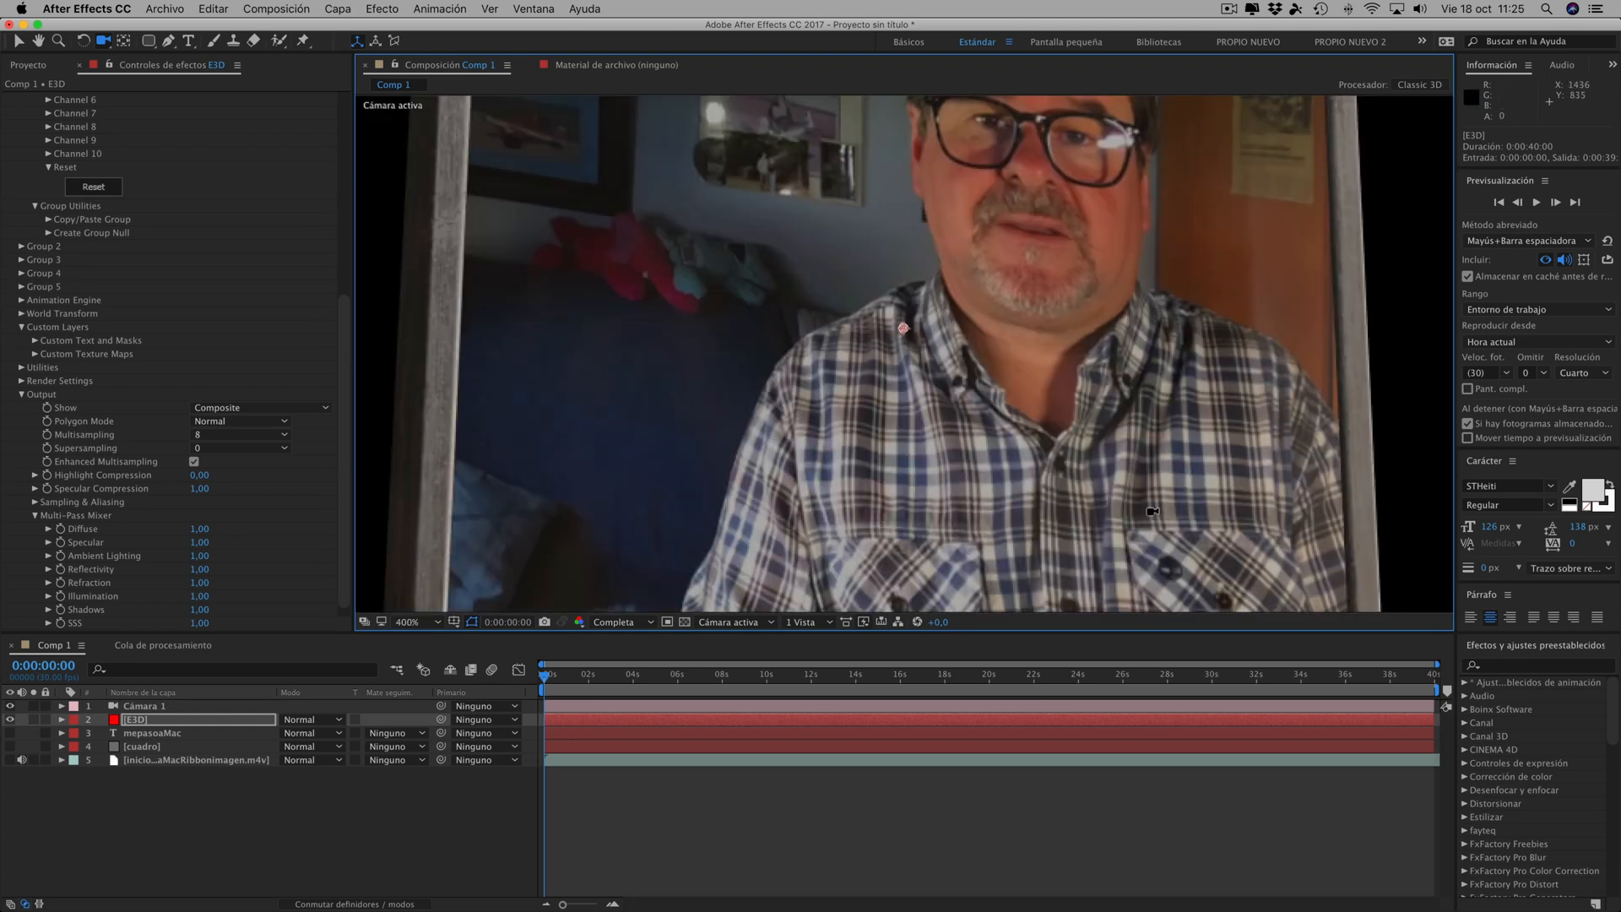
key(comma)
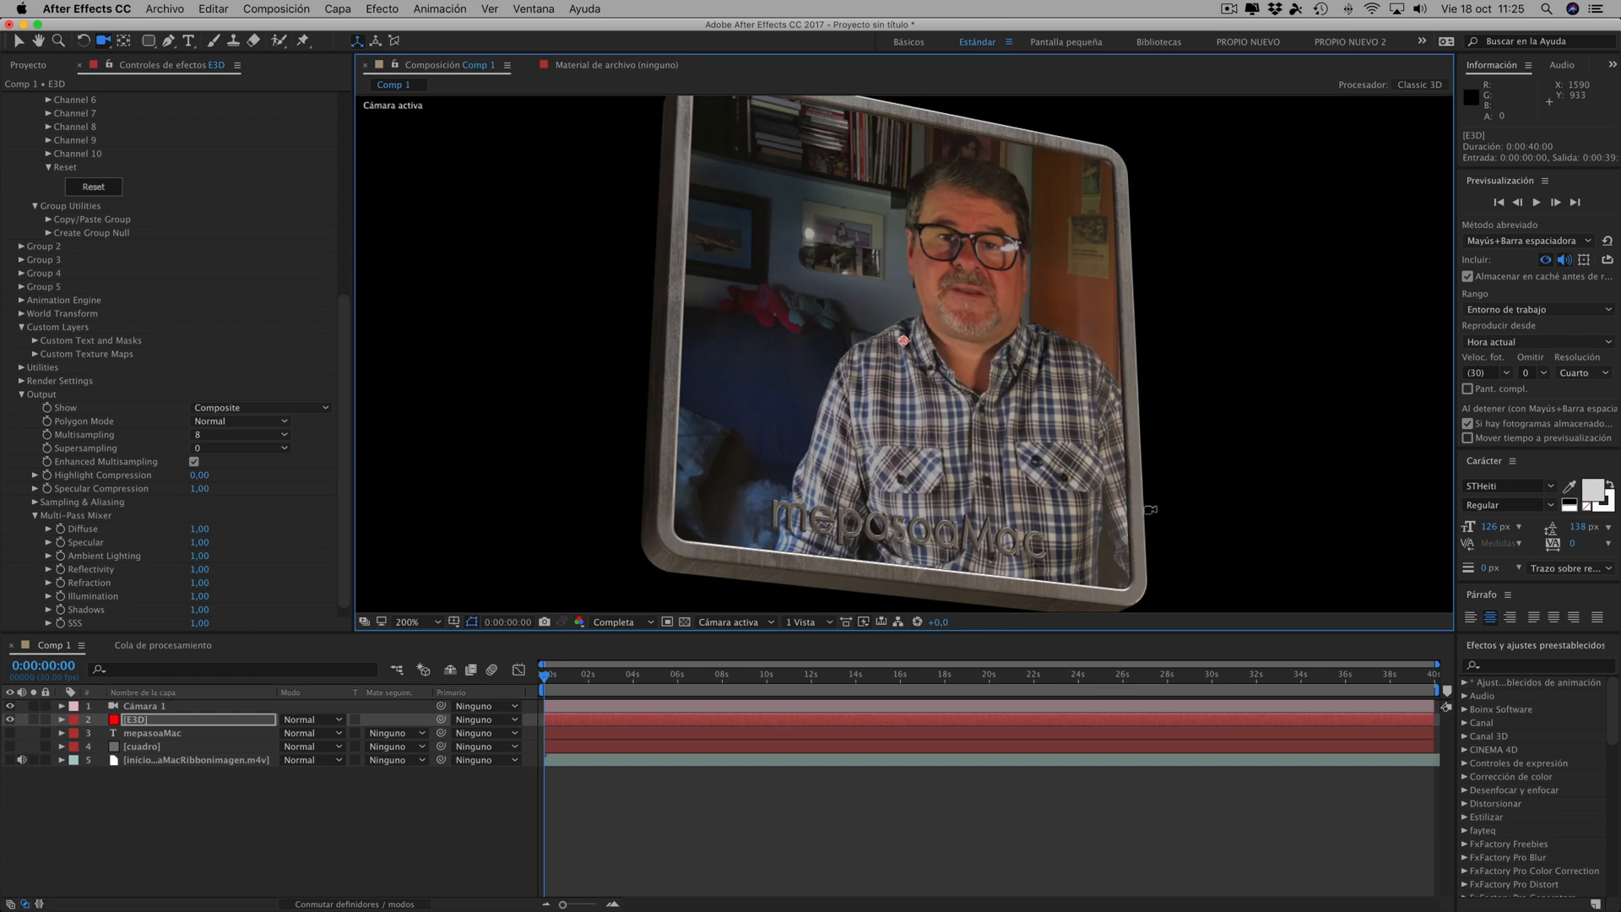
key(comma)
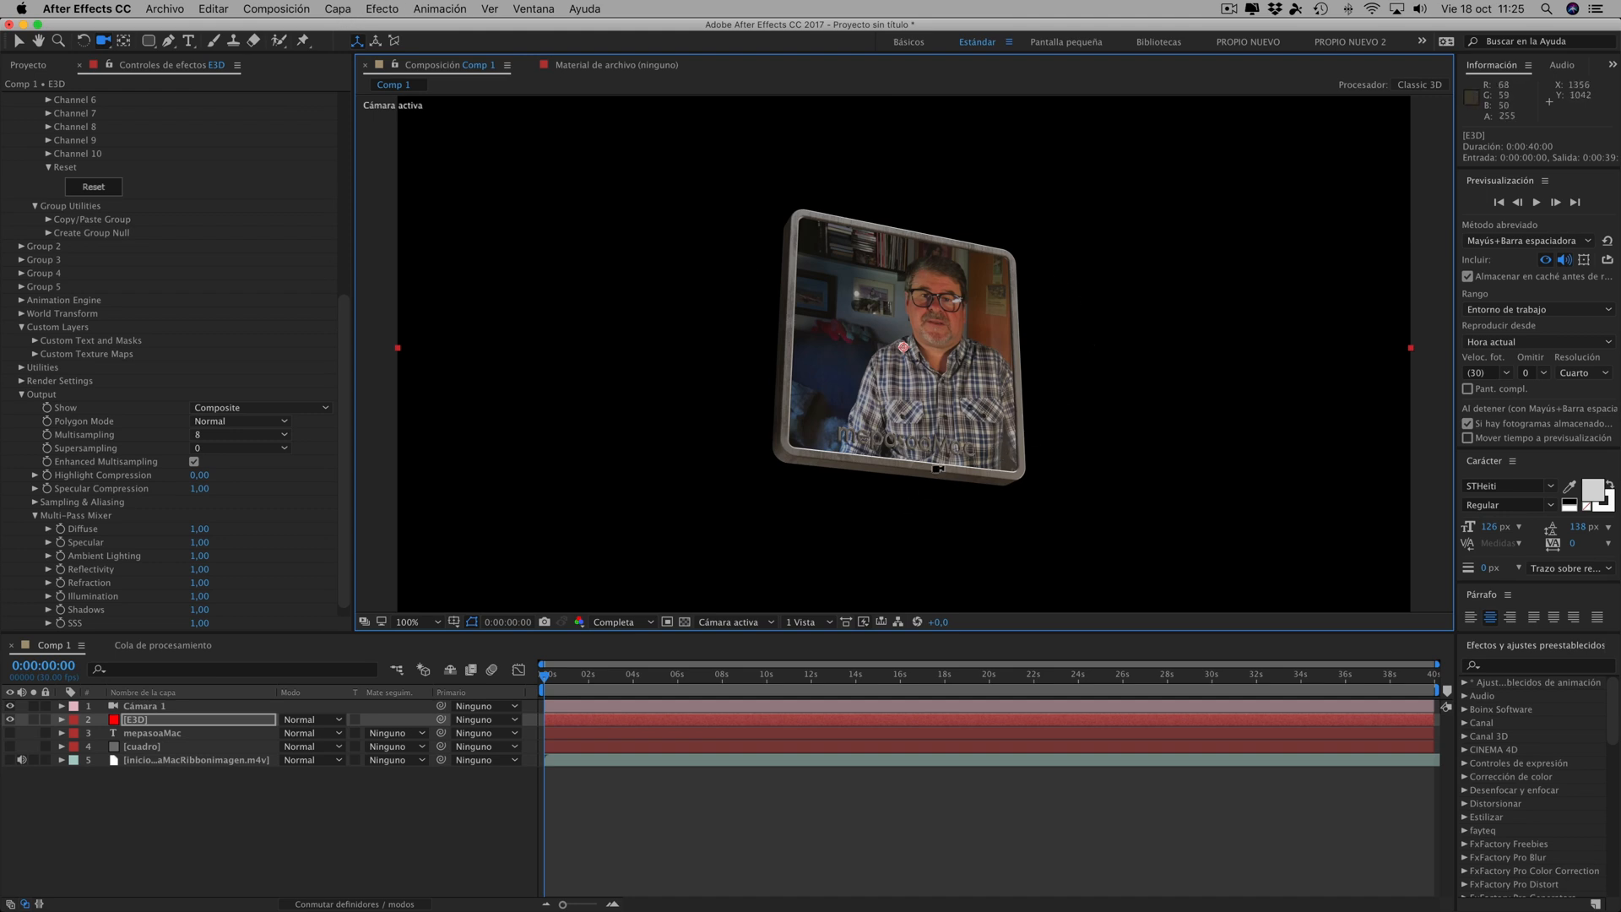
- Add a white Paralelo light with shadows to Comp 1 and move the current time to 0:00:00:12
click(337, 8)
mouse_move(583, 29)
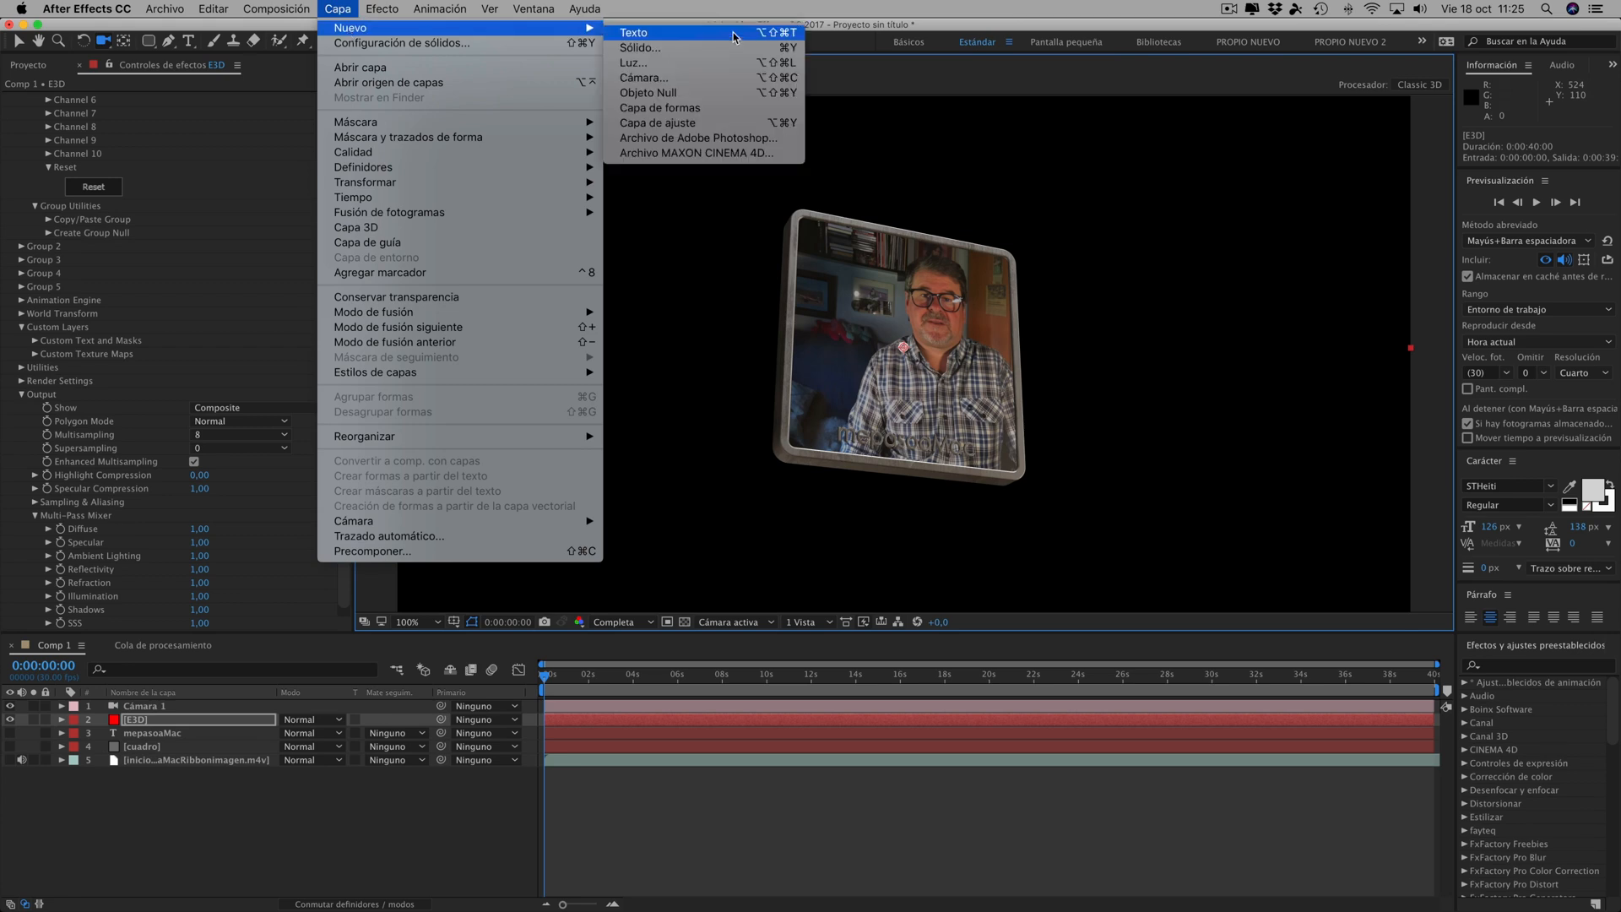
click(652, 66)
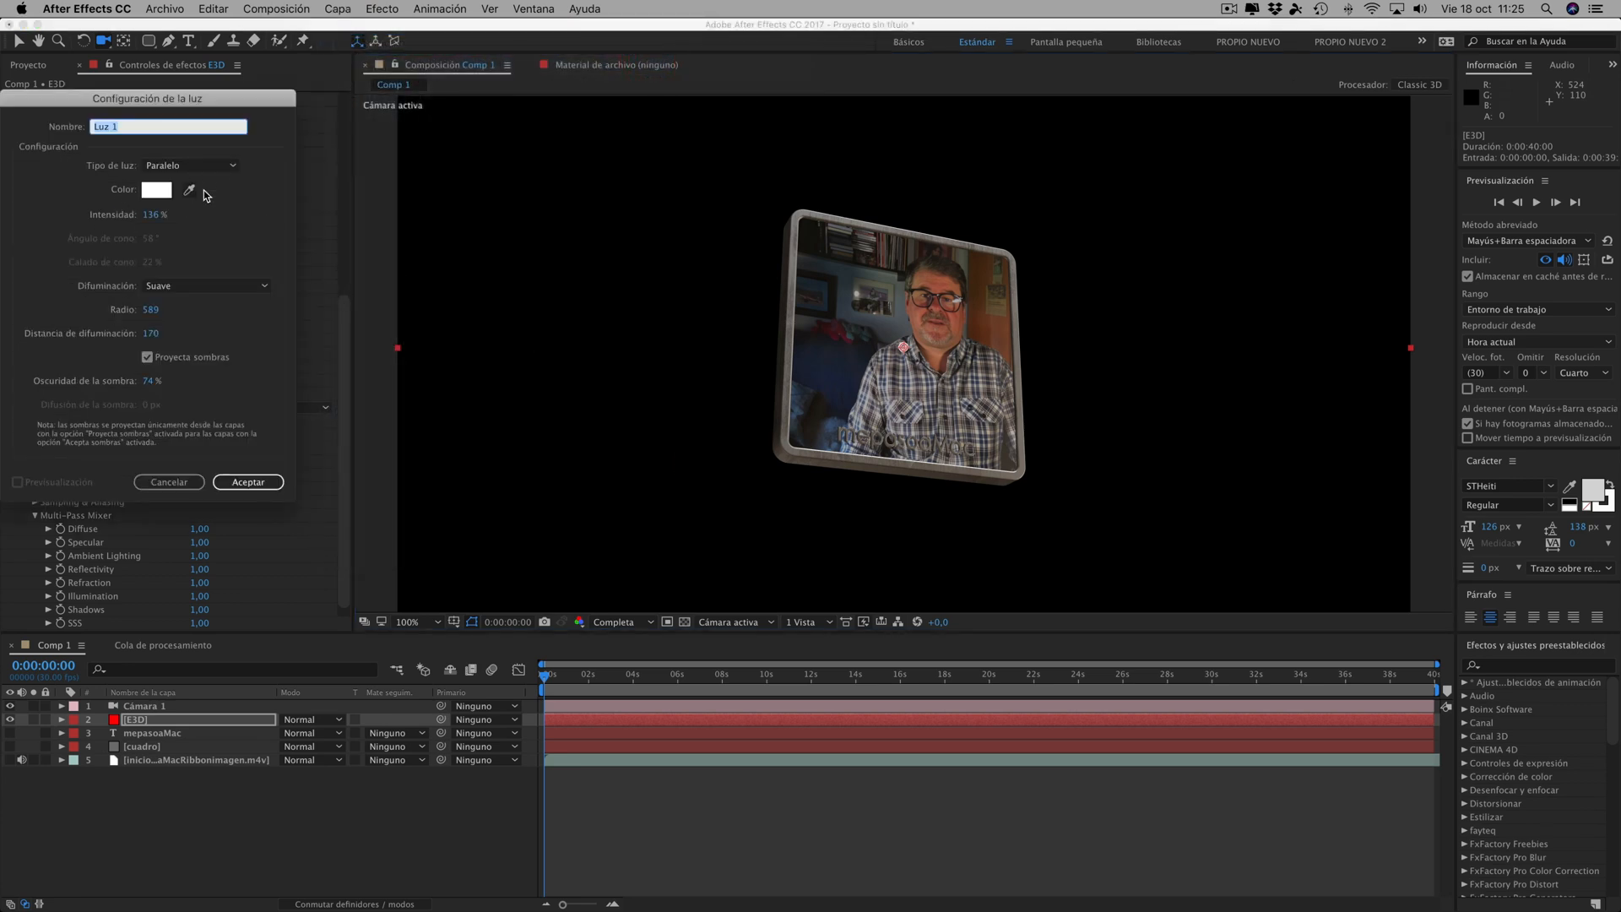
click(250, 481)
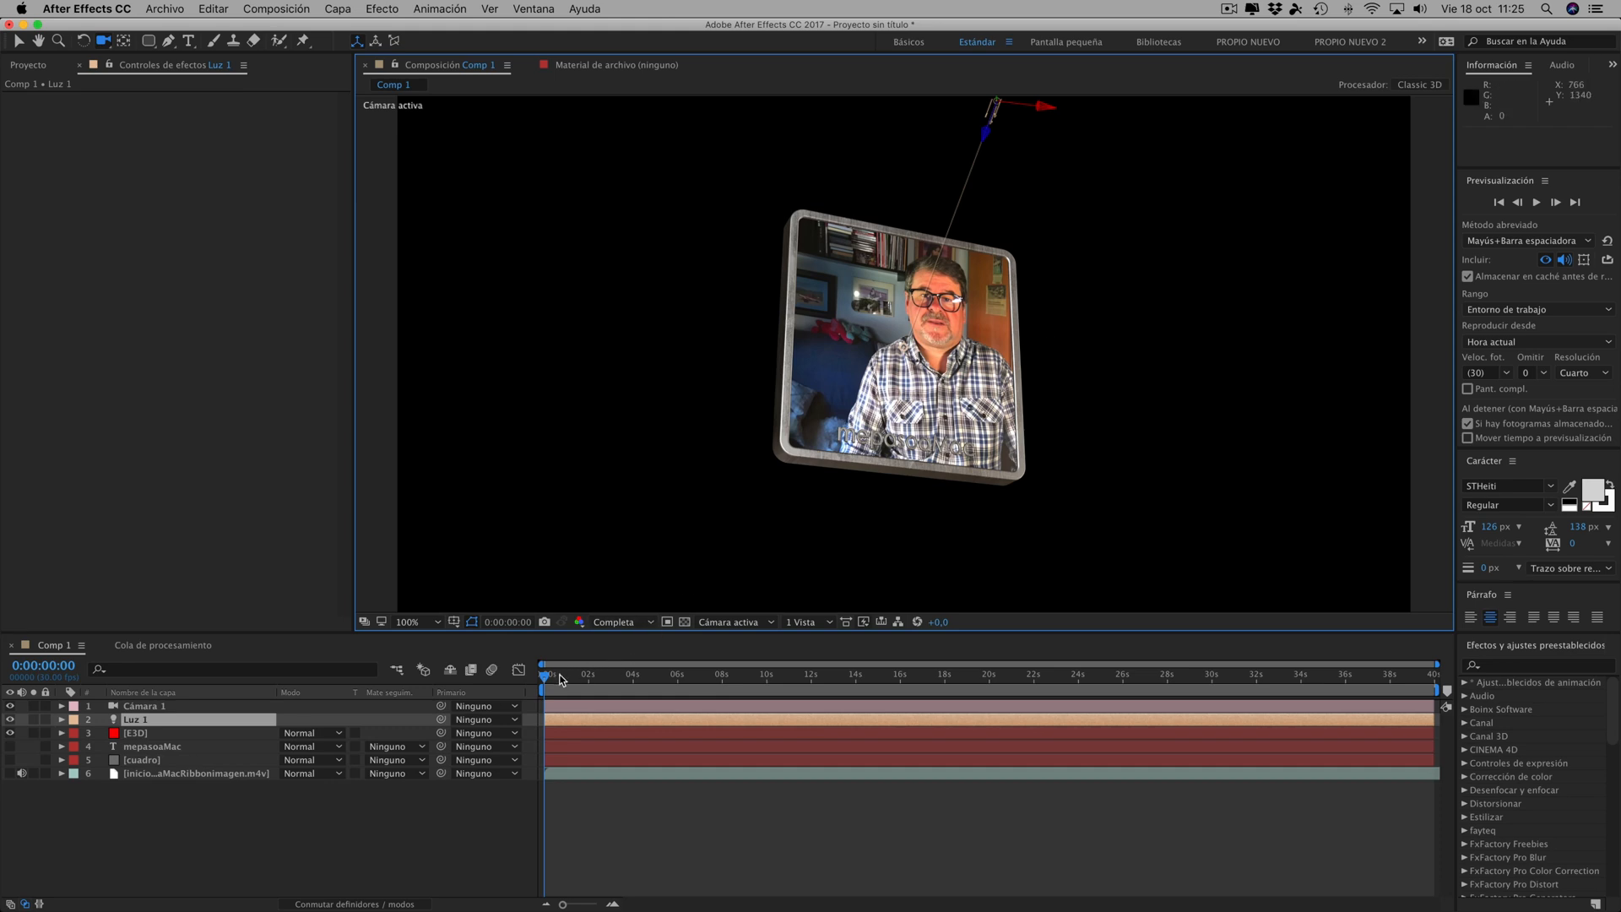
mouse_move(565, 680)
mouse_down()
mouse_move(976, 698)
mouse_move(553, 688)
mouse_up()
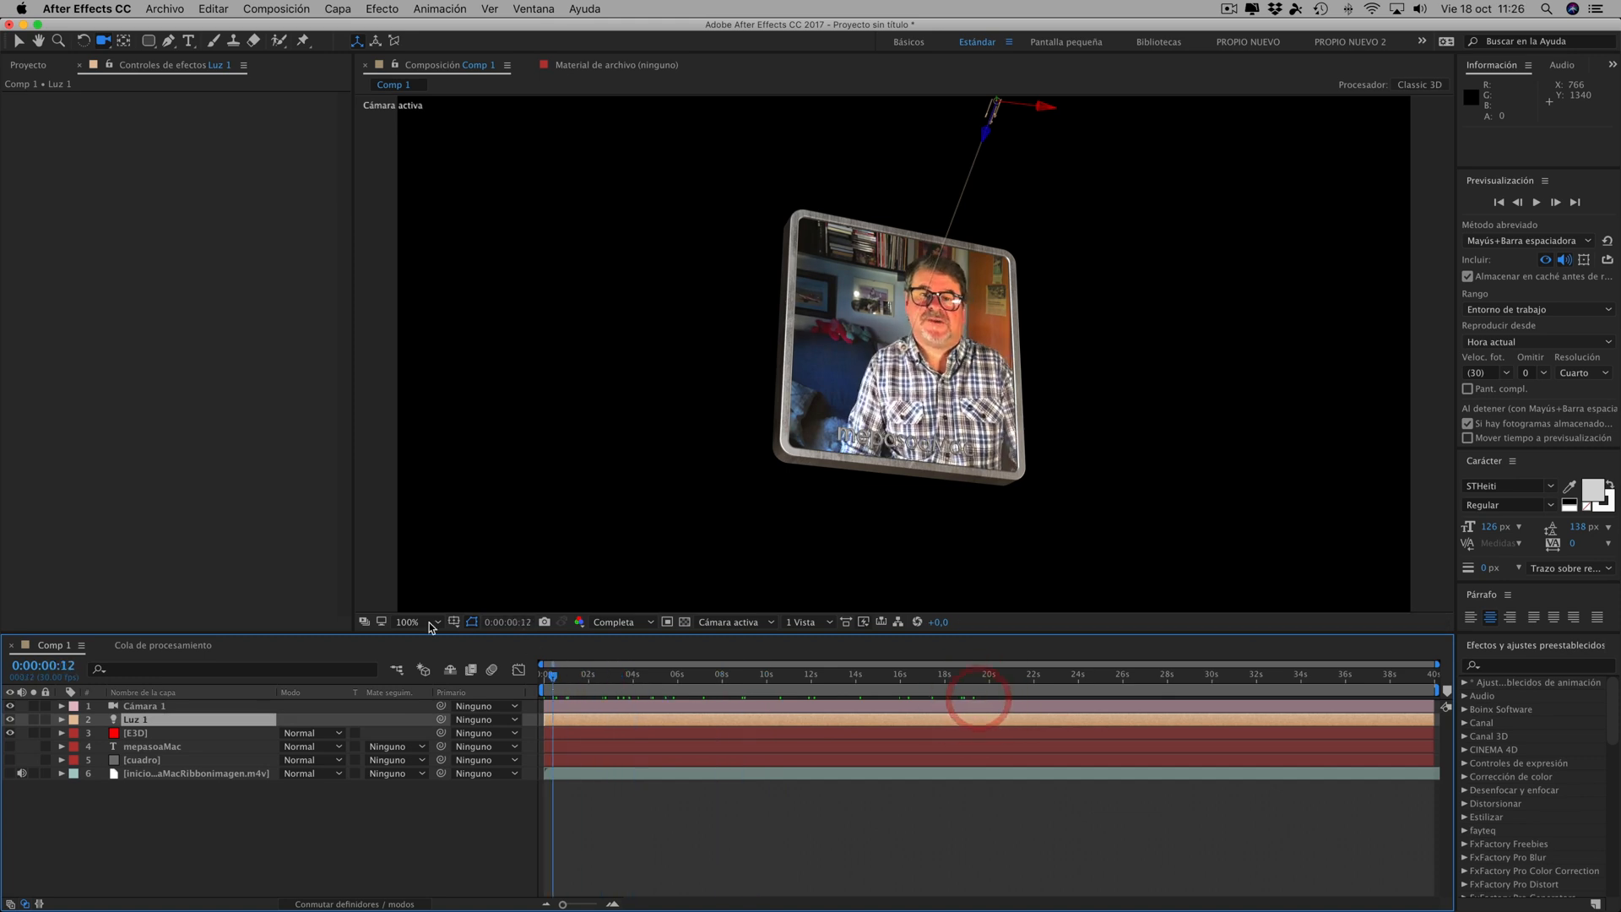
- Rotate the frame to 181° in aux Channel 1's Rotation Y and move the light down beside the frame's upper corner
click(143, 735)
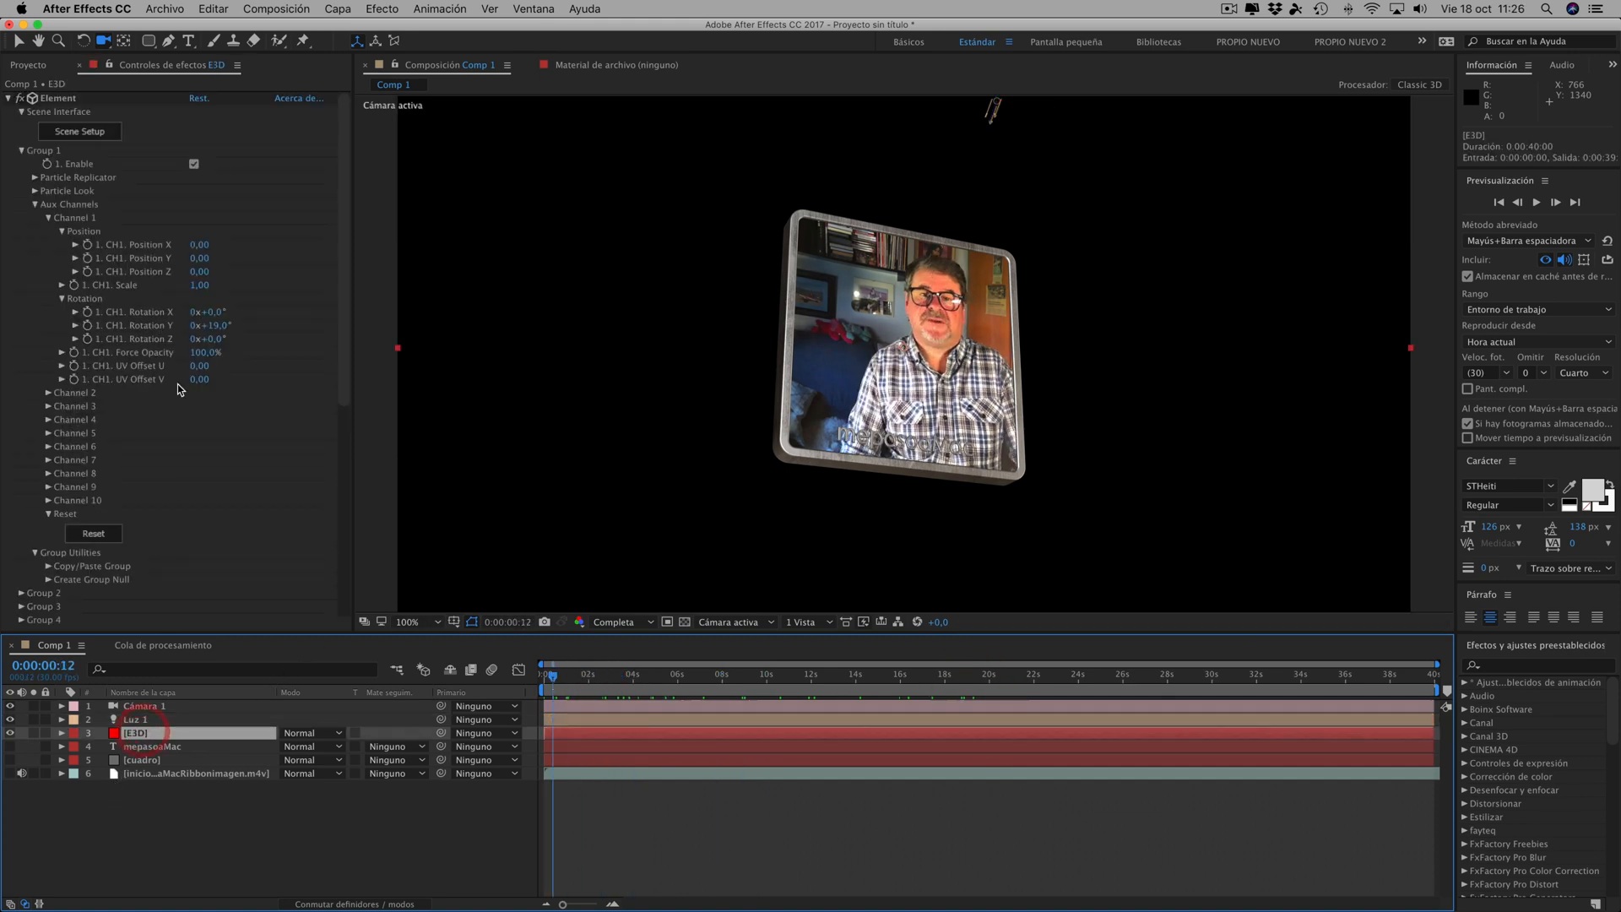
drag(211, 325, 368, 340)
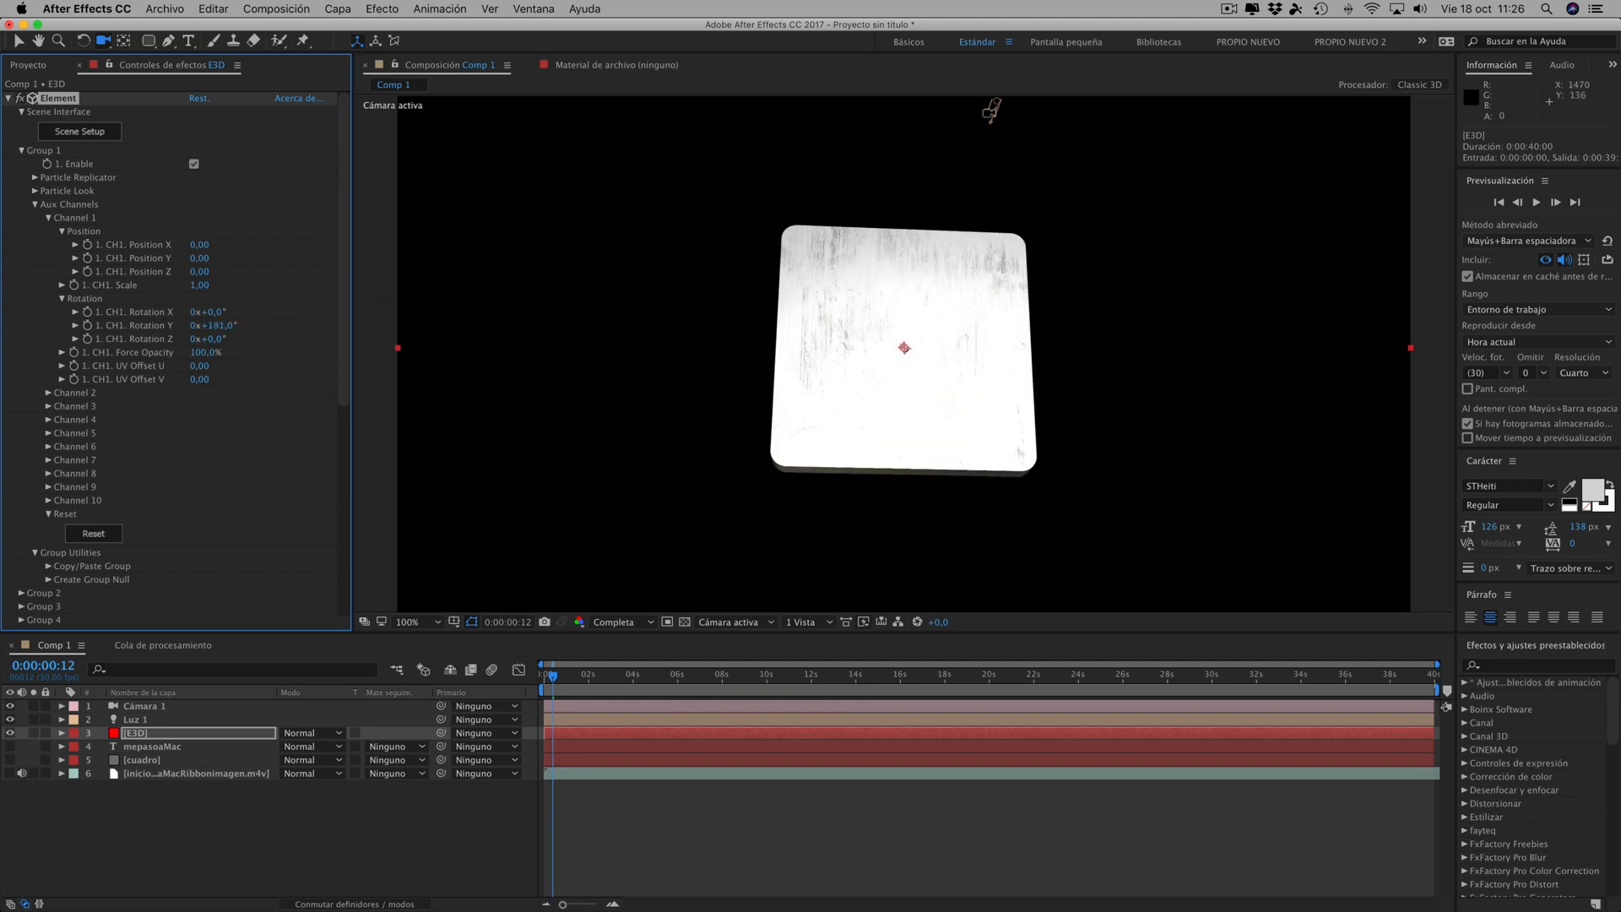
click(18, 41)
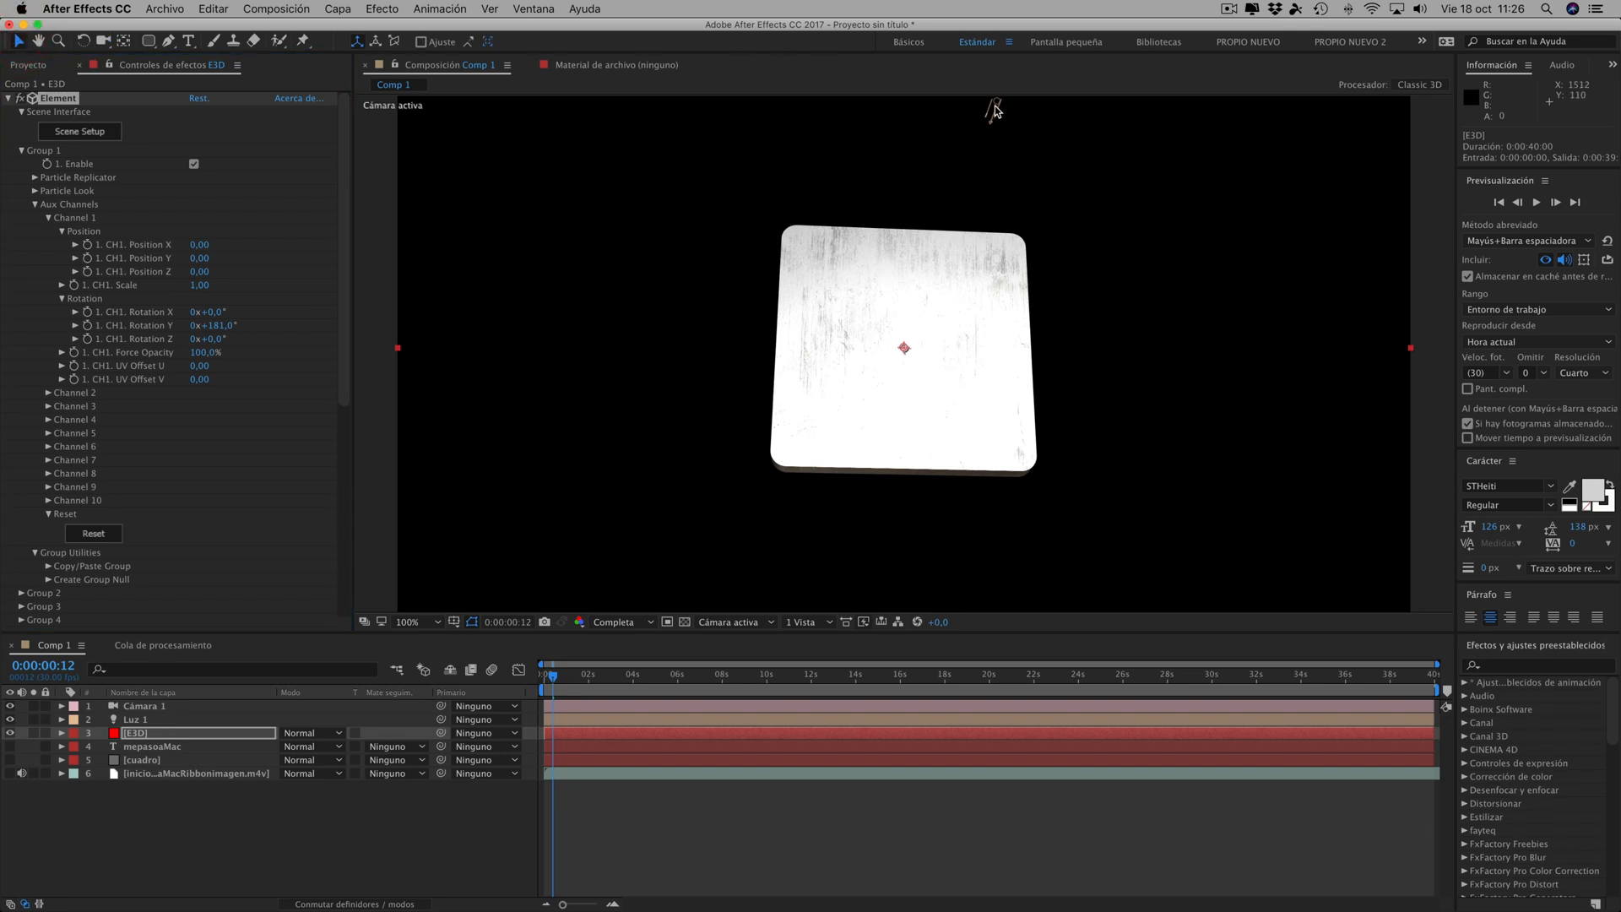
drag(994, 109, 1046, 238)
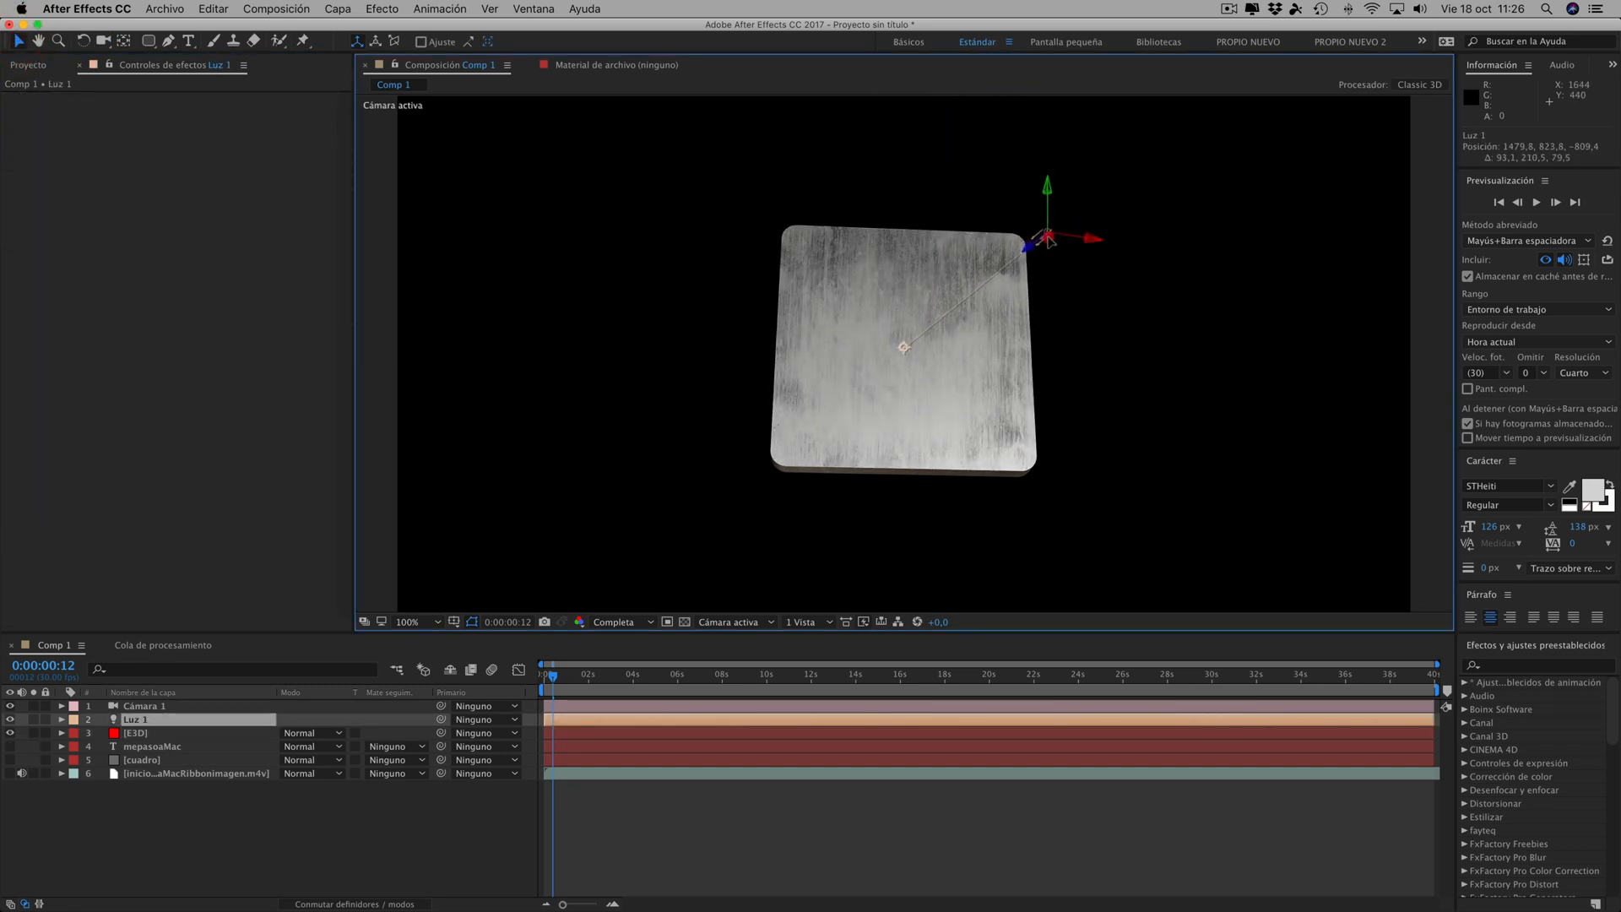
- Set aux Channel 1's Rotation Y to 2x+31° and briefly check the frame against the transparency grid
click(135, 733)
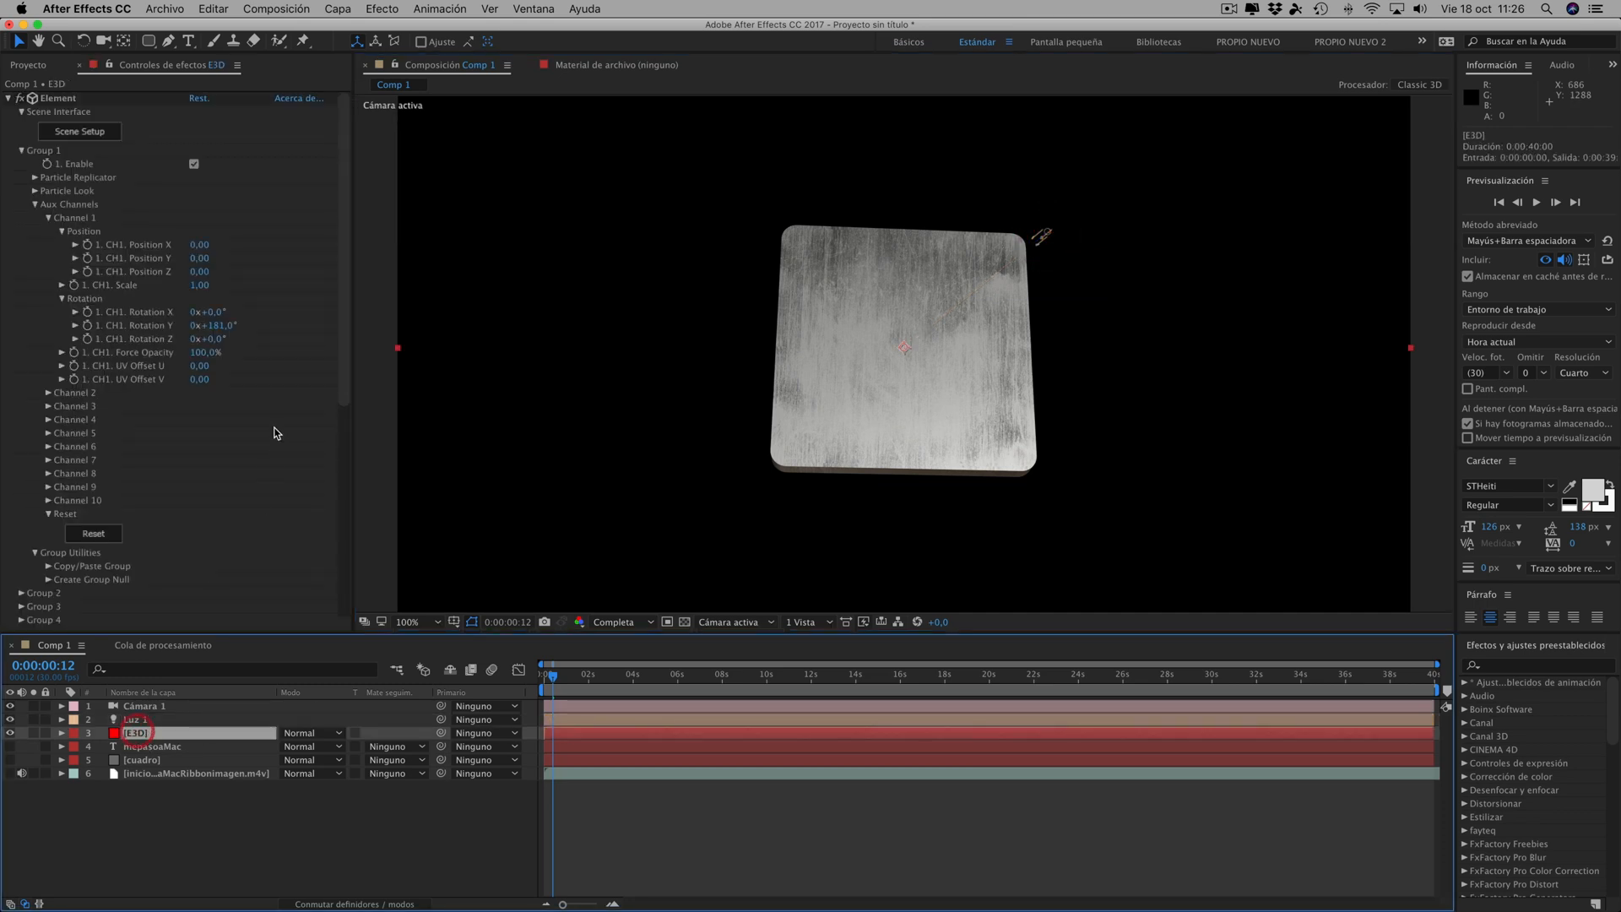
drag(211, 325, 777, 505)
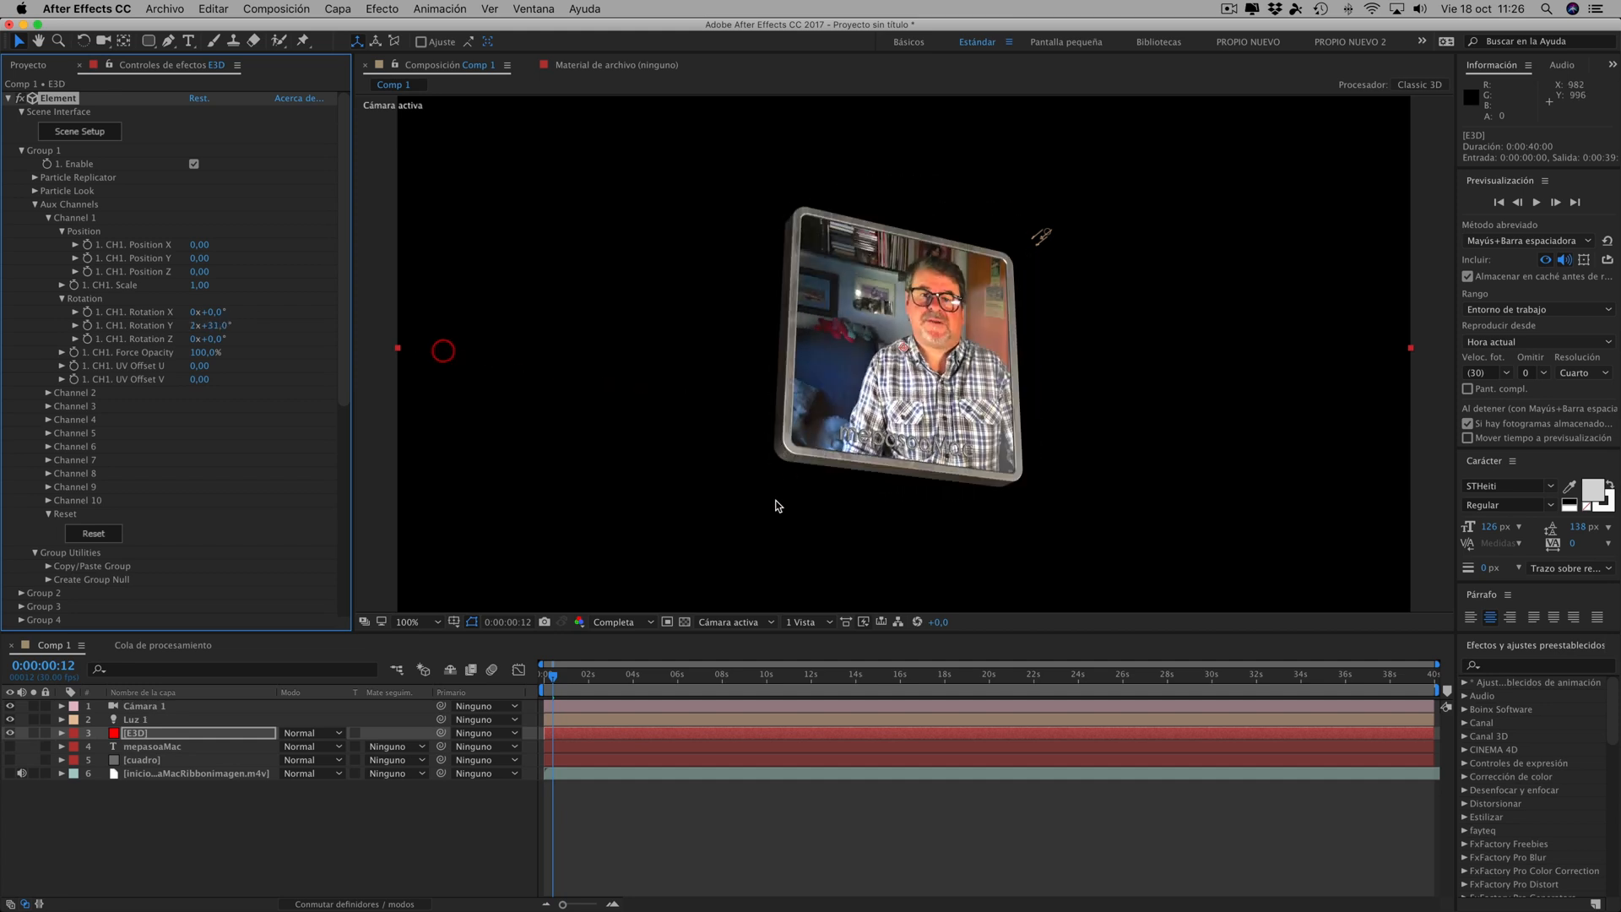
click(685, 622)
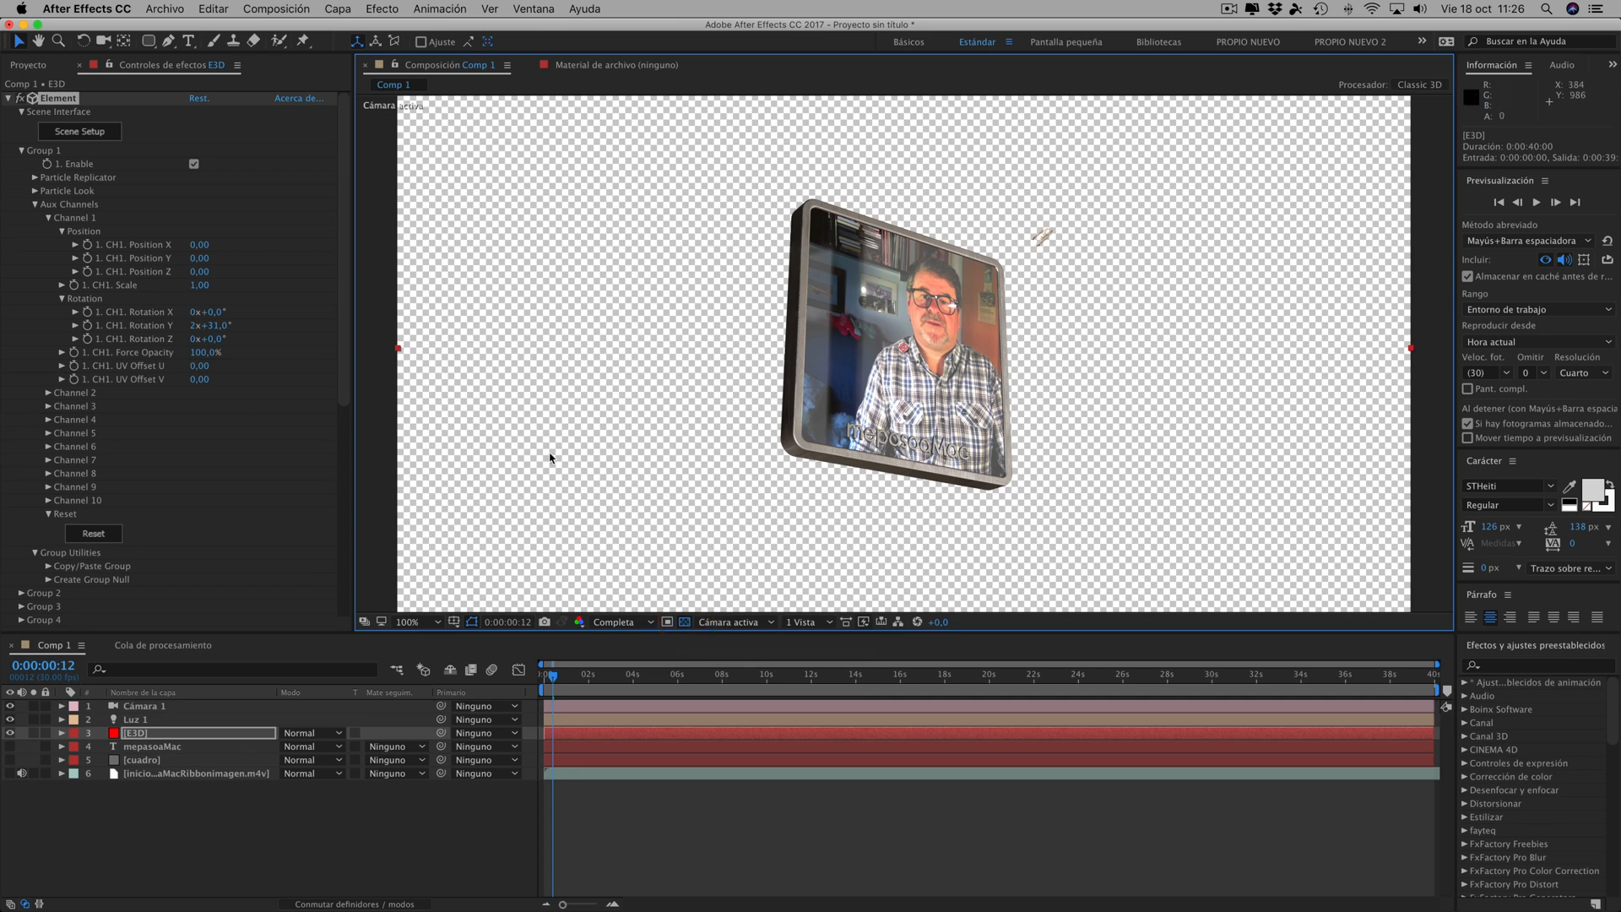
click(685, 622)
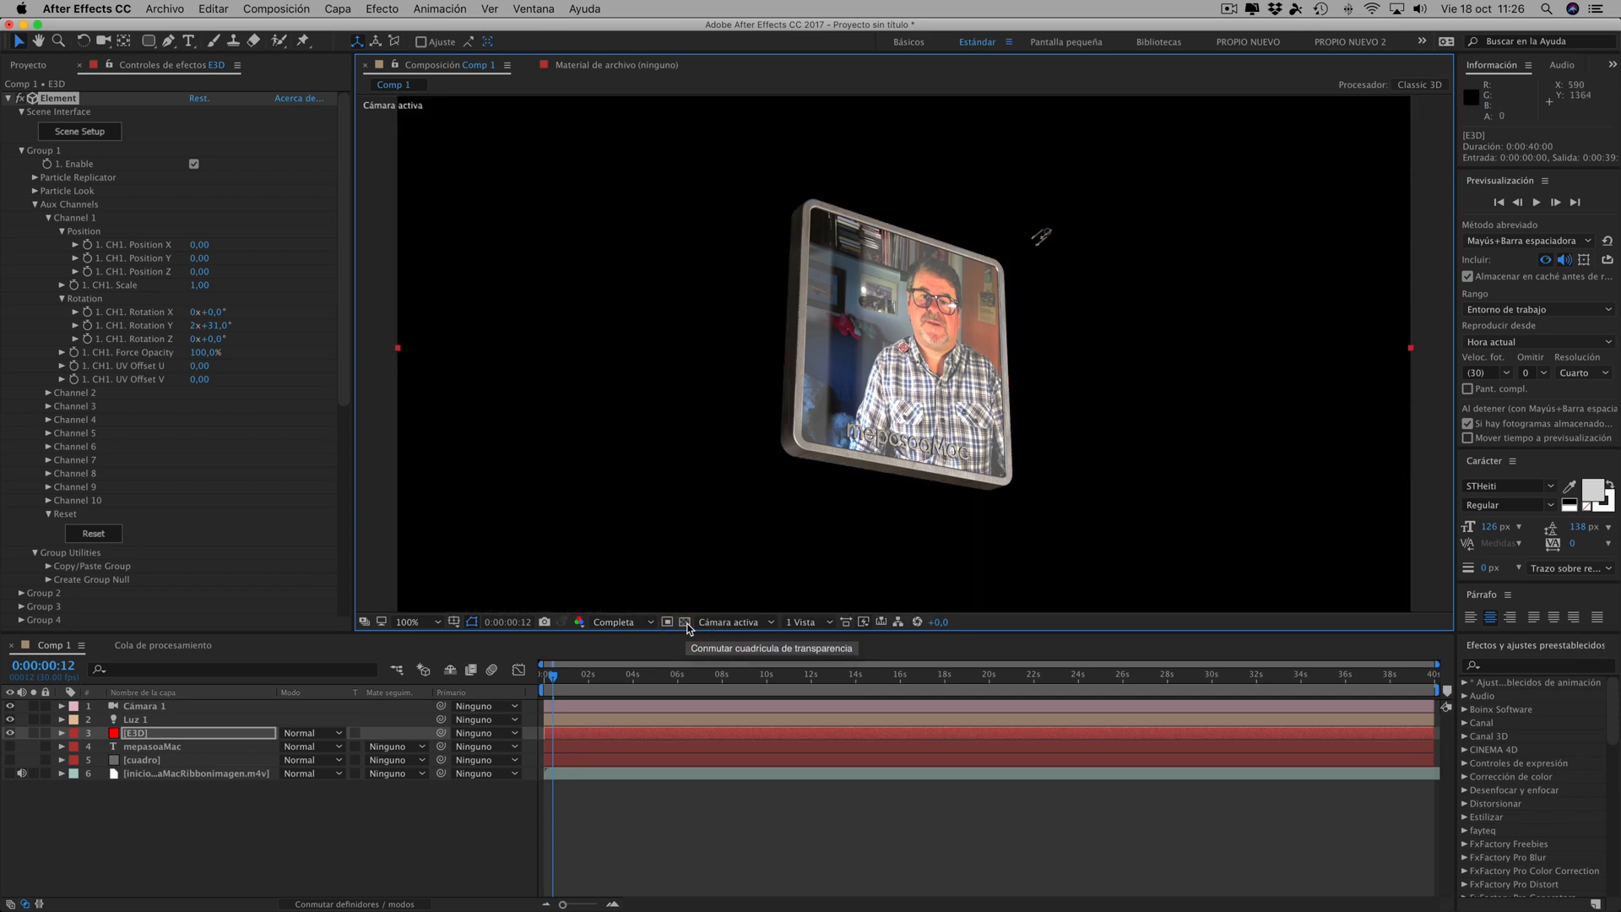
- Show the transparency grid behind the frame and set aux Channel 1's Rotation Y to 3x+22°
click(684, 622)
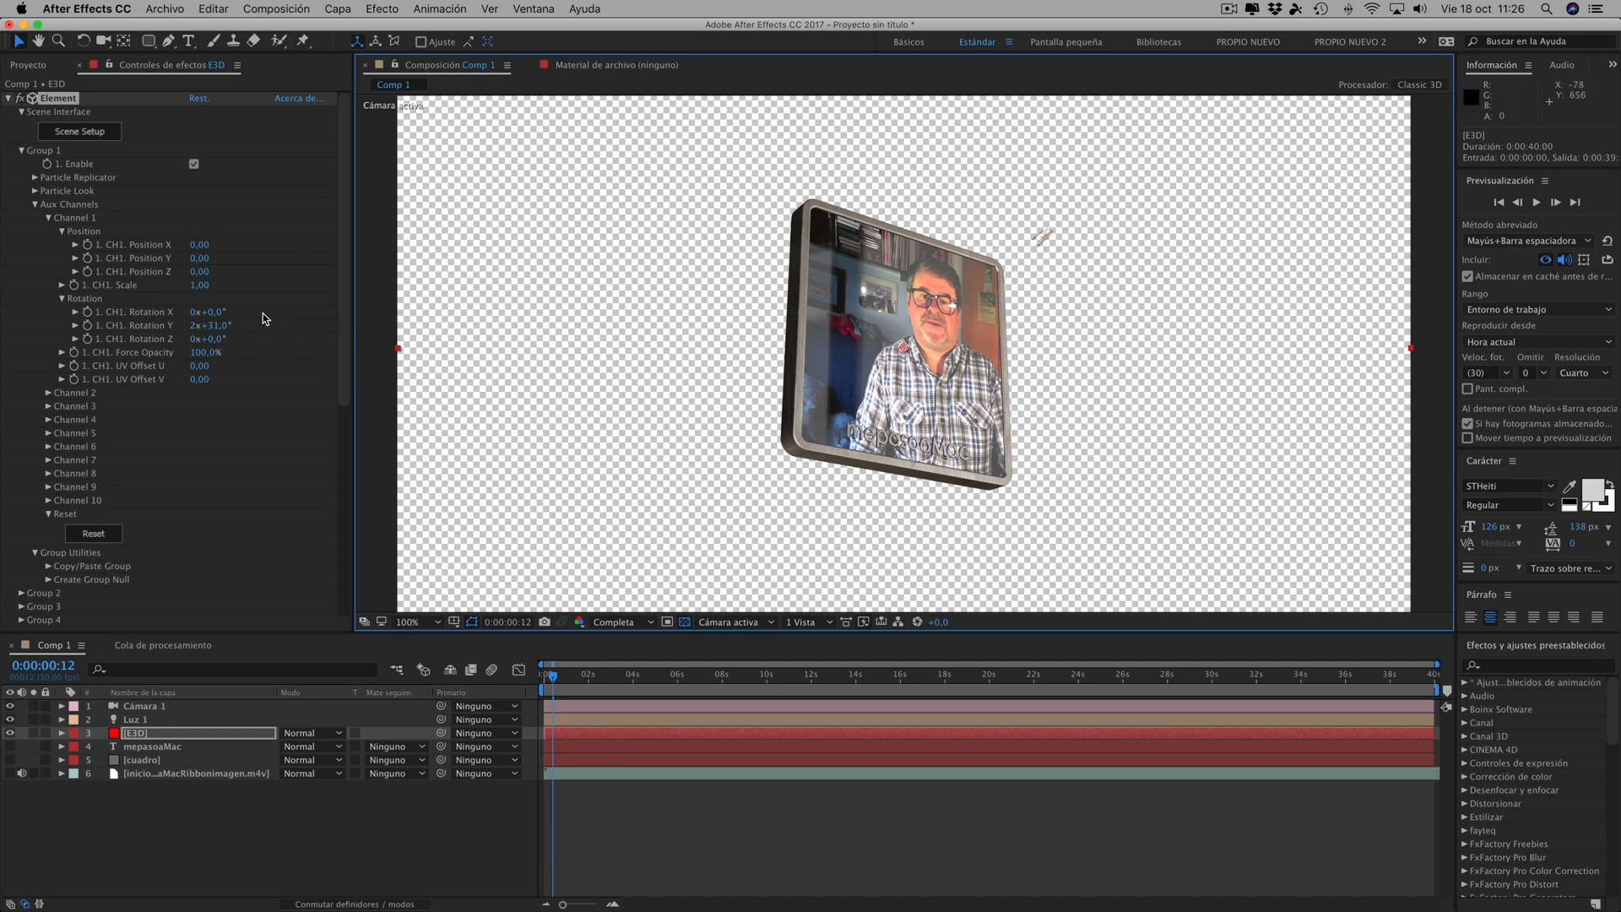
drag(217, 326, 486, 353)
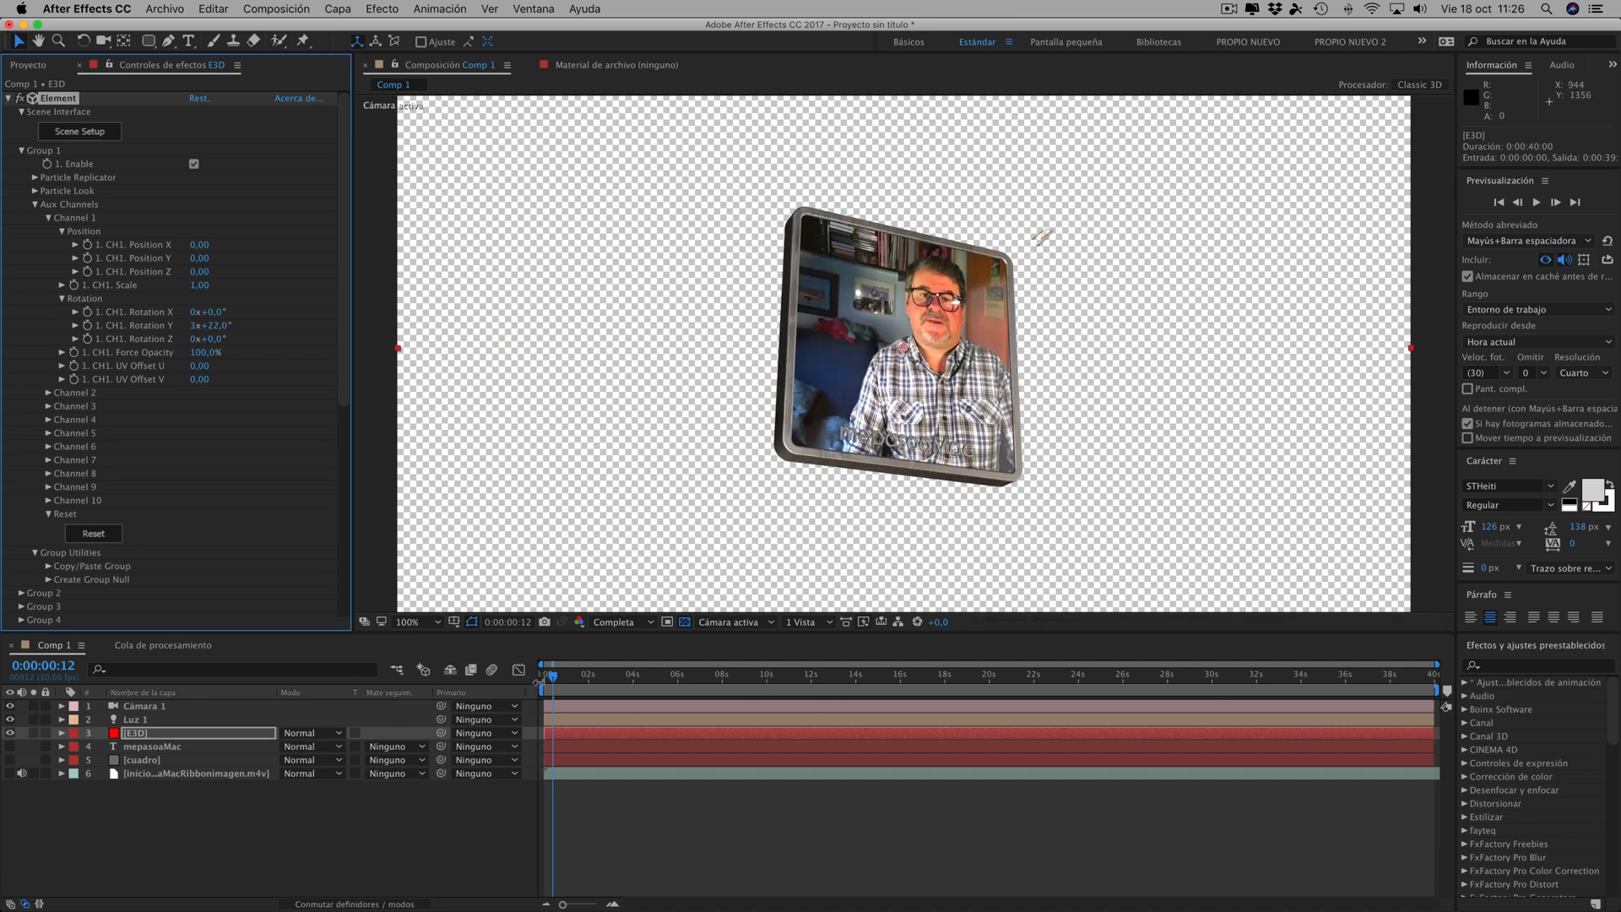
- Keyframe aux Channel 1's Rotation Y at 0x-48° at time 0:00:00:00
drag(554, 678, 338, 664)
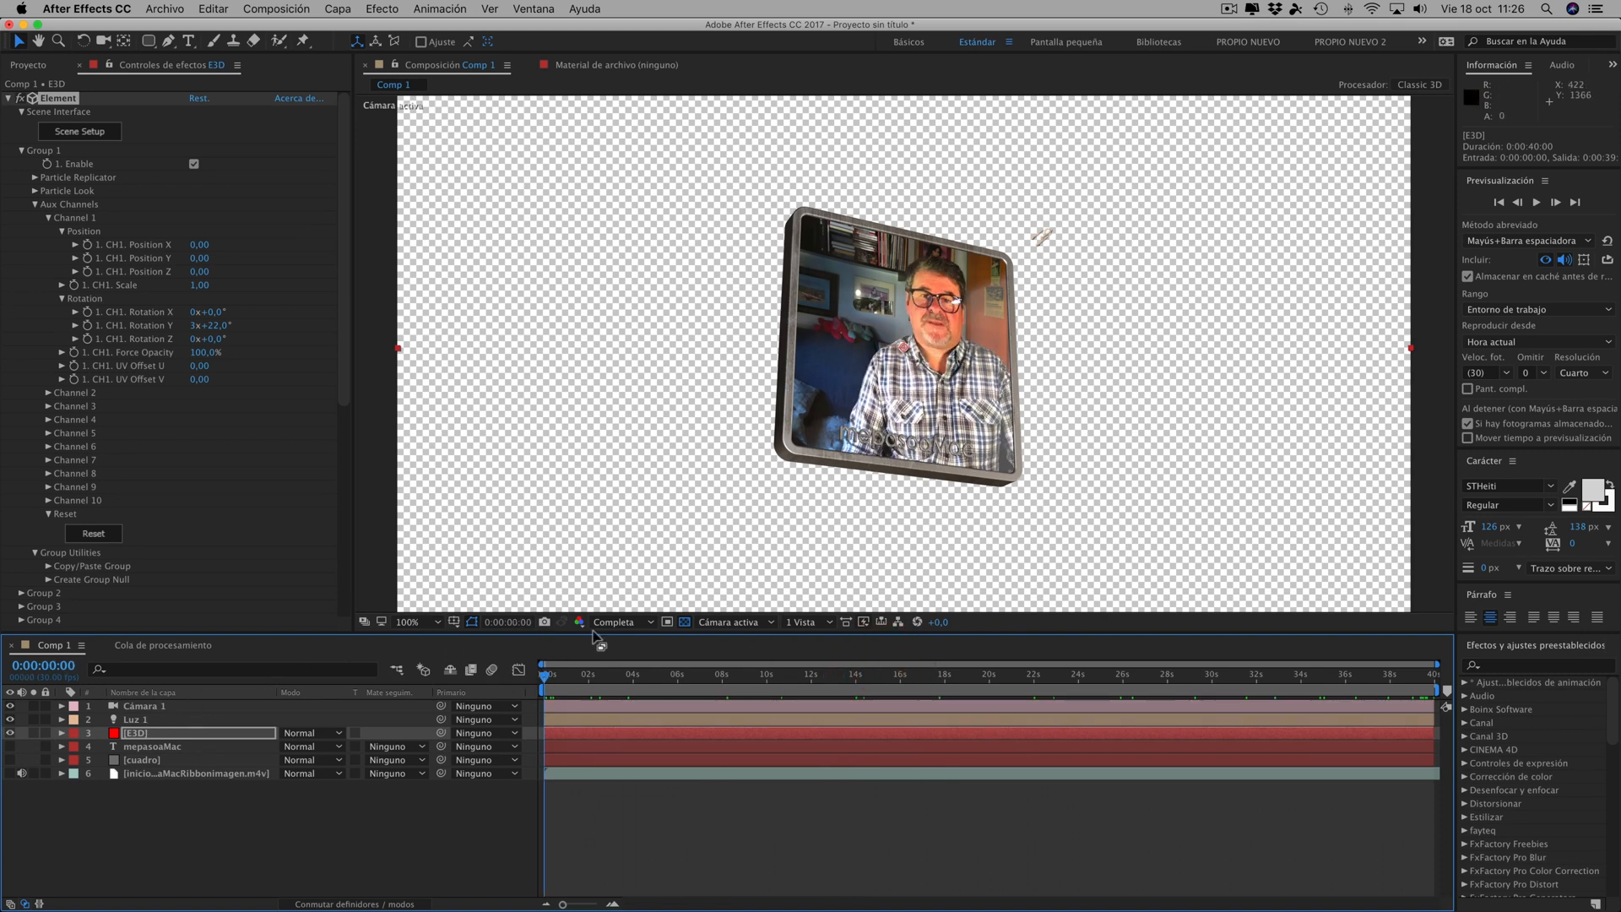
drag(217, 329, 193, 329)
click(193, 326)
text(3)
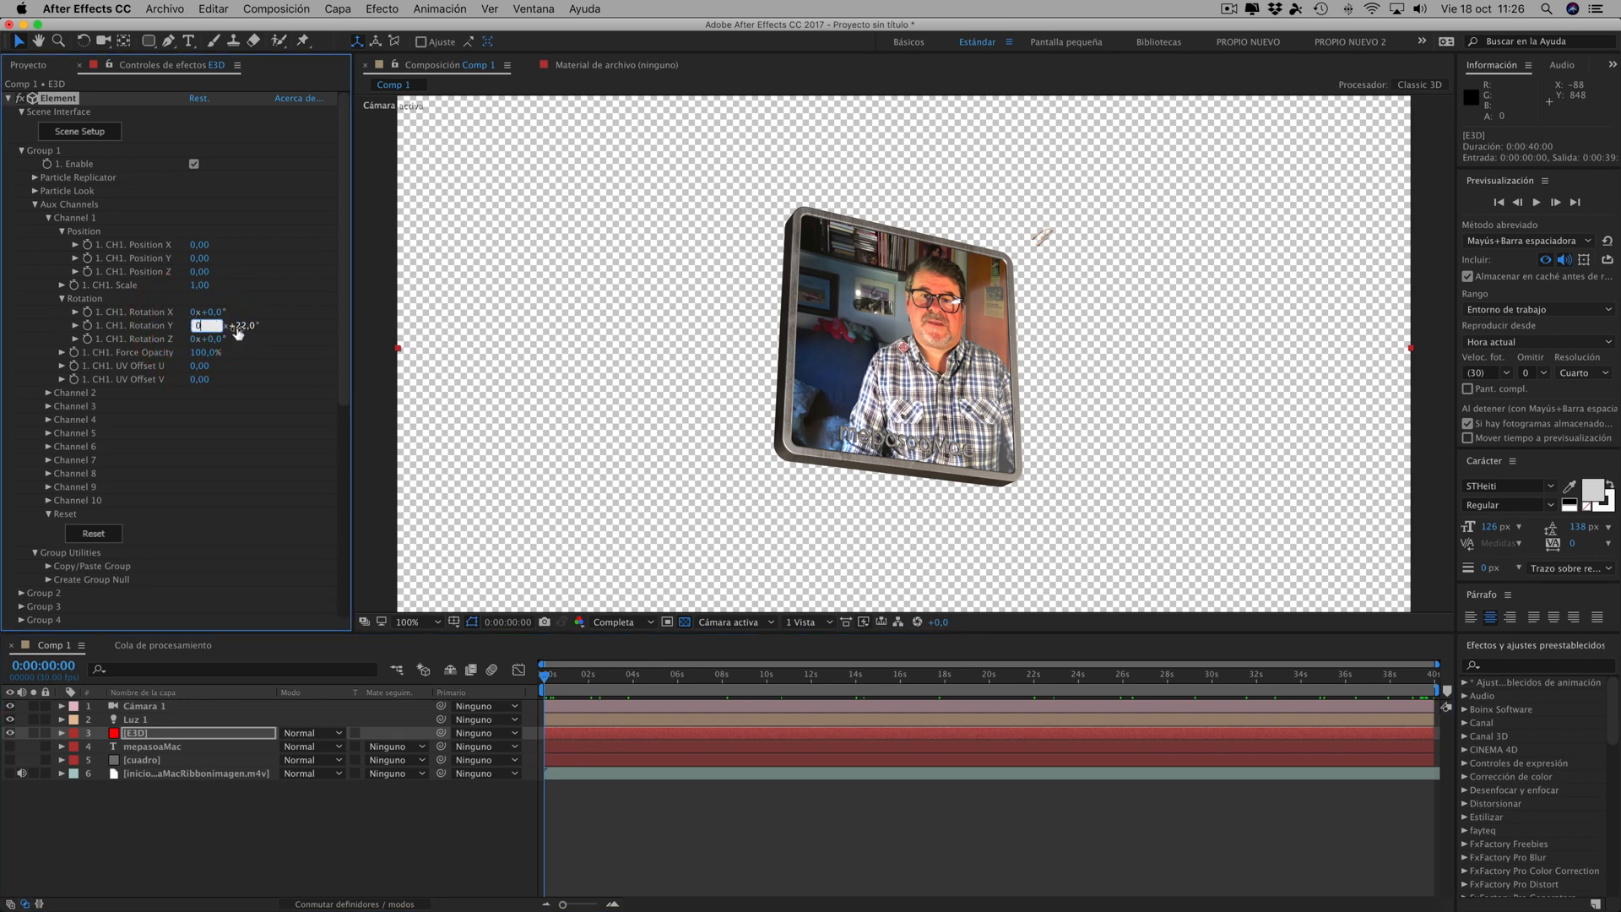
click(240, 330)
click(210, 326)
text(0)
click(241, 328)
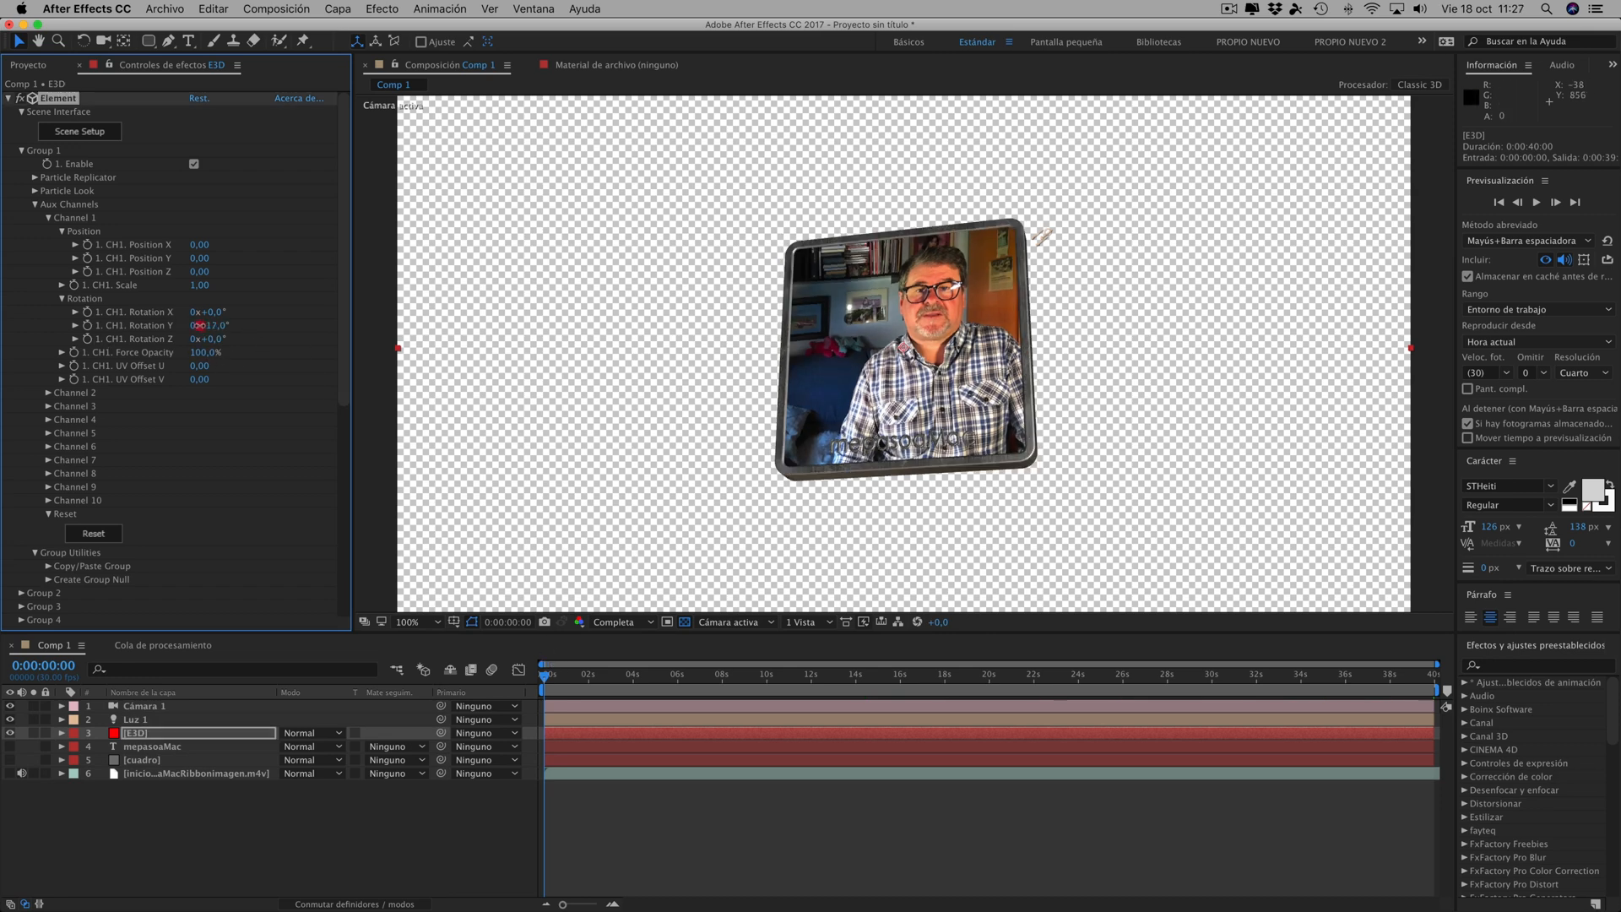
drag(211, 326, 176, 325)
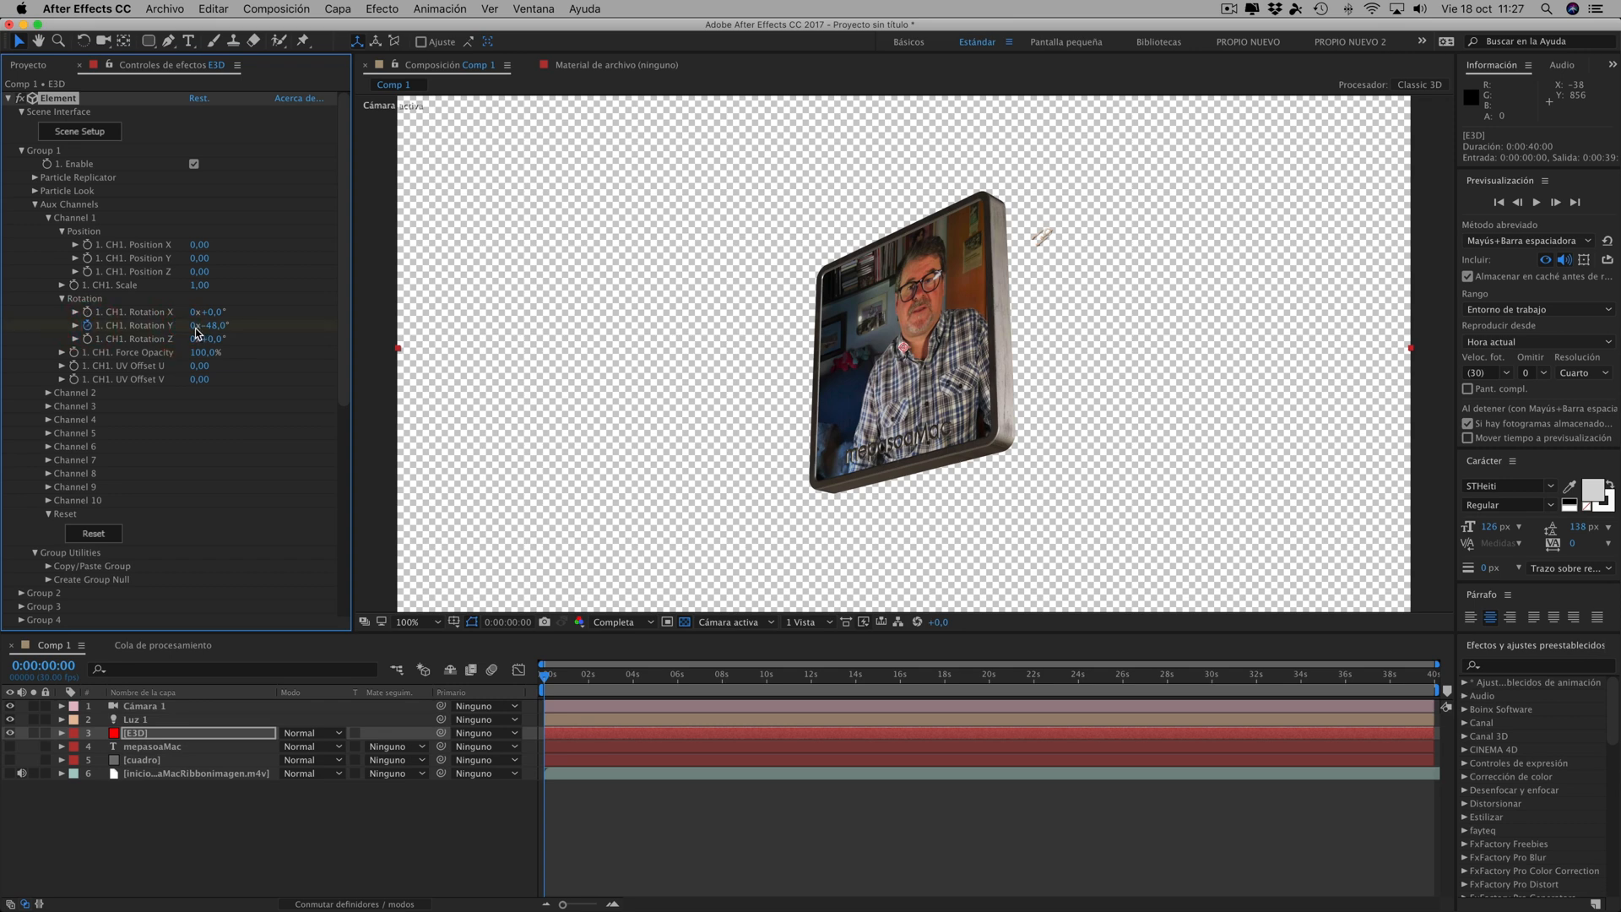
- Keyframe aux Channel 1's Rotation Y at 0x+42° at 0:00:11:00 and at 0x-324° at 0:00:13:00
drag(547, 680, 788, 680)
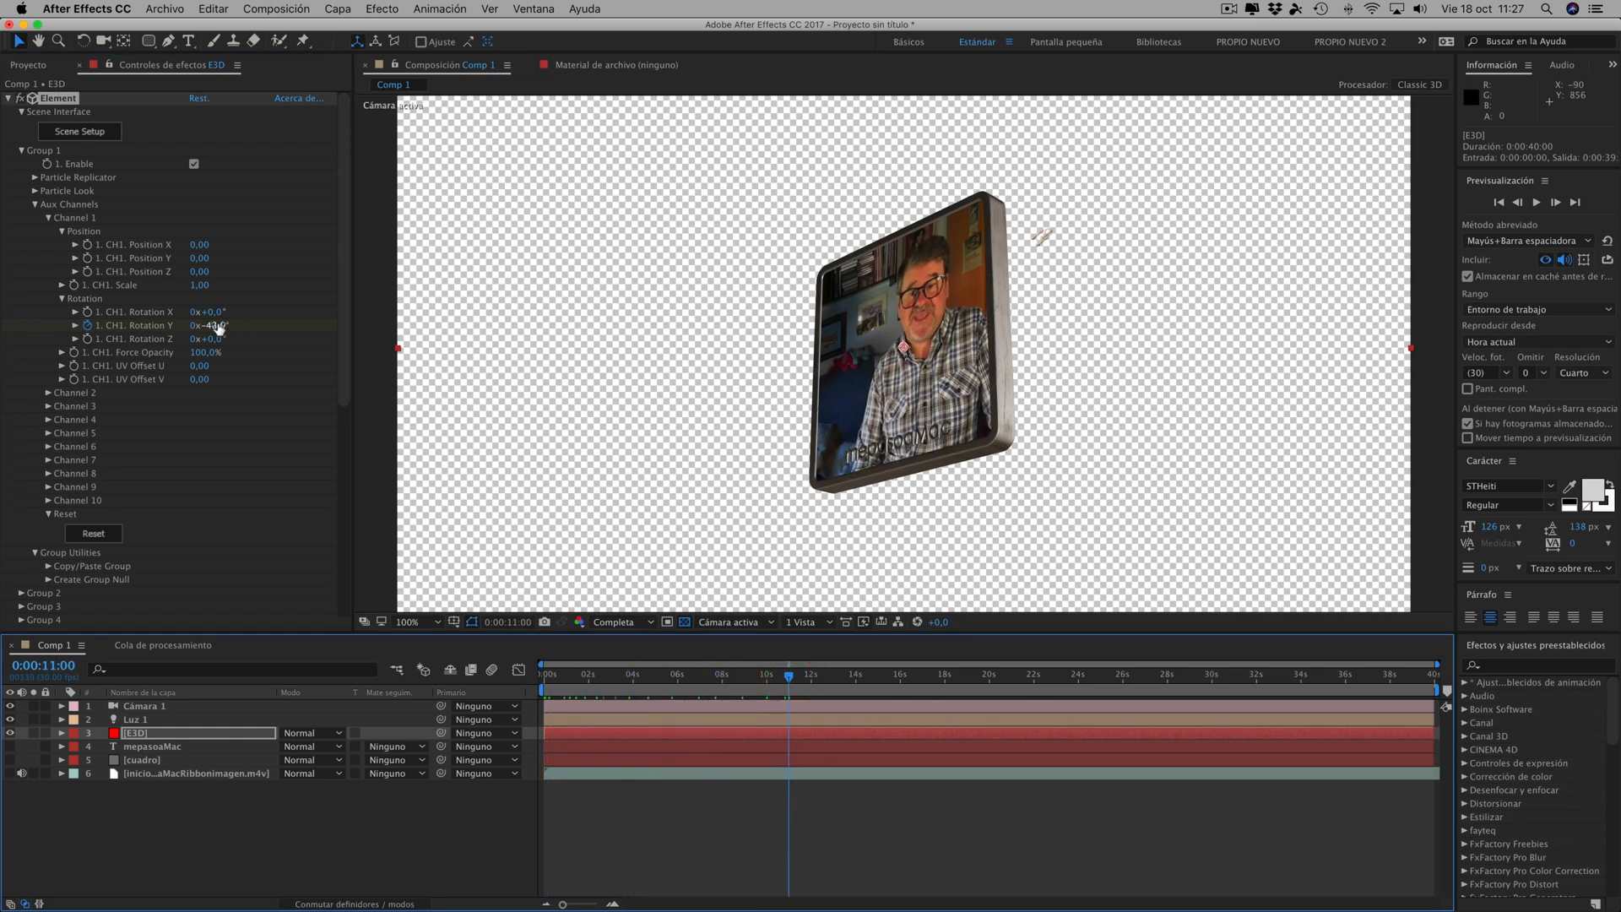
drag(211, 325, 293, 331)
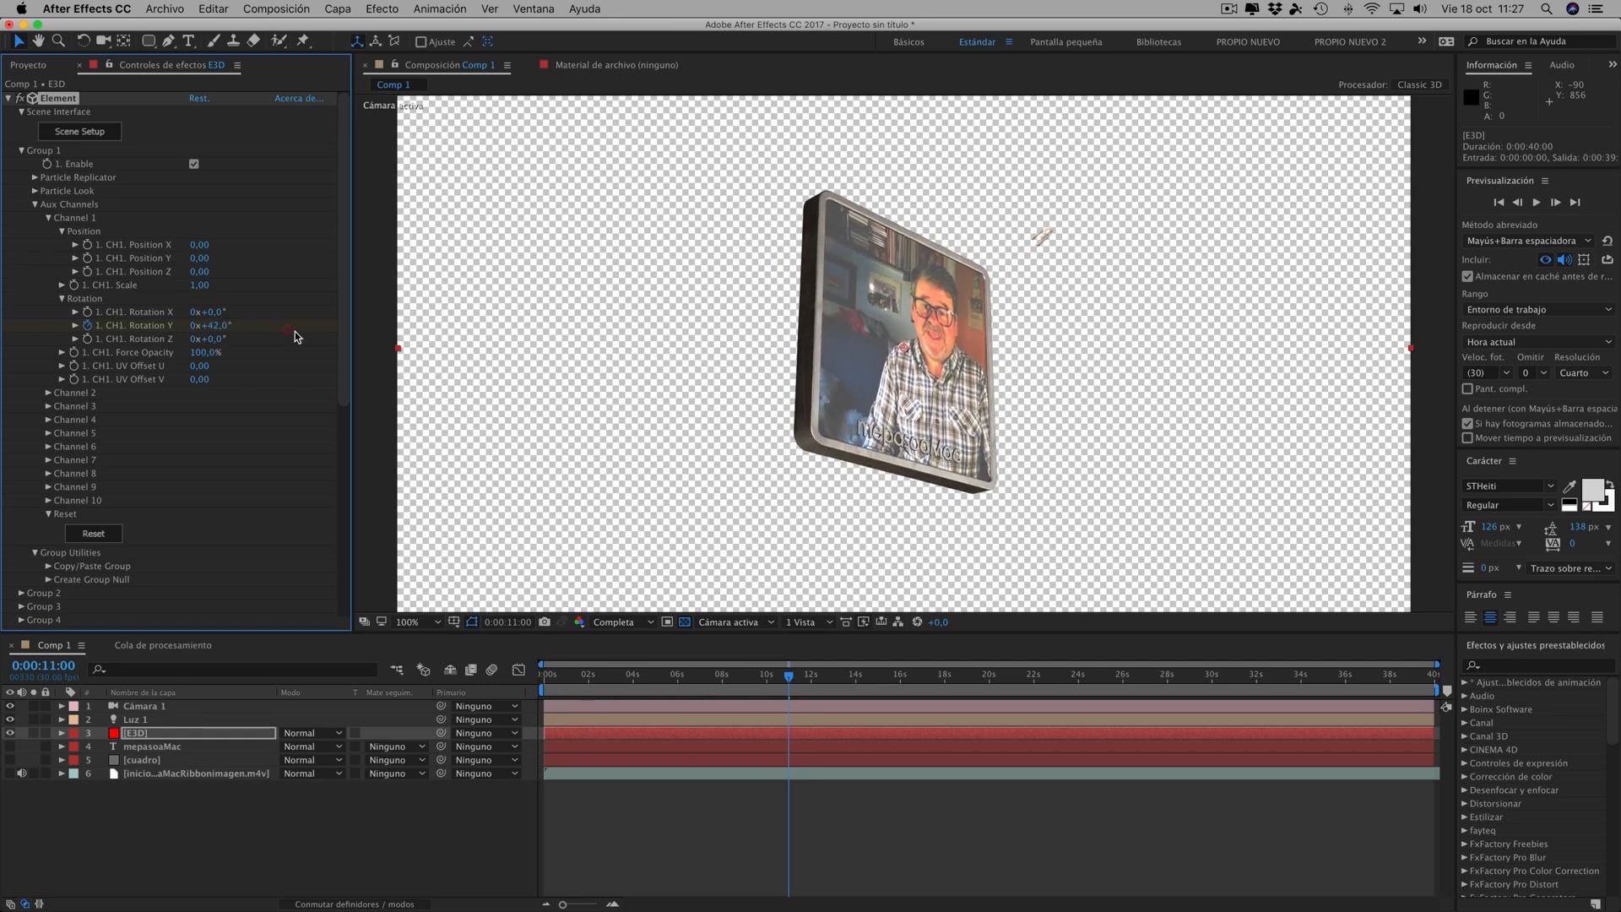
drag(790, 681, 834, 679)
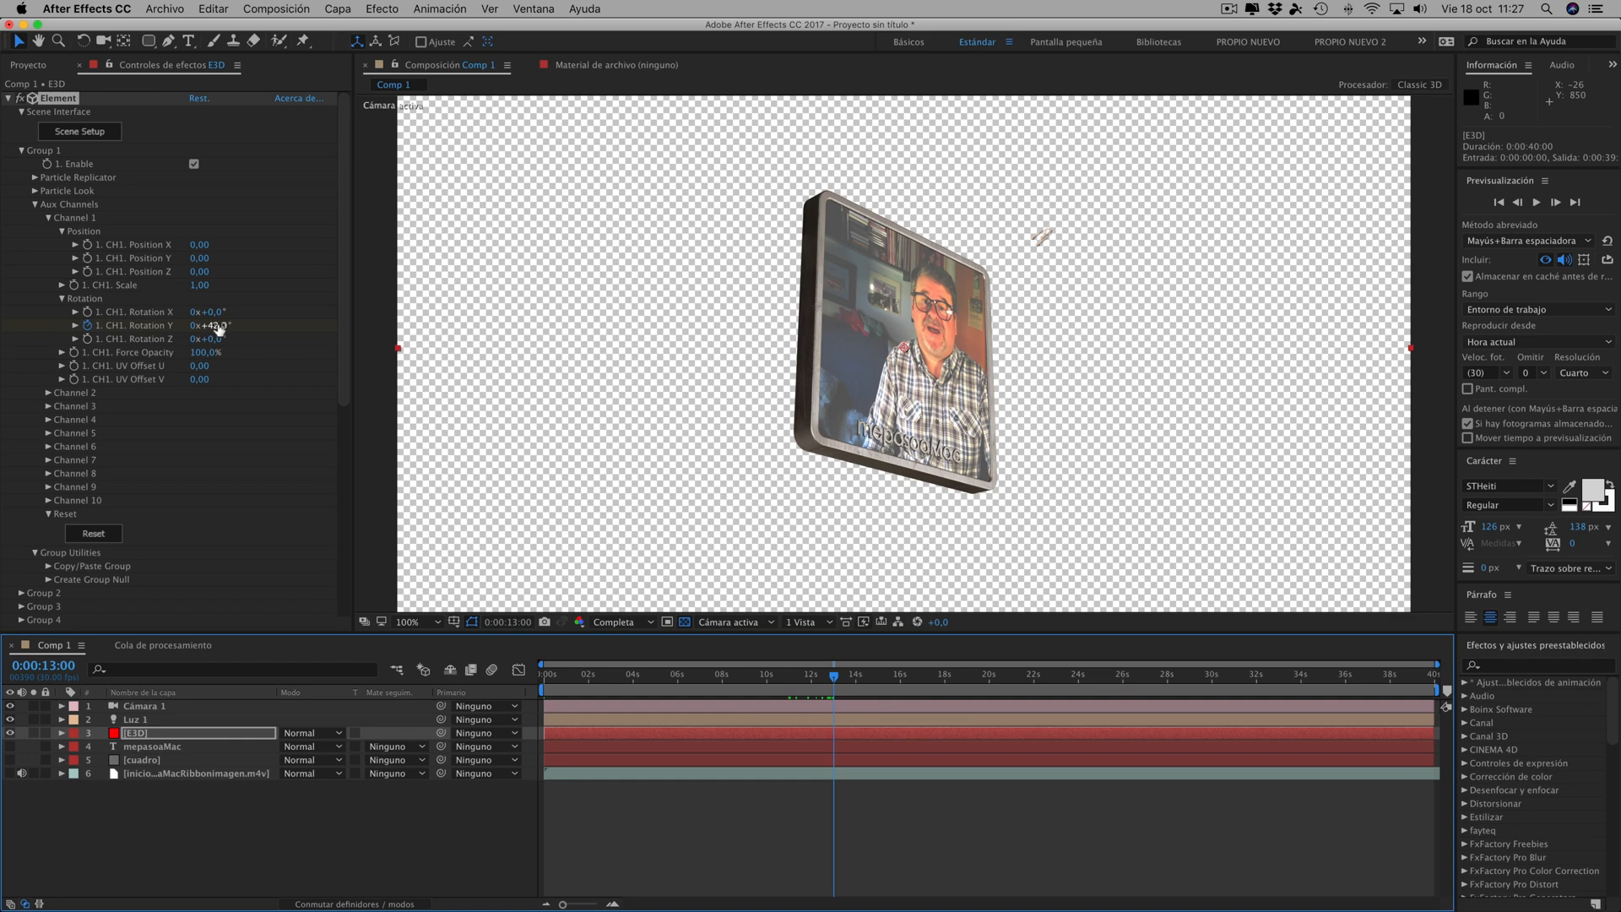
drag(219, 328, 140, 325)
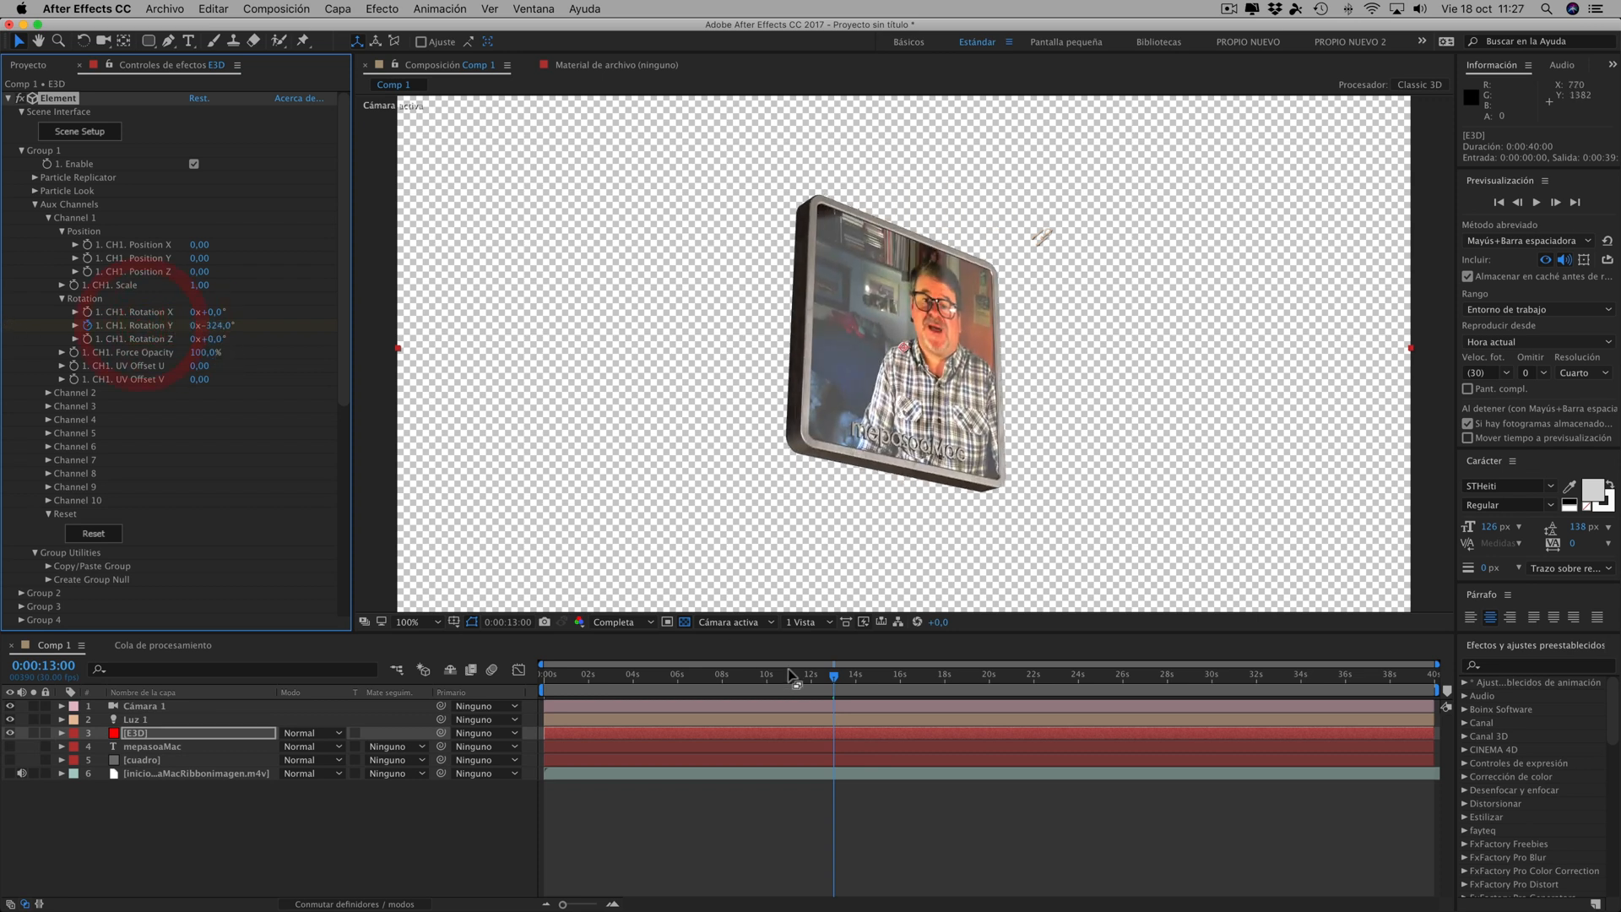
click(143, 328)
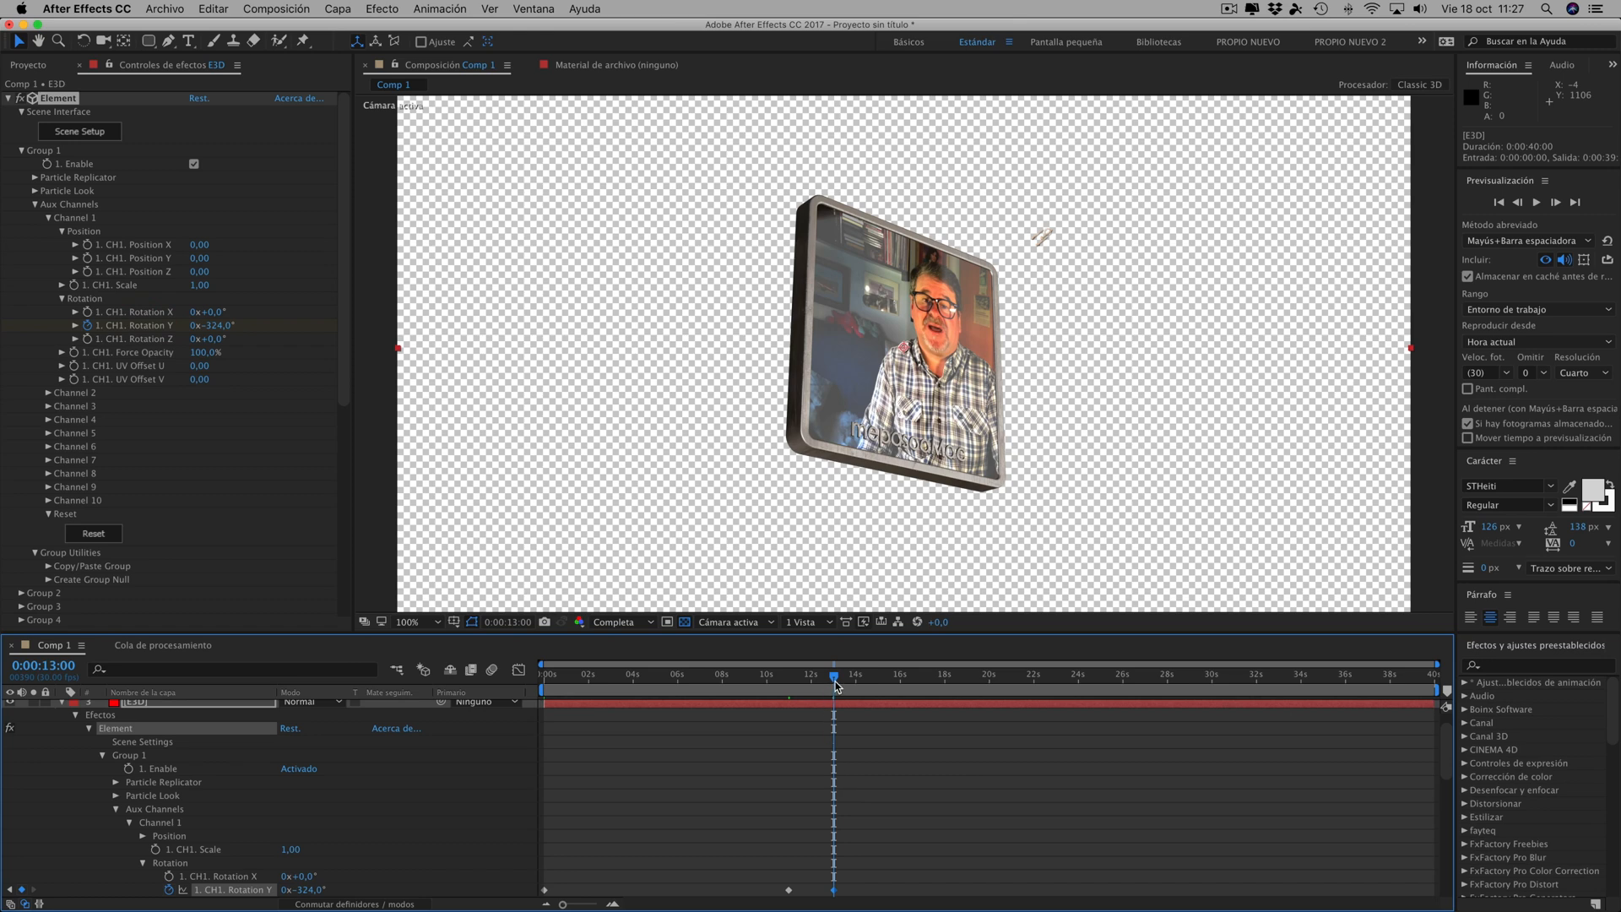
- Review the animated rotation from the start and set aux Channel 1's Rotation Y to -1x-48° at 0:00:13:01
drag(836, 682, 443, 684)
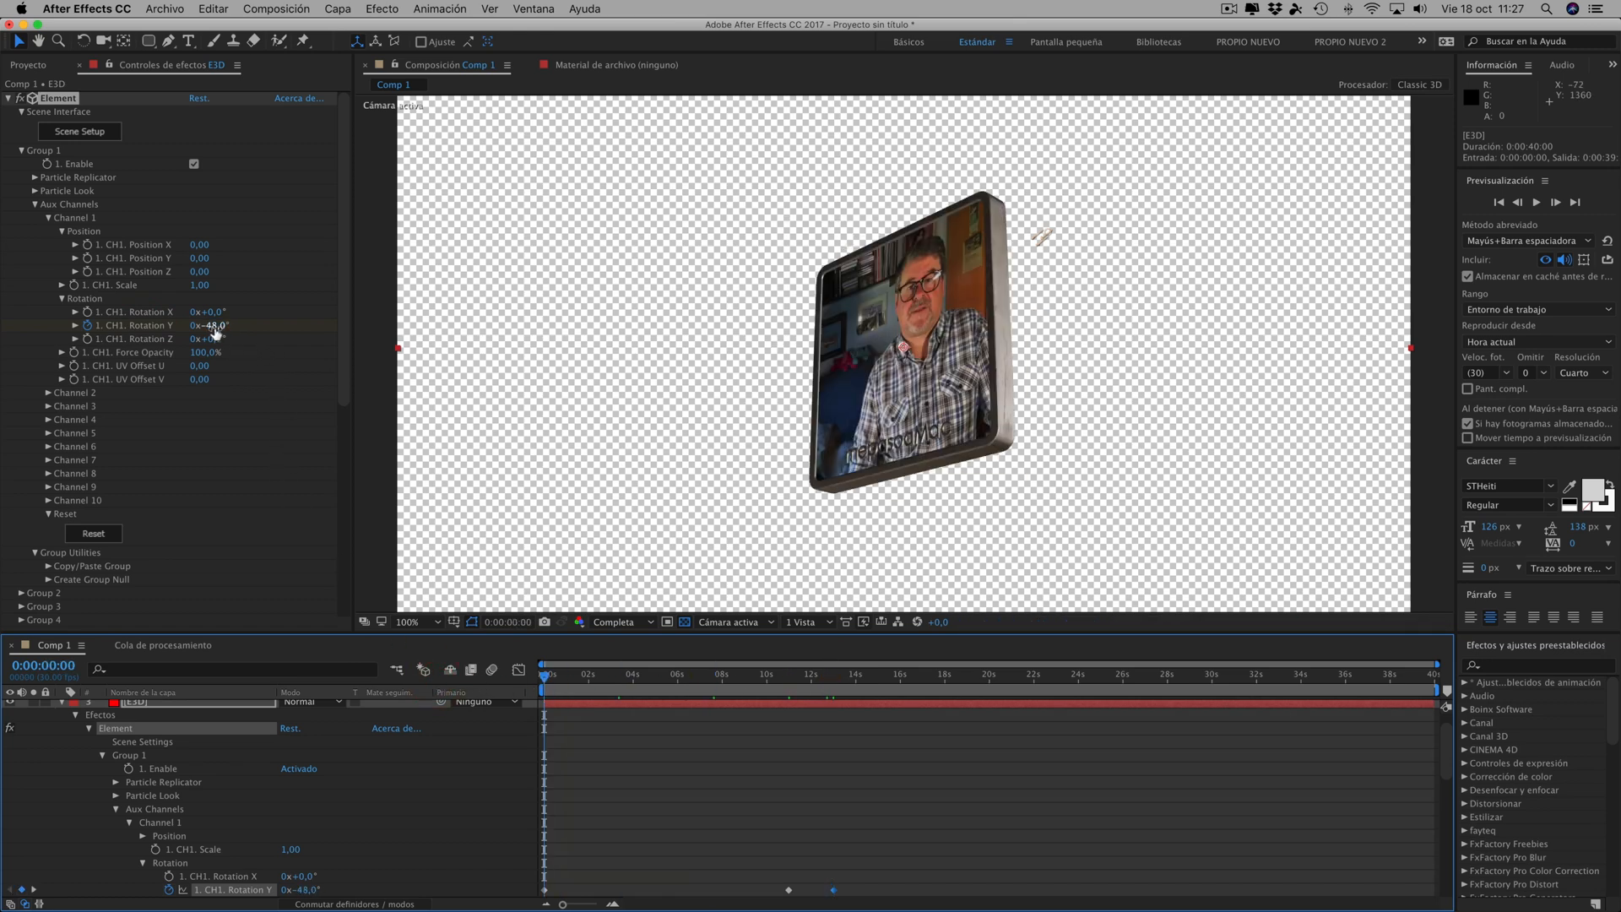
drag(544, 674, 787, 708)
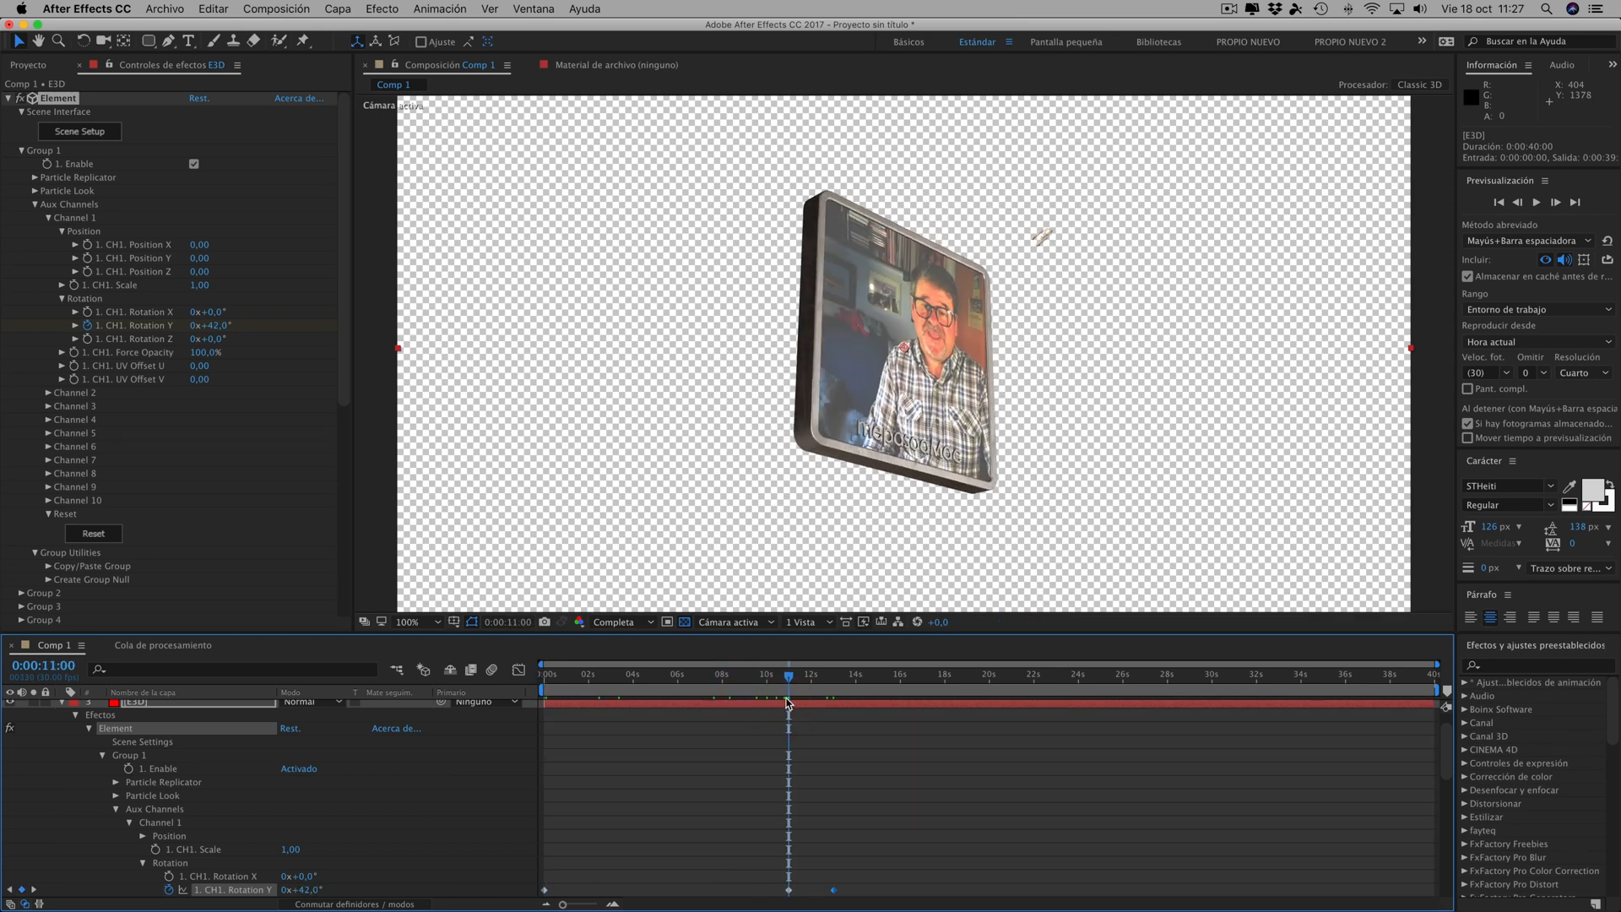
drag(792, 682, 835, 684)
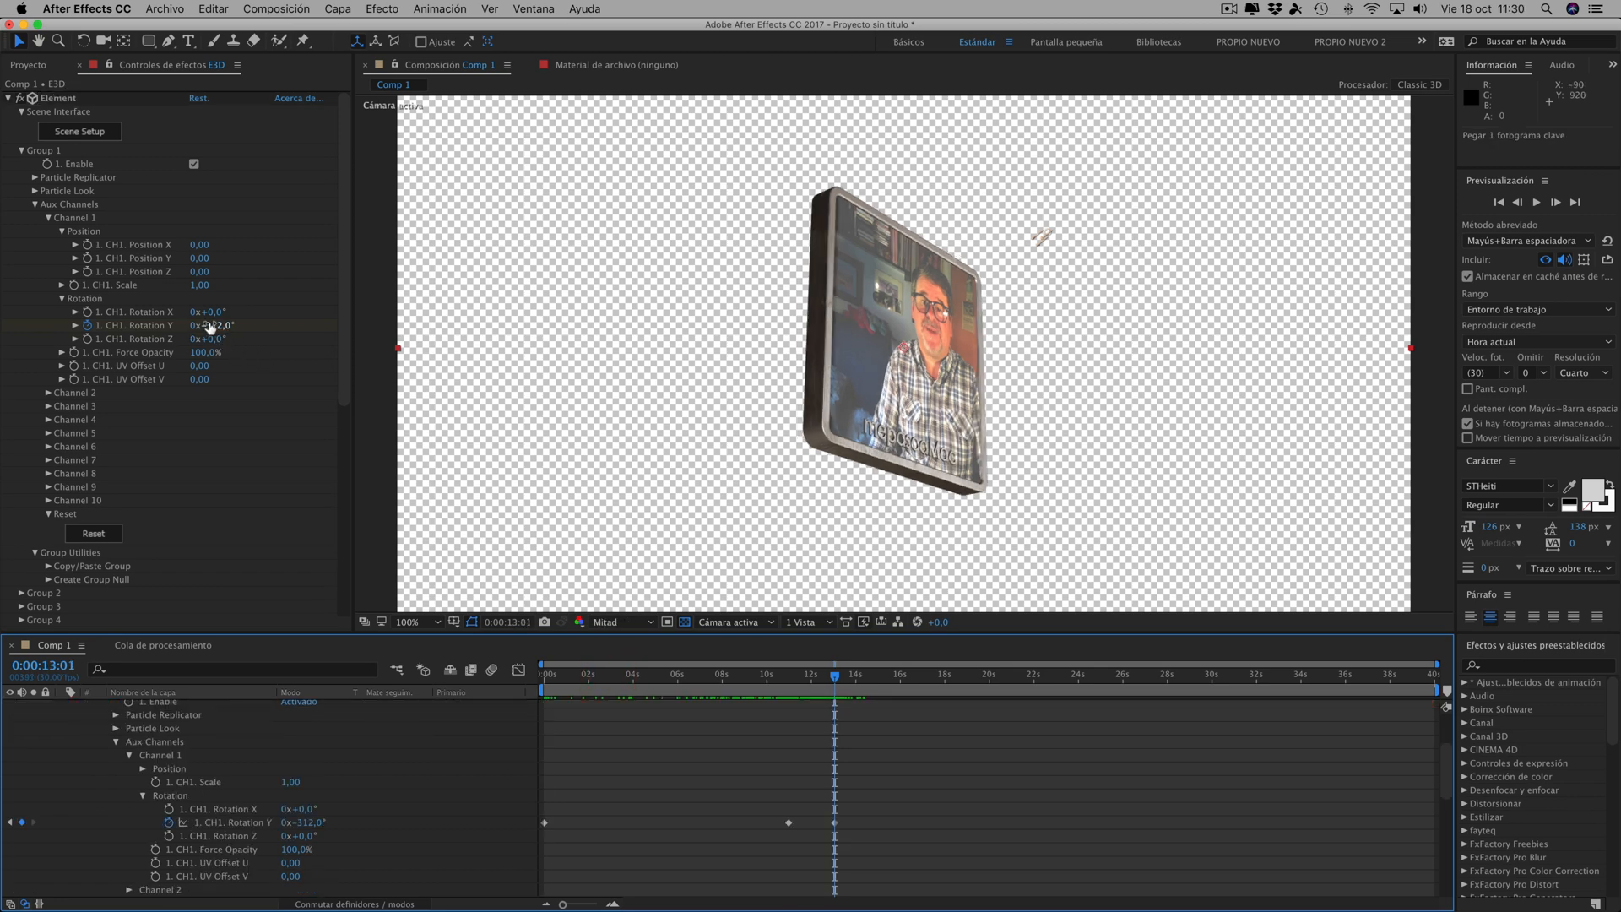
drag(218, 327, 145, 327)
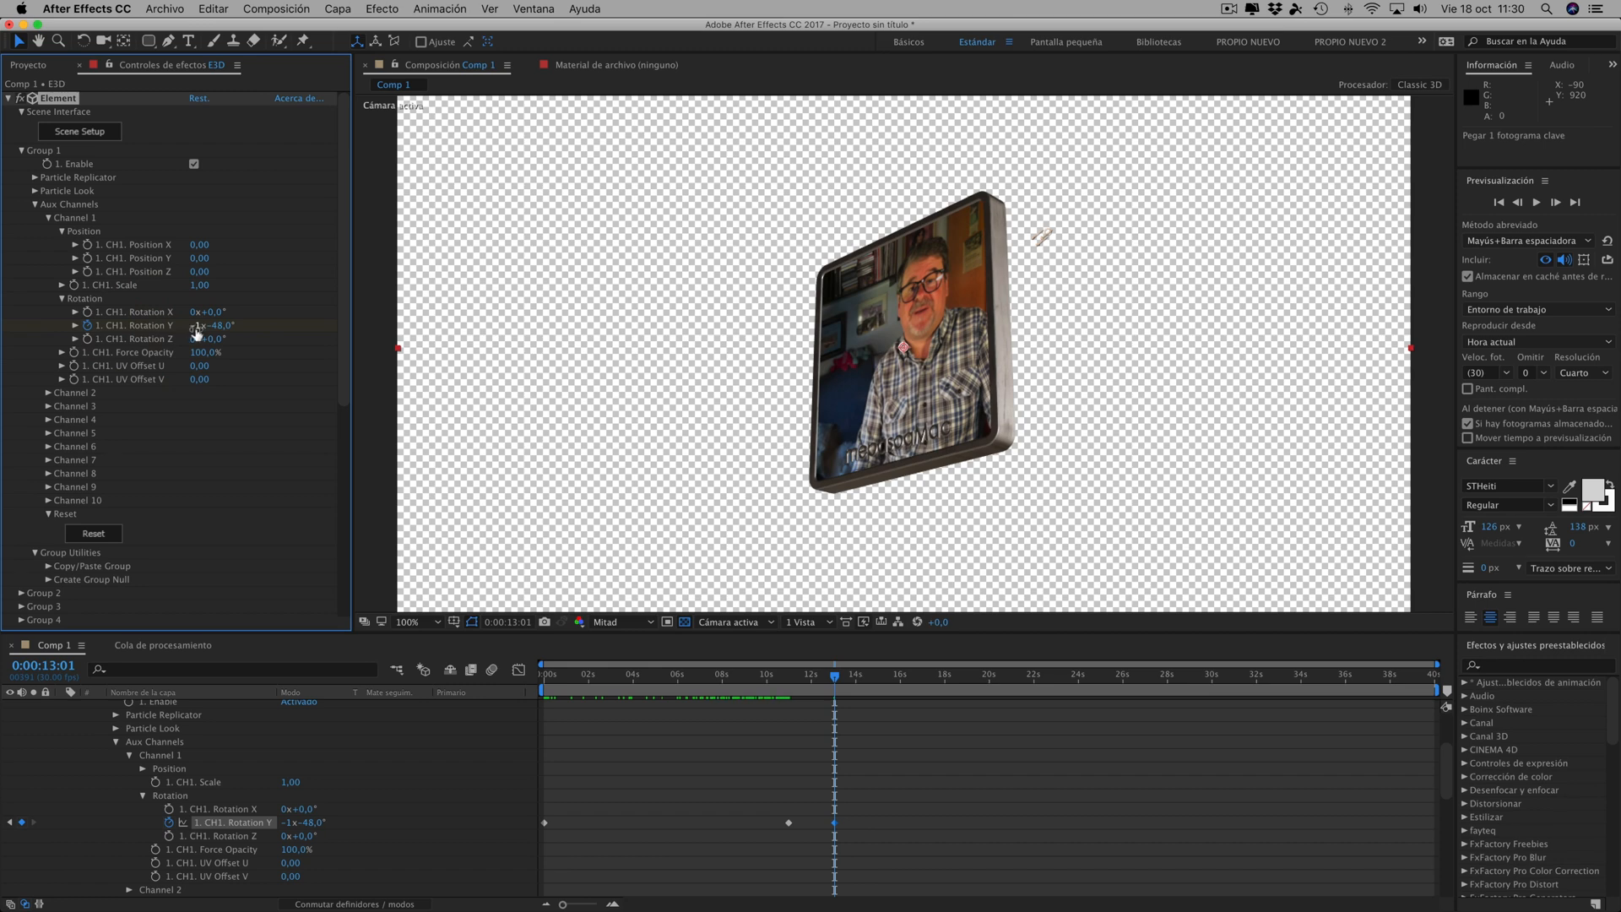
drag(838, 682, 796, 672)
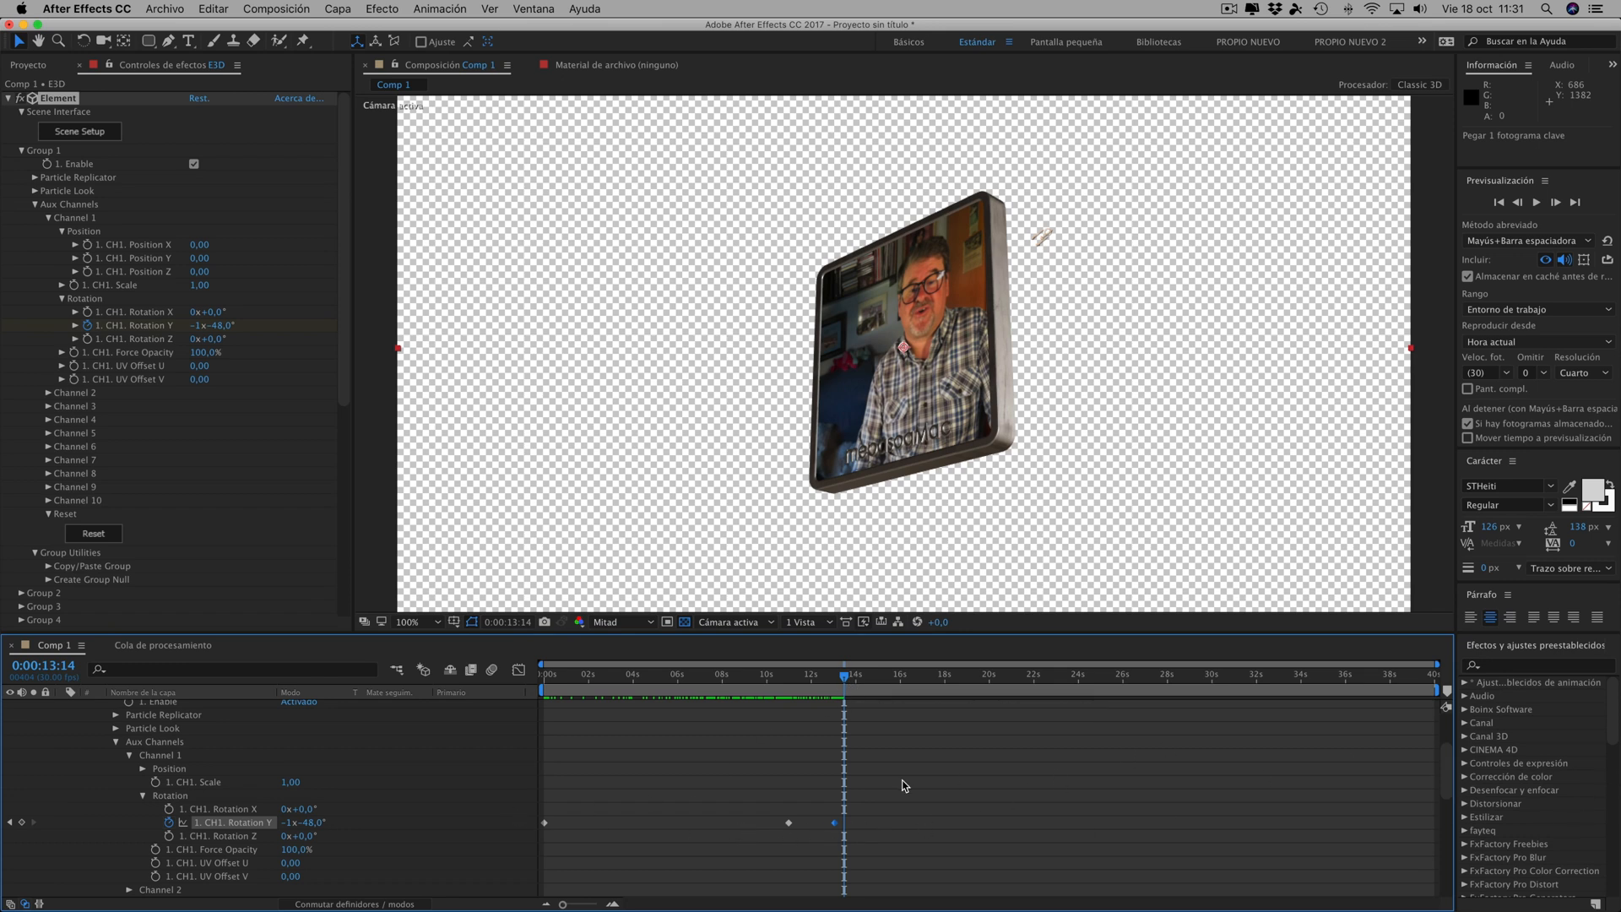
- Copy the expression loopOut(type="cycle") from the "after effects expresiones" note in Notes and return to After Effects
mouse_move(698, 910)
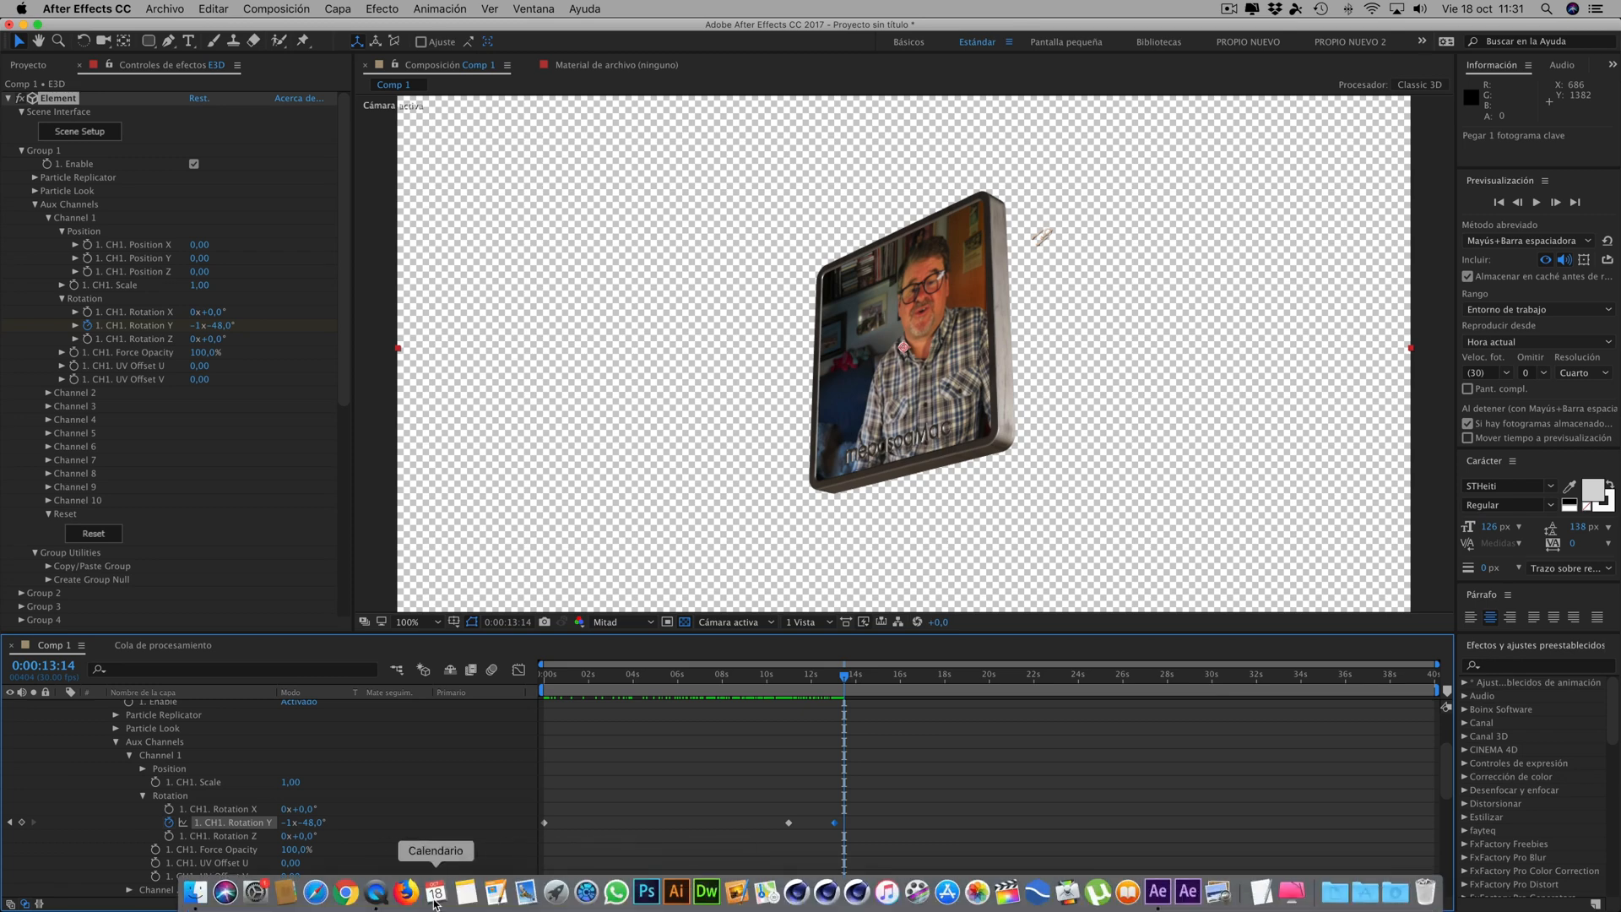
click(470, 893)
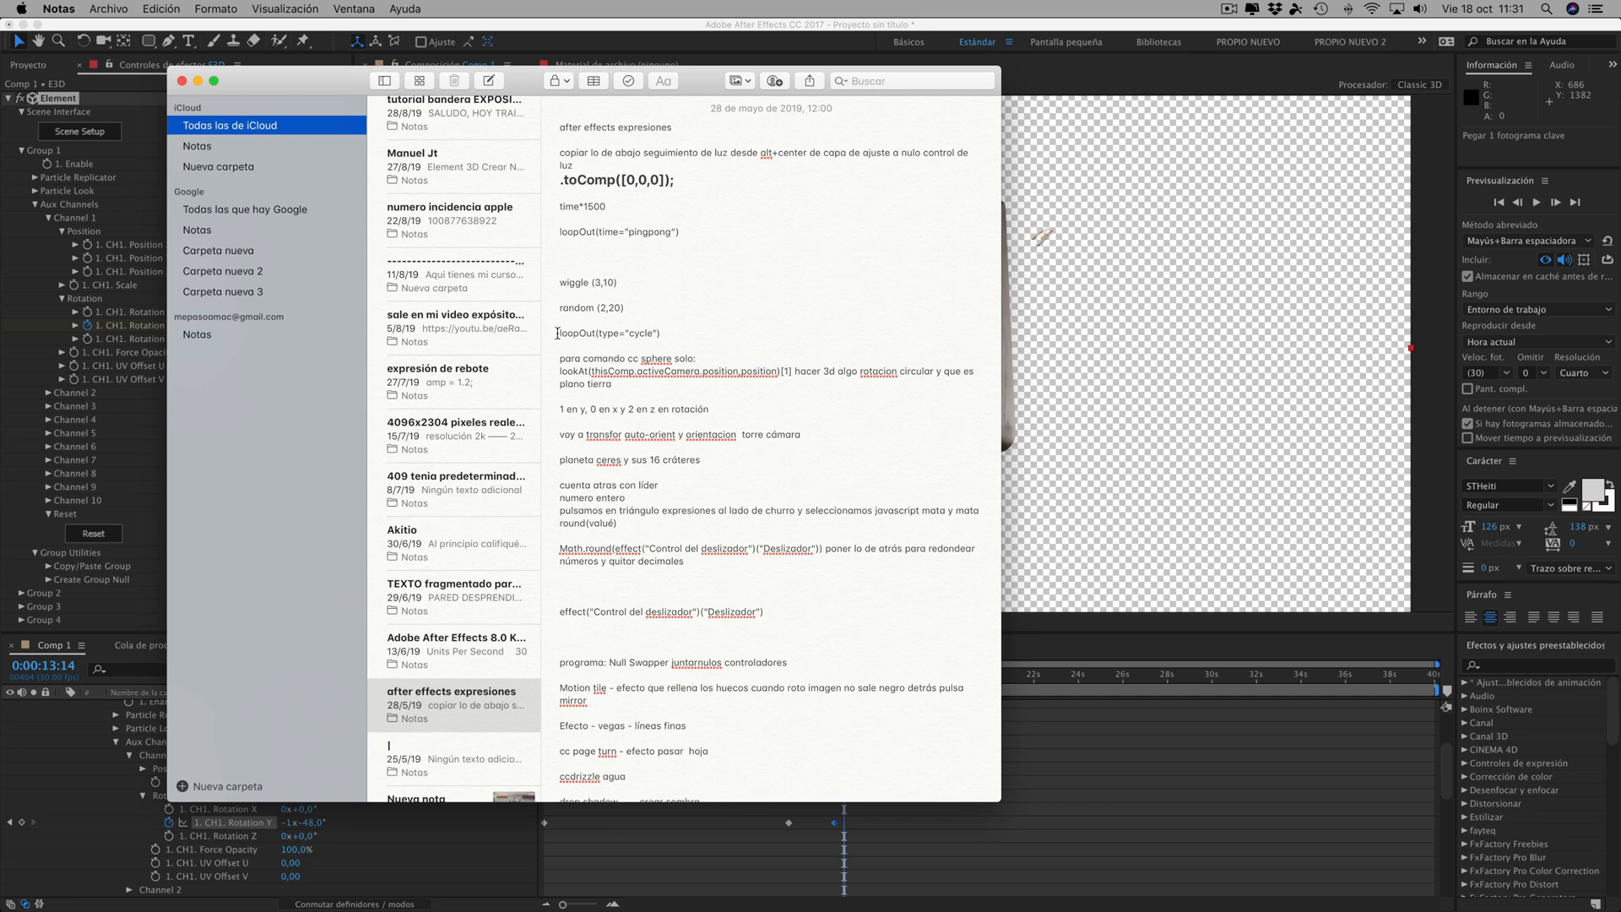
mouse_move(558, 333)
mouse_down()
mouse_move(669, 334)
mouse_move(551, 333)
mouse_up()
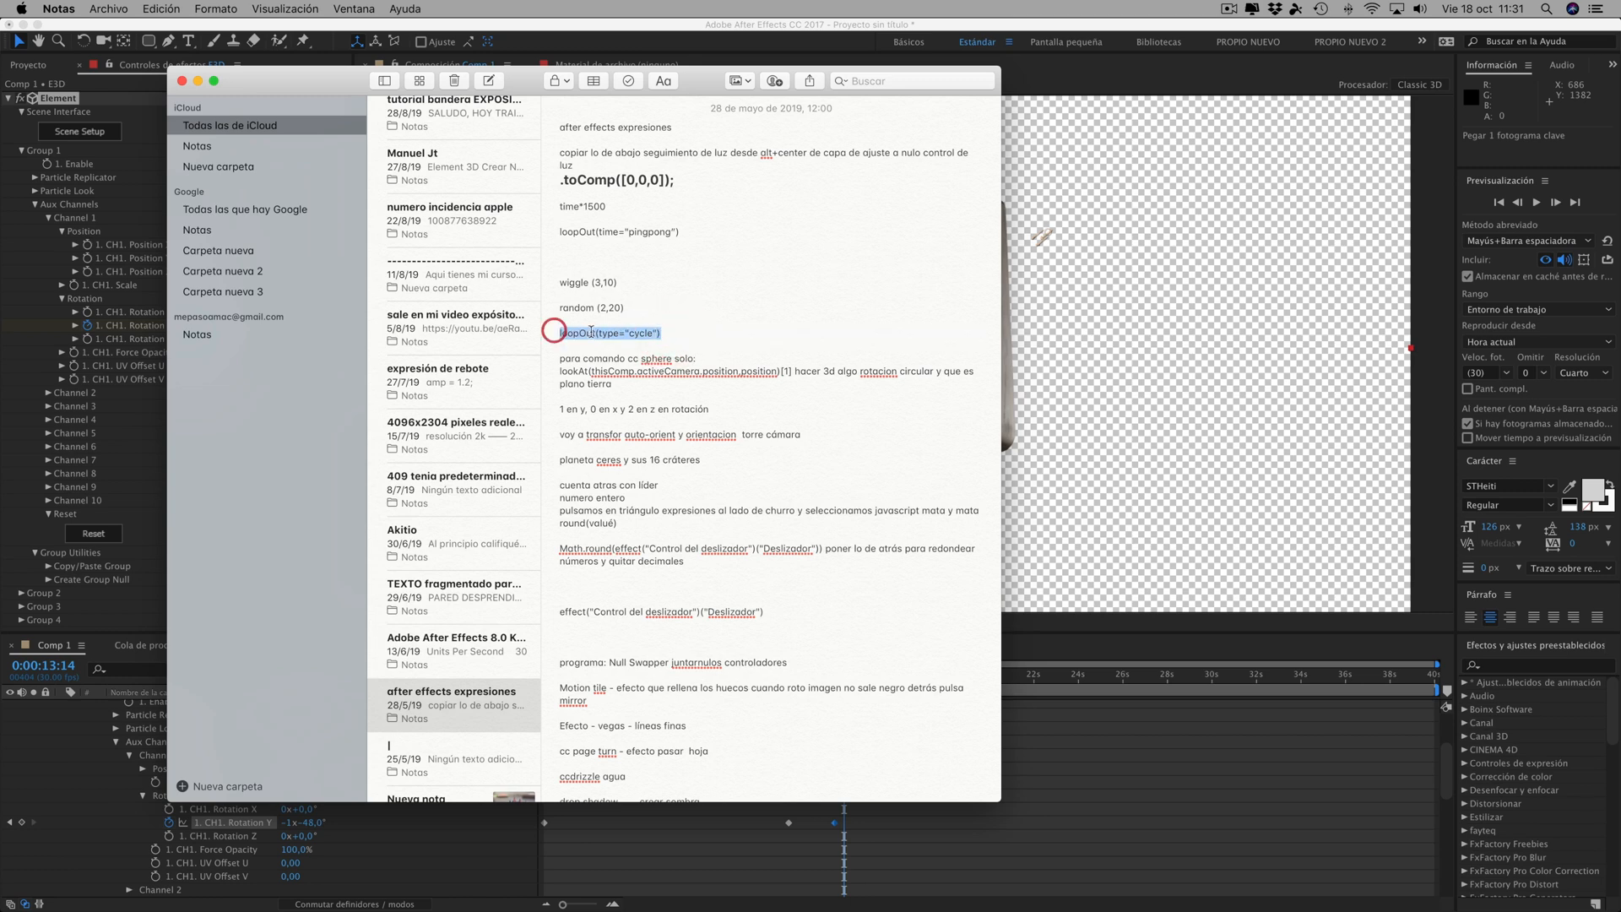
right_click(594, 335)
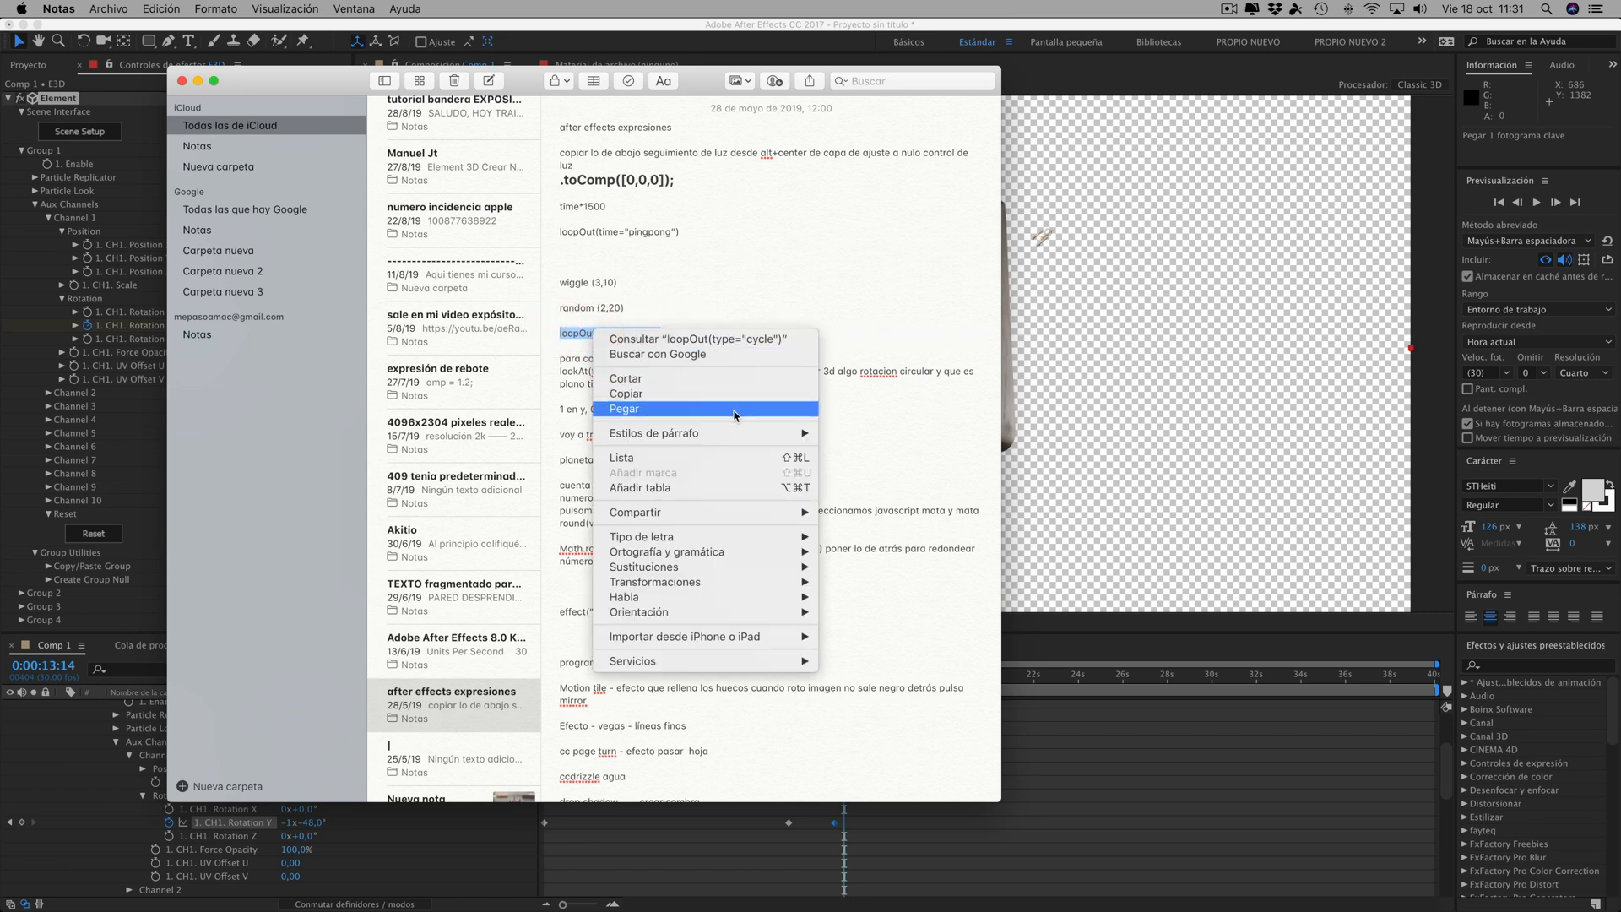
click(632, 395)
click(1189, 455)
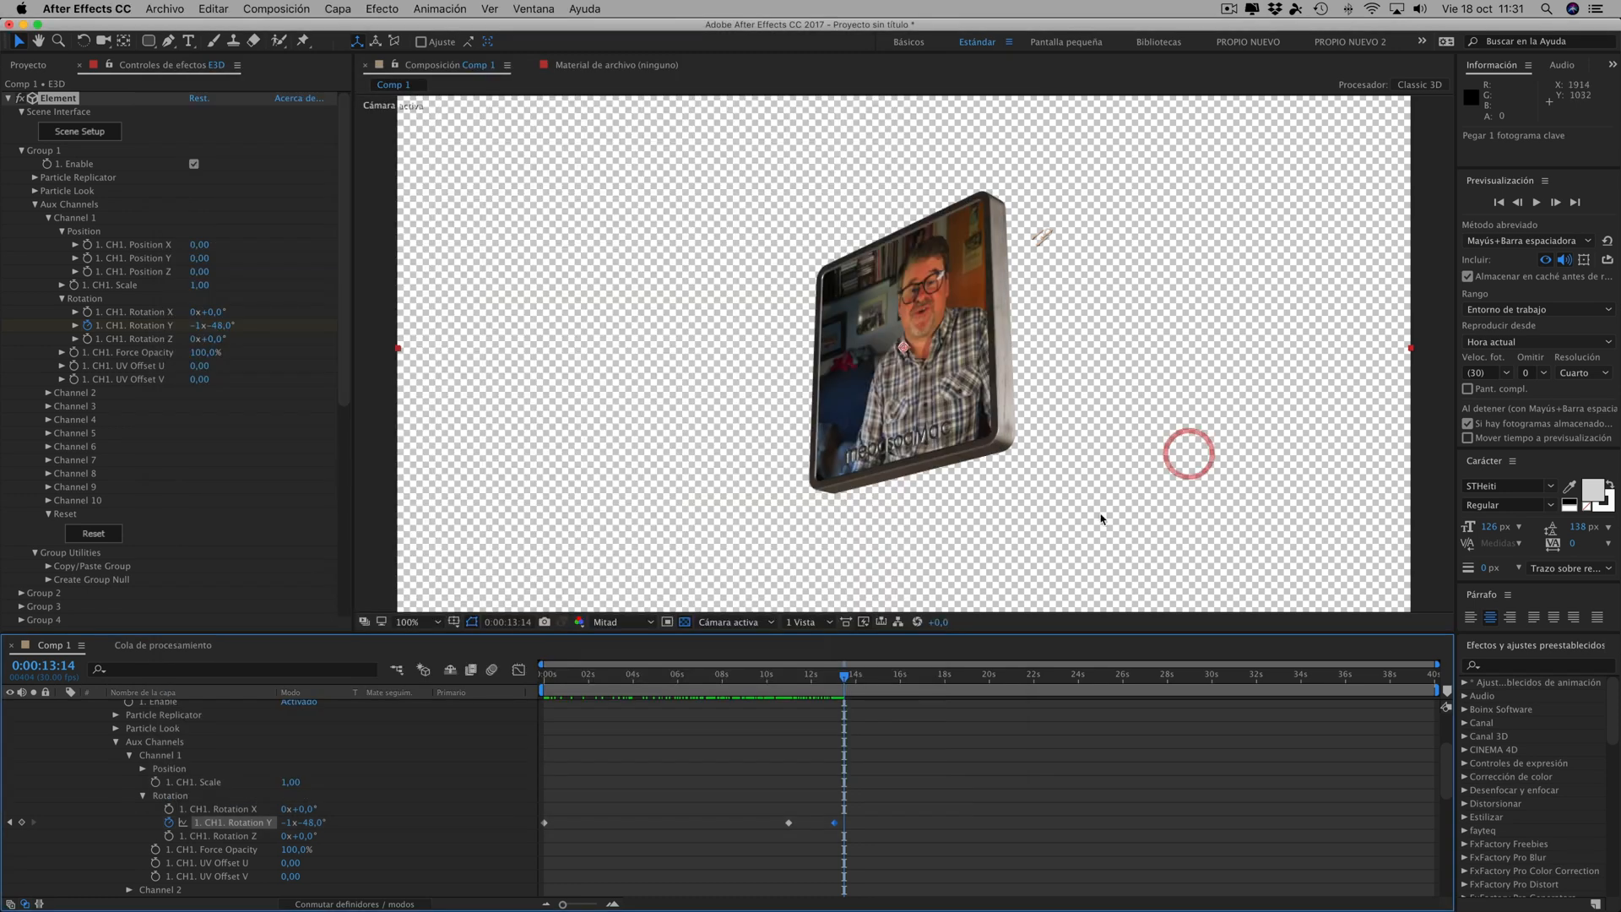
- Add the copied loopOut(type="cycle") expression to aux Channel 1's Rotation Y and check it just past the last keyframe
alt+click(168, 823)
right_click(548, 837)
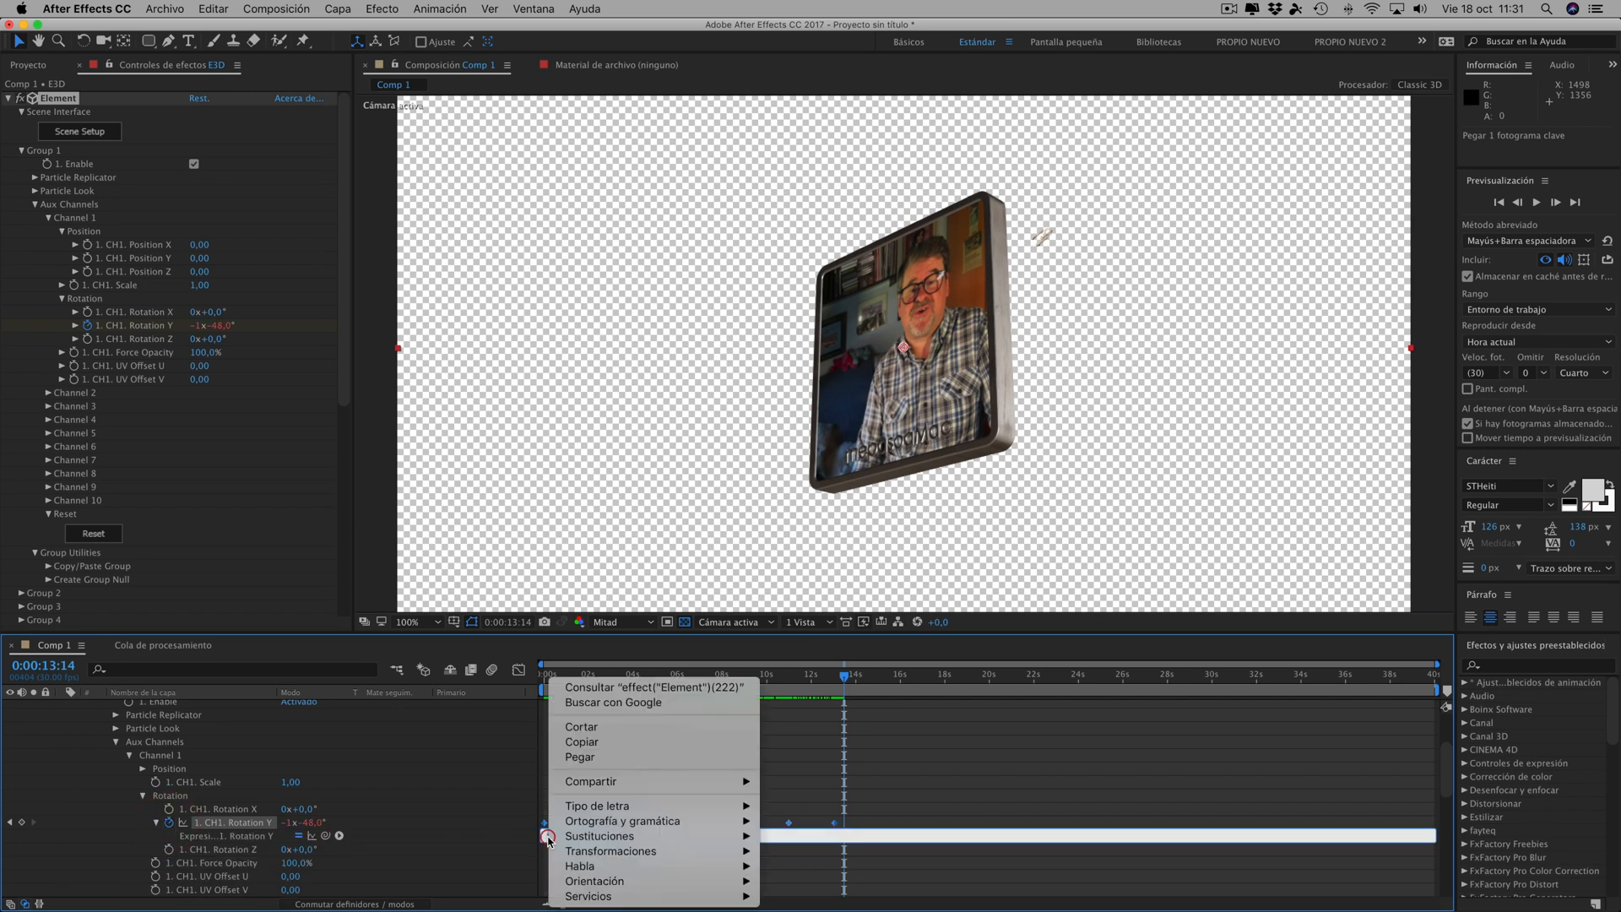
click(591, 758)
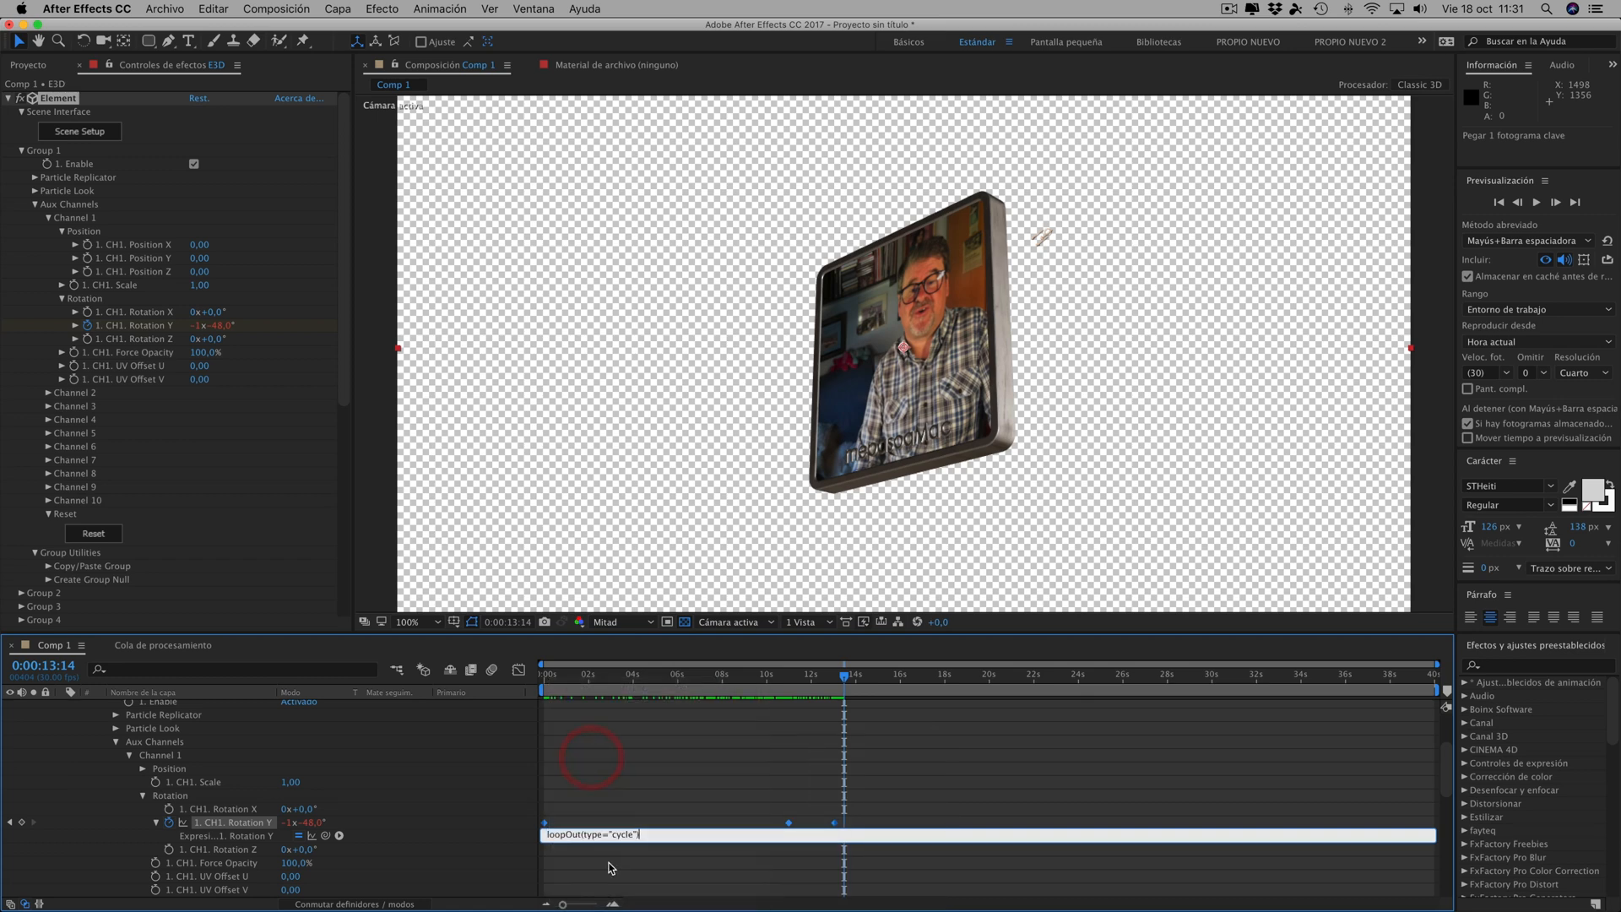
mouse_move(846, 679)
mouse_down()
mouse_move(800, 684)
mouse_move(1436, 697)
mouse_move(832, 692)
mouse_move(854, 689)
mouse_up()
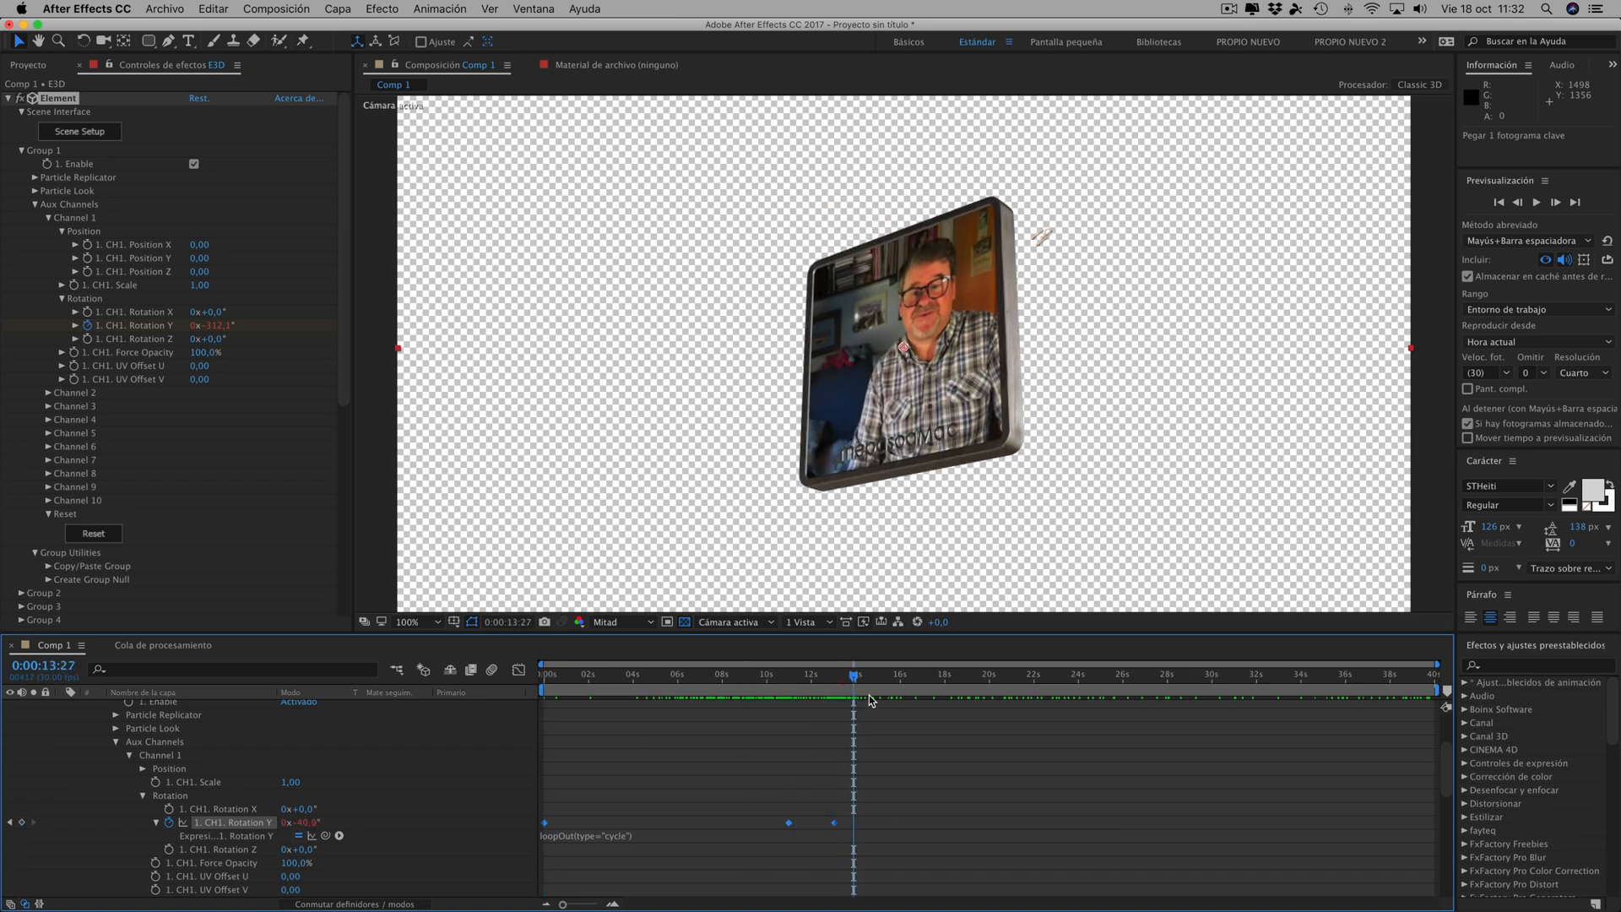
click(878, 836)
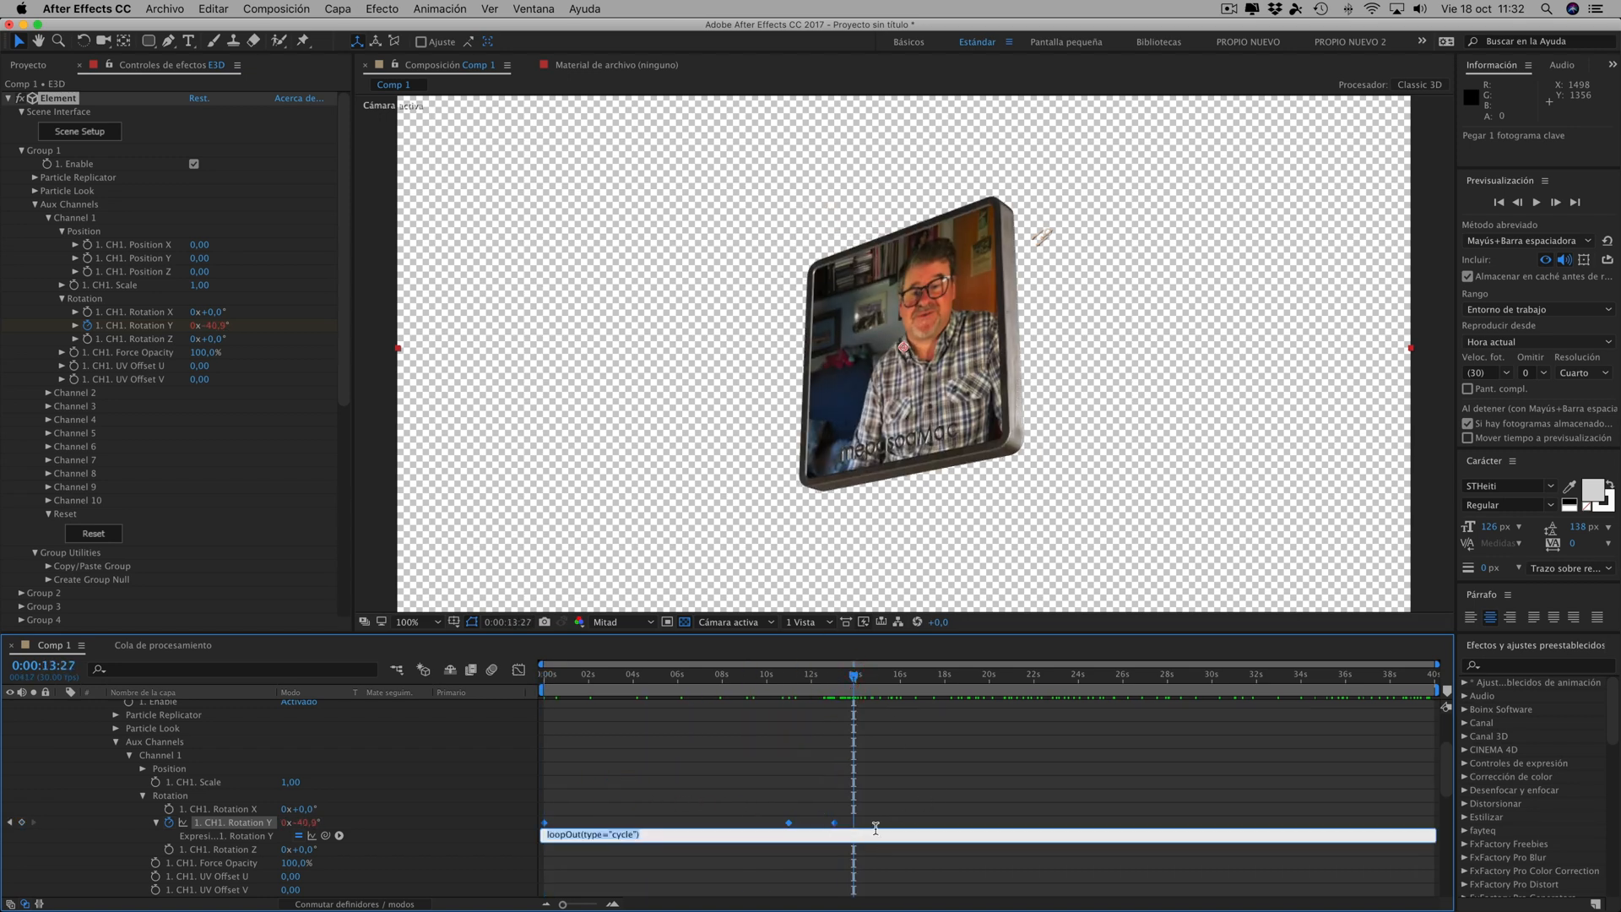
- Apply Easy Ease to all Rotation Y keyframes, shorten the last keyframe's incoming ease in the speed graph, and check the loop through 0:00:22:19
drag(875, 826, 528, 803)
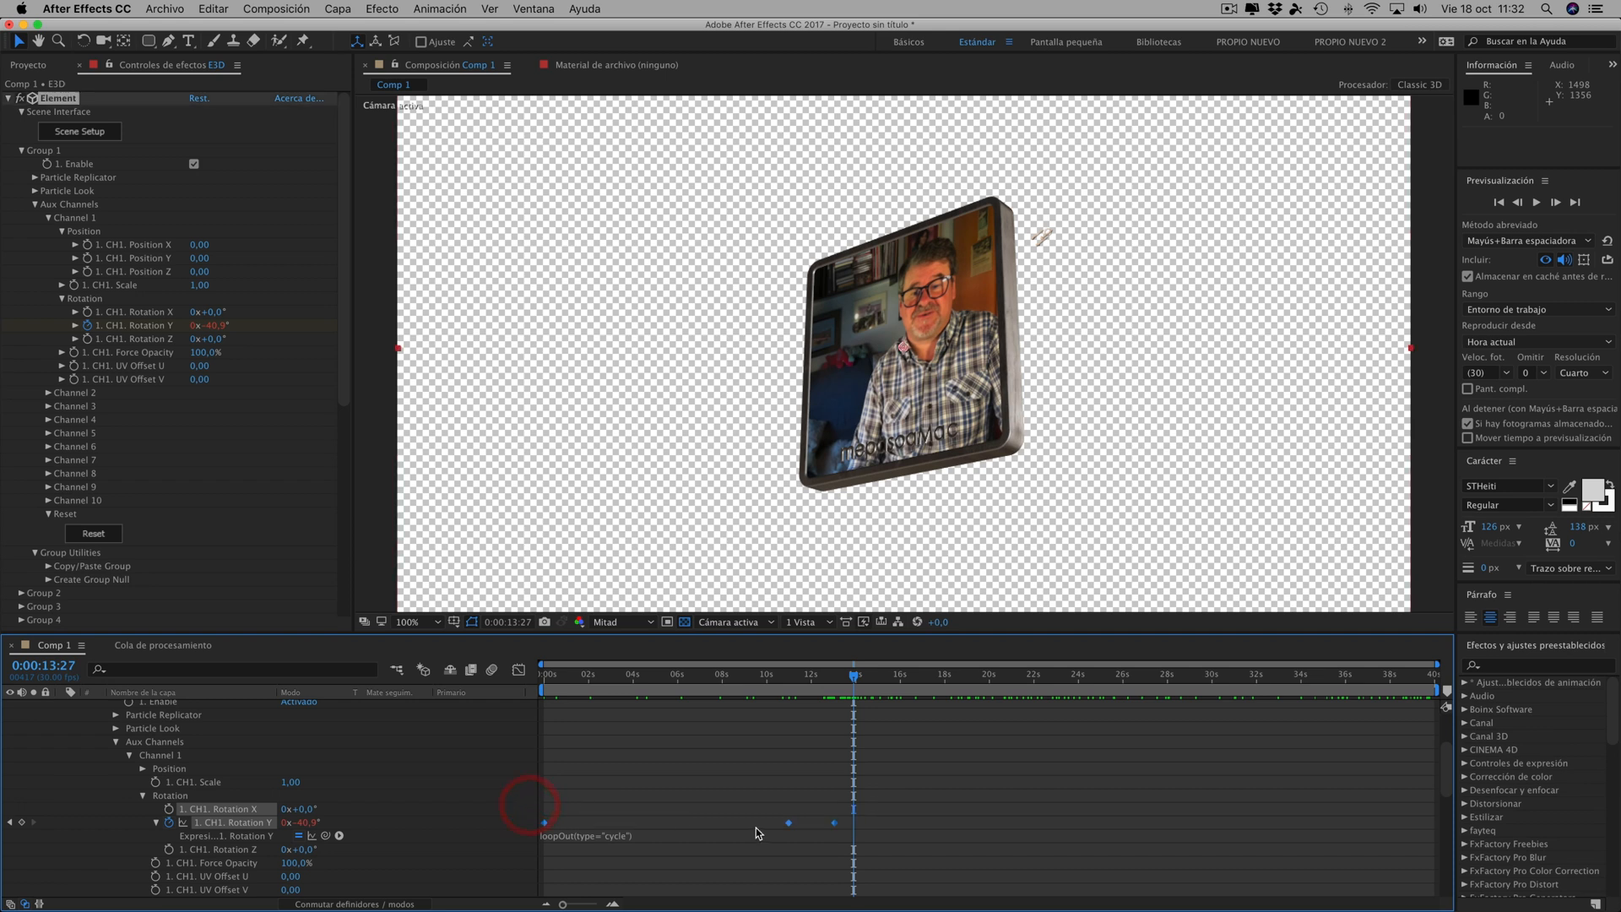
click(519, 670)
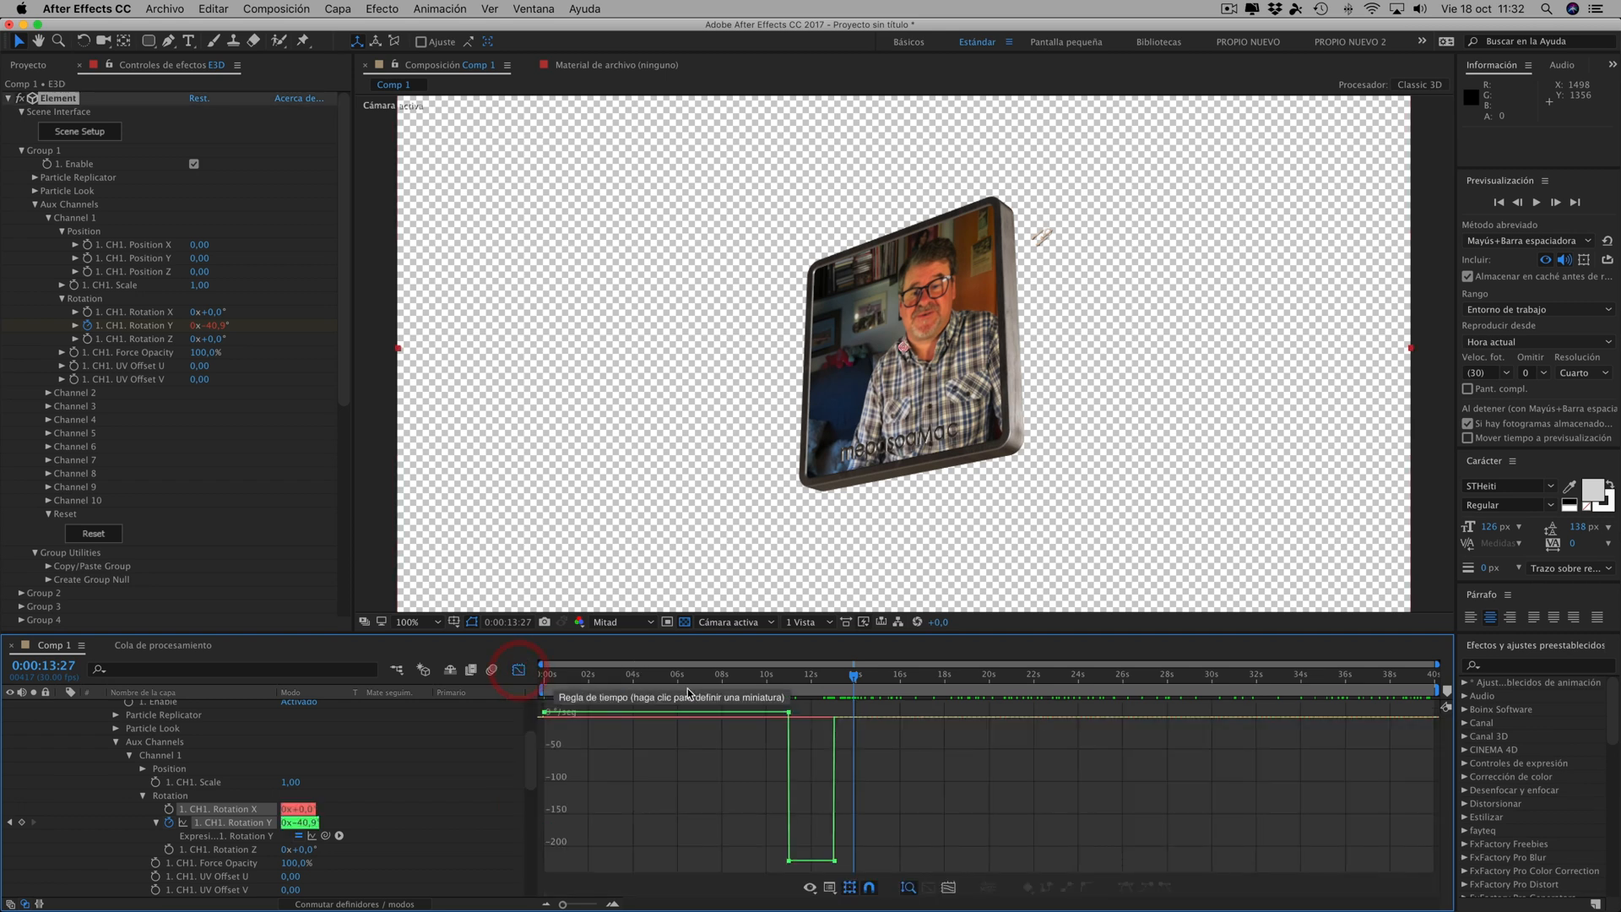
drag(867, 870, 527, 700)
click(1121, 887)
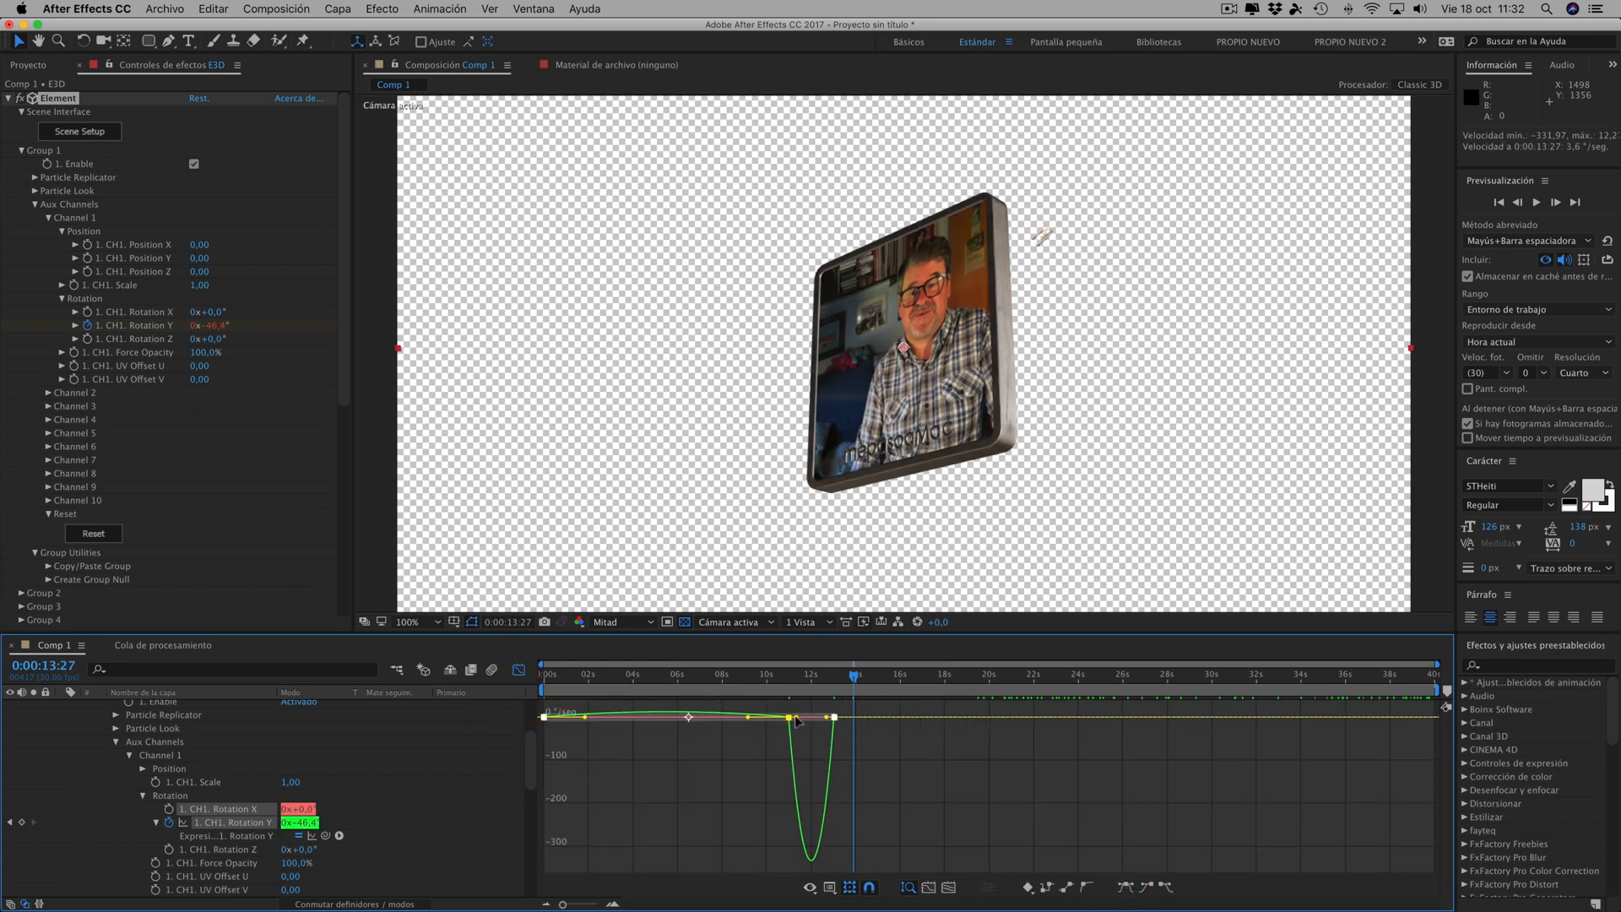
mouse_move(828, 719)
mouse_down()
mouse_move(846, 723)
mouse_move(831, 723)
mouse_up()
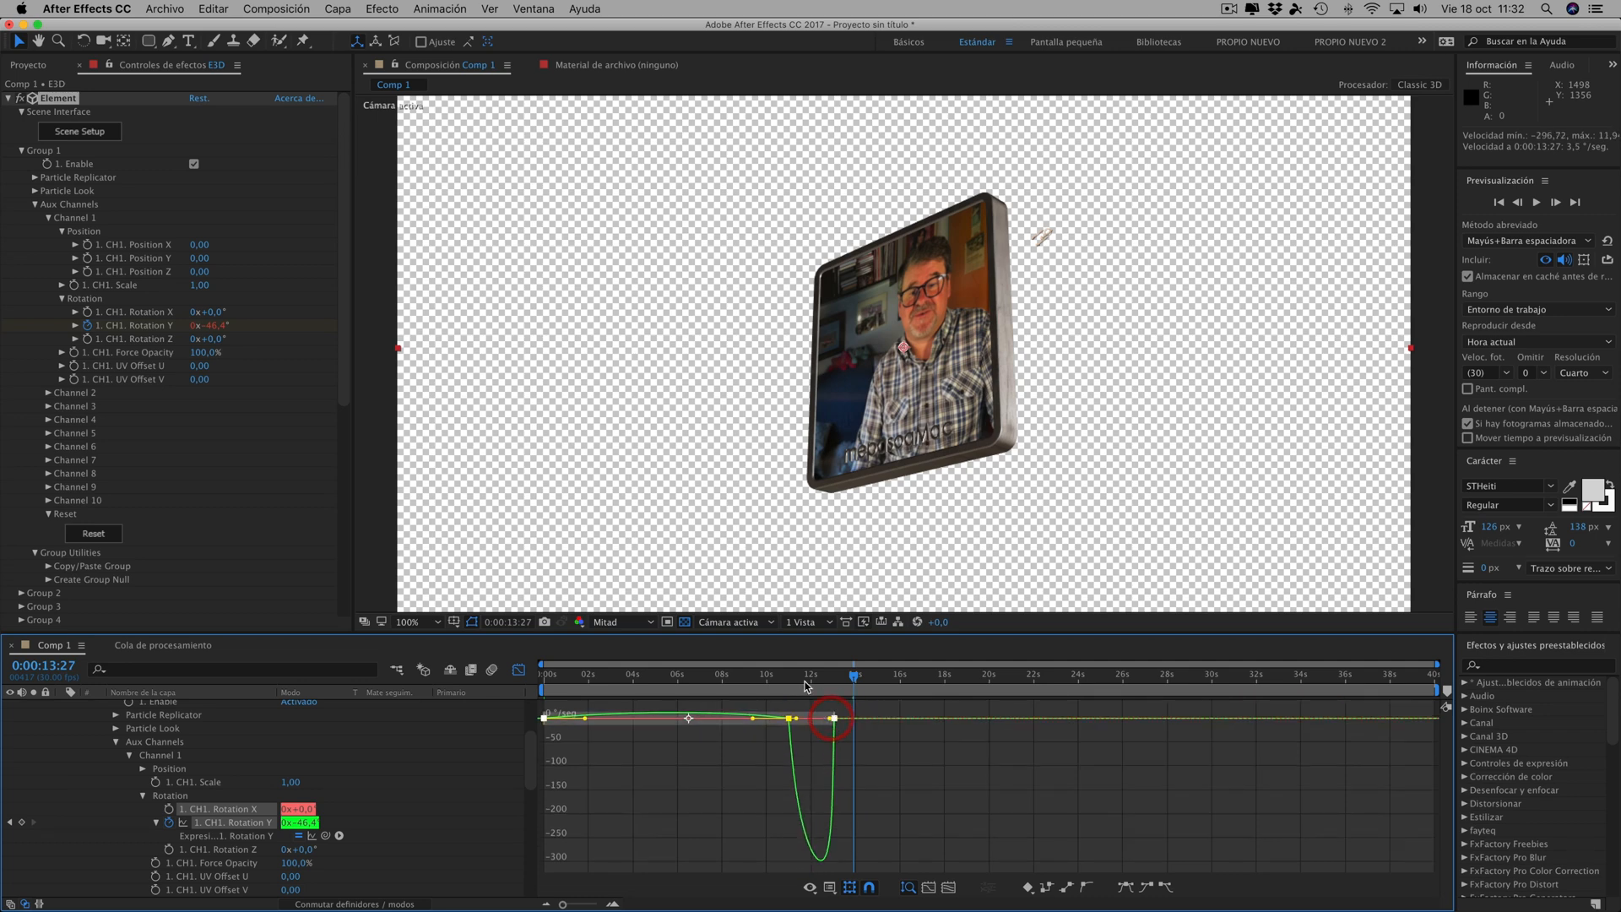
click(650, 677)
drag(650, 677, 1048, 689)
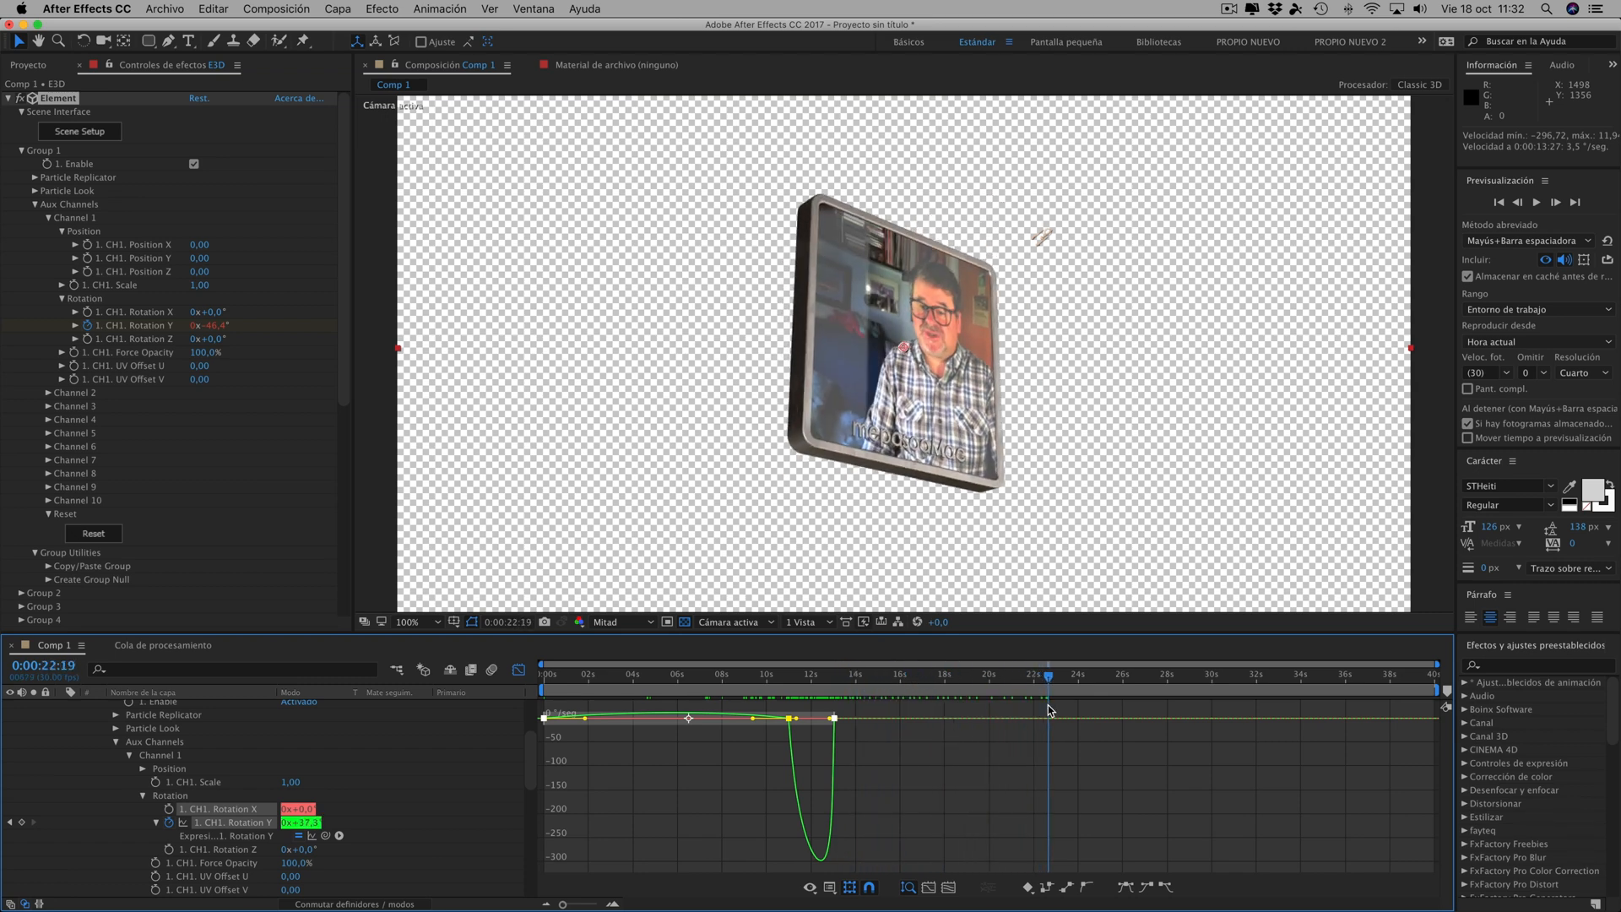
click(519, 670)
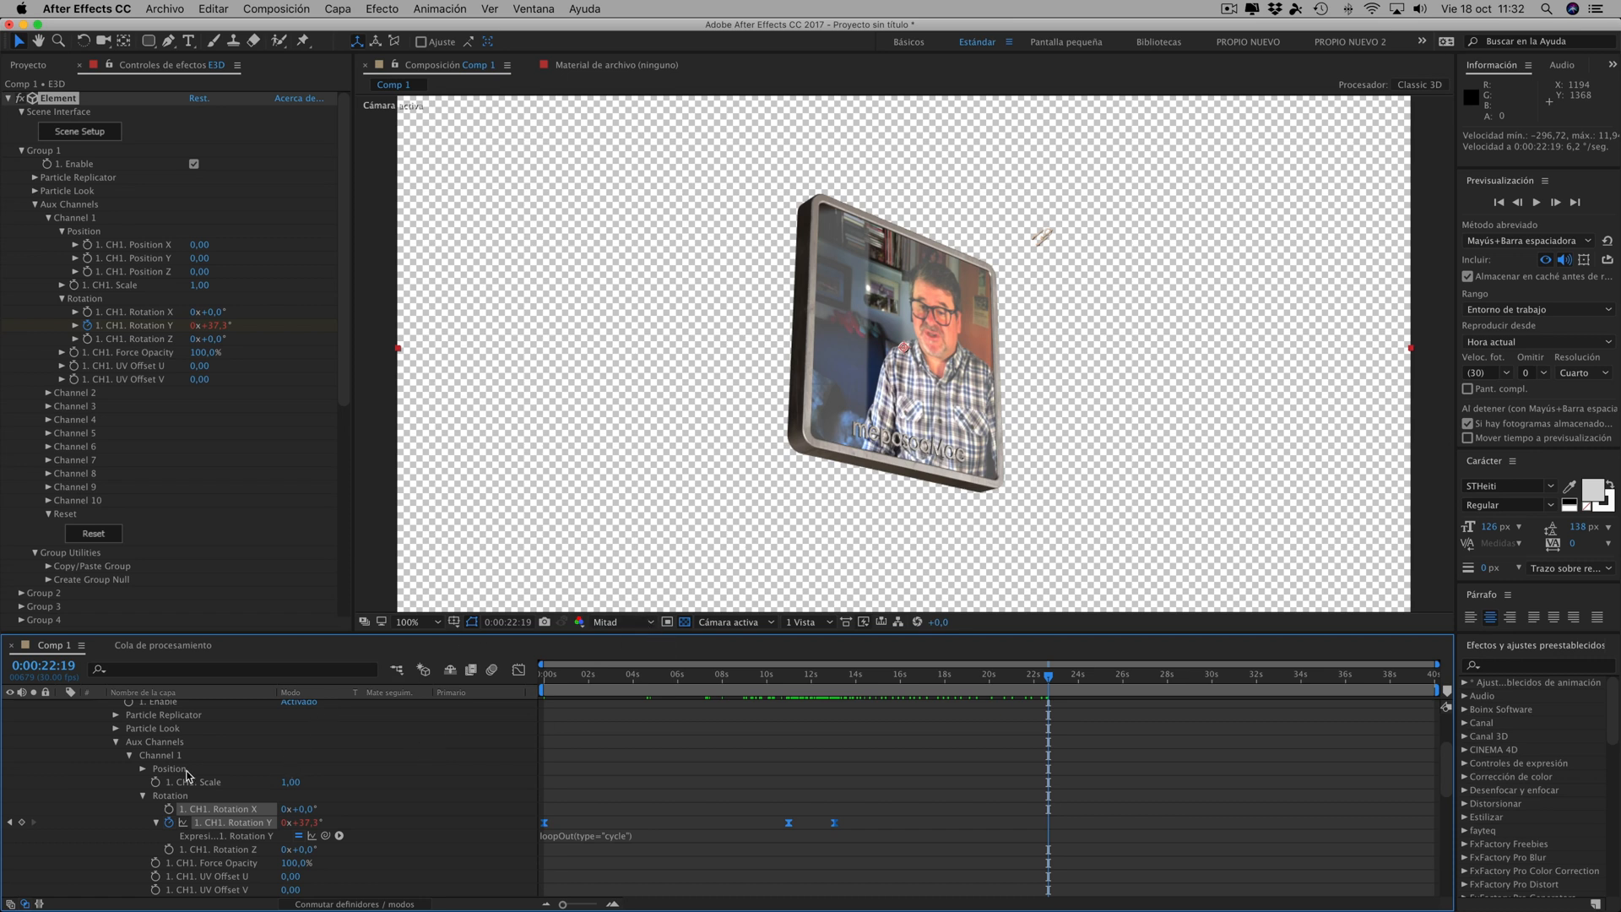
- Collapse the E3D layer's properties and briefly show the layer switches before returning to the blending modes
scroll(252, 757, up, 3)
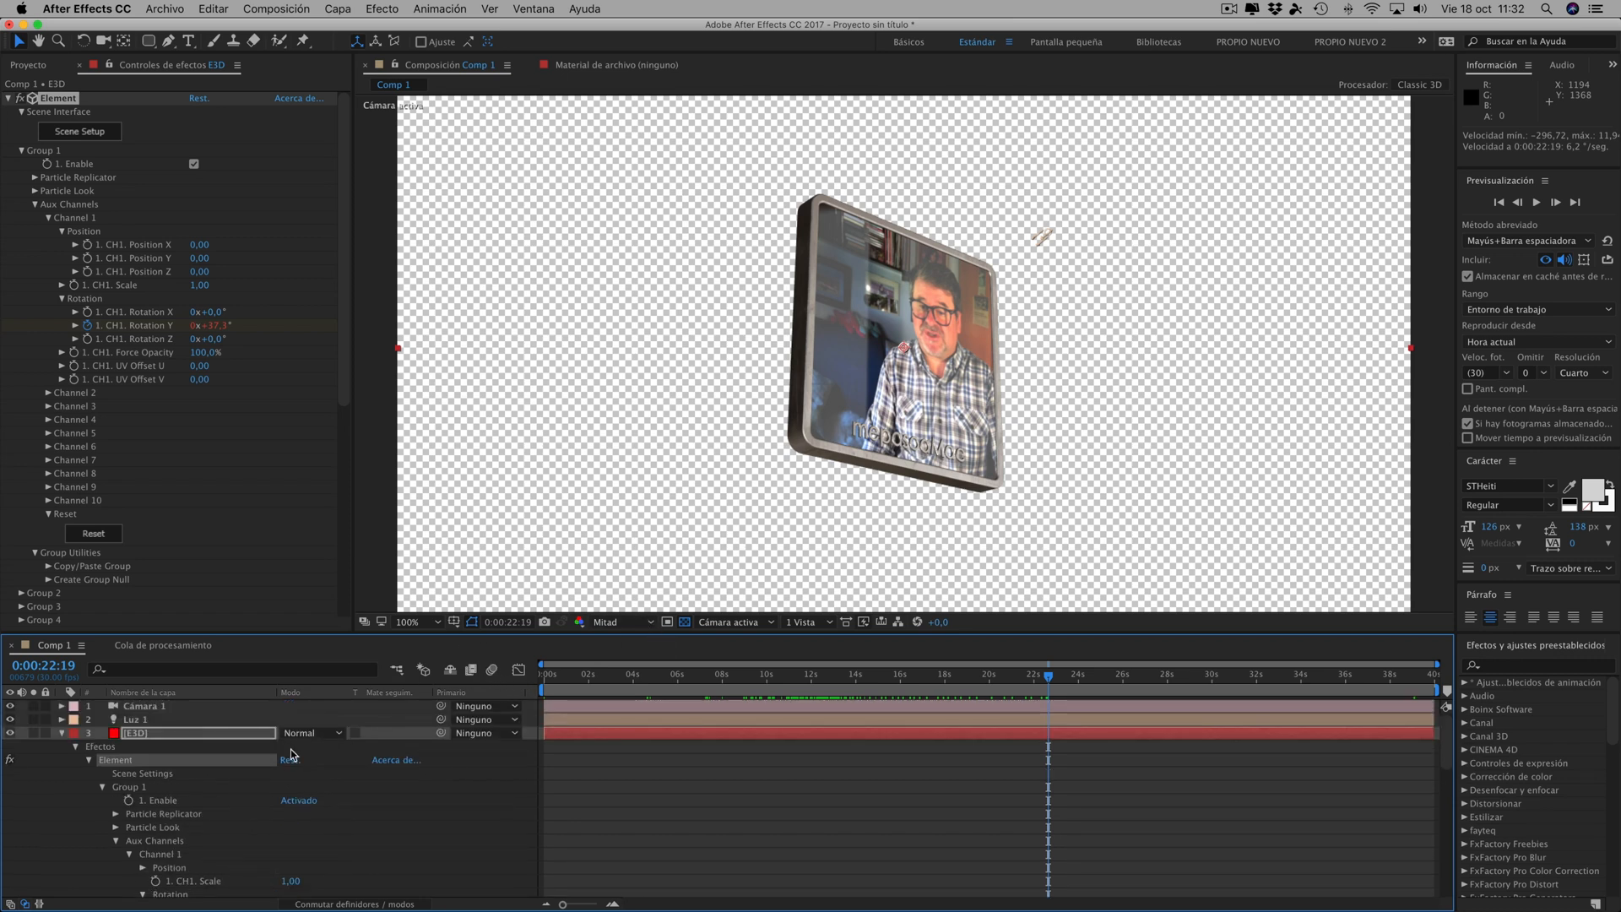
click(60, 732)
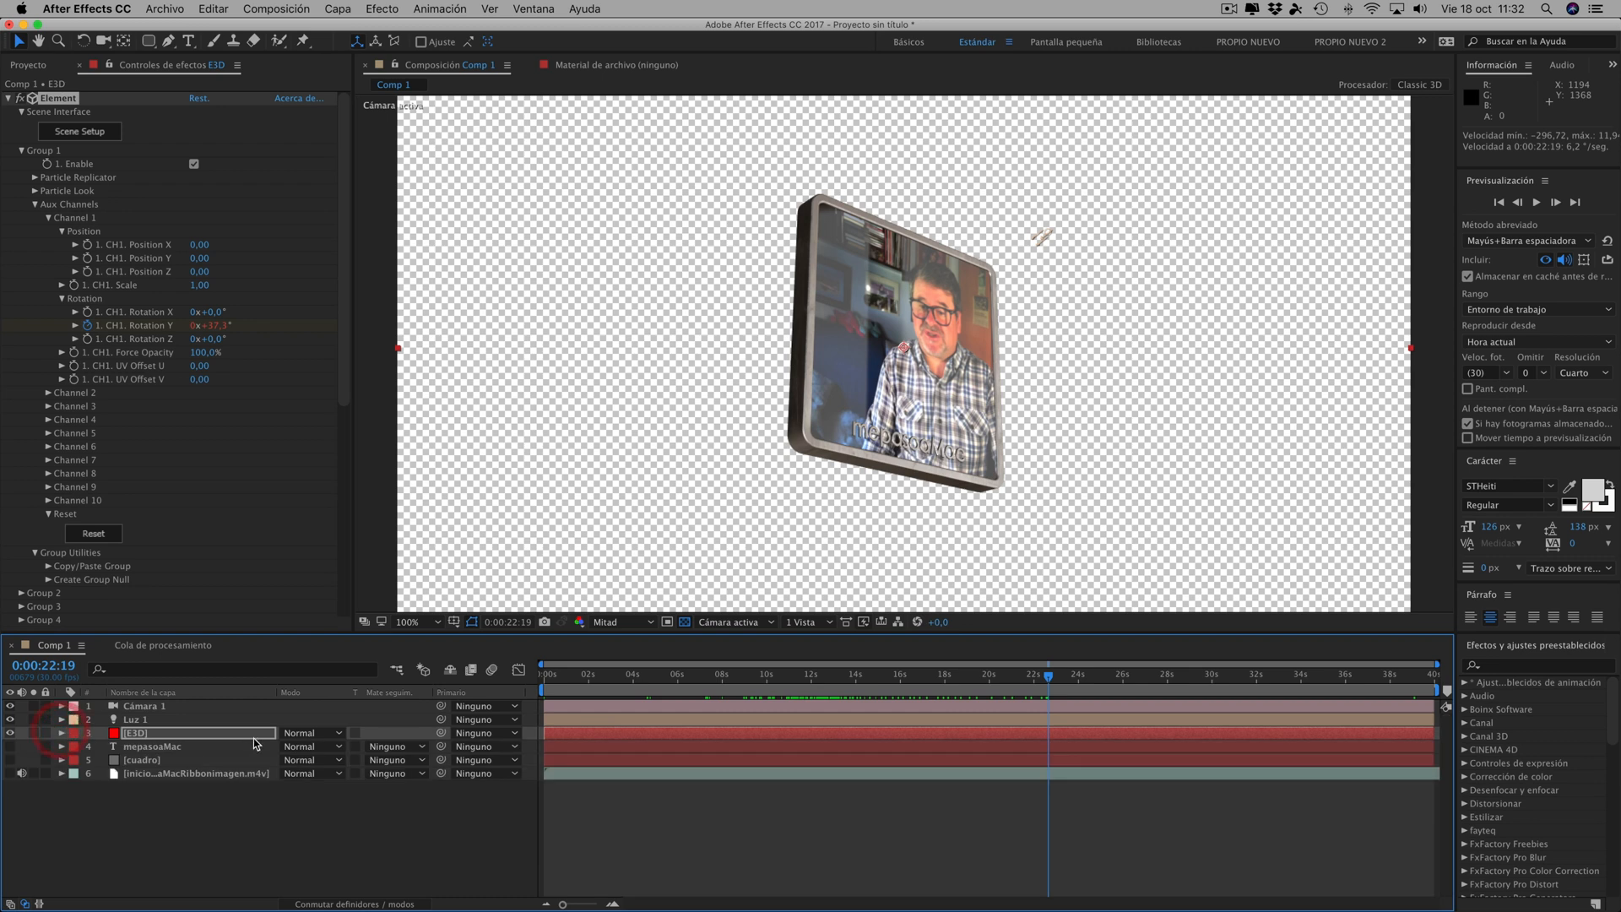
click(329, 904)
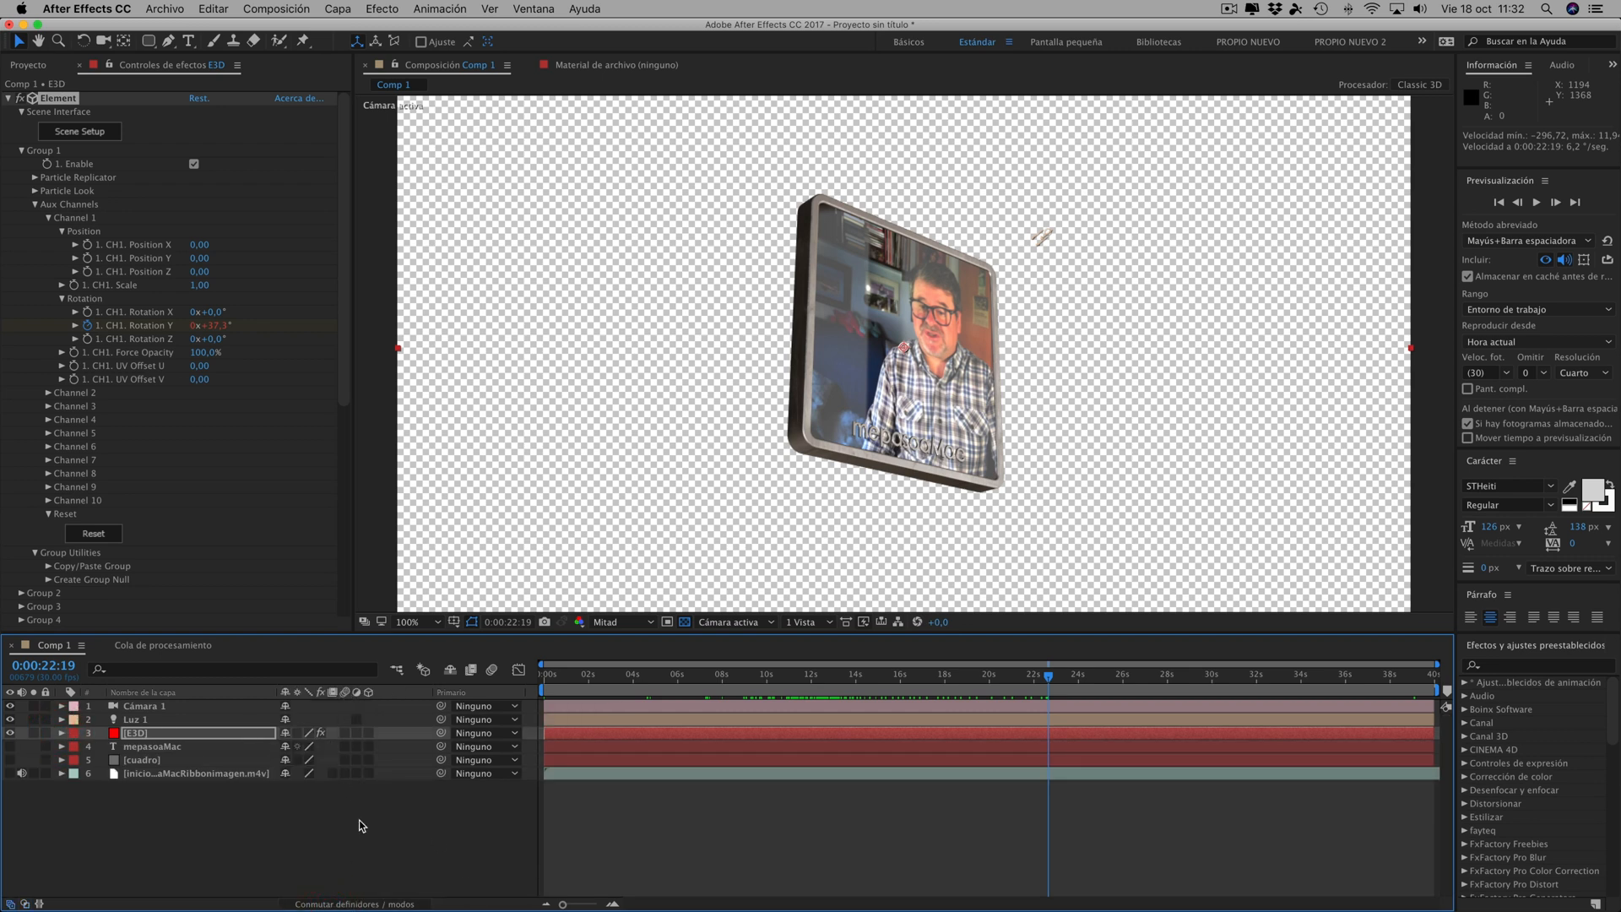
click(353, 903)
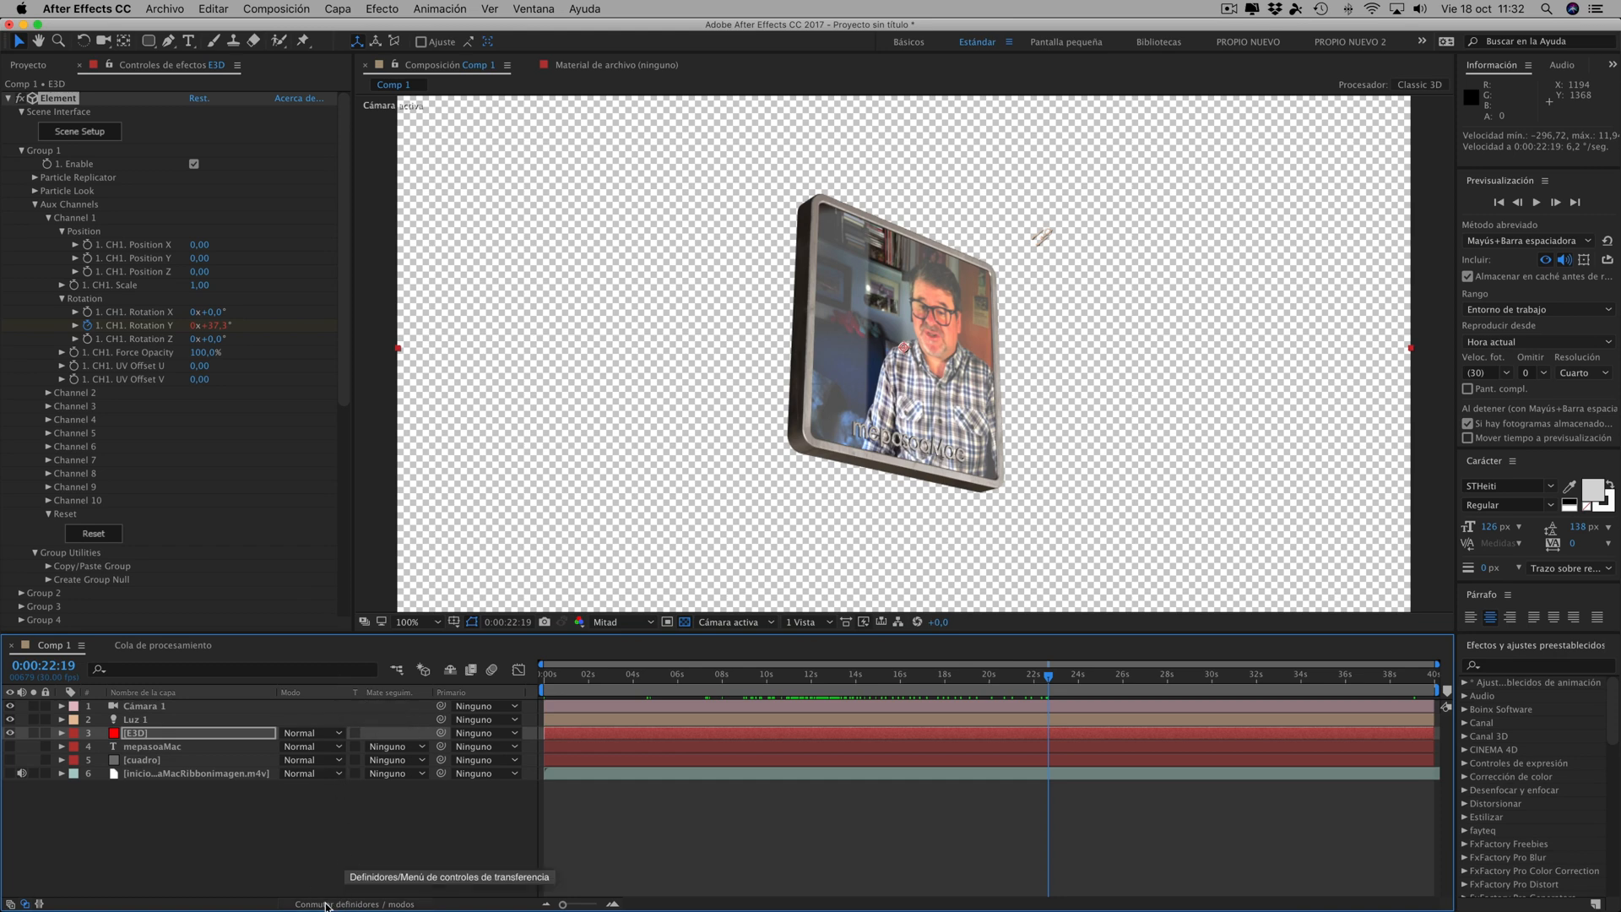
- Enable motion blur for the composition and check the spinning frame at 0:00:12:10
click(341, 904)
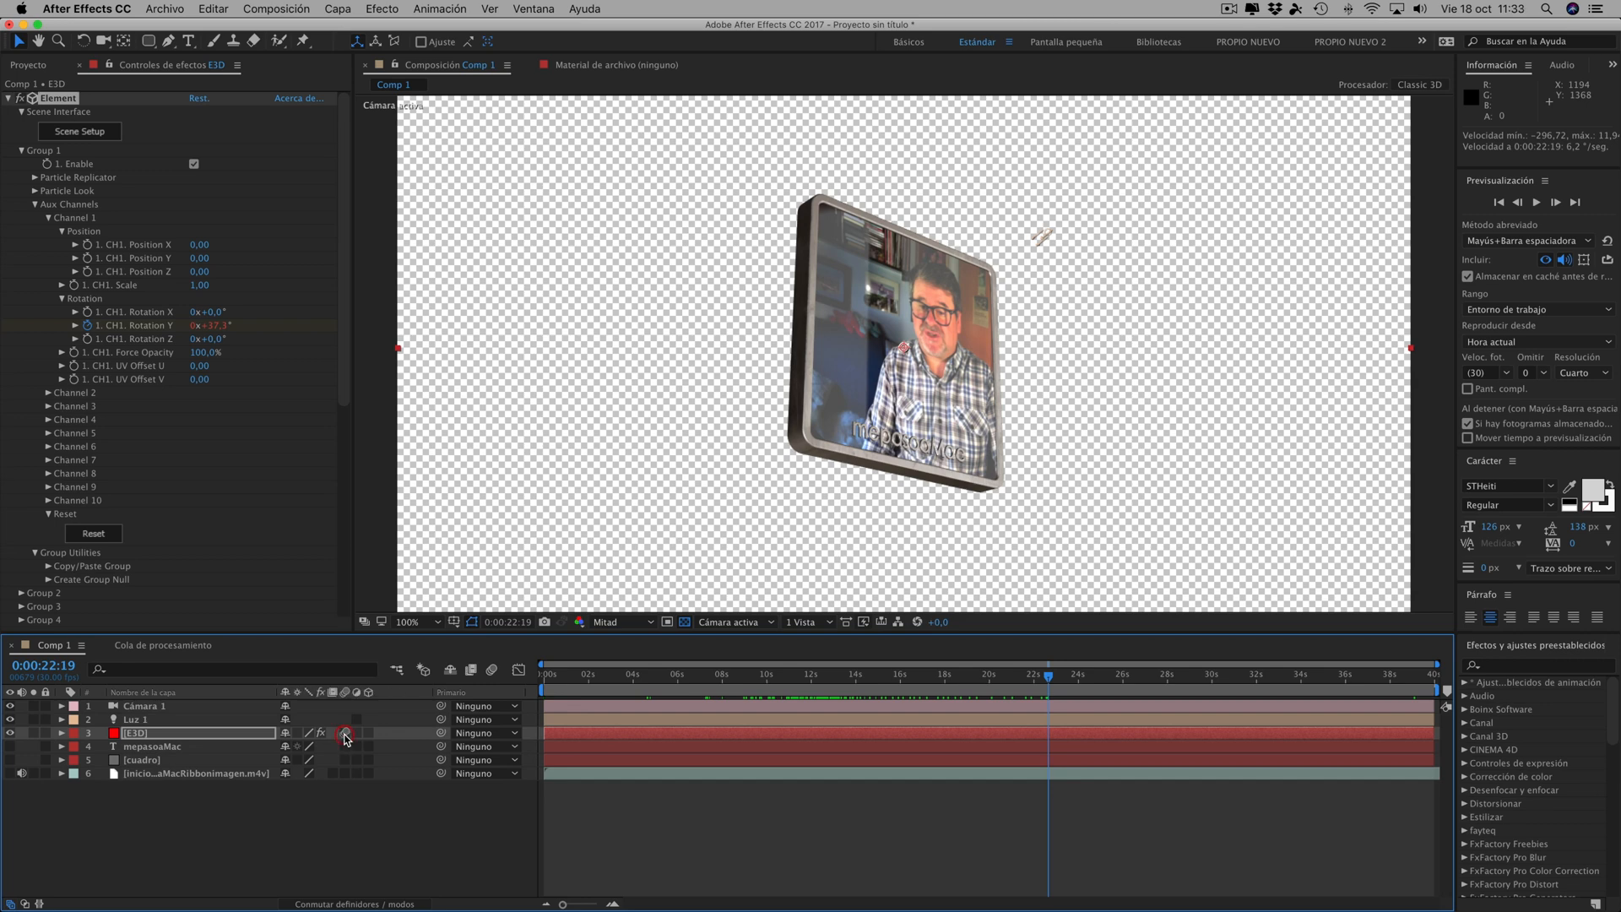
click(493, 671)
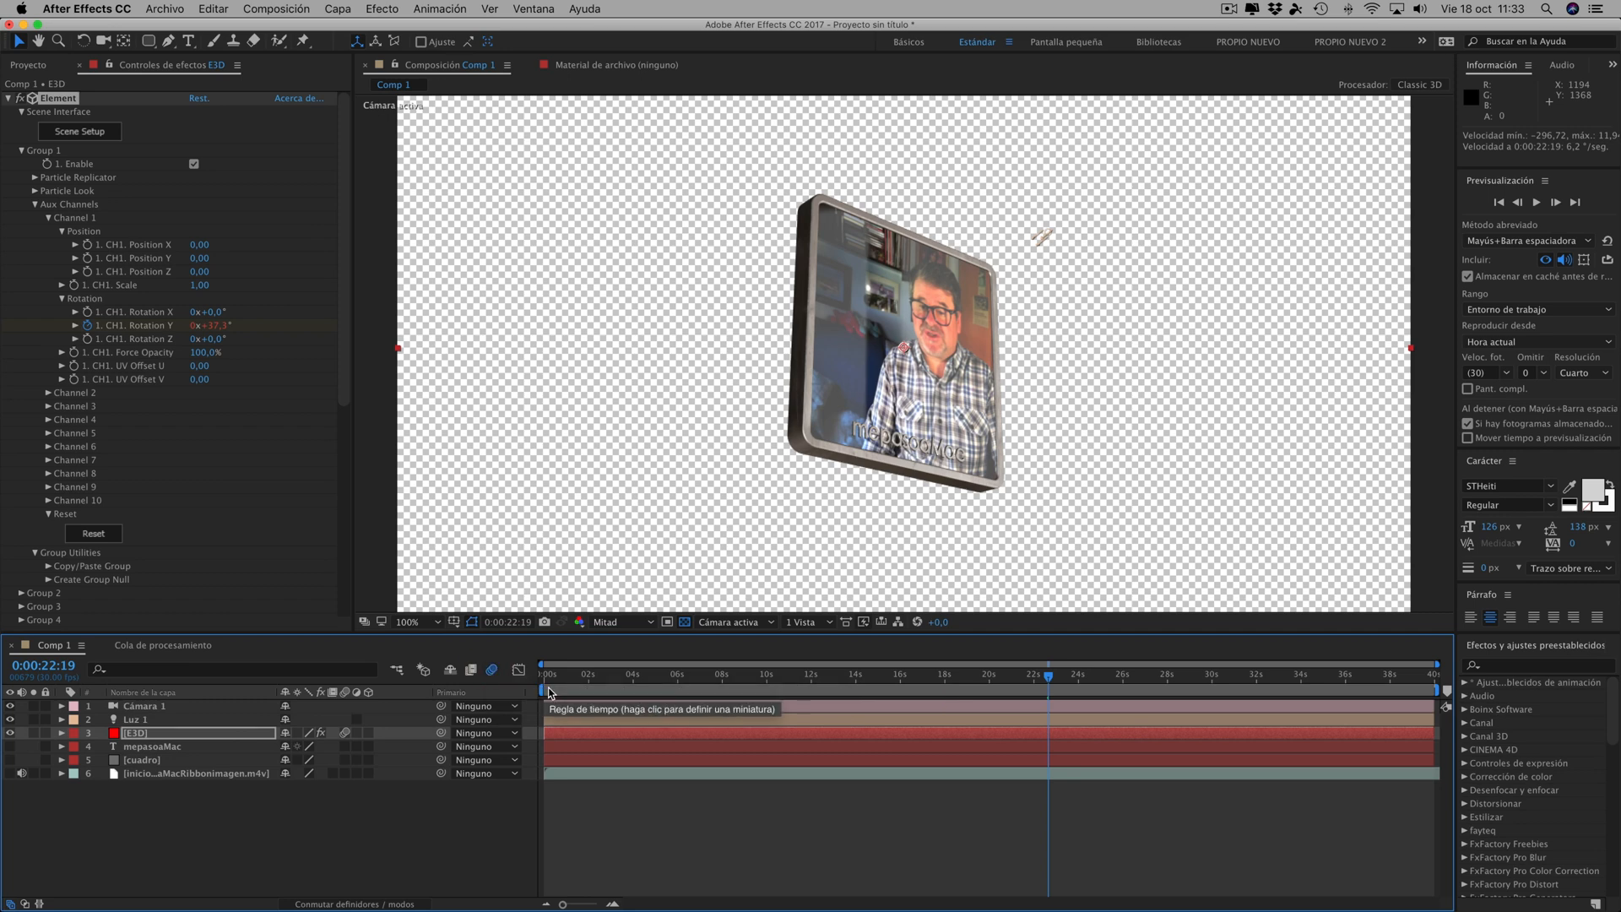
drag(1048, 677, 818, 679)
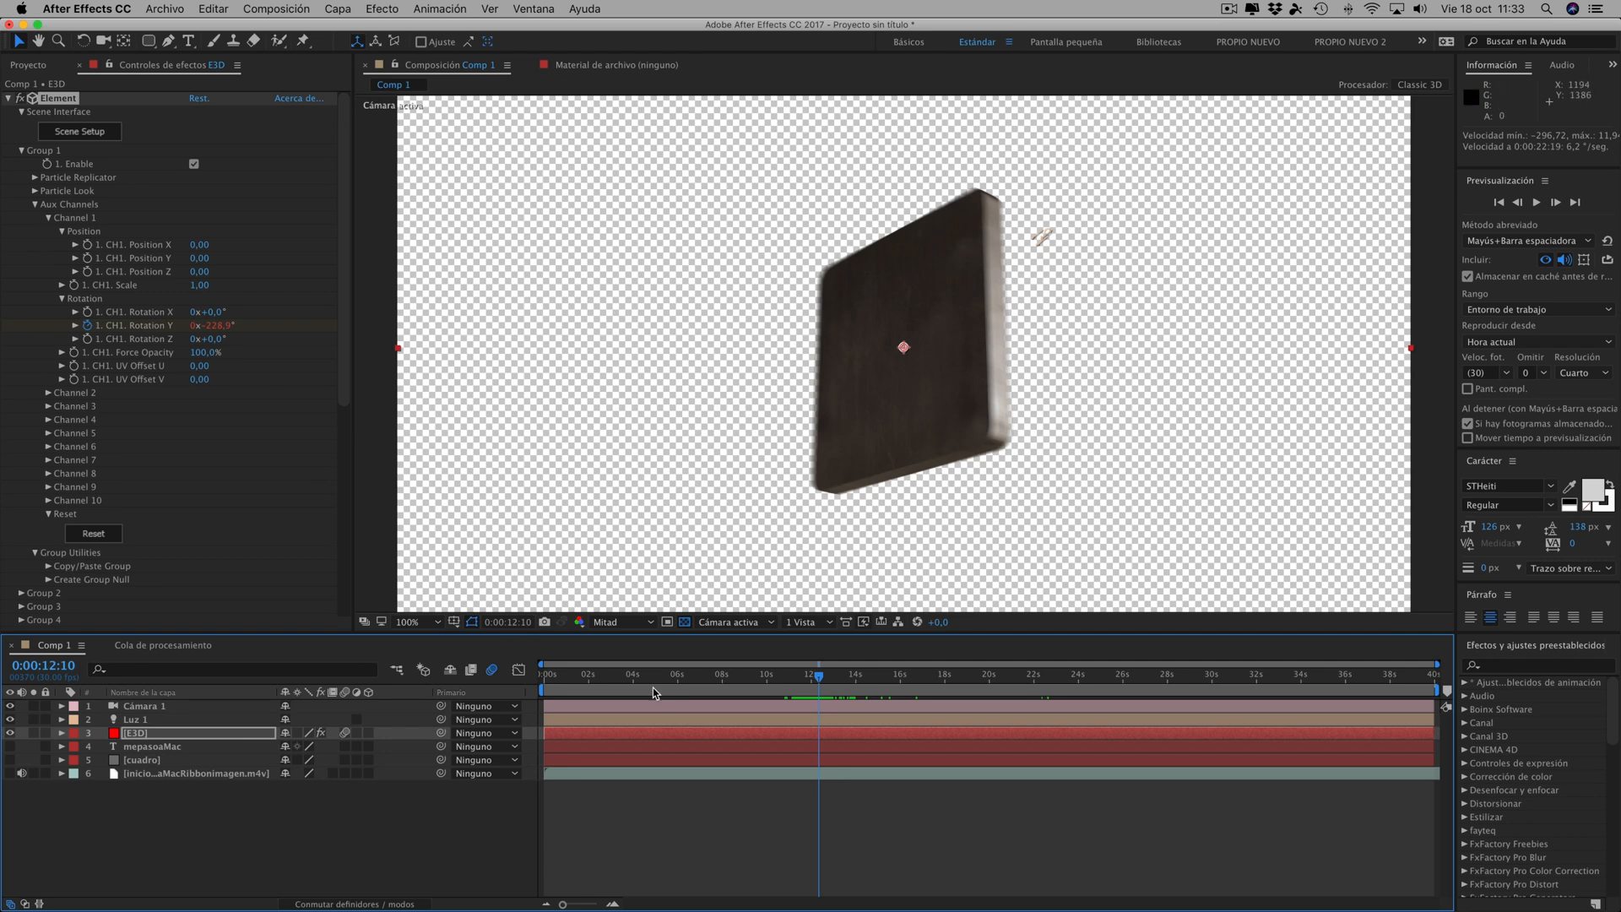
- Reveal the E3D layer's keyframes, move the last Rotation Y keyframe slightly earlier, and return the playhead to 0:00:00:00
click(131, 739)
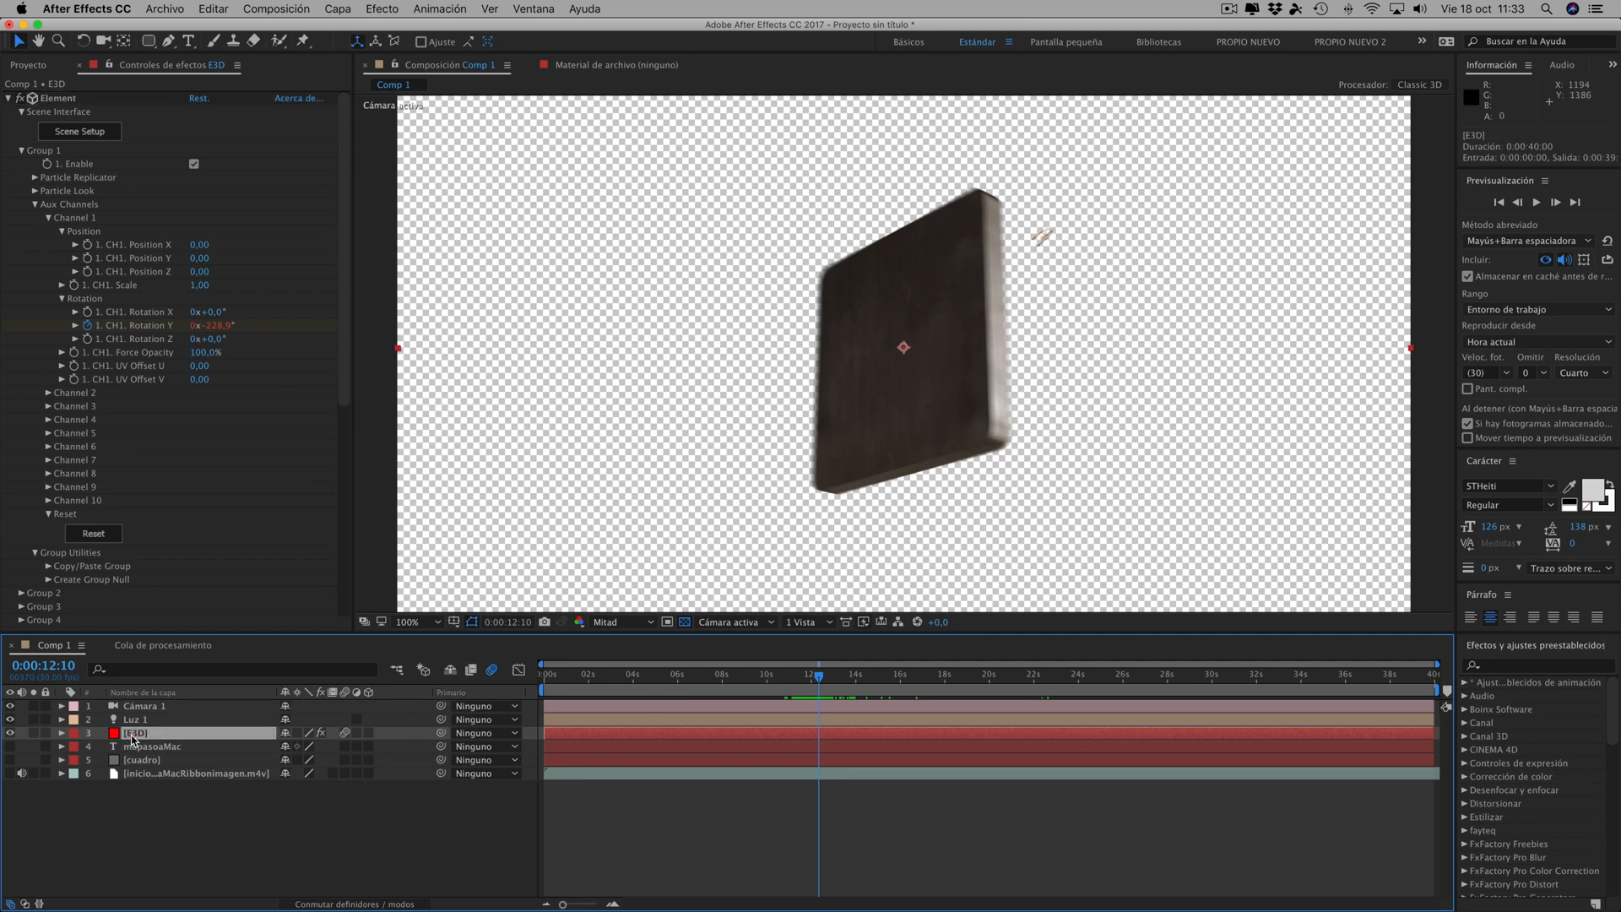
key(u)
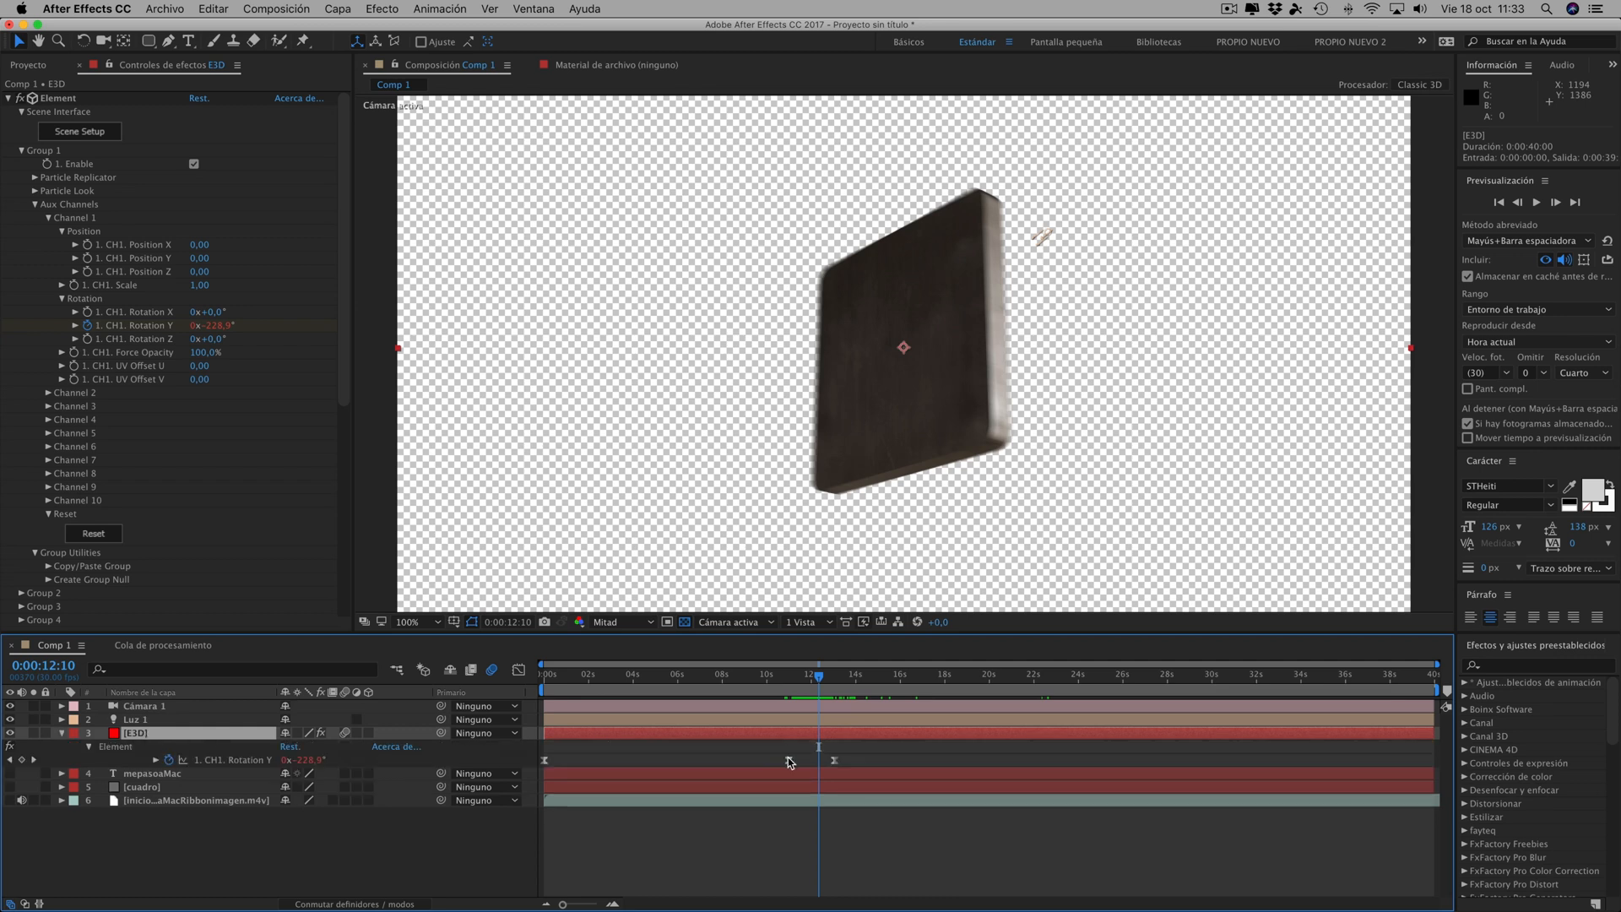
drag(833, 761, 827, 762)
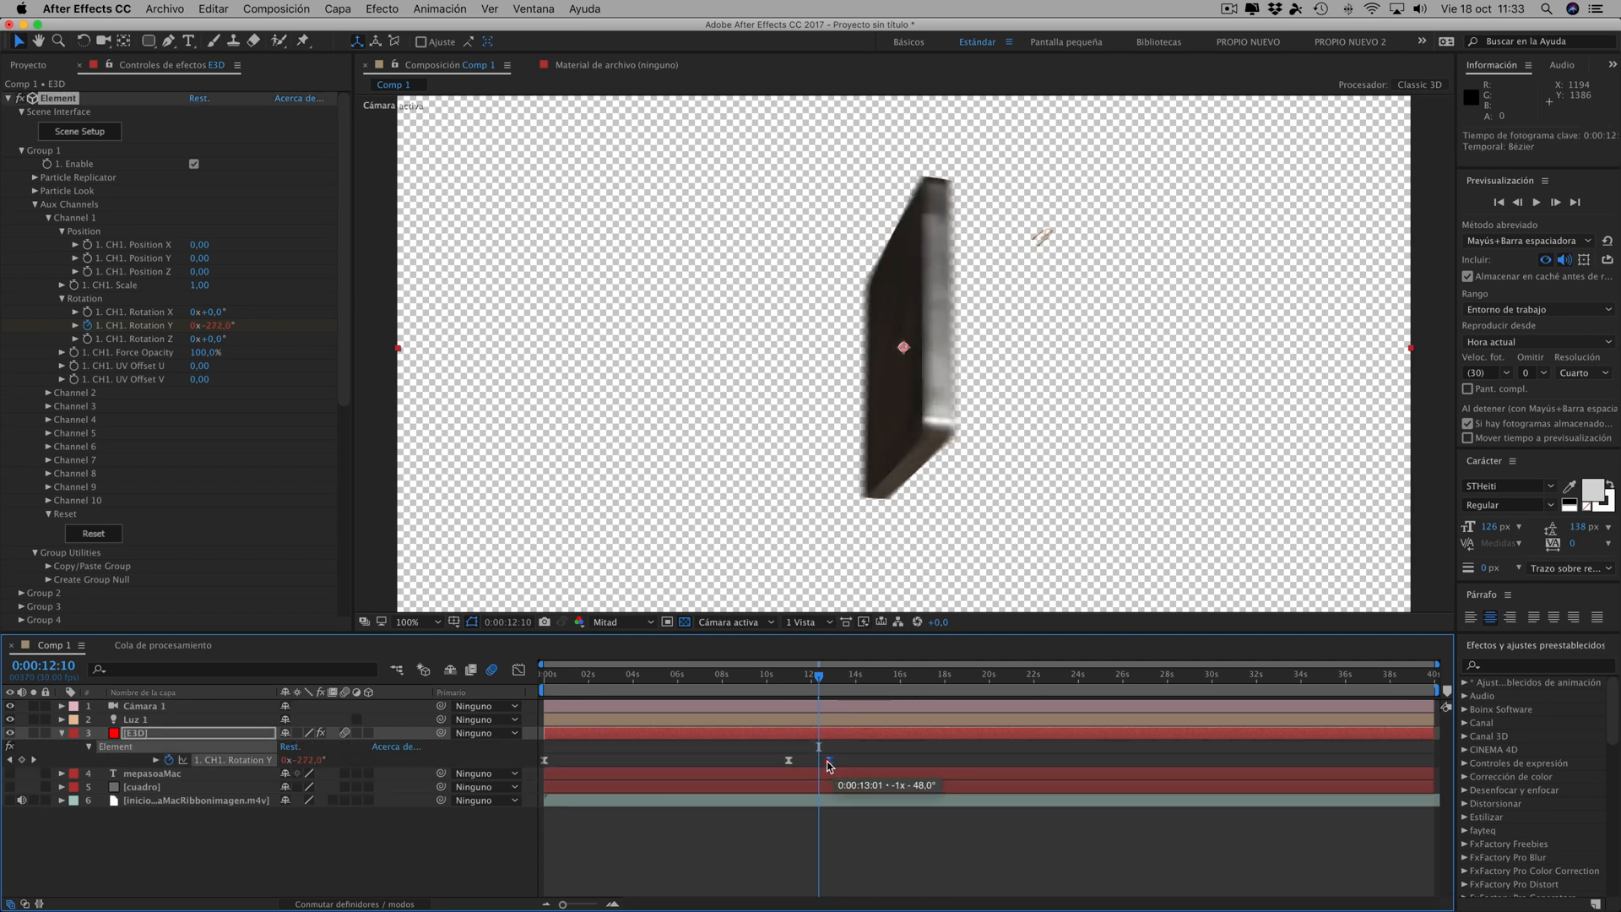
click(796, 678)
drag(797, 682, 469, 669)
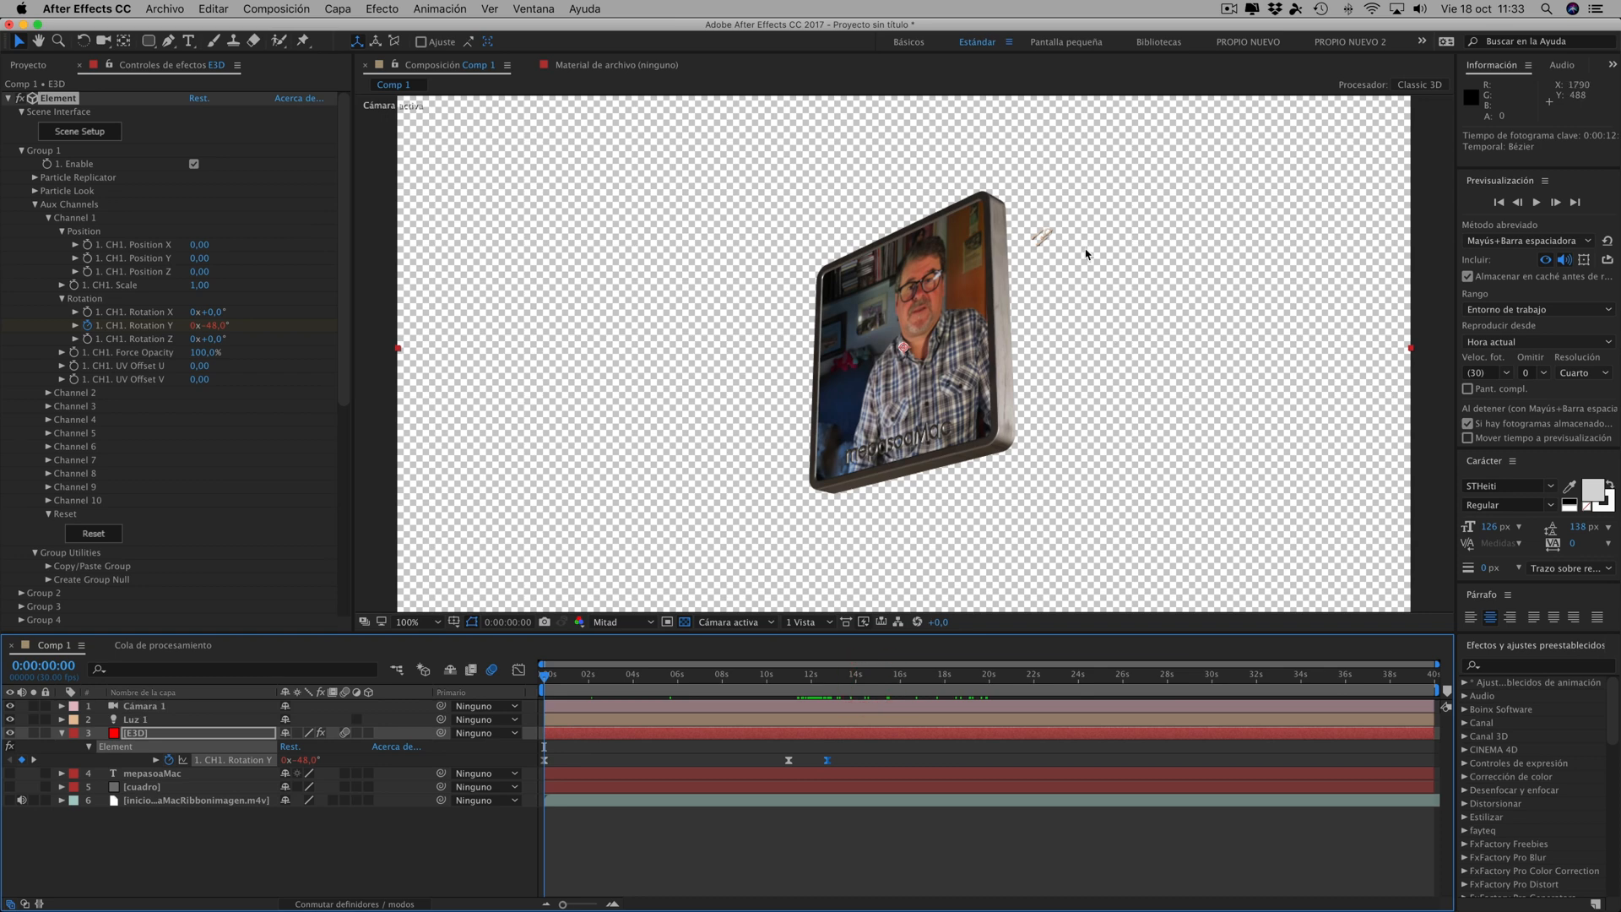
- Start saving the project under a new name and choose the CuadroVideosRetratoTutos folder inside Proyectos After effects propios
click(165, 9)
mouse_move(190, 173)
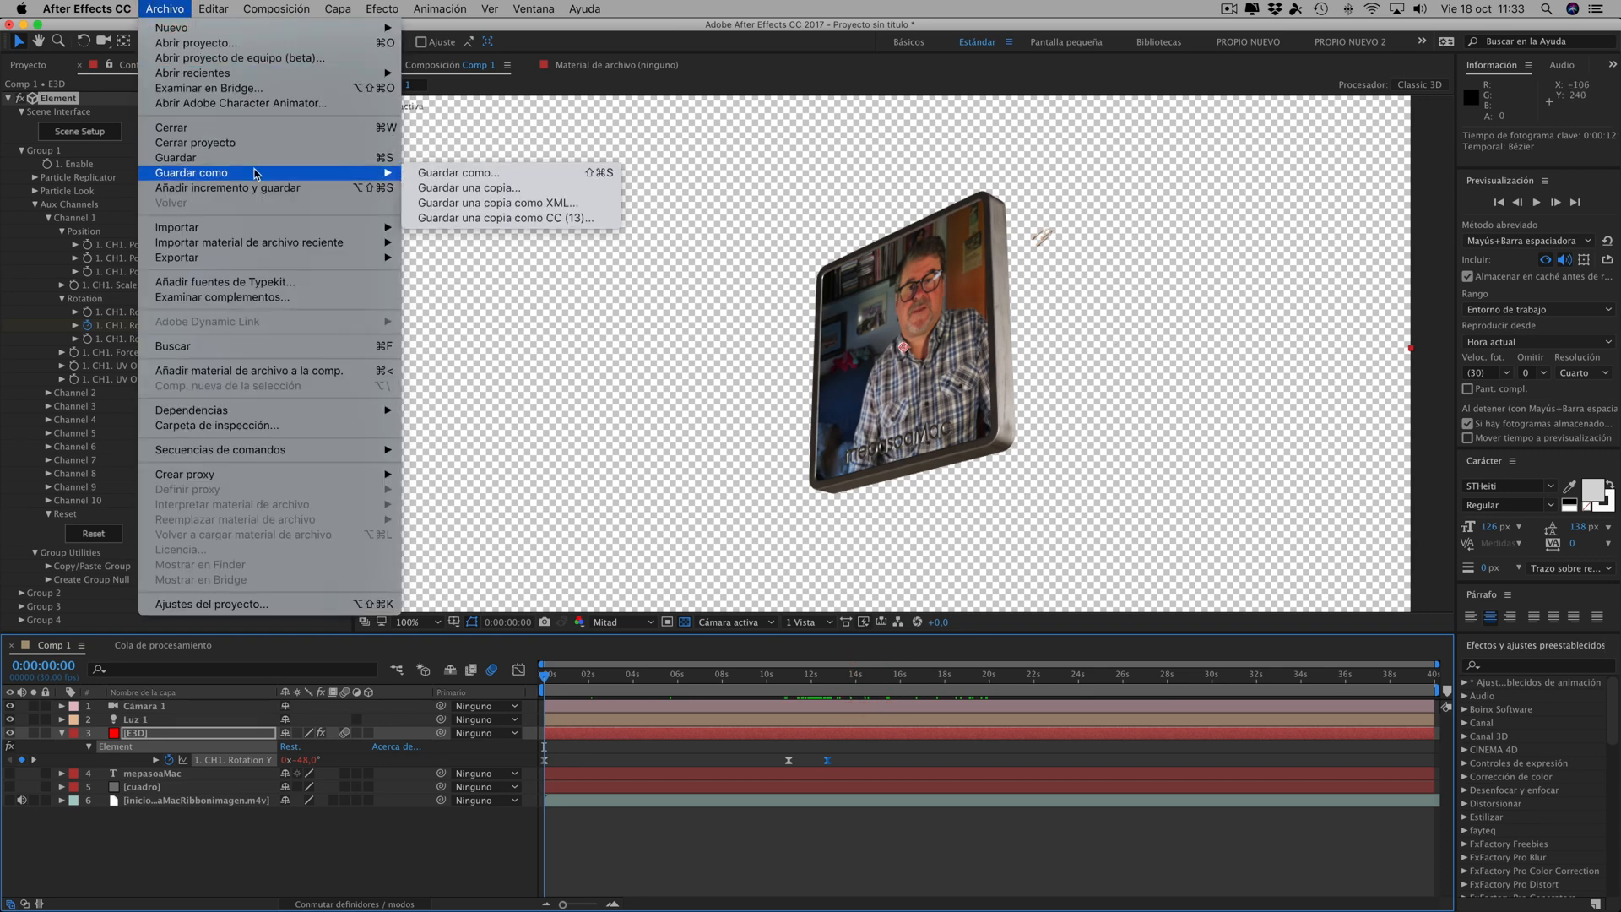
click(443, 171)
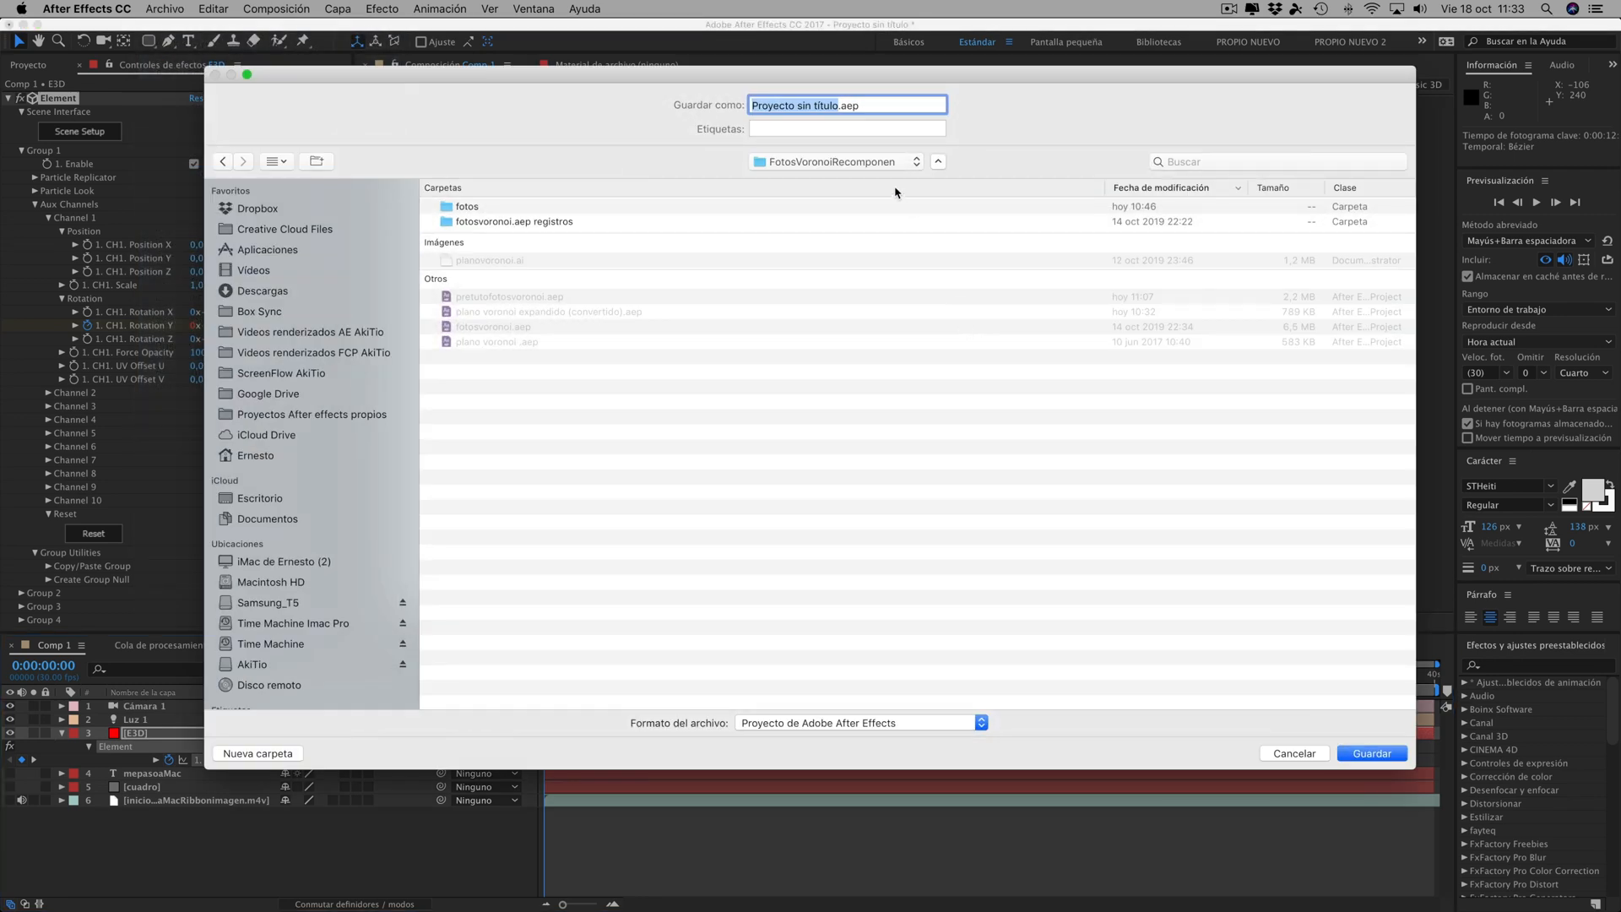
click(870, 163)
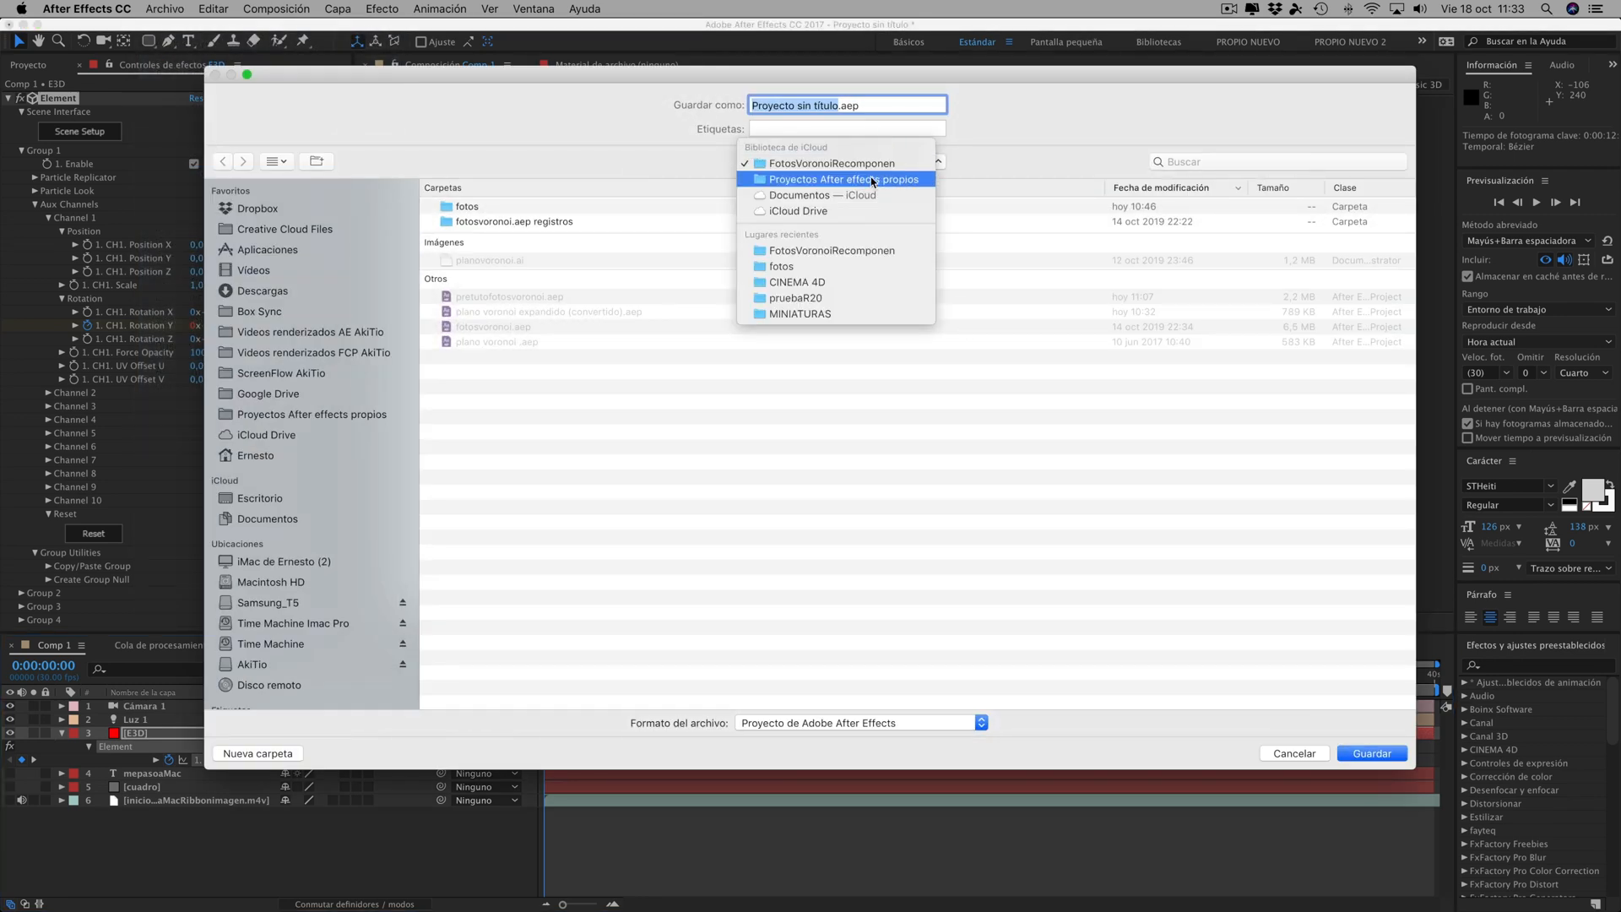
click(849, 179)
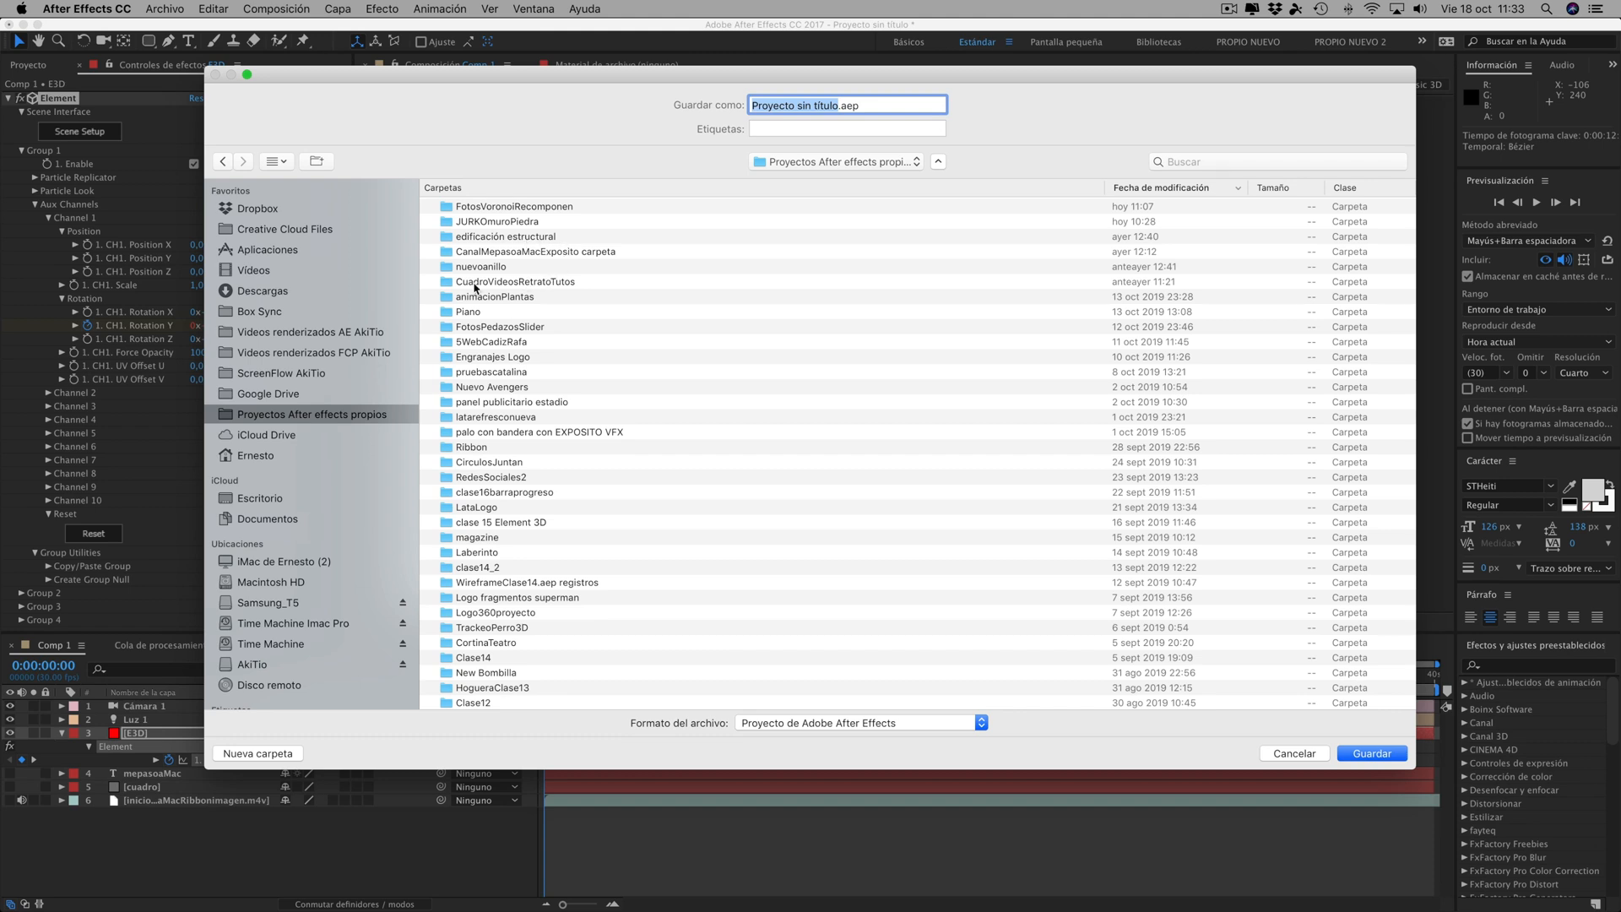
double_click(522, 284)
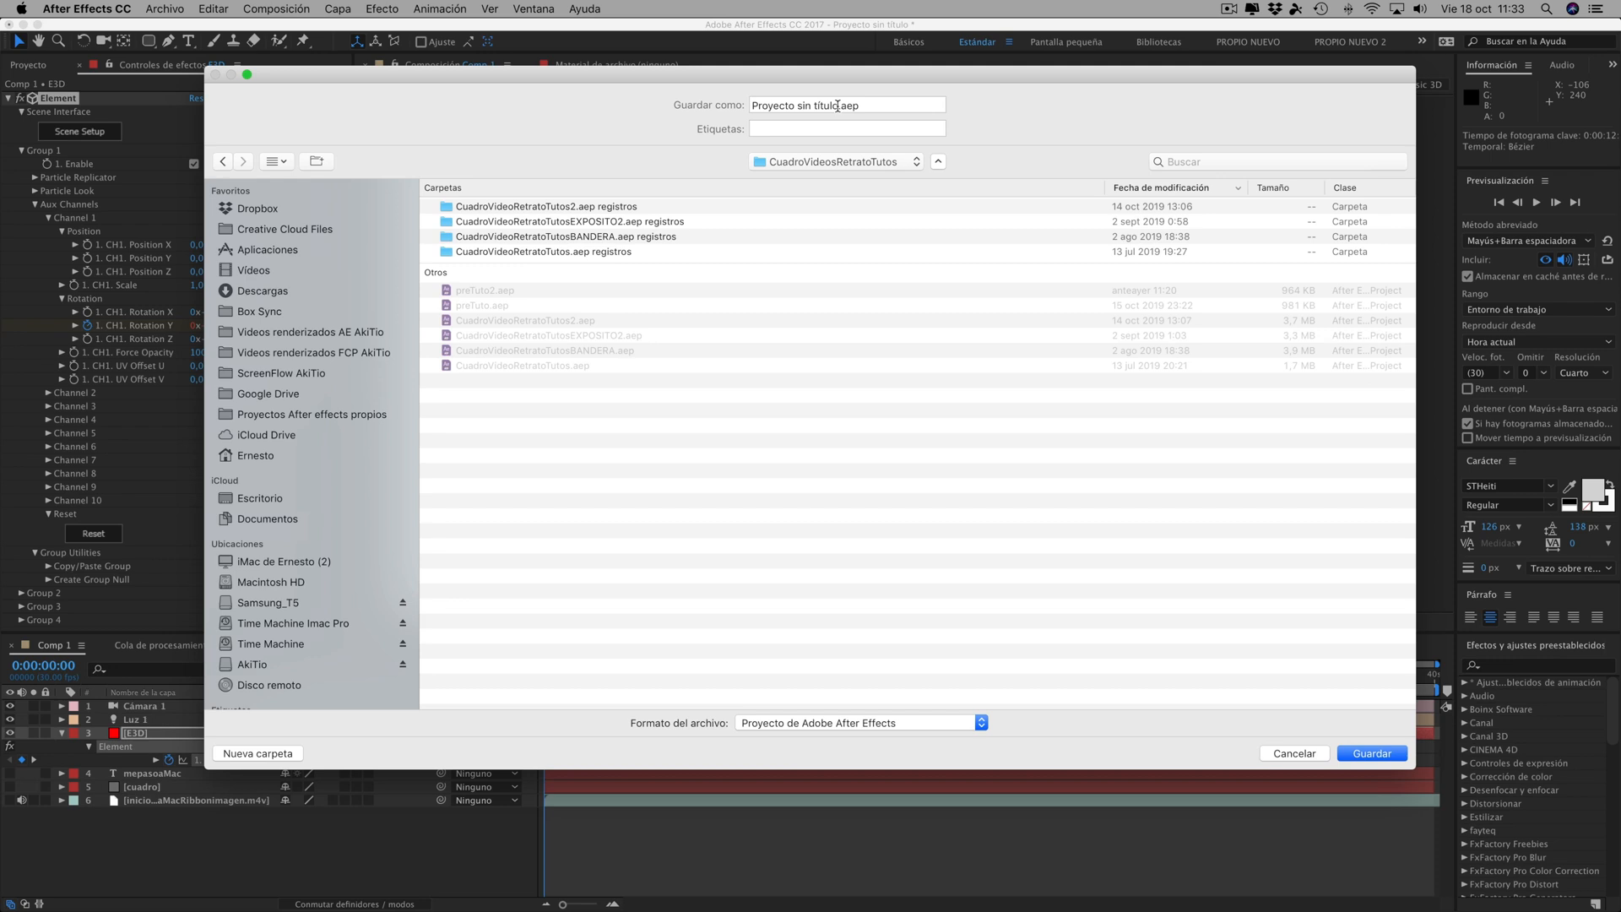
- Name the project file TutoFinalcuadroimagen.aep and save it
click(837, 106)
click(618, 103)
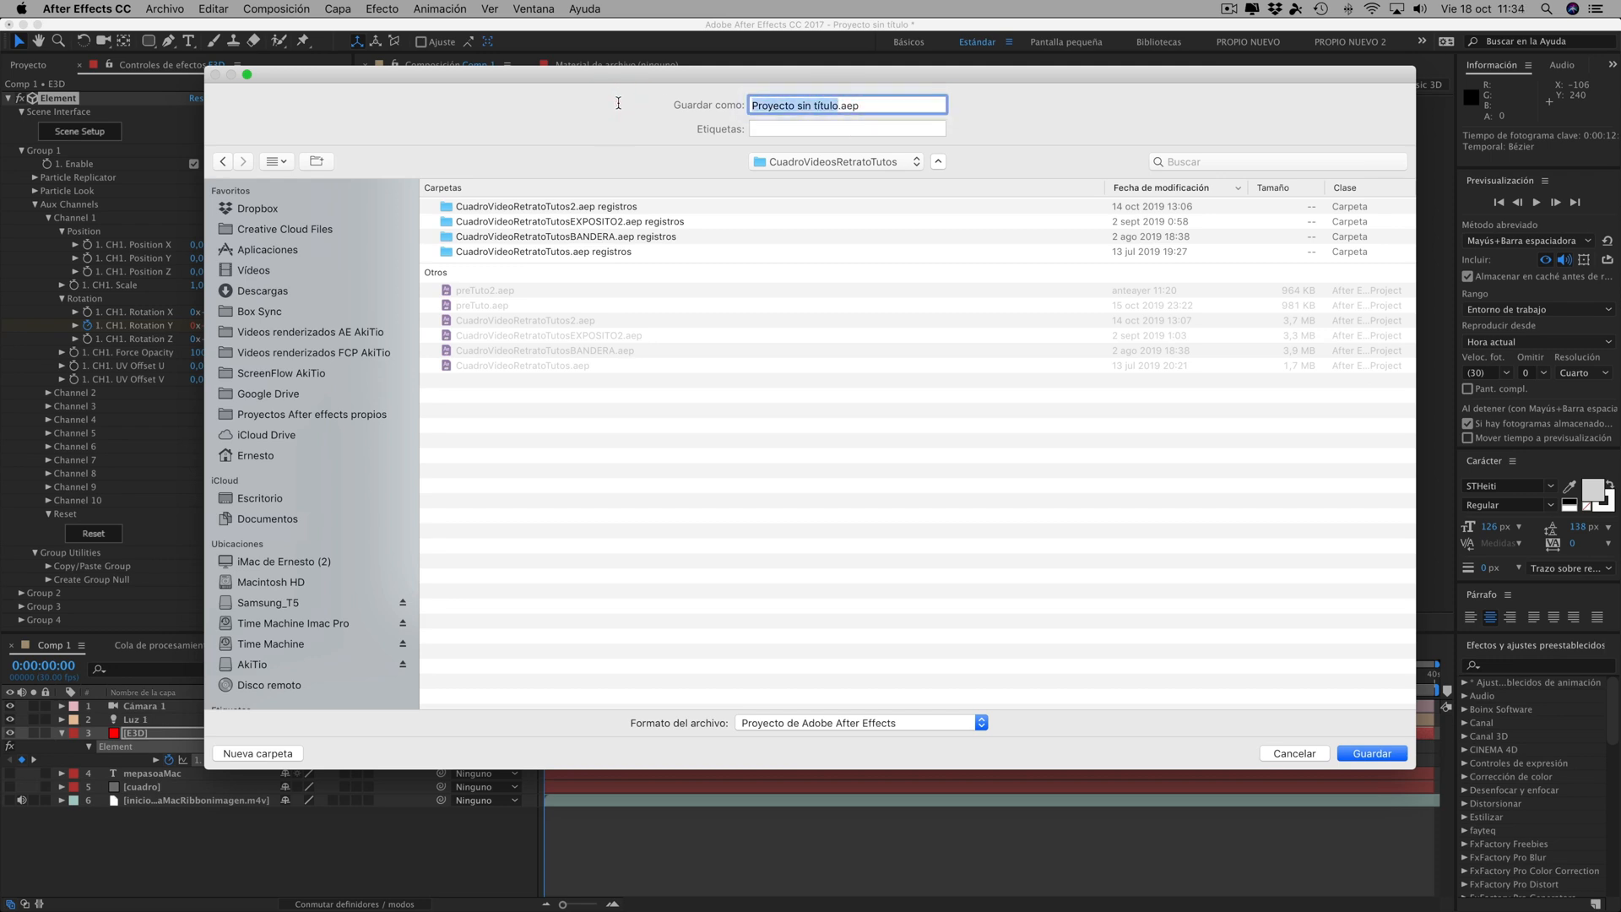
text(TutoFinalcuadroimagen)
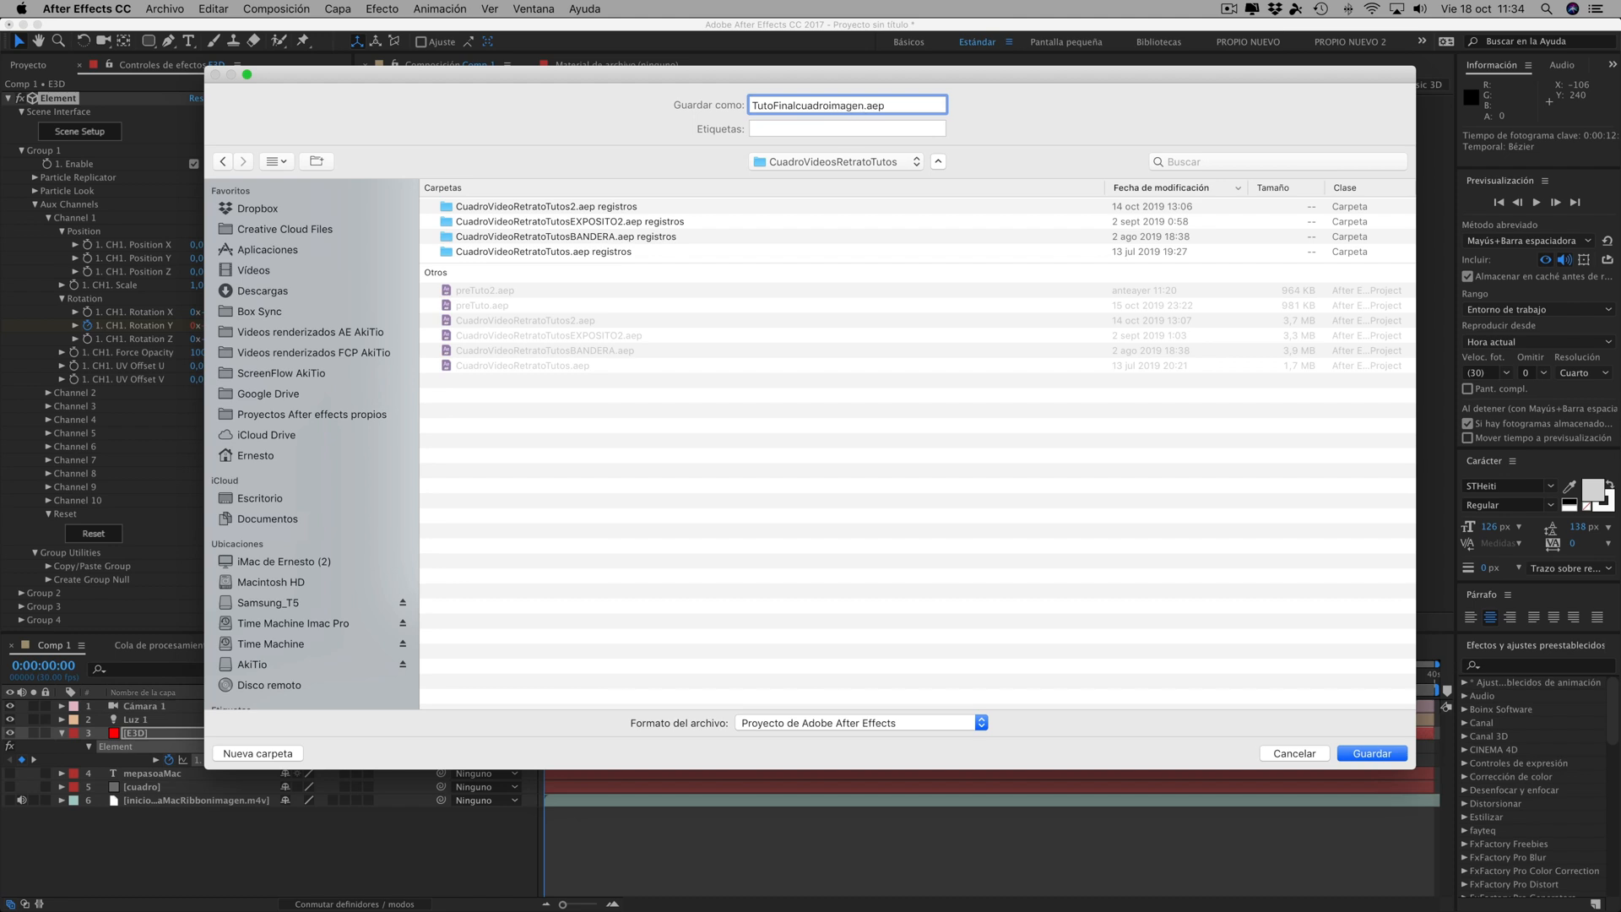
click(1372, 754)
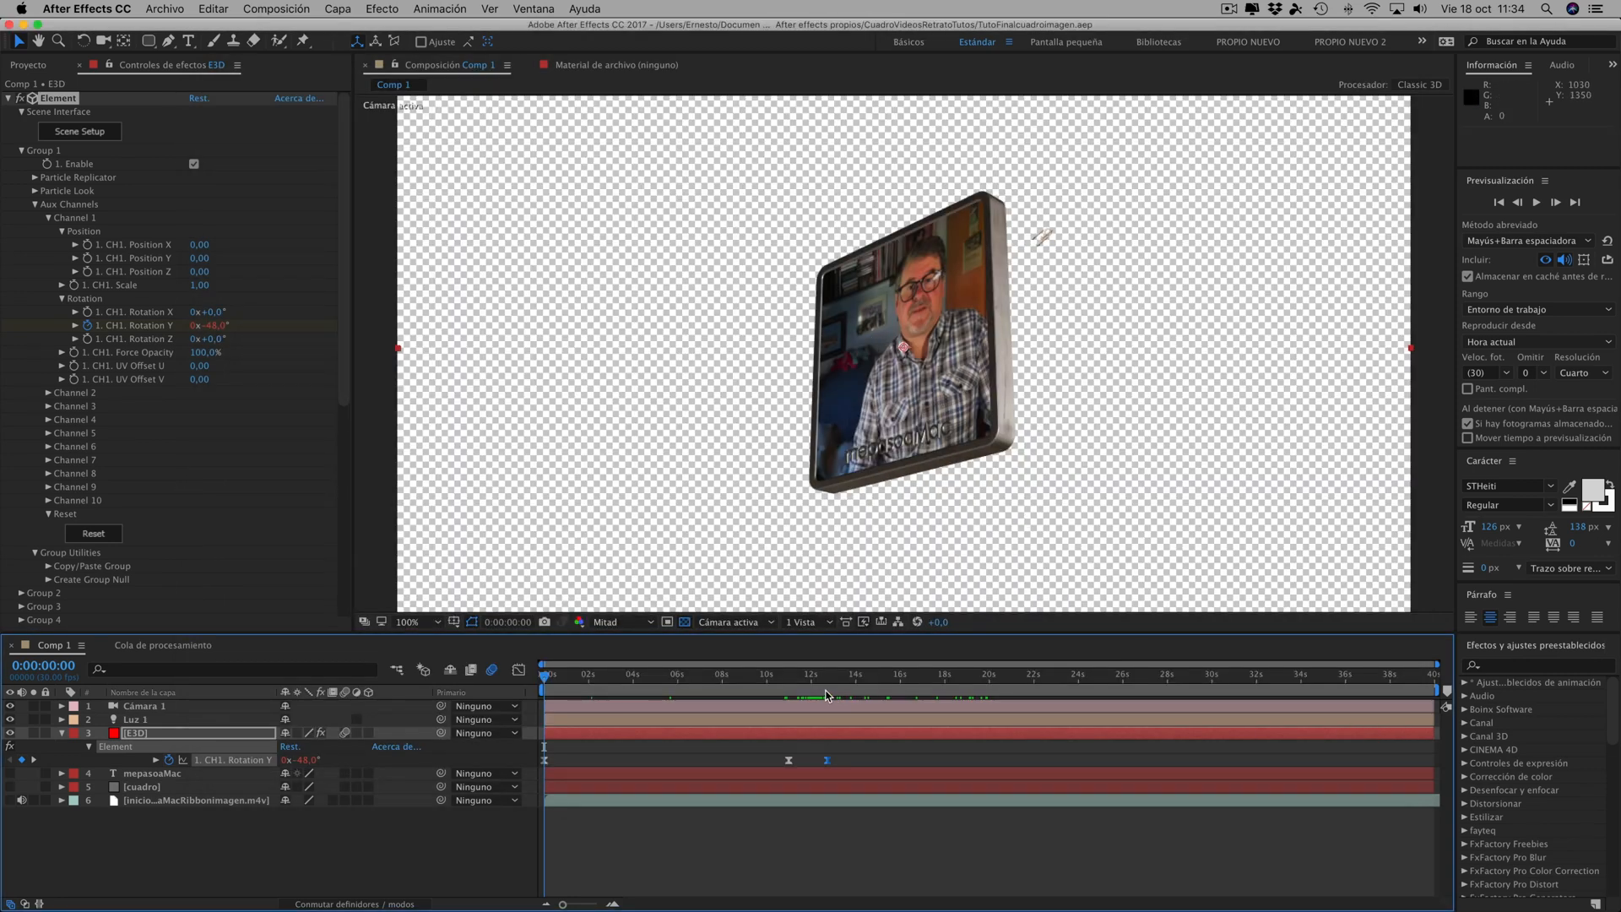
- Preview the rotation up to 0:00:08:06 and add Comp 1 to the render queue
drag(726, 675, 543, 676)
drag(776, 679, 726, 675)
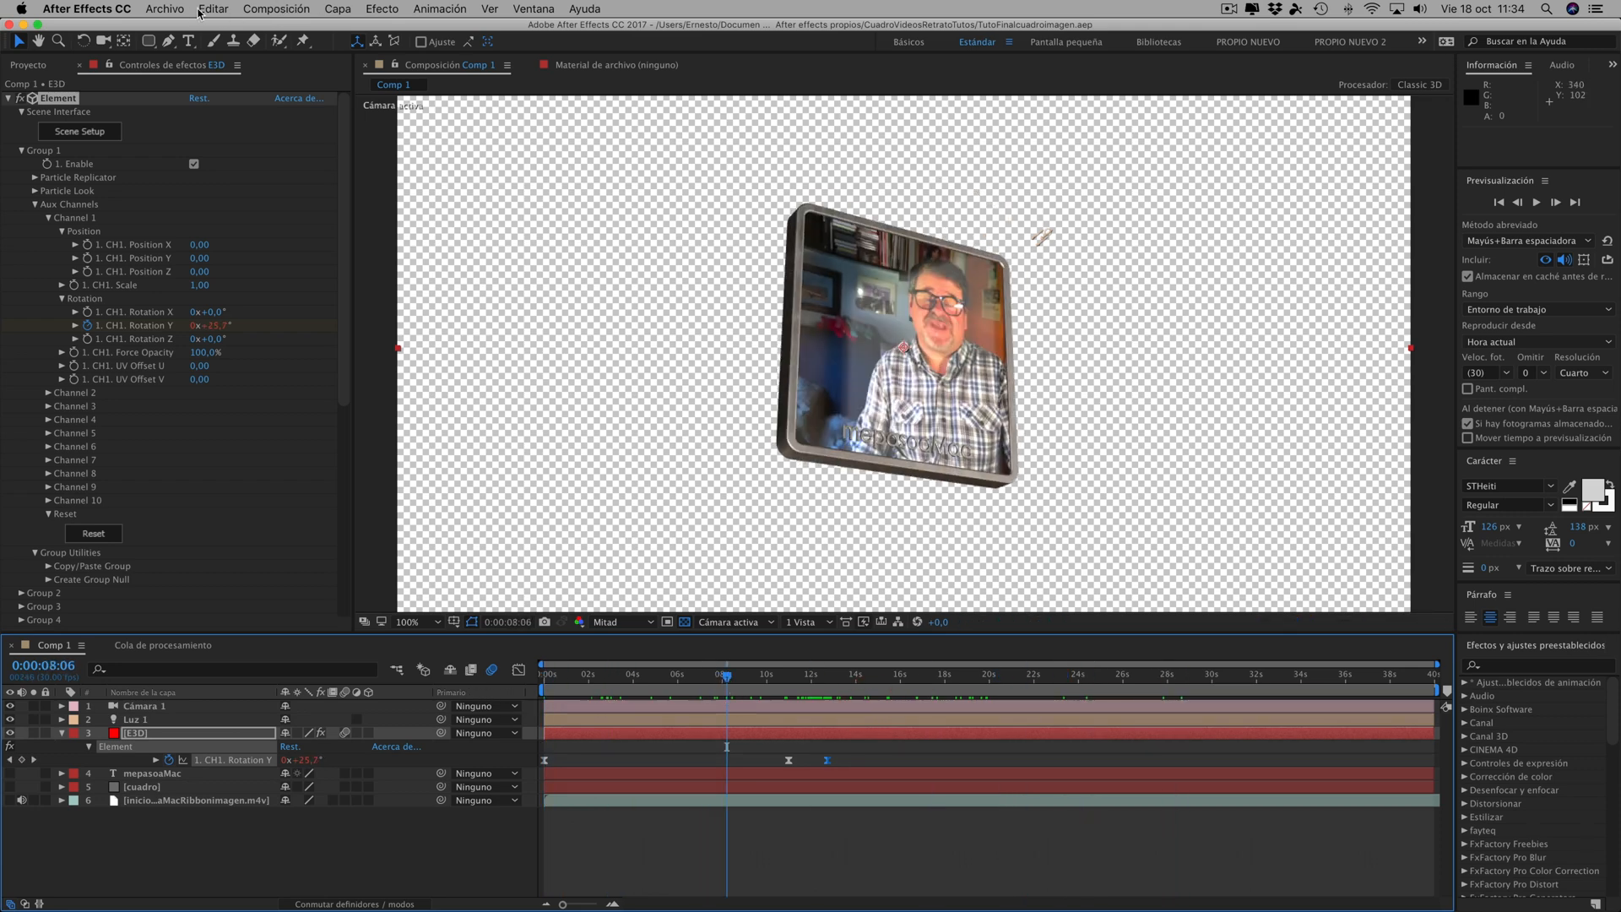
click(265, 10)
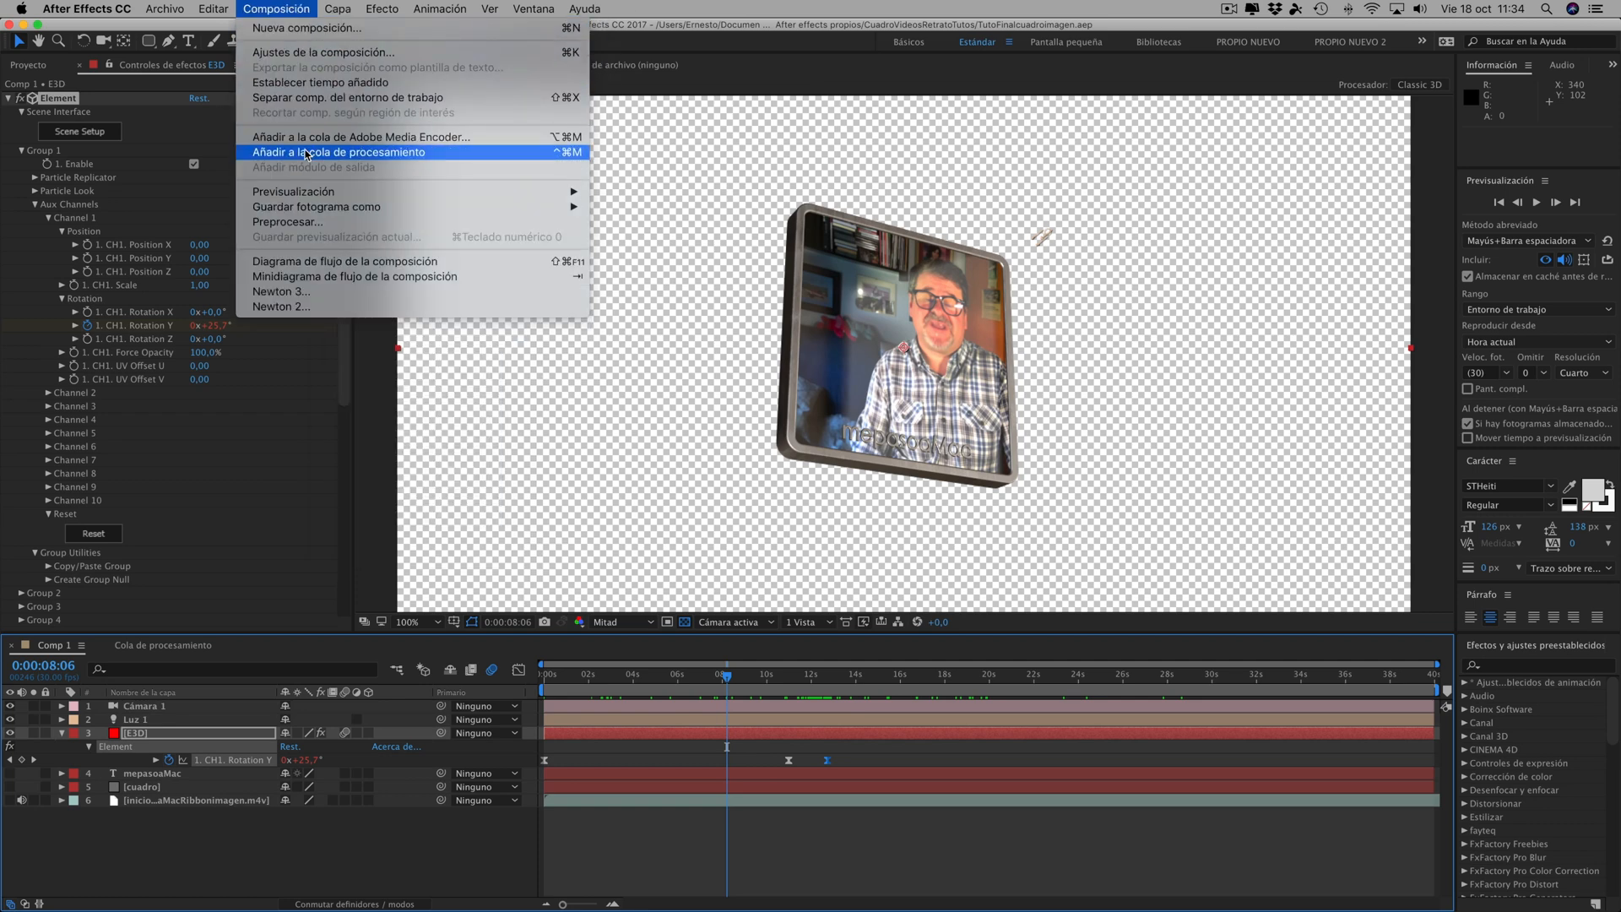
click(306, 153)
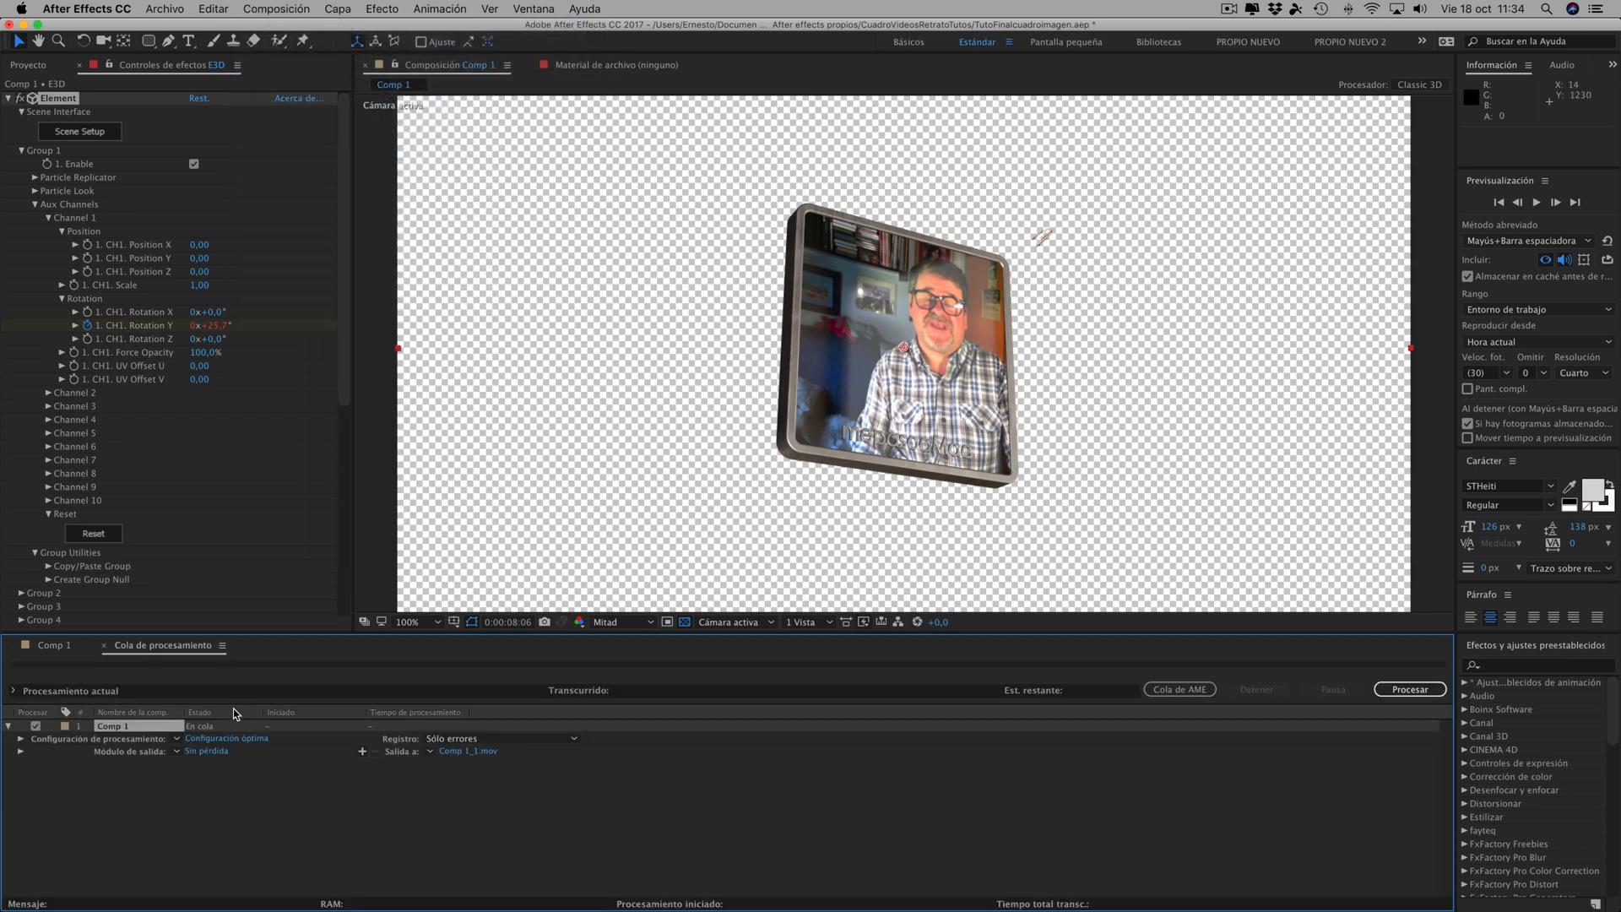
- Open Comp 1's output module settings and set the QuickTime output channels to RGB + Alfa
click(207, 750)
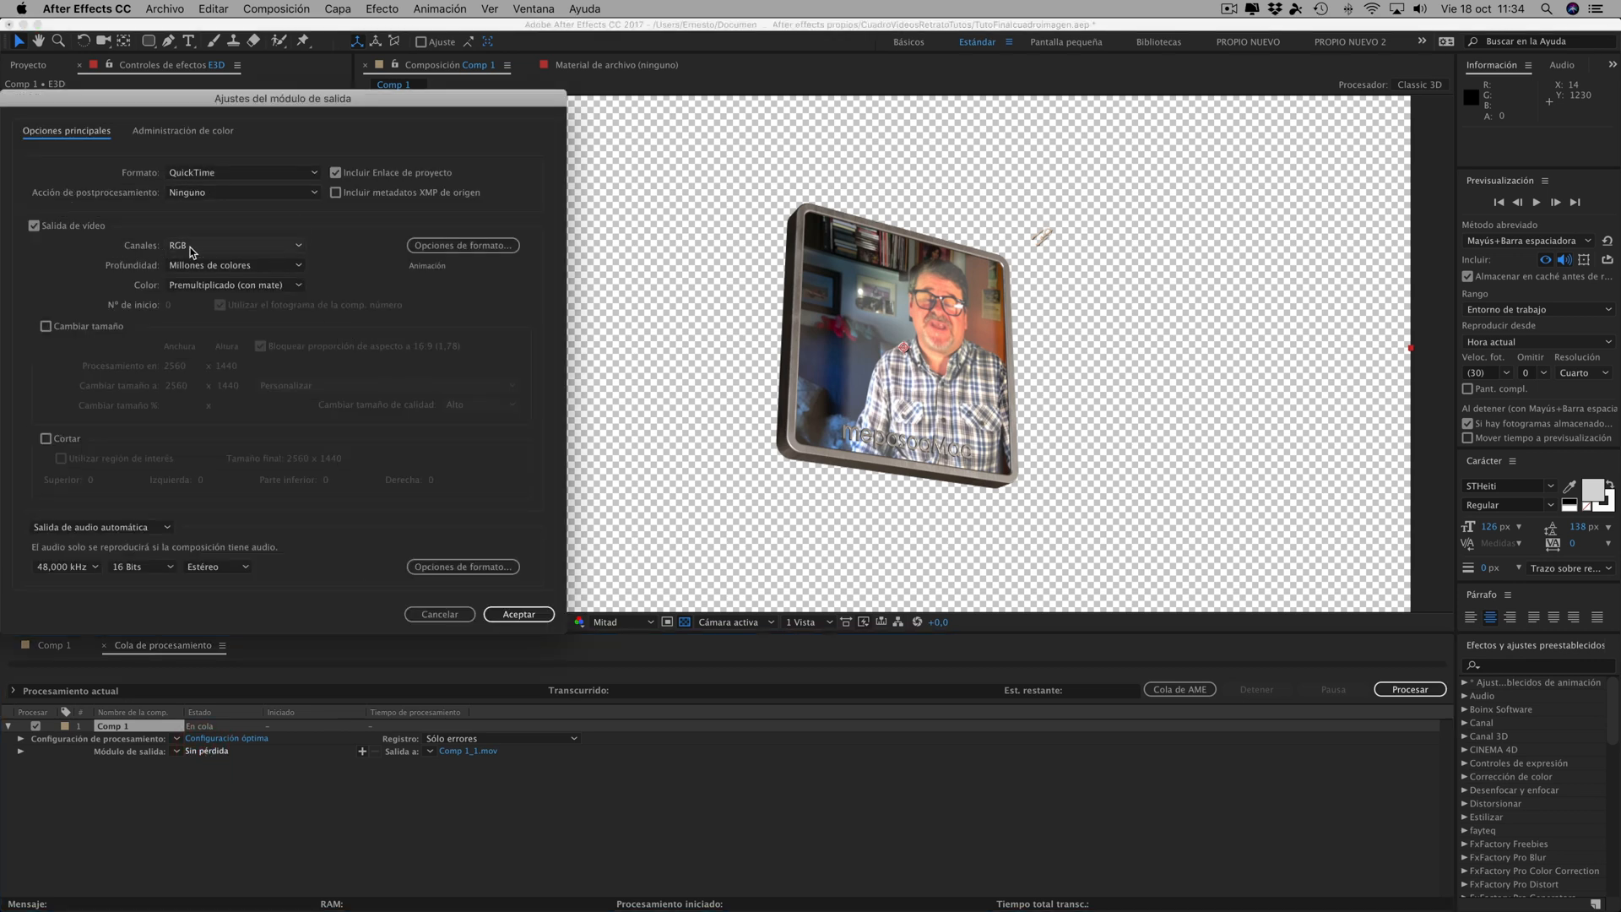
click(226, 246)
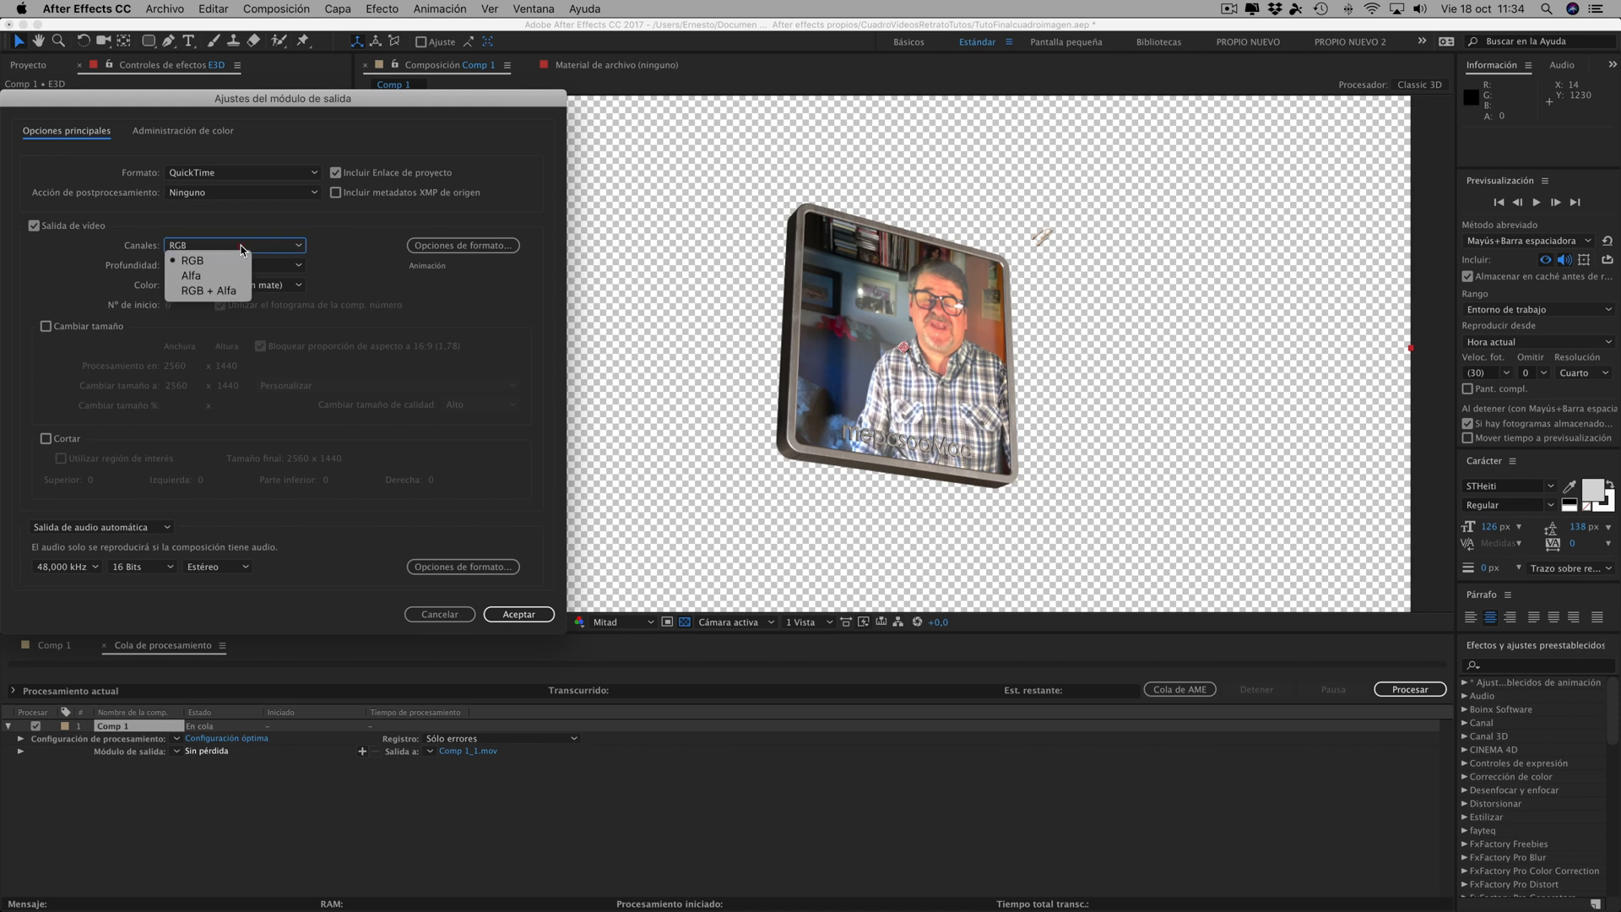
click(196, 290)
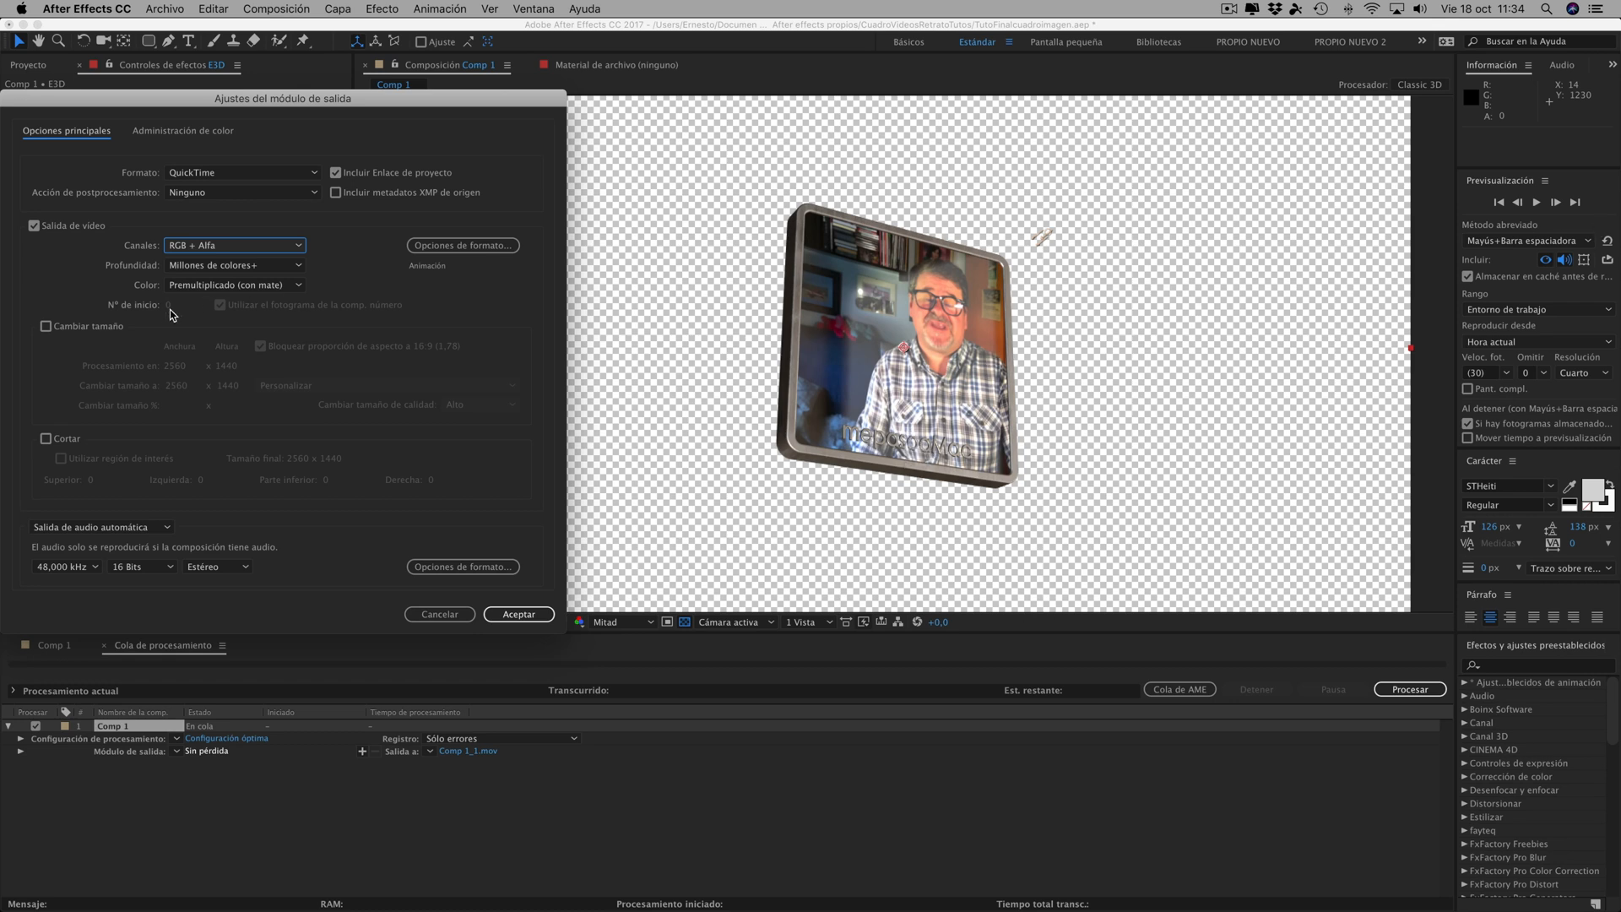
- Try Secuencia JPEG as the output format and check whether its channels offer RGB + Alfa
click(229, 171)
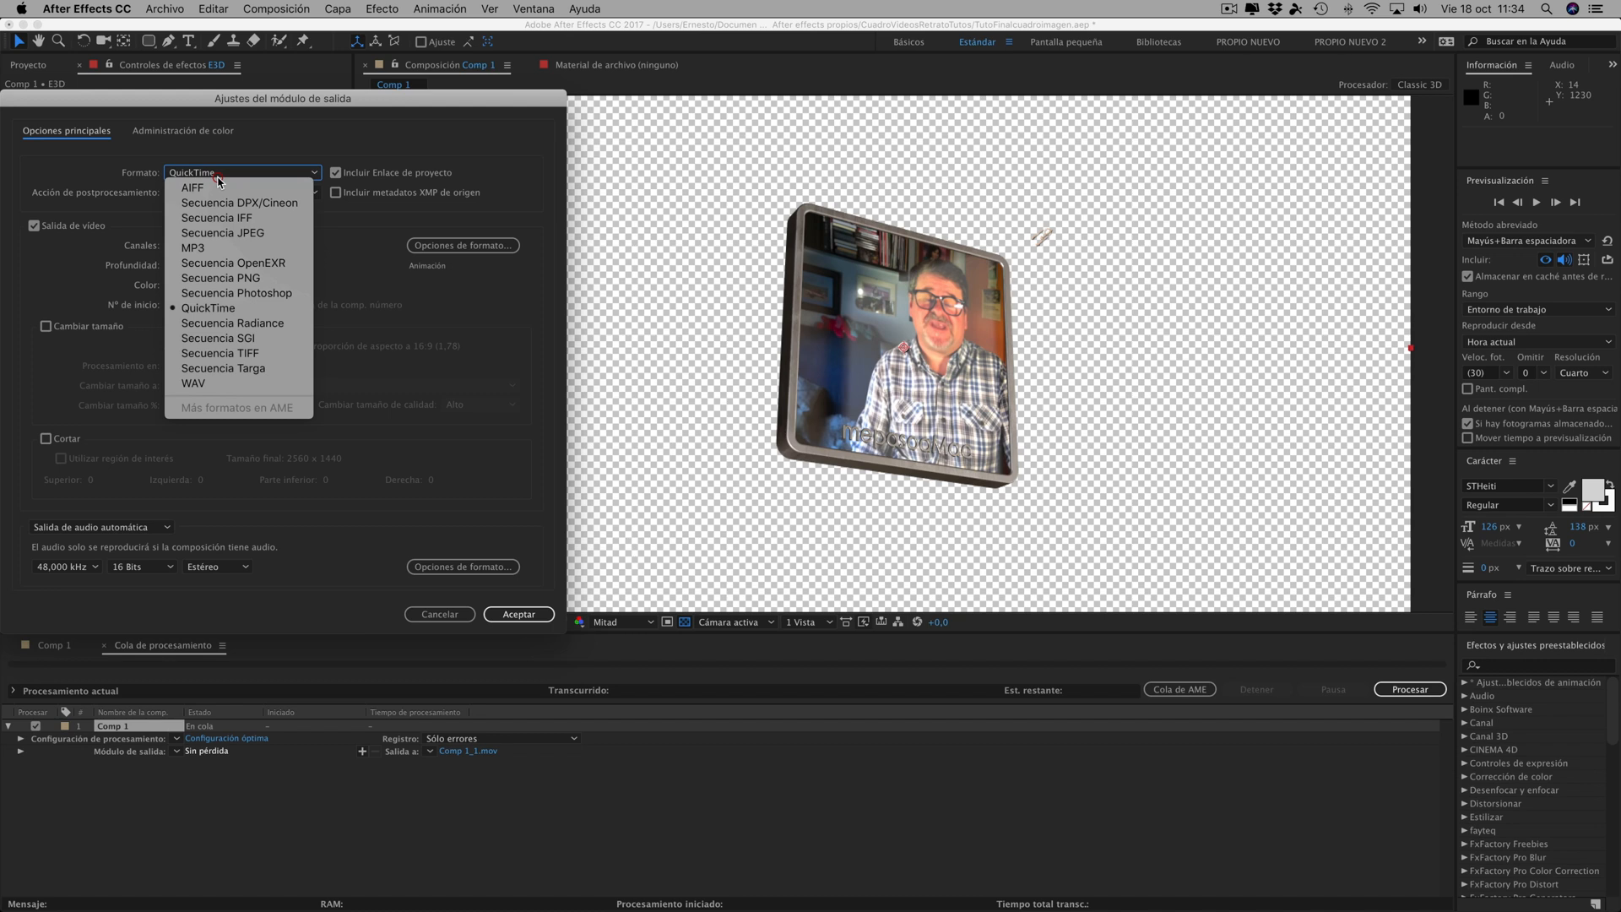
click(211, 233)
click(209, 245)
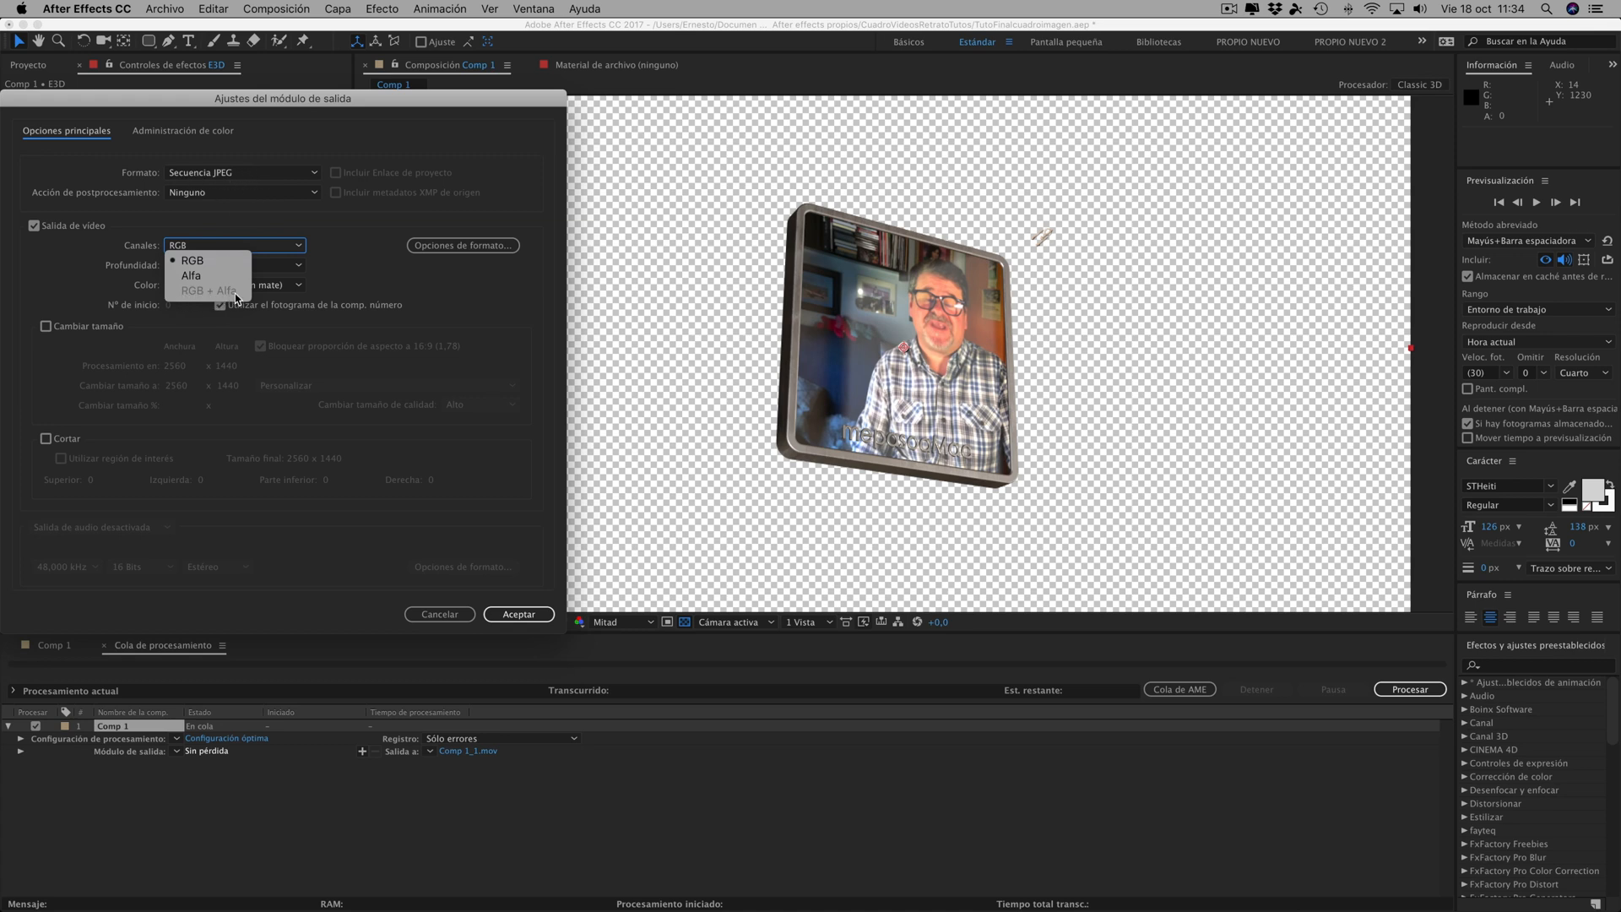
- Try Secuencia PNG as the output format and check its channel options for RGB + Alfa
click(258, 171)
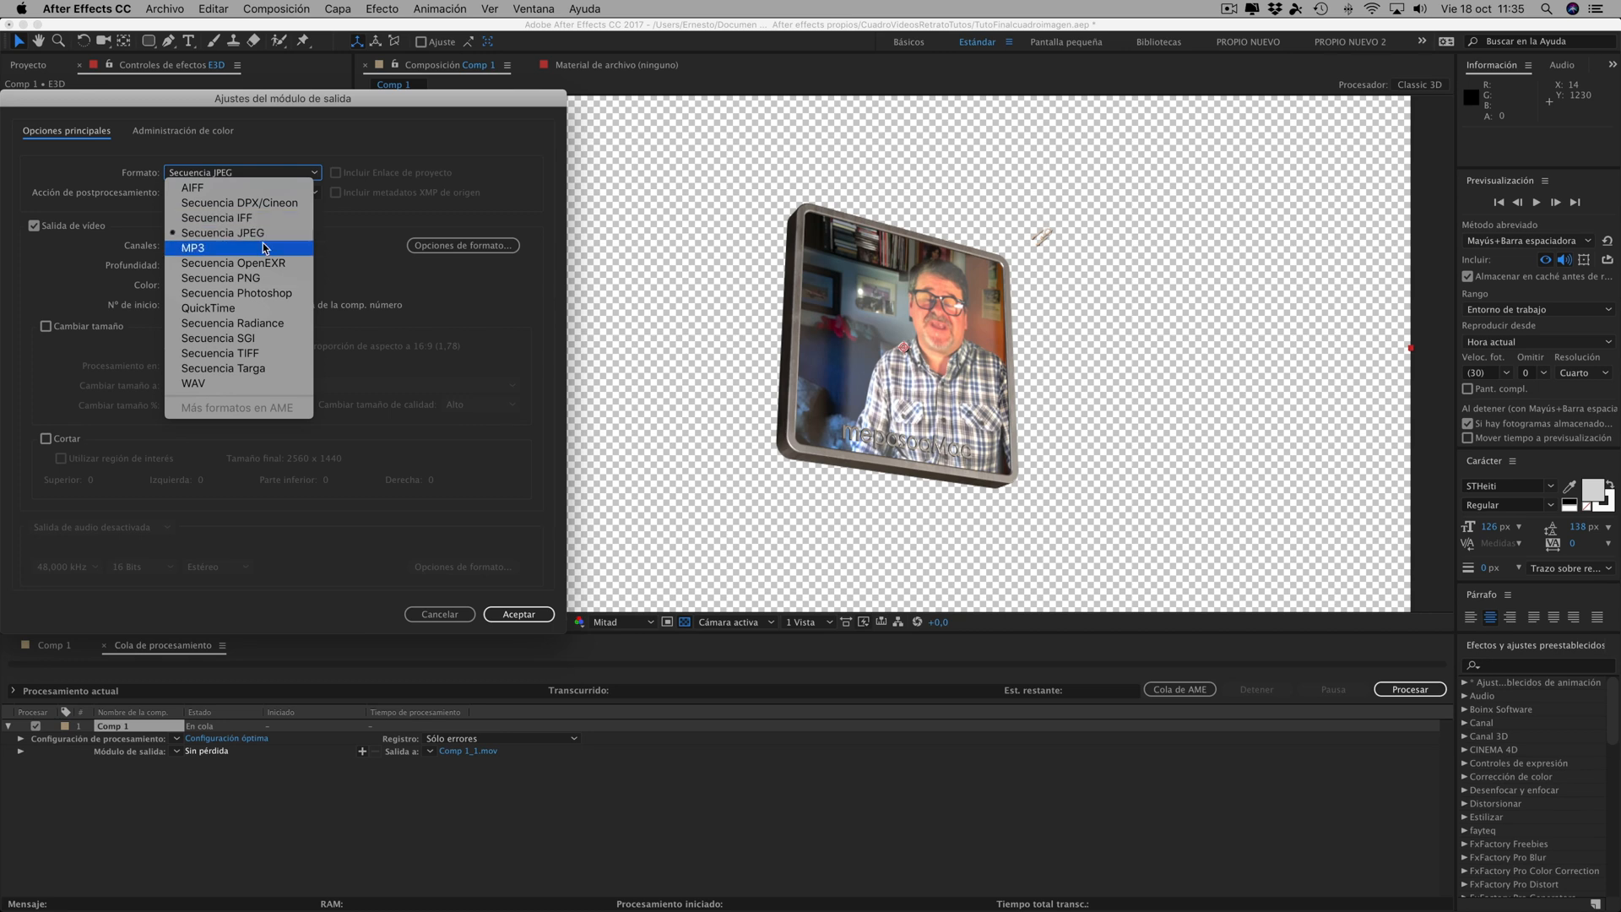
click(218, 277)
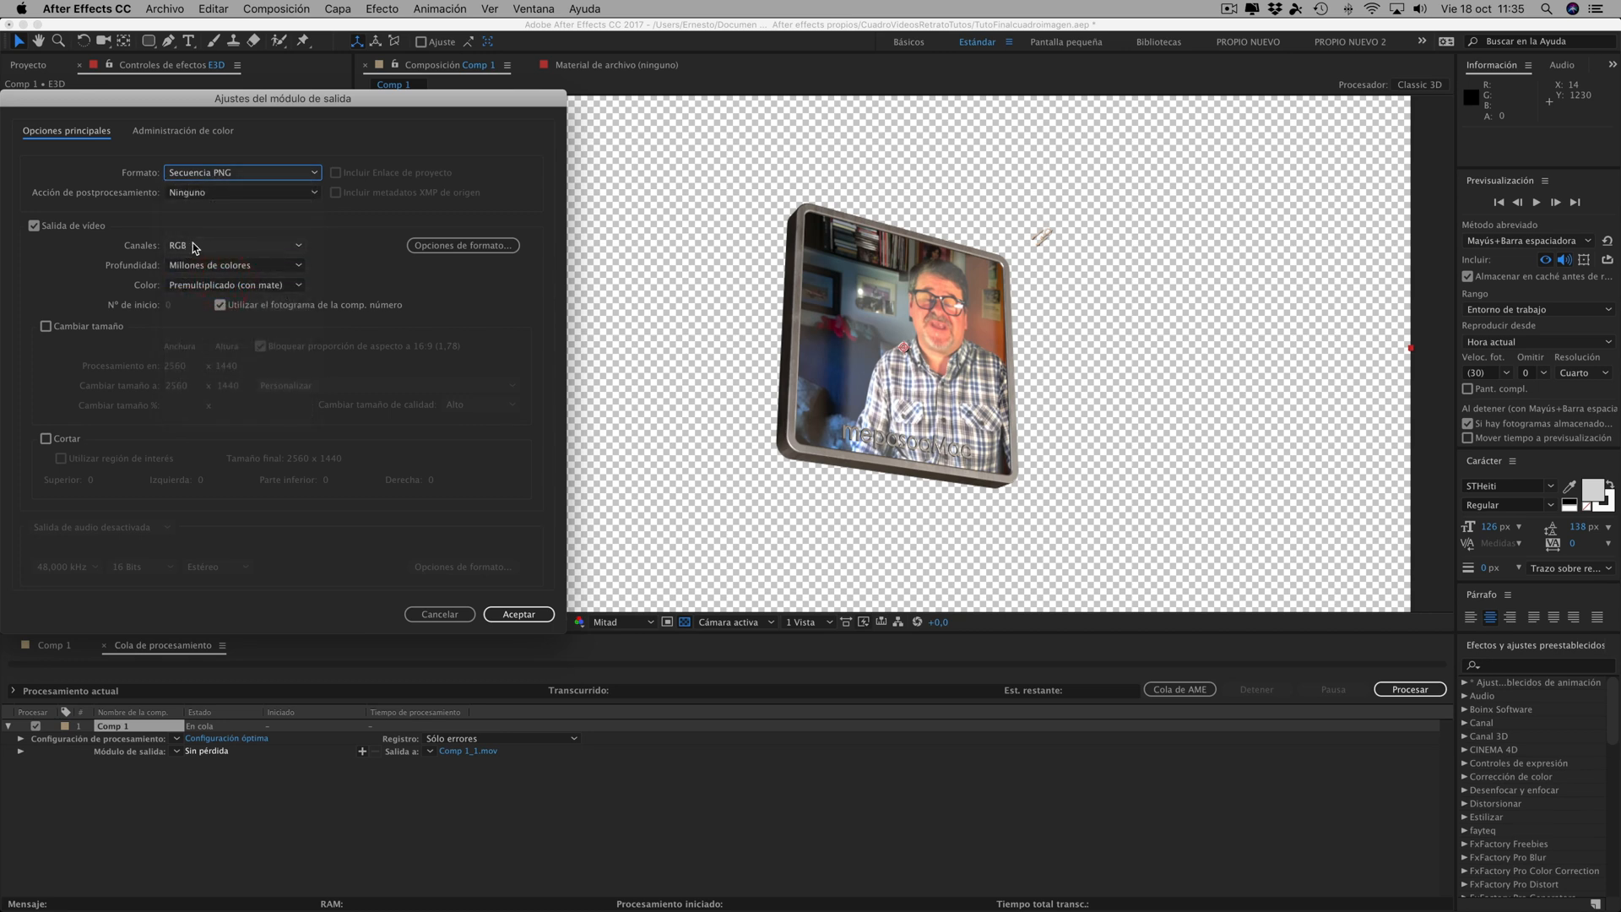
click(196, 247)
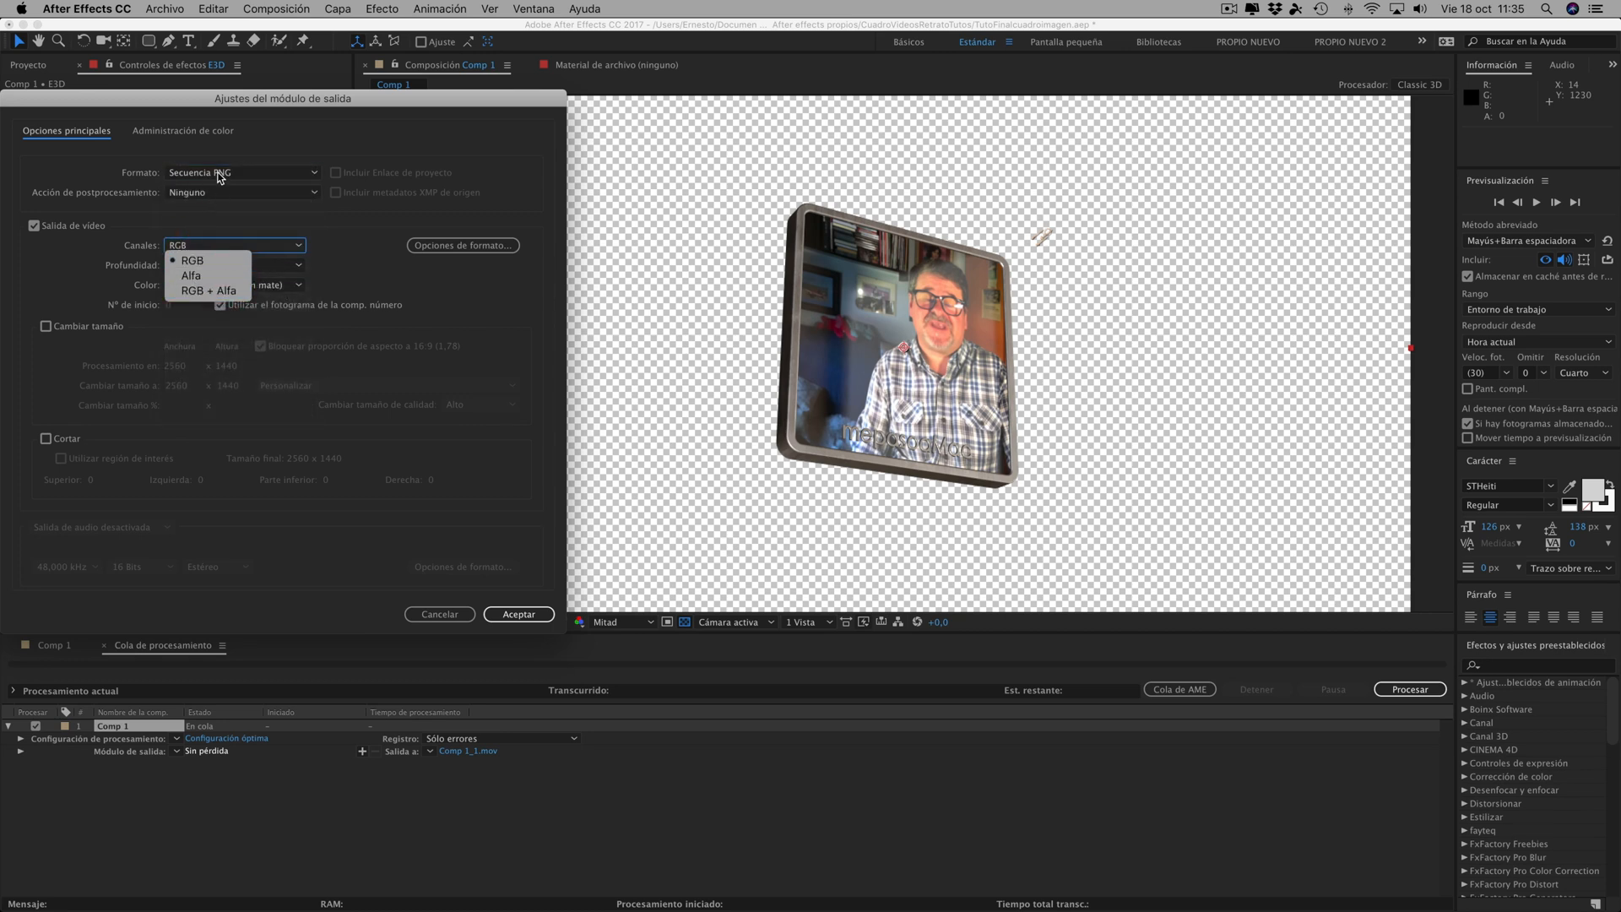
key(Down)
key(Down)
click(199, 290)
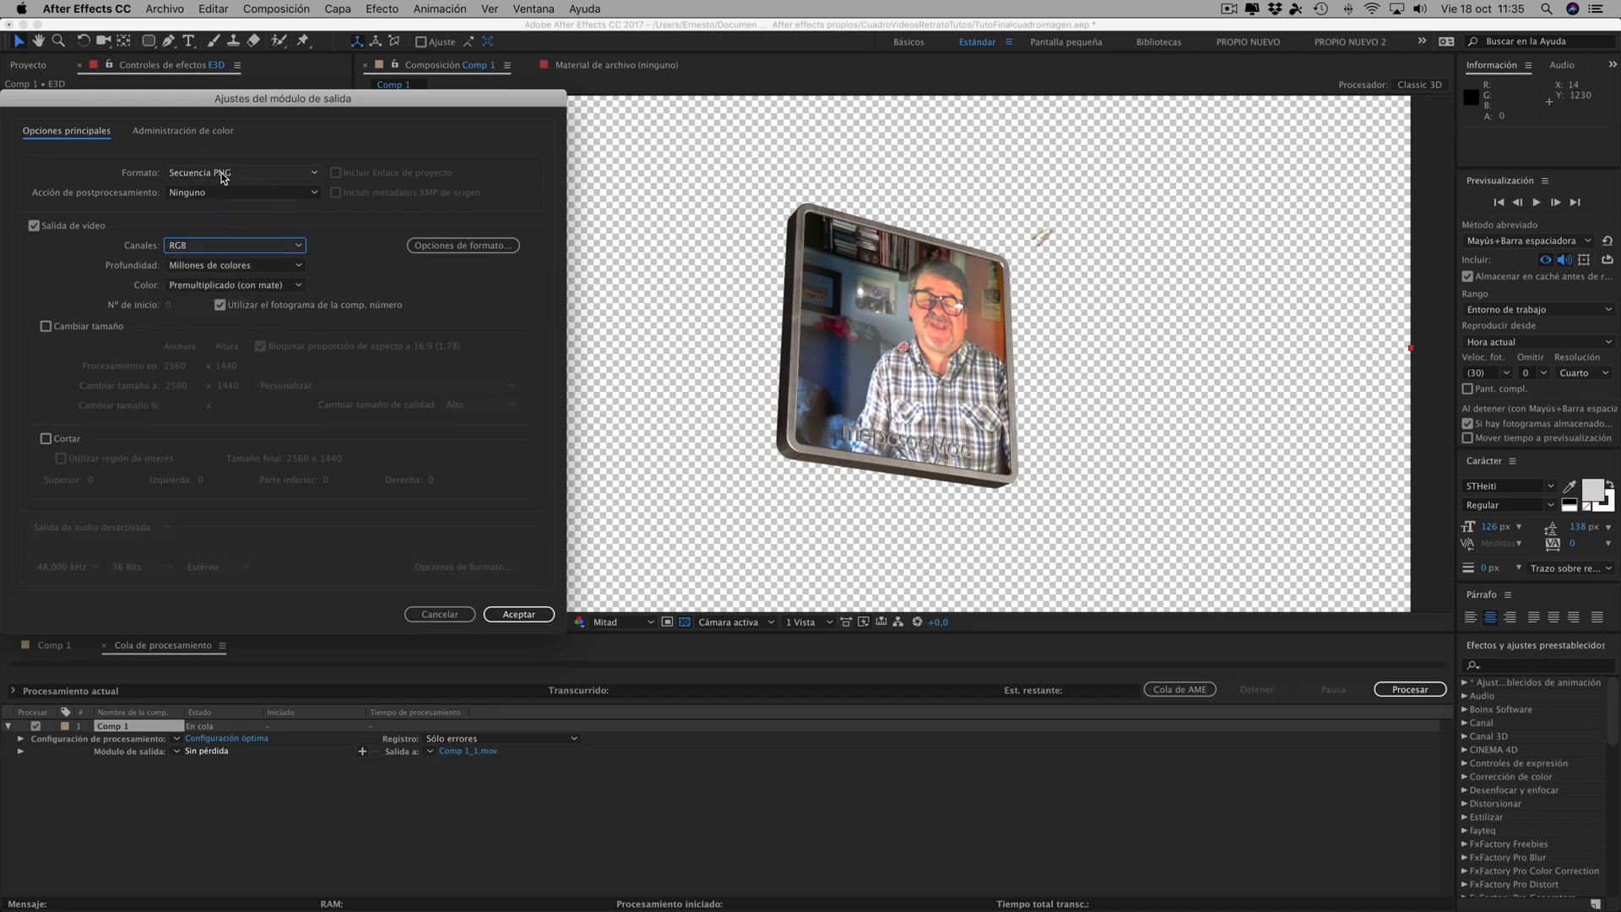
- Set the output format back to QuickTime with RGB + Alfa channels
click(209, 170)
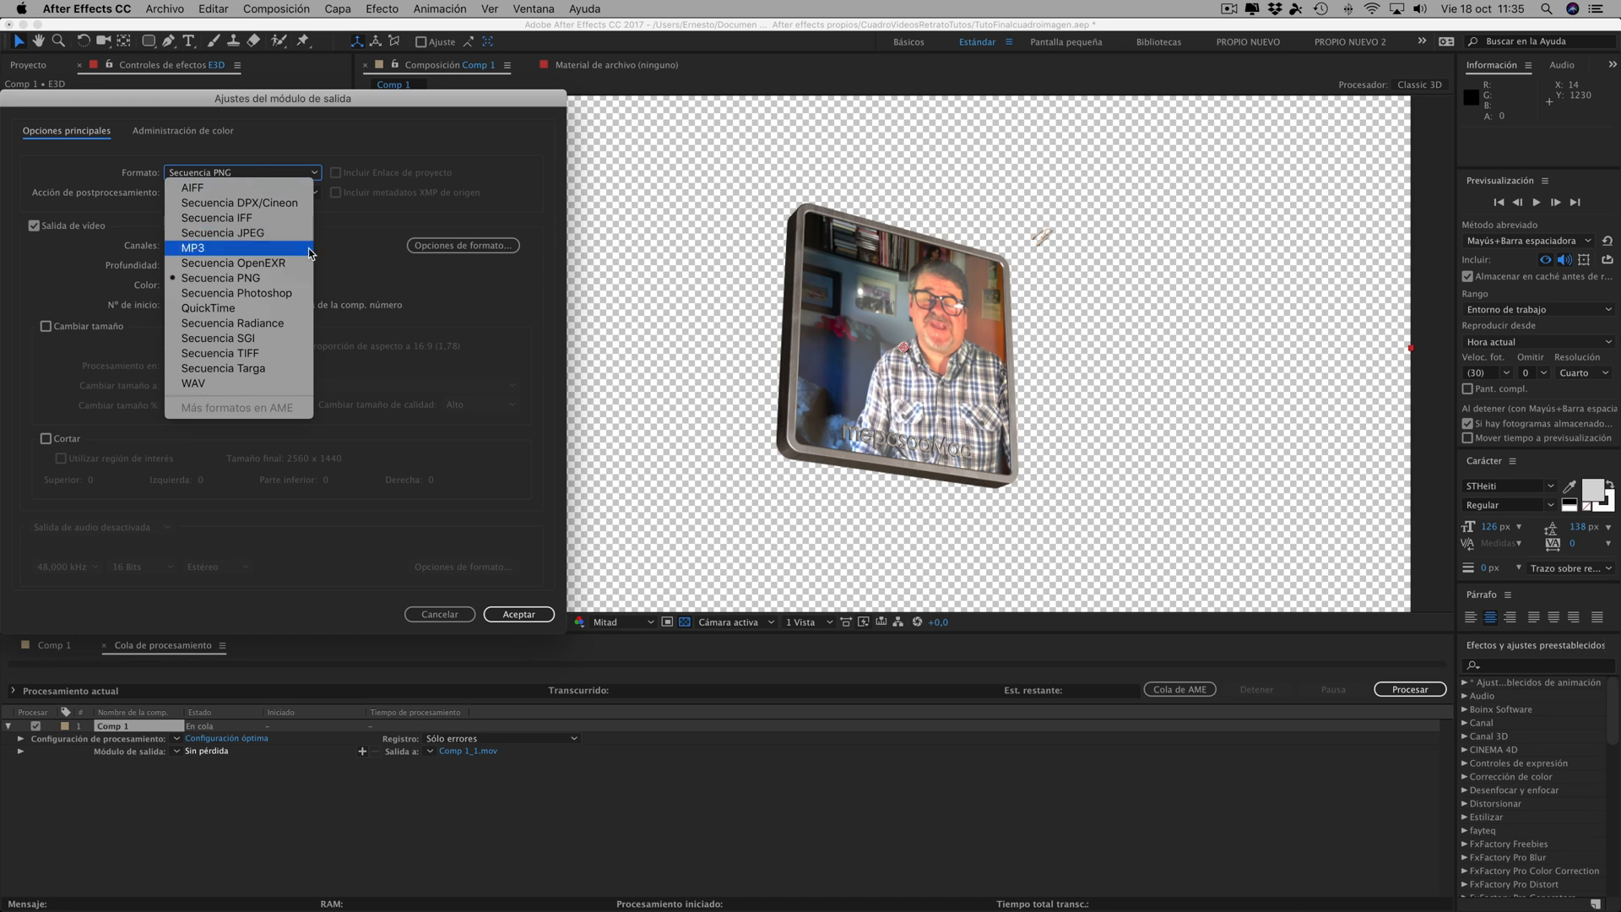
click(228, 307)
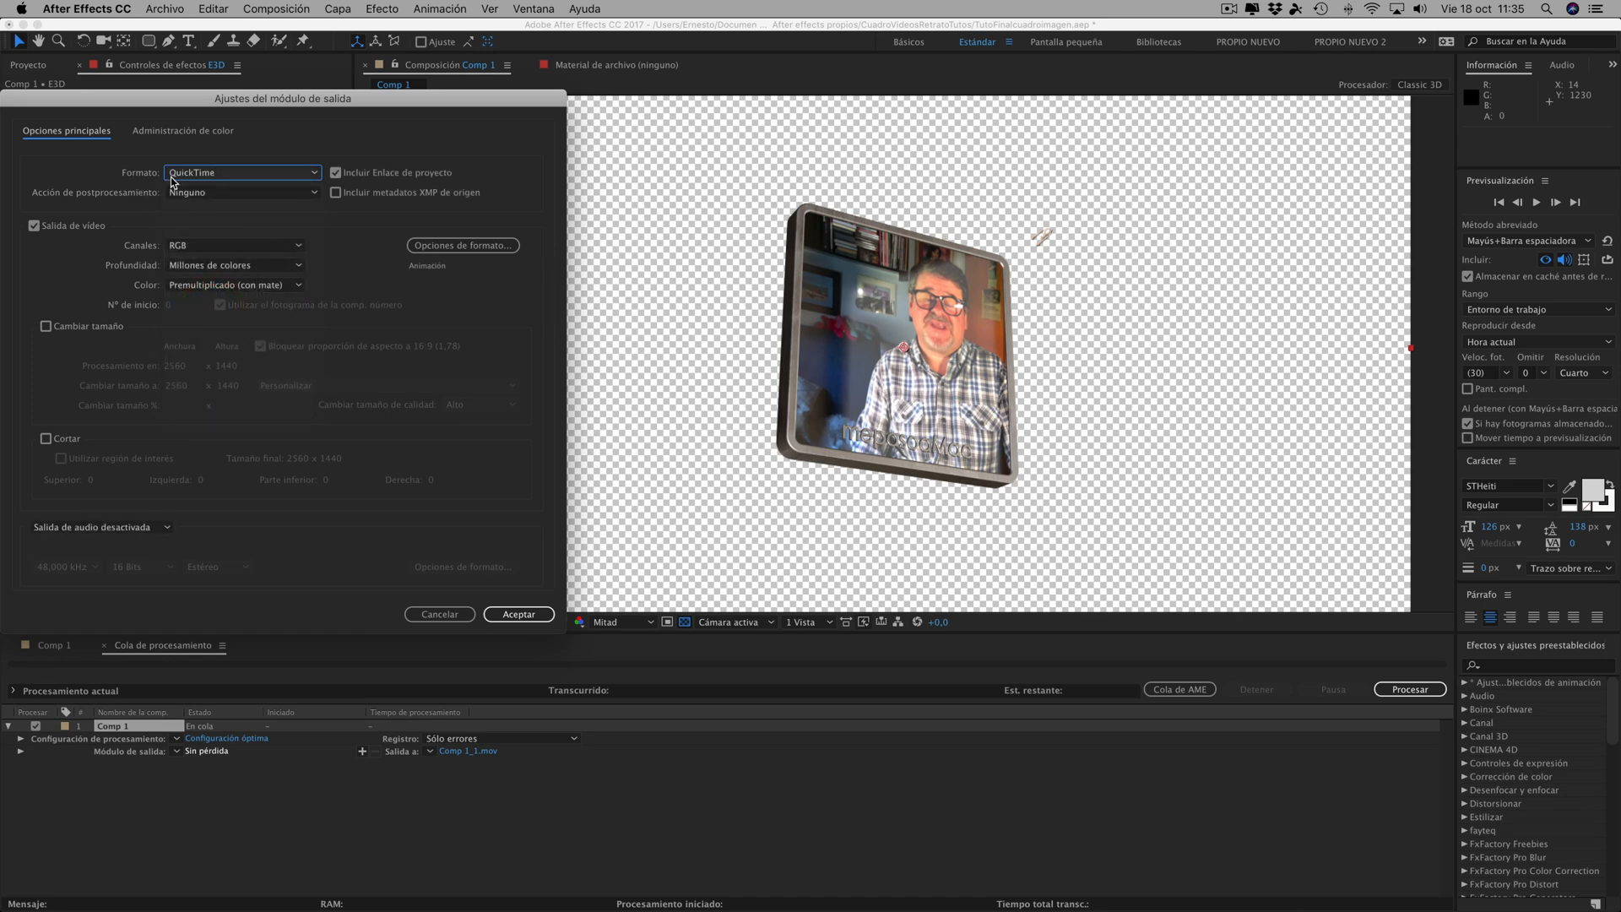
click(177, 246)
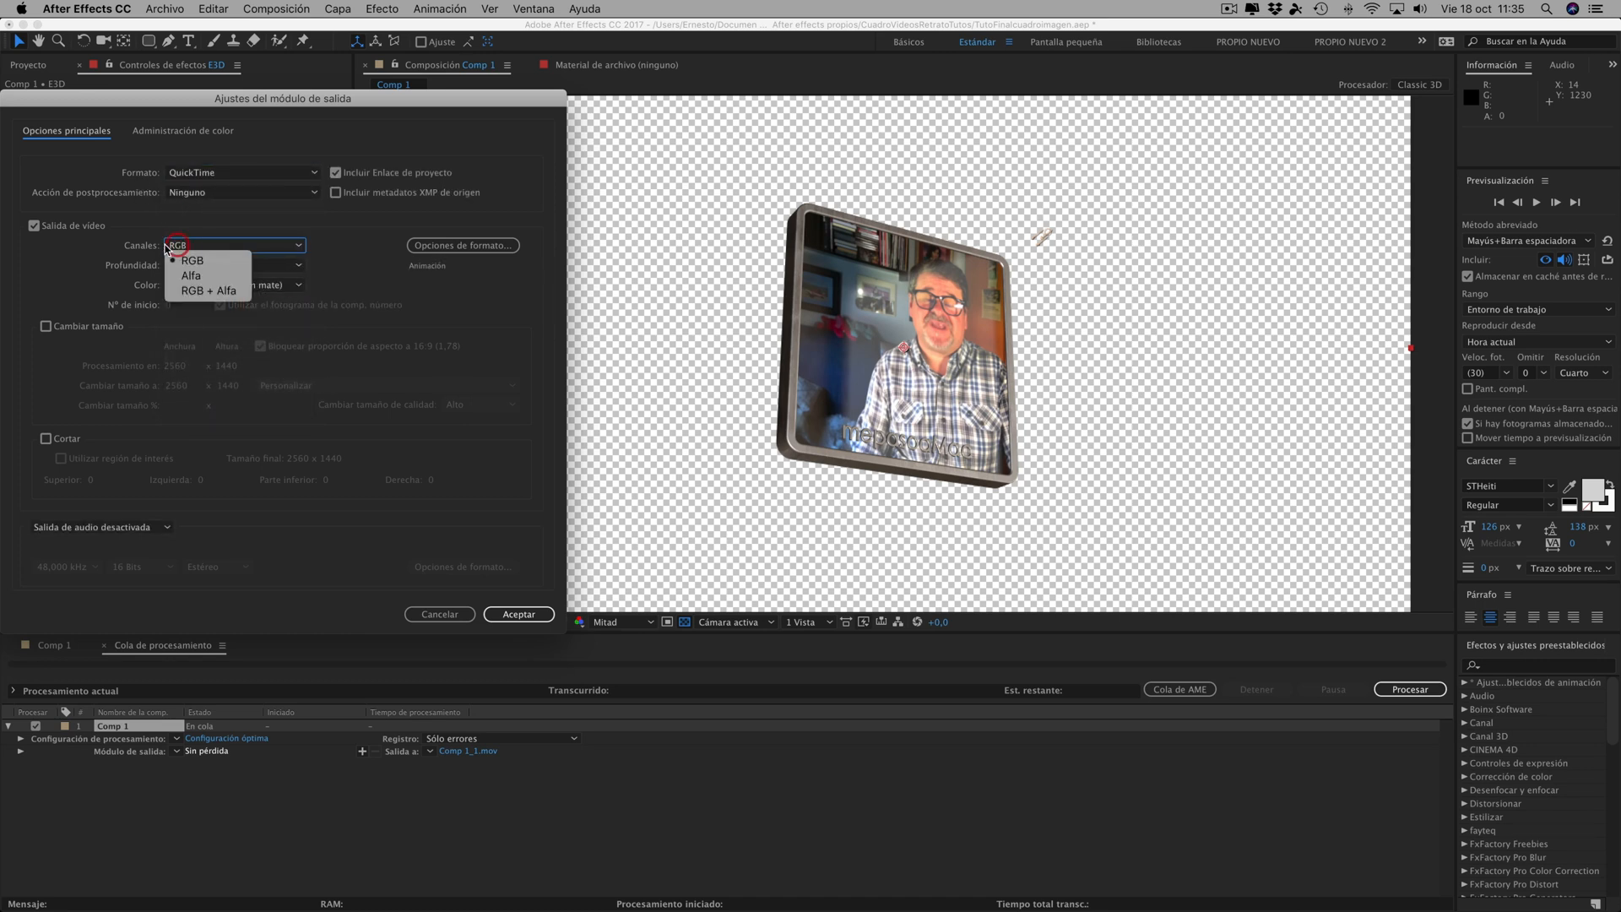
click(199, 293)
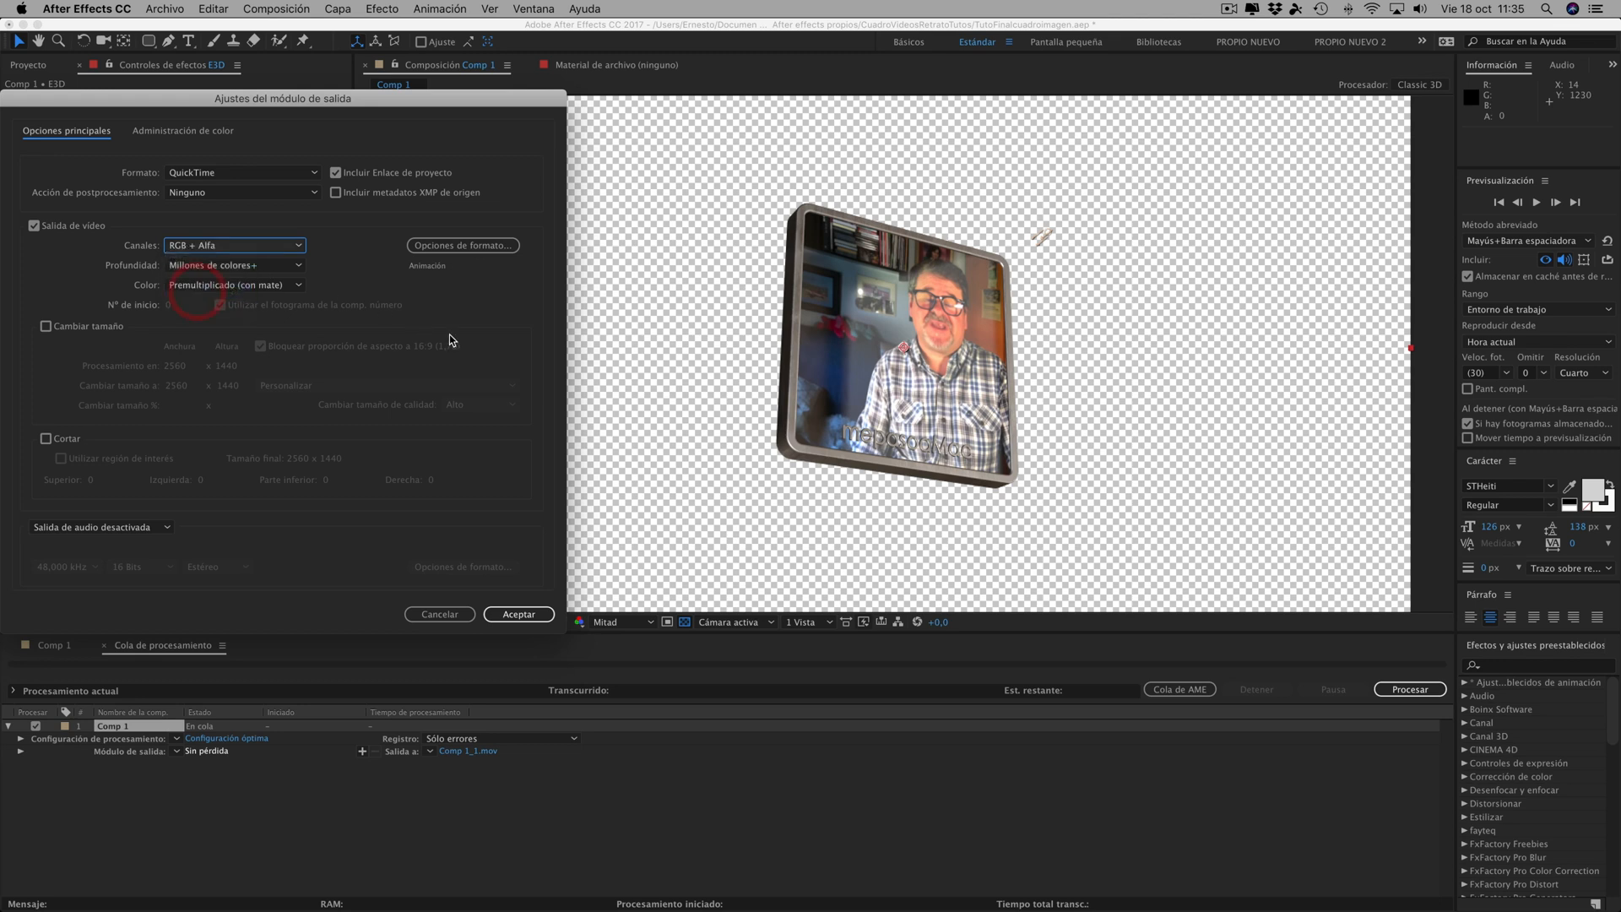
- Set the QuickTime video codec to H.264 in the format options
click(510, 247)
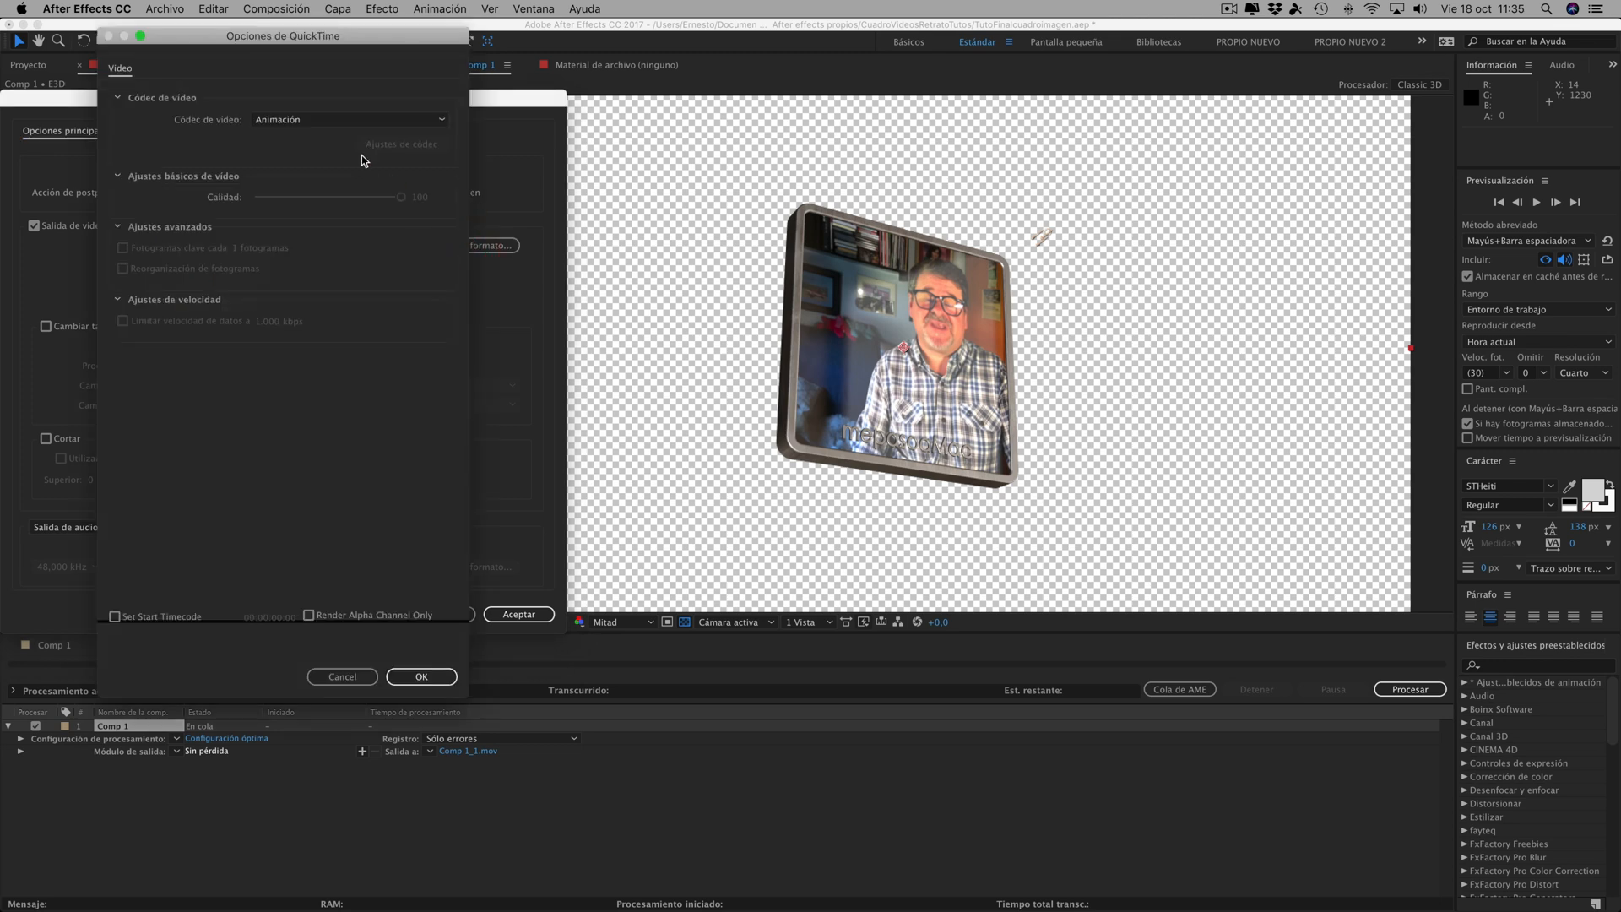
click(291, 119)
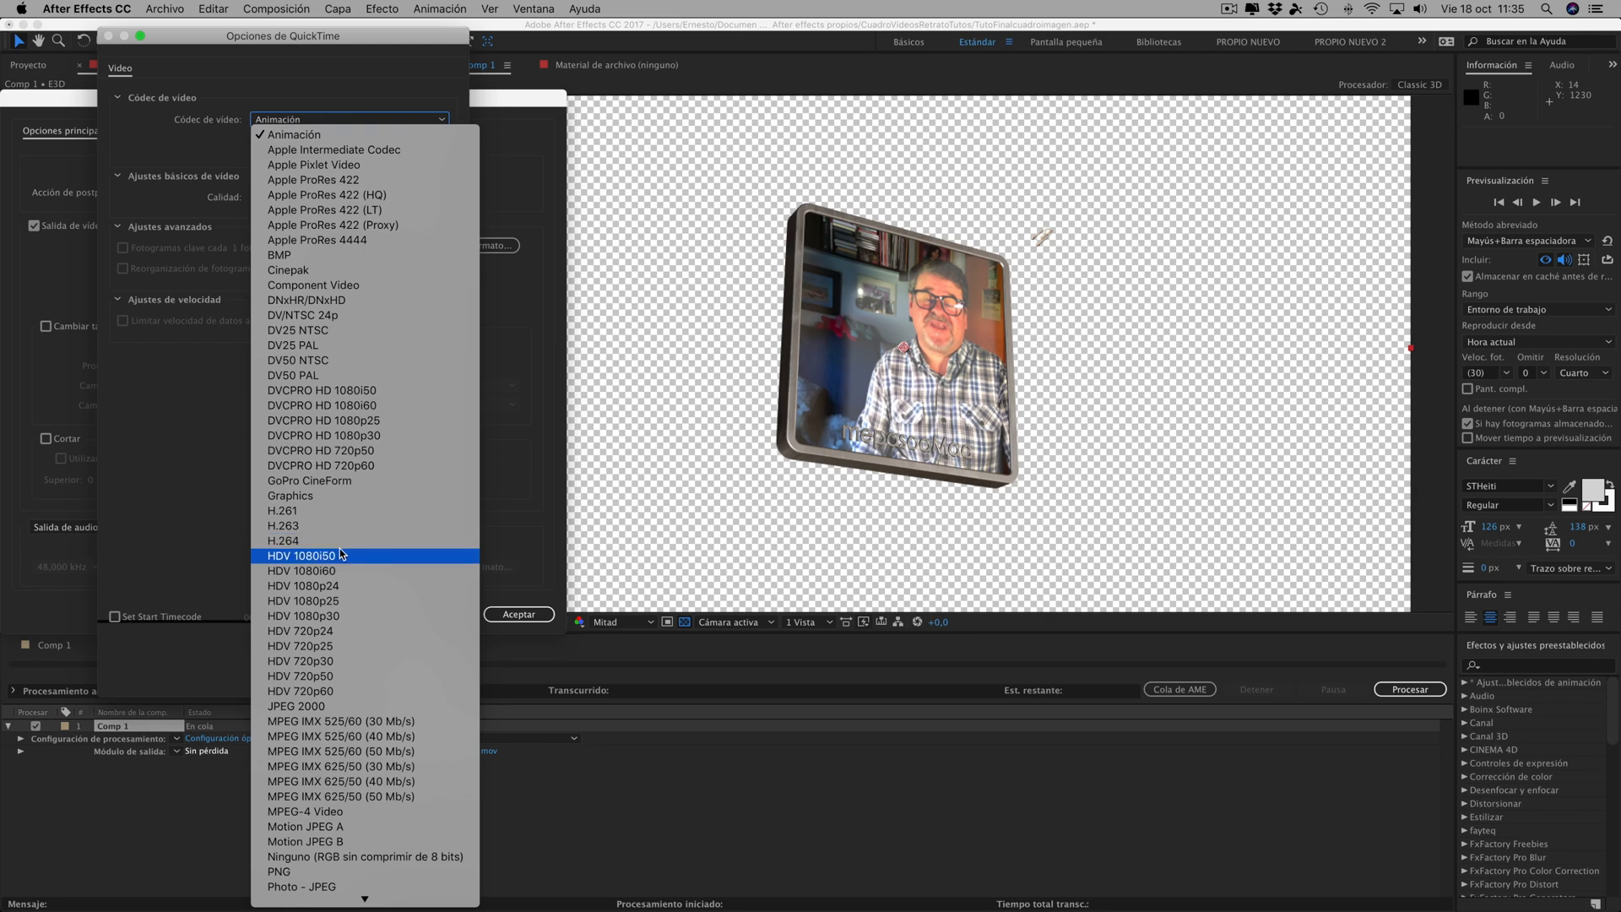
click(293, 547)
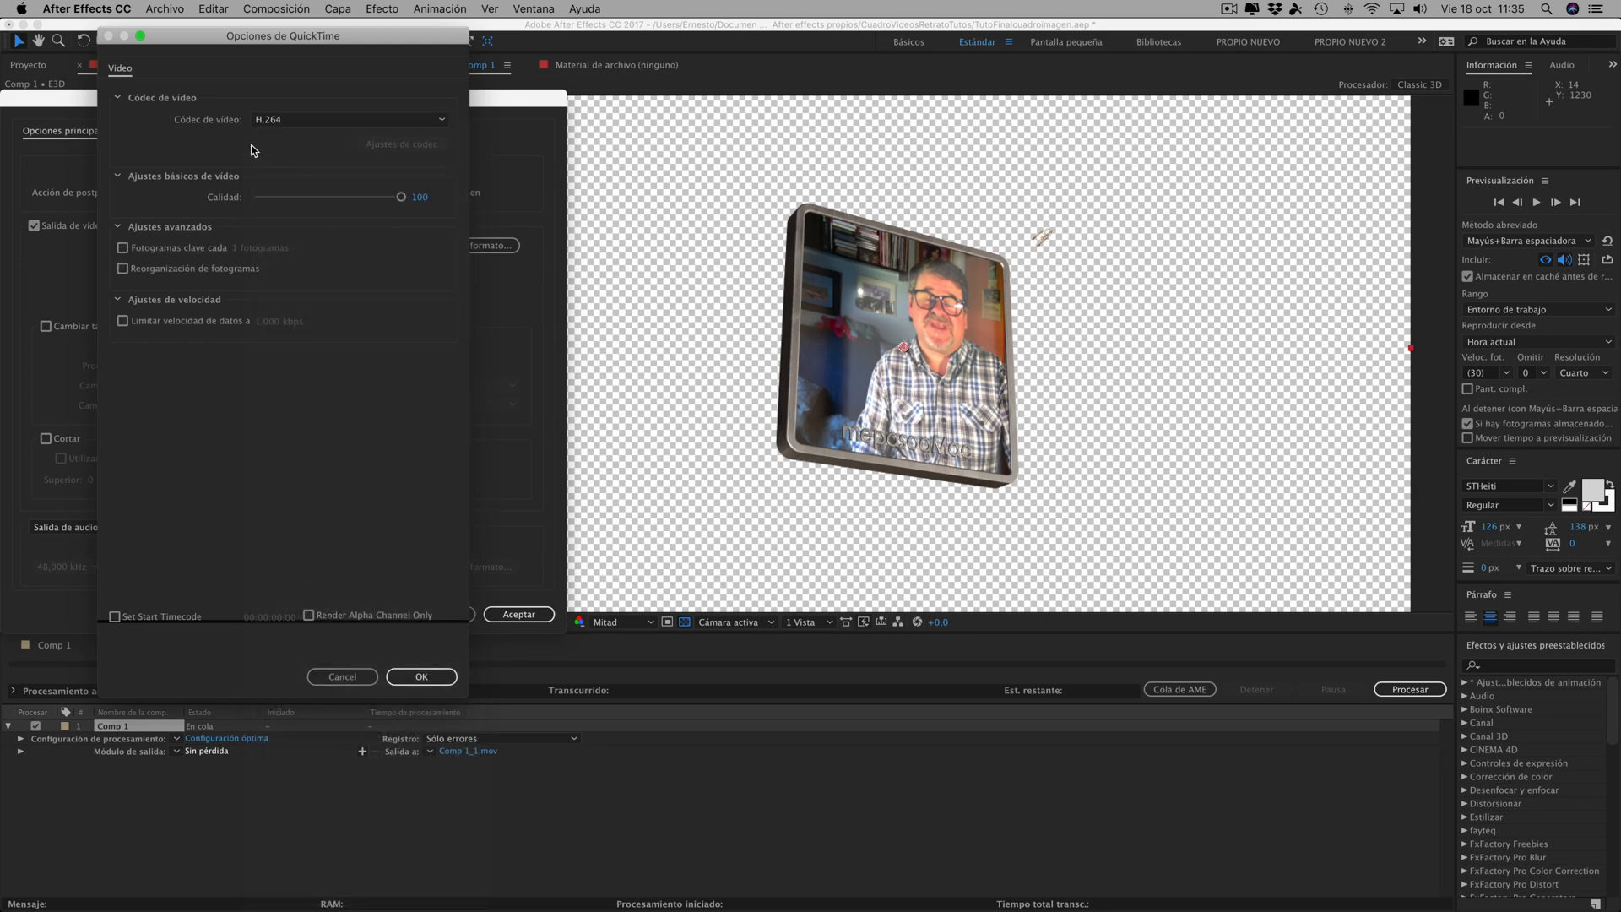
click(407, 673)
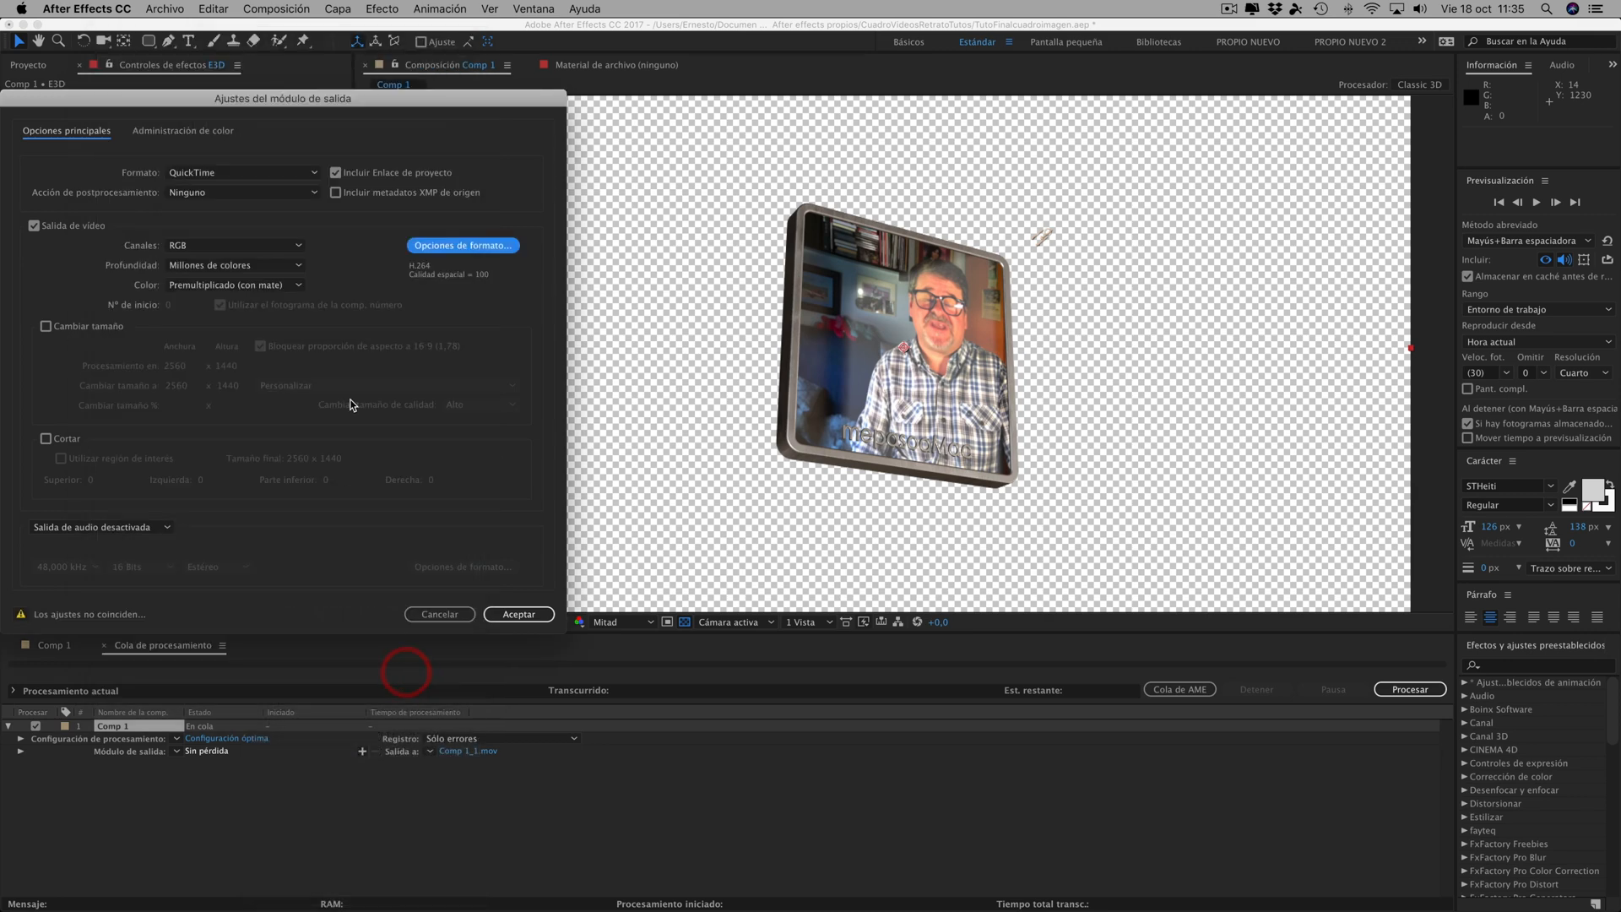
- Check the channel options under H.264, and set the QuickTime video codec to Animación in the format options
click(216, 245)
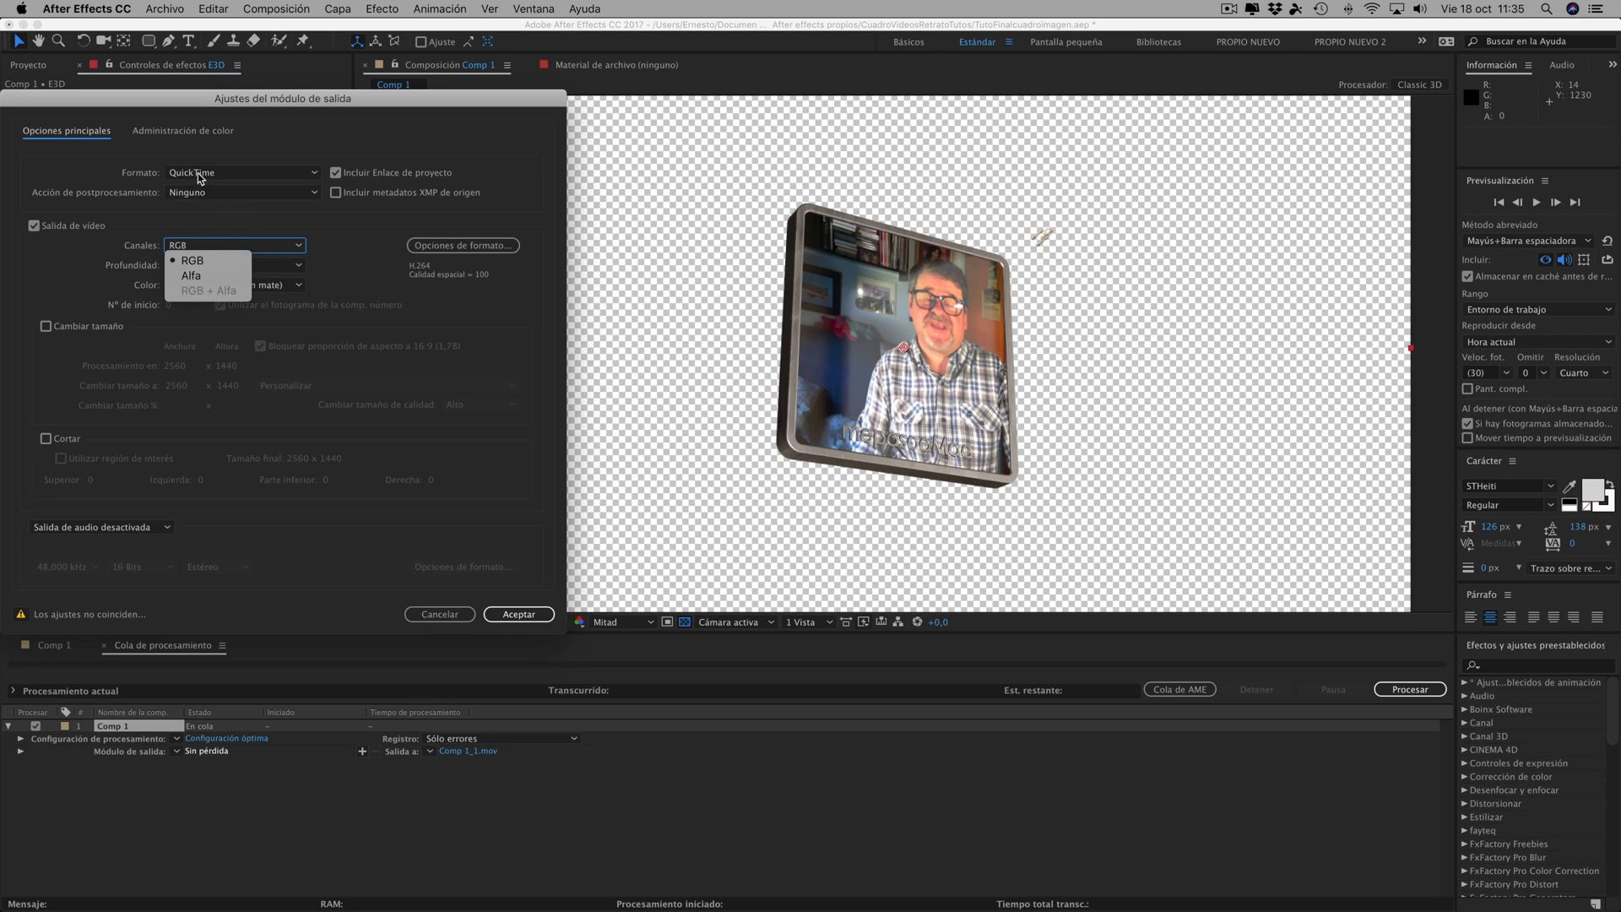
click(451, 245)
click(263, 119)
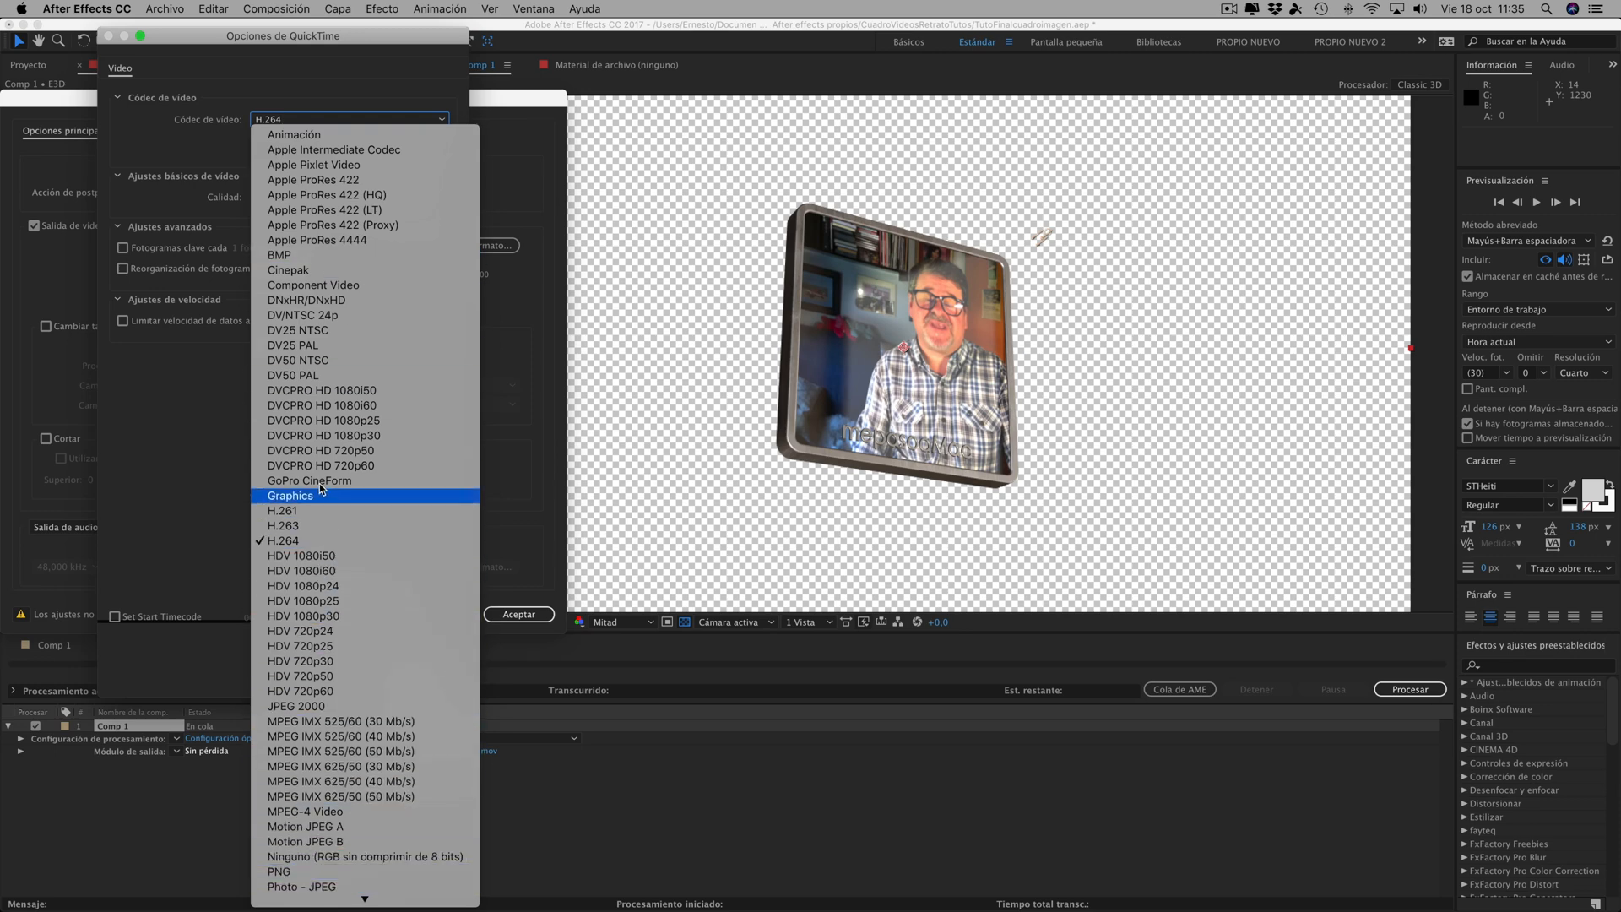
mouse_move(346, 899)
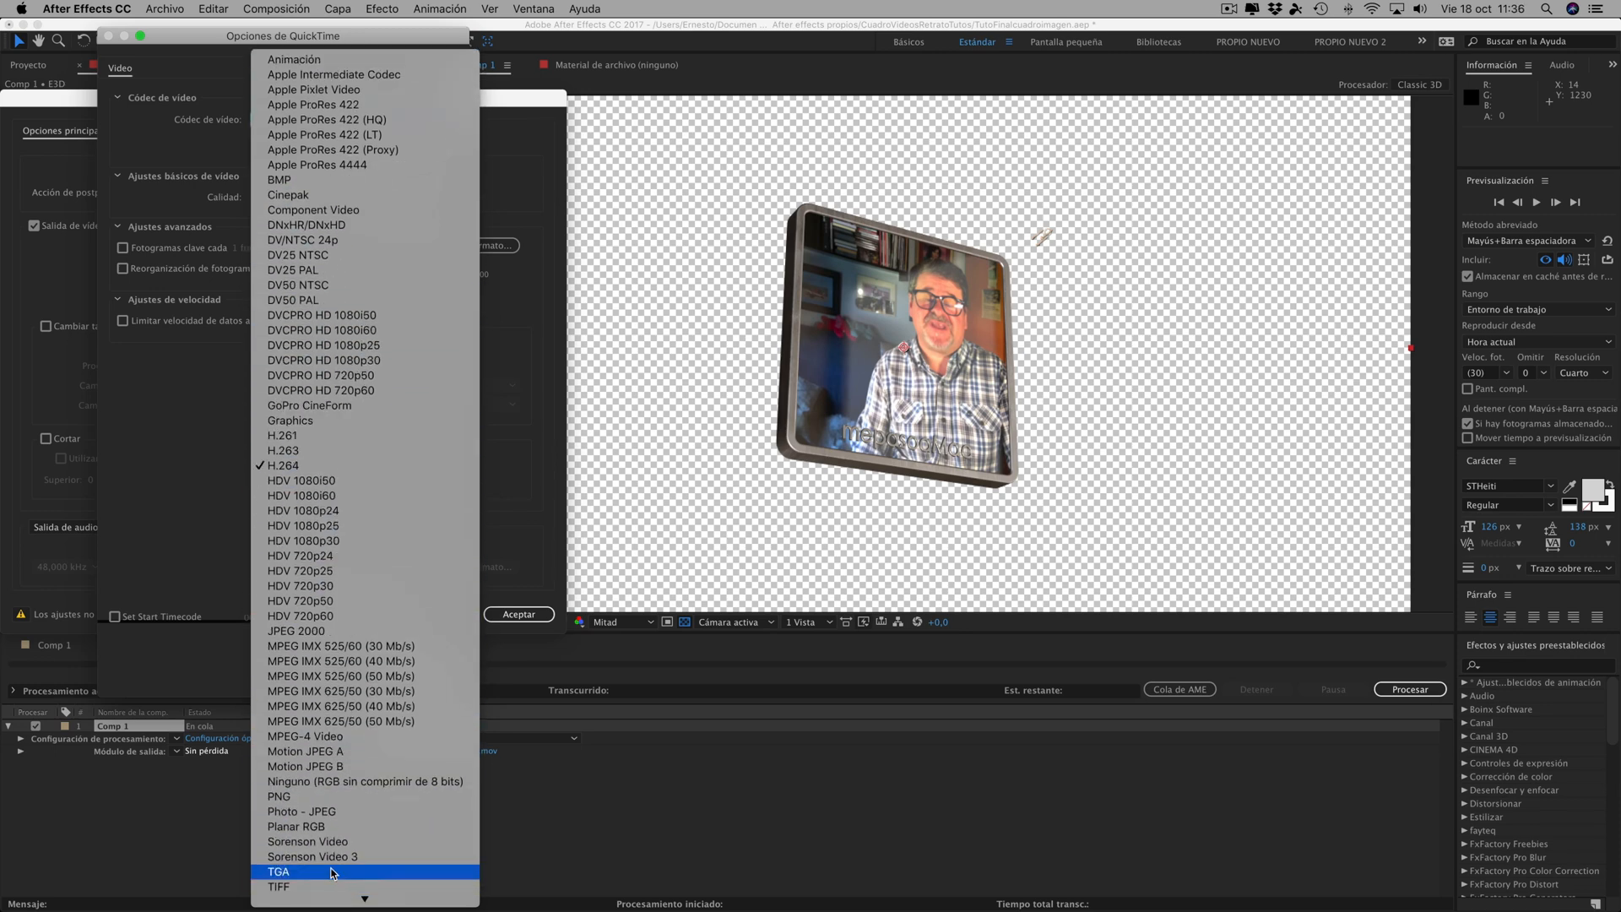
scroll(342, 760, down, 8)
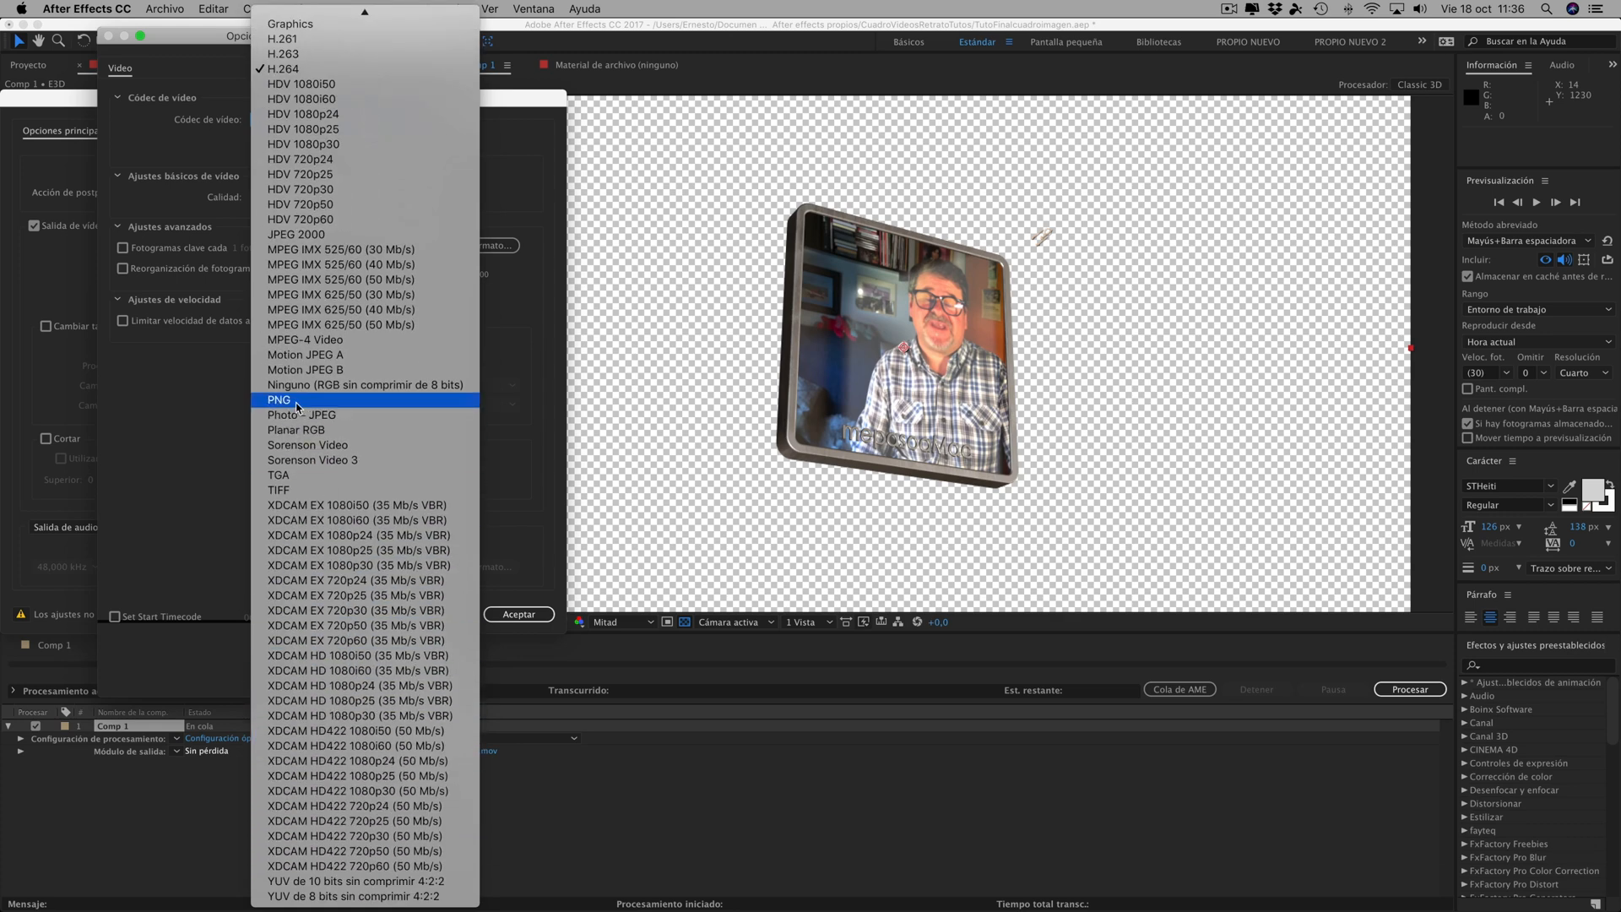
scroll(314, 427, up, 8)
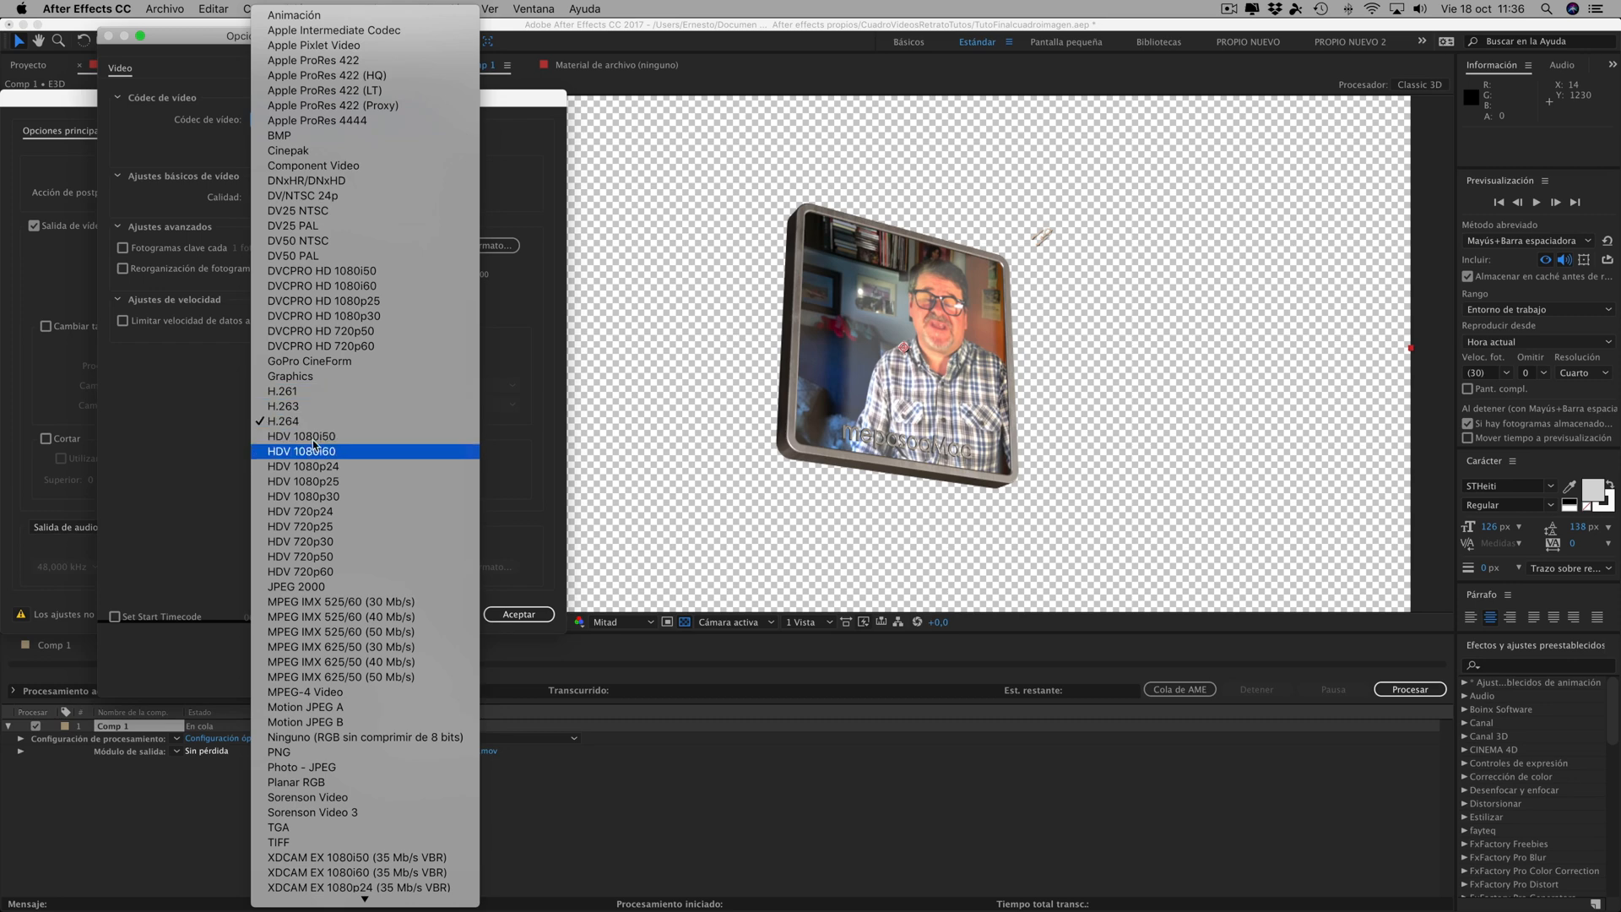
click(287, 15)
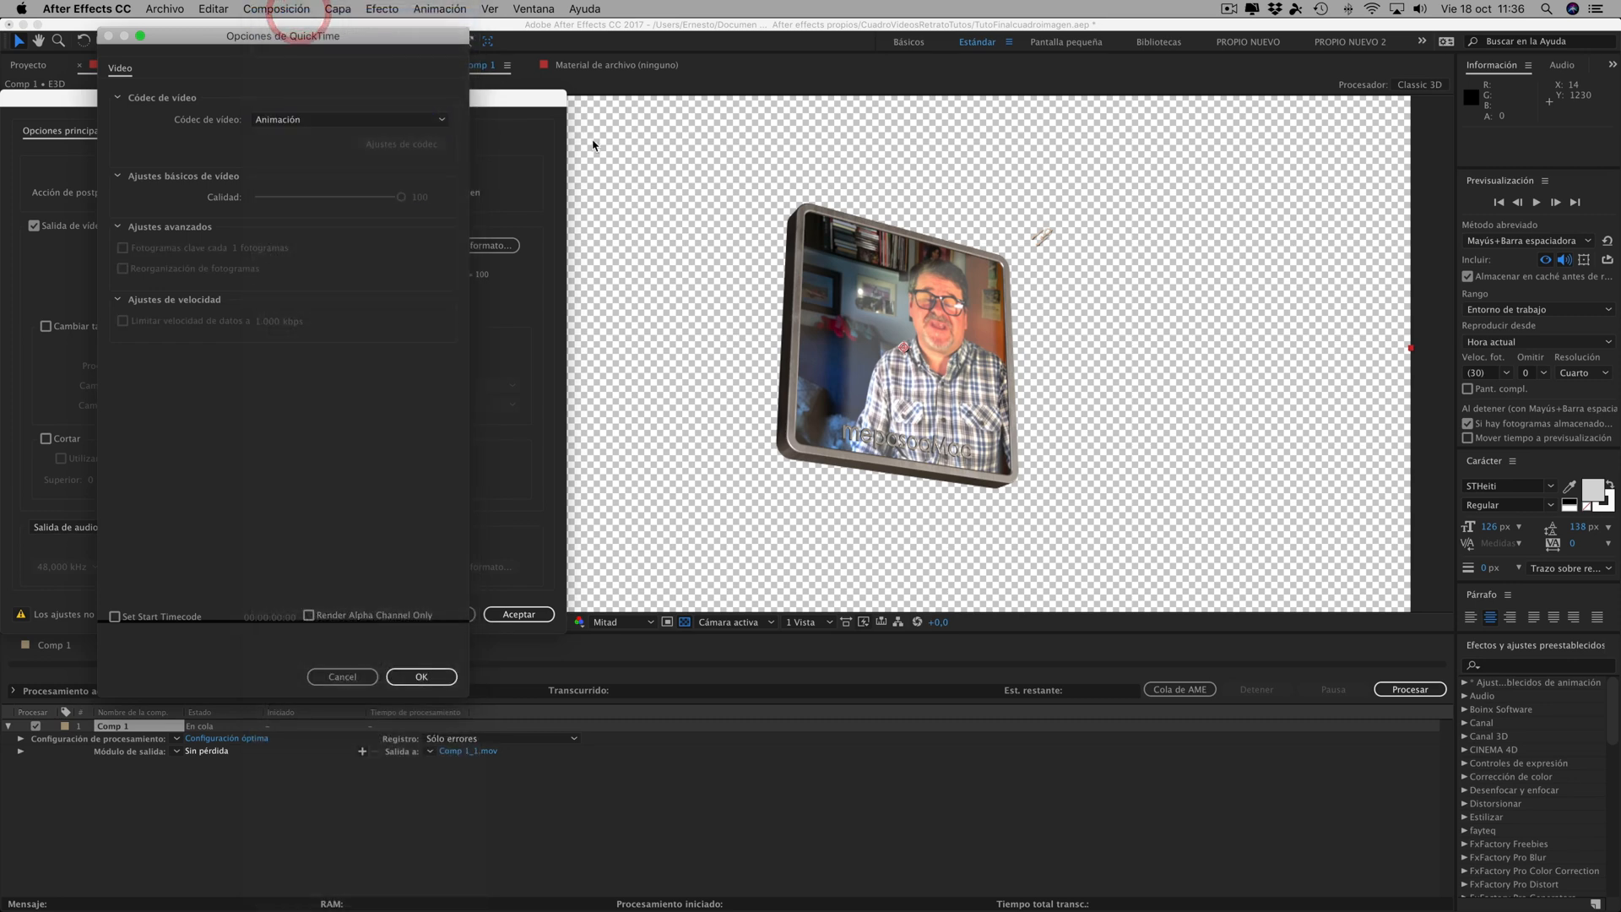
click(424, 675)
- Set the output channels to RGB + Alfa and accept the output module settings
click(192, 247)
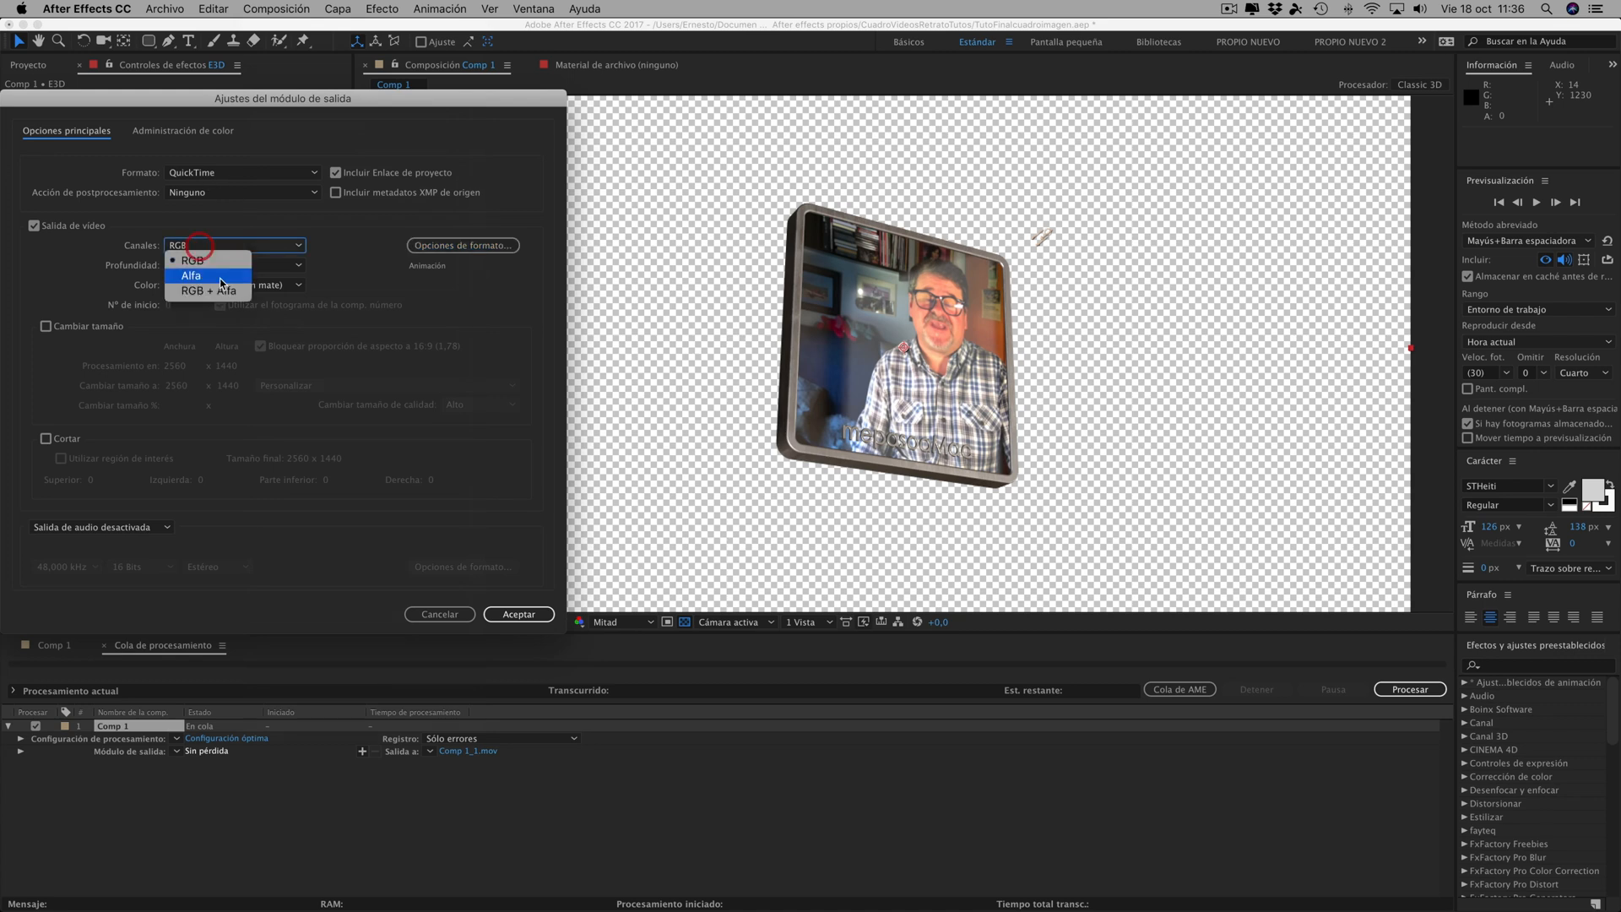
click(203, 287)
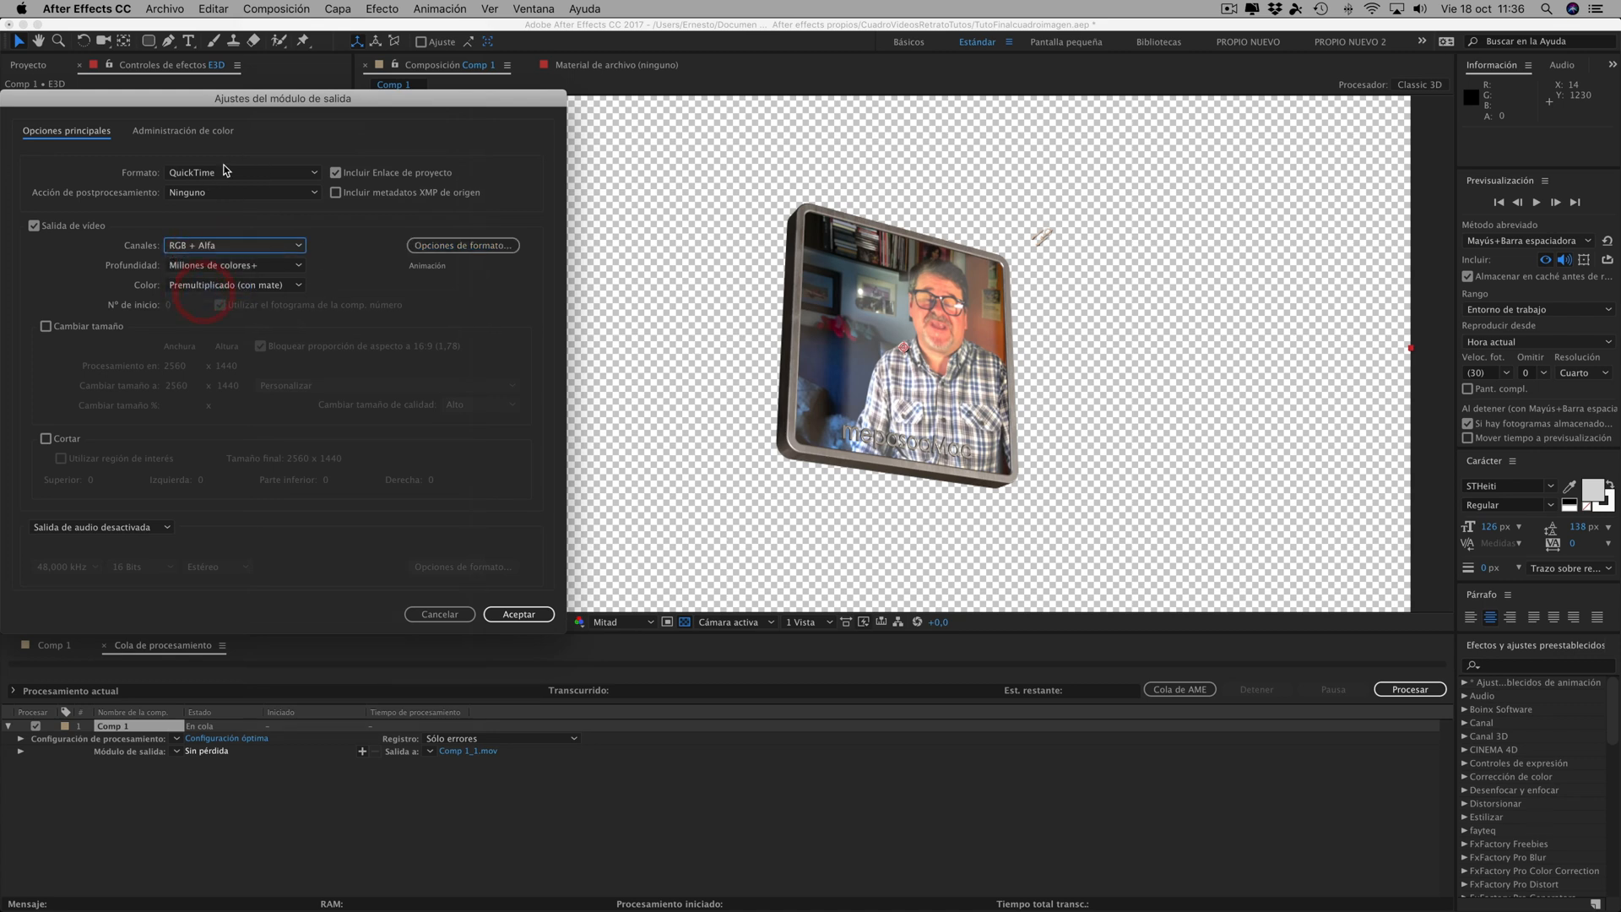
click(529, 618)
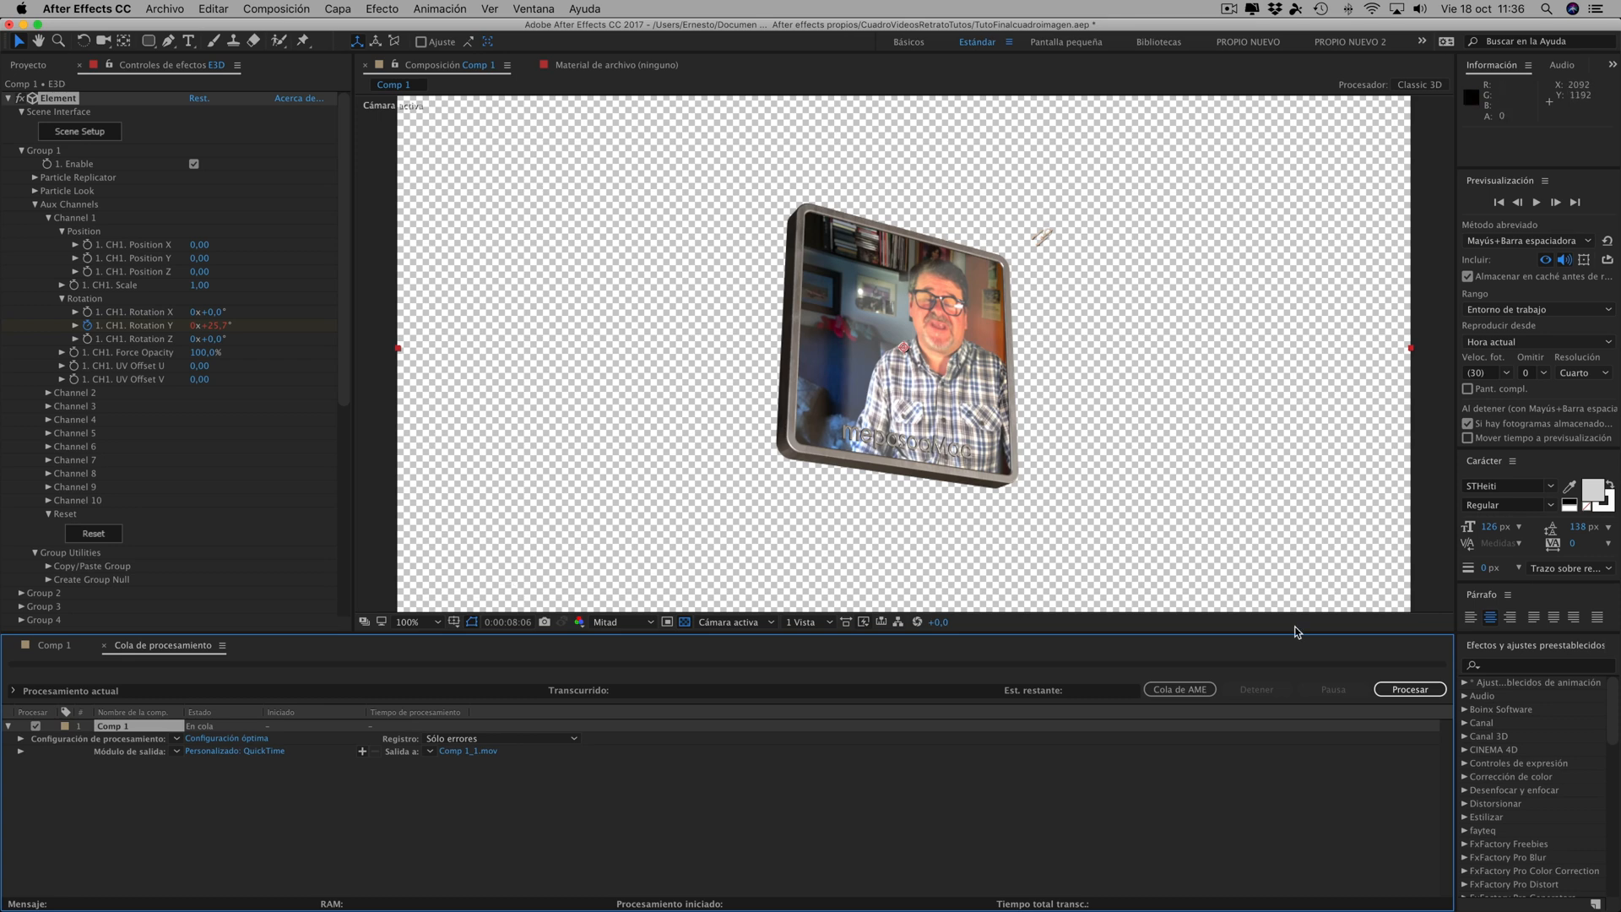
- Name the Comp 1 output file TutoFinalnicioCaraVideo.mov in the Videos renderizados AE AkiTio folder and start the render
click(469, 751)
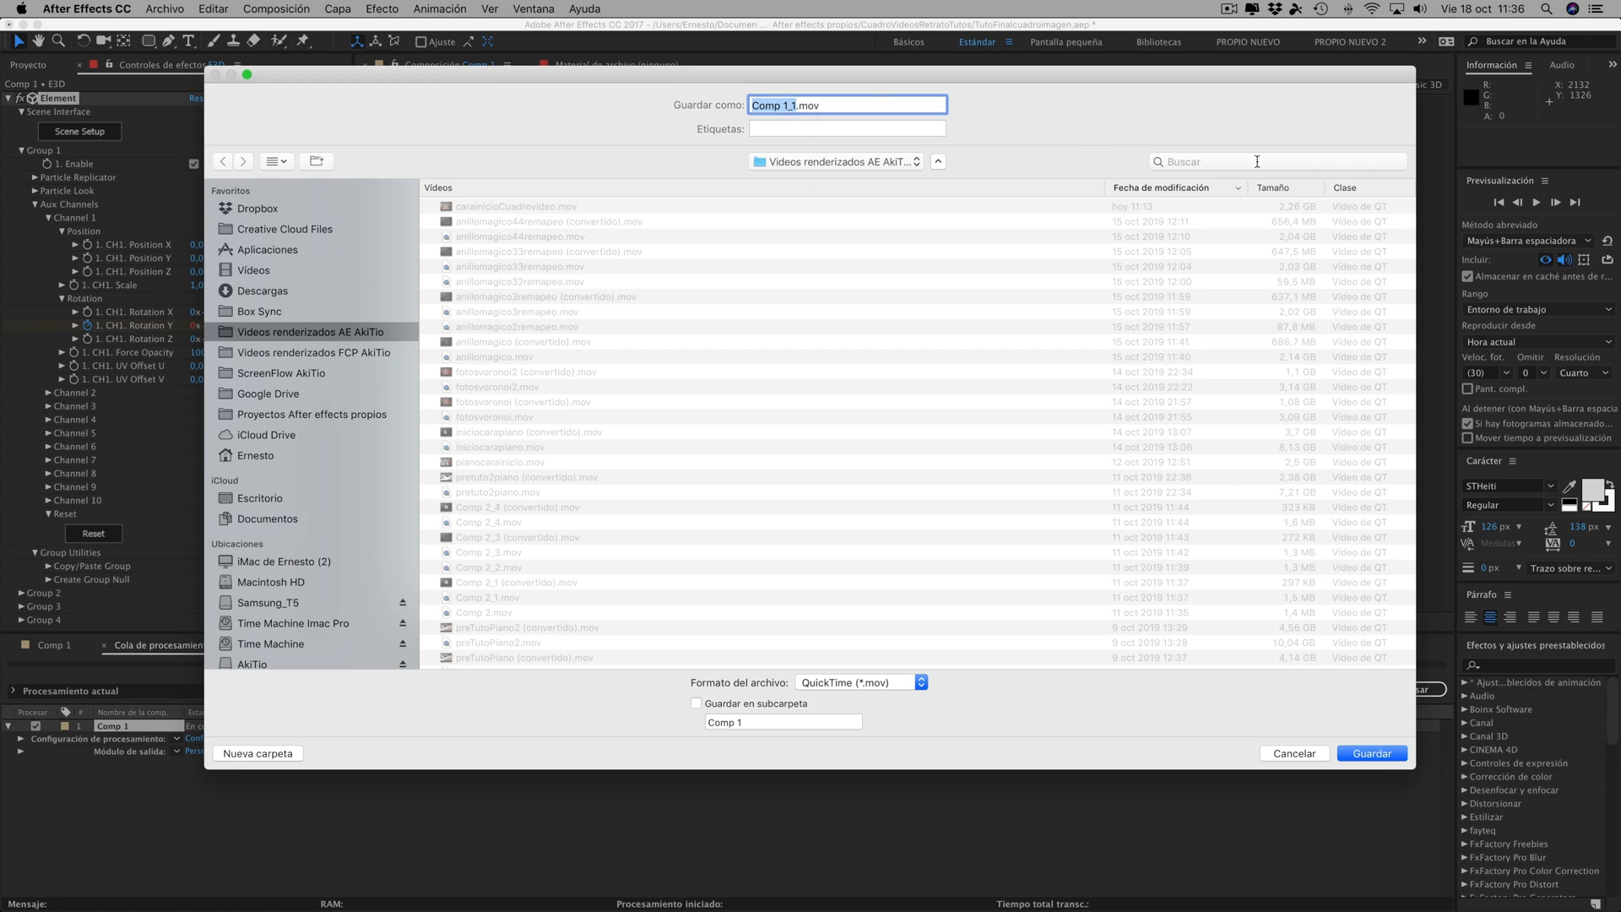
text(TutoFinalInc)
key(BackSpace)
key(BackSpace)
key(BackSpace)
text(nicioCara)
scroll(1359, 643, down, 1)
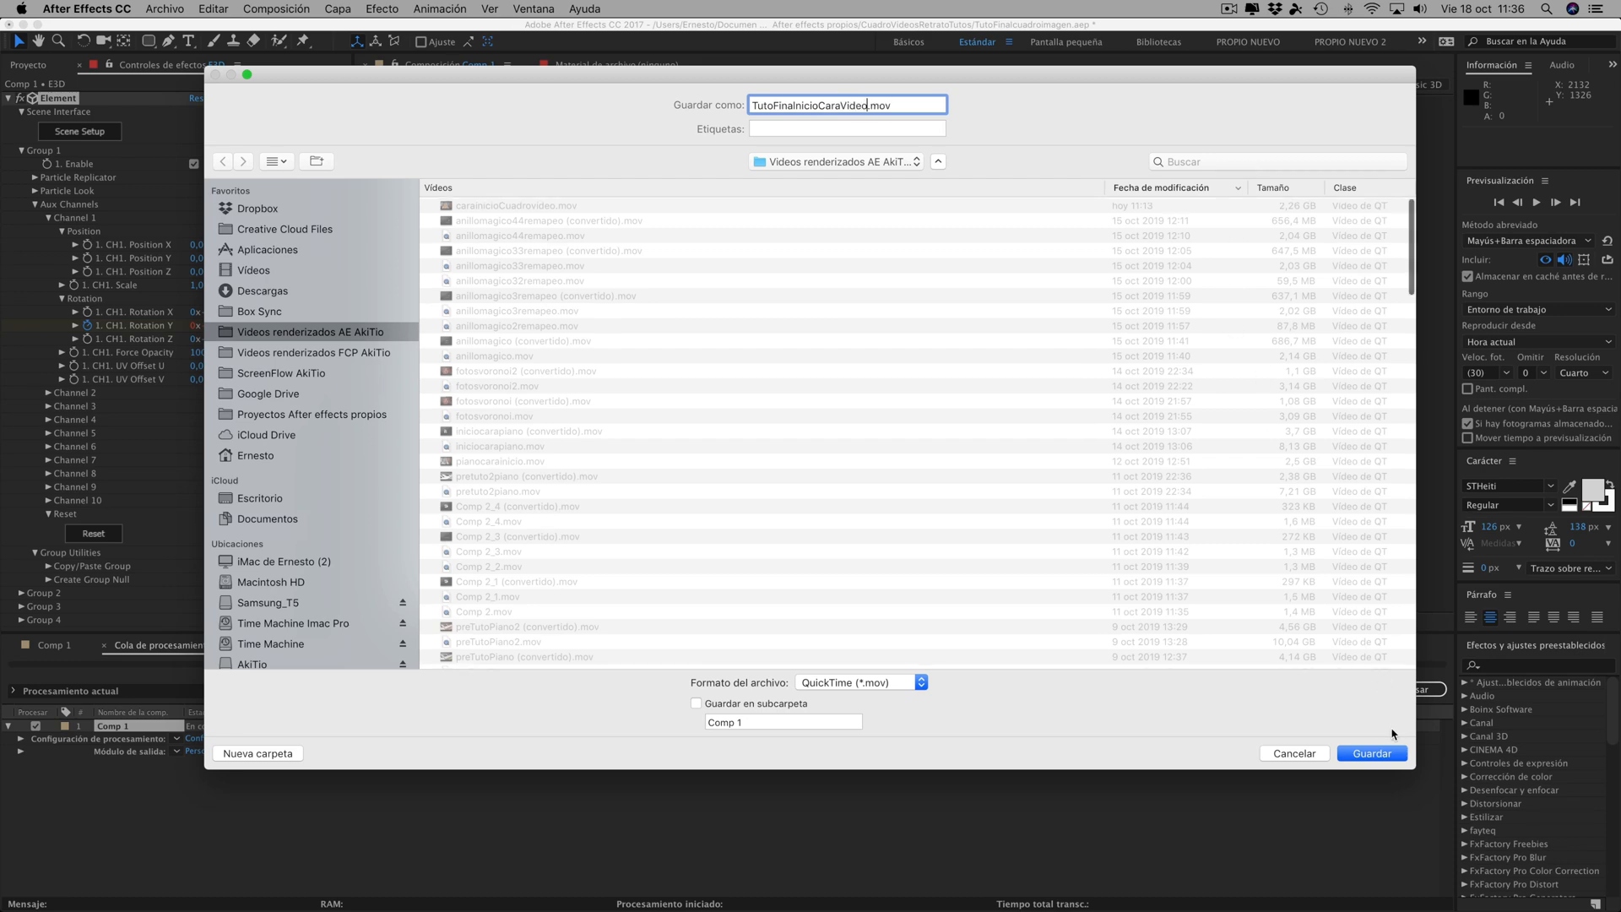
click(1372, 753)
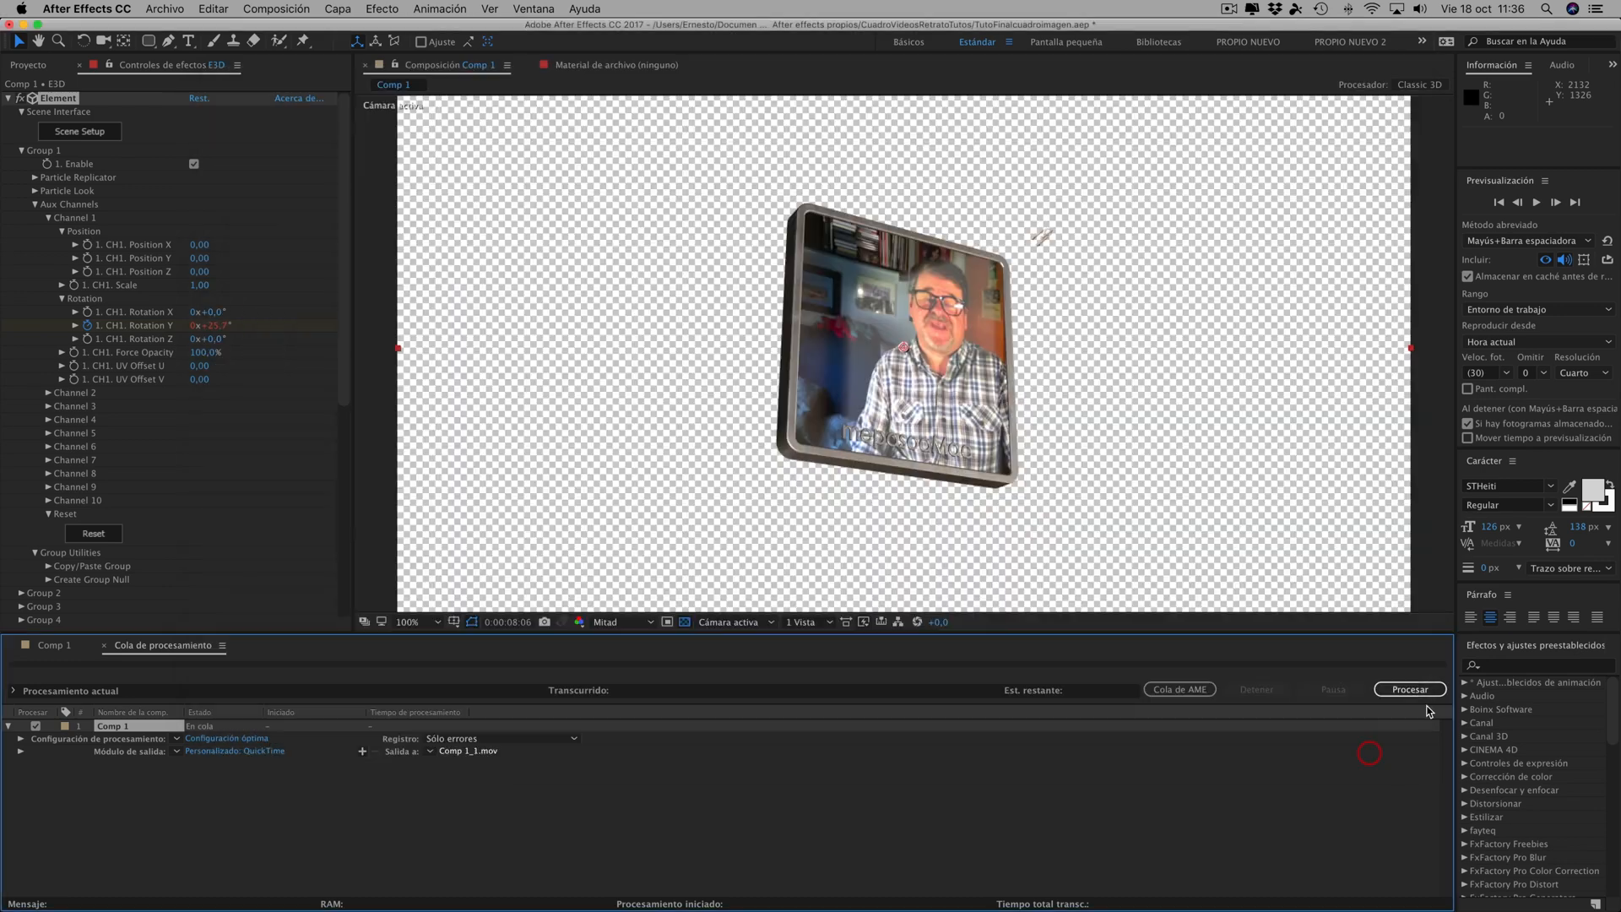
click(1404, 691)
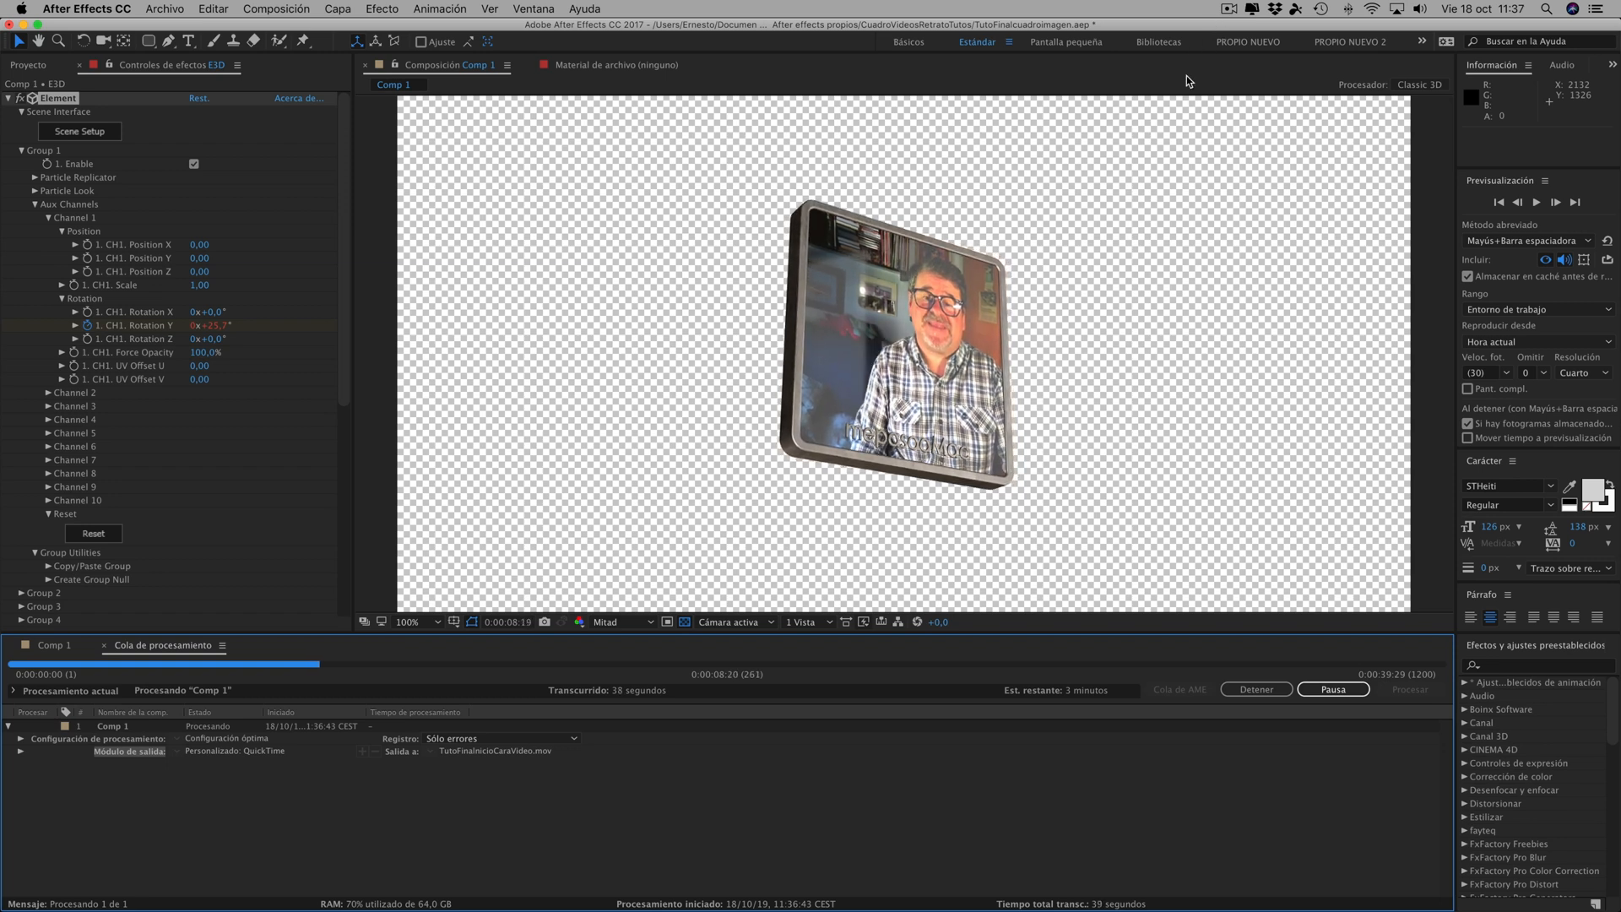
click(1230, 10)
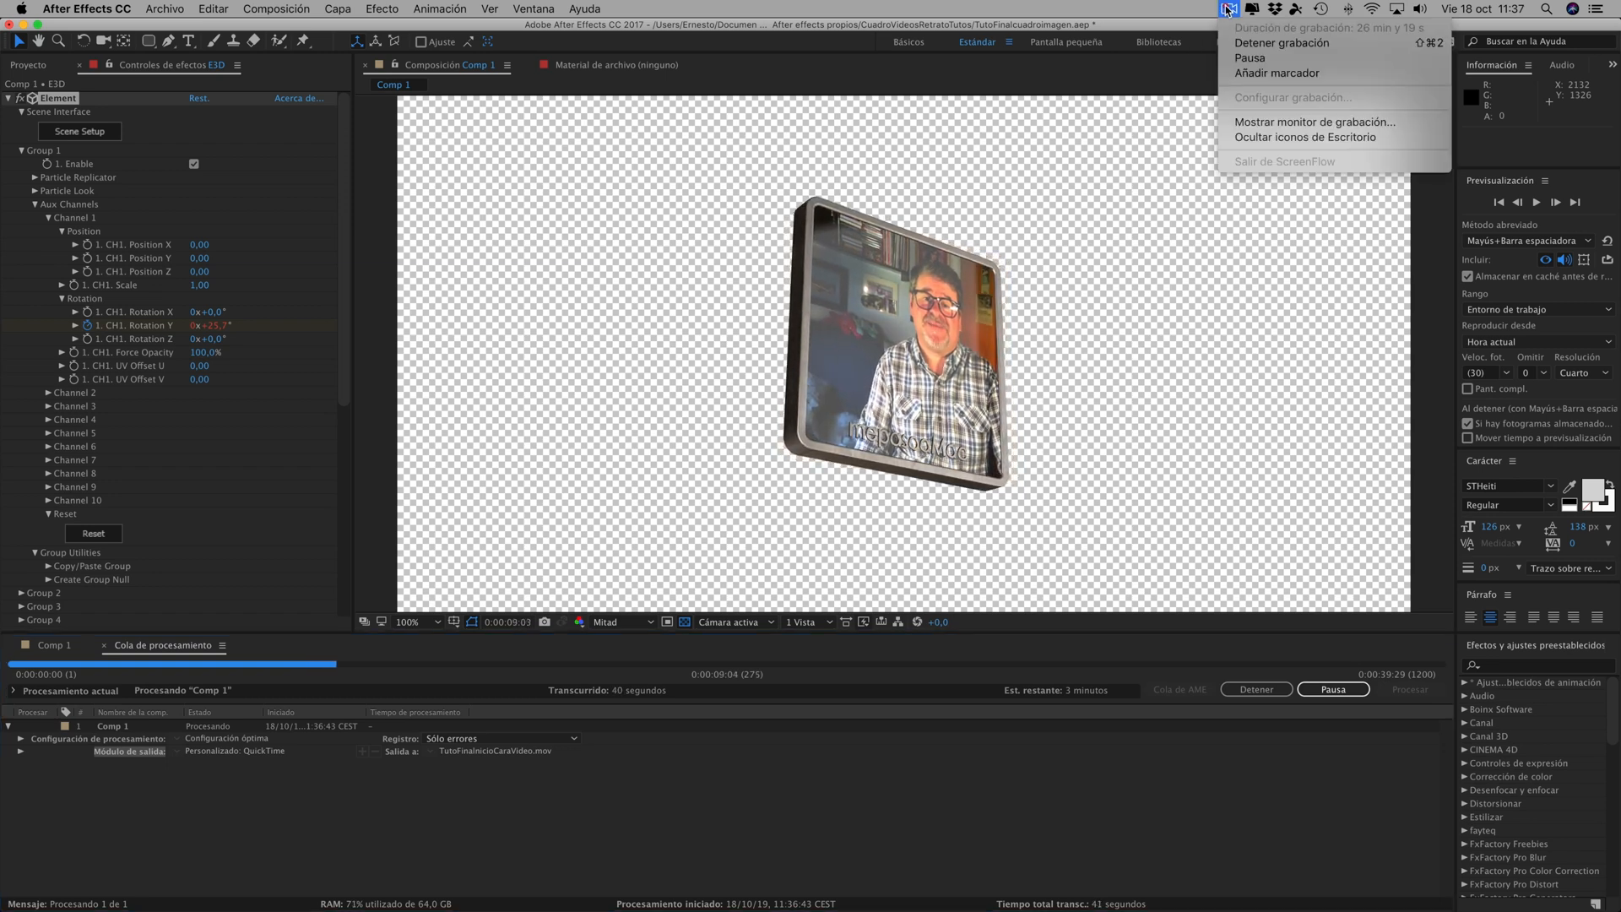
click(1246, 60)
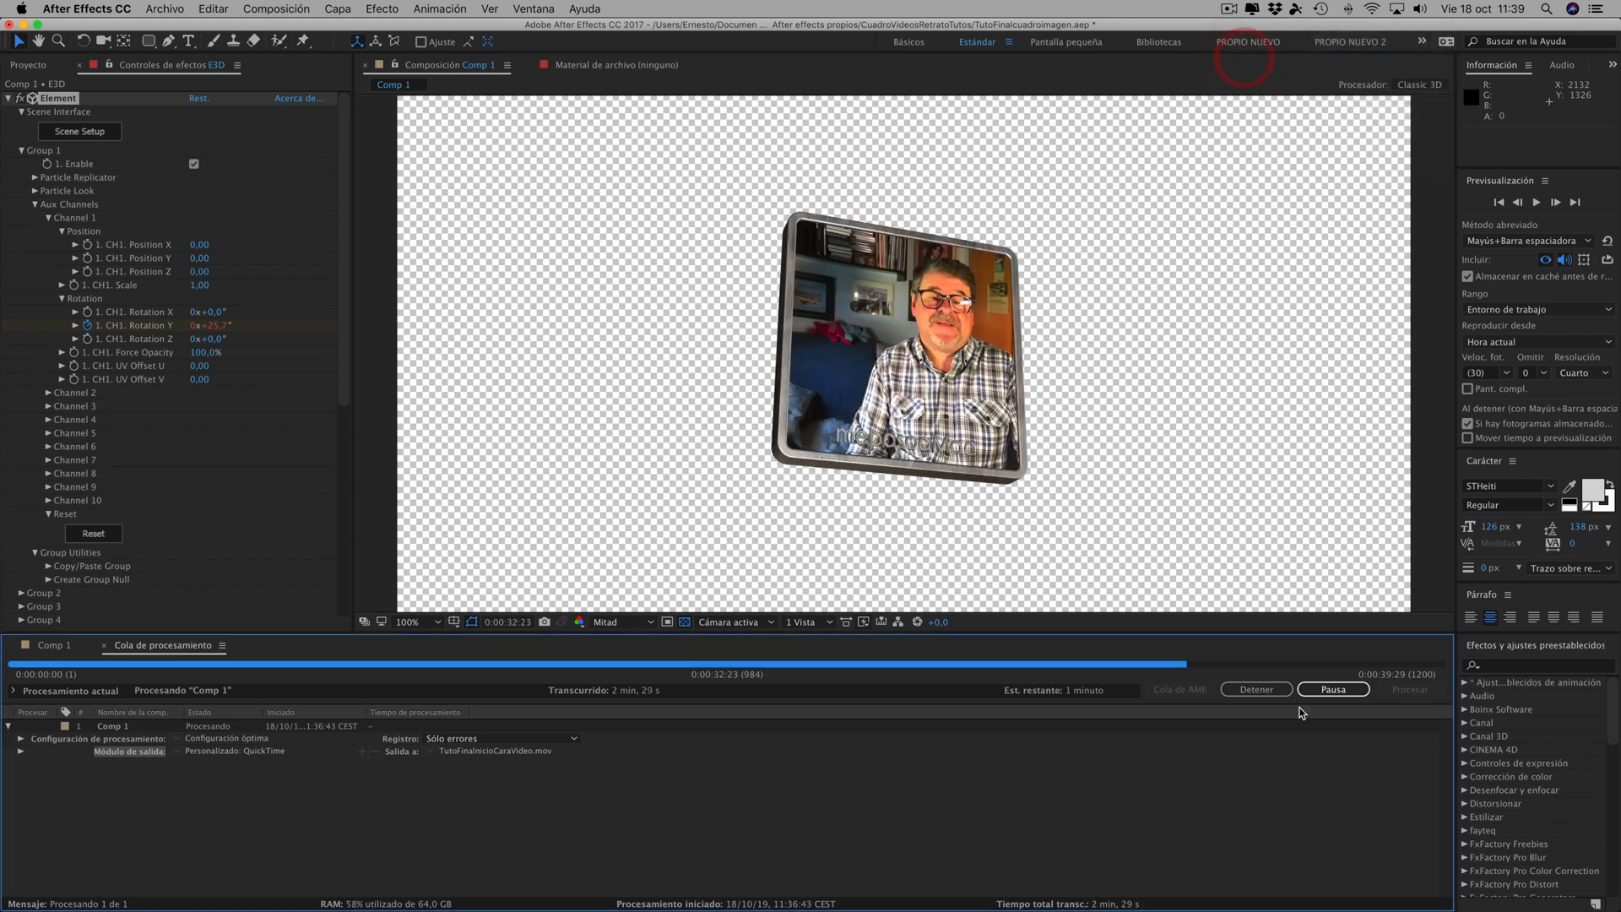
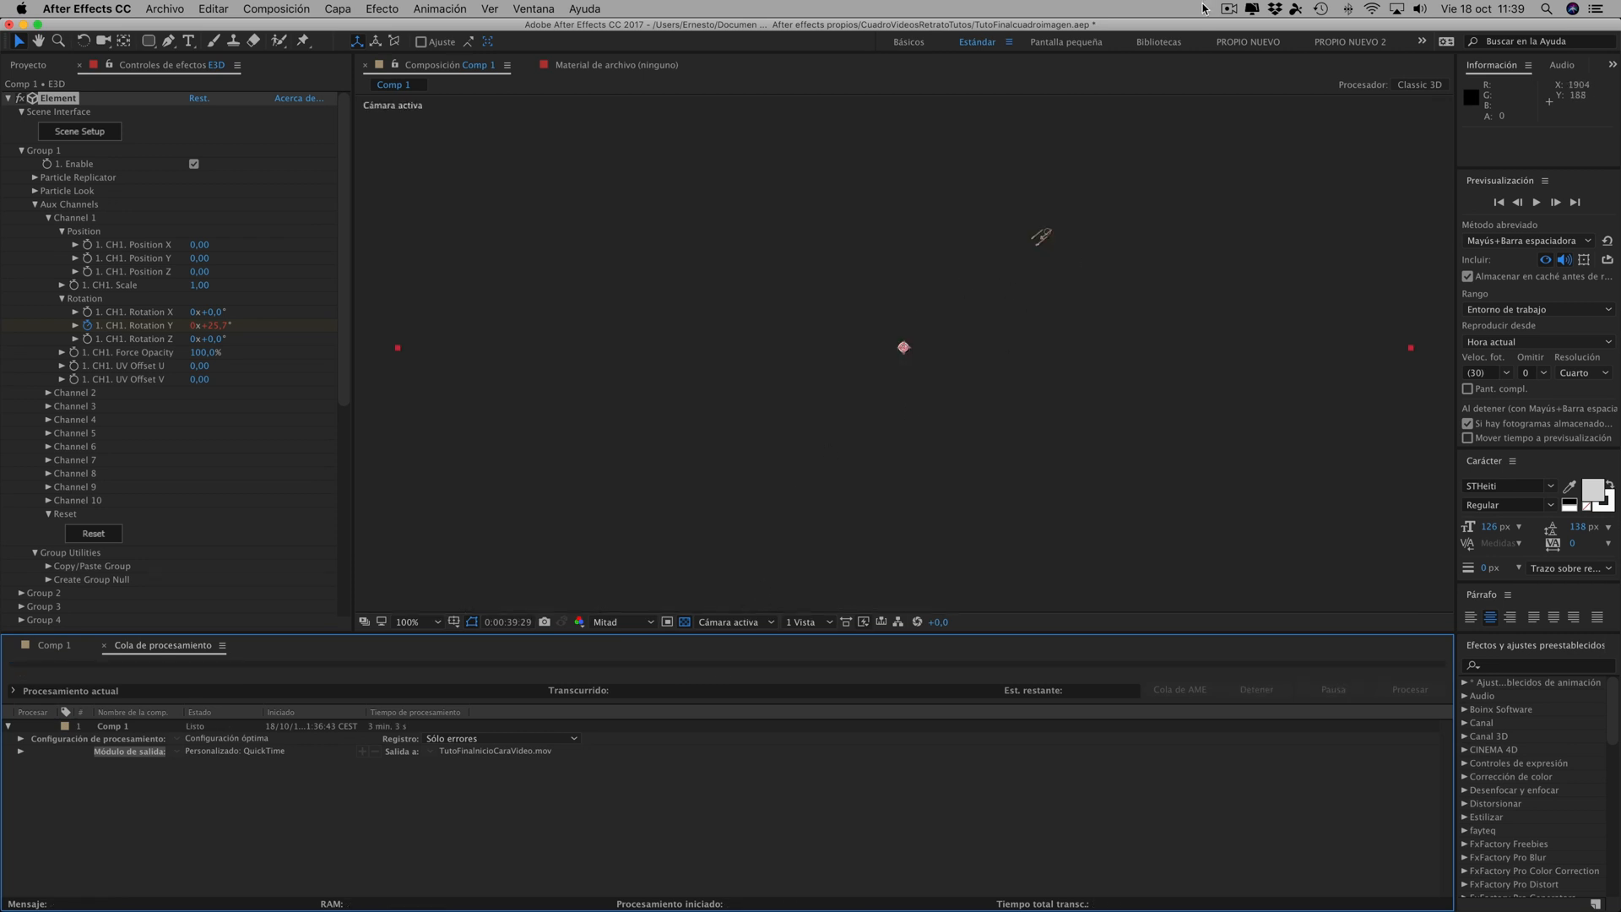
- Close the Notes window and show the Videos renderizados AE AkiTio folder in Finder
click(160, 13)
click(169, 156)
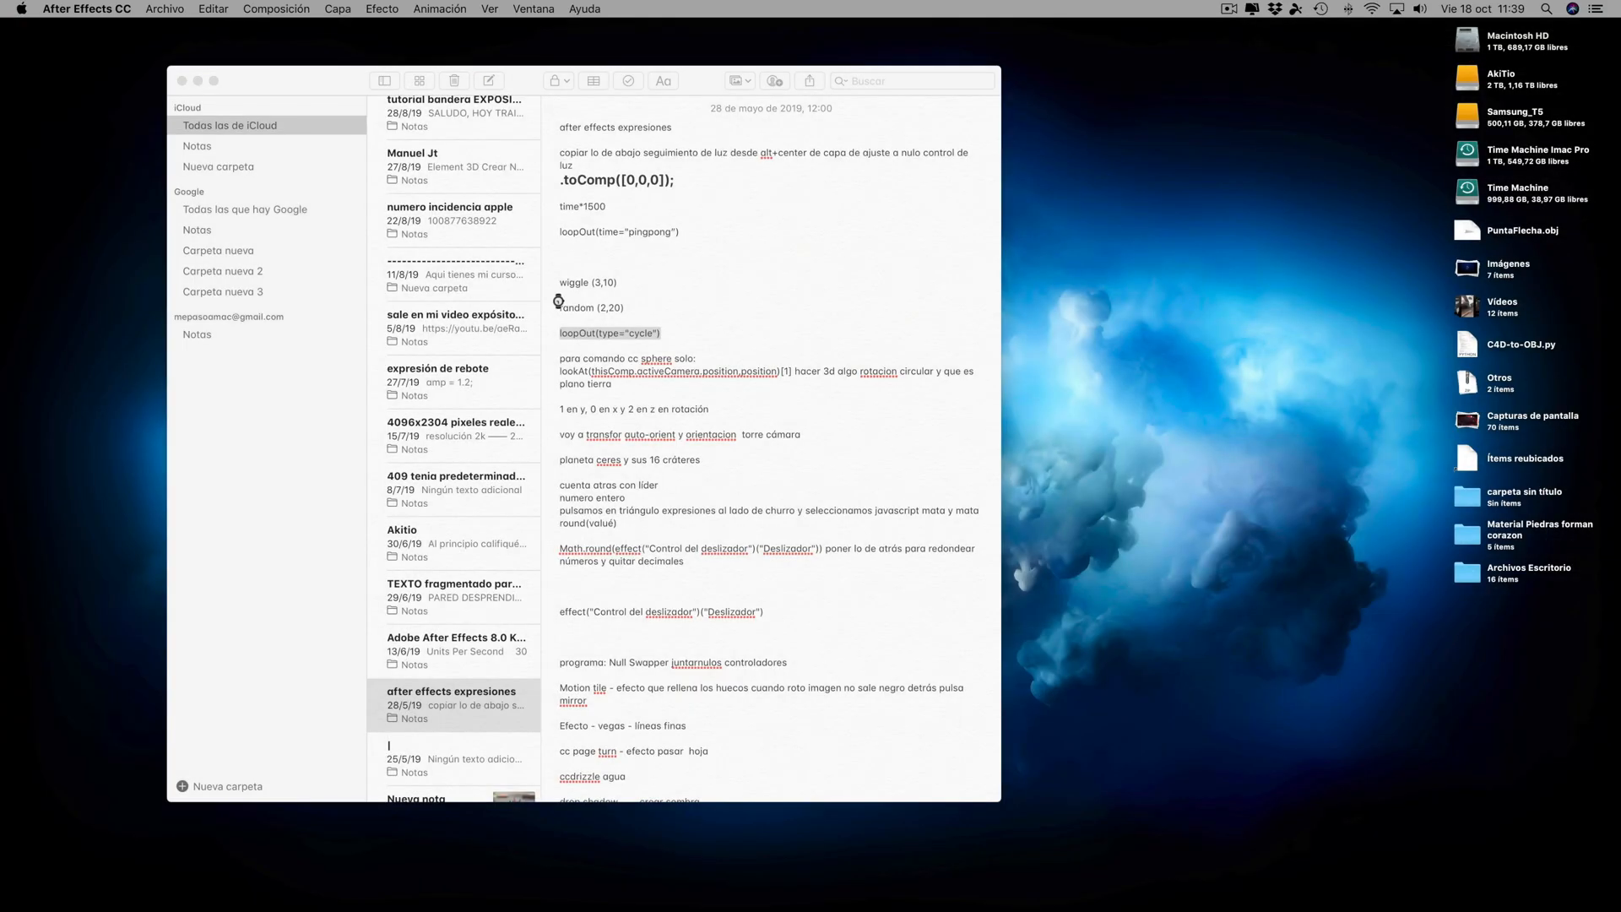
click(181, 81)
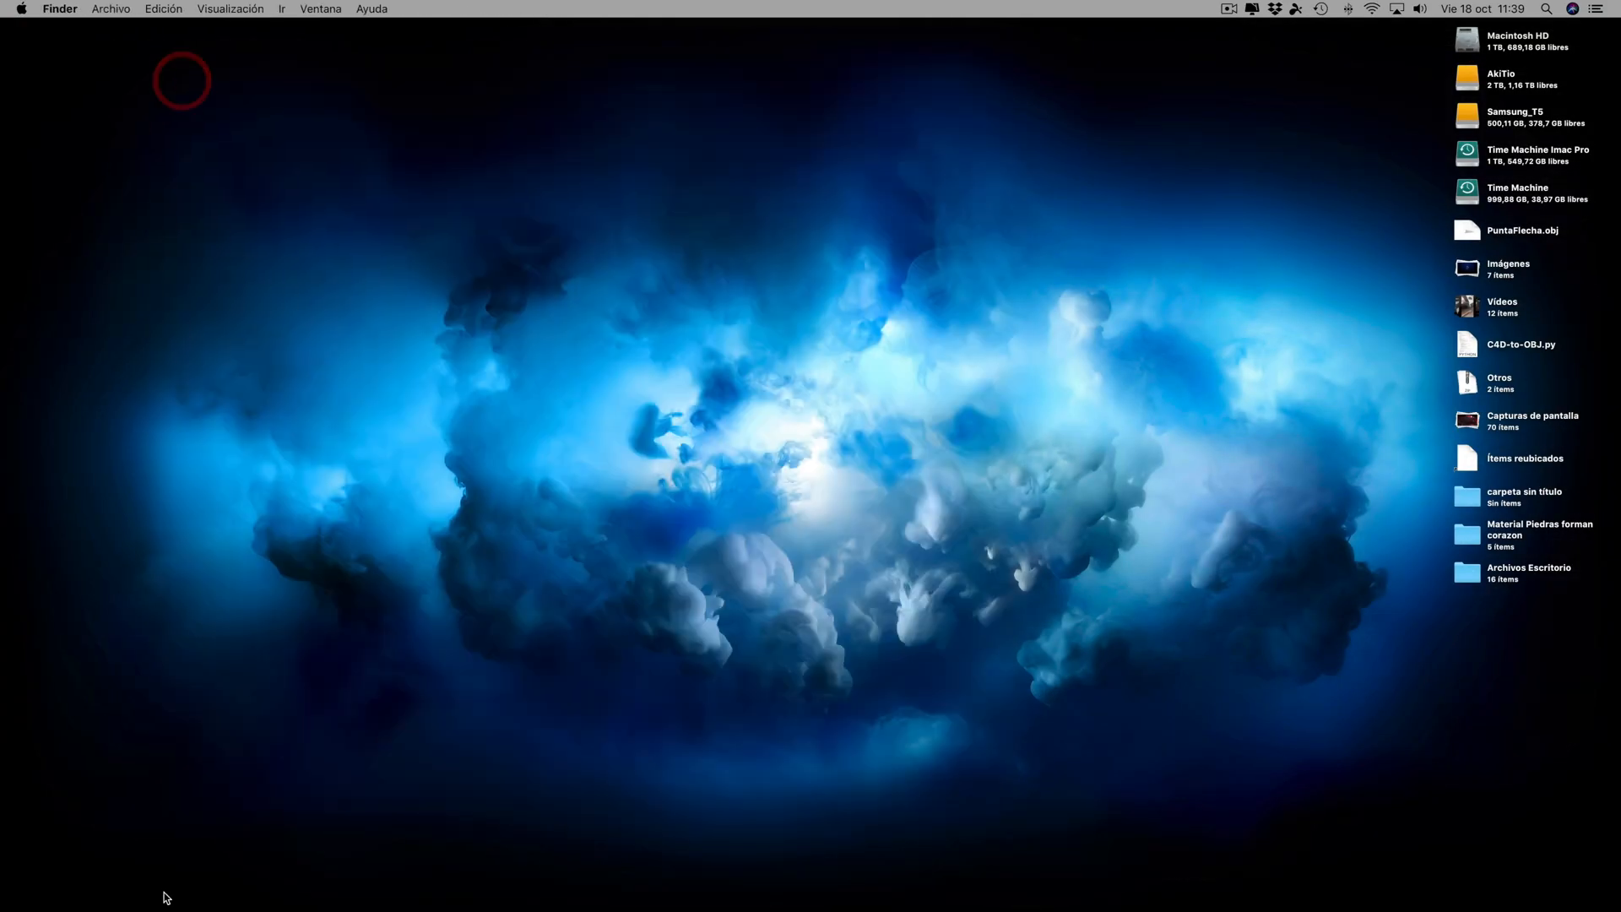
click(192, 895)
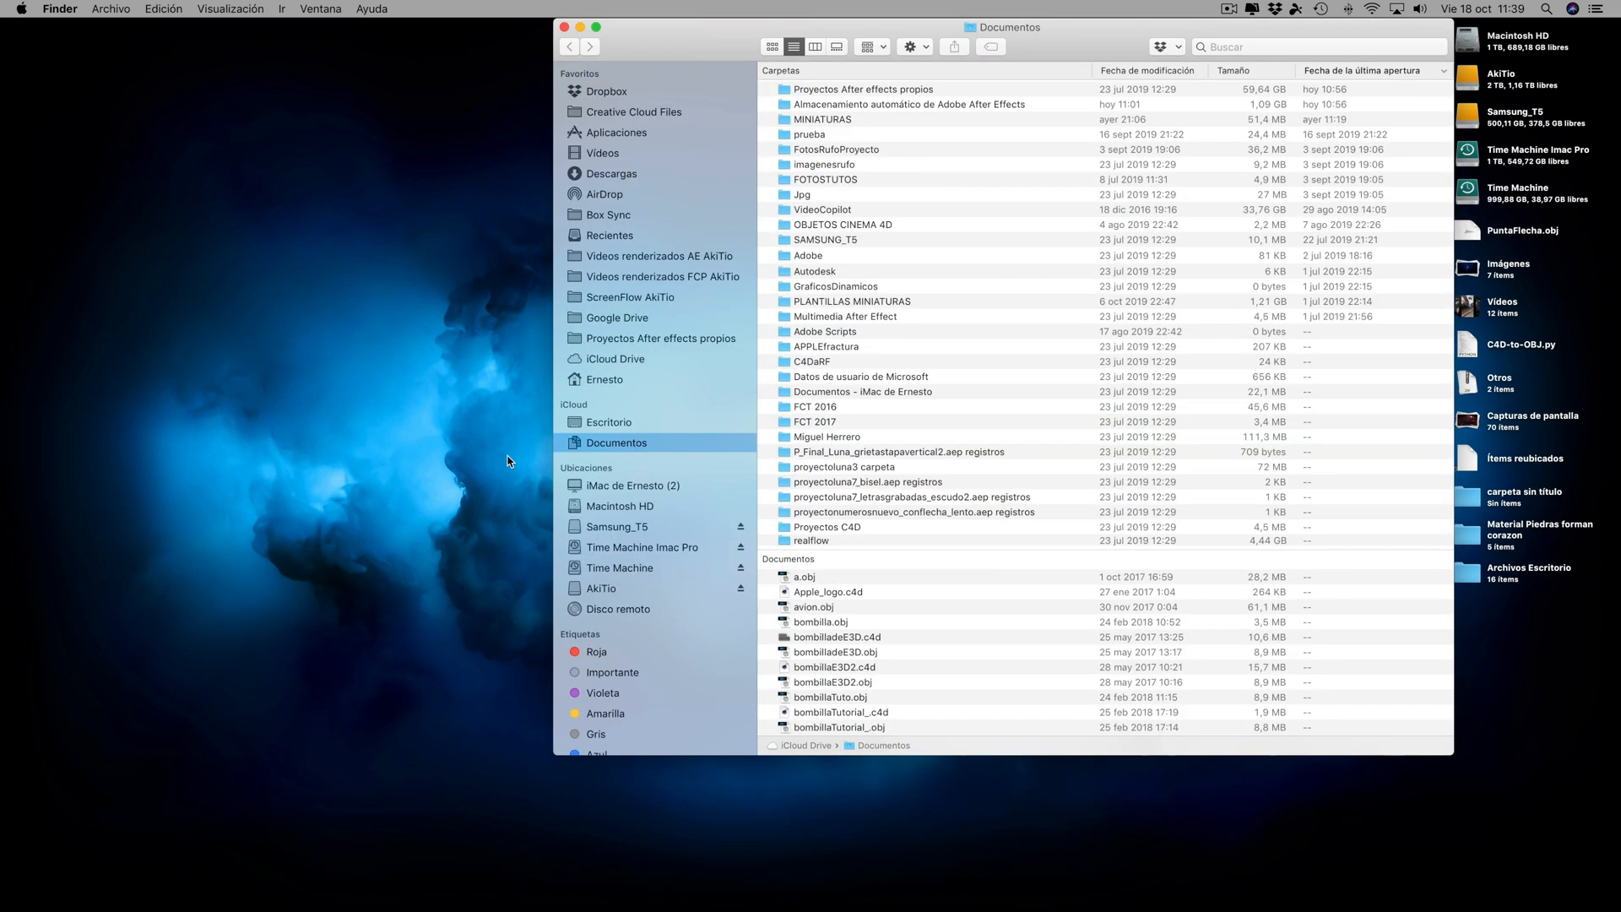
click(688, 257)
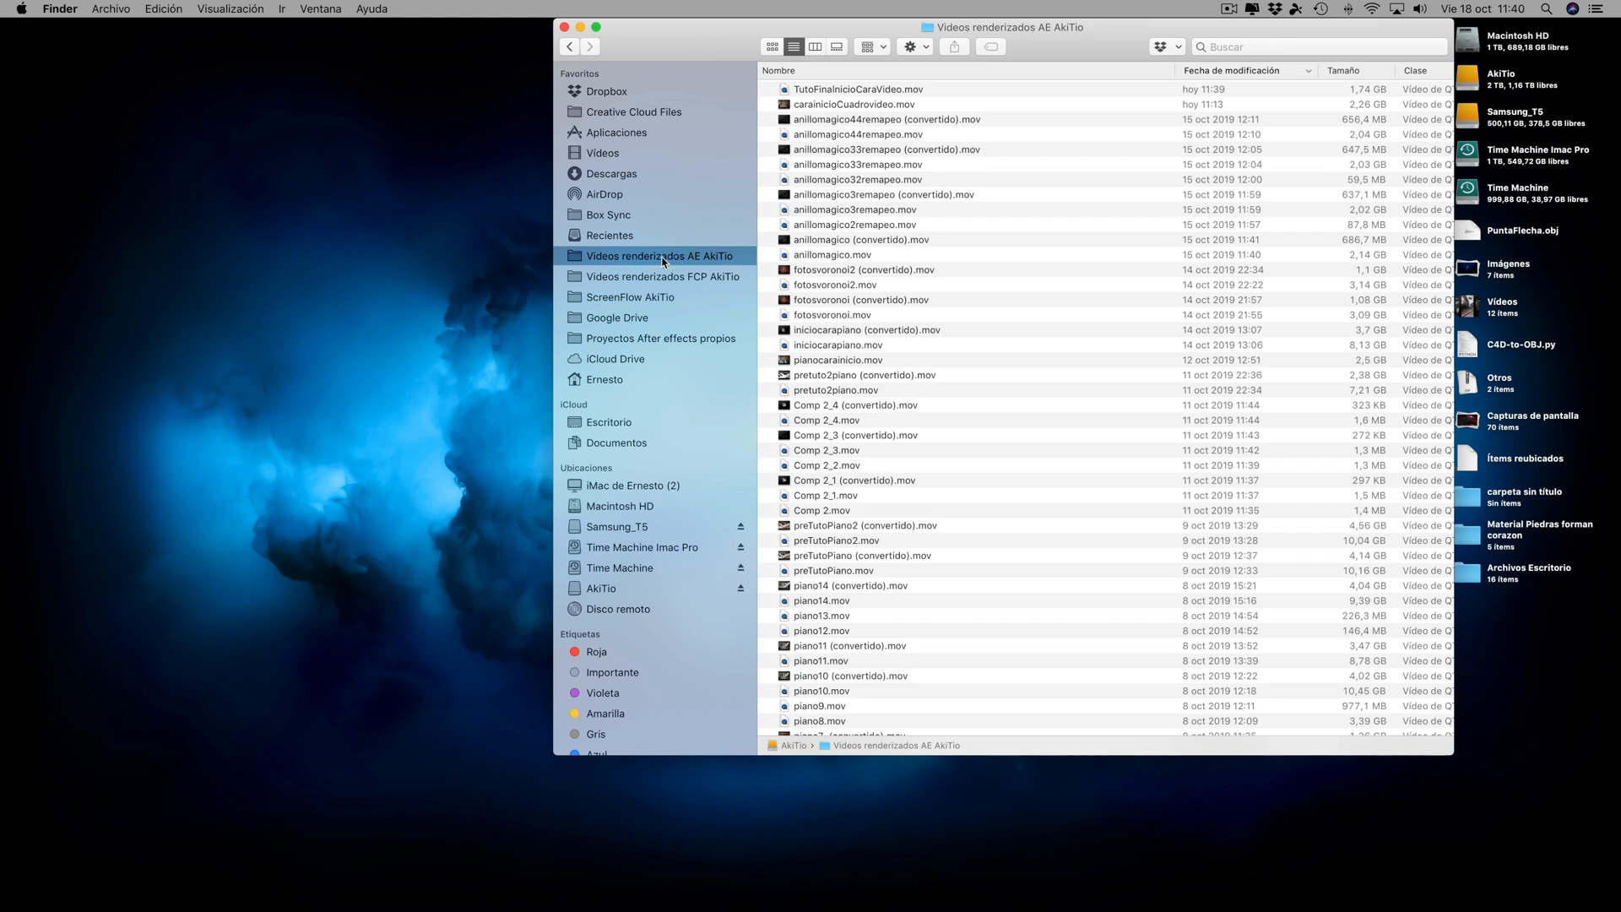
- Open TutoFinalnicioCaraVideo.mov in QuickTime Player and save its converted copy in the Videos renderizados AE AkiTio folder
click(847, 89)
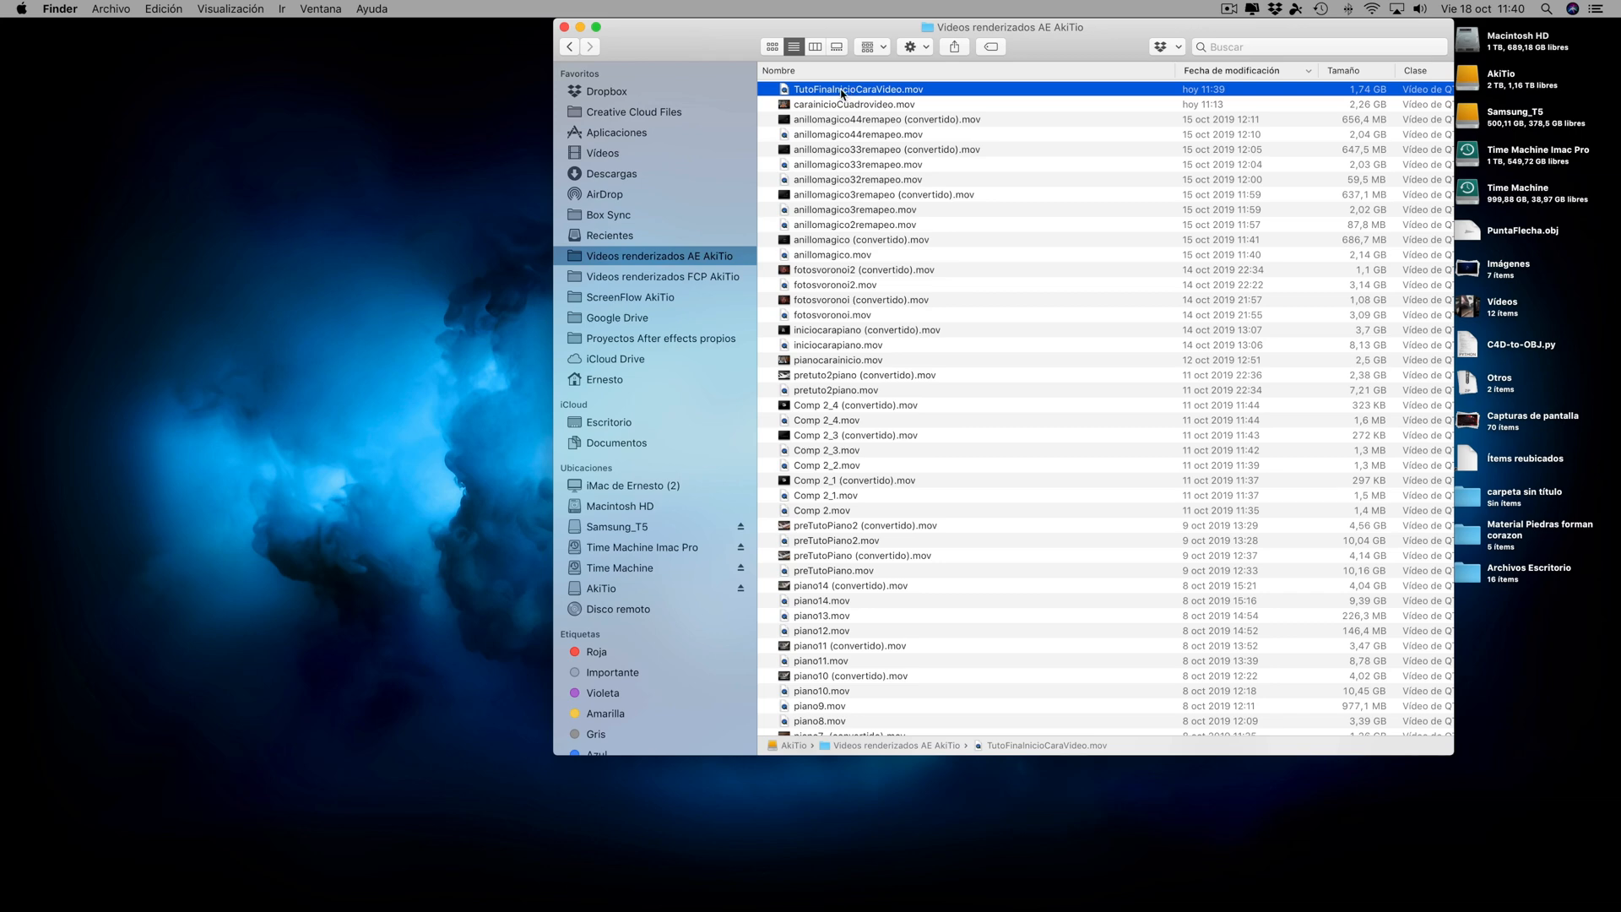
double_click(842, 89)
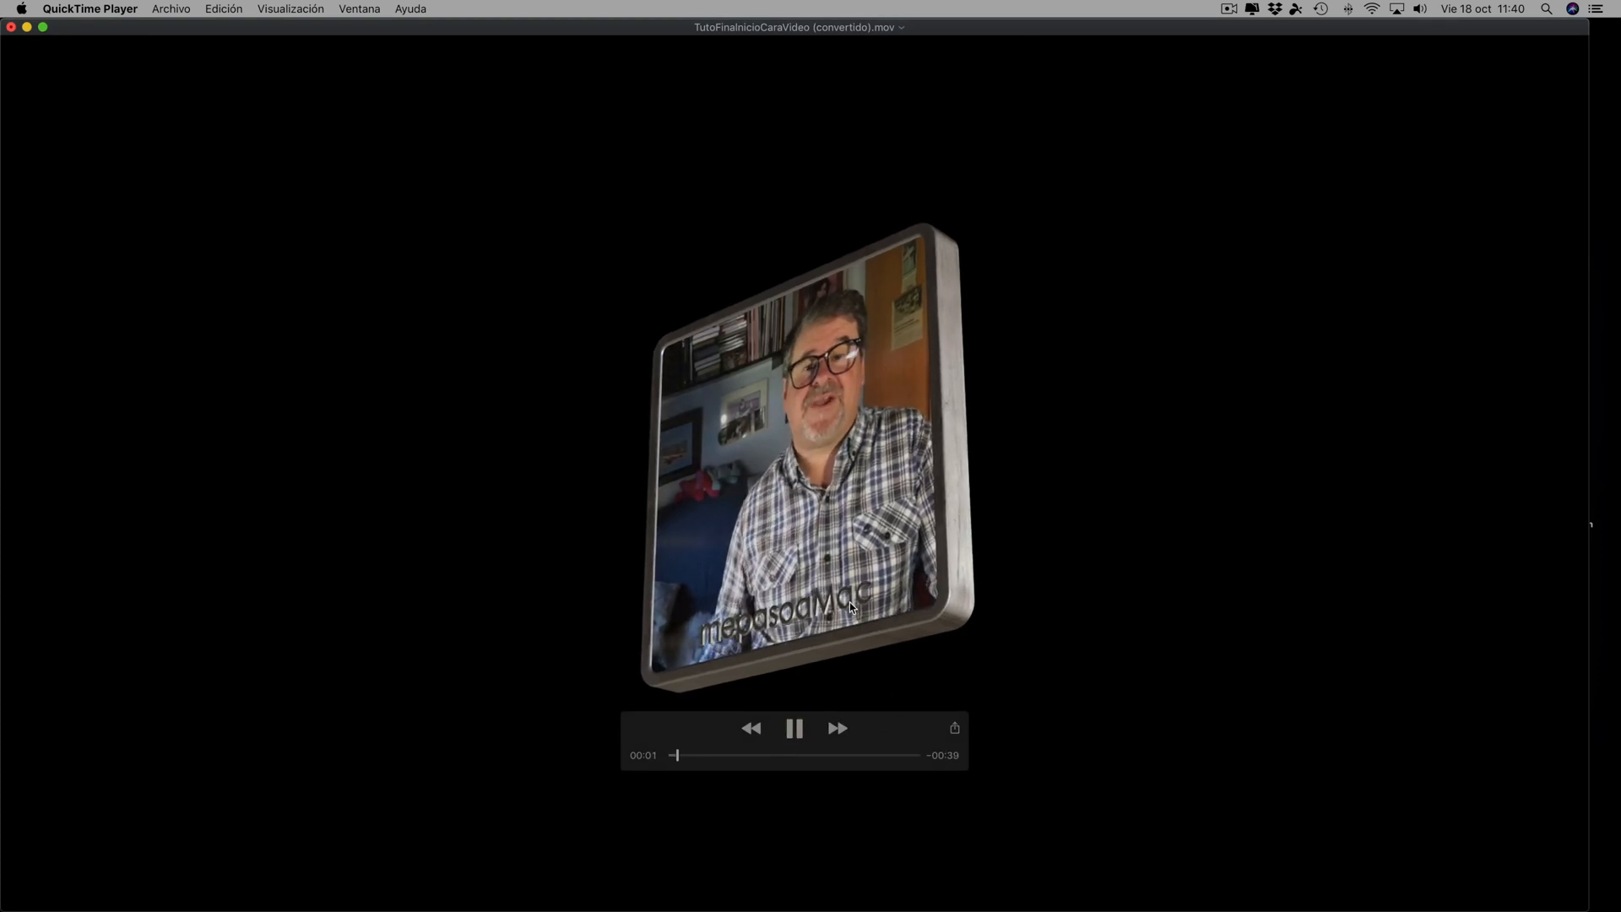
click(794, 729)
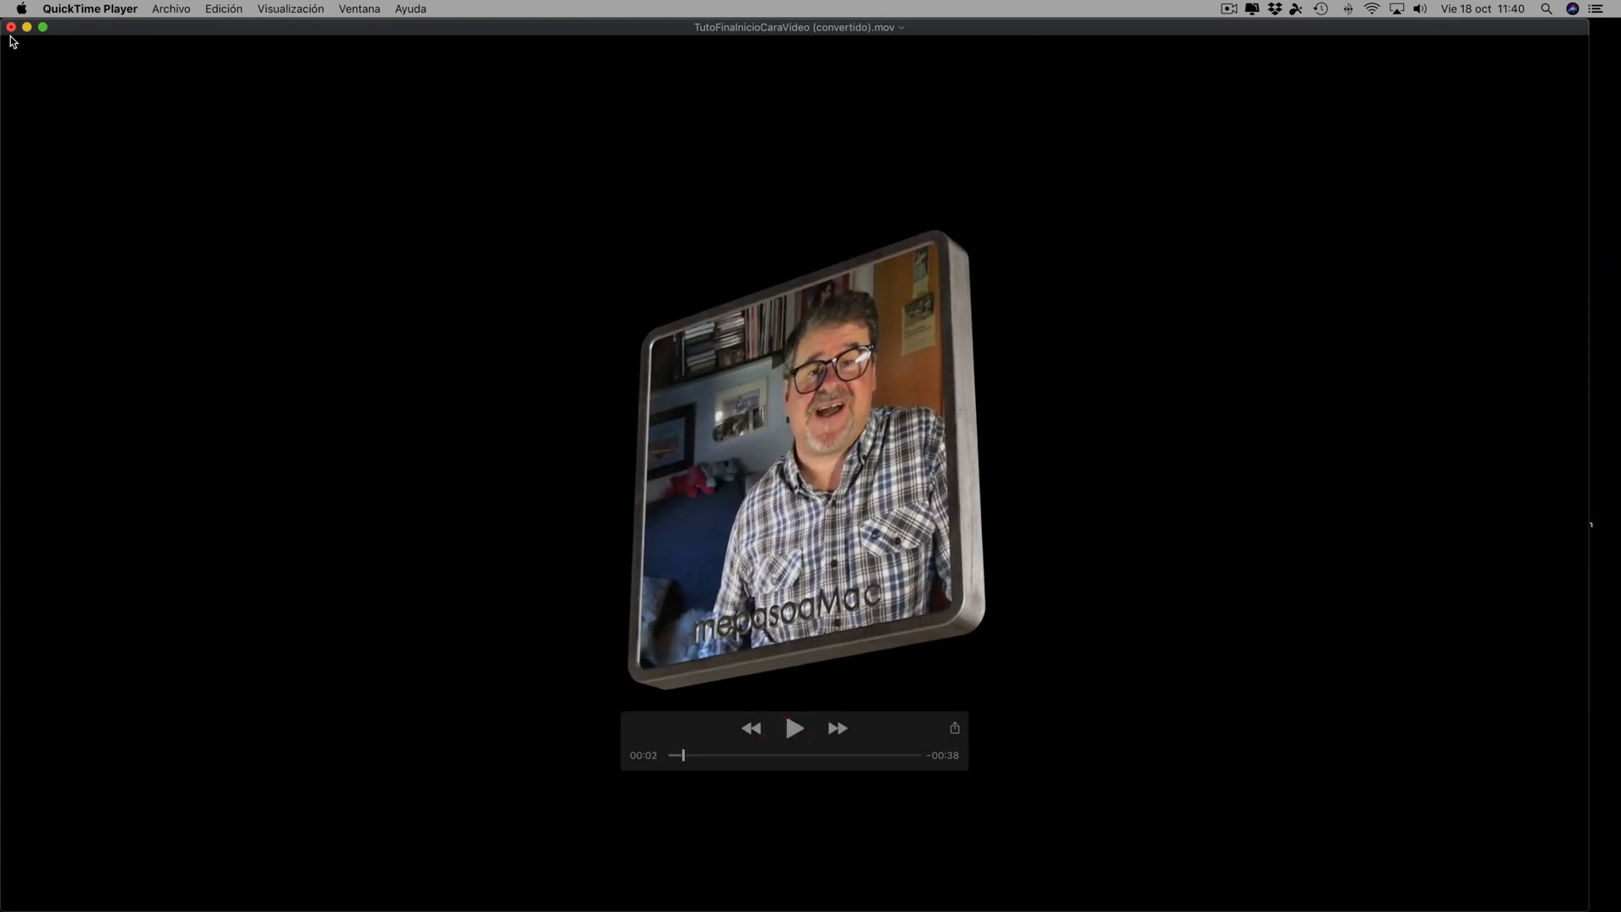
key(super+w)
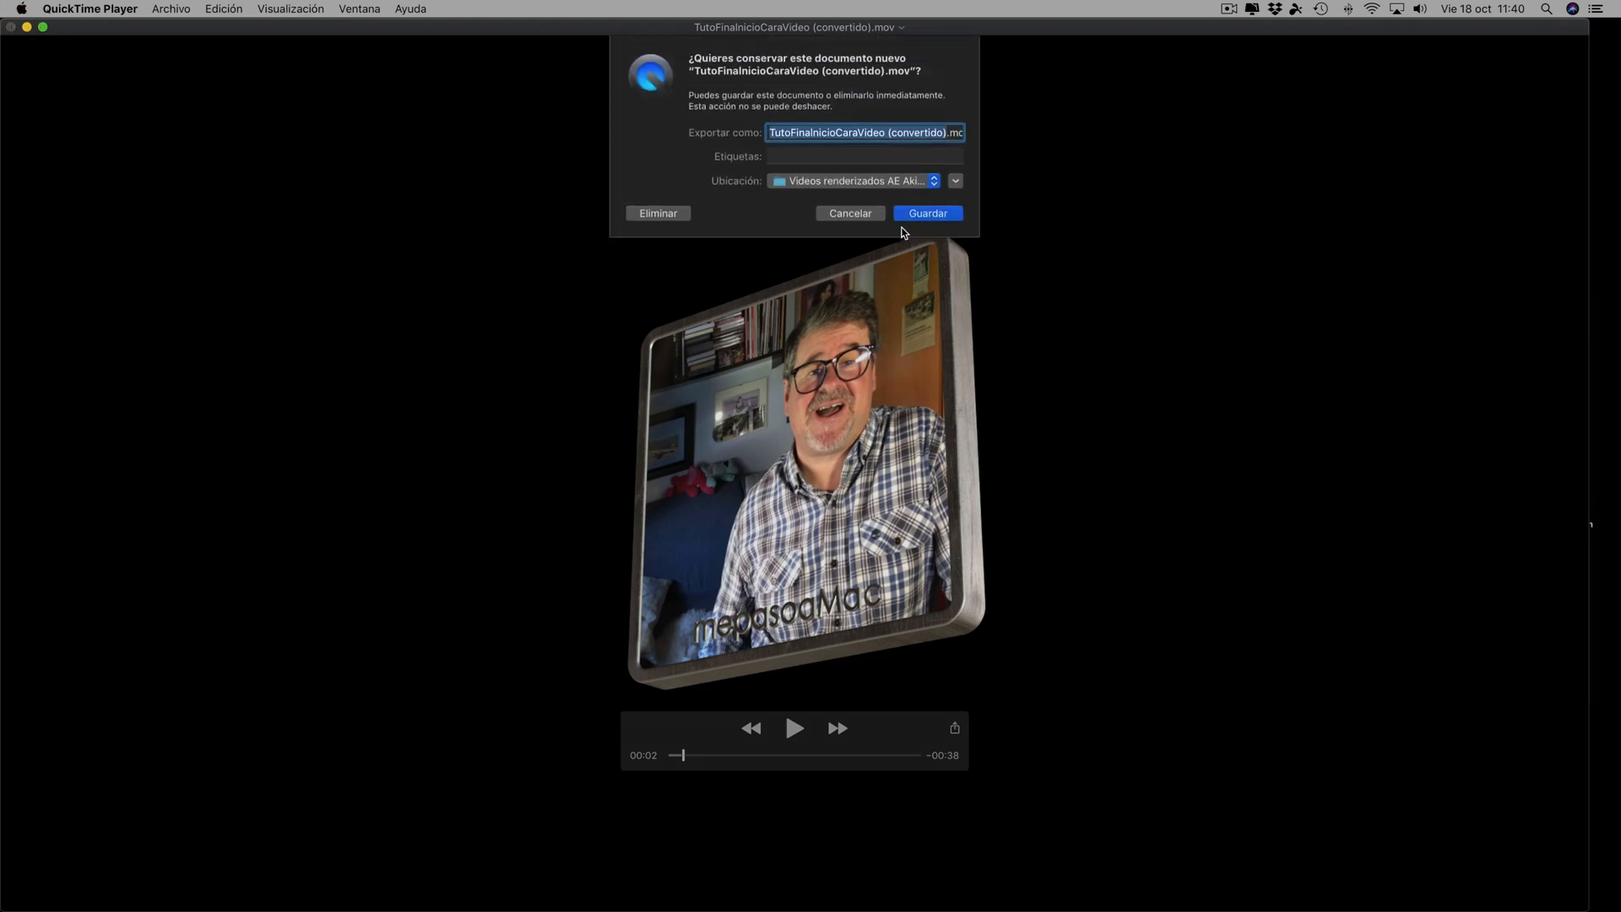
click(927, 214)
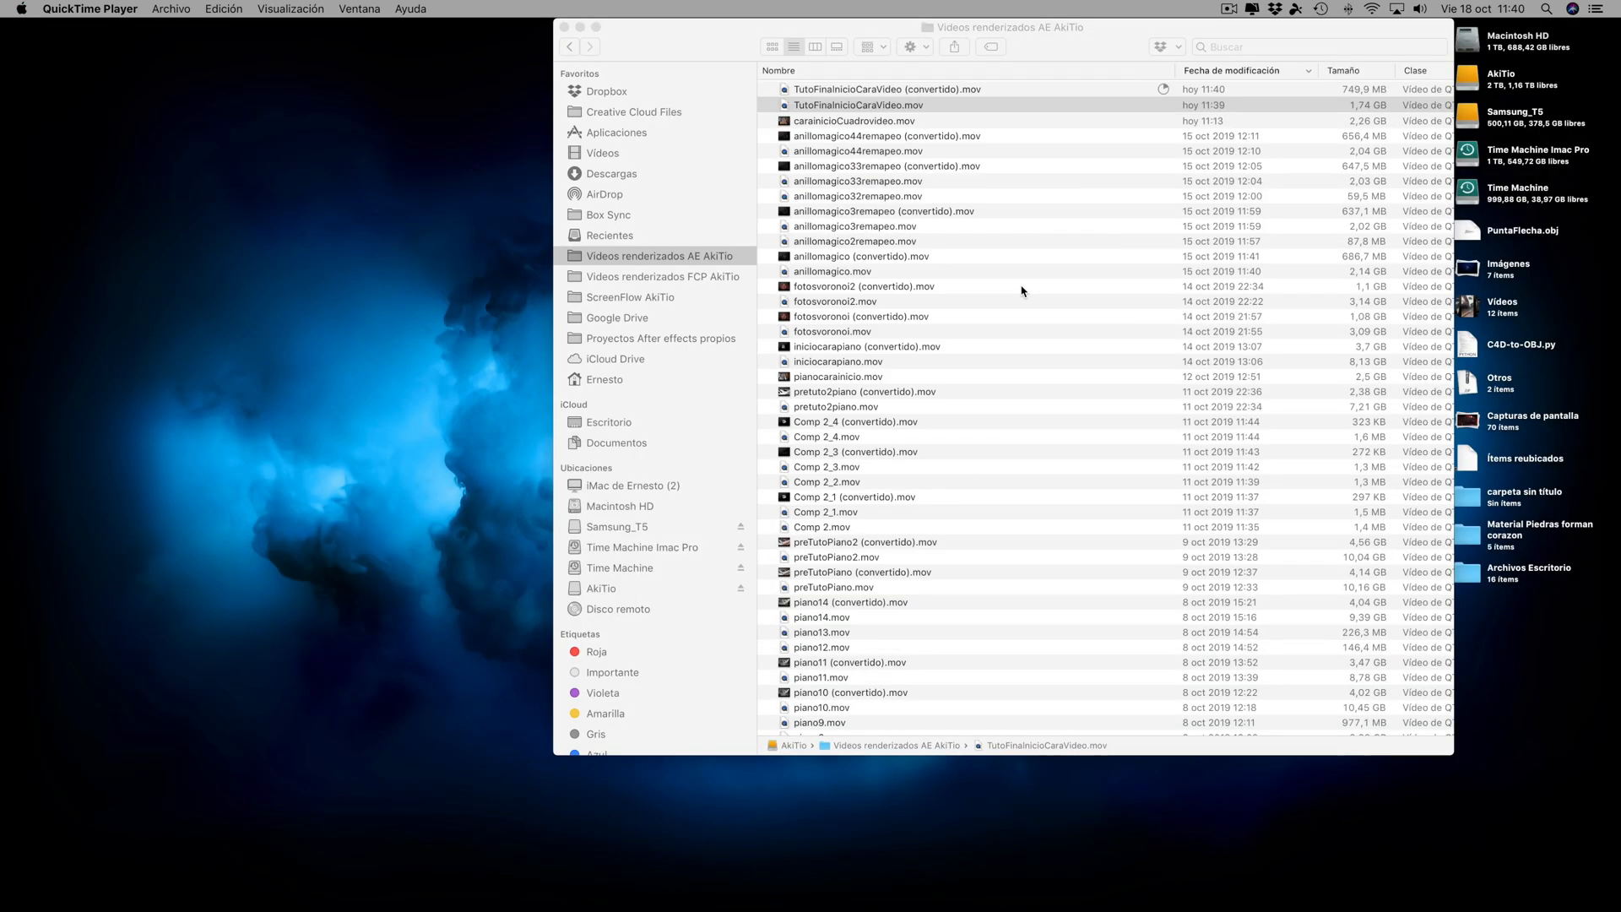
- Preview TutoFinalnicioCaraVideo (convertido).mov with Quick Look to check its transparent background
click(847, 91)
click(847, 91)
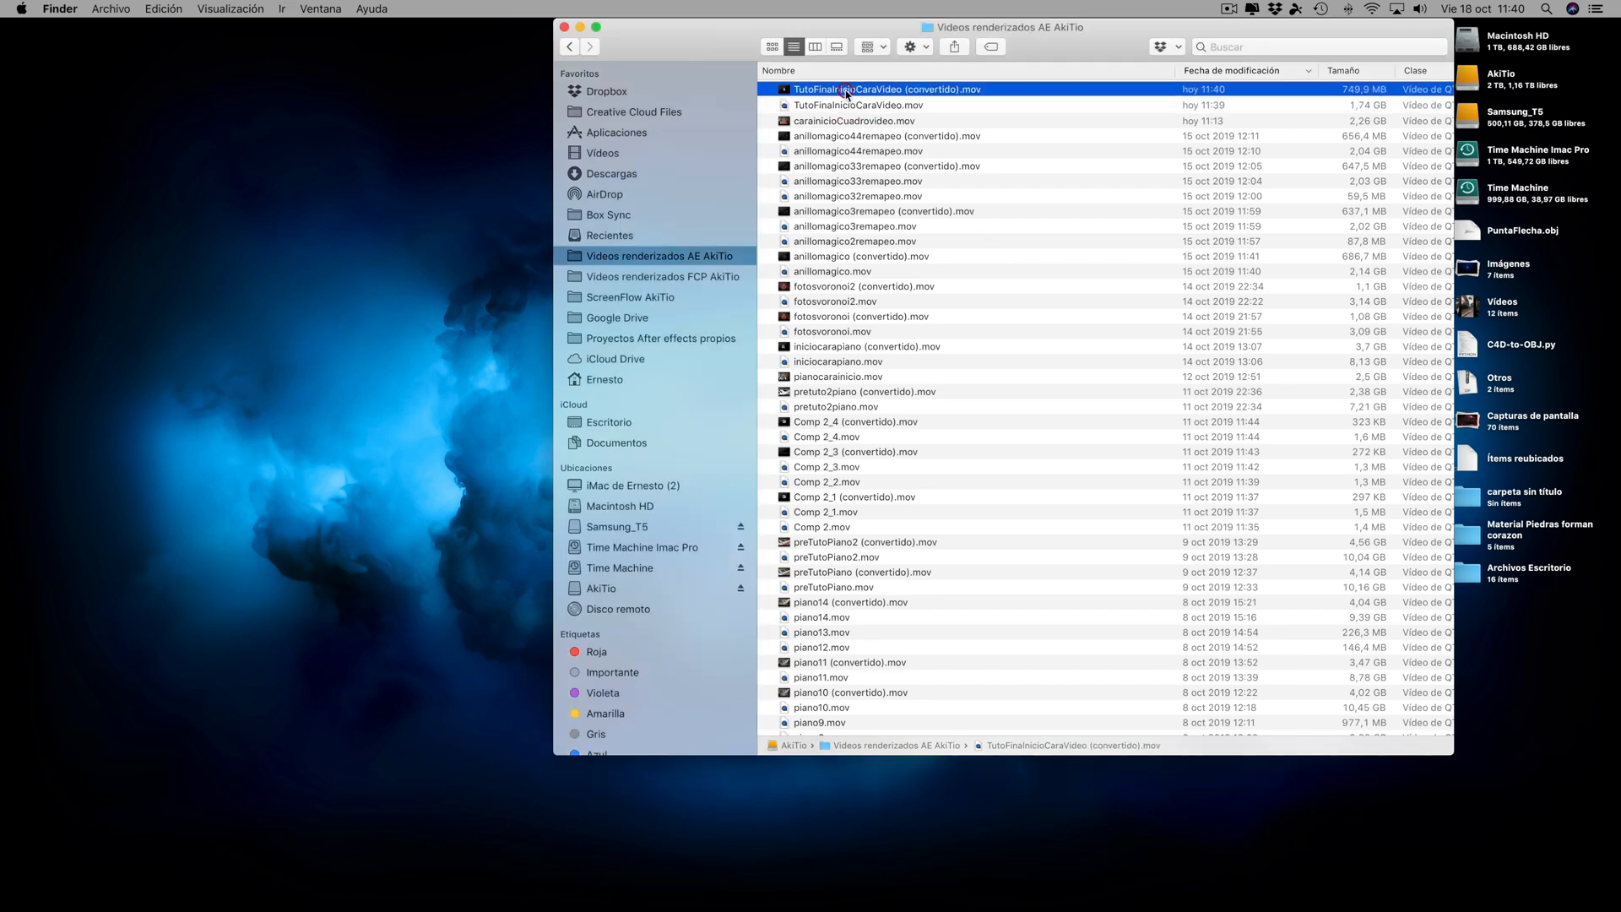
key(space)
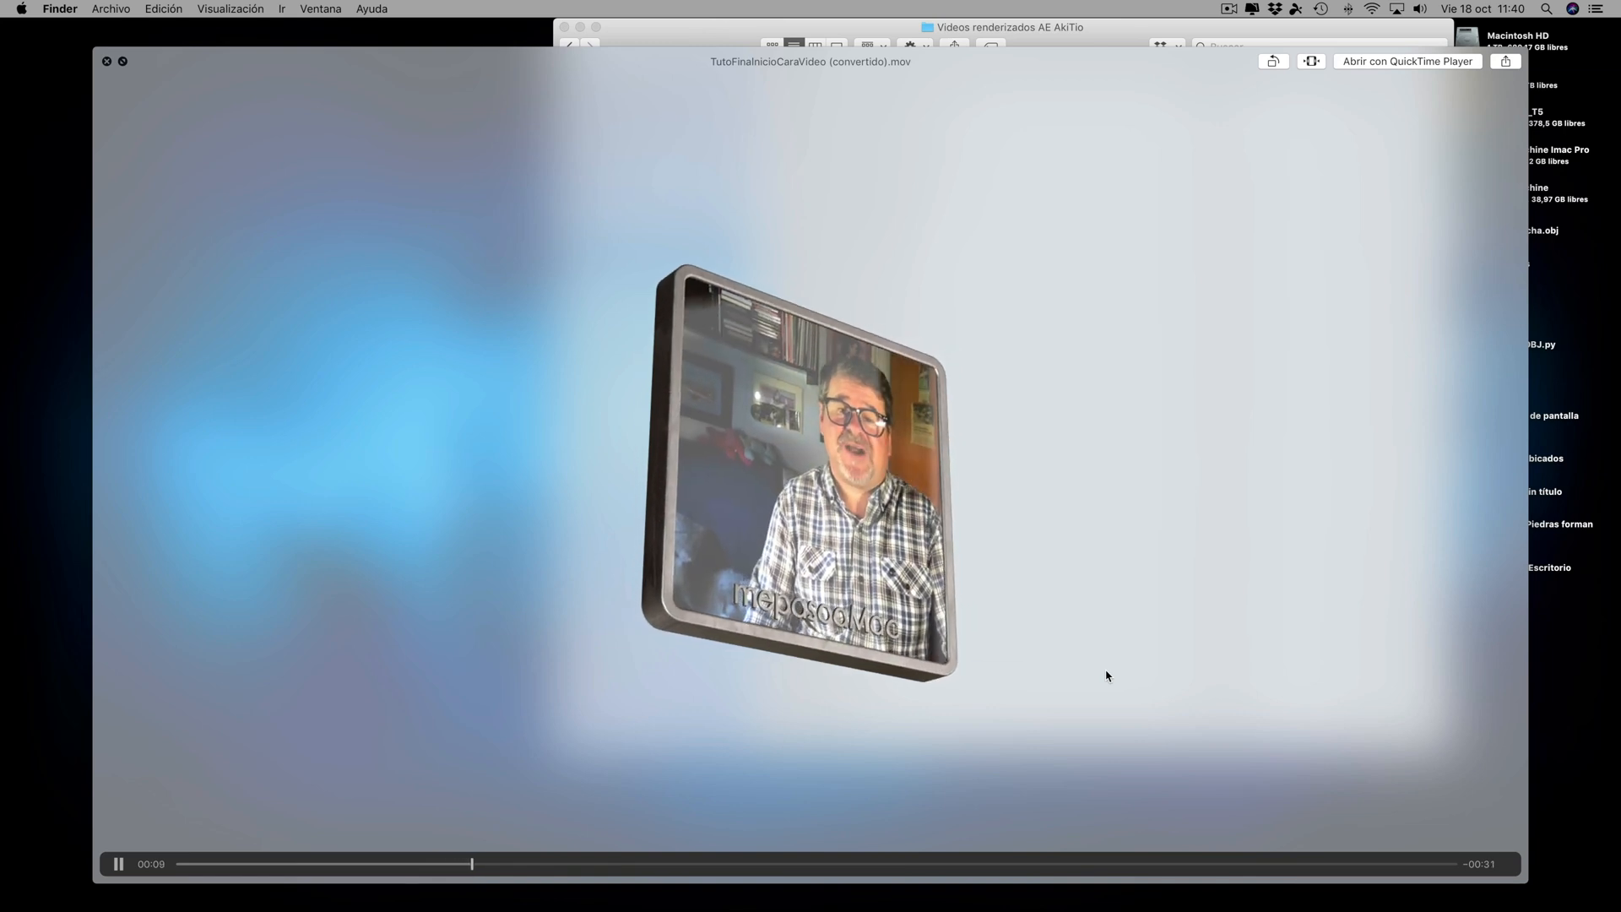
key(space)
- Switch to Final Cut Pro and place TutoFinalnicioCaraVideo (convertido).mov above the main storyline of Clase 17 uso canales auxiliares at about 1:24
mouse_move(947, 907)
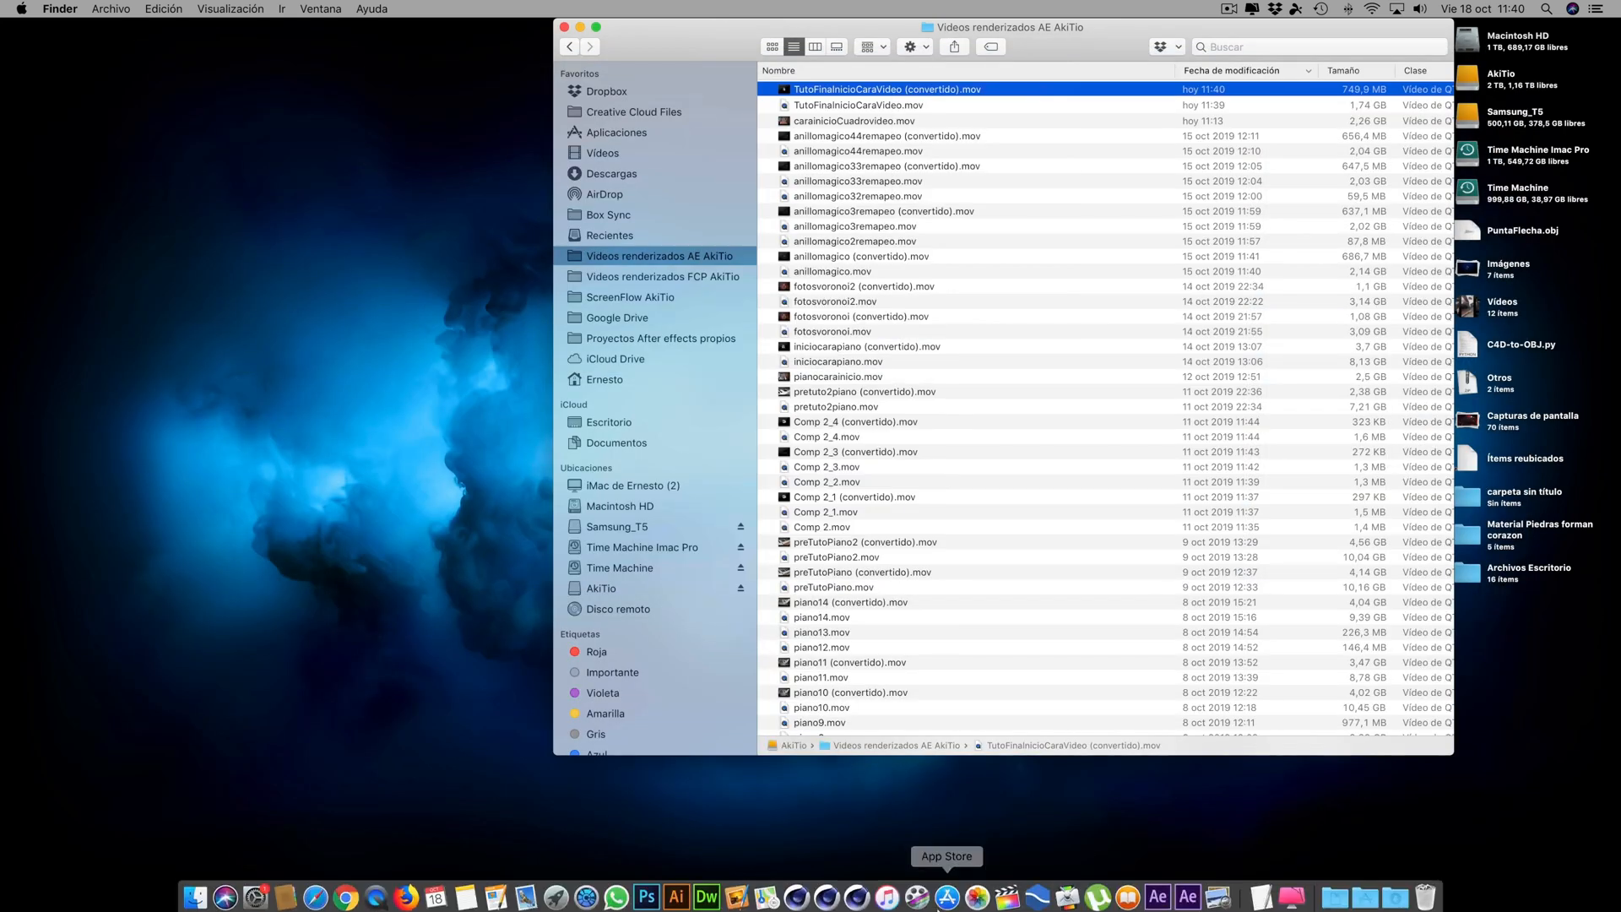
click(1008, 893)
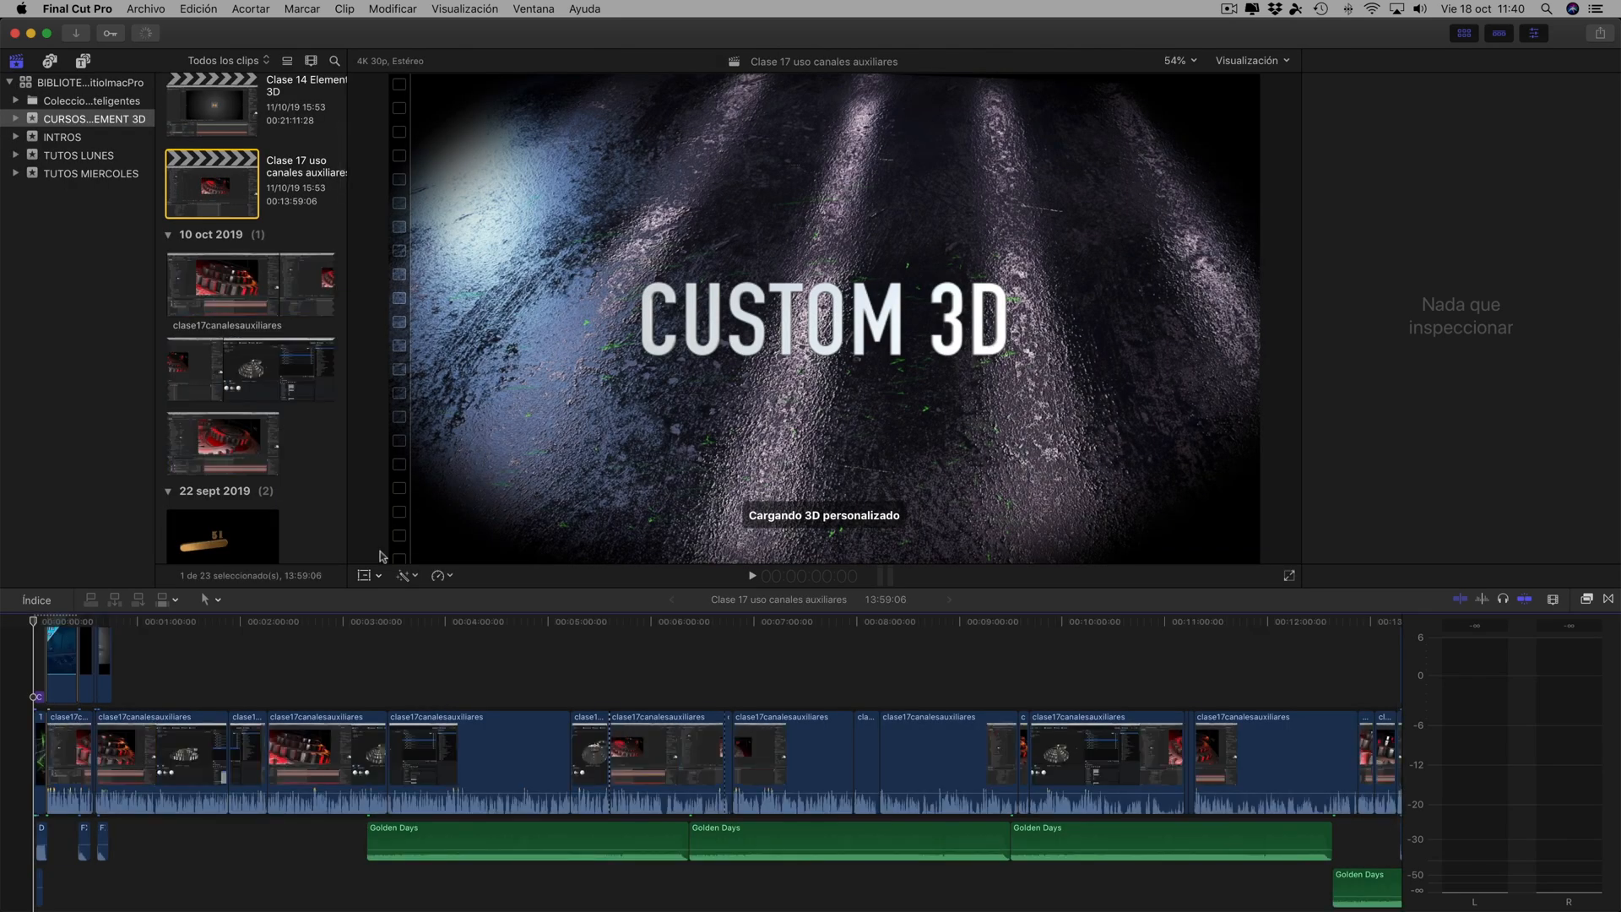
click(176, 623)
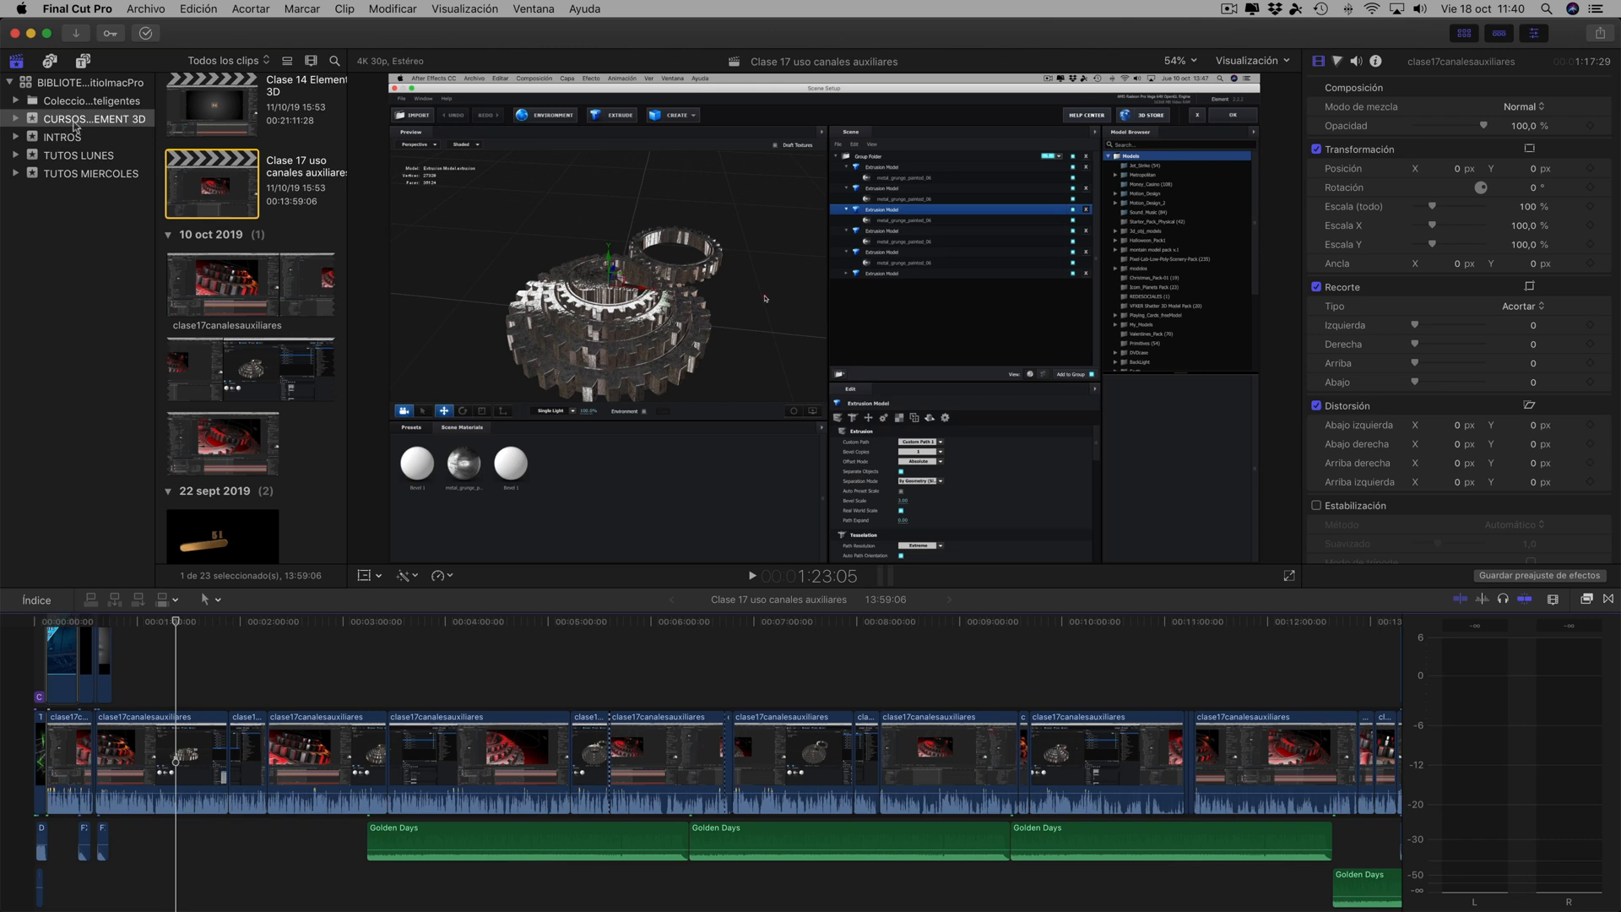
click(179, 622)
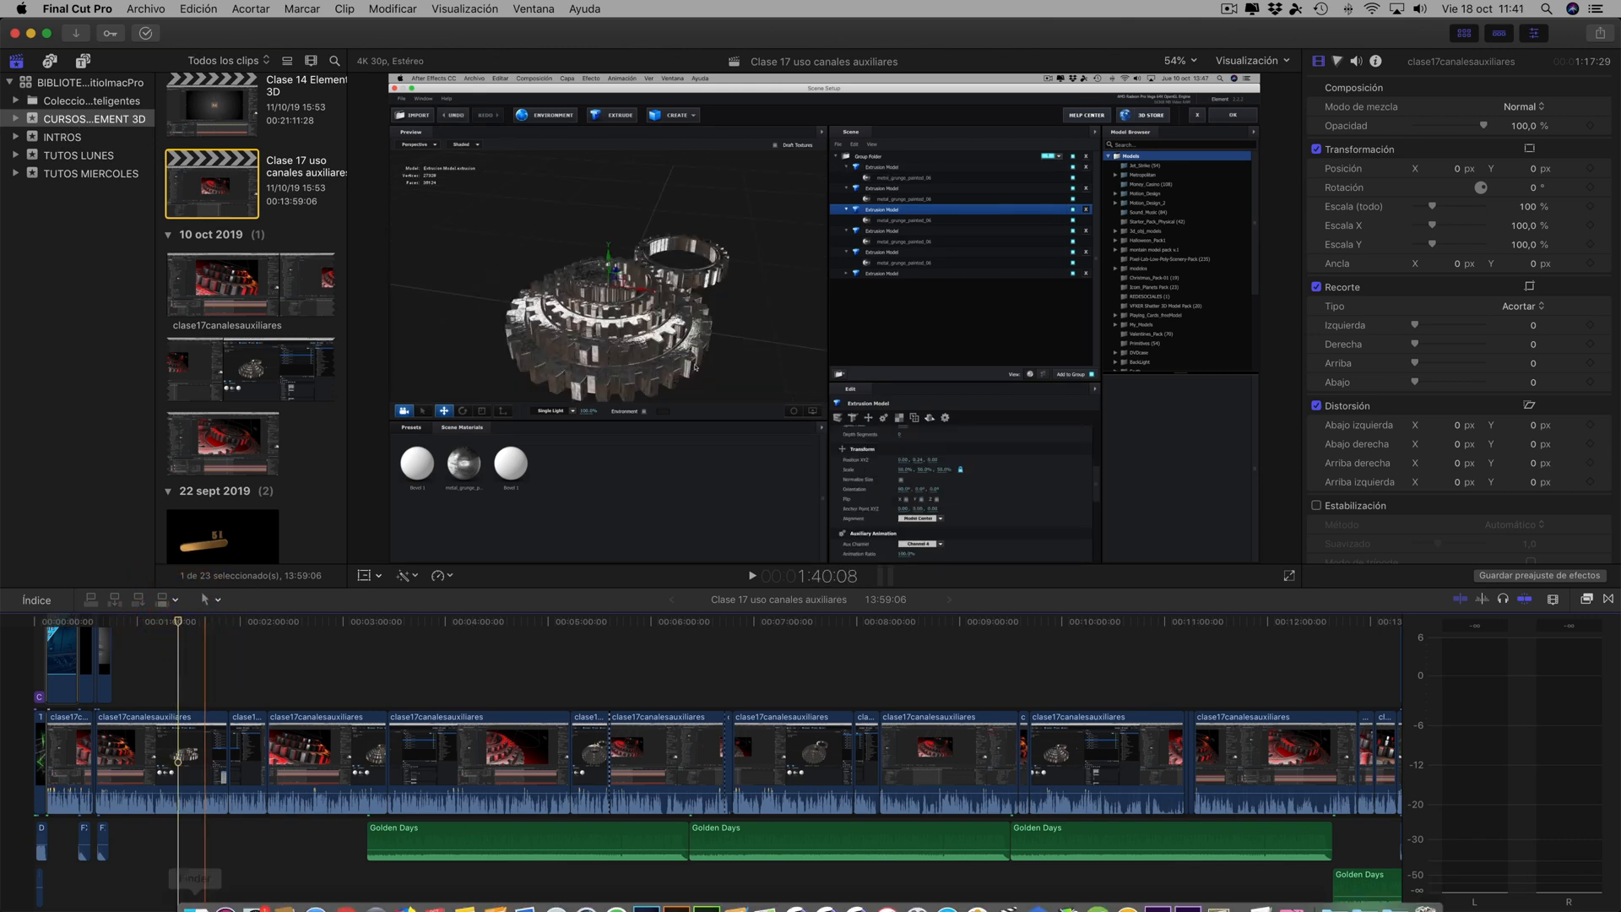
click(194, 894)
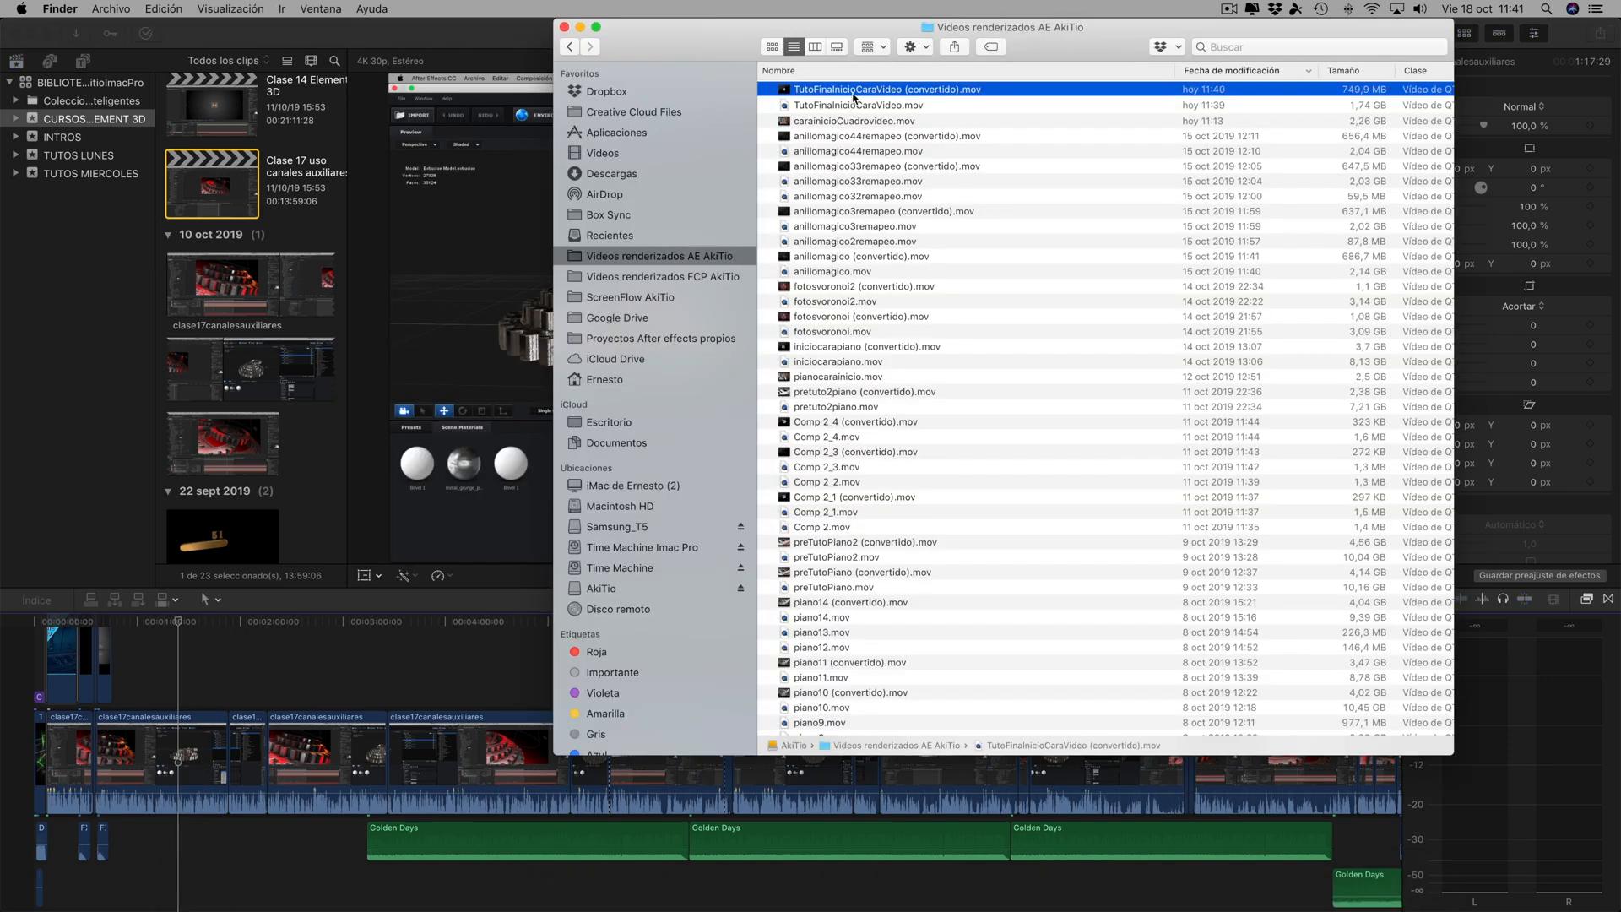
drag(859, 91, 205, 643)
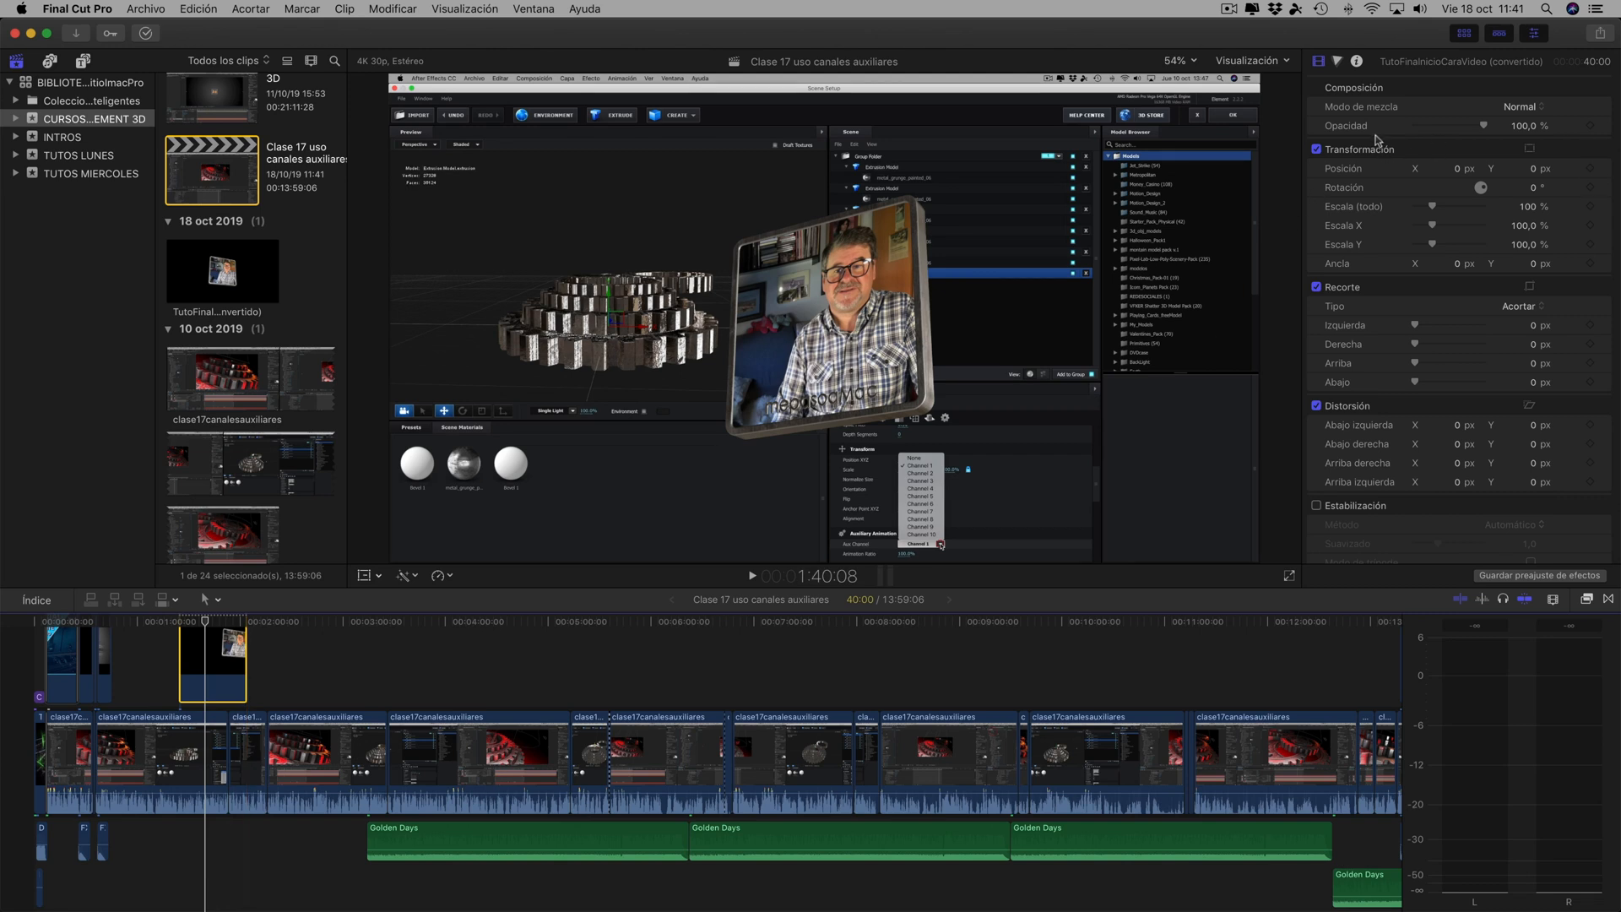
- Set the overlaid frame clip's position to X 1340 px and Y 527 px, and play it from its start
drag(1458, 168, 1566, 173)
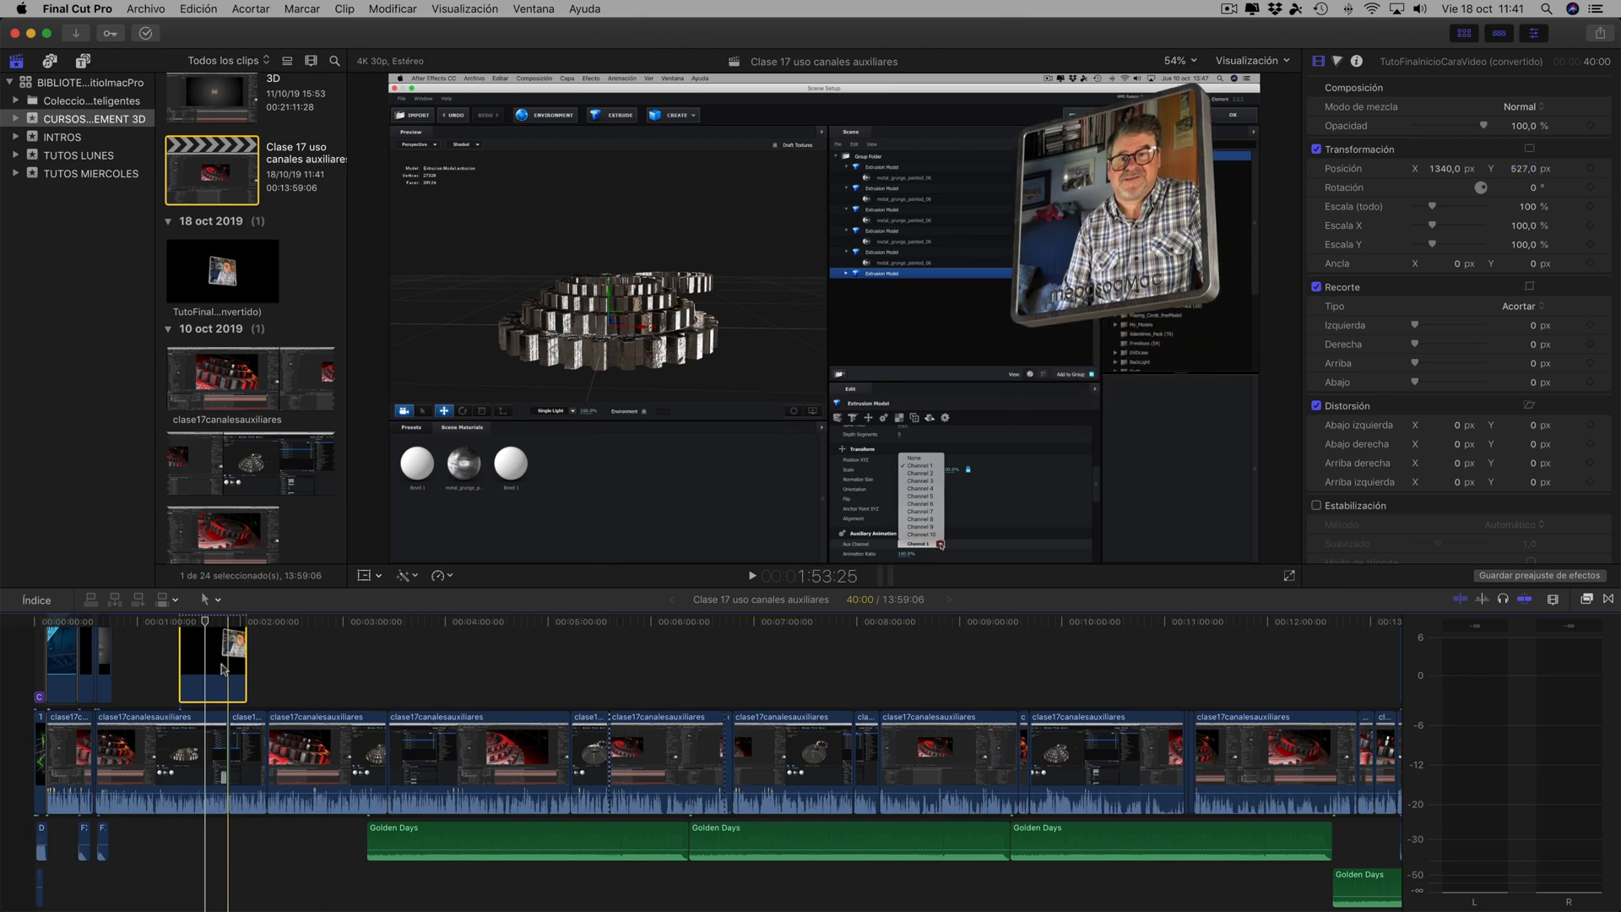
drag(206, 627, 177, 627)
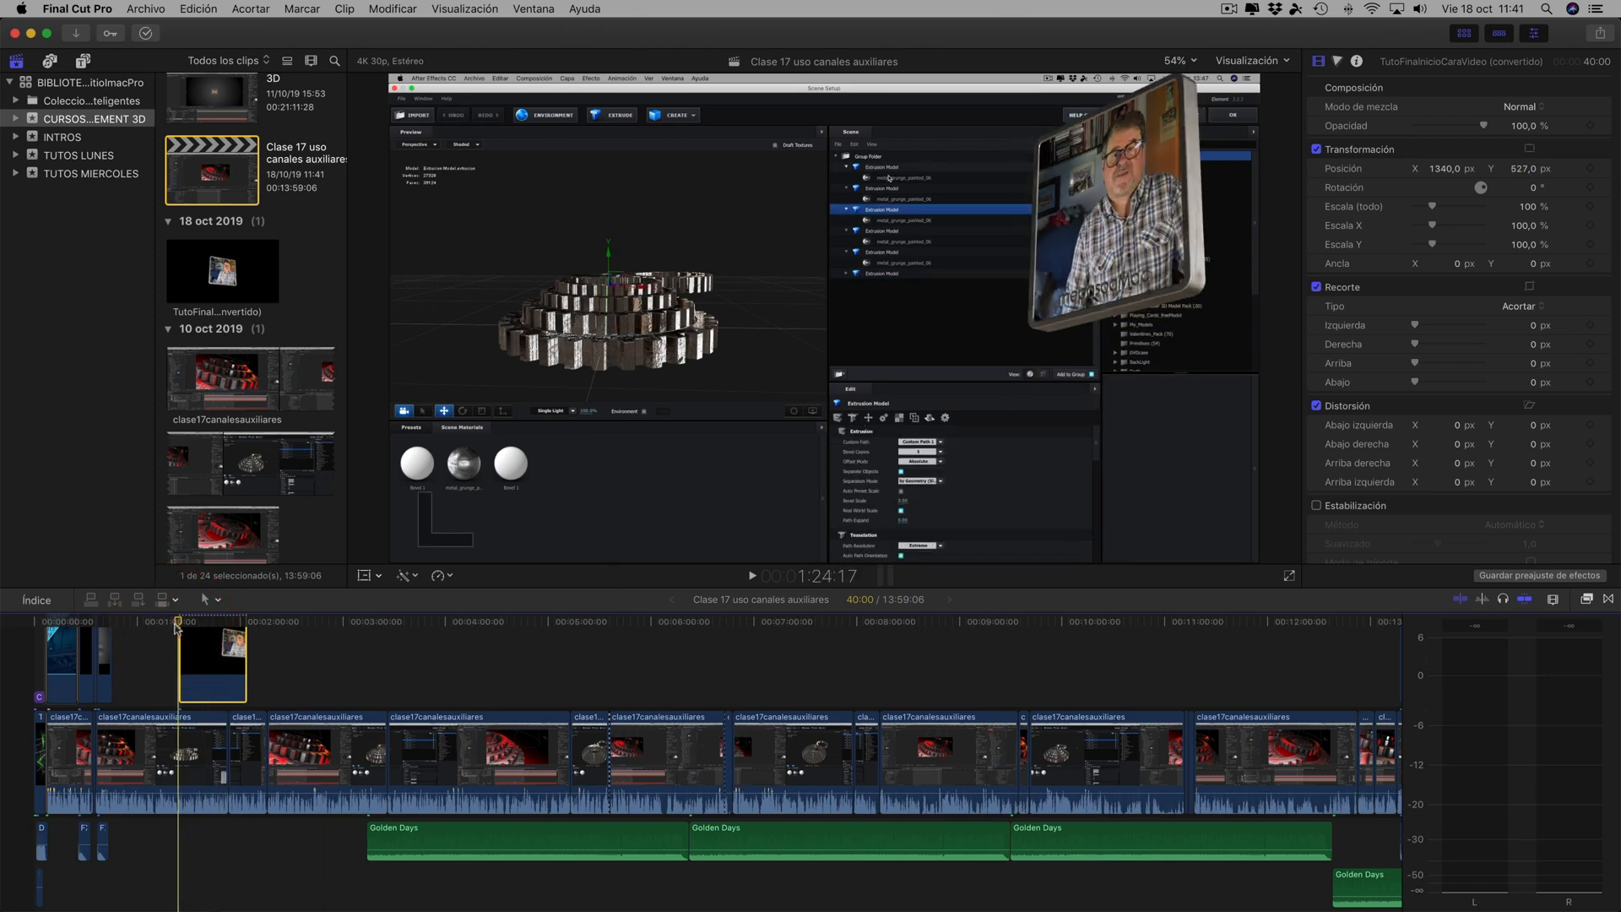
key(space)
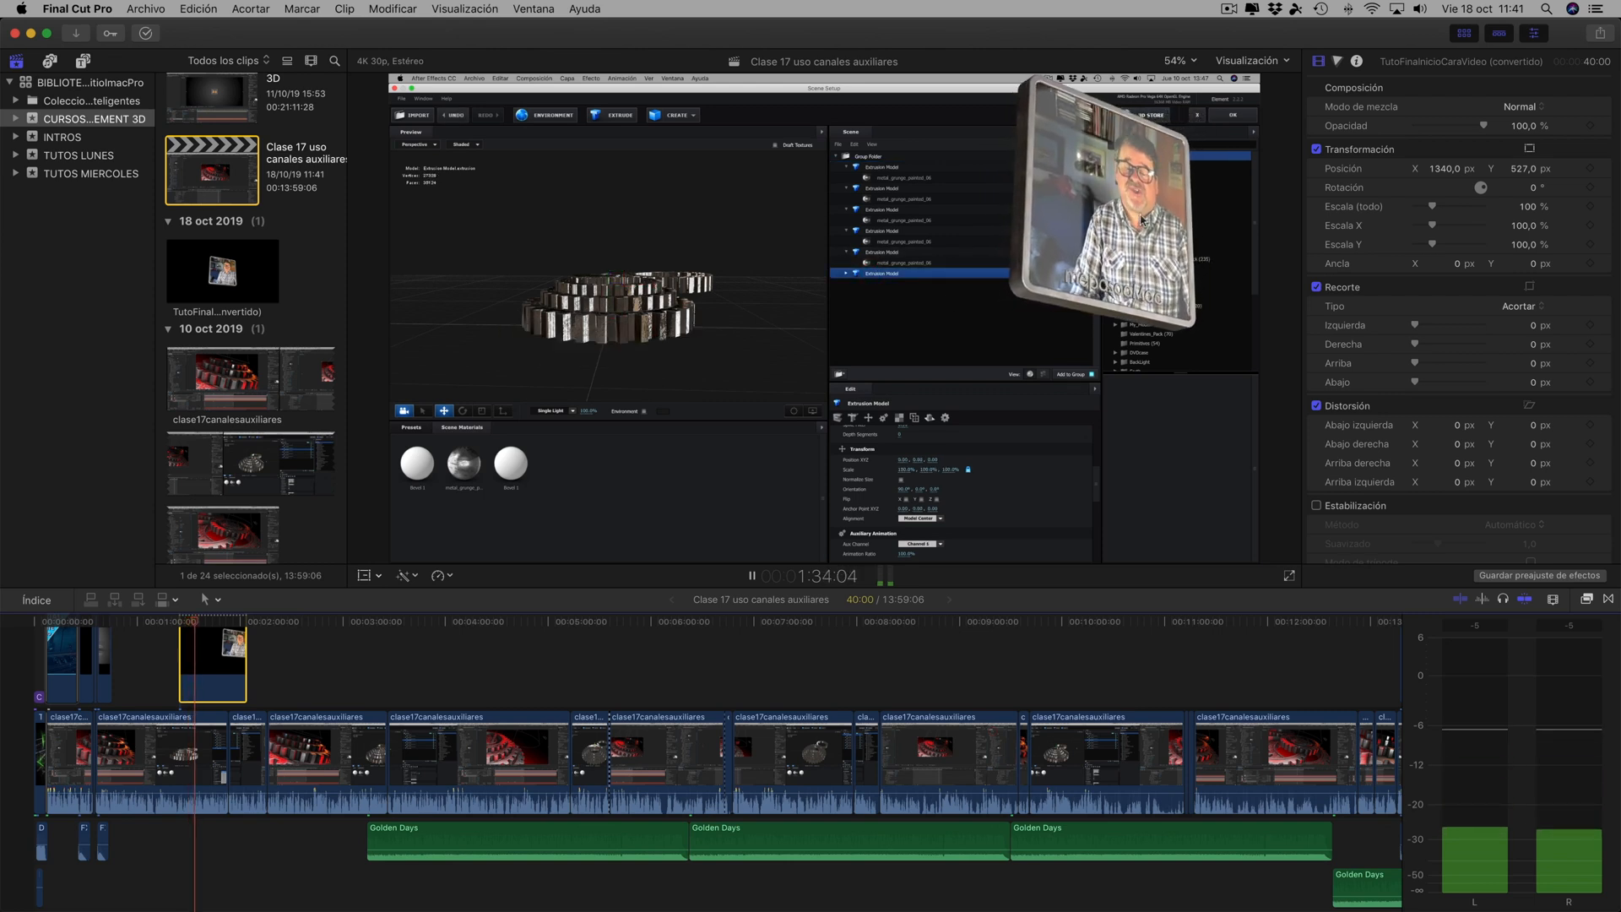
key(space)
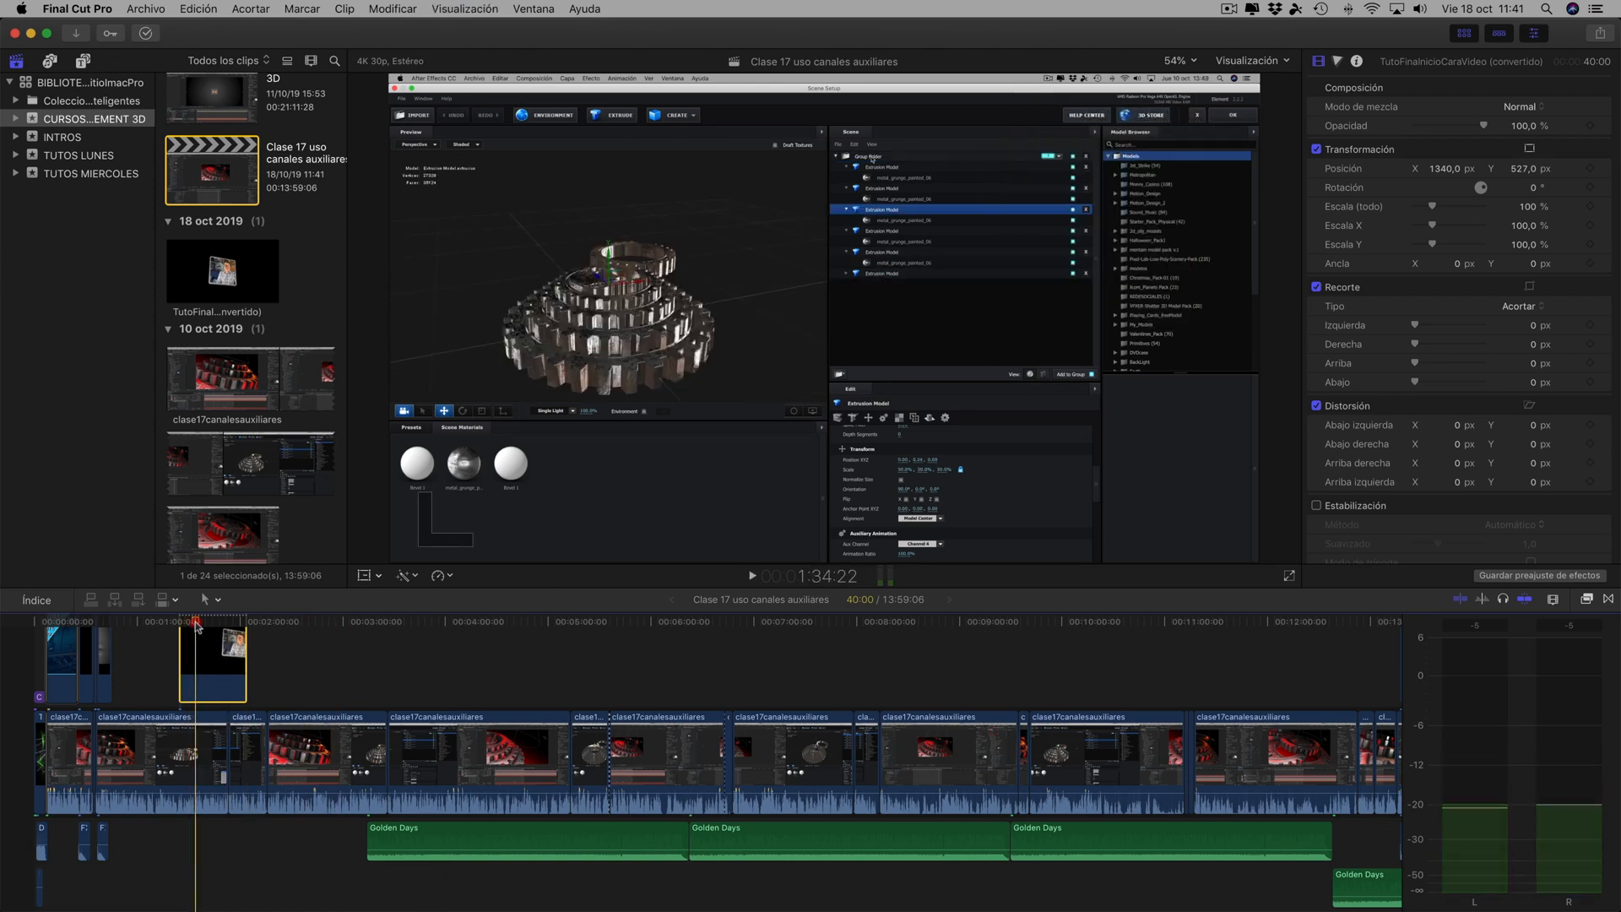
- Replay the timeline section with the overlaid rotating frame, and return to the start of the timeline
drag(197, 625, 178, 629)
key(space)
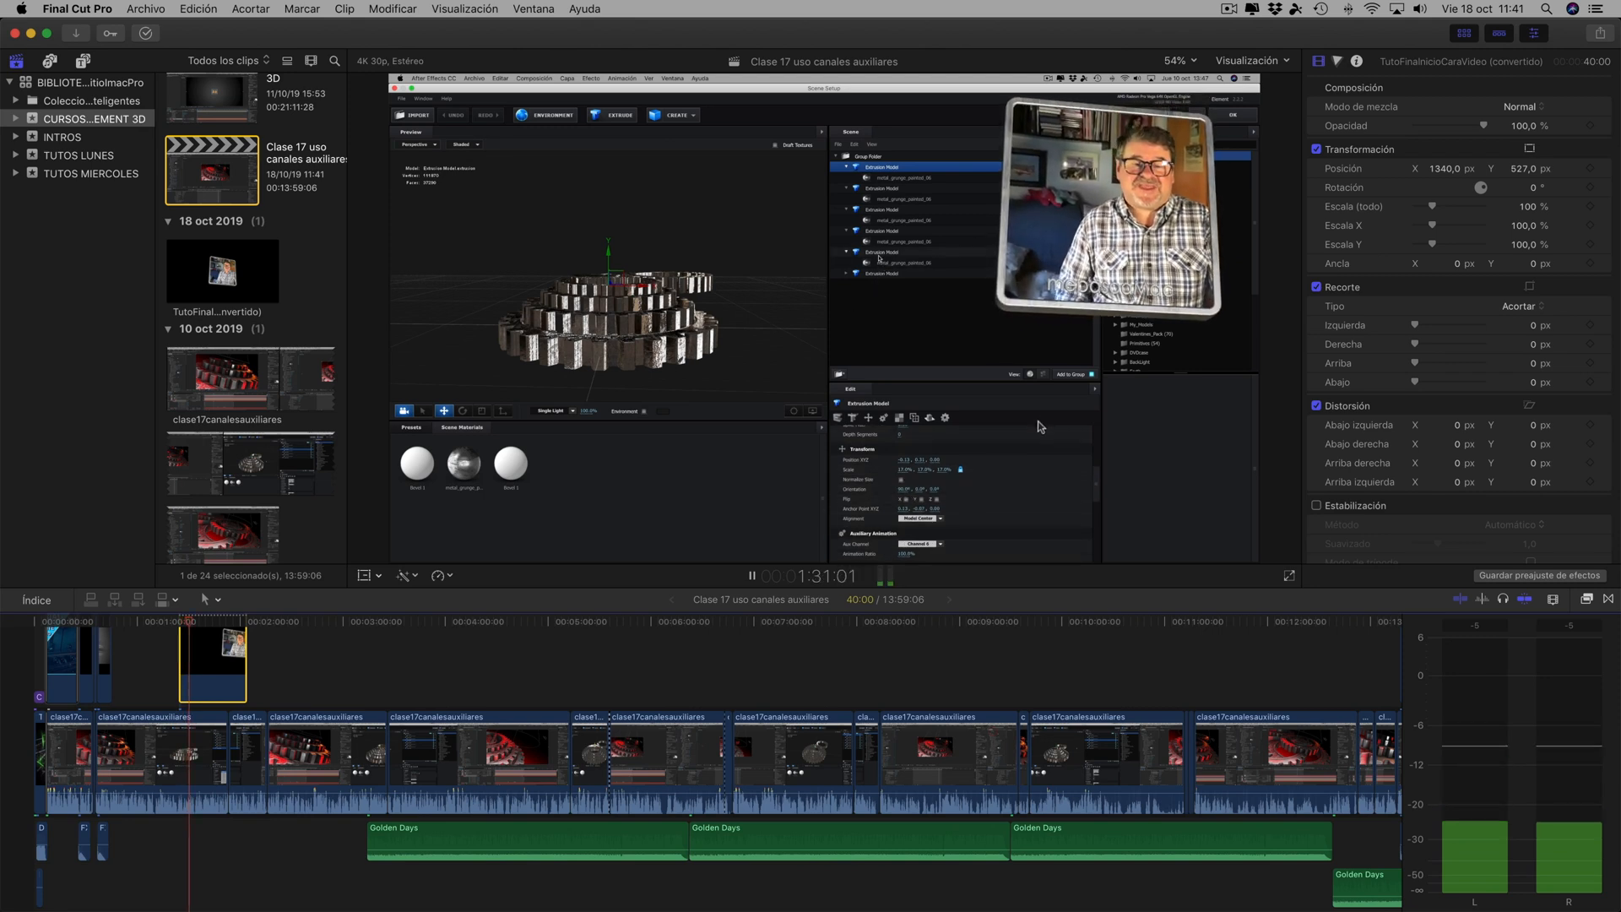
key(space)
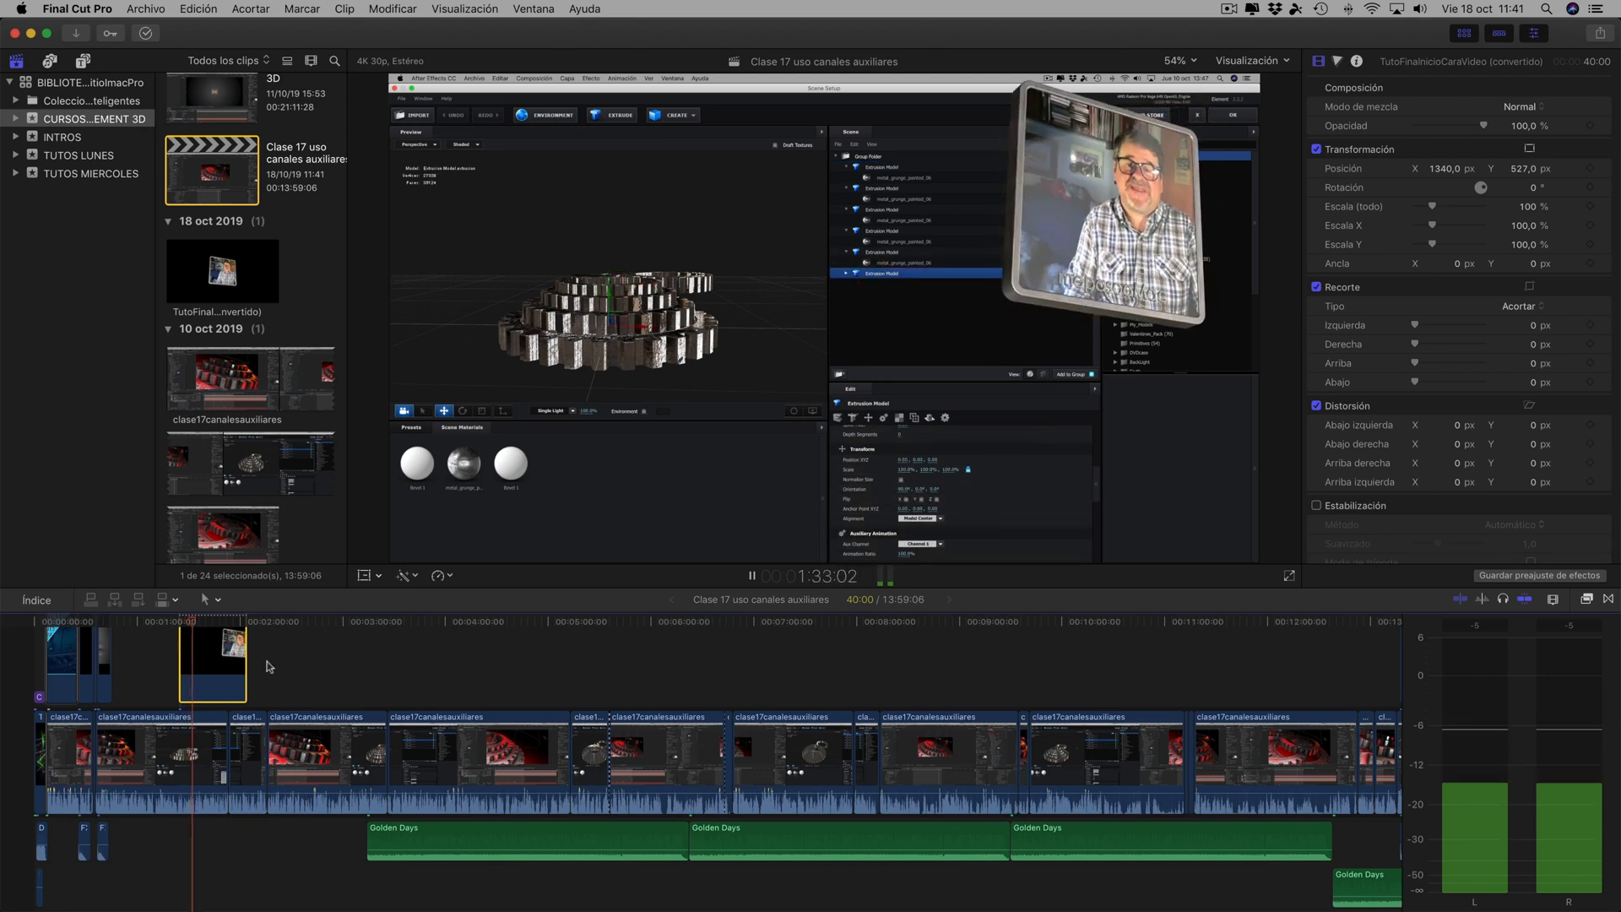
click(225, 682)
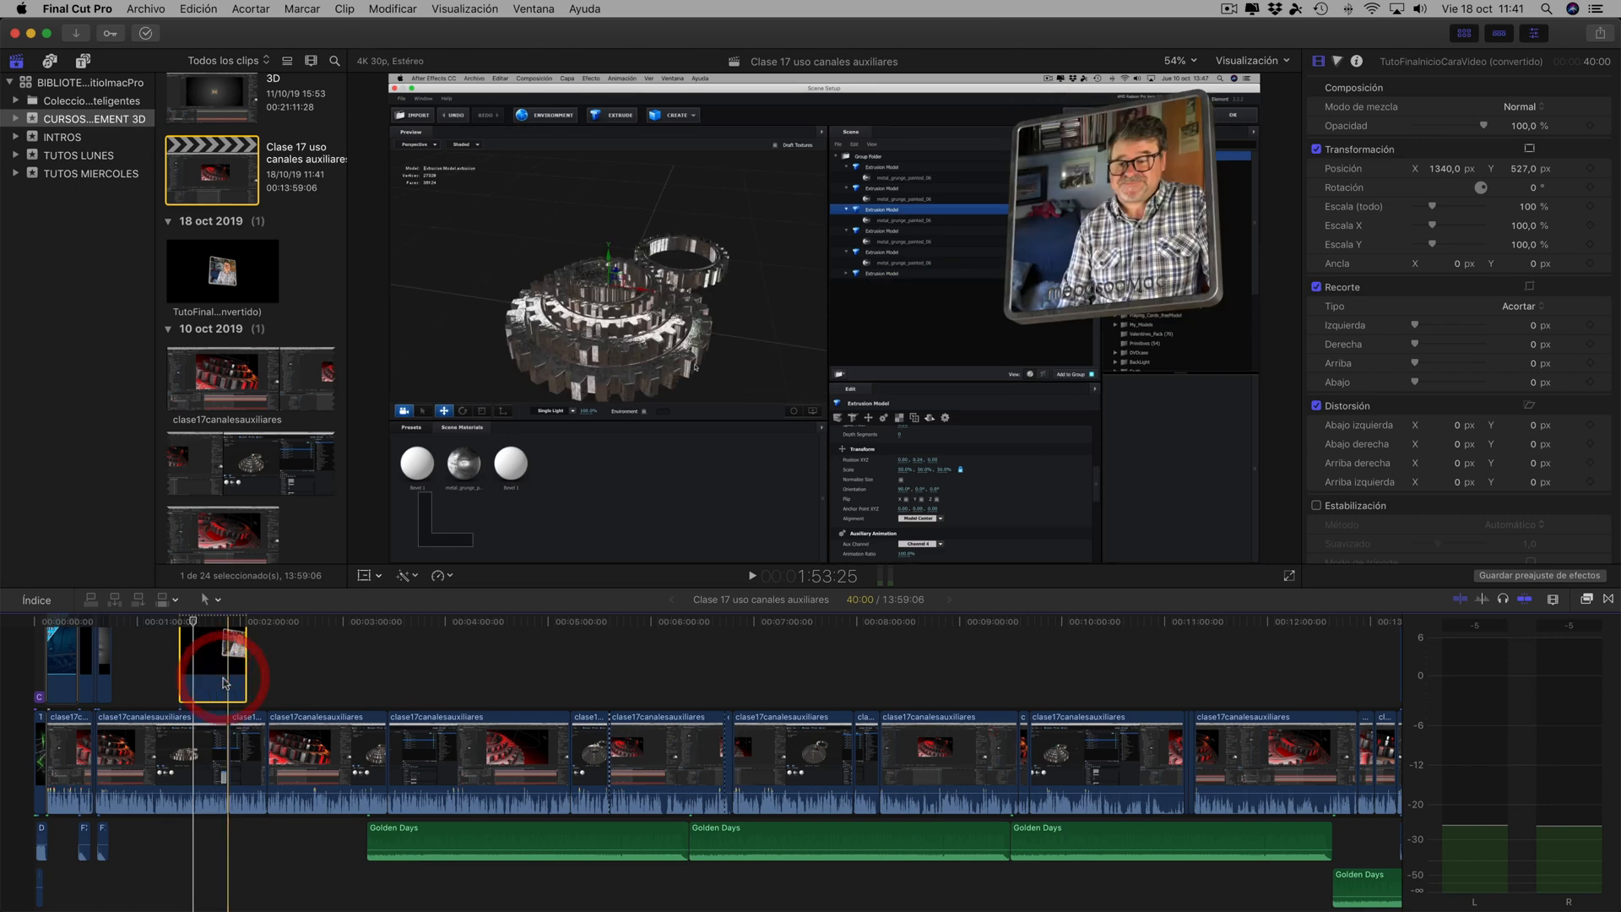
mouse_move(667, 910)
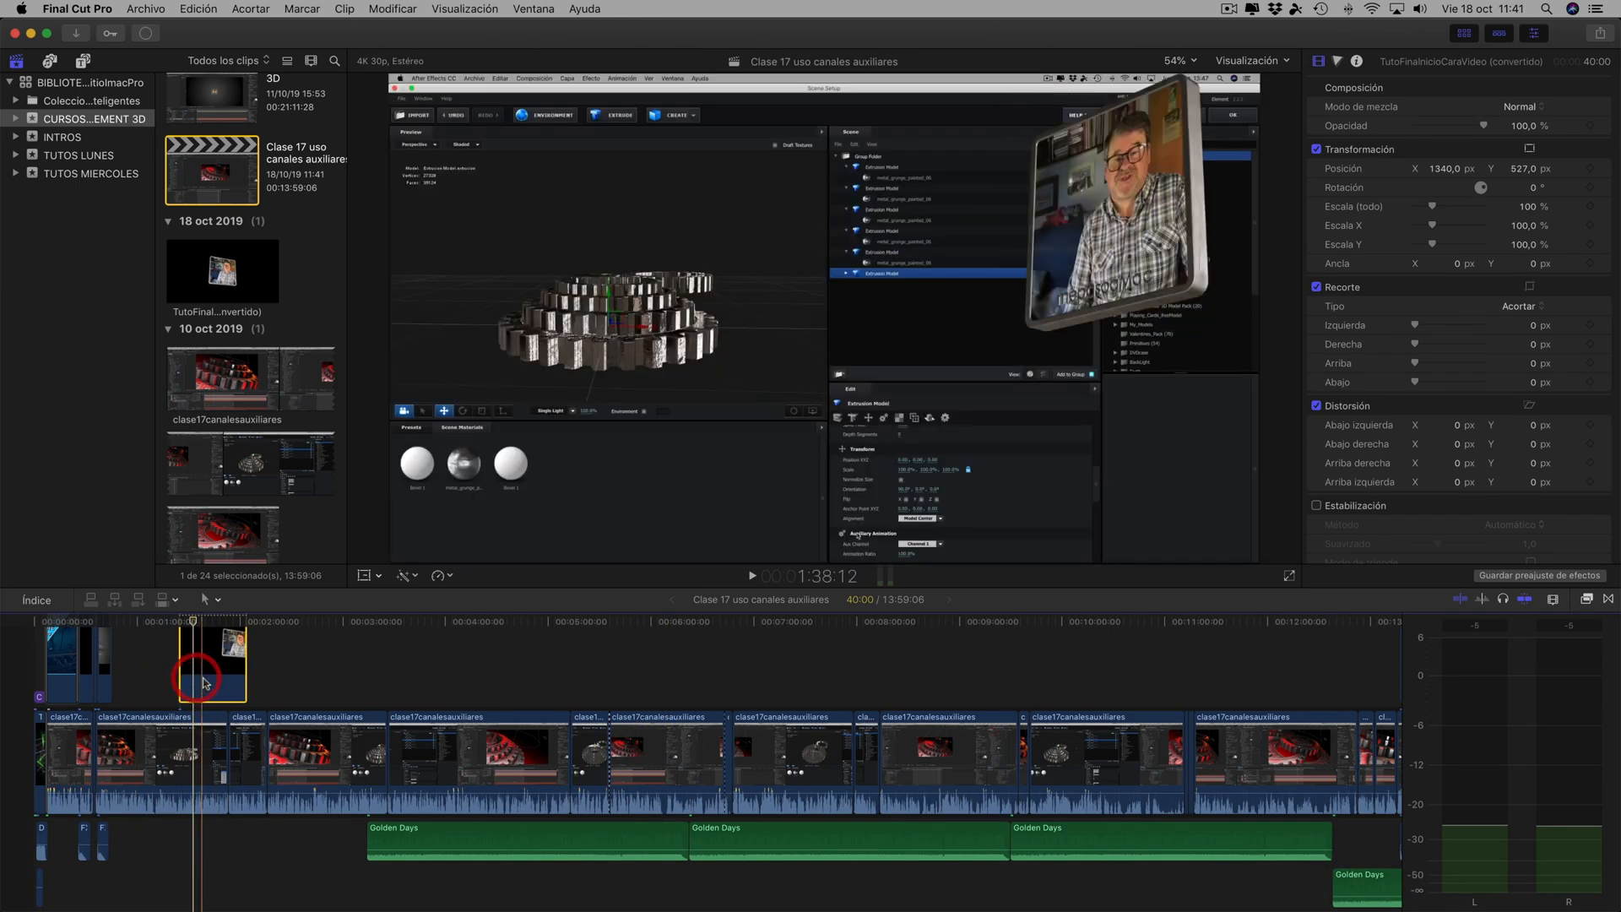
mouse_move(1165, 900)
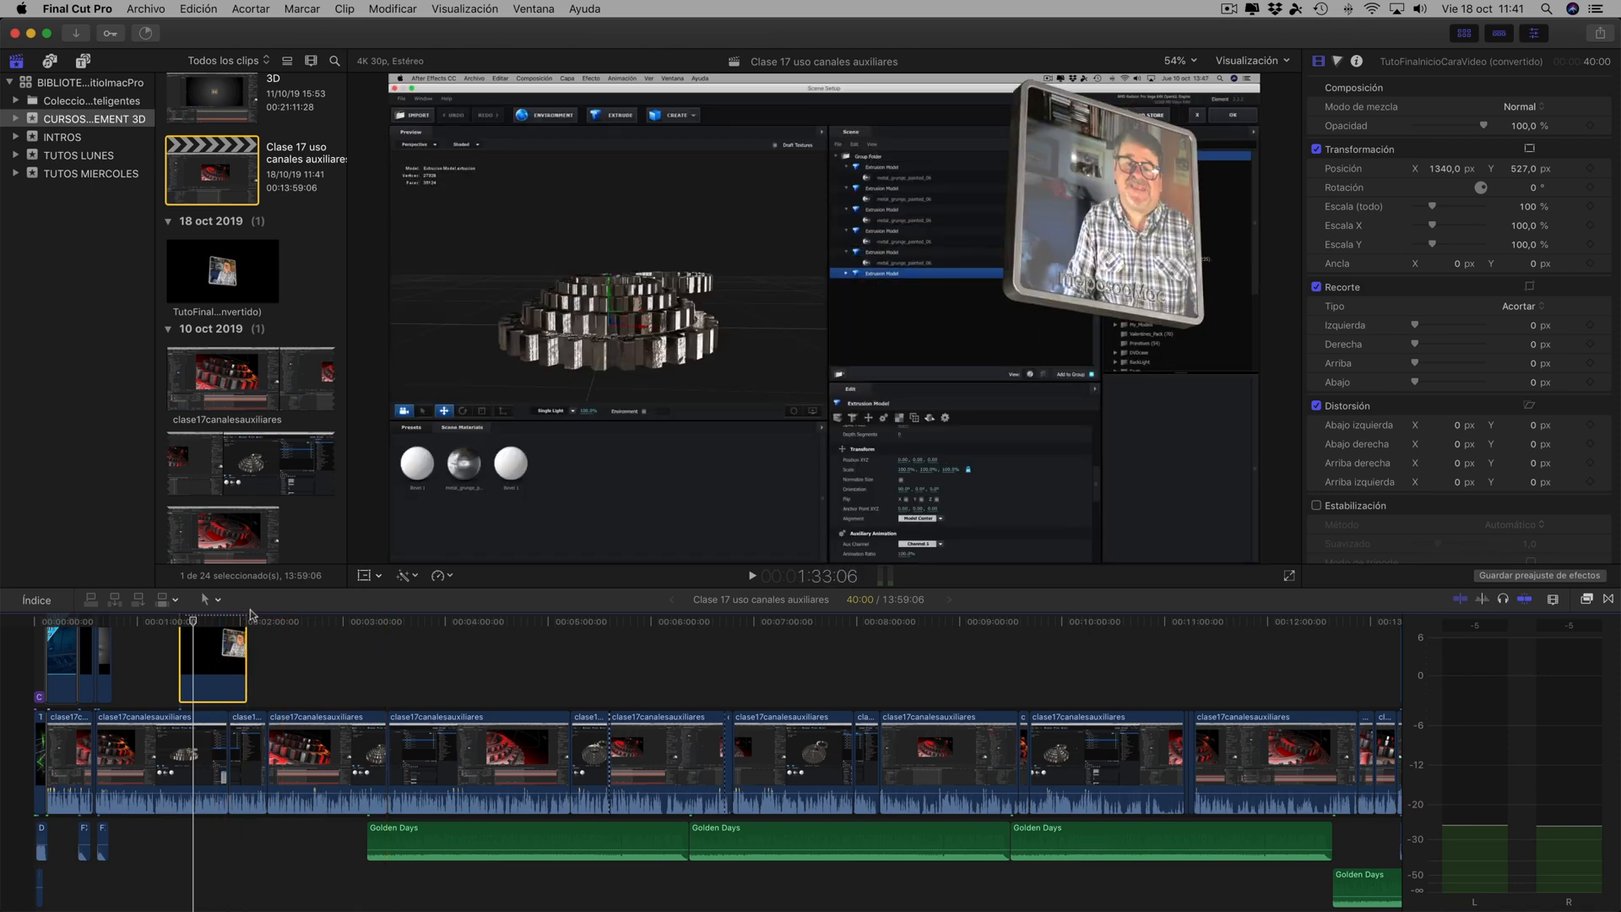
key(space)
key(space)
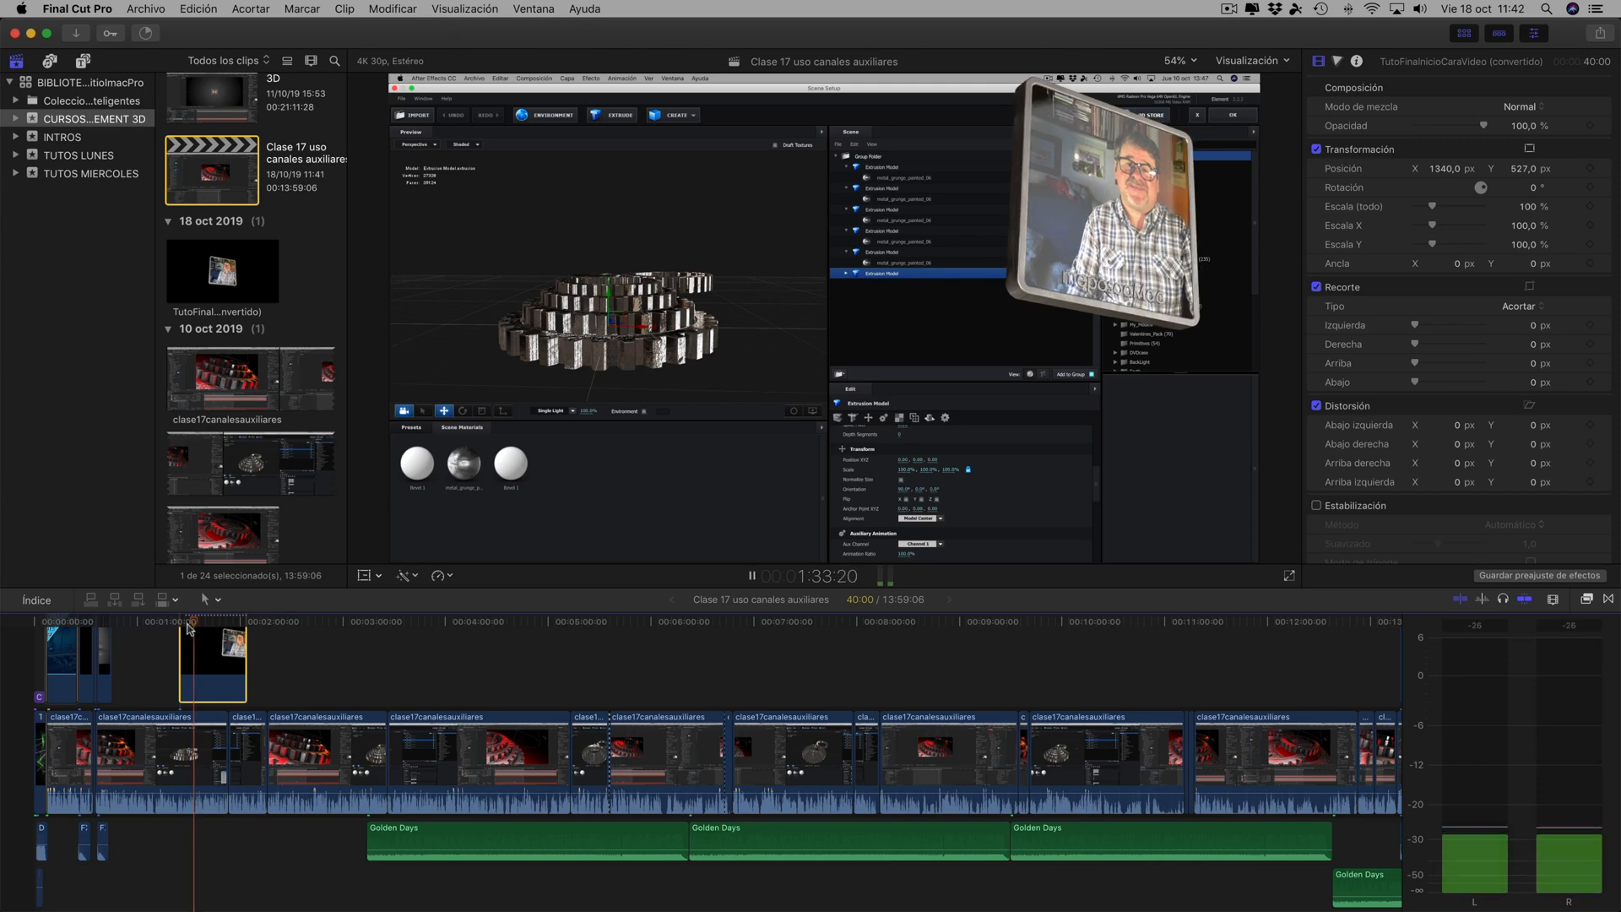
key(Home)
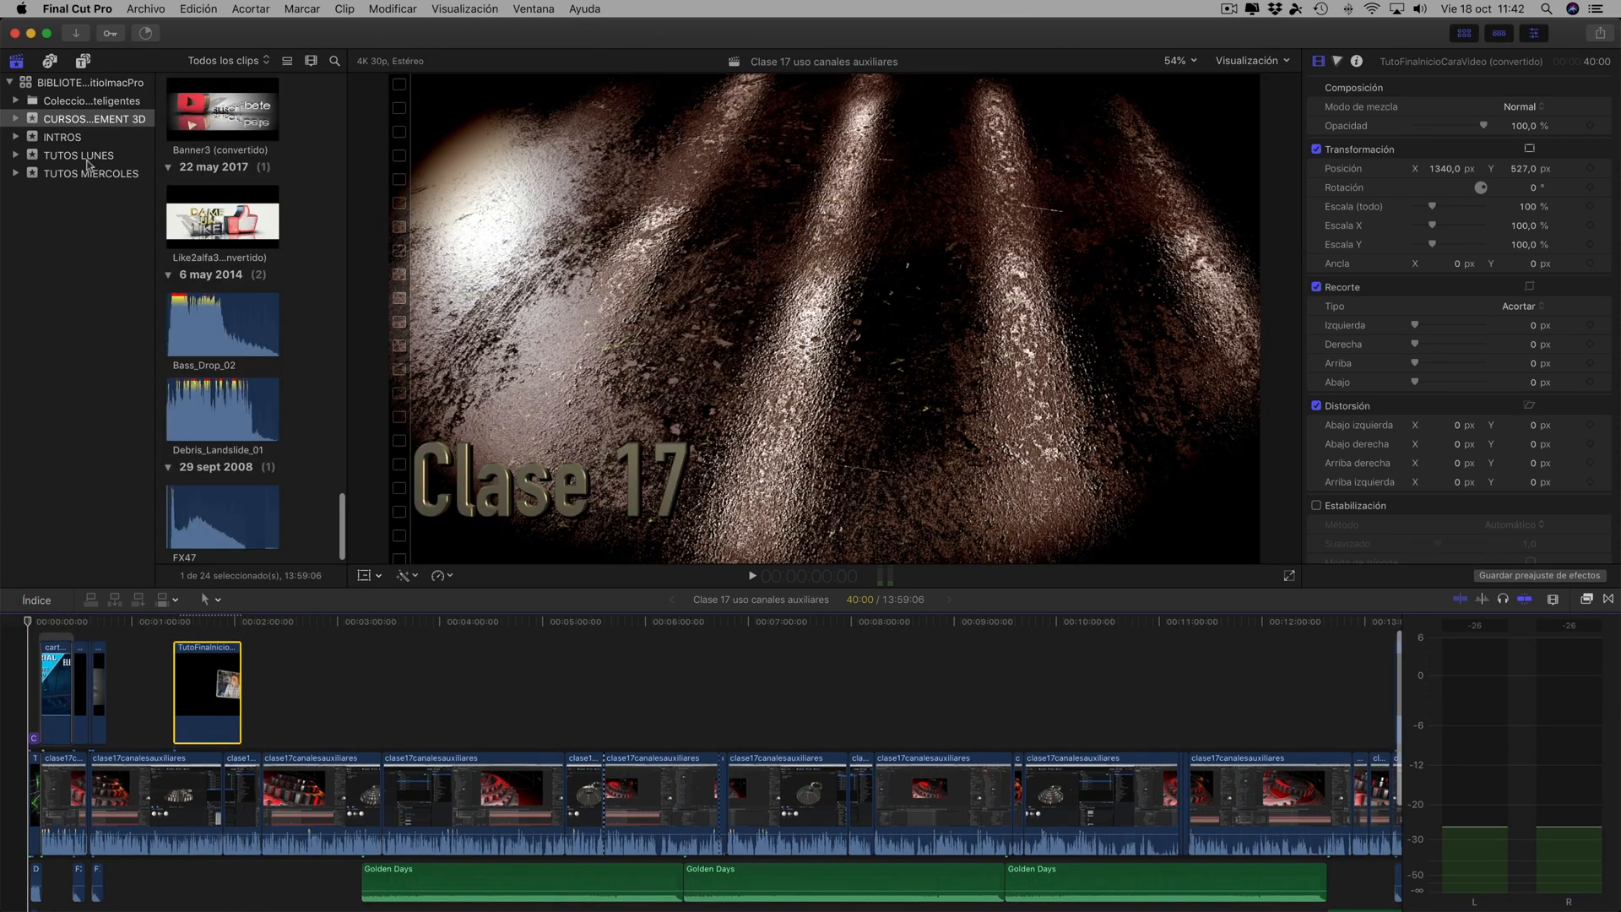
- Open the iniciobombilla project from the INTROS event
click(66, 139)
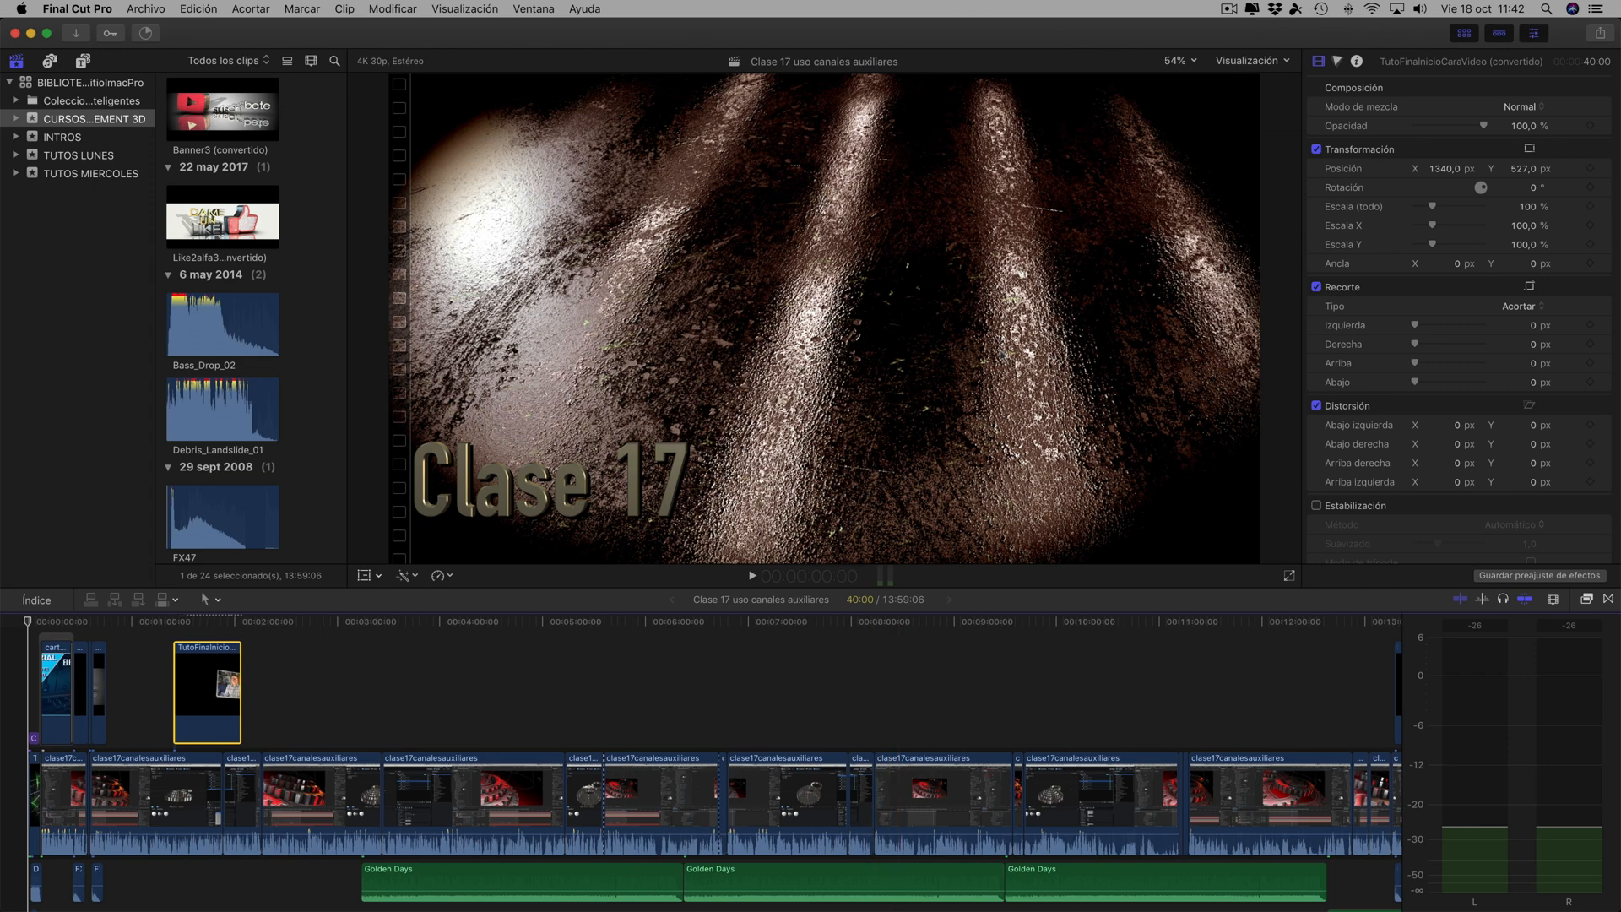
click(59, 138)
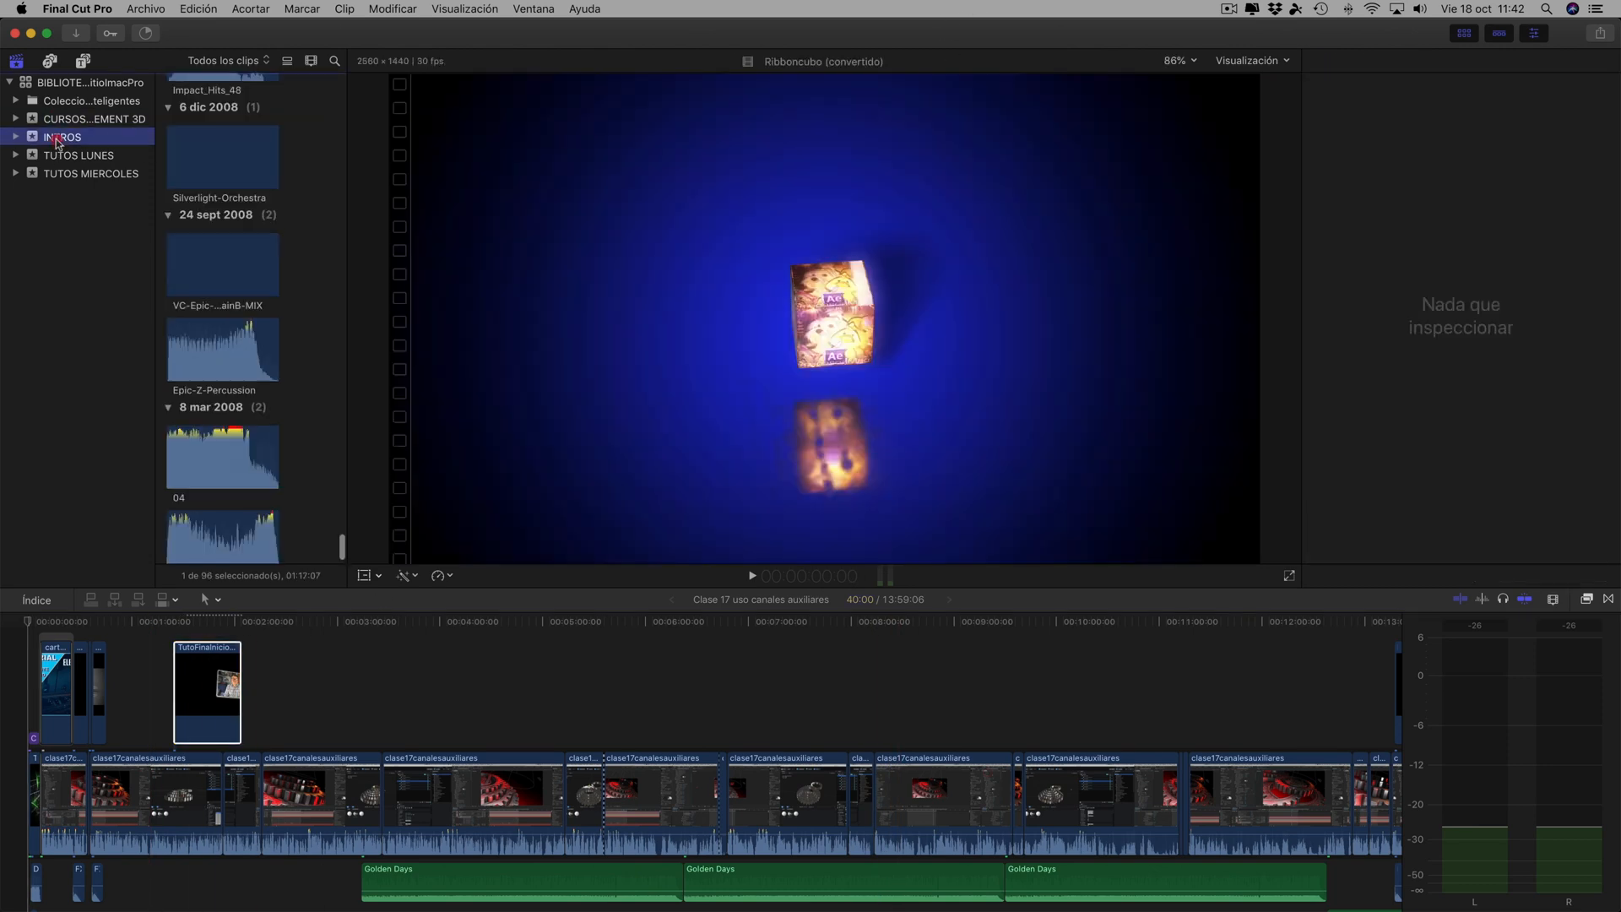
scroll(226, 408, down, 5)
scroll(225, 408, up, 8)
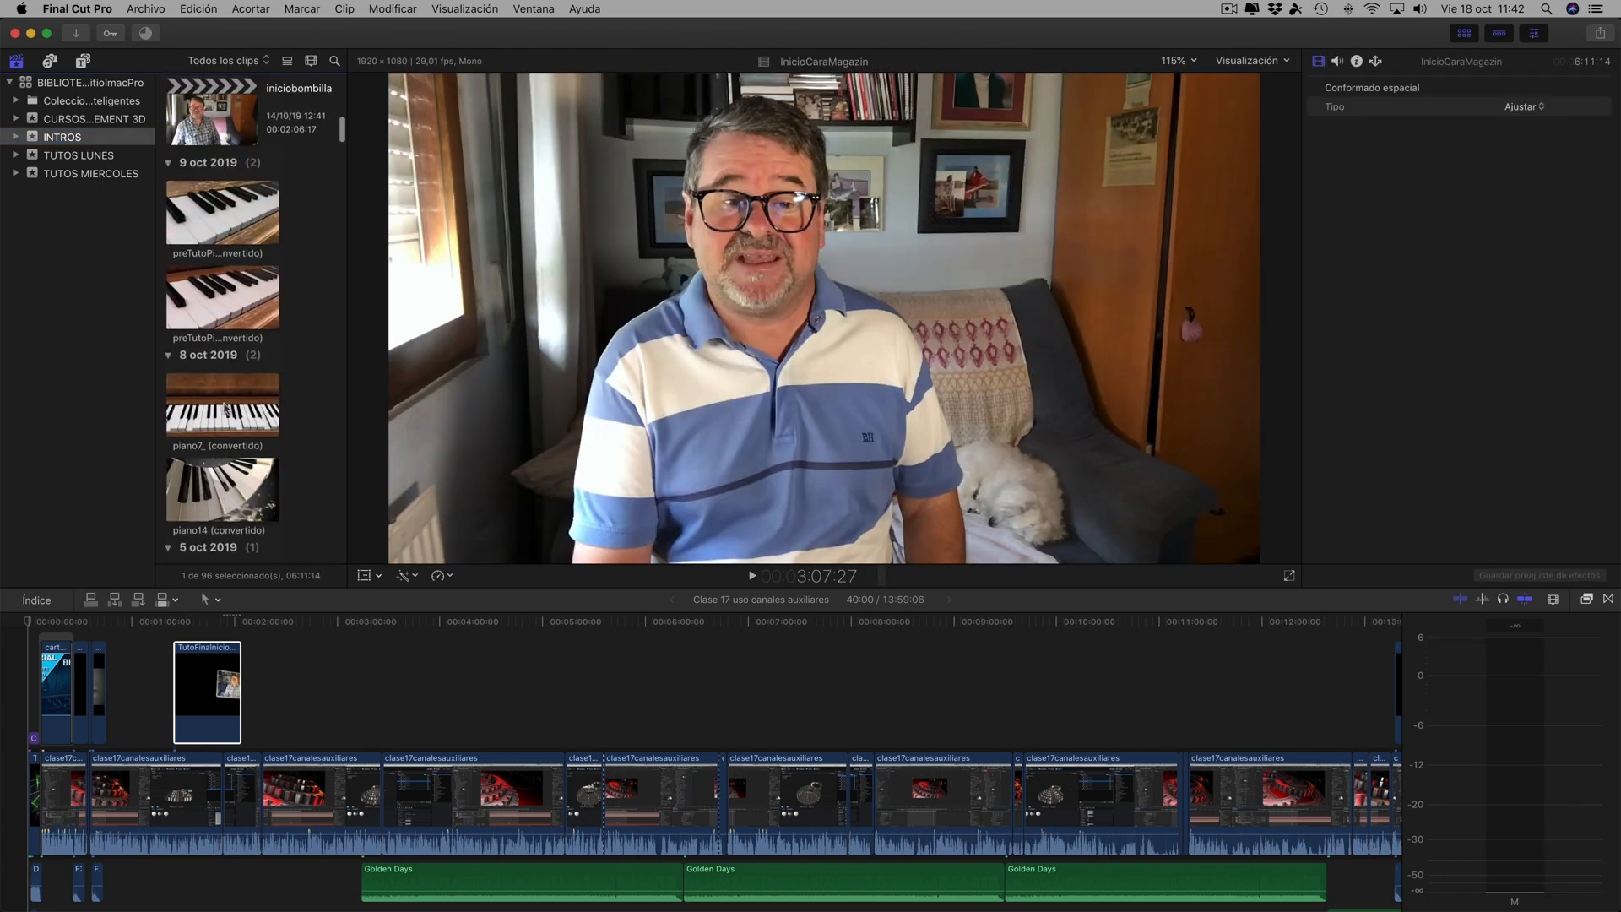
double_click(226, 375)
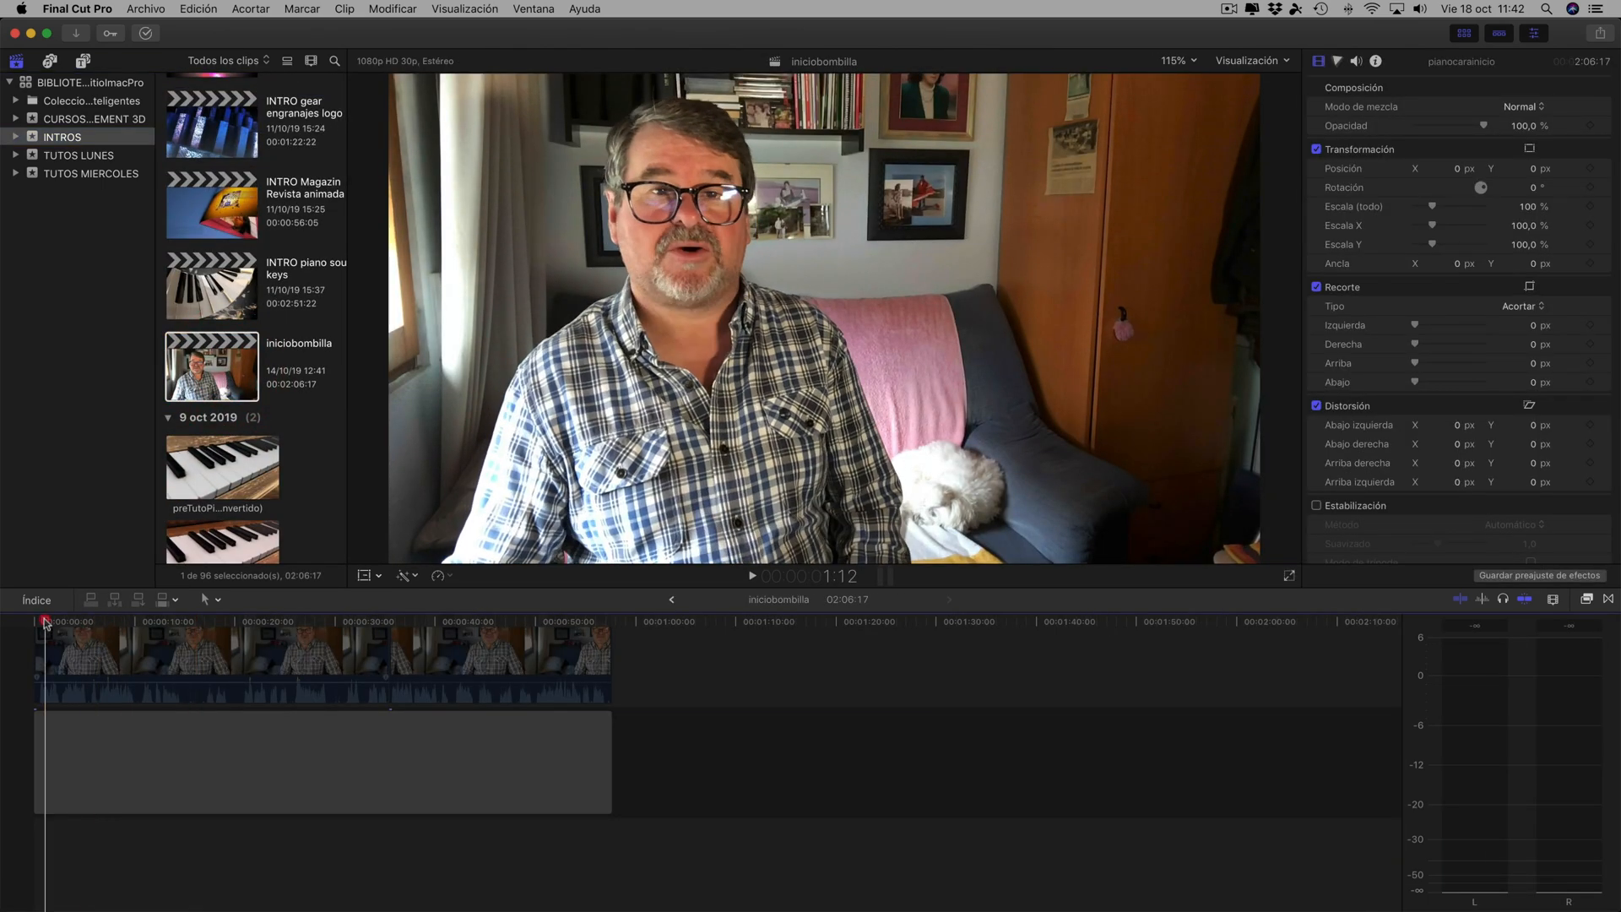
- Examine the pianocarainicio clip in the iniciobombilla timeline at several points, and select the clip
click(463, 650)
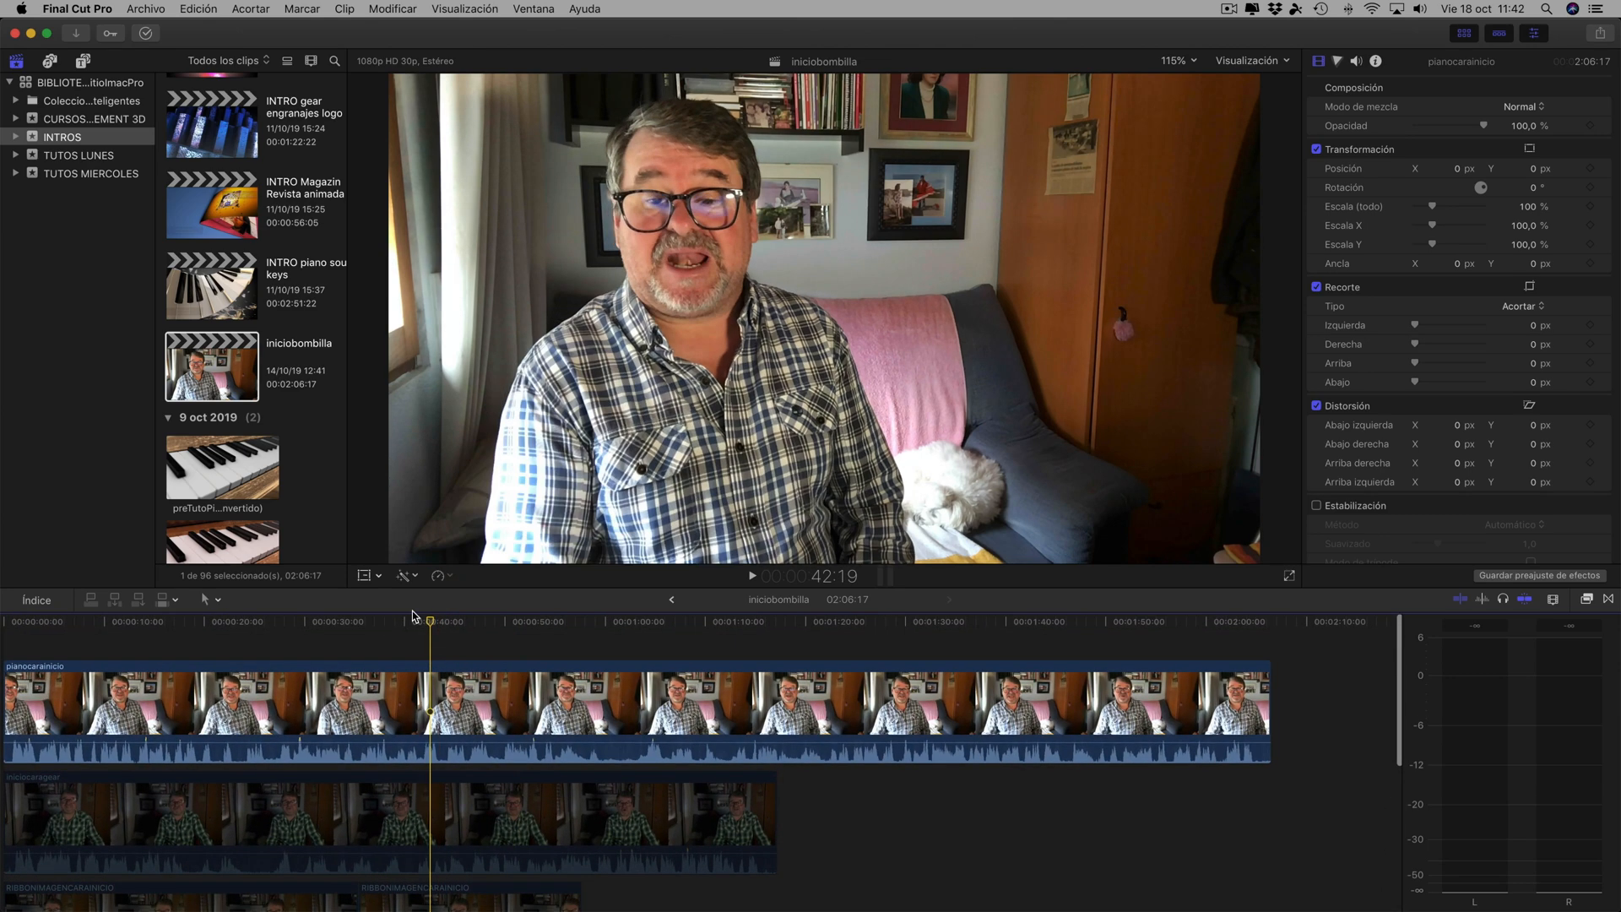
click(731, 677)
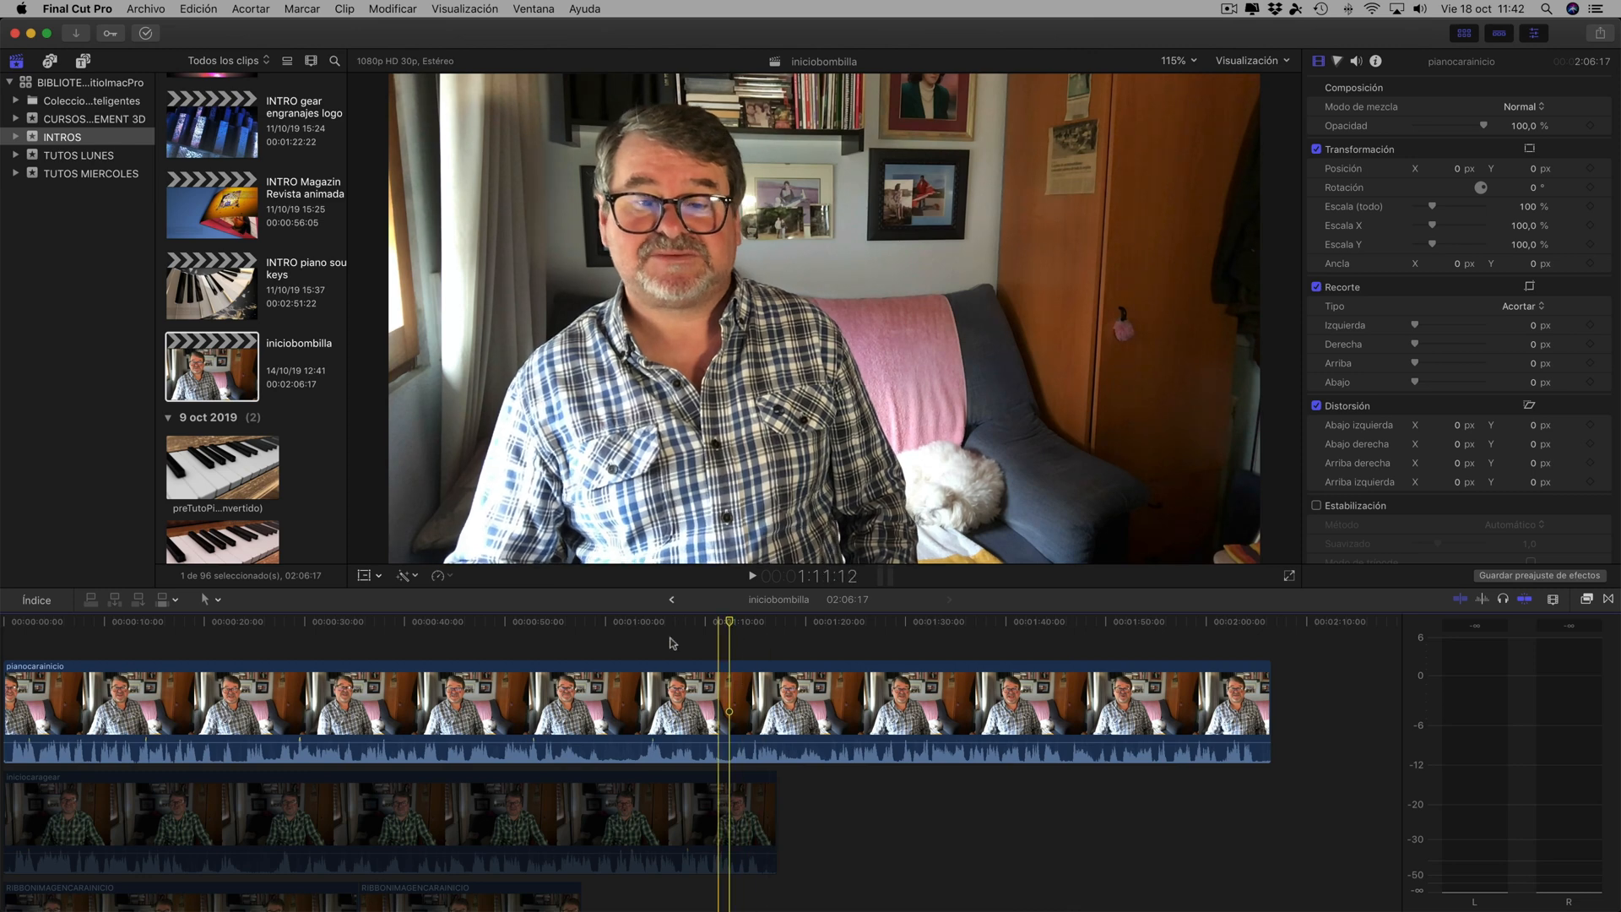
scroll(253, 743, left, 2)
click(96, 760)
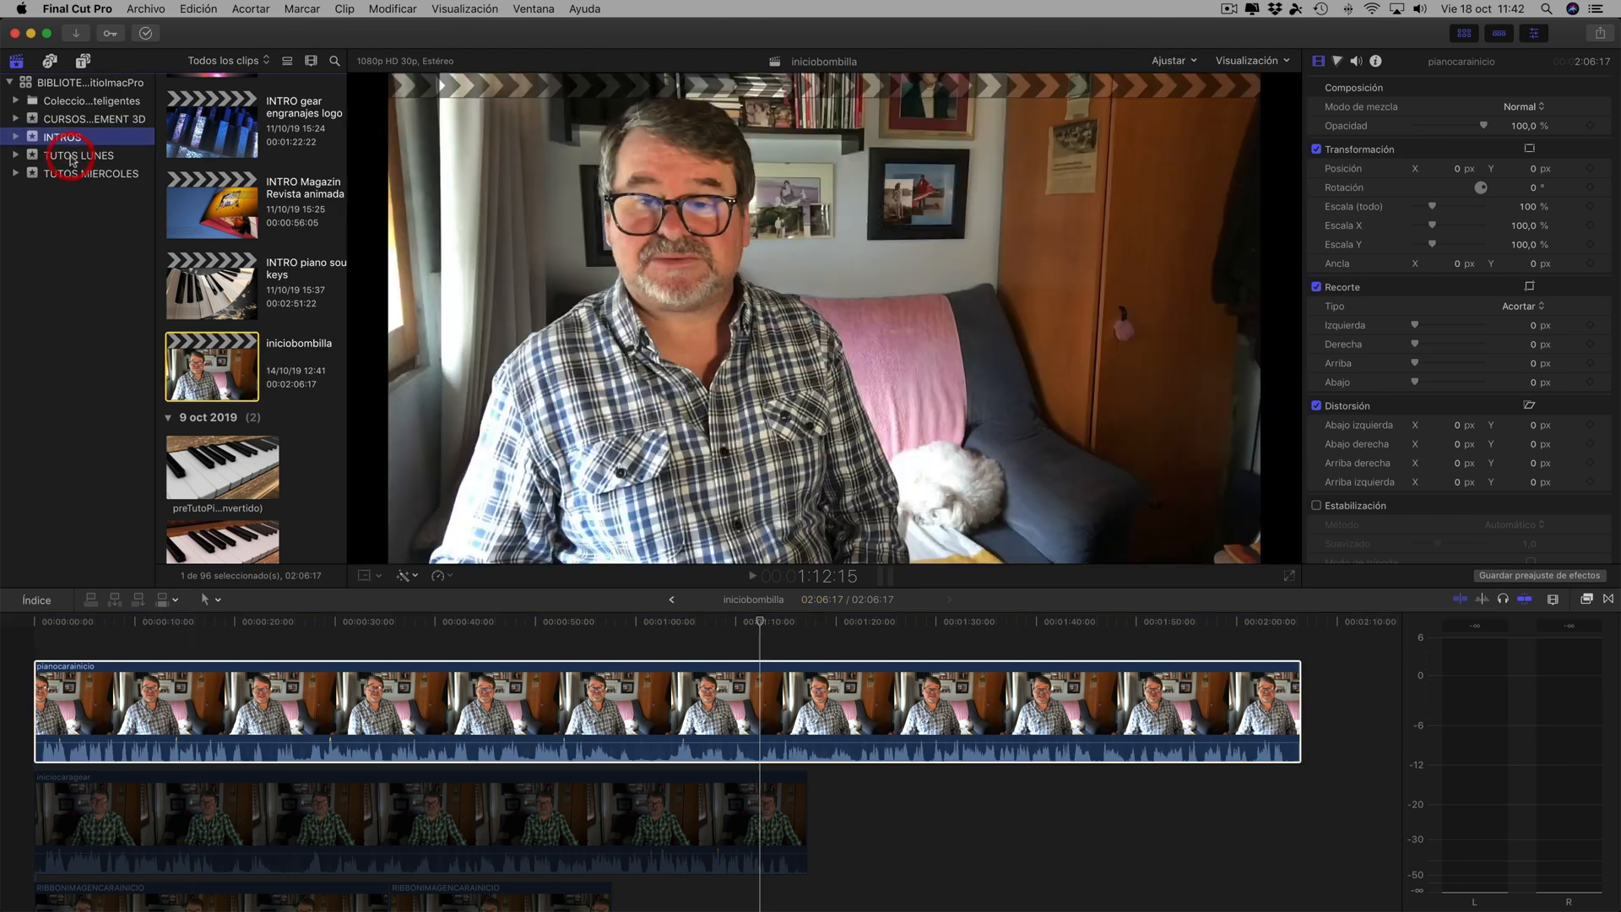
- Open the Tuto Sound Keys Piano animacion project from the TUTOS LUNES event
click(75, 156)
click(216, 257)
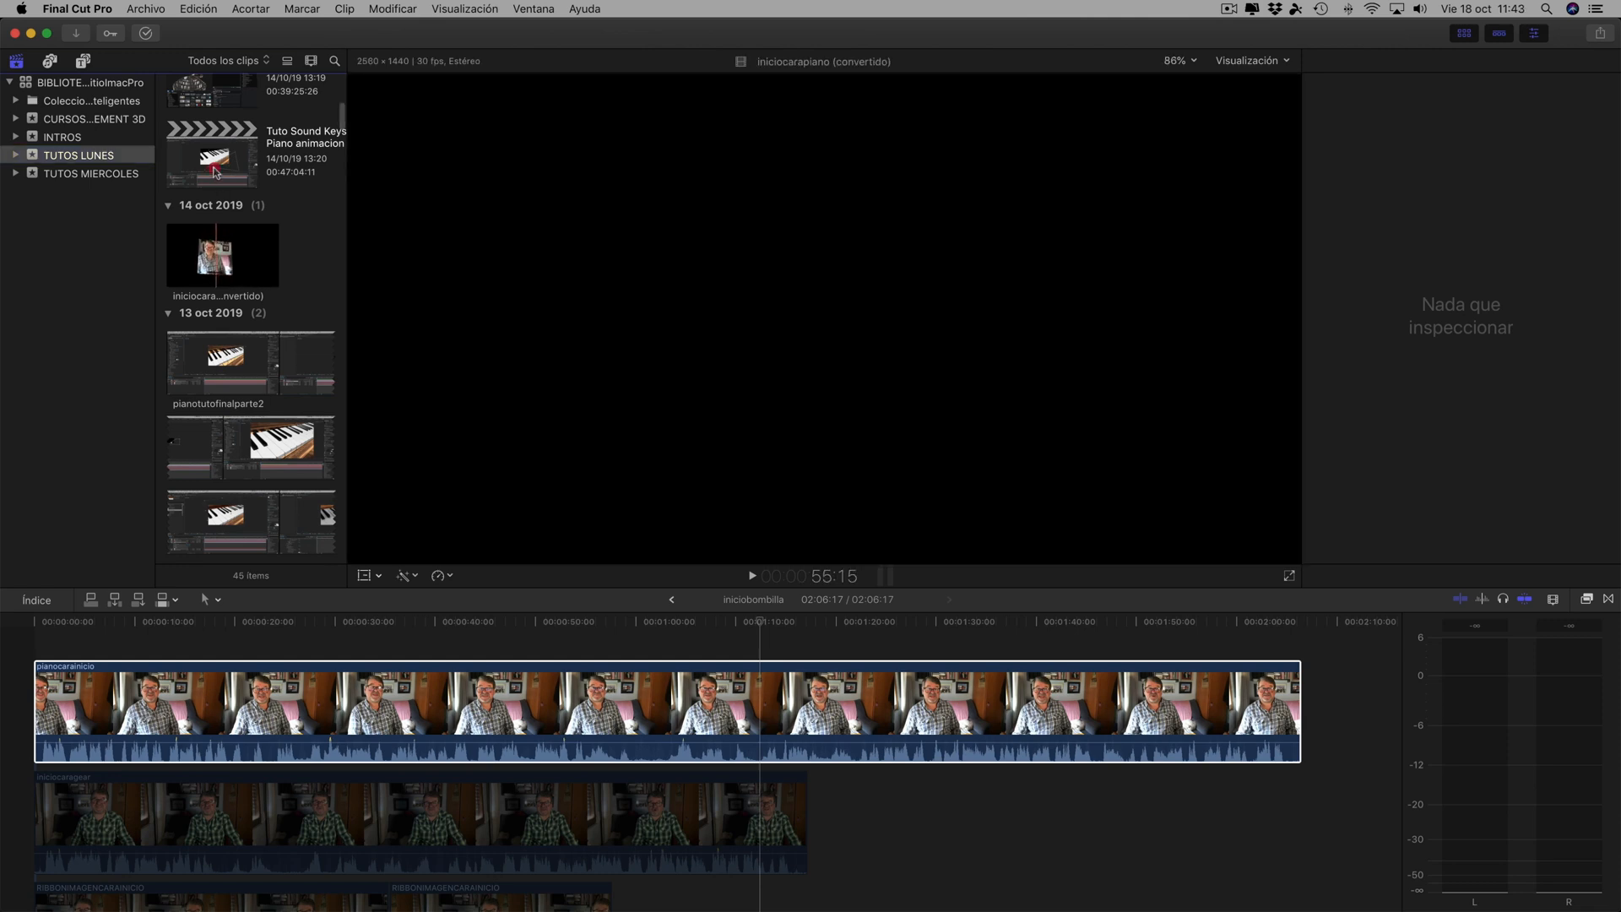
double_click(216, 173)
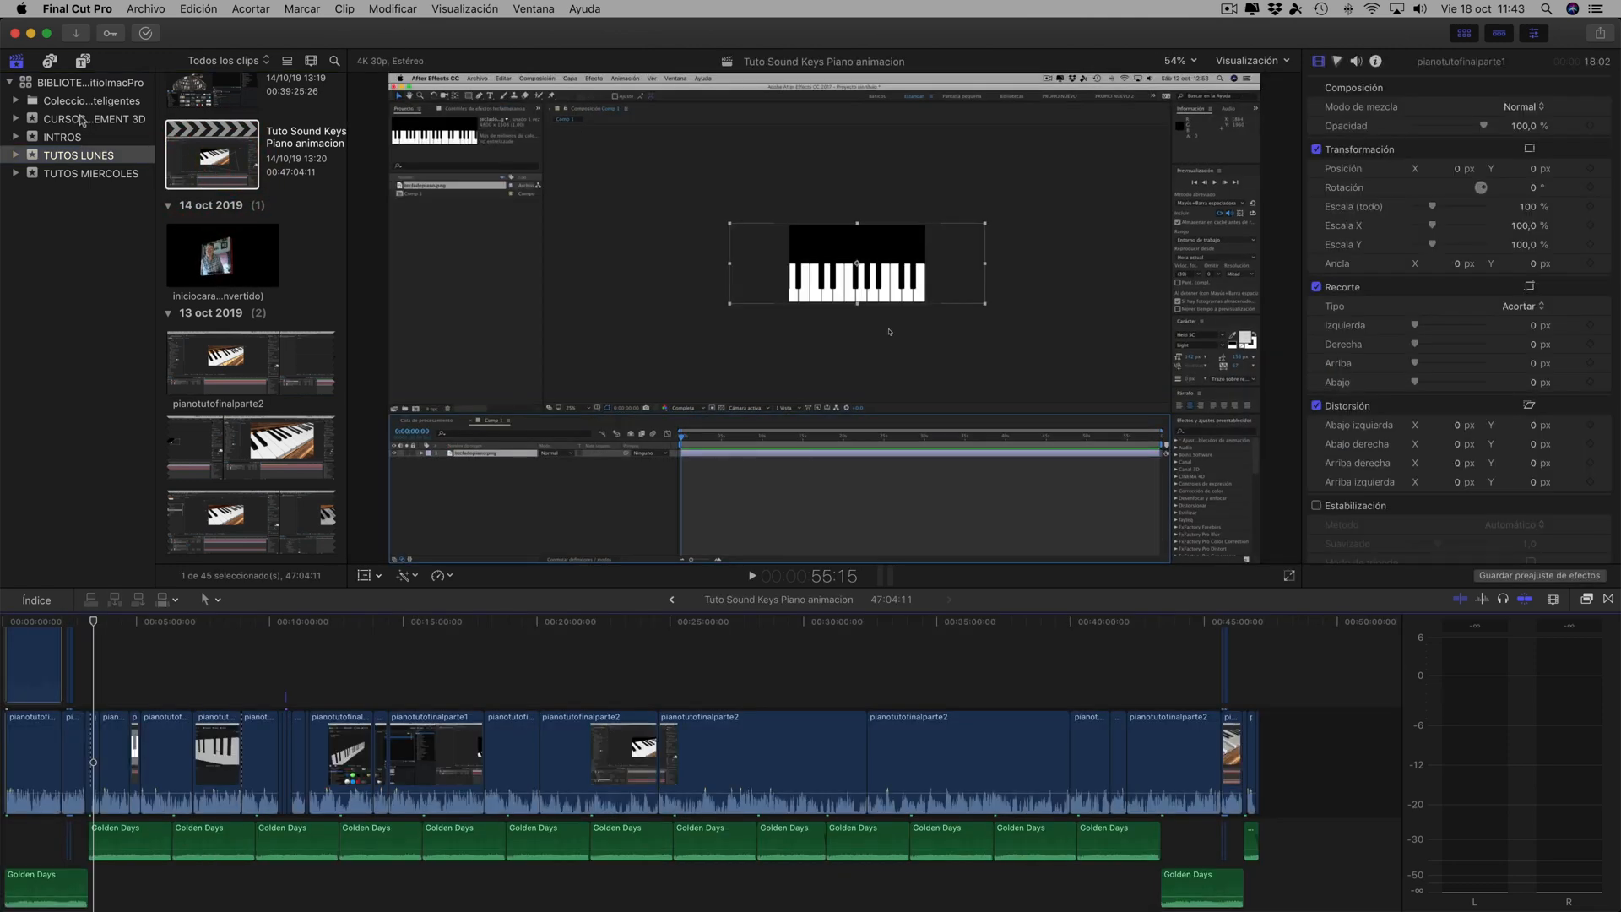
- Open the Clase 17 uso canales auxiliares project from the Element 3D courses event
click(87, 119)
click(219, 365)
double_click(223, 370)
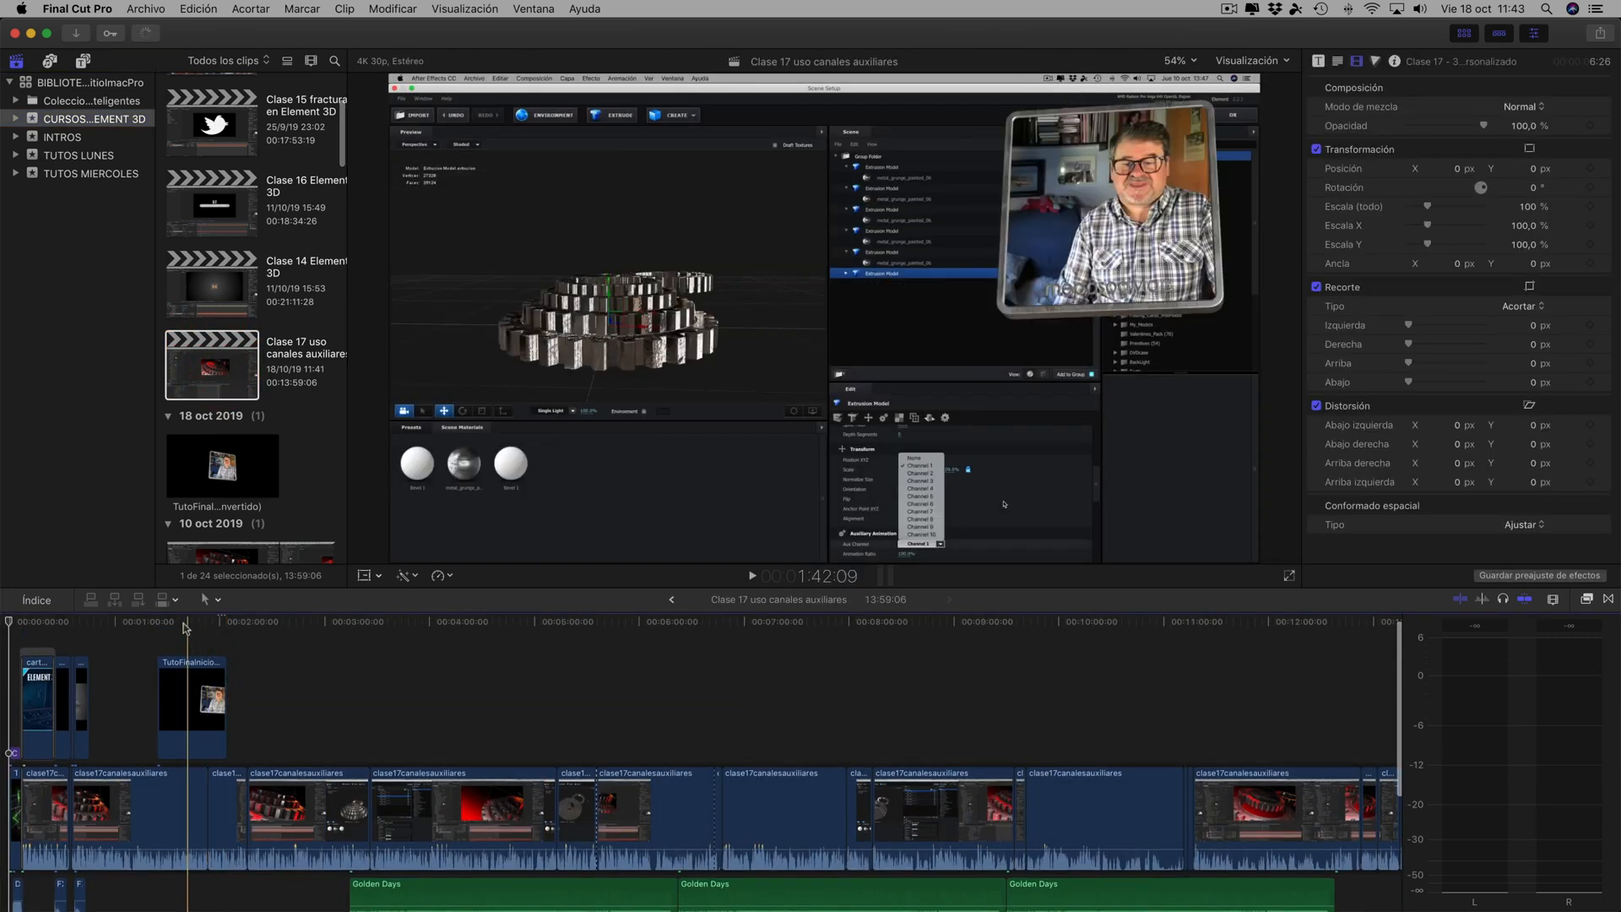
- Move the connected TutoFinalInicioCaraVideo (convertido) clip along the timeline so it starts at about 2:00
click(183, 622)
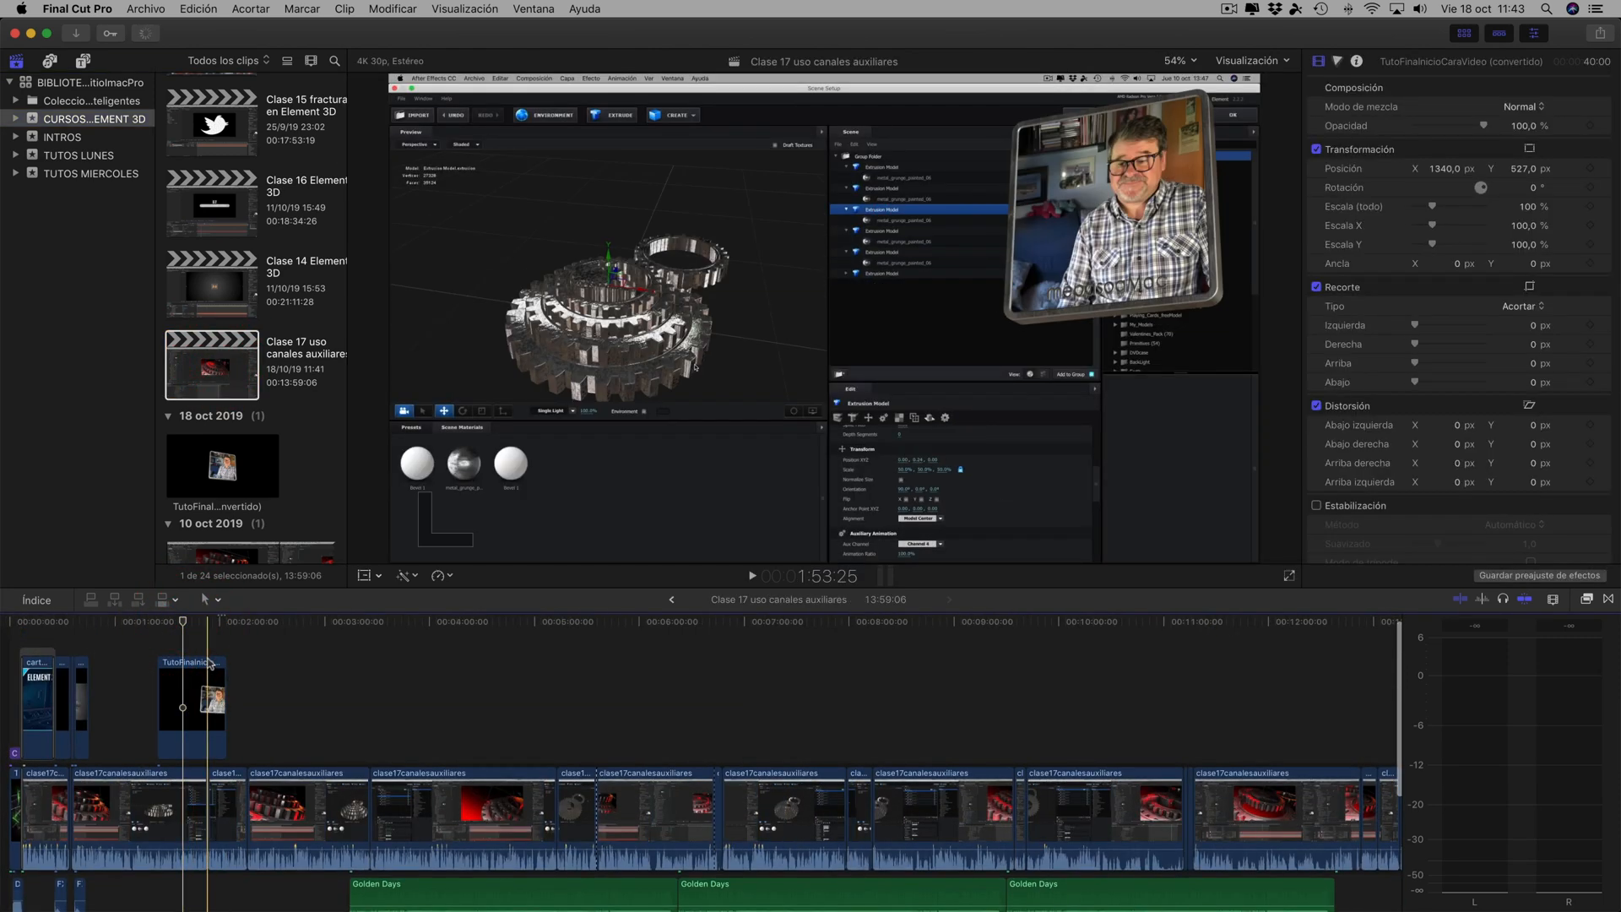
drag(210, 665, 268, 670)
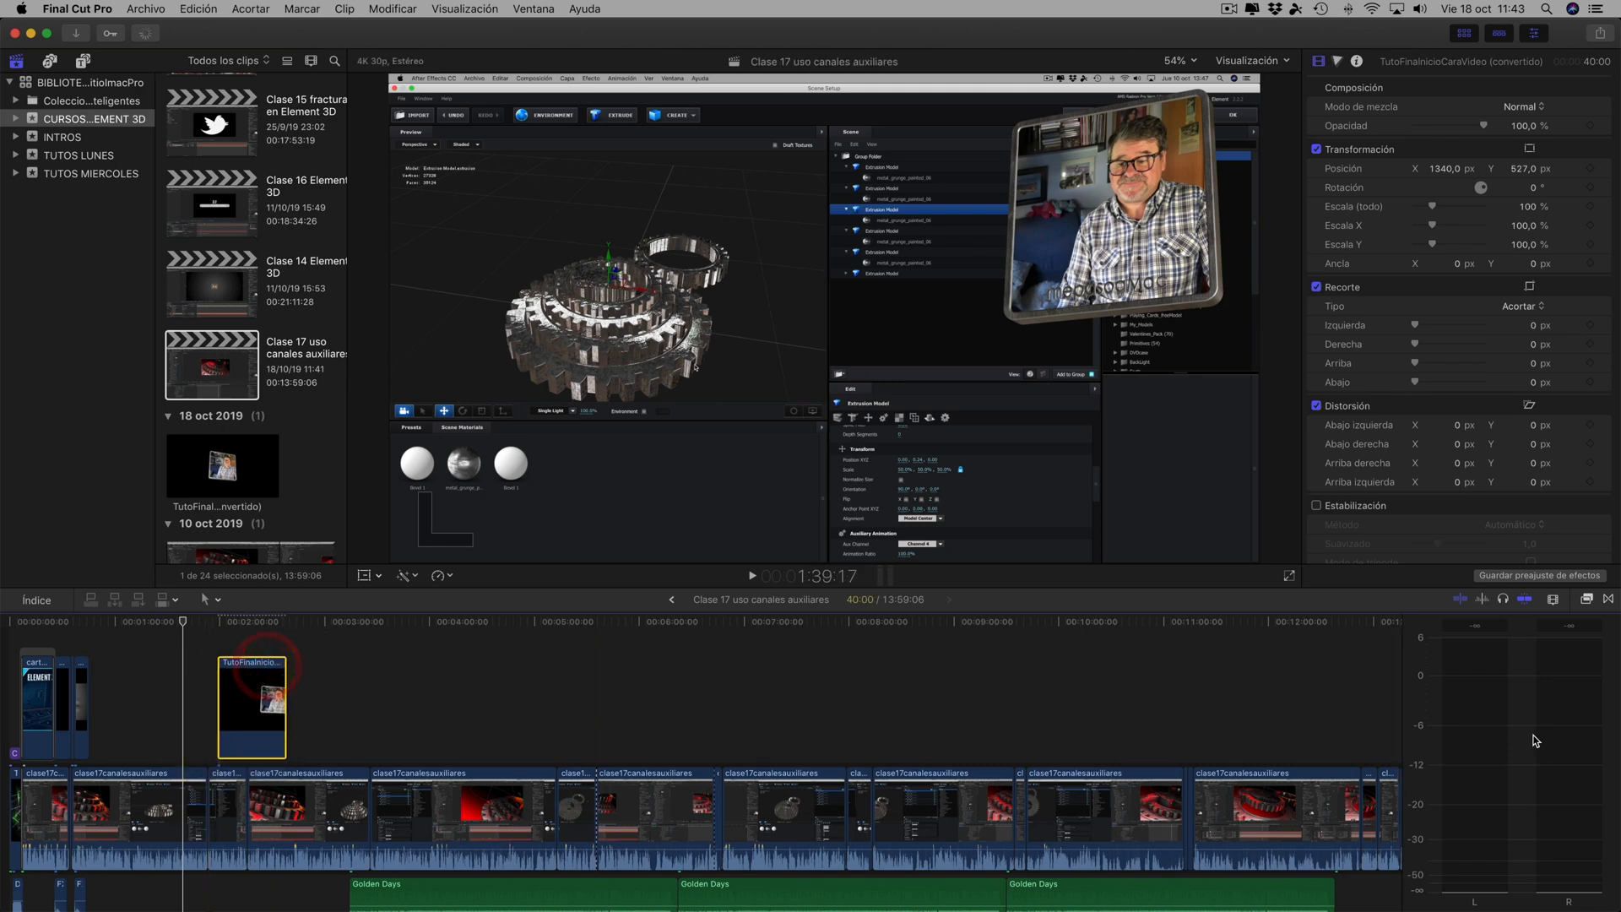
- Review the rotating frame overlay over the Clase 17 footage at several points along the moved clip in an enlarged timeline
click(1552, 598)
drag(1517, 635, 1538, 637)
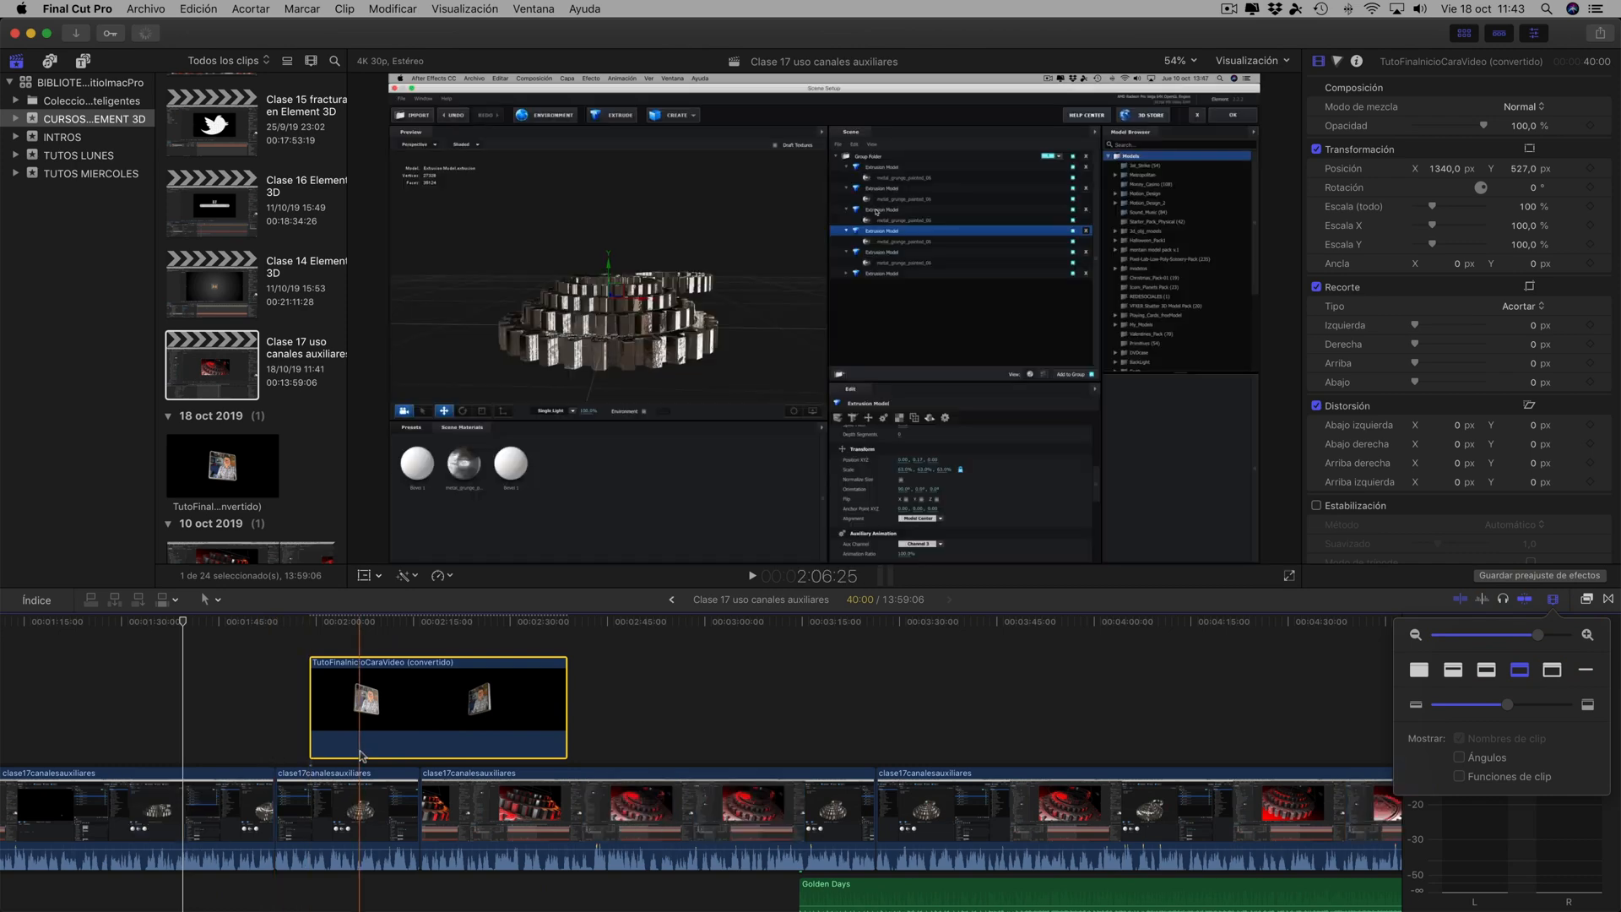
click(391, 718)
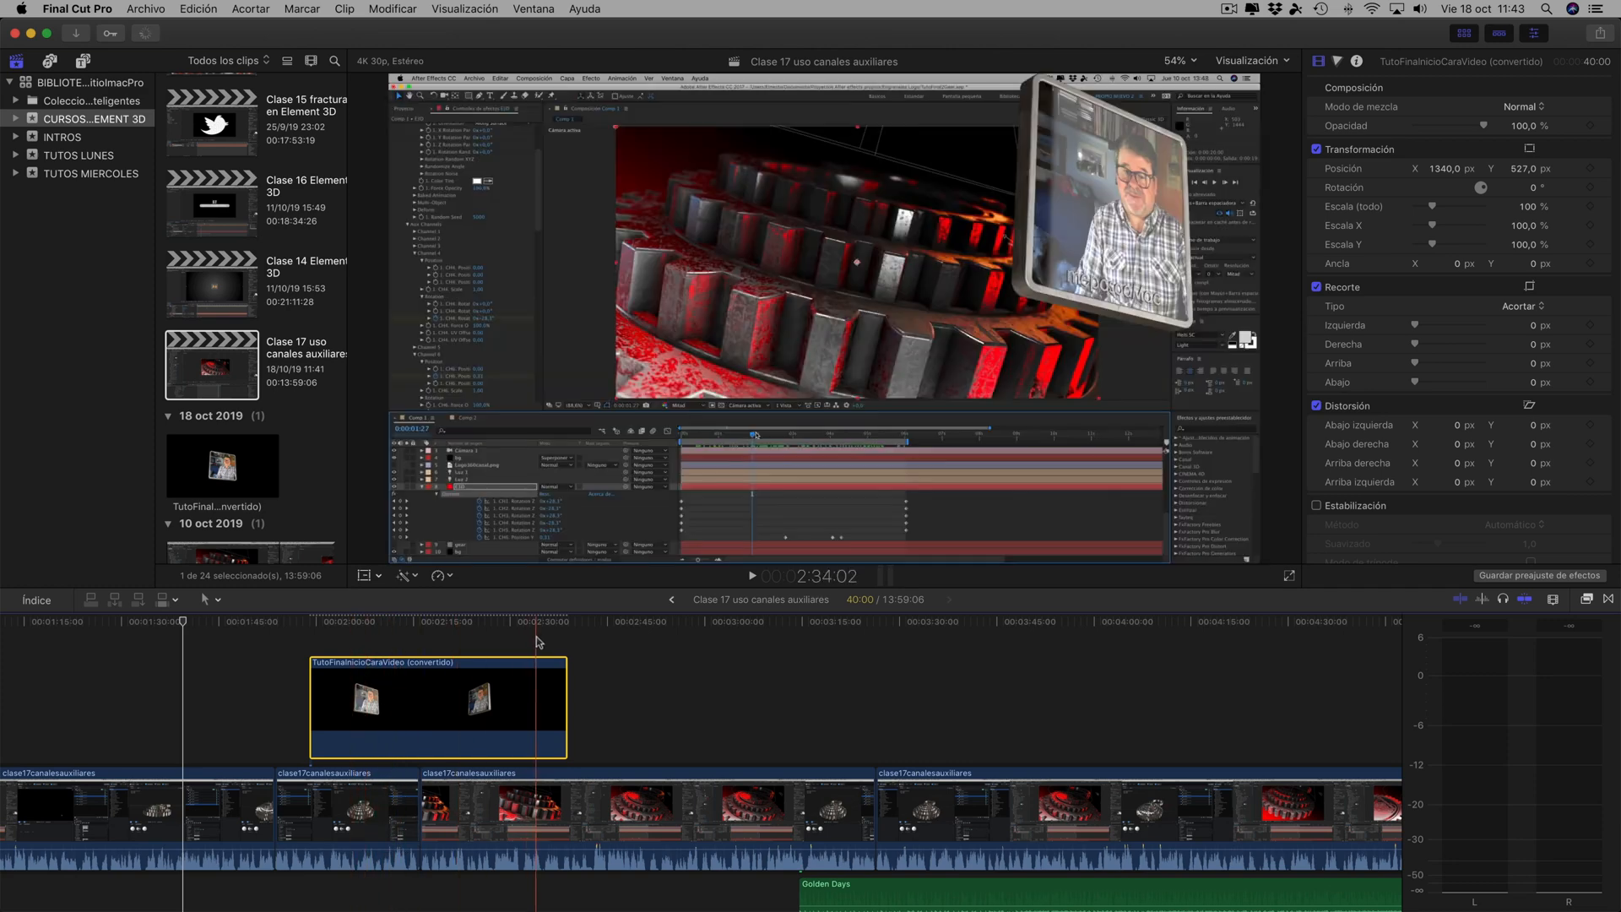
click(483, 629)
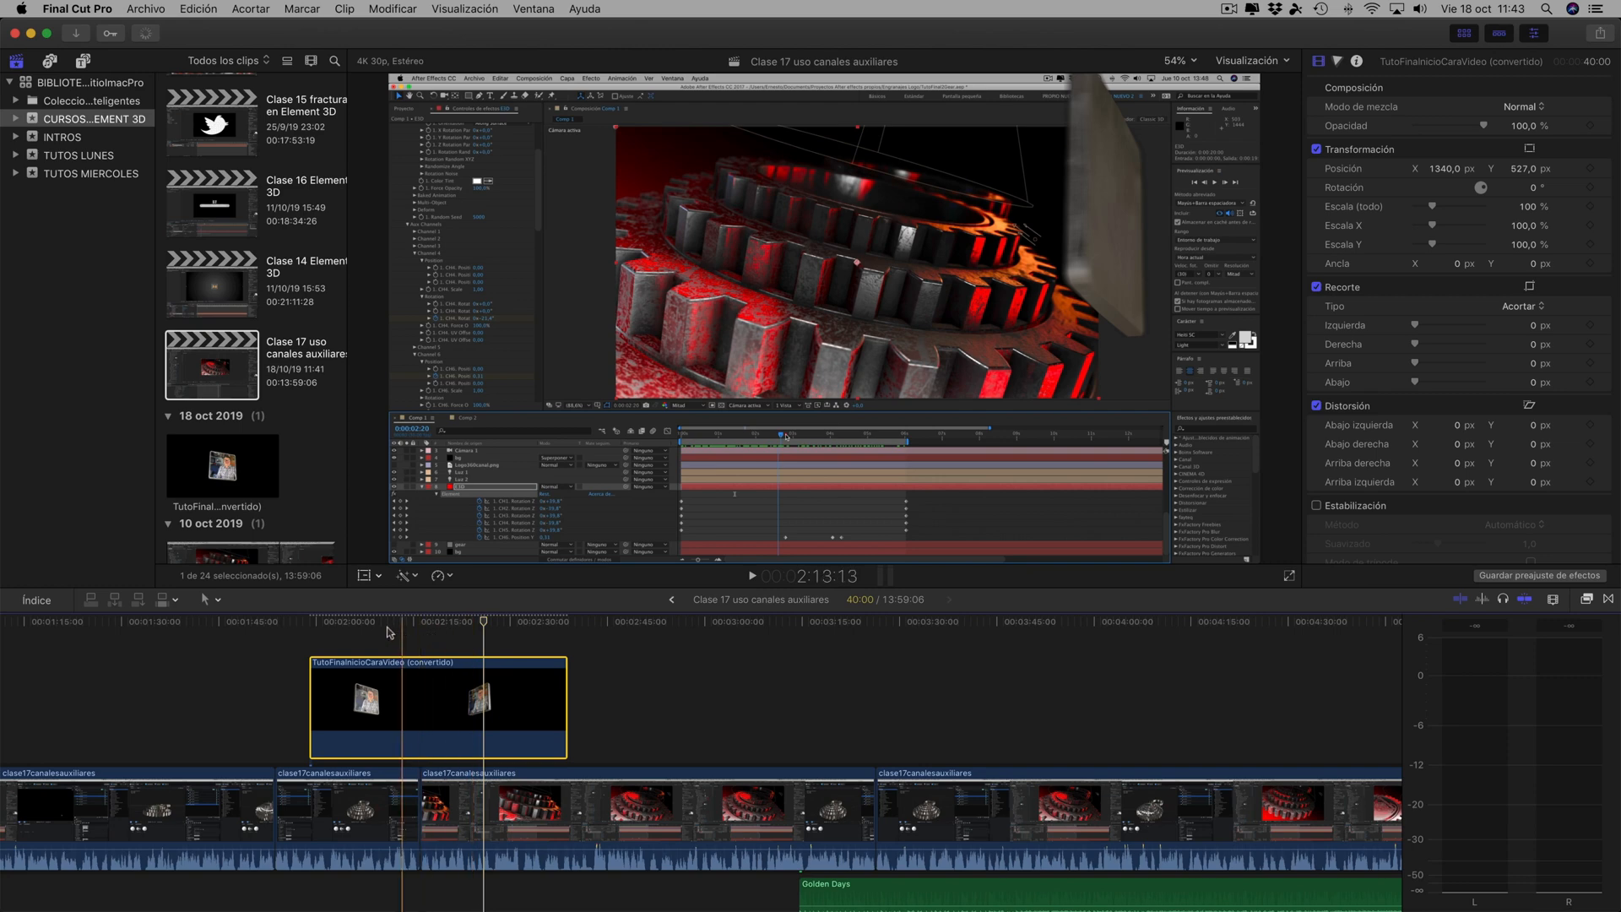
click(340, 624)
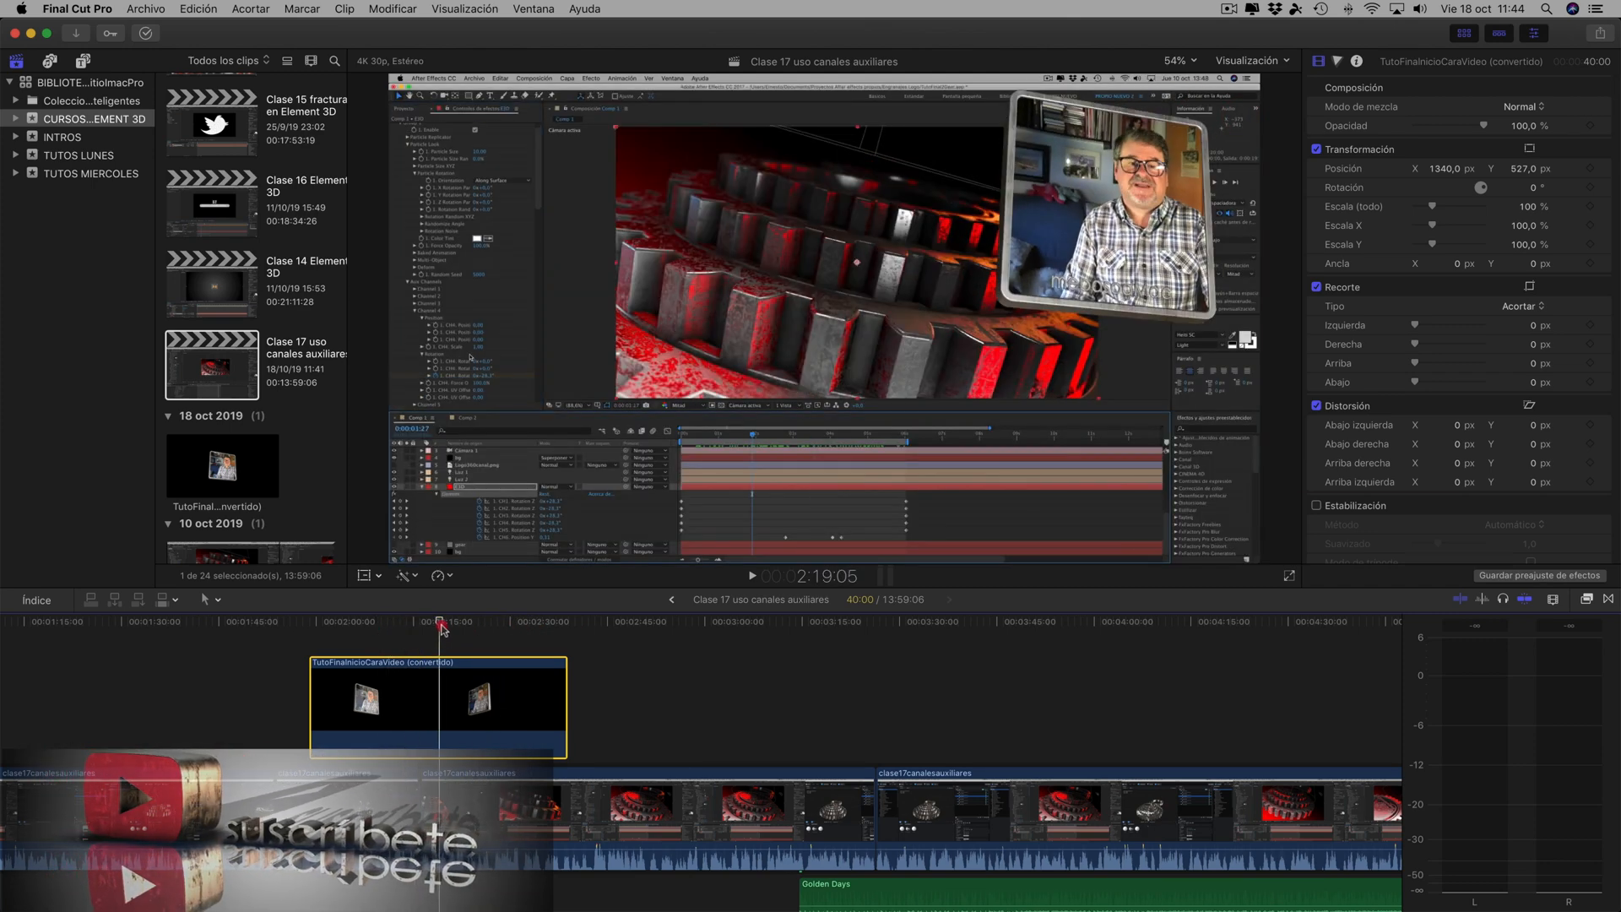
click(528, 633)
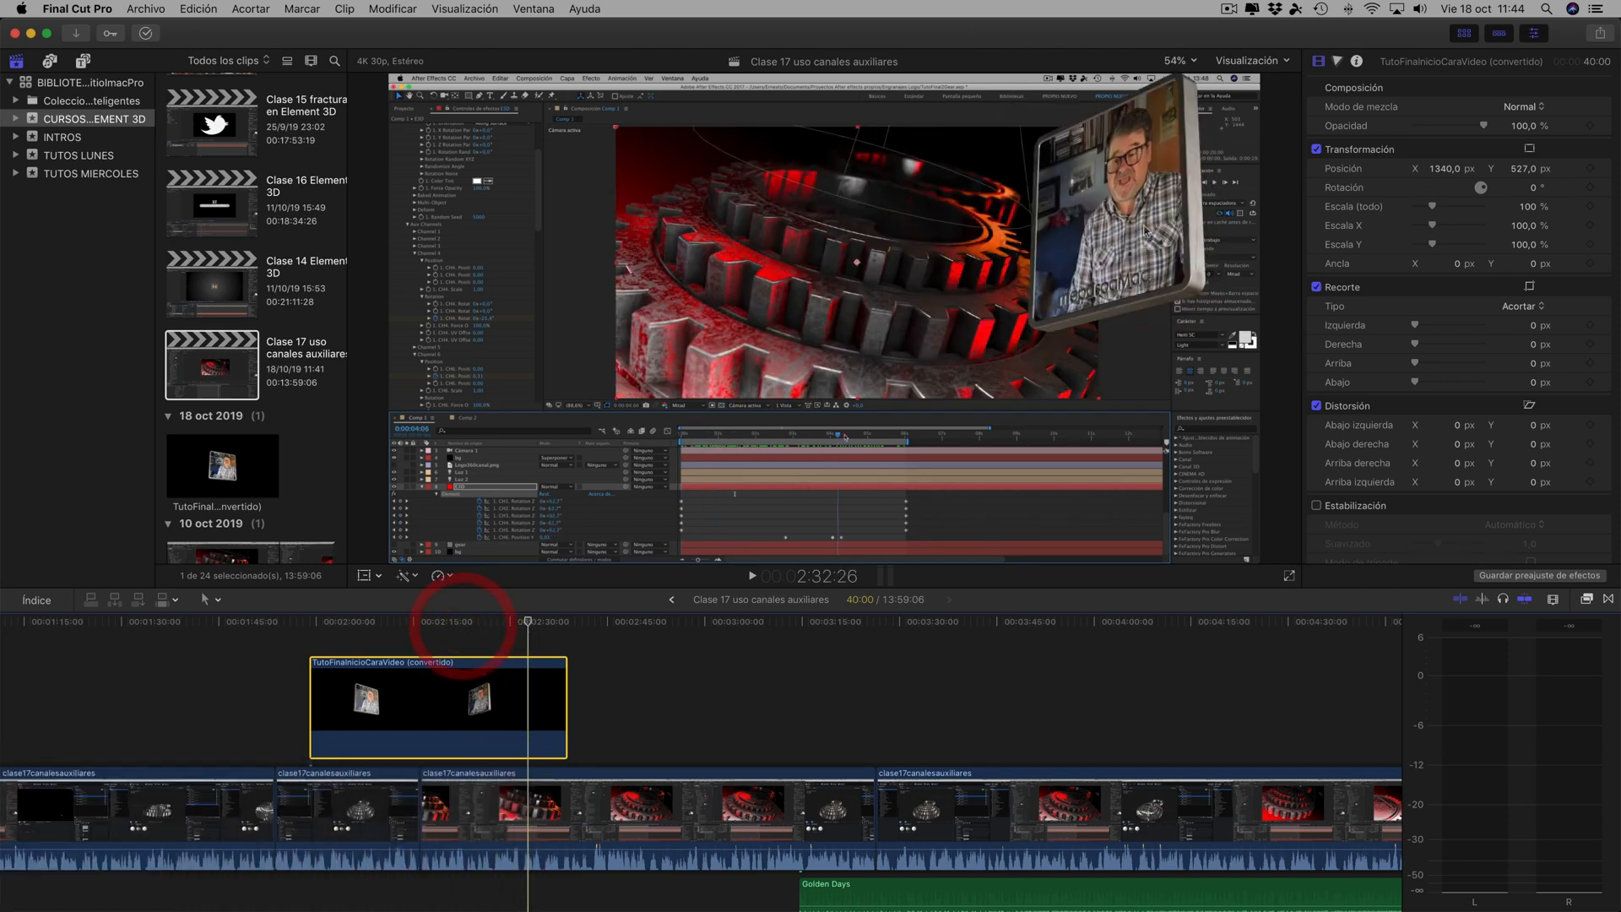